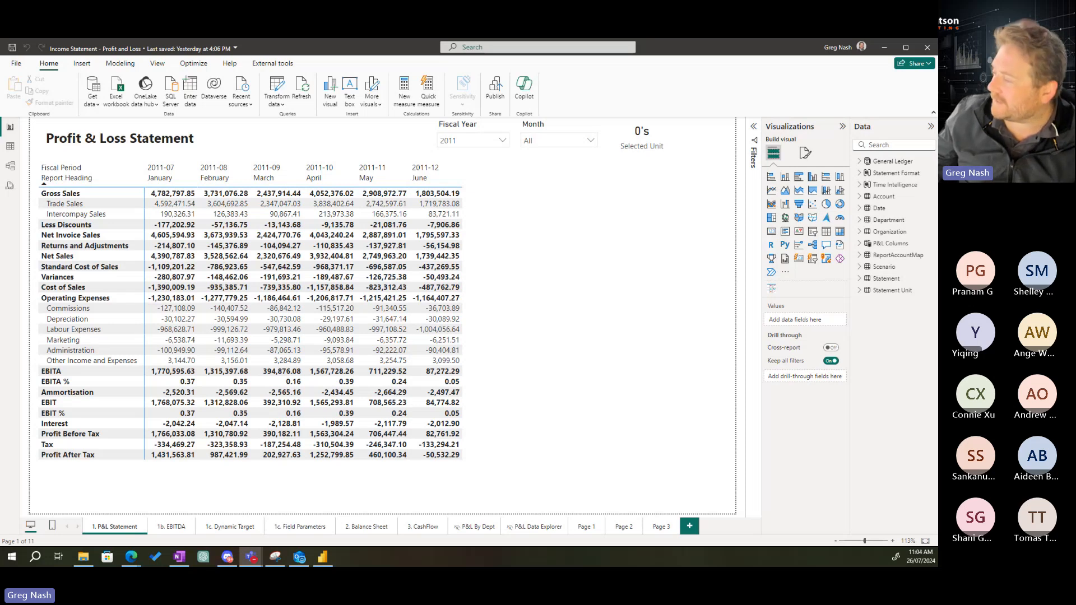
Switch to the web browser and look through the copy data activities in the Ingest ERP Data pipeline
{"action": "left_click", "coordinate": [885, 48]}
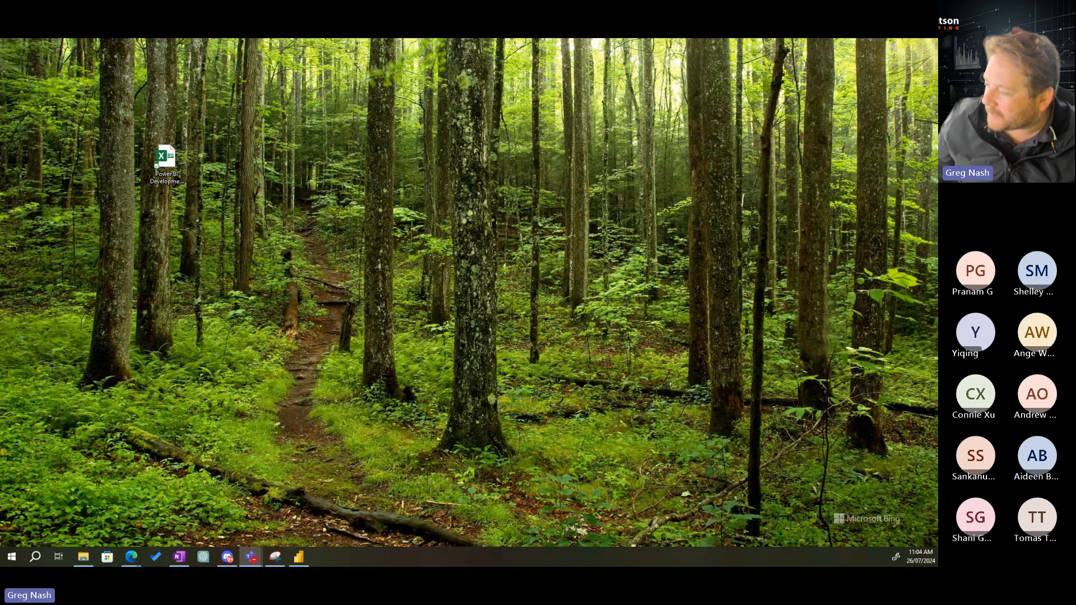
{"action": "key", "text": "alt+Tab"}
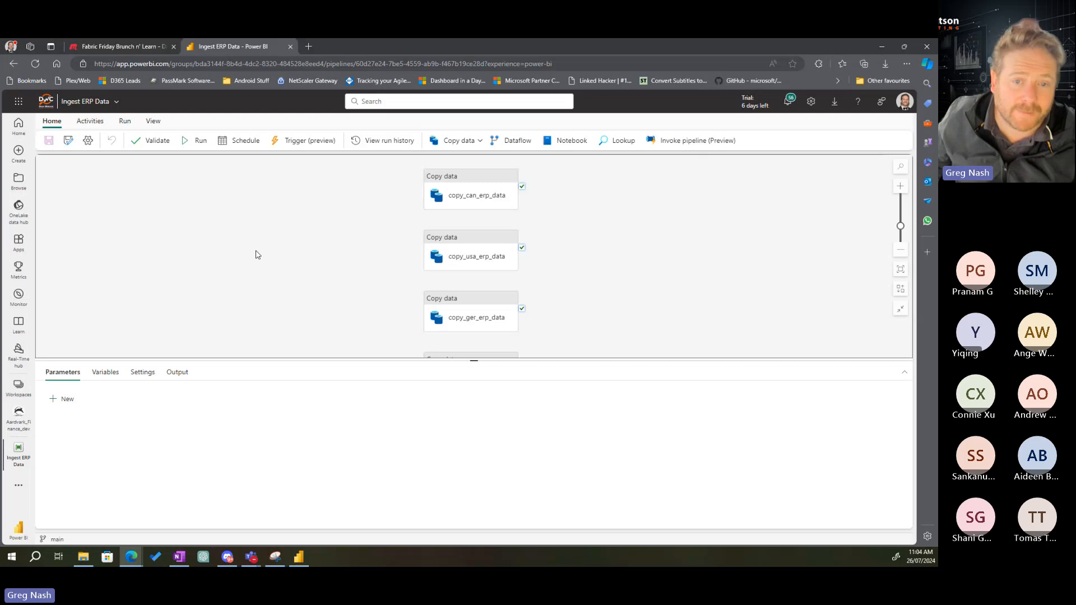
{"action": "scroll", "coordinate": [275, 242], "scroll_direction": "up", "scroll_amount": 2}
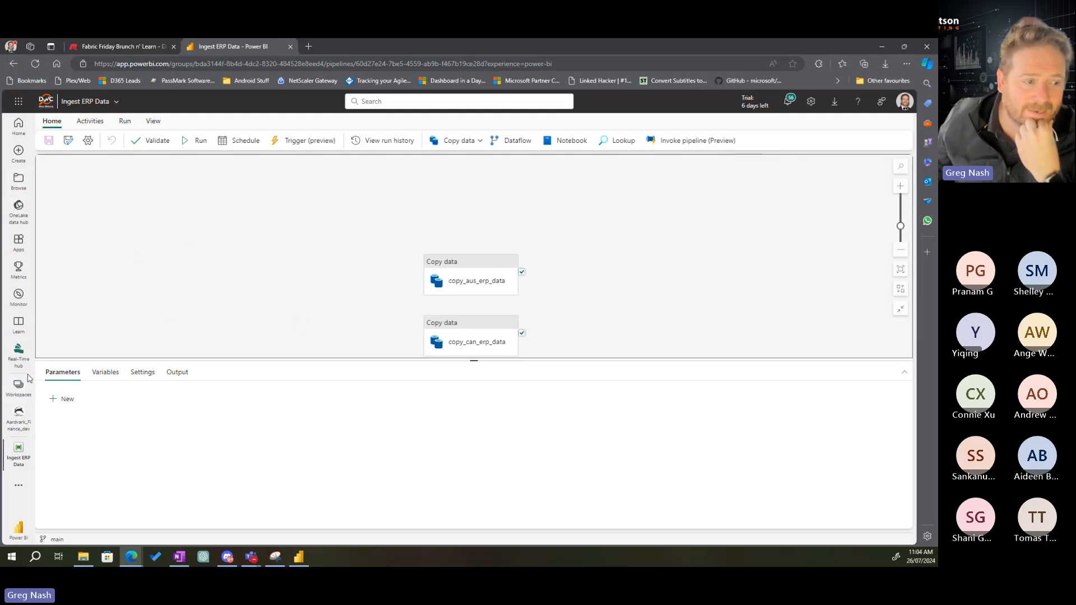
{"action": "left_click", "coordinate": [16, 388]}
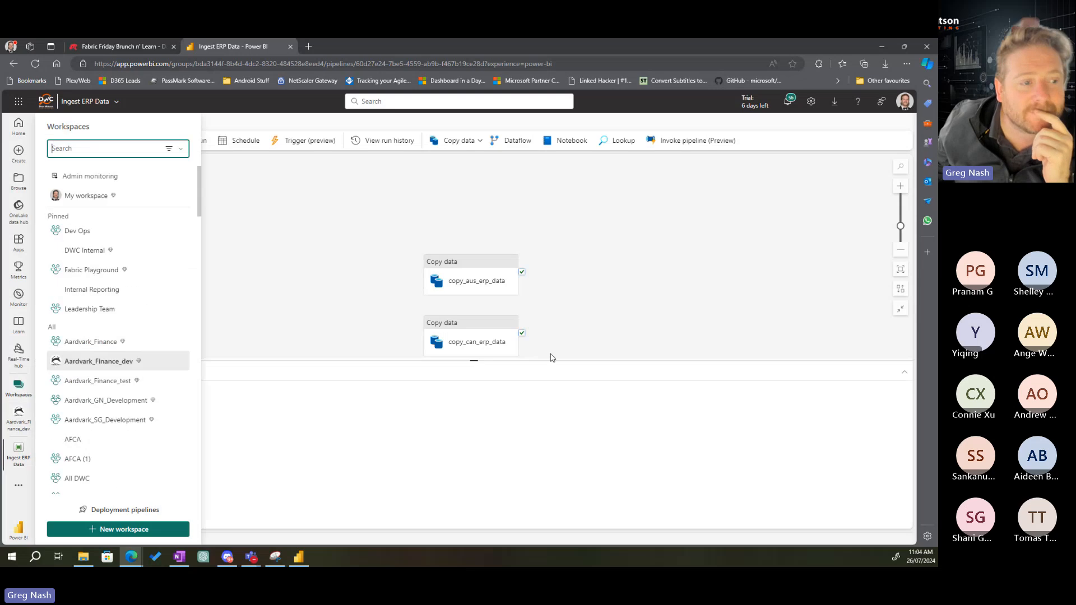
{"action": "left_click", "coordinate": [365, 229]}
{"action": "scroll", "coordinate": [824, 259], "scroll_direction": "down", "scroll_amount": 2}
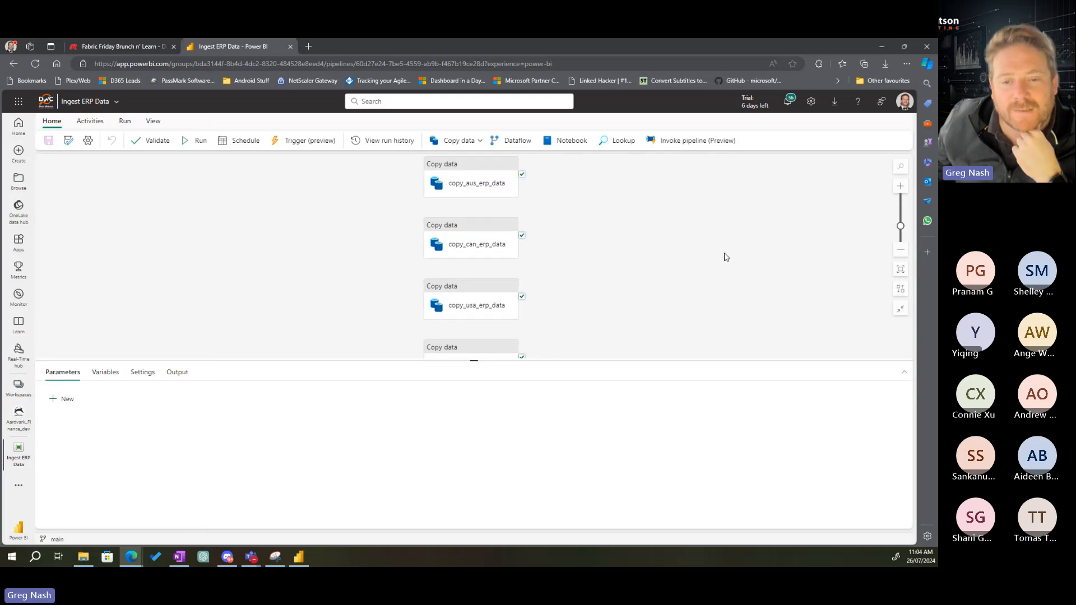
{"action": "scroll", "coordinate": [507, 281], "scroll_direction": "down", "scroll_amount": 3}
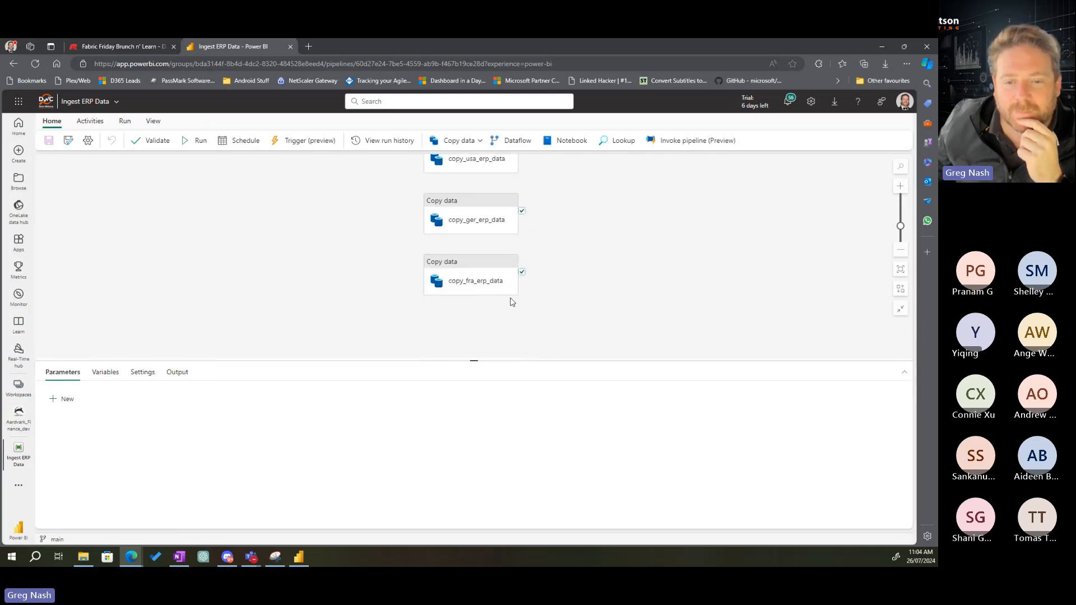
{"action": "scroll", "coordinate": [507, 303], "scroll_direction": "up", "scroll_amount": 2}
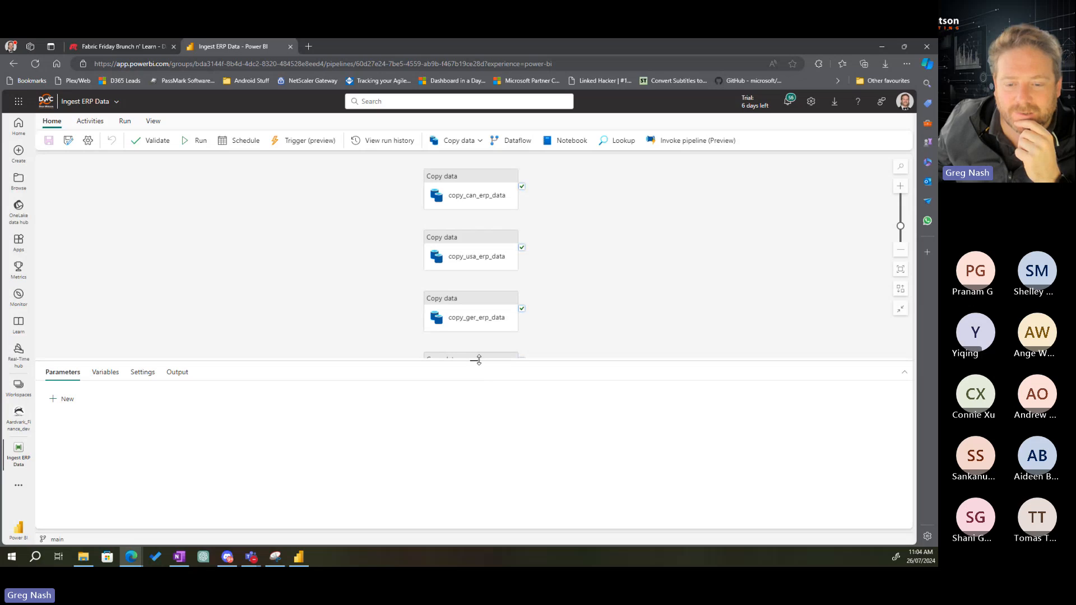
Enlarge the pipeline canvas to review its copy activities, and open the Aardvark_Finance_dev workspace
{"action": "left_click_drag", "start_coordinate": [478, 361], "coordinate": [497, 432]}
{"action": "scroll", "coordinate": [599, 308], "scroll_direction": "up", "scroll_amount": 2}
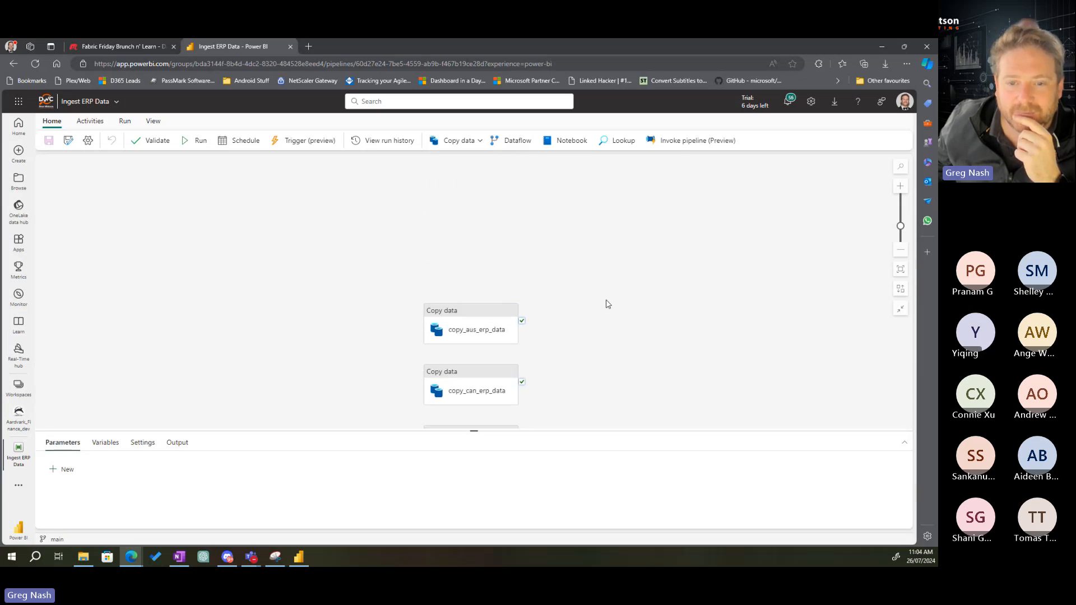
{"action": "scroll", "coordinate": [608, 304], "scroll_direction": "down", "scroll_amount": 2}
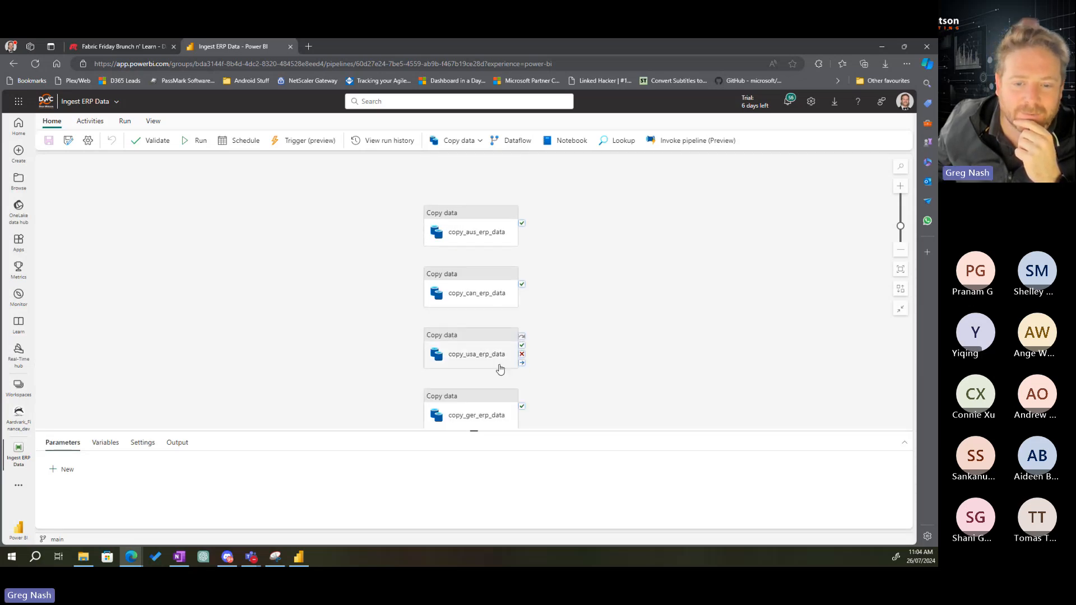
{"action": "scroll", "coordinate": [577, 306], "scroll_direction": "up", "scroll_amount": 2}
{"action": "mouse_move", "coordinate": [456, 236]}
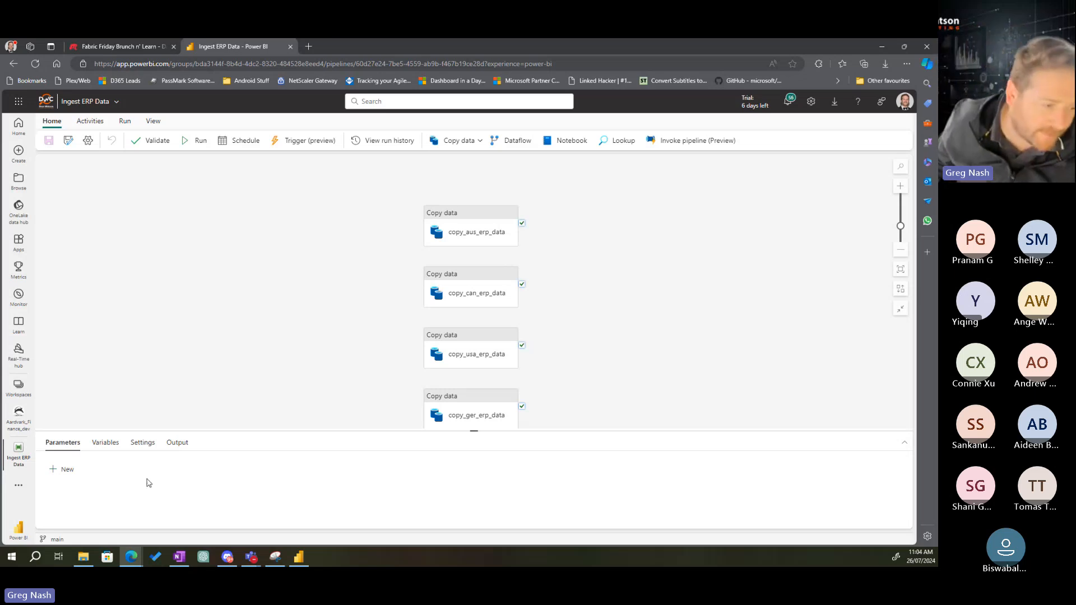
{"action": "left_click", "coordinate": [18, 419]}
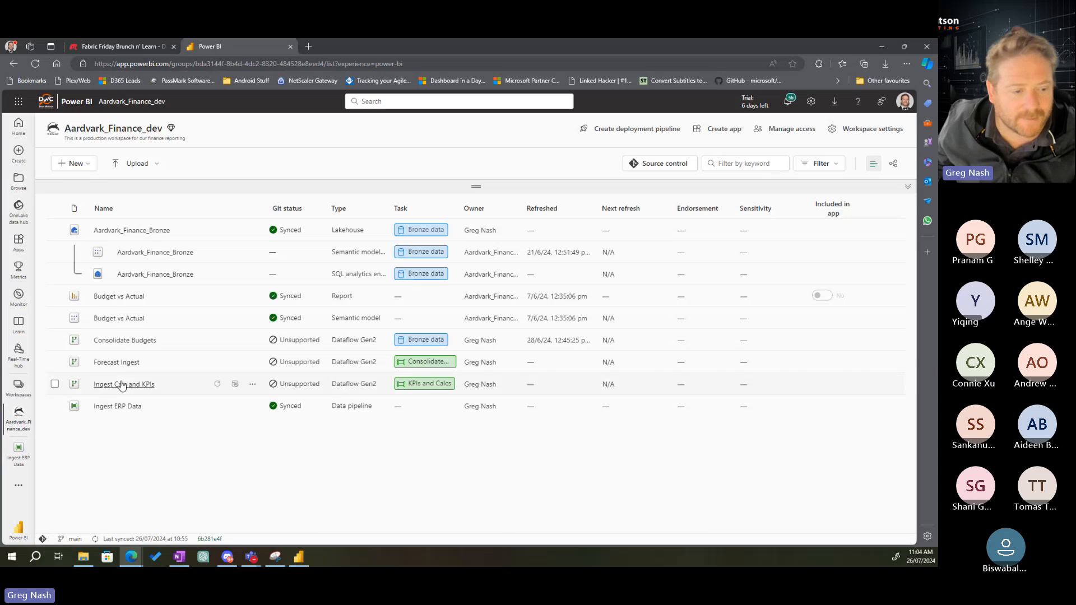
Try to launch ZoomIt64a.exe by searching the computer for zoomit
{"action": "left_click", "coordinate": [11, 558]}
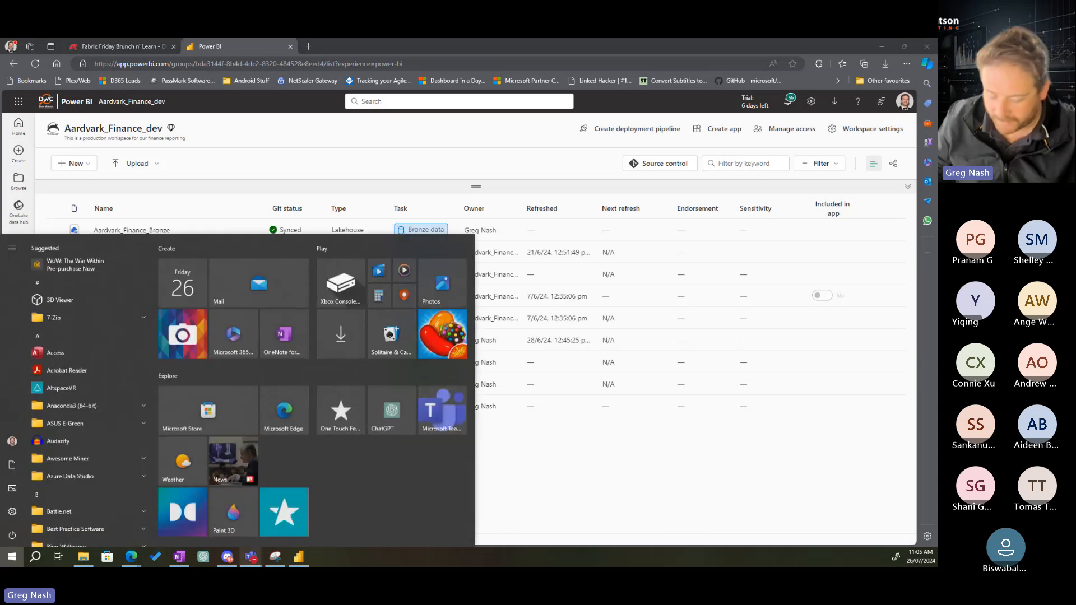
{"action": "type", "text": "zoo"}
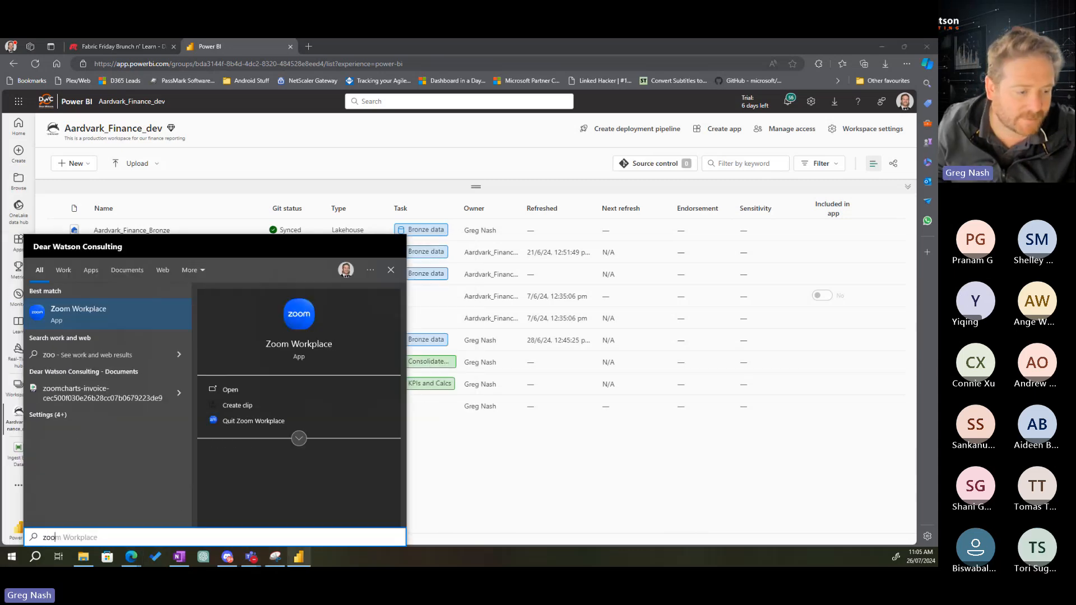
{"action": "type", "text": "mit"}
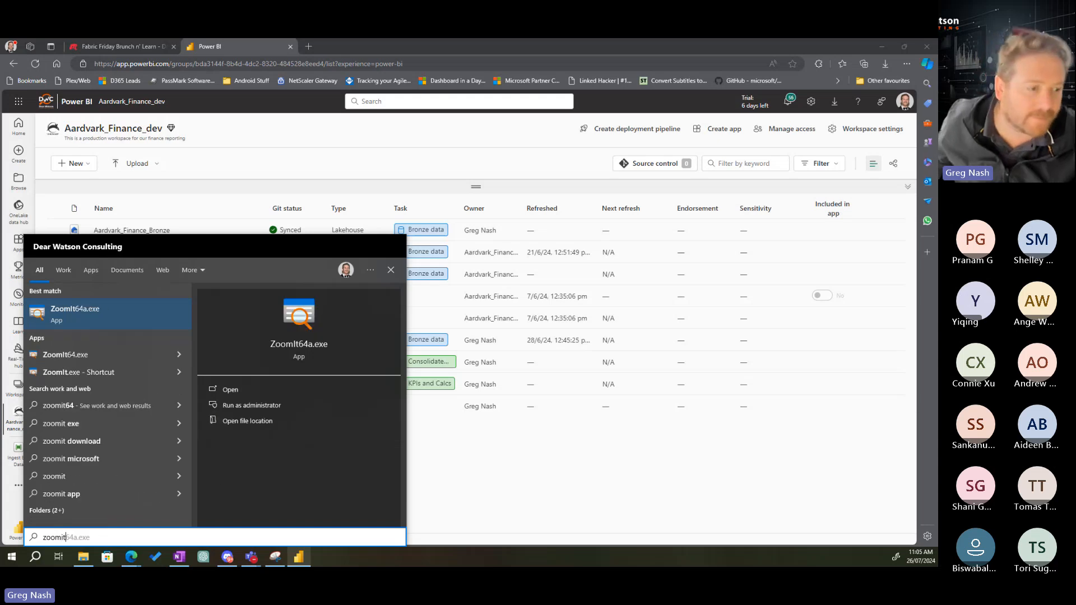
{"action": "left_click", "coordinate": [361, 358]}
{"action": "left_click", "coordinate": [601, 313]}
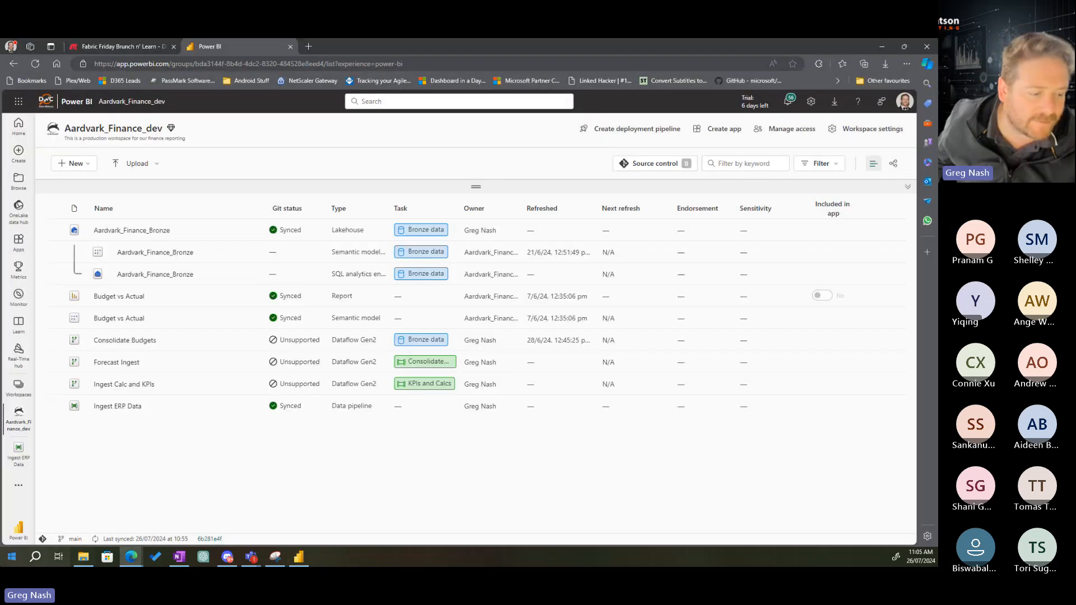
Search the computer for zoomit again, launch ZoomIt64.exe and dismiss the compatibility error
{"action": "left_click", "coordinate": [12, 558]}
{"action": "type", "text": "zoom"}
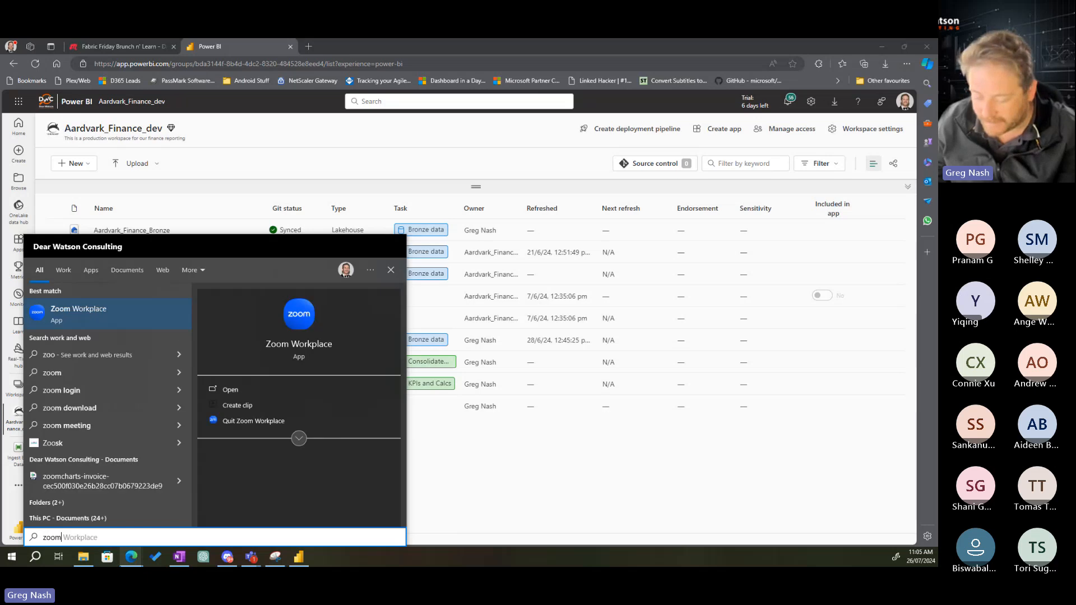
{"action": "type", "text": "it"}
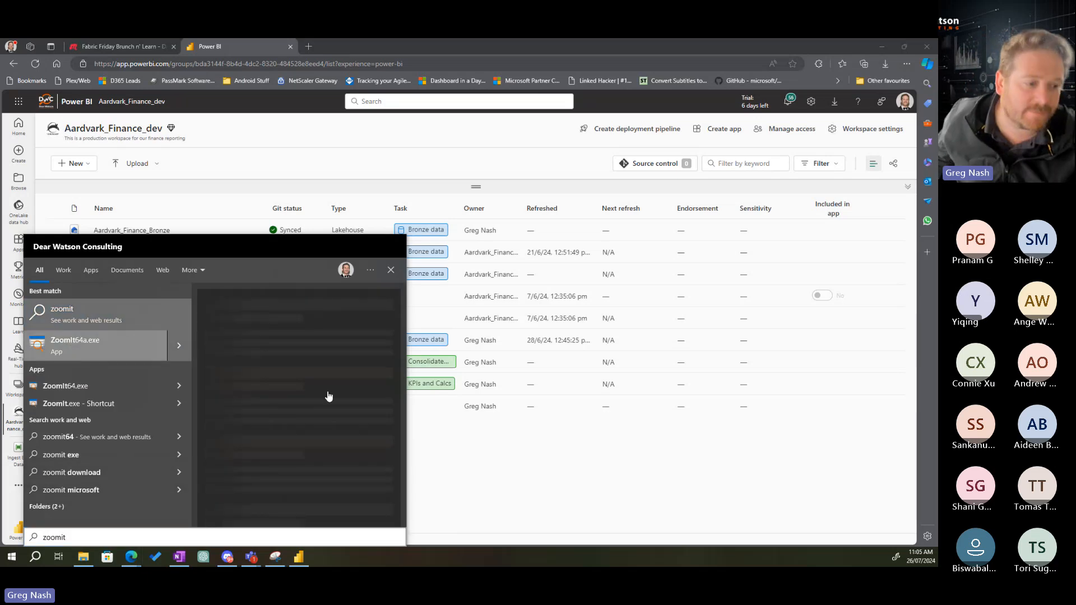
{"action": "key", "text": "Return"}
{"action": "left_click", "coordinate": [94, 383]}
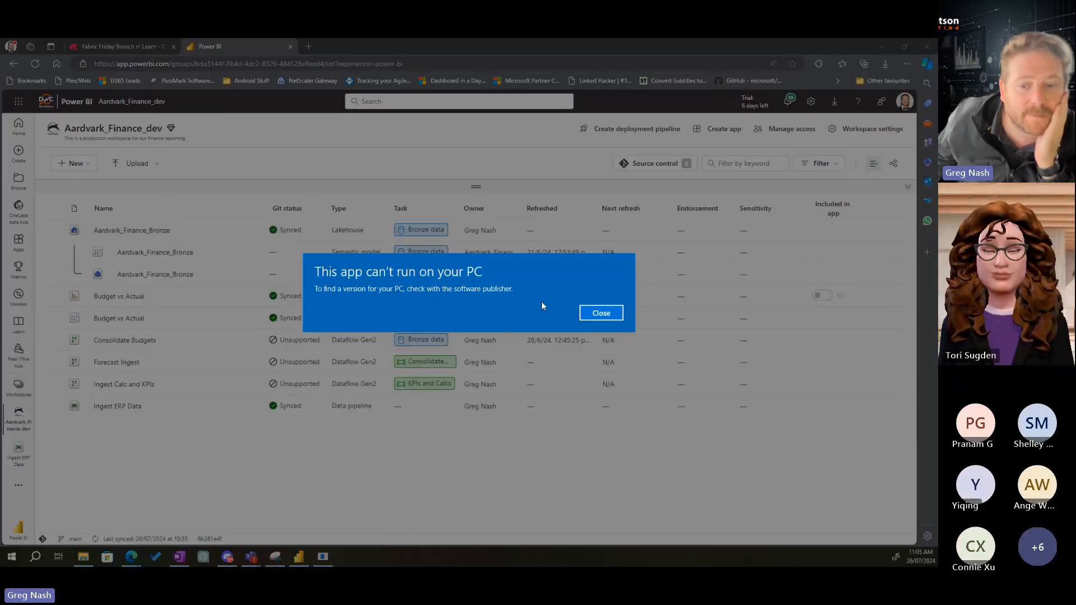
{"action": "left_click", "coordinate": [601, 313]}
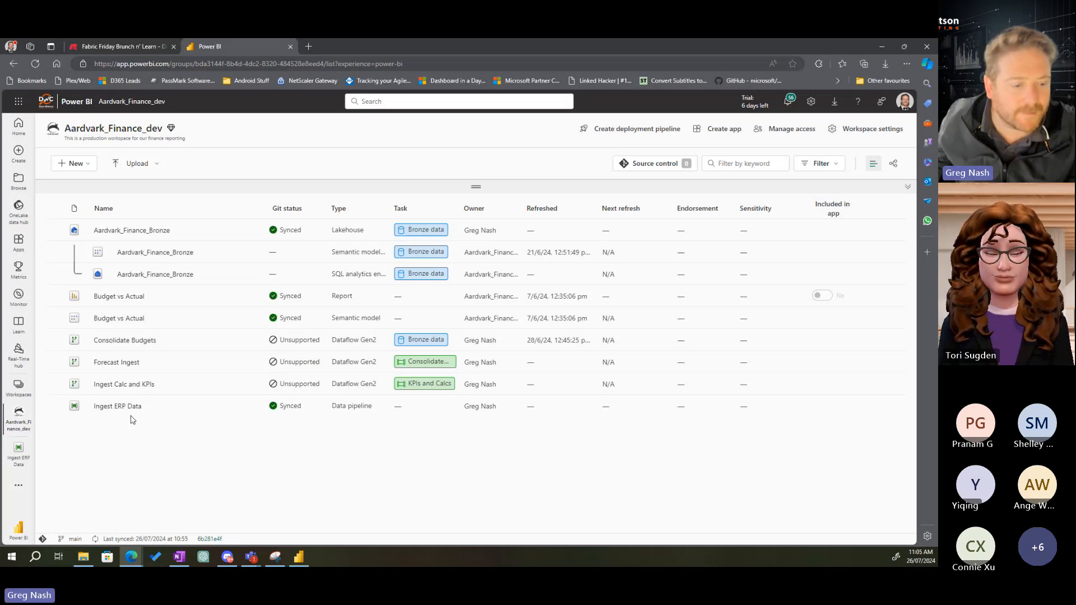
Magnify the workspace item list and outline the Ingest ERP Data row and its Git status in red
{"action": "key", "text": "ctrl+1"}
{"action": "left_click", "coordinate": [106, 387]}
{"action": "mouse_move", "coordinate": [98, 376]}
{"action": "left_mouse_down"}
{"action": "mouse_move", "coordinate": [428, 441]}
{"action": "mouse_move", "coordinate": [807, 452]}
{"action": "left_mouse_up"}
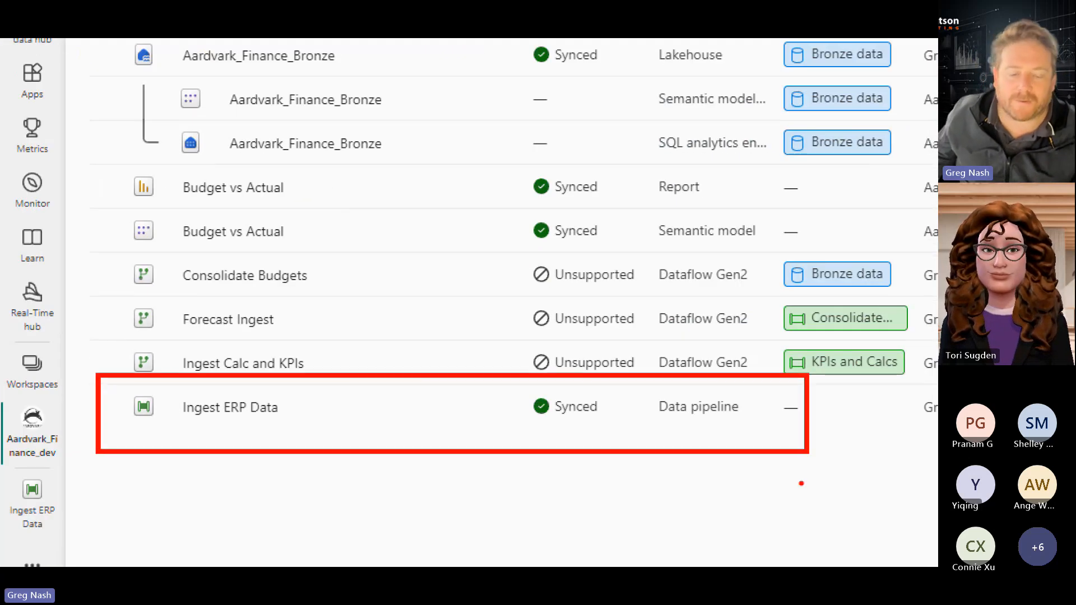
{"action": "left_click_drag", "start_coordinate": [514, 377], "coordinate": [629, 445]}
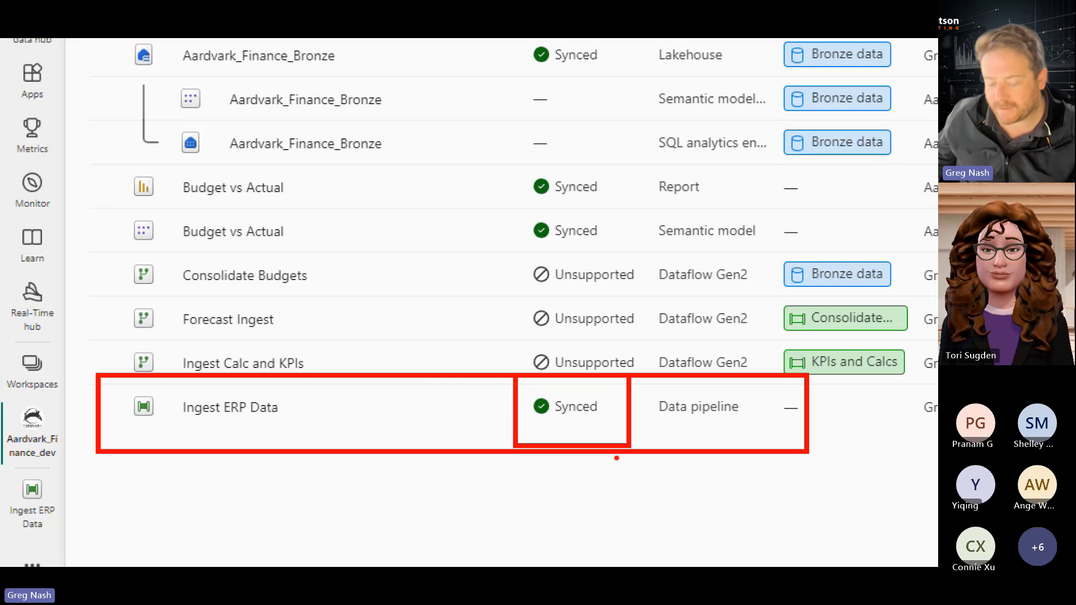
{"action": "key", "text": "Escape"}
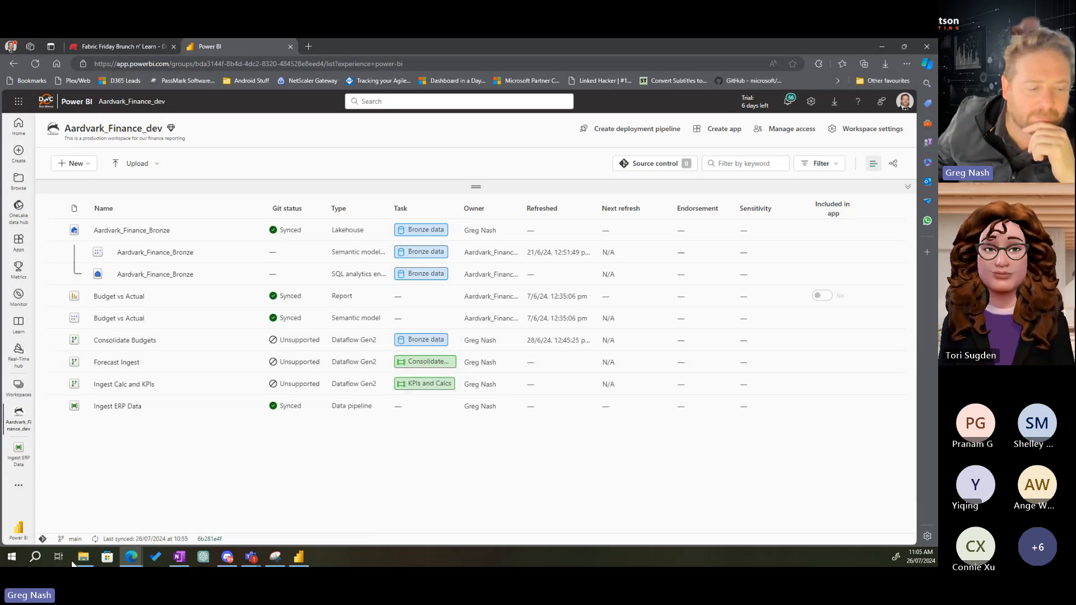
Switch to the 02_Income Statement folder in File Explorer and preview the real estate example and R.png
{"action": "left_click_drag", "start_coordinate": [937, 121], "coordinate": [605, 39]}
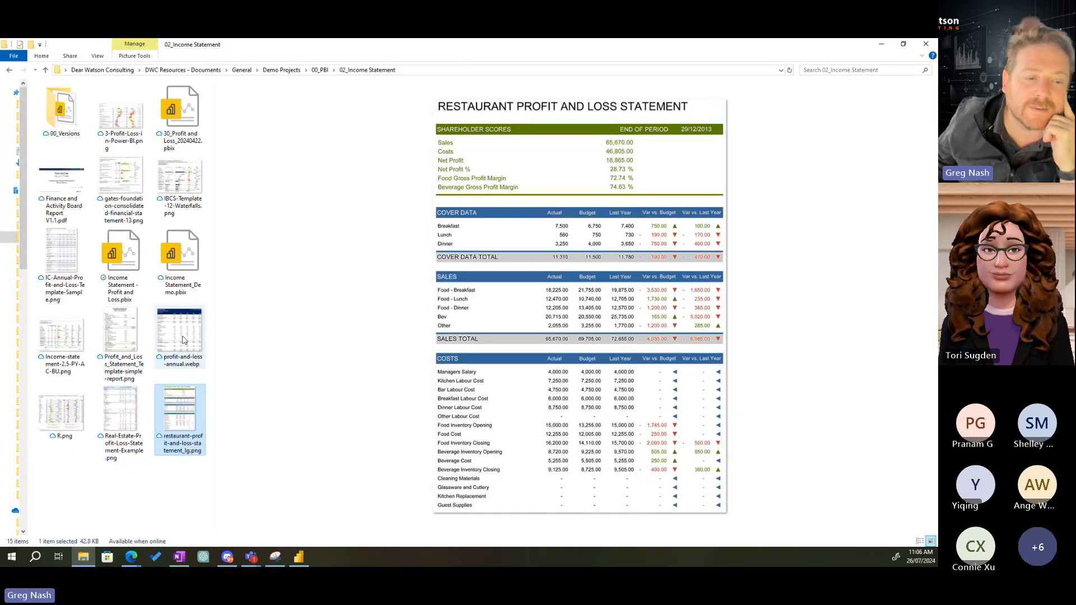
{"action": "left_click", "coordinate": [127, 418]}
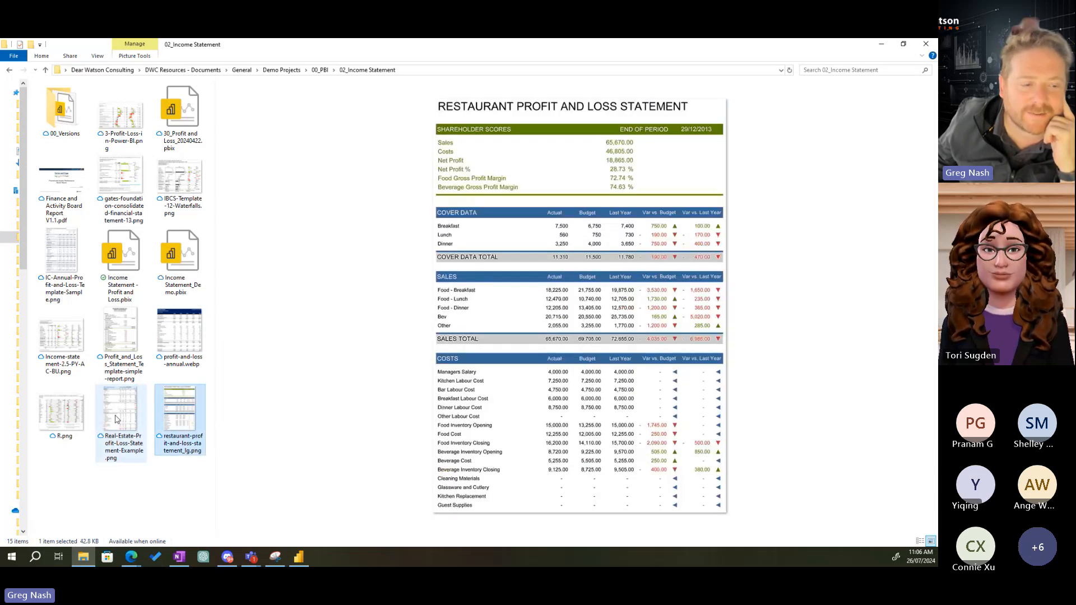
{"action": "left_click", "coordinate": [118, 419]}
{"action": "left_click", "coordinate": [85, 420]}
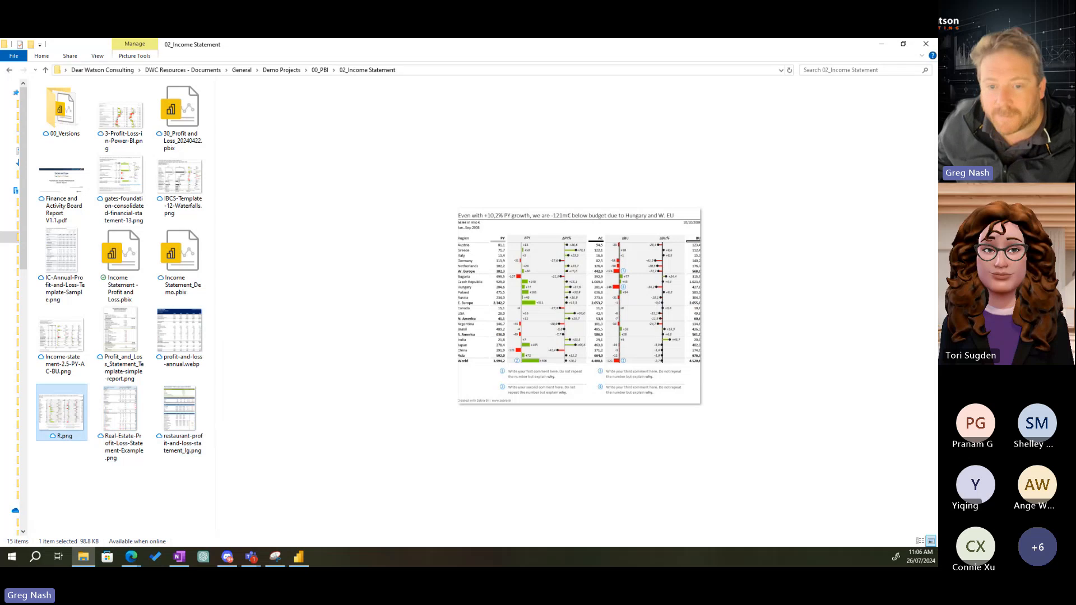
Magnify the R.png preview and outline the Zebra BI credit beneath the table in red
{"action": "key", "text": "ctrl+1"}
{"action": "left_click", "coordinate": [655, 279]}
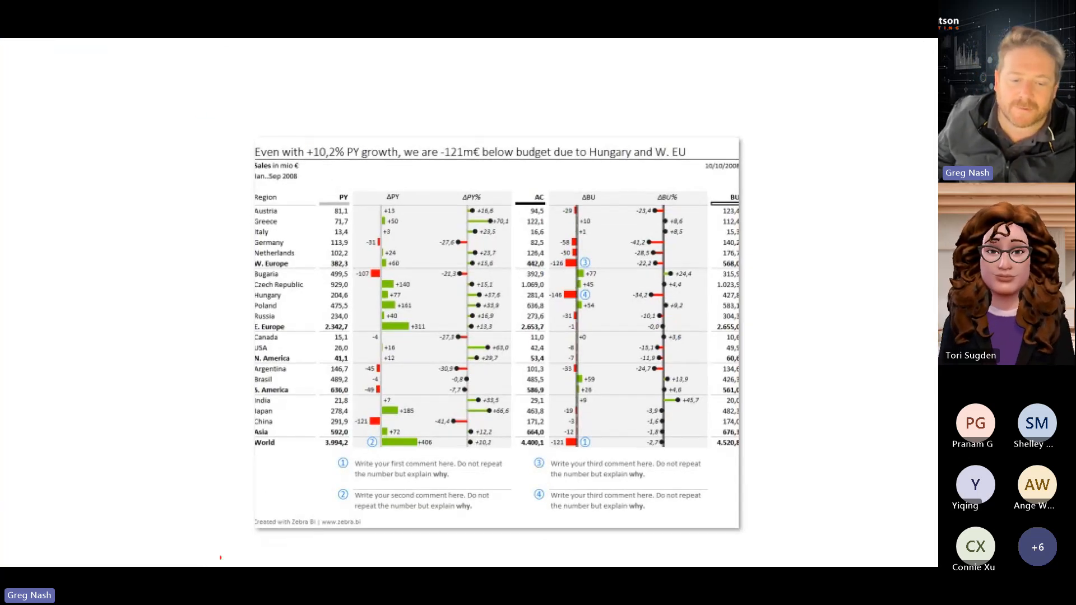
{"action": "left_click_drag", "start_coordinate": [230, 511], "coordinate": [381, 542]}
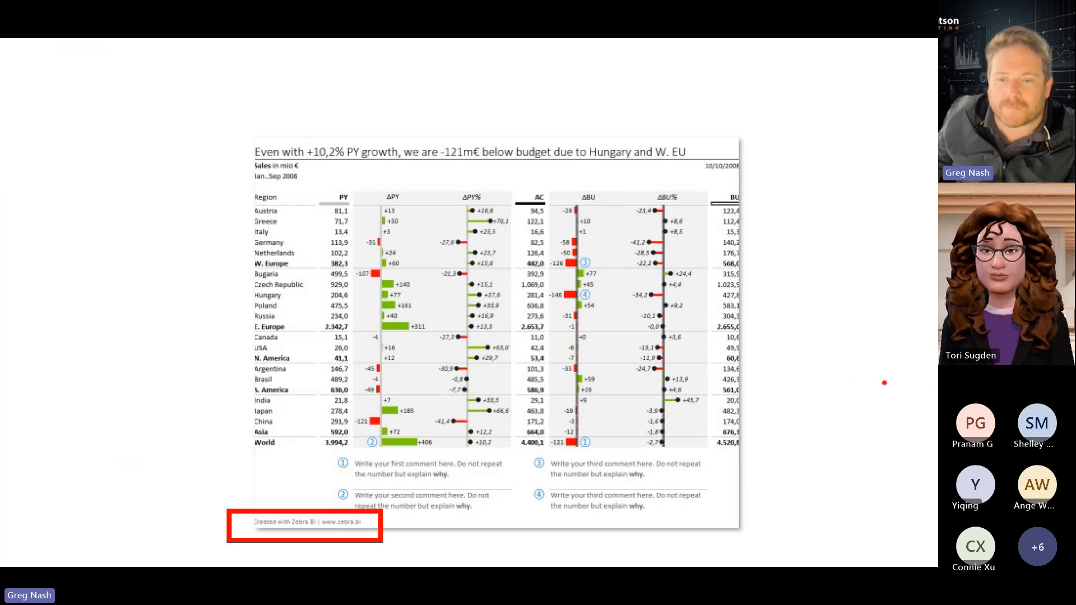
{"action": "key", "text": "Escape"}
Preview profit-and-loss-annual.webp, magnify the statement and draw a red box around its year columns
{"action": "left_click", "coordinate": [164, 335]}
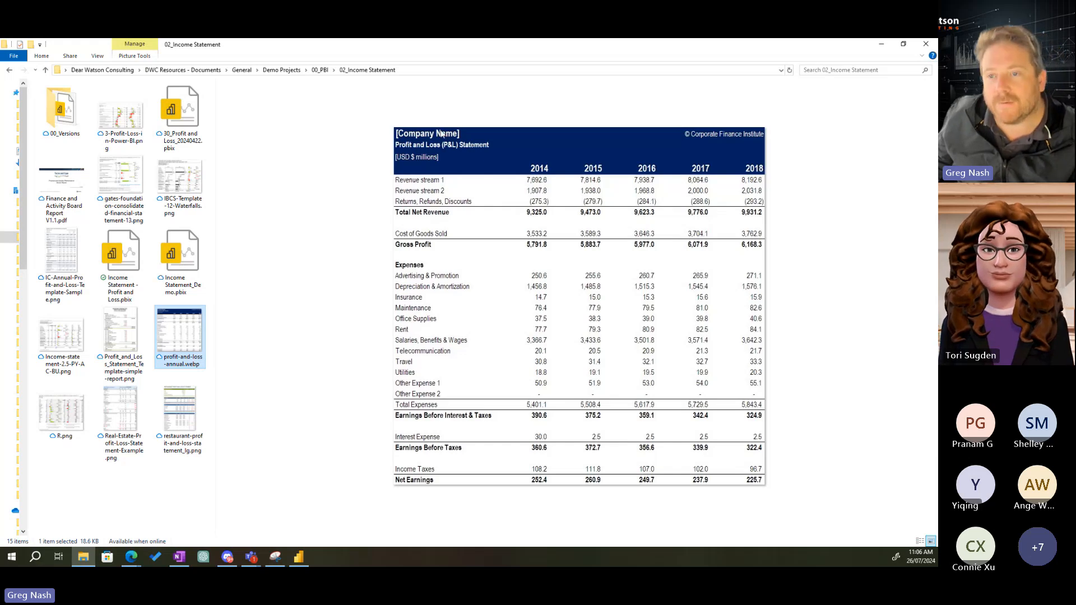
{"action": "key", "text": "ctrl+1"}
{"action": "left_click", "coordinate": [596, 155]}
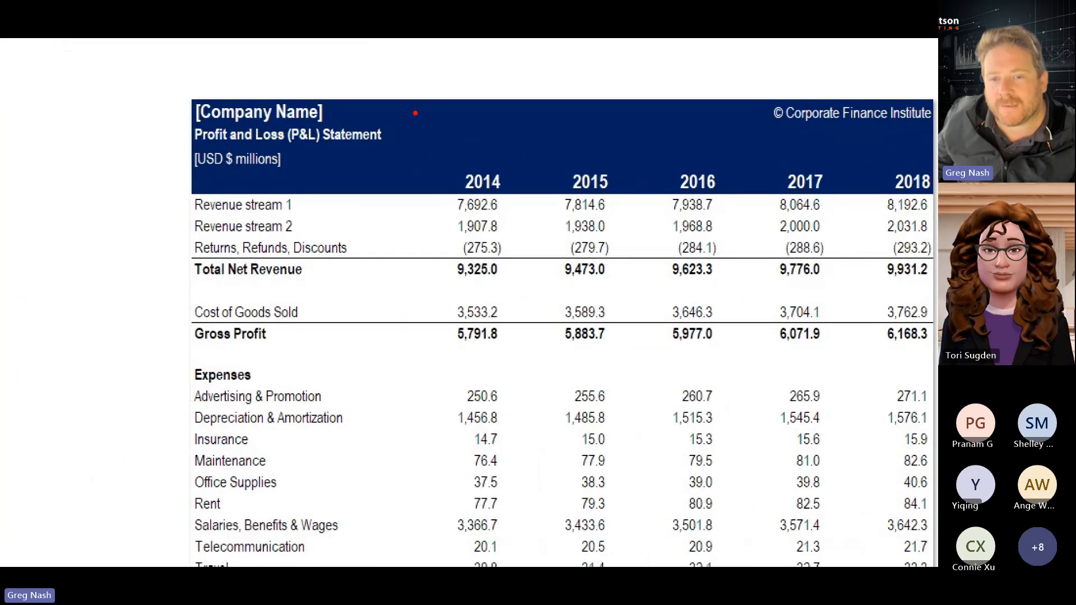
{"action": "mouse_move", "coordinate": [416, 112]}
{"action": "left_mouse_down"}
{"action": "mouse_move", "coordinate": [535, 301]}
{"action": "mouse_move", "coordinate": [884, 425]}
{"action": "mouse_move", "coordinate": [934, 547]}
{"action": "left_mouse_up"}
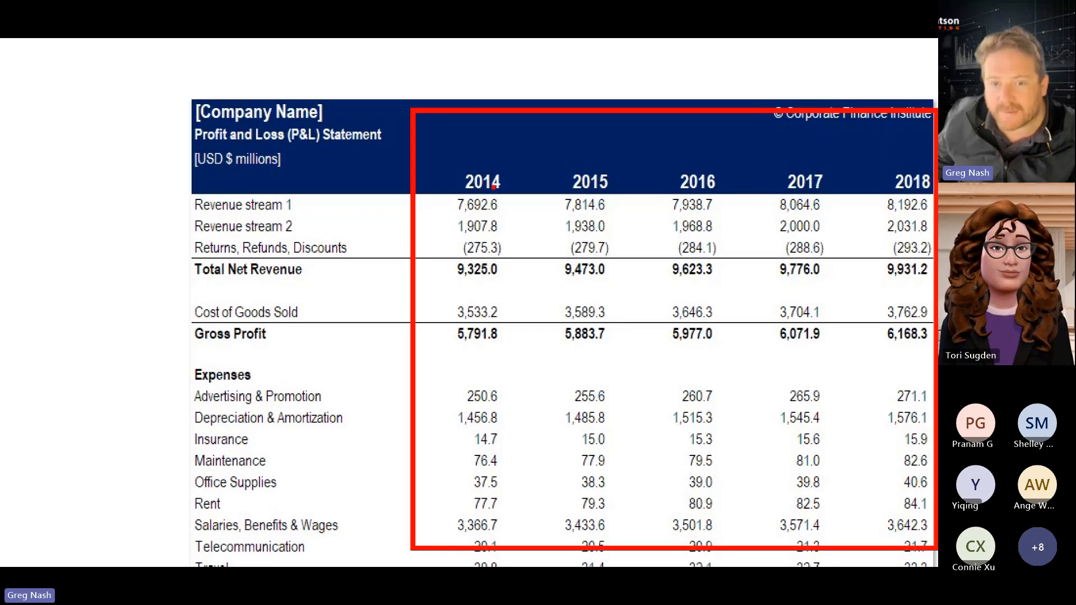
Draw red arrows pointing to the 2014, 2015, 2016, 2017 and 2018 column headings, and exit the magnified view
{"action": "left_click_drag", "start_coordinate": [476, 152], "coordinate": [476, 82]}
{"action": "left_click_drag", "start_coordinate": [587, 160], "coordinate": [587, 73]}
{"action": "left_click_drag", "start_coordinate": [694, 162], "coordinate": [694, 66]}
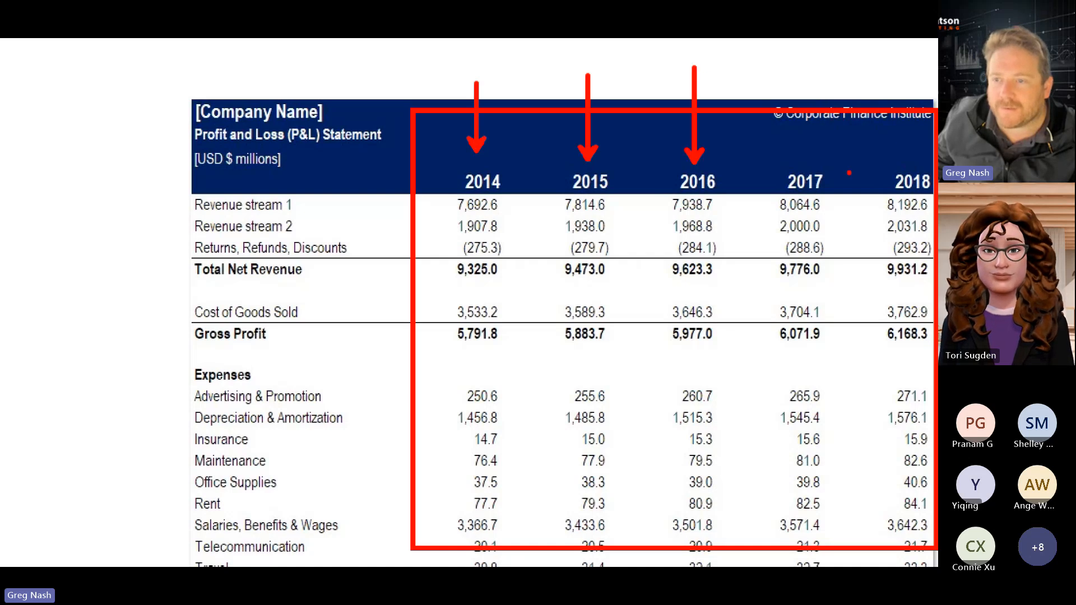
{"action": "left_click_drag", "start_coordinate": [804, 159], "coordinate": [804, 69]}
{"action": "left_click_drag", "start_coordinate": [907, 157], "coordinate": [890, 68]}
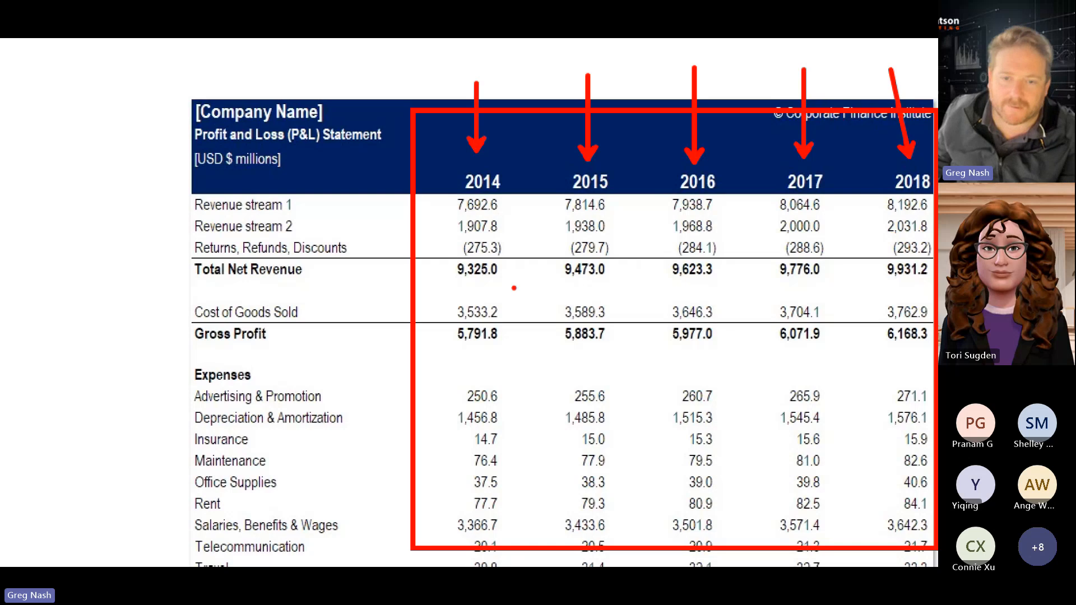
{"action": "key", "text": "Escape"}
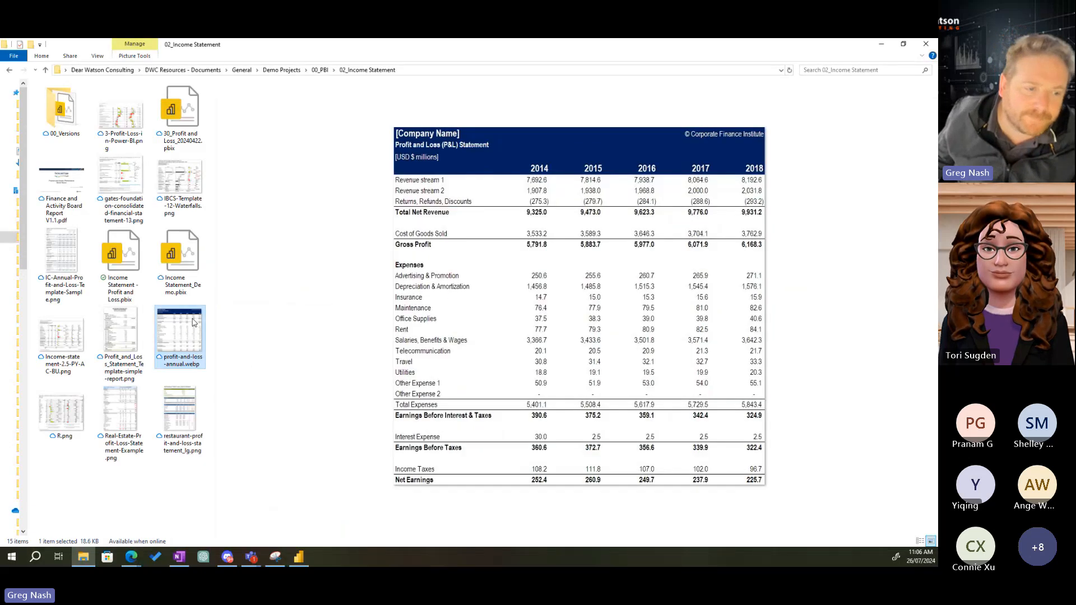
Preview the real estate example, the simple profit and loss template report and IBCS-Template-12-Waterfalls.png
{"action": "left_click", "coordinate": [121, 407]}
{"action": "left_click", "coordinate": [118, 336]}
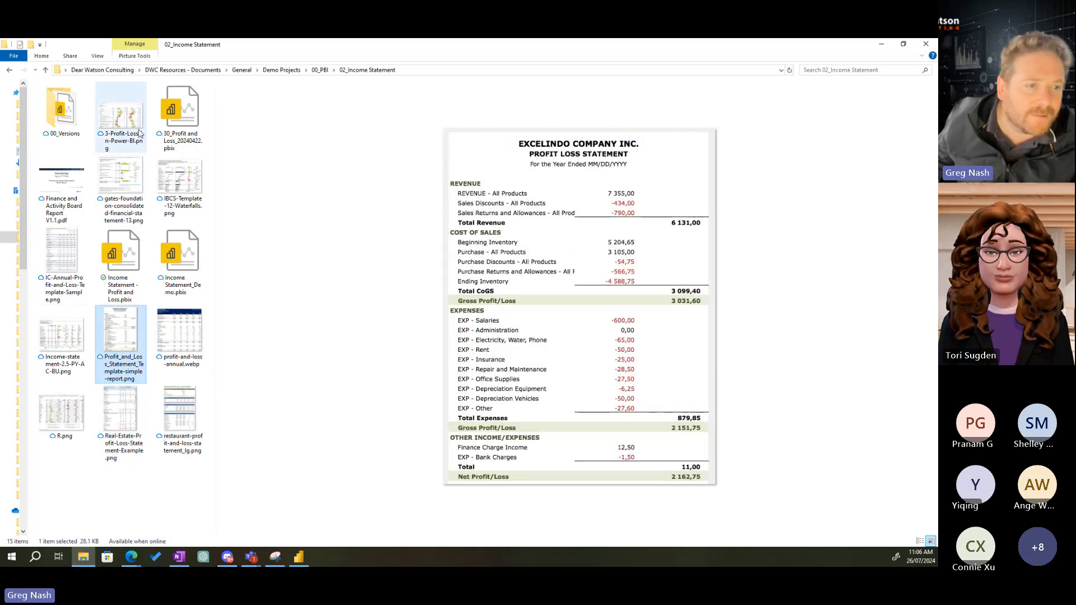
{"action": "left_click", "coordinate": [178, 178]}
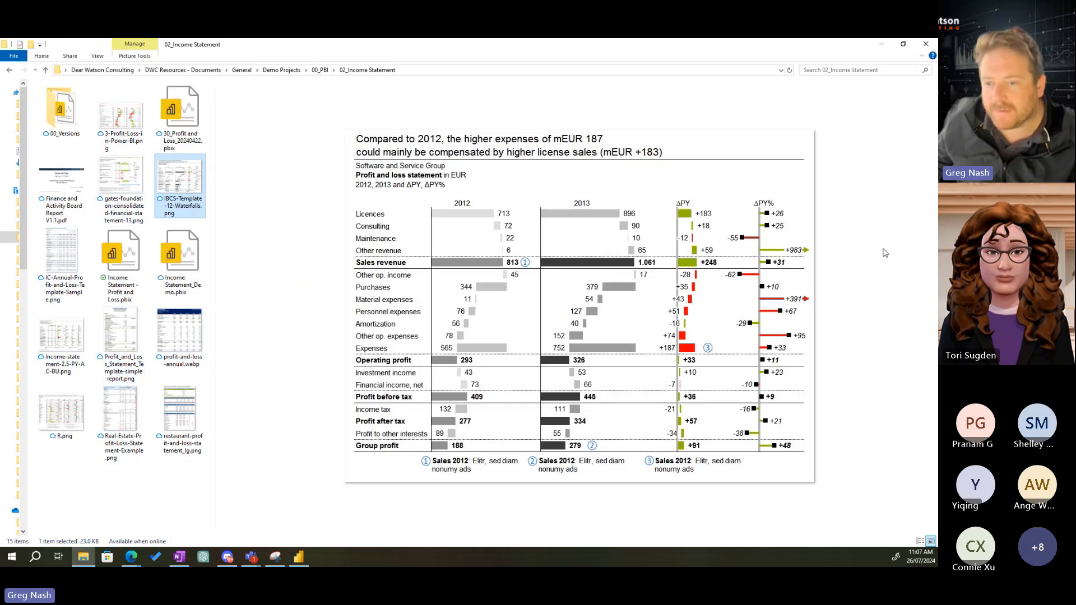
Magnify the IBCS waterfall statement preview, draw a red box around its ΔPY column, and exit the magnified view
{"action": "key", "text": "ctrl+1"}
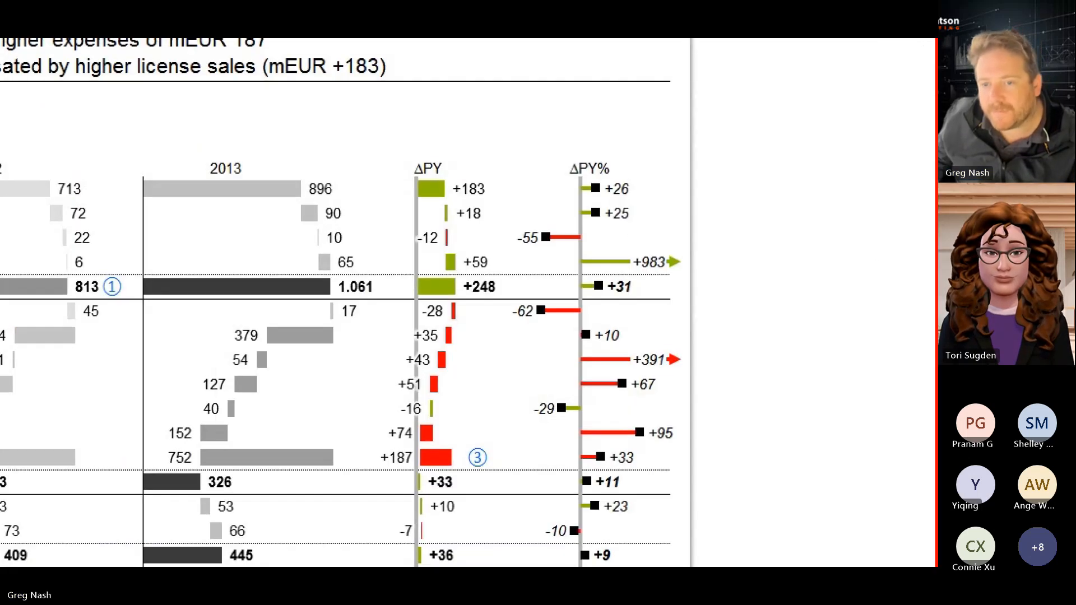
{"action": "mouse_move", "coordinate": [349, 108]}
{"action": "left_mouse_down", "text": "ctrl"}
{"action": "mouse_move", "coordinate": [456, 288]}
{"action": "mouse_move", "coordinate": [527, 564]}
{"action": "left_mouse_up", "text": "ctrl"}
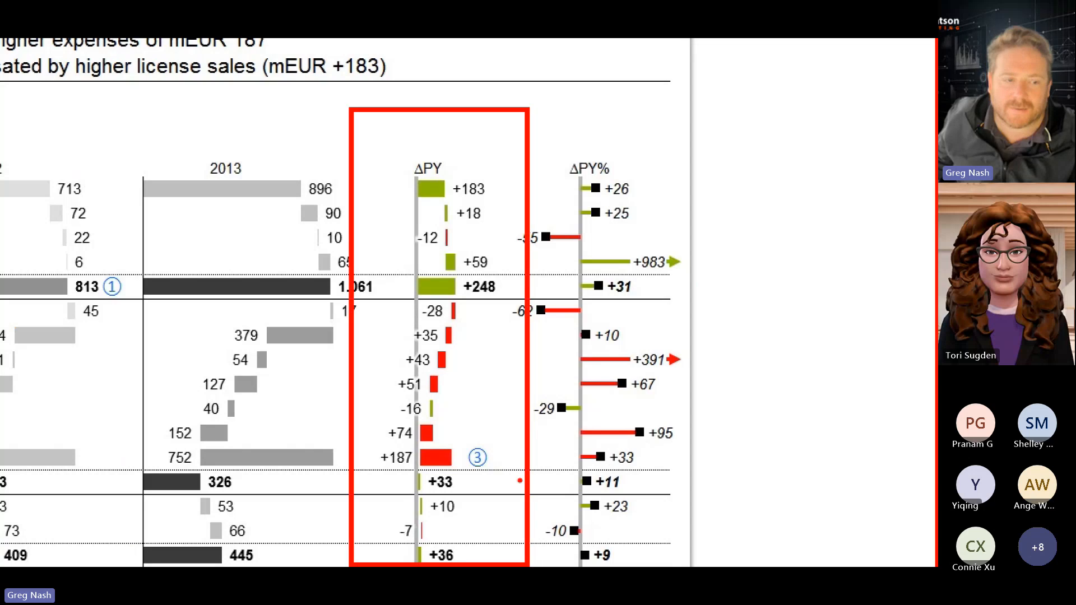
{"action": "key", "text": "Escape"}
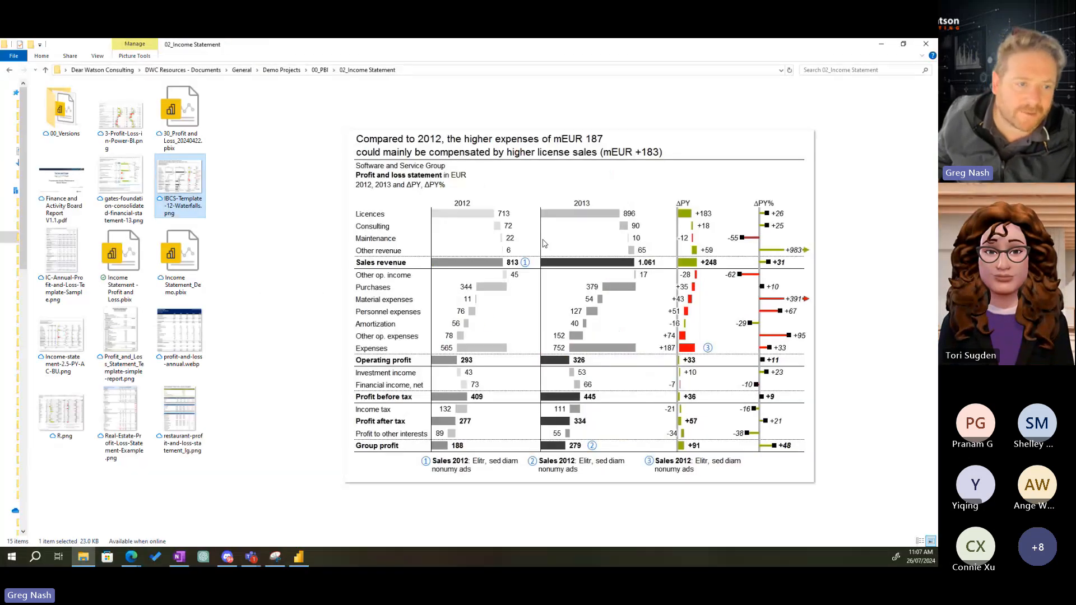
Preview 3-Profit-Loss-in-Power-BI.png, magnify the income statement and draw a red box around the PY column heading
{"action": "left_click", "coordinate": [120, 115]}
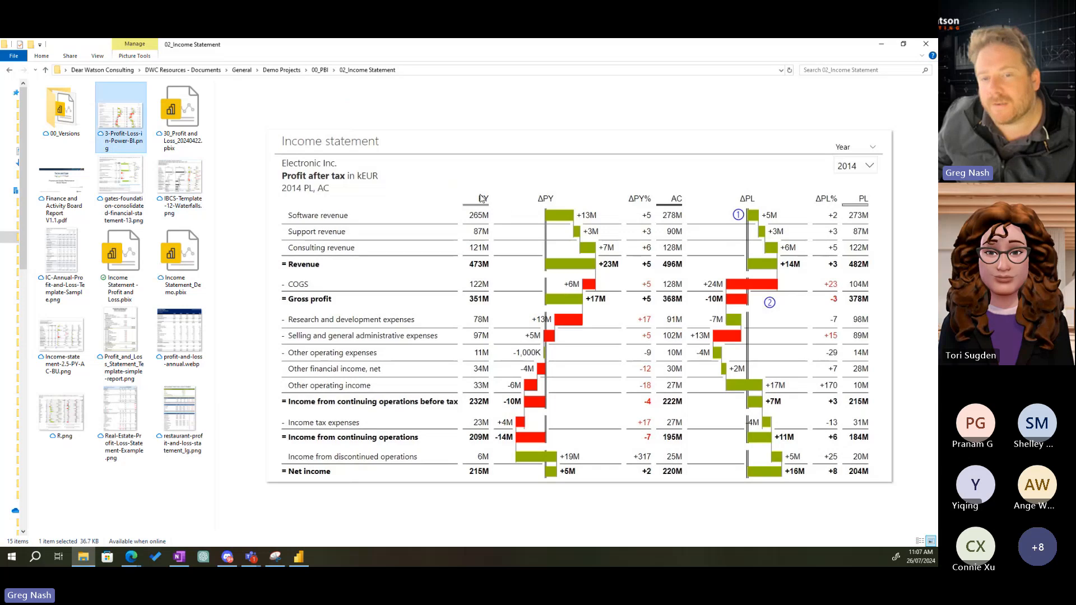
{"action": "key", "text": "ctrl+1"}
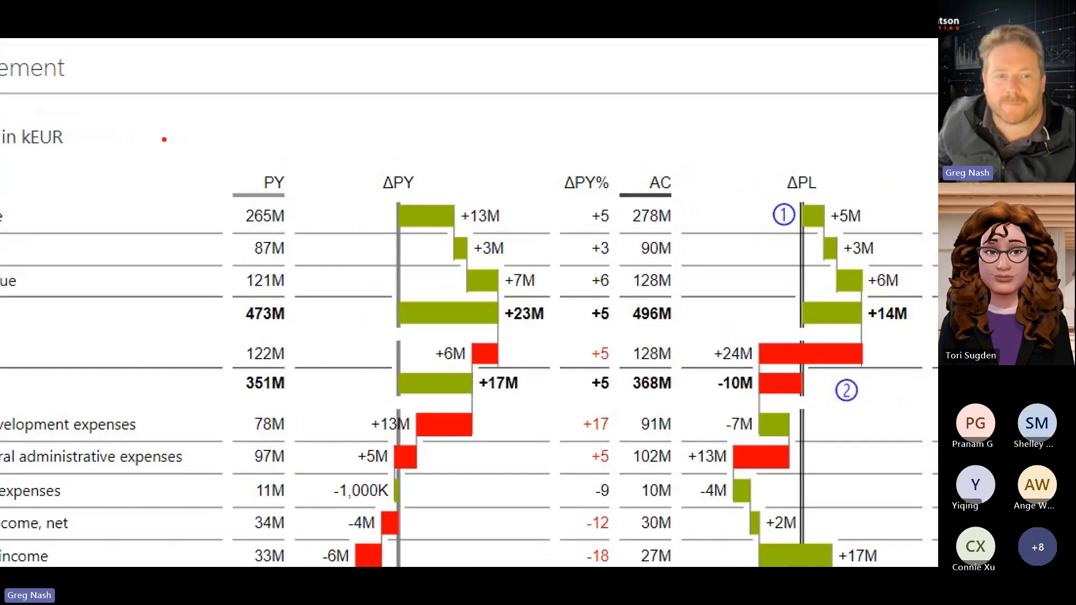
{"action": "mouse_move", "coordinate": [164, 139]}
{"action": "left_mouse_down"}
{"action": "mouse_move", "coordinate": [252, 252]}
{"action": "mouse_move", "coordinate": [319, 256]}
{"action": "left_mouse_up"}
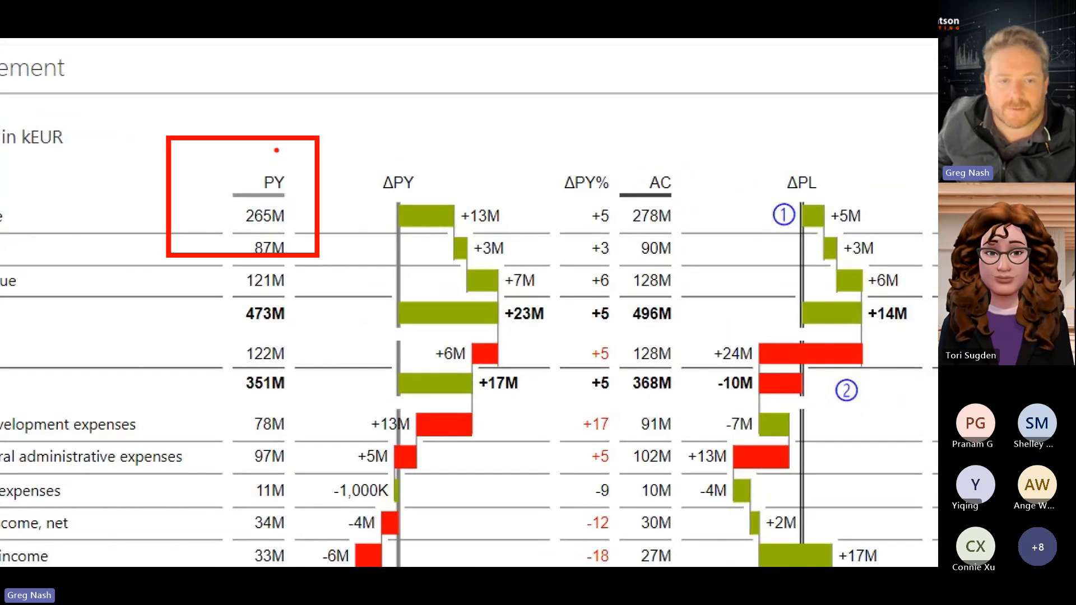
Draw red arrows pointing to the PY, ΔPY, ΔPY%, AC and ΔPL column headings, and exit the magnified view
{"action": "left_click_drag", "start_coordinate": [276, 150], "coordinate": [275, 64]}
{"action": "left_click_drag", "start_coordinate": [399, 168], "coordinate": [399, 78]}
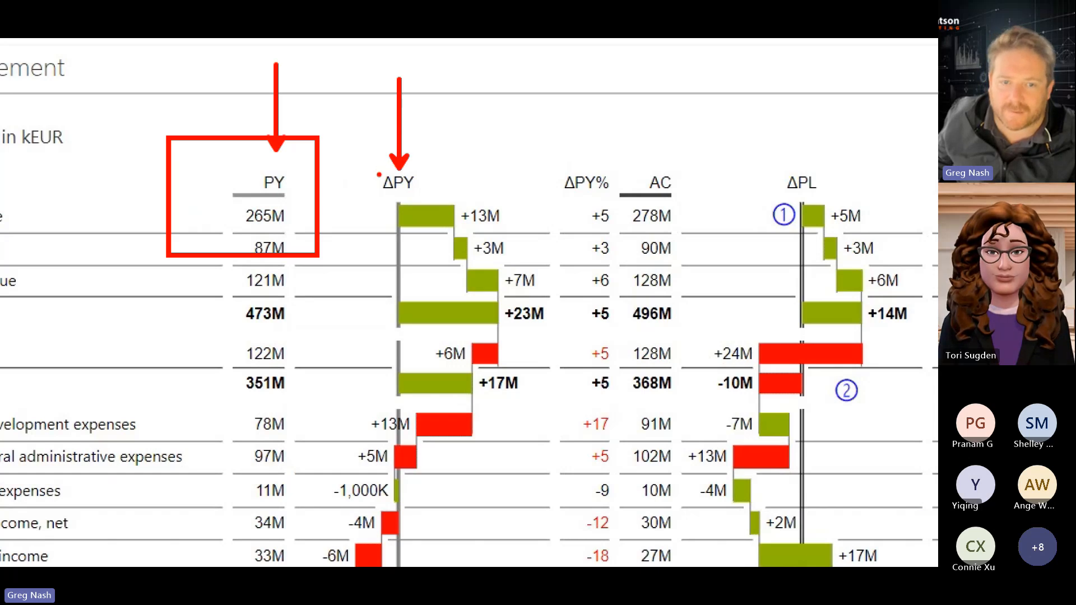
{"action": "left_click_drag", "start_coordinate": [378, 174], "coordinate": [344, 141]}
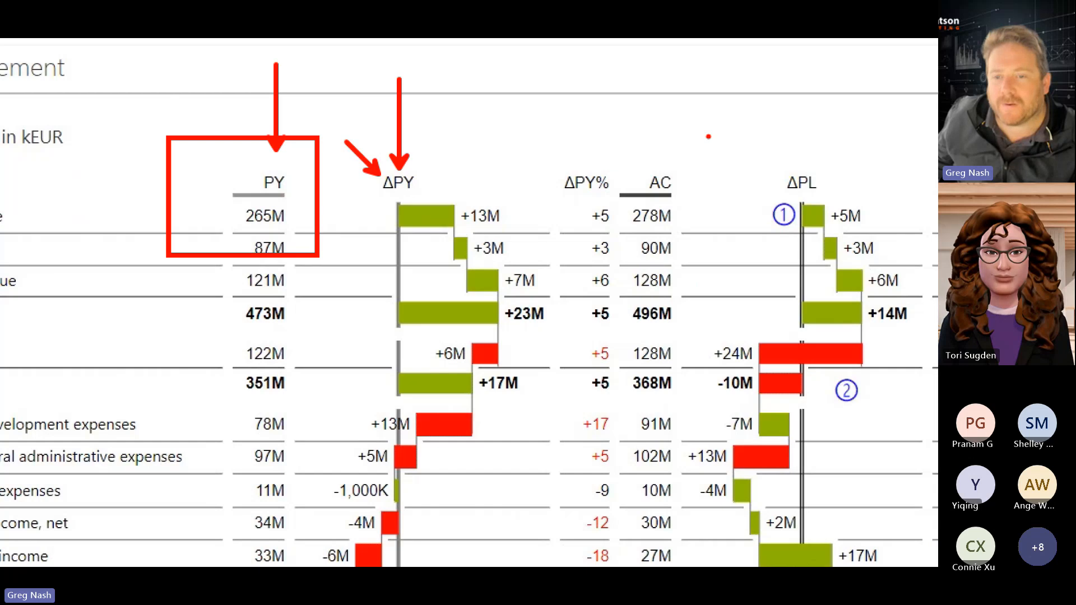
{"action": "left_click_drag", "start_coordinate": [592, 172], "coordinate": [592, 102]}
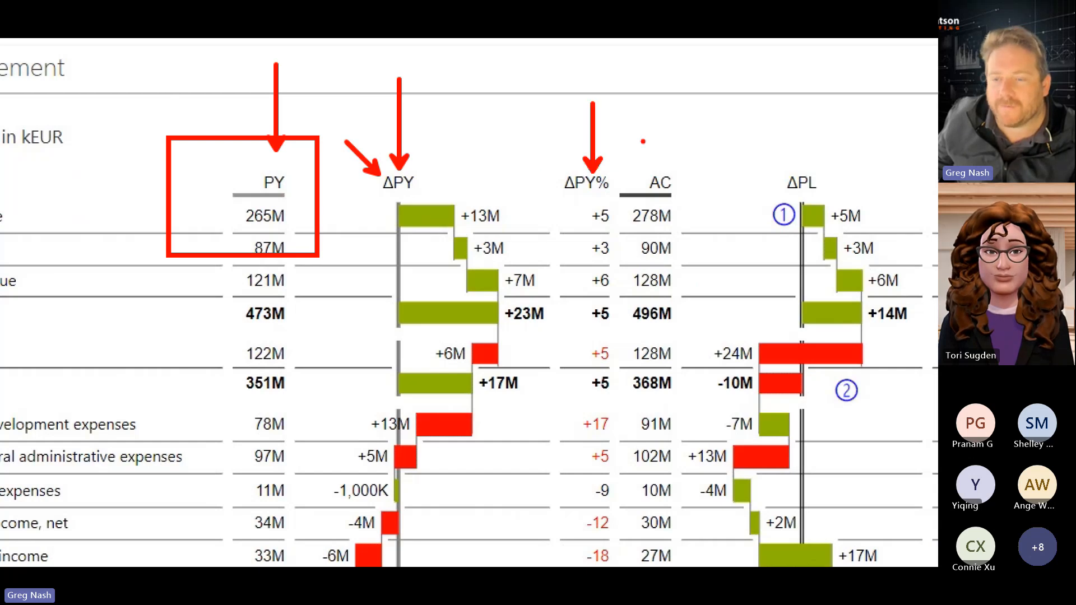
{"action": "left_click_drag", "start_coordinate": [659, 171], "coordinate": [652, 95]}
{"action": "left_click_drag", "start_coordinate": [804, 171], "coordinate": [804, 89]}
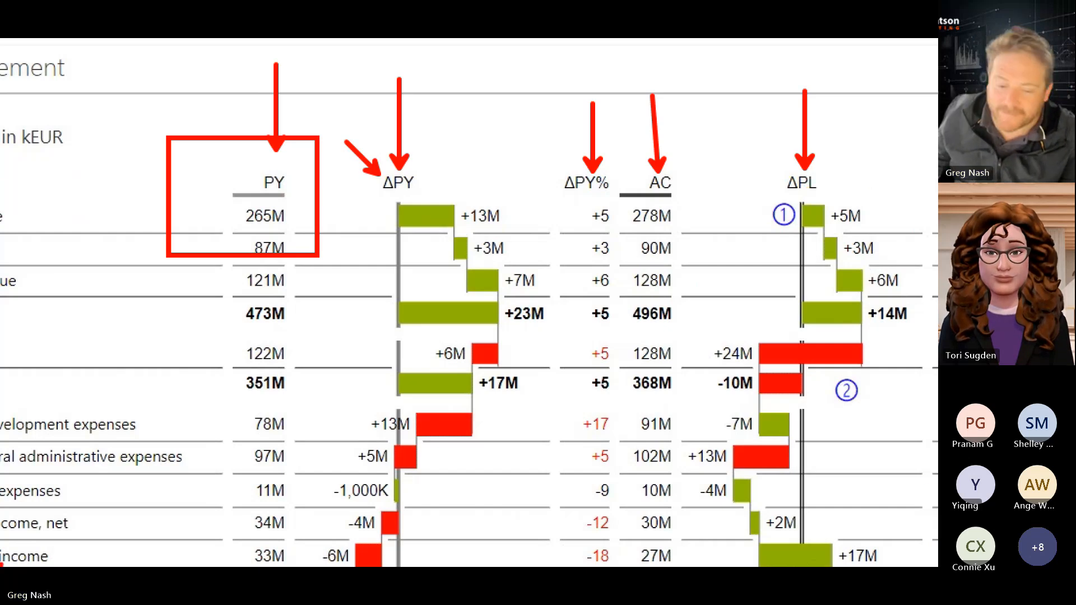
{"action": "key", "text": "Escape"}
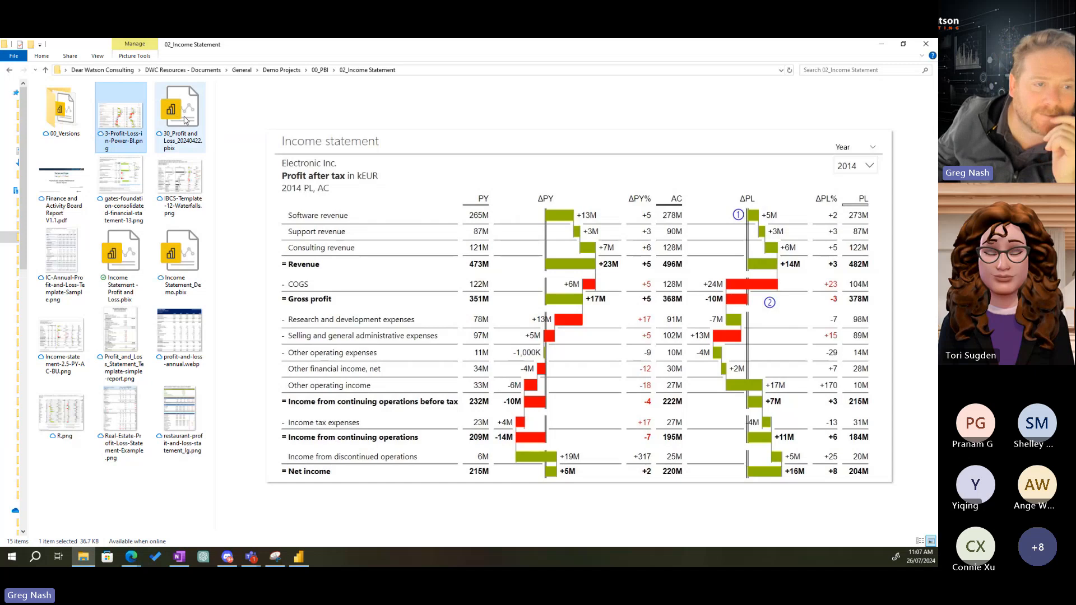
Switch to the Profit & Loss Statement report in Power BI, magnify it and draw red arrows to the January through May columns
{"action": "left_click", "coordinate": [119, 257]}
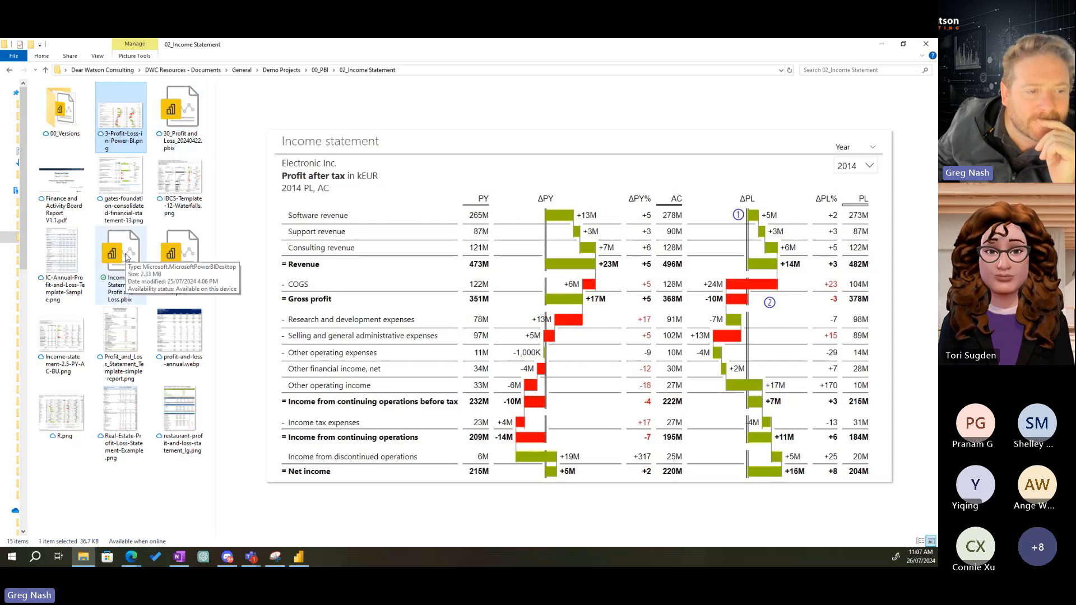
{"action": "left_click", "coordinate": [300, 558]}
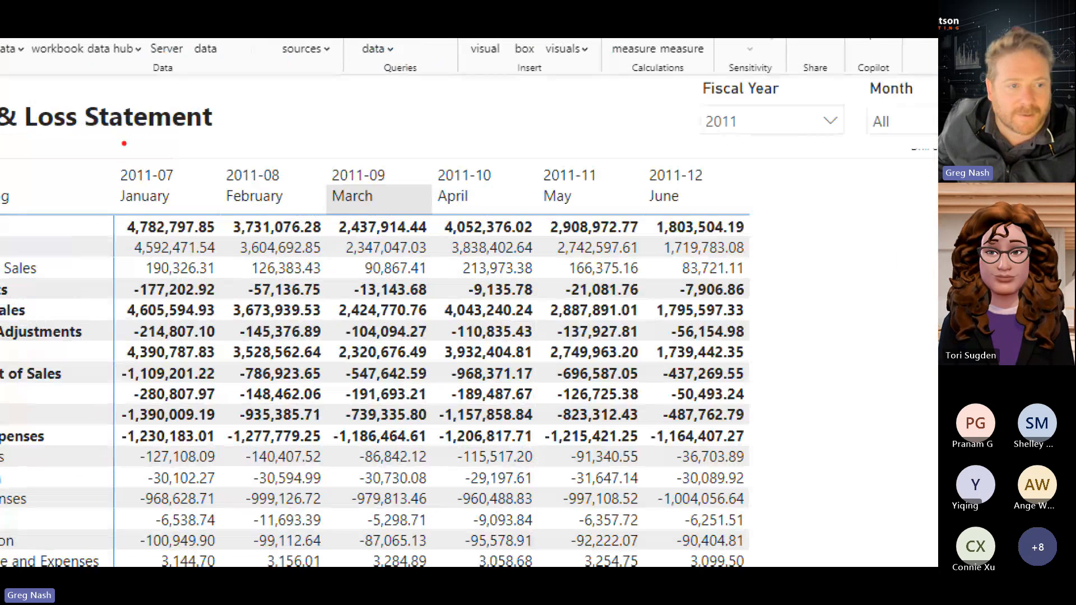
{"action": "mouse_move", "coordinate": [168, 159]}
{"action": "left_mouse_down"}
{"action": "mouse_move", "coordinate": [150, 119]}
{"action": "mouse_move", "coordinate": [179, 132]}
{"action": "left_mouse_up"}
{"action": "left_click_drag", "start_coordinate": [151, 86], "coordinate": [162, 153]}
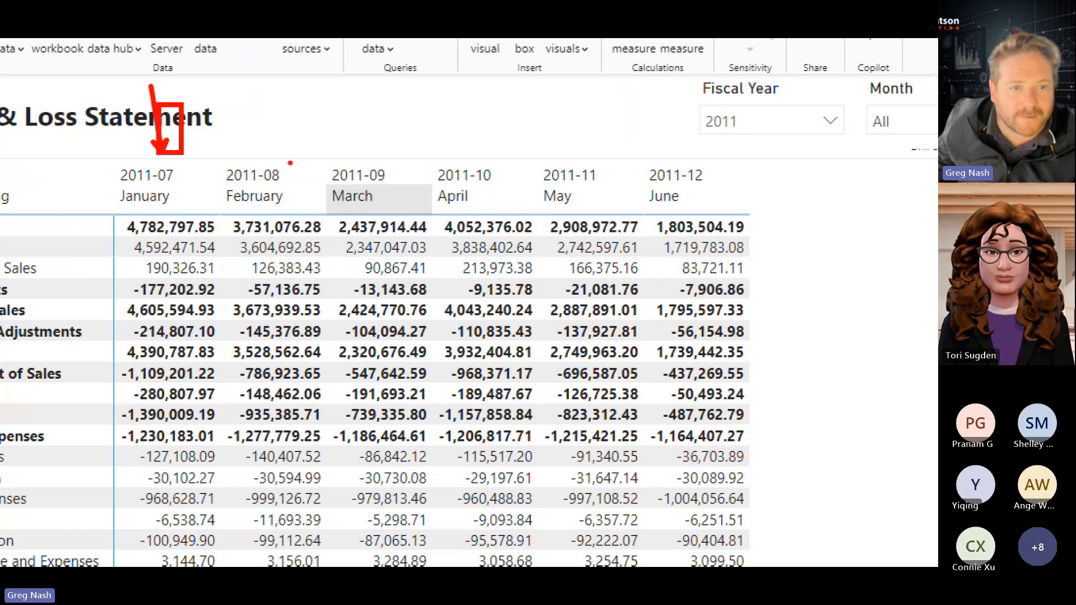
{"action": "left_click_drag", "start_coordinate": [286, 75], "coordinate": [260, 149]}
{"action": "left_click_drag", "start_coordinate": [362, 153], "coordinate": [390, 102]}
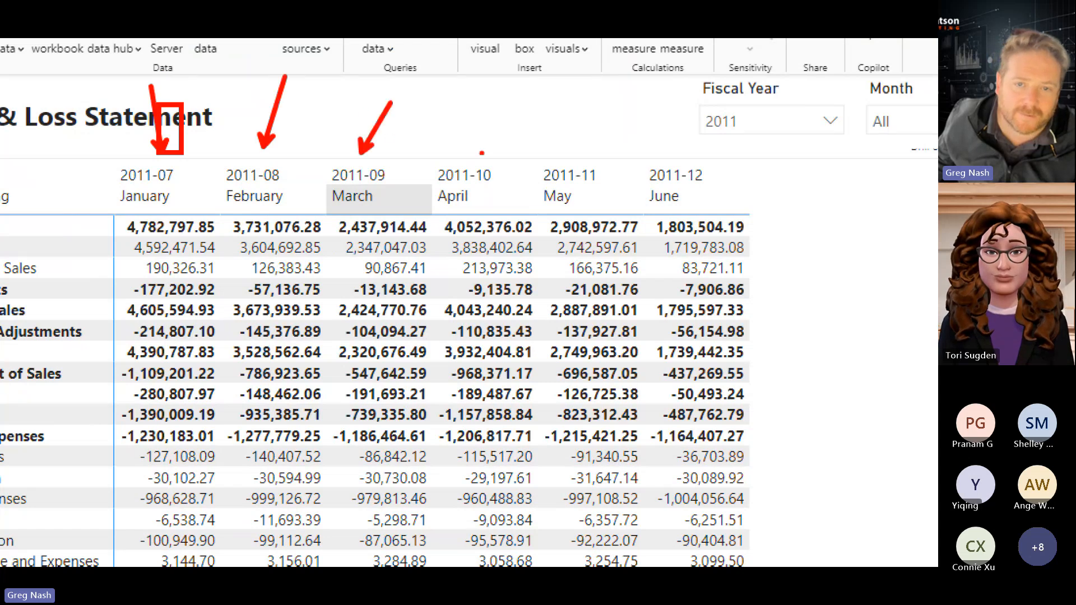
{"action": "left_click_drag", "start_coordinate": [482, 153], "coordinate": [506, 85]}
{"action": "left_click_drag", "start_coordinate": [591, 154], "coordinate": [590, 97]}
{"action": "key", "text": "Escape"}
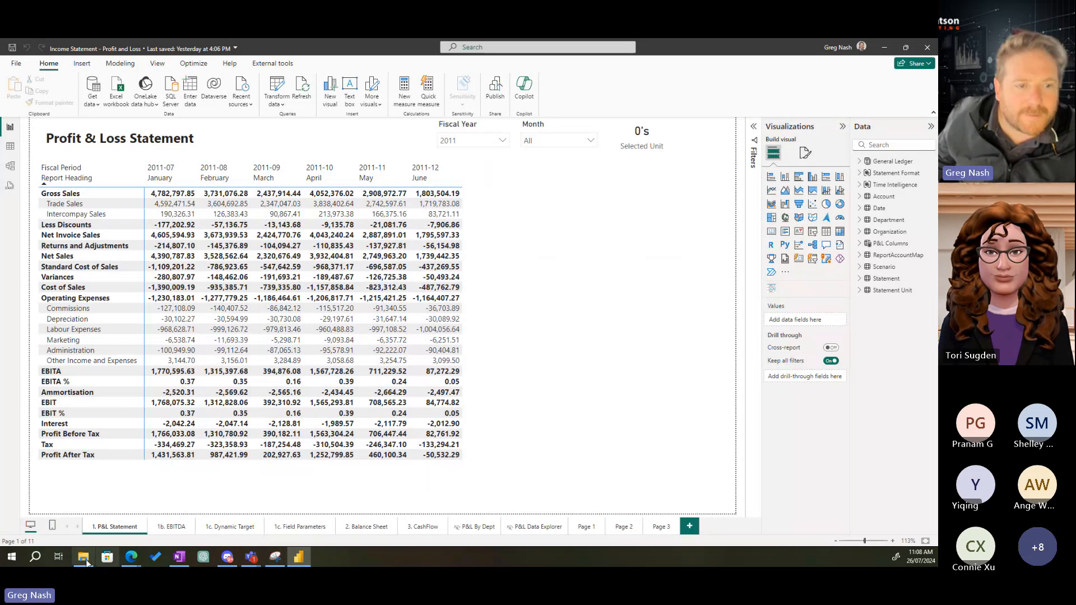
Return to the 02_Income Statement folder in File Explorer and open Income Statement_Demo.pbix and the 30_Profit and Loss_20240422 report
{"action": "left_click", "coordinate": [86, 562]}
{"action": "left_click", "coordinate": [180, 261]}
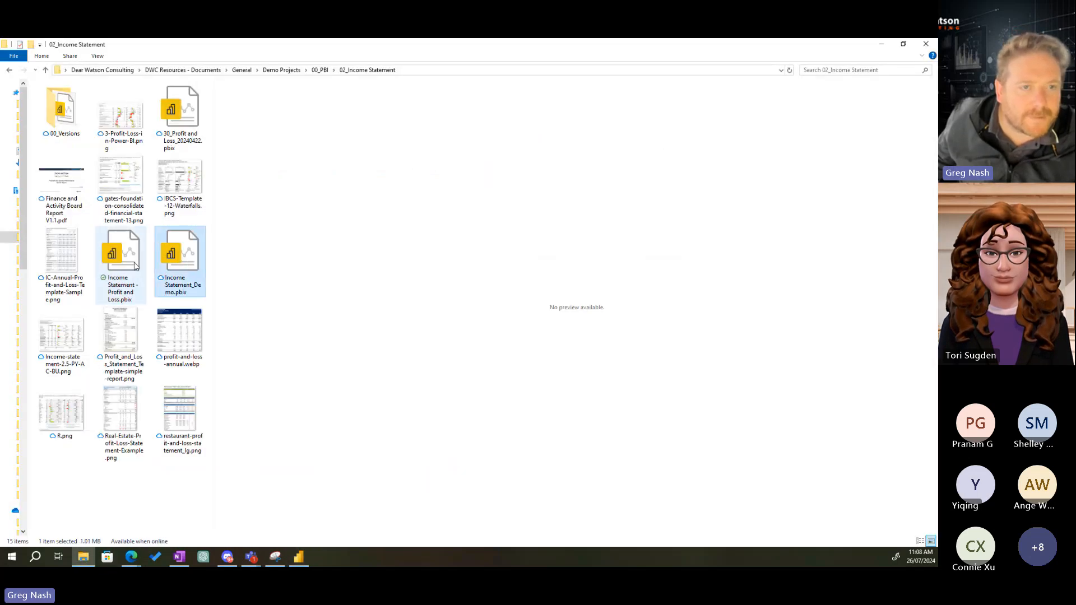
{"action": "left_click_drag", "start_coordinate": [266, 48], "coordinate": [322, 40]}
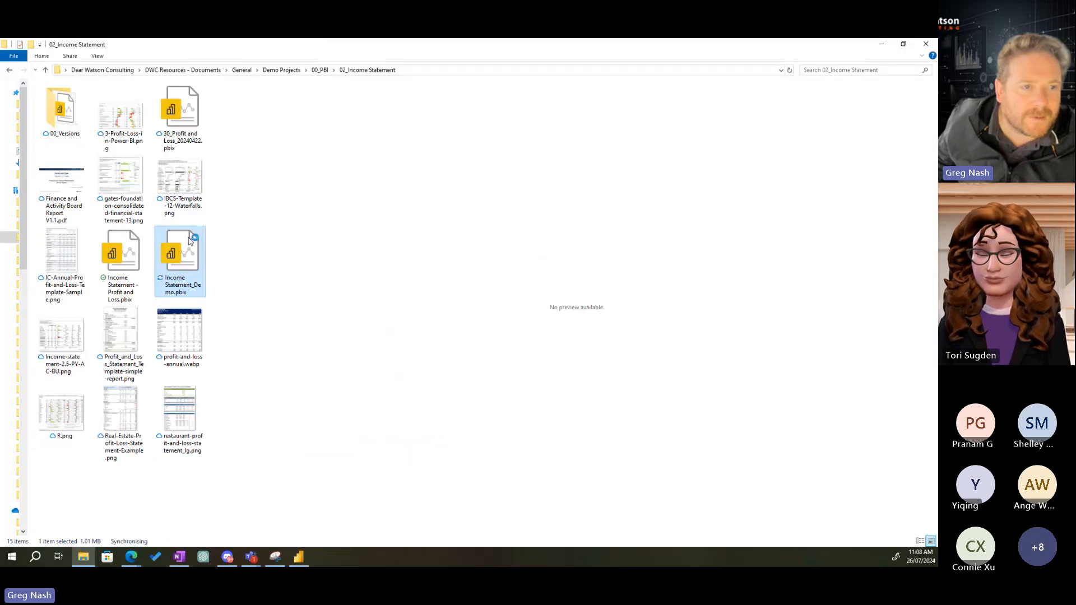
{"action": "double_click", "coordinate": [182, 112]}
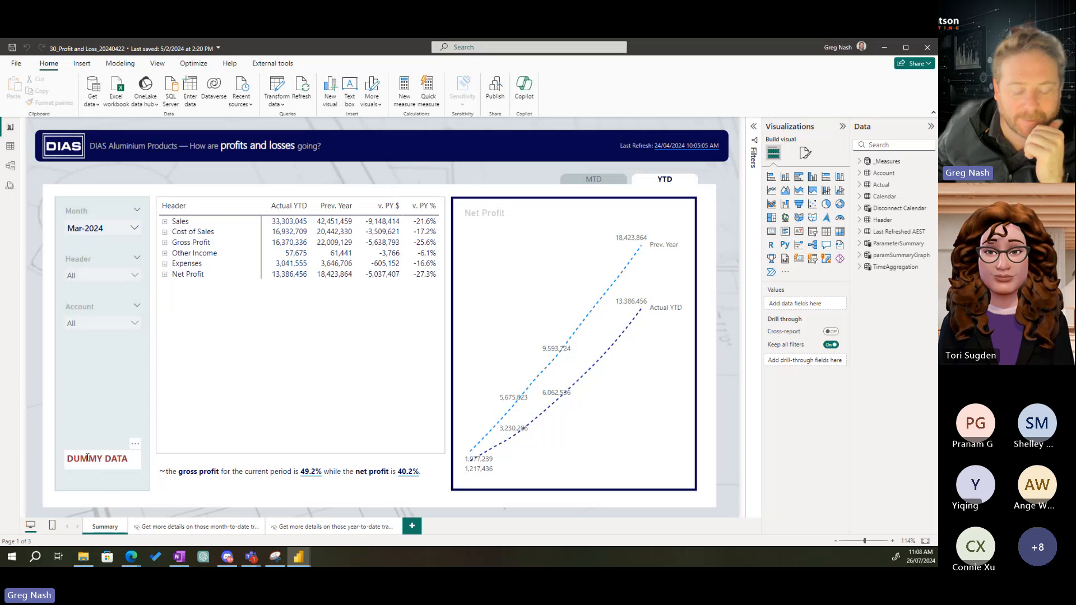
Expand the Sales, Other Income and Expenses rows in the DIAS year-to-date profit and loss matrix
{"action": "key", "text": "alt"}
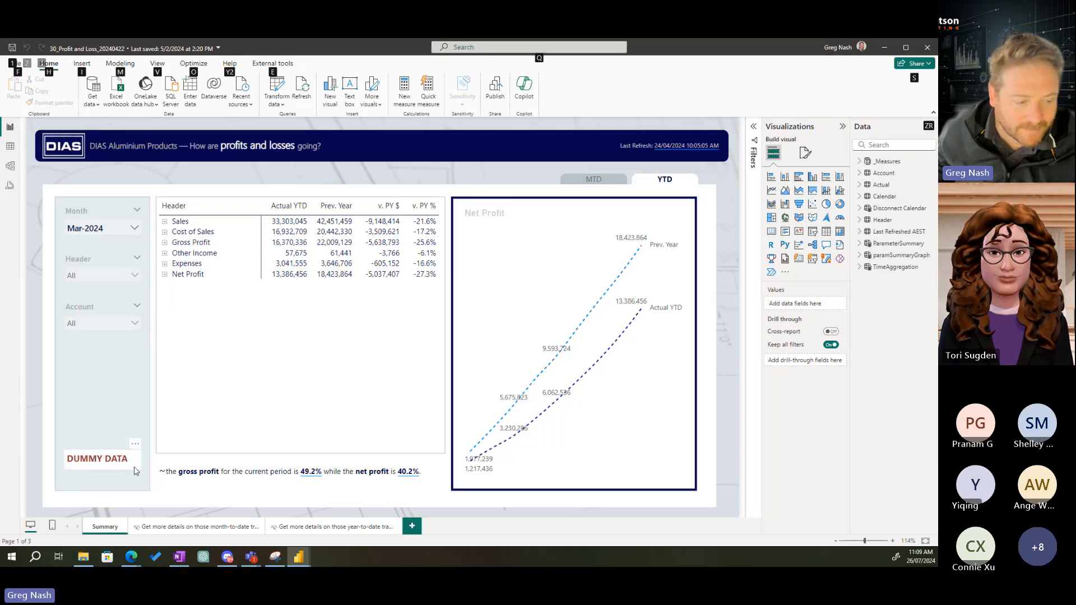
{"action": "left_click", "coordinate": [164, 221]}
{"action": "left_click", "coordinate": [164, 263]}
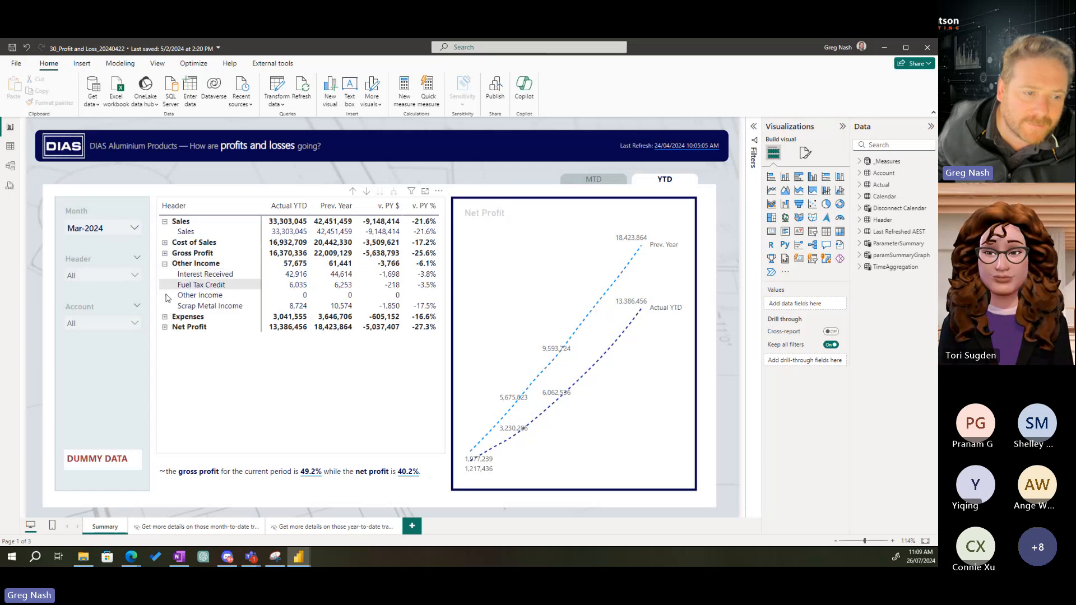
{"action": "left_click", "coordinate": [164, 317]}
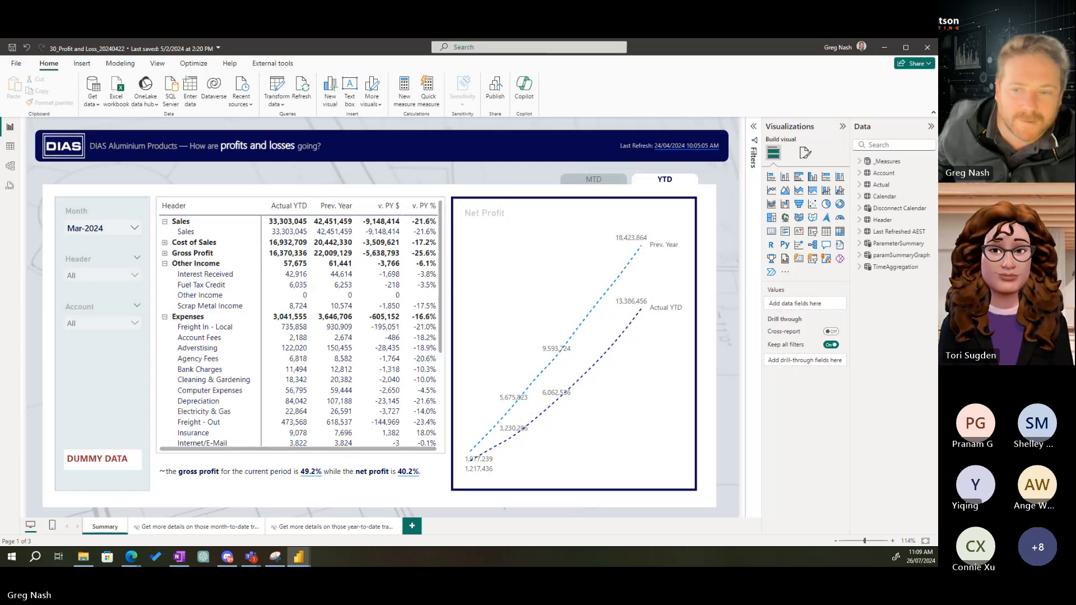
Bring up the Income Statement_Demo report and expand Revenue and Operating Expenses in its month-to-date summary to review the expense lines
{"action": "left_click", "coordinate": [884, 48]}
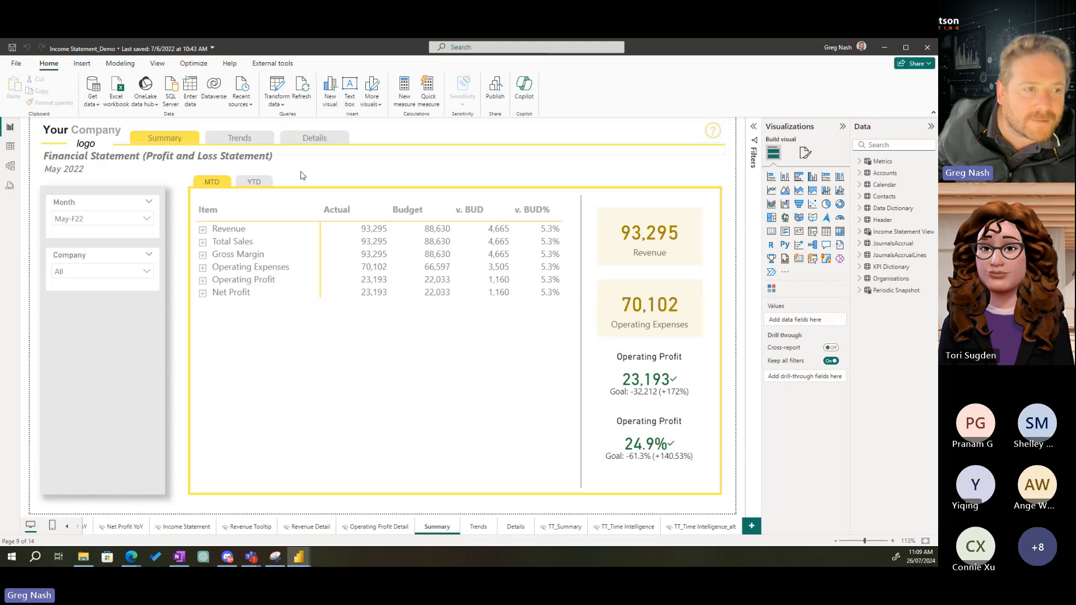
{"action": "left_click", "coordinate": [203, 228]}
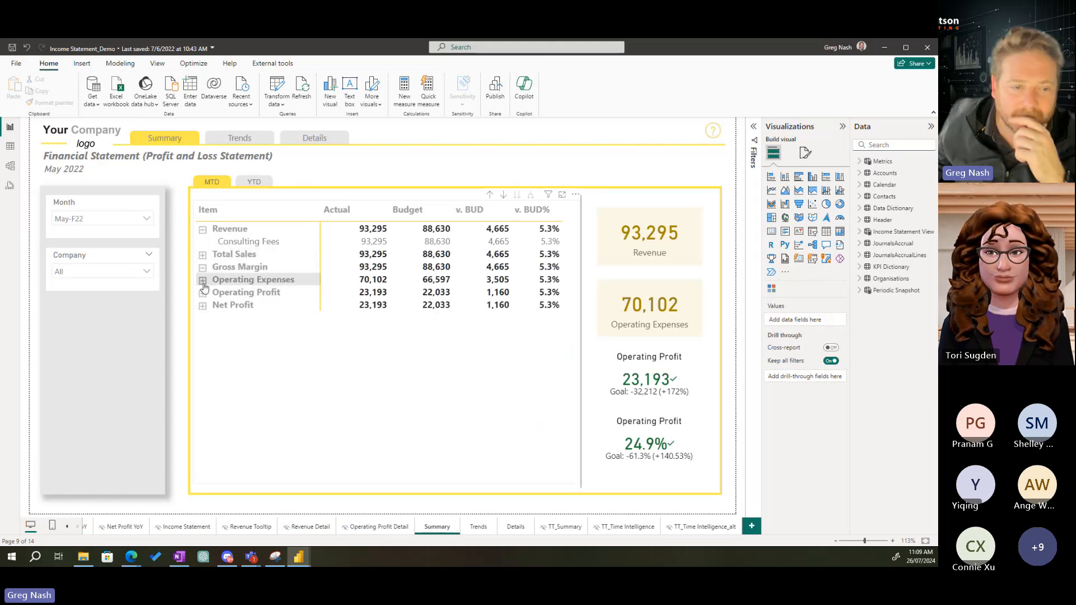
{"action": "left_click", "coordinate": [203, 279]}
{"action": "scroll", "coordinate": [207, 309], "scroll_direction": "down", "scroll_amount": 2}
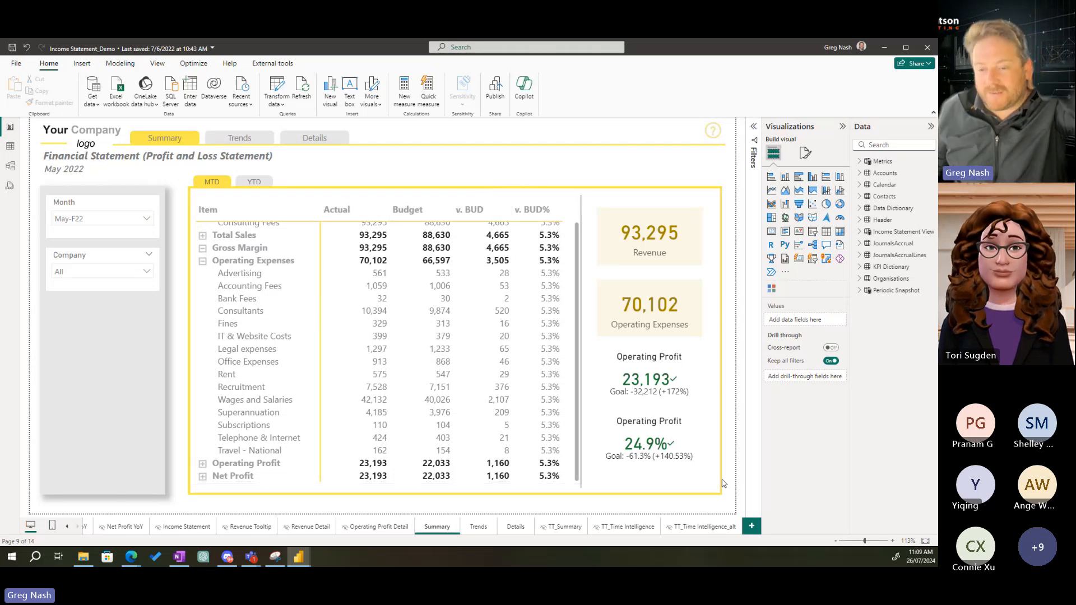
{"action": "left_click", "coordinate": [561, 284]}
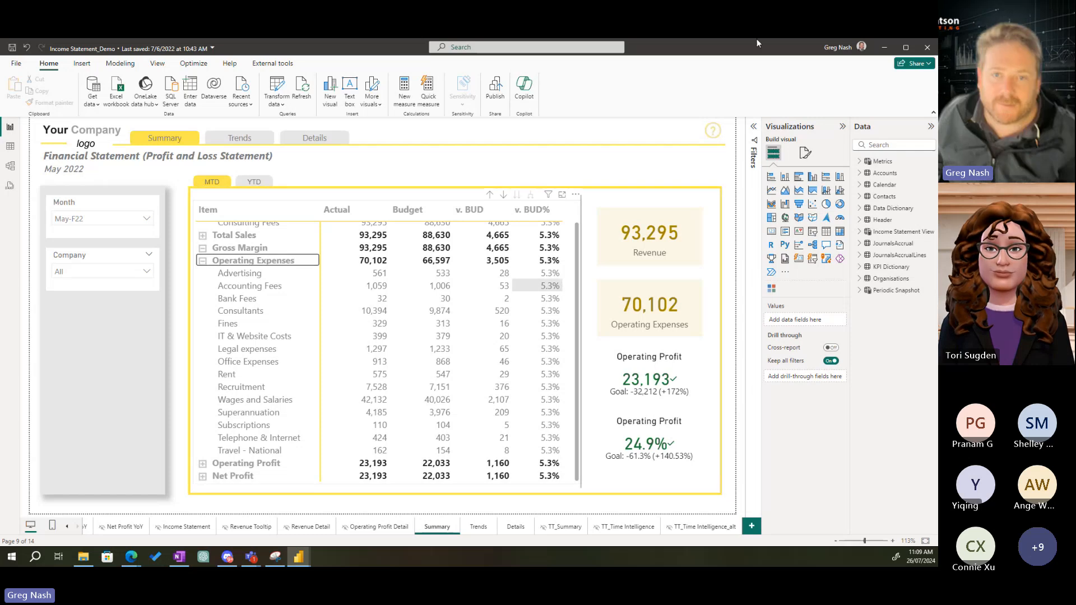
Minimize the demo report, preview 3-Profit-Loss-in-Power-BI.png again, and switch back to the Income Statement - Profit and Loss report
{"action": "left_click", "coordinate": [884, 47]}
{"action": "left_click", "coordinate": [121, 118]}
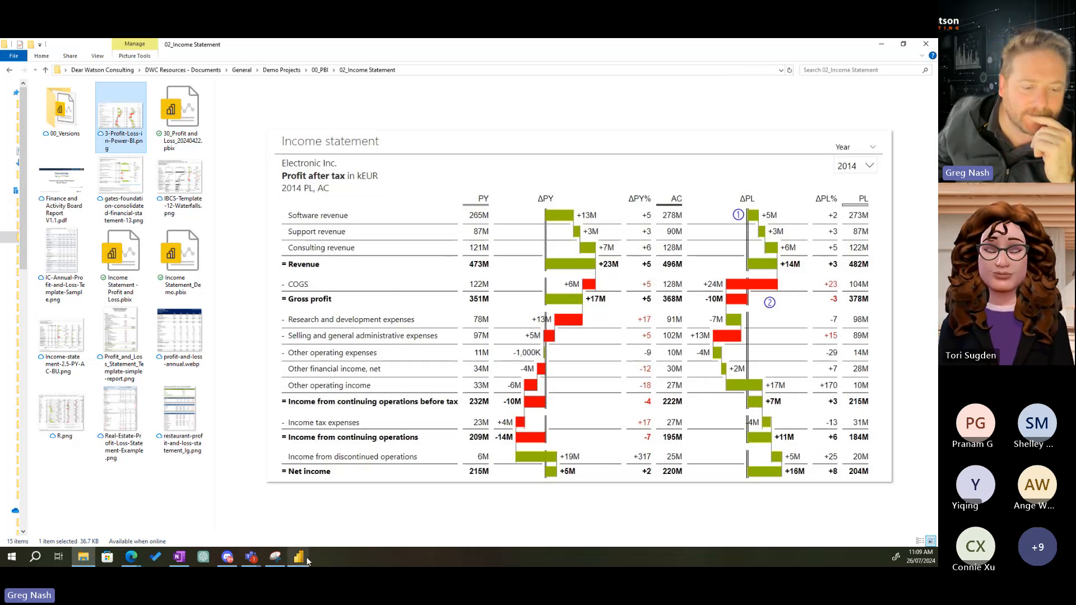
{"action": "mouse_move", "coordinate": [308, 561]}
{"action": "left_click", "coordinate": [299, 507]}
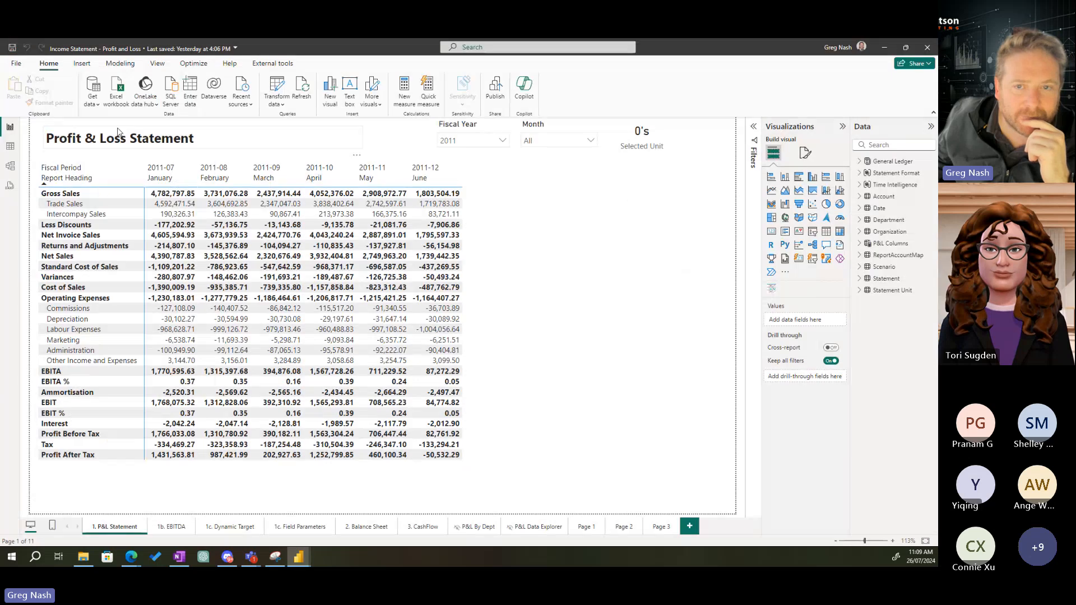
Select the monthly profit and loss matrix and expand the Statement table to inspect the fields it uses
{"action": "left_click", "coordinate": [346, 142]}
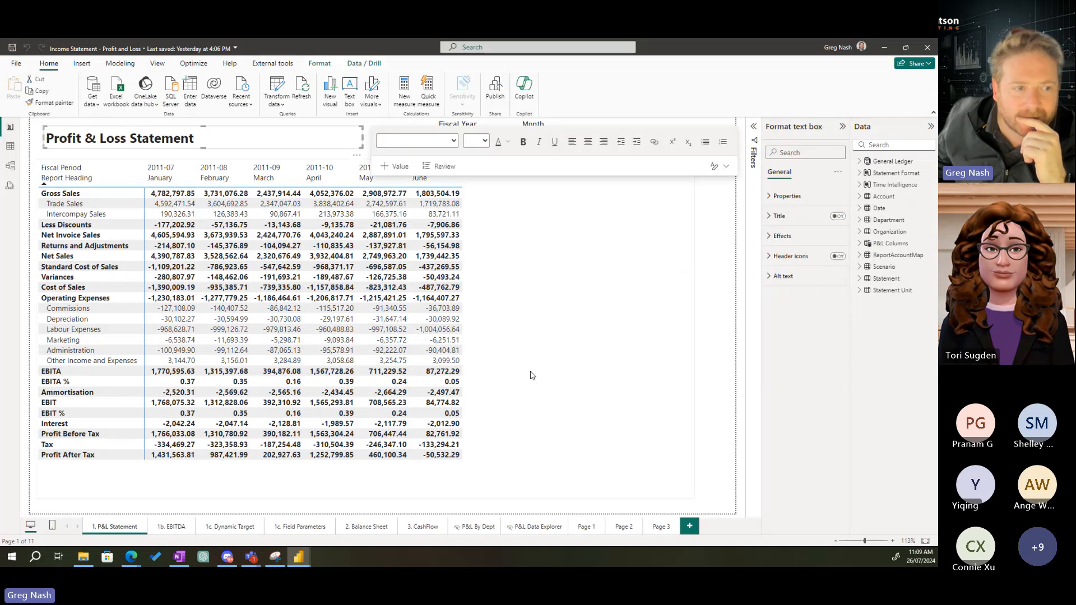
{"action": "left_click", "coordinate": [531, 375]}
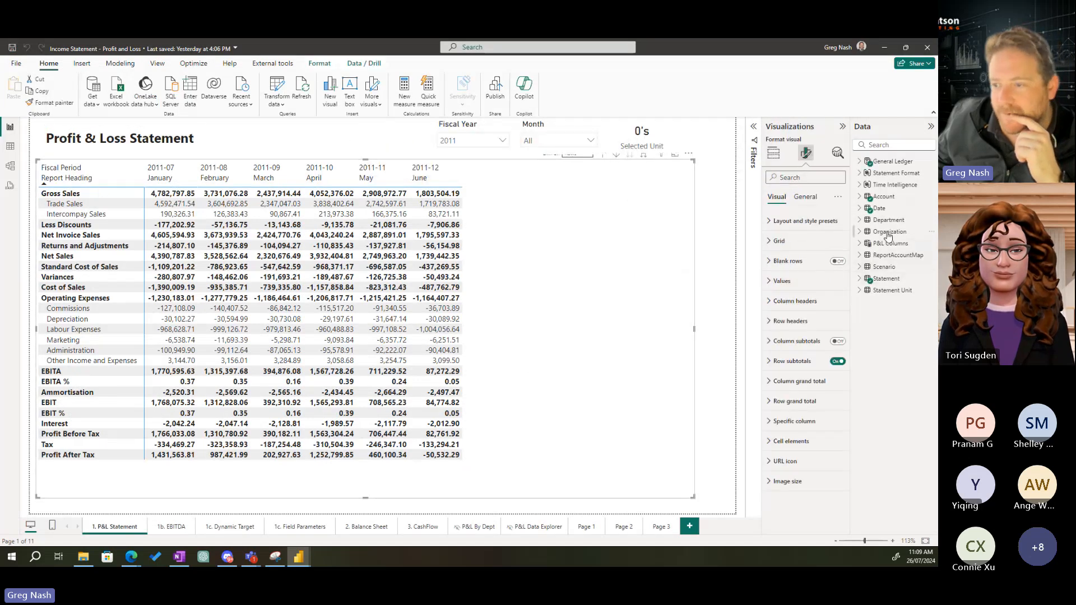
{"action": "left_click", "coordinate": [859, 279]}
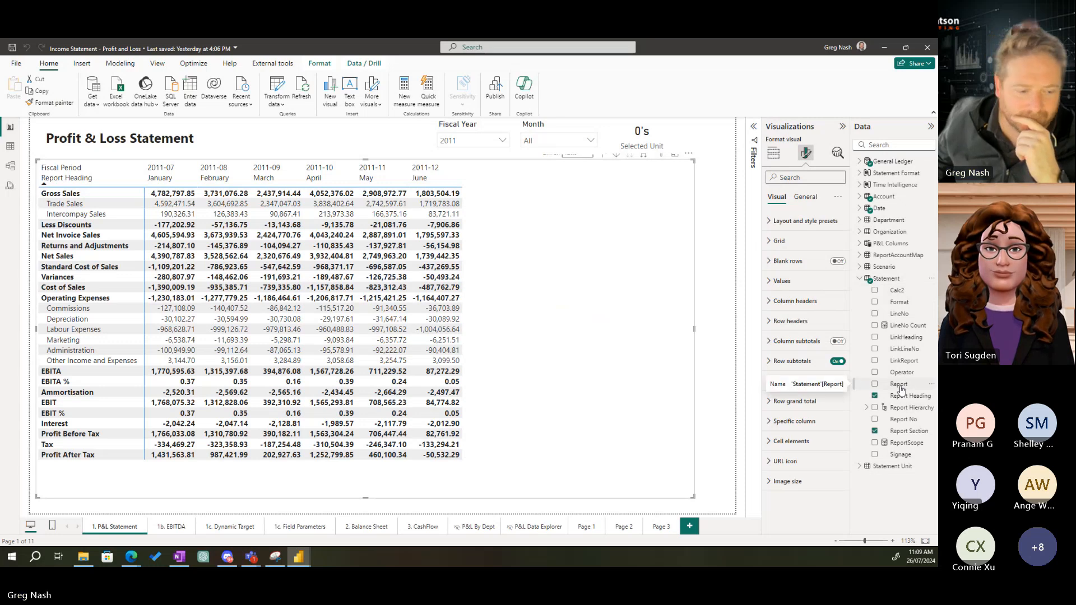
Show the filters of the monthly profit and loss matrix and examine the values offered by its Scenario filter
{"action": "left_click", "coordinate": [356, 140]}
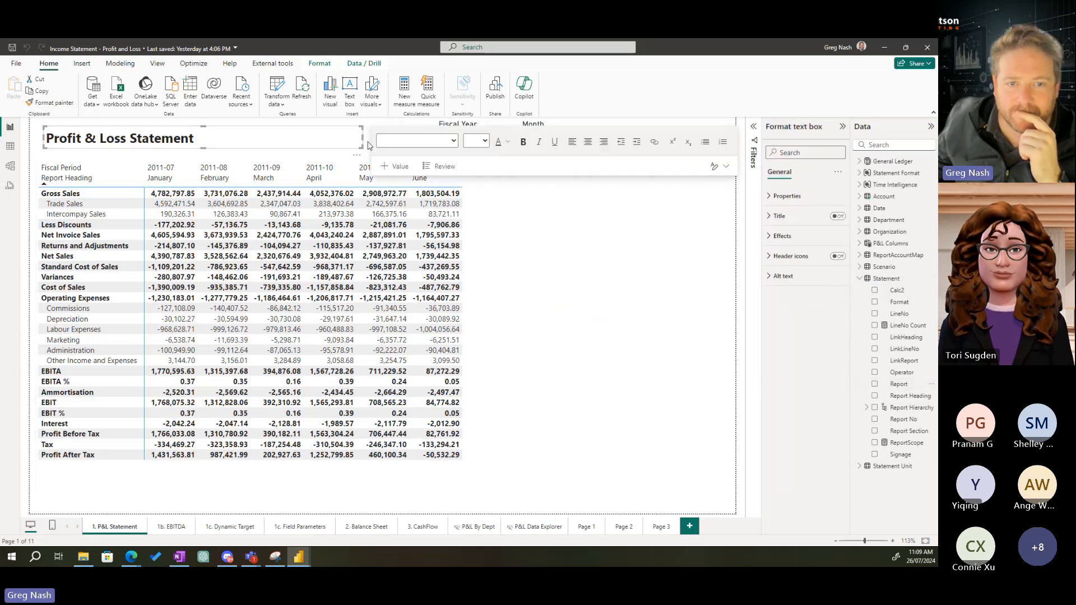
{"action": "left_click", "coordinate": [731, 198]}
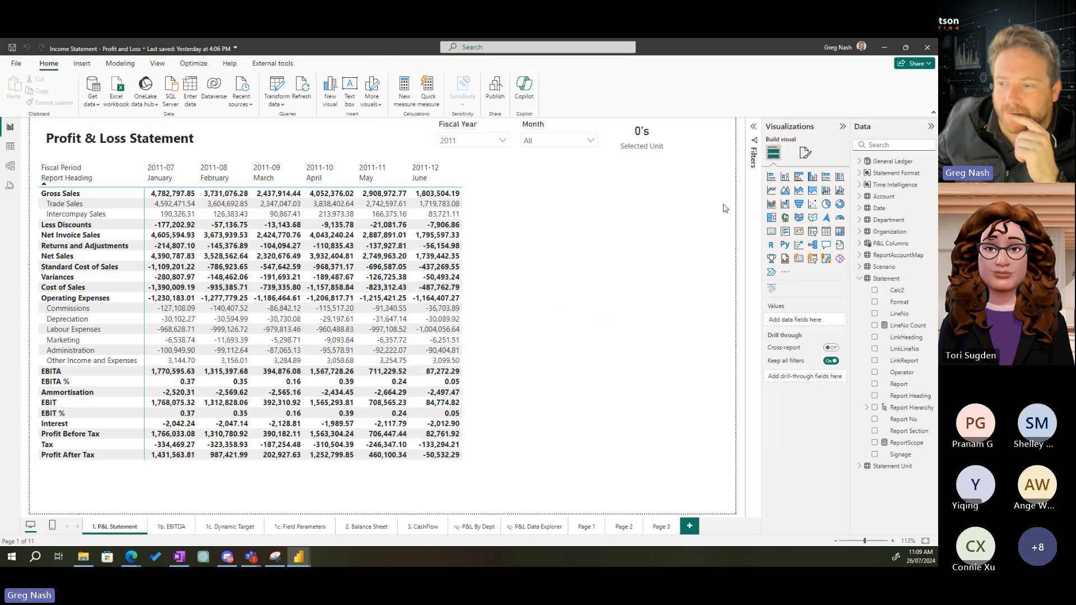
{"action": "left_click", "coordinate": [753, 126]}
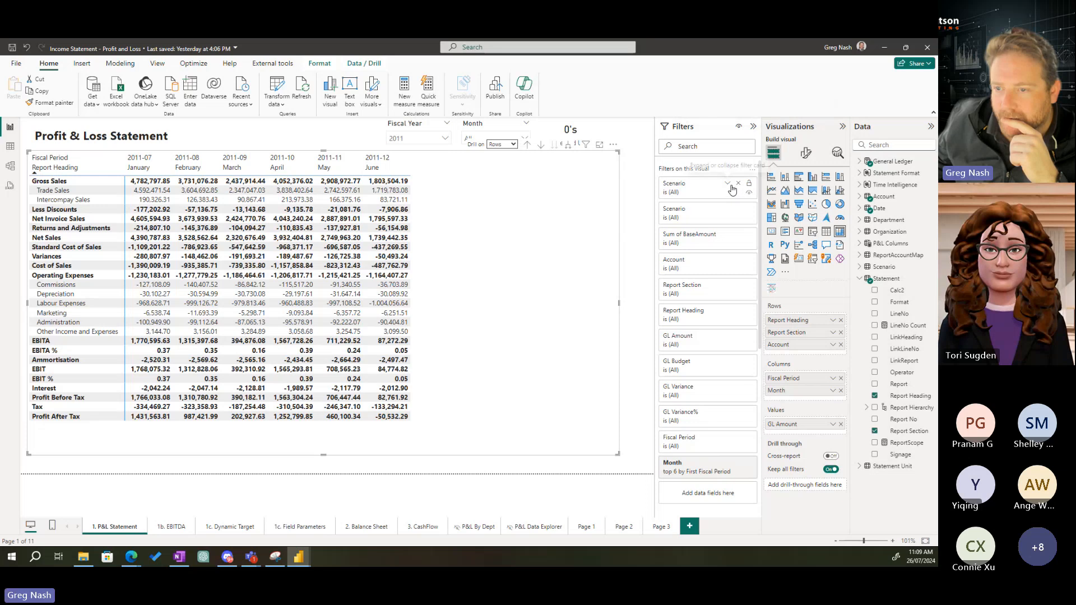
{"action": "left_click", "coordinate": [727, 184]}
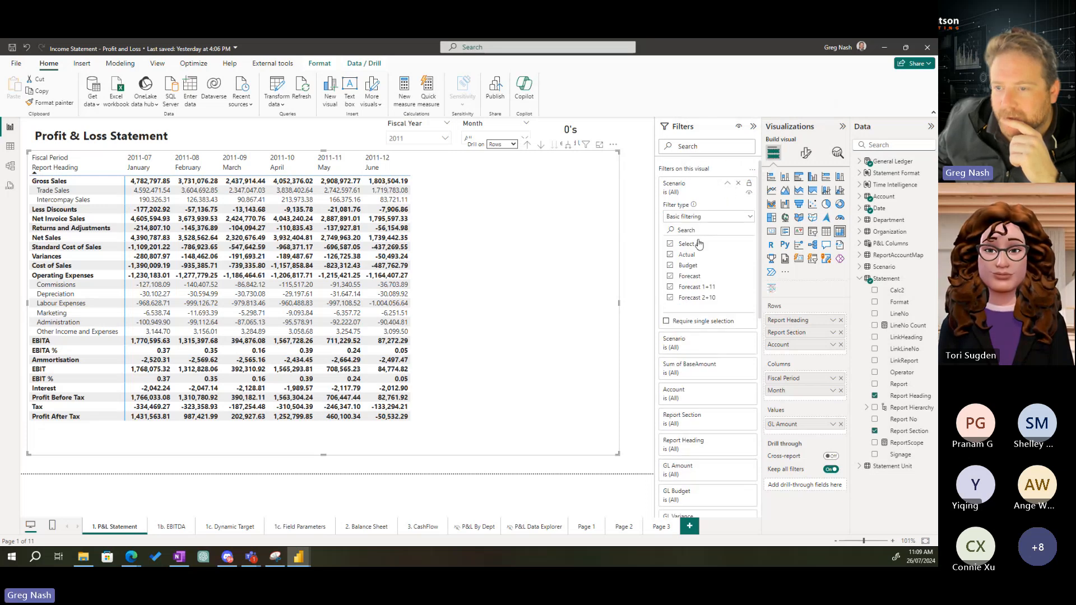
{"action": "left_click", "coordinate": [728, 183]}
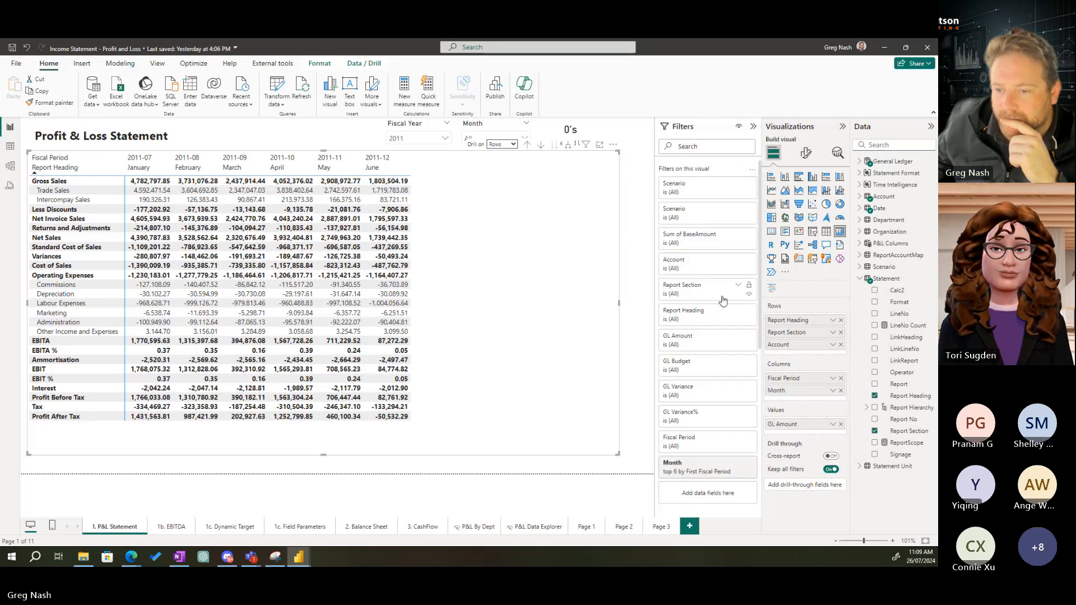
Examine the matrix's Report Heading filter values and the page-level Statement Format filter
{"action": "left_click", "coordinate": [737, 314]}
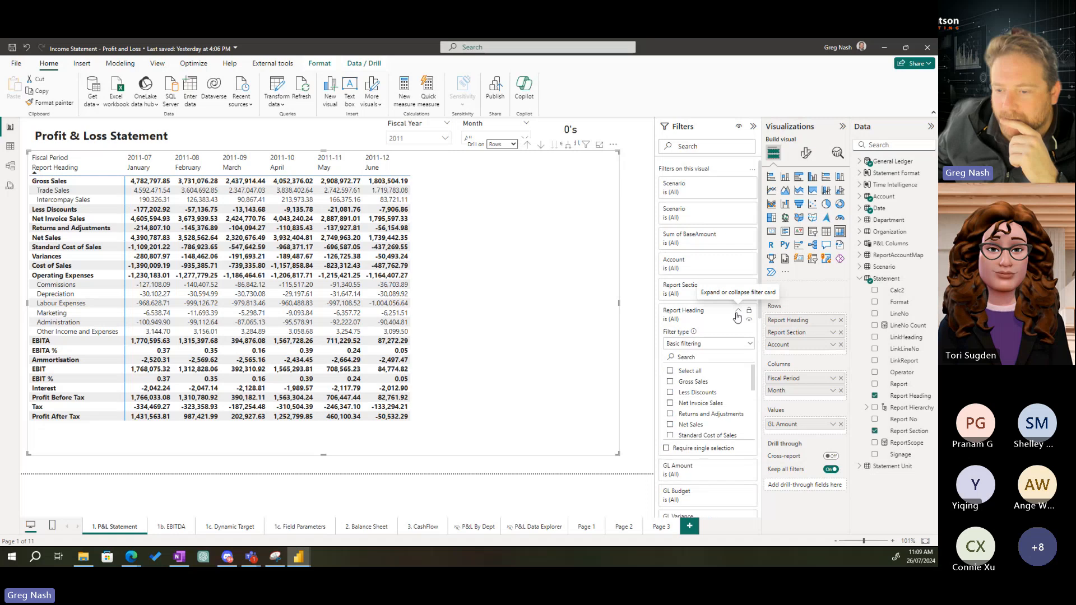
{"action": "scroll", "coordinate": [722, 341], "scroll_direction": "down", "scroll_amount": 3}
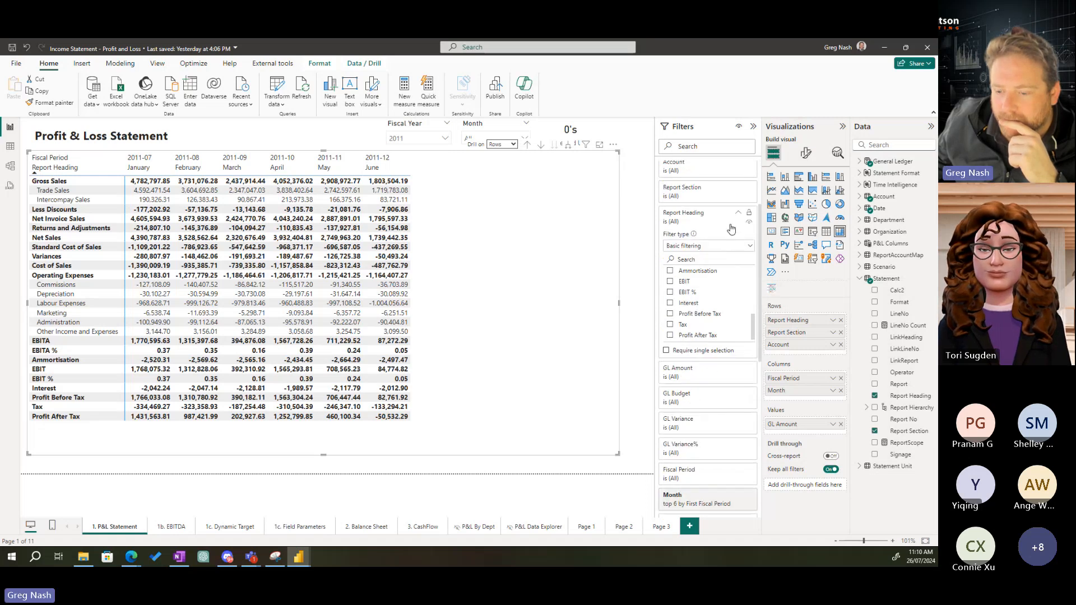
{"action": "scroll", "coordinate": [720, 392], "scroll_direction": "down", "scroll_amount": 3}
{"action": "scroll", "coordinate": [720, 412], "scroll_direction": "down", "scroll_amount": 2}
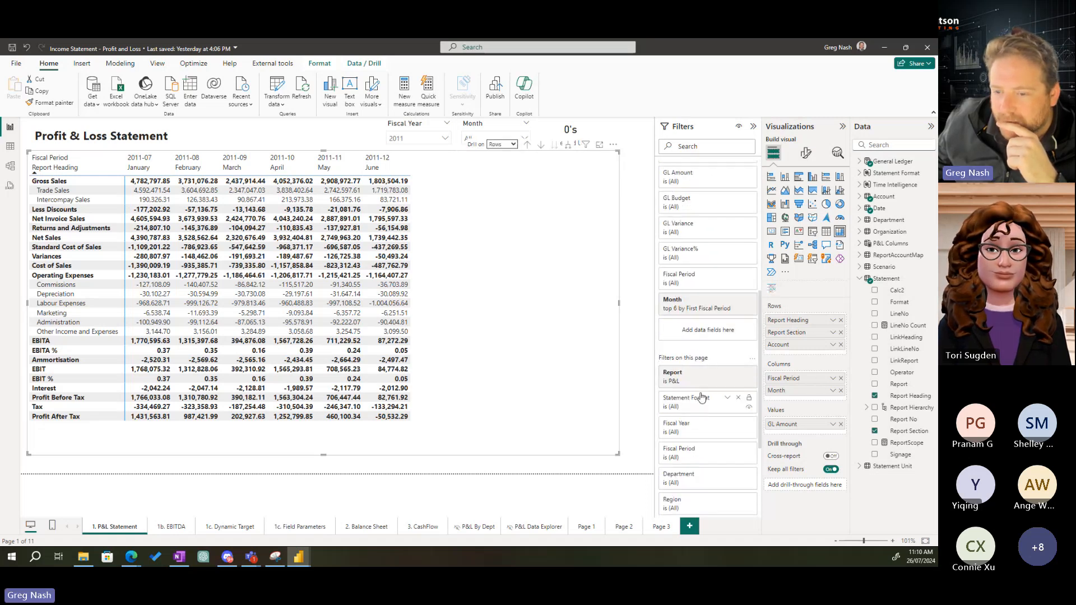
{"action": "left_click", "coordinate": [729, 399]}
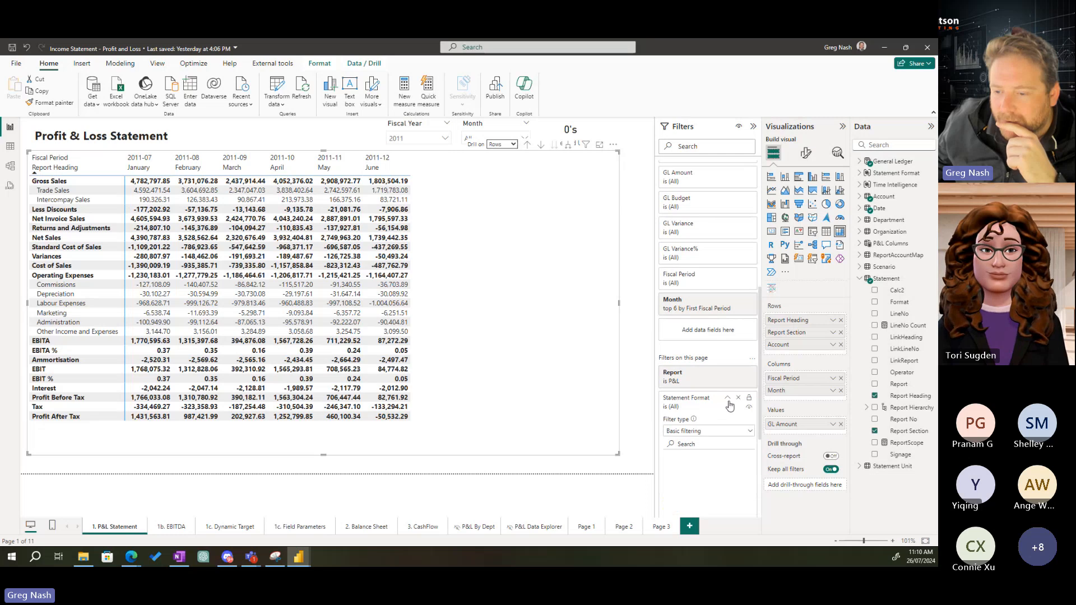
{"action": "left_click", "coordinate": [727, 397]}
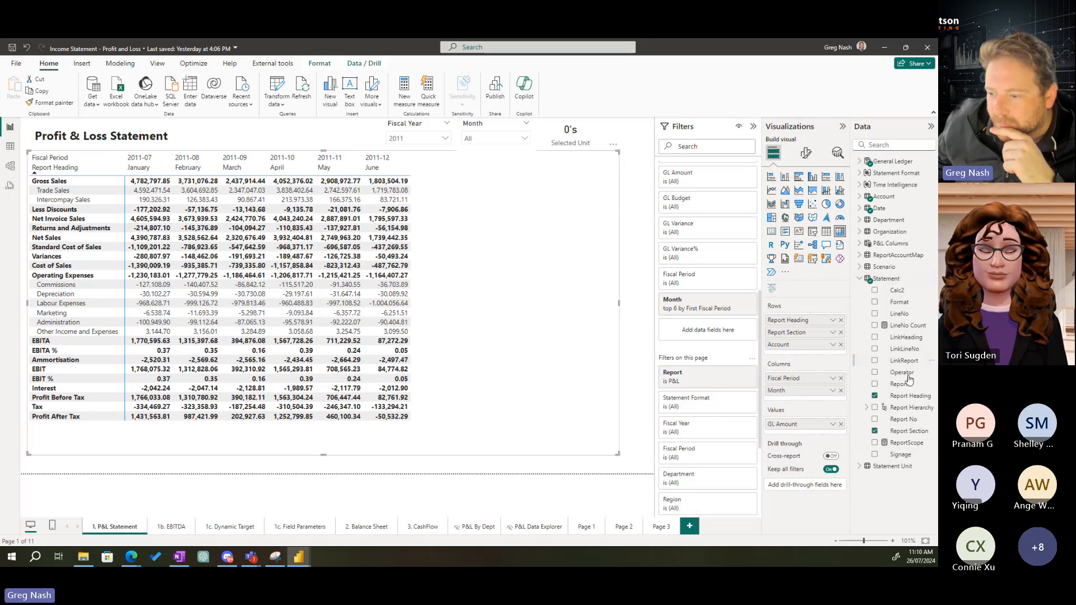
Add a table of the Statement table's Report field beside the matrix and clear all selections in the page-level Report filter
{"action": "left_click_drag", "start_coordinate": [899, 384], "coordinate": [645, 224]}
{"action": "left_click", "coordinate": [600, 175]}
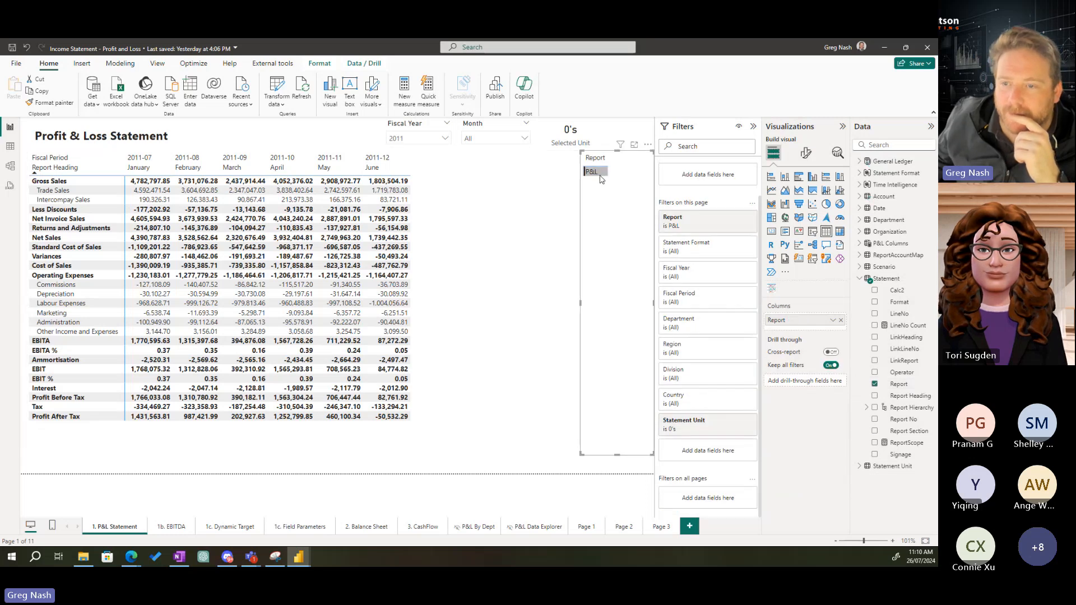
{"action": "left_click", "coordinate": [723, 223]}
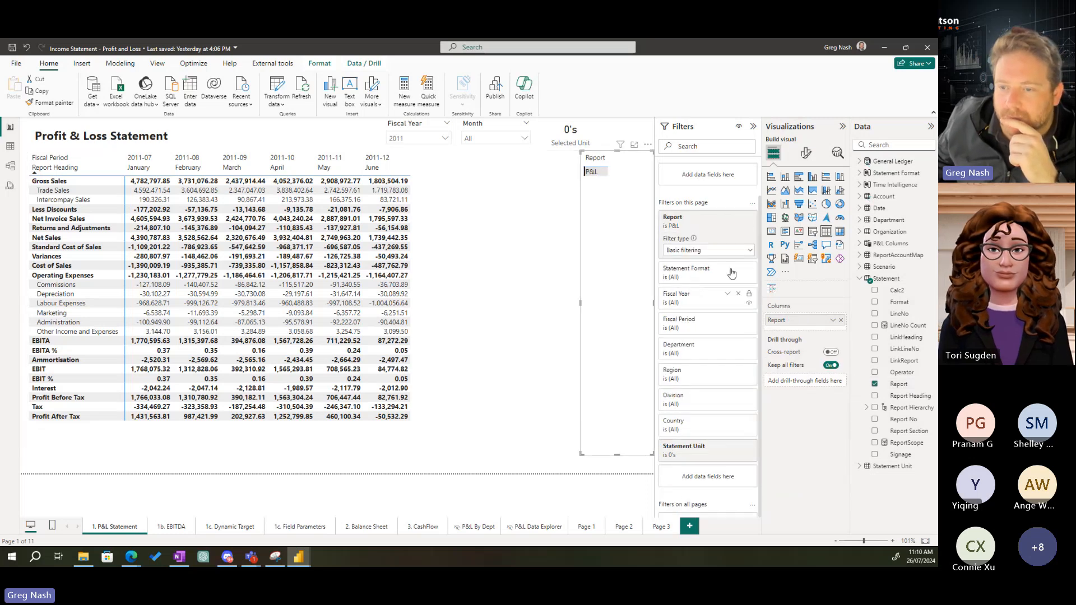
{"action": "left_click", "coordinate": [670, 321]}
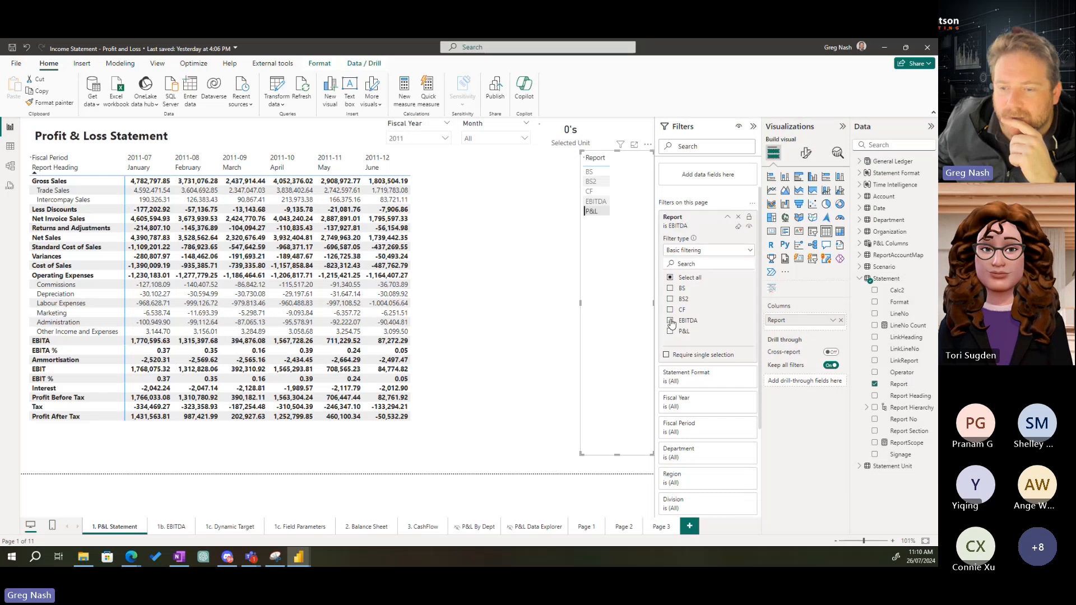
{"action": "left_click", "coordinate": [670, 310]}
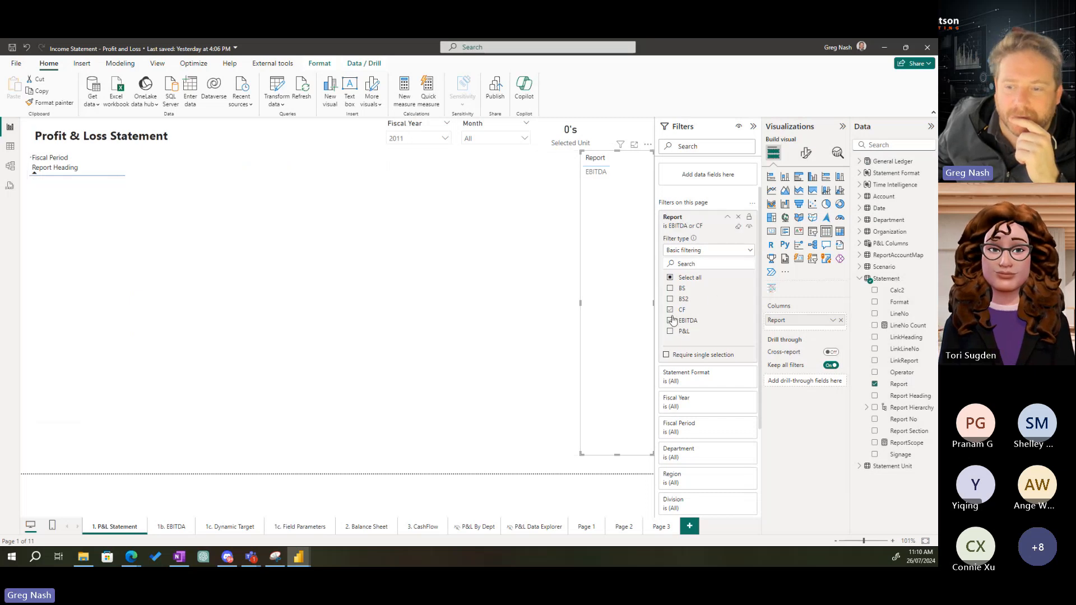
{"action": "left_click", "coordinate": [670, 320]}
{"action": "left_click", "coordinate": [670, 310]}
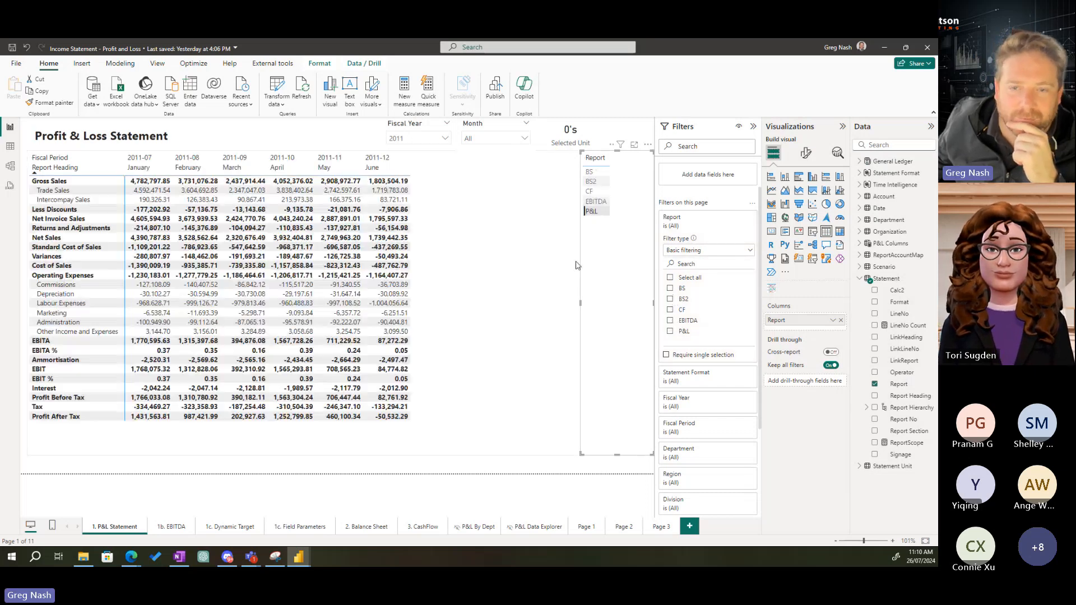
Clear the P&L selection in the Report table to view all reports combined, and filter the matrix back to P&L
{"action": "left_click", "coordinate": [567, 184]}
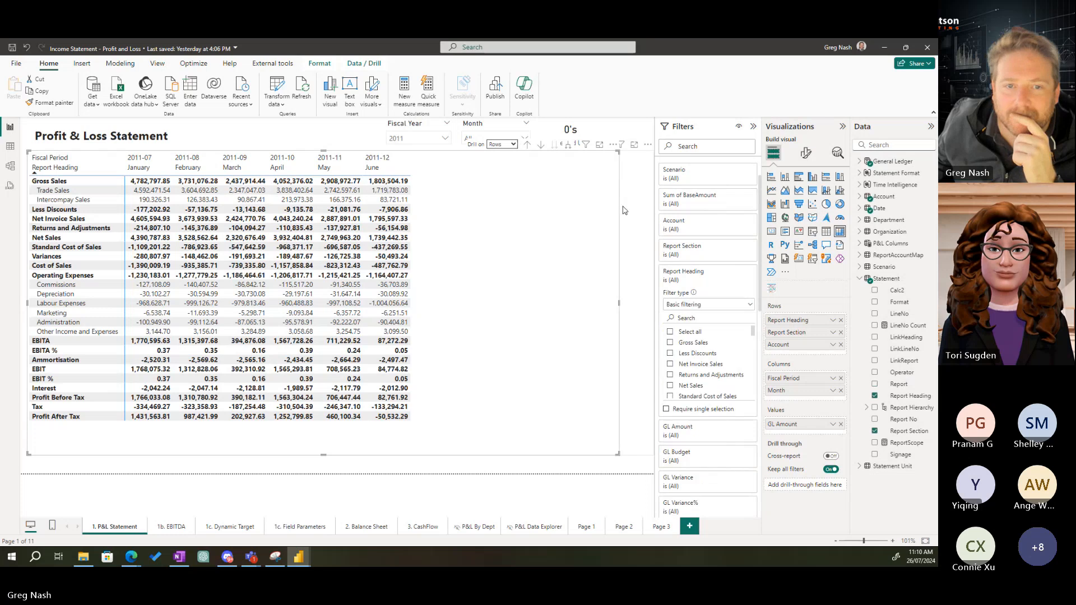
{"action": "left_click", "coordinate": [623, 206]}
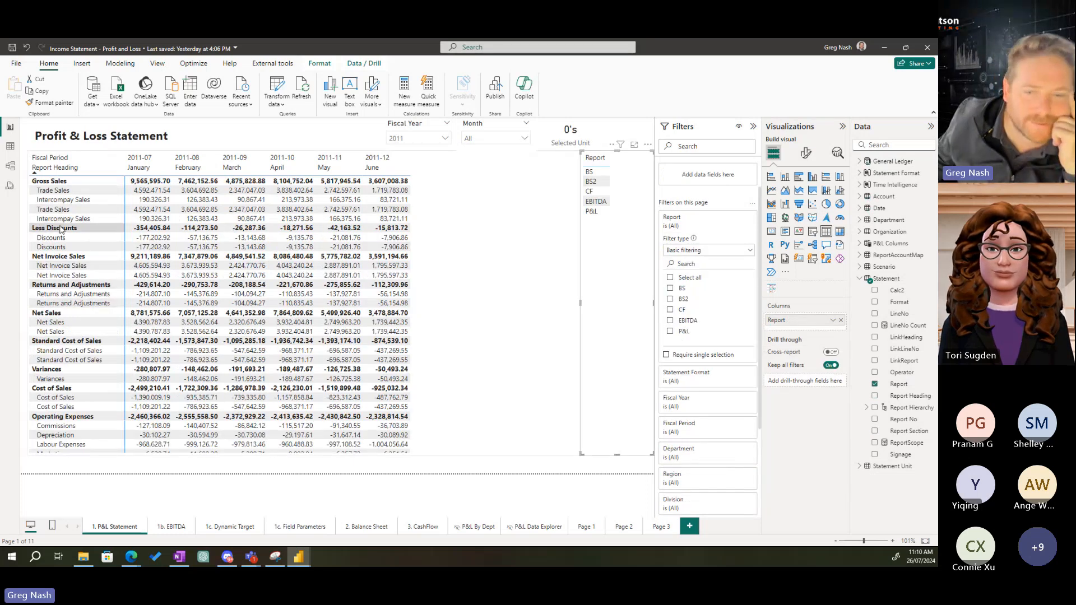
{"action": "left_click", "coordinate": [462, 264]}
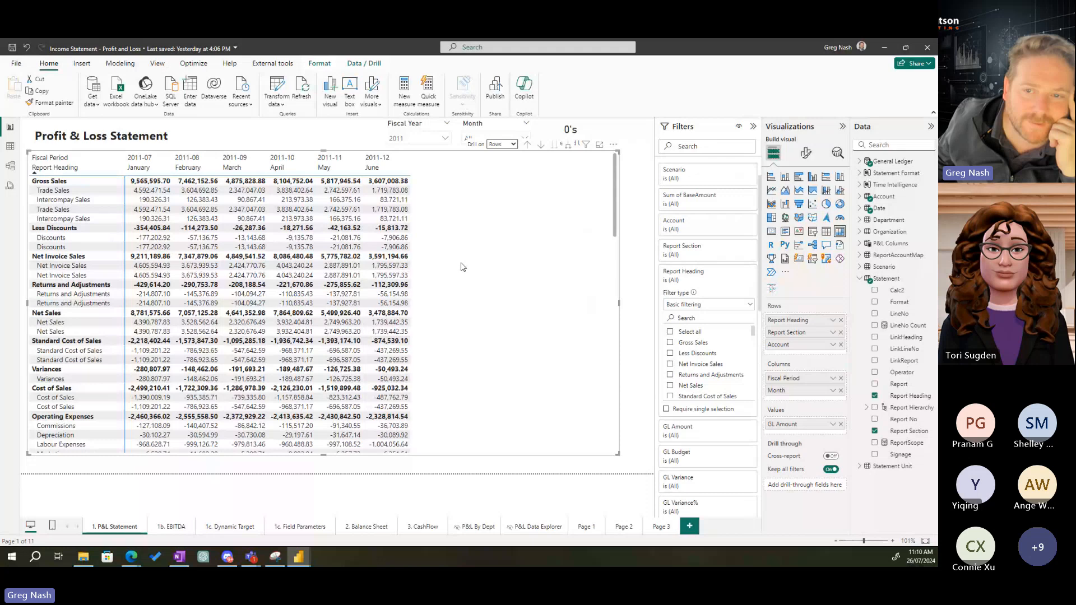
{"action": "left_click", "coordinate": [635, 236]}
{"action": "left_click", "coordinate": [600, 183]}
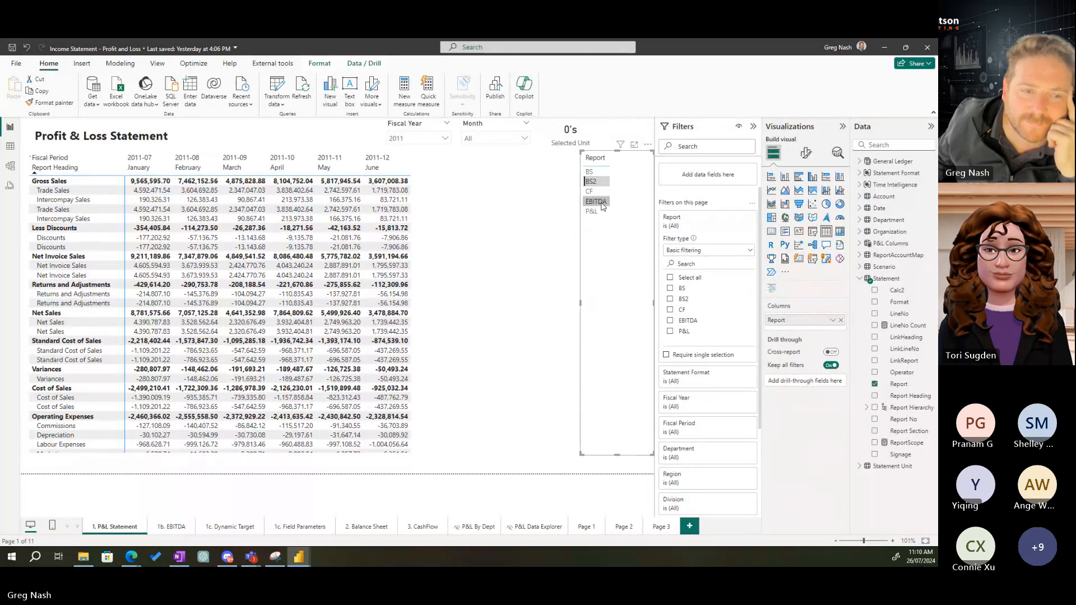
{"action": "left_click", "coordinate": [602, 204]}
{"action": "left_click", "coordinate": [598, 209]}
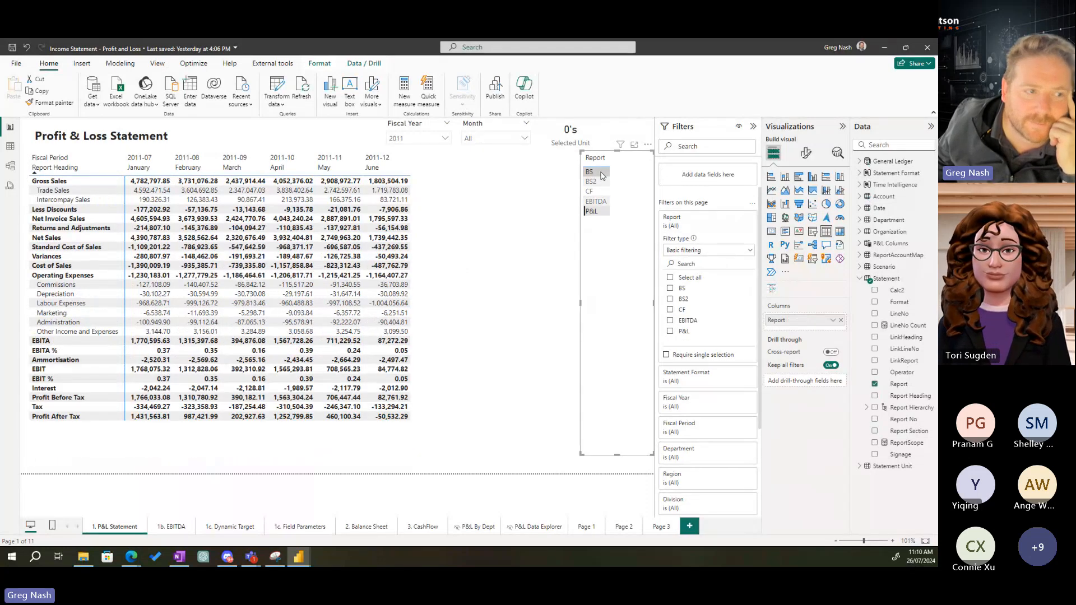
Filter the matrix by BS, BS2, CF, EBITDA and P&L in turn to review each report's statement lines
{"action": "left_click", "coordinate": [595, 172]}
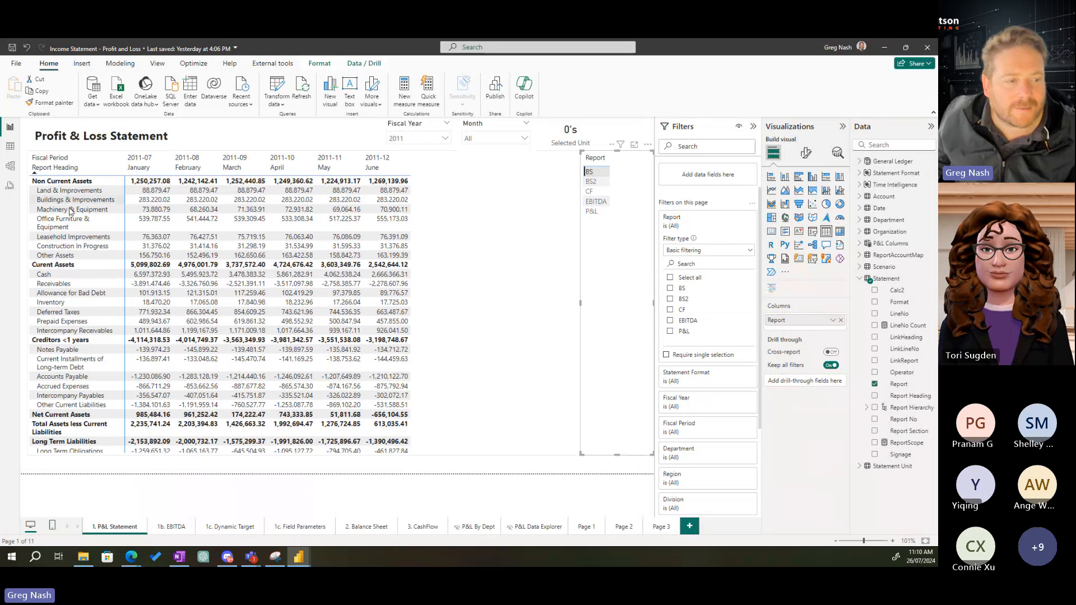
{"action": "scroll", "coordinate": [117, 313], "scroll_direction": "down", "scroll_amount": 3}
{"action": "scroll", "coordinate": [117, 313], "scroll_direction": "up", "scroll_amount": 3}
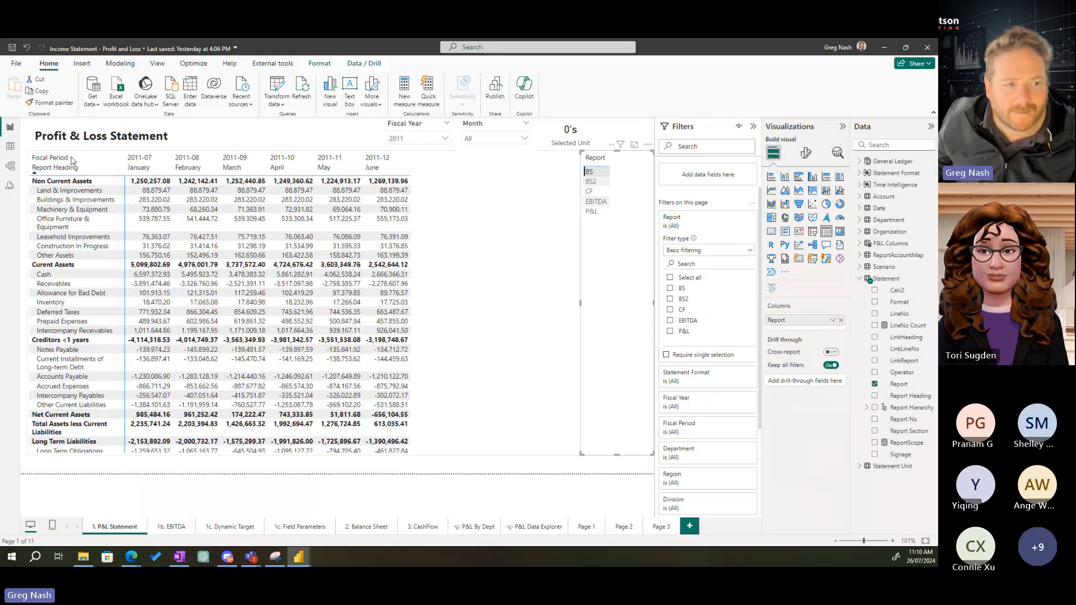
{"action": "scroll", "coordinate": [119, 316], "scroll_direction": "down", "scroll_amount": 3}
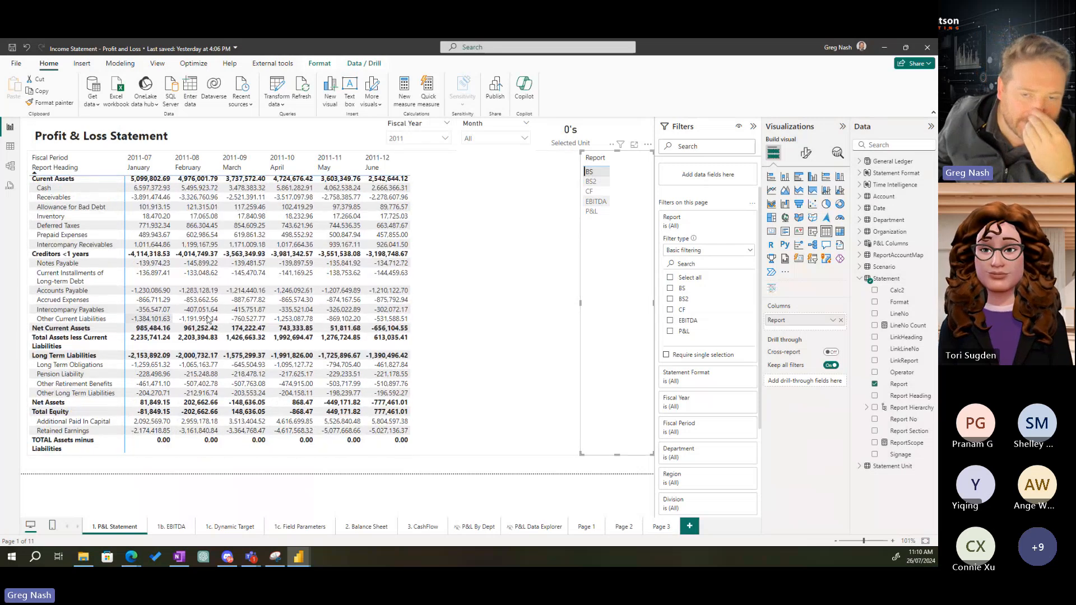
{"action": "left_click", "coordinate": [590, 183]}
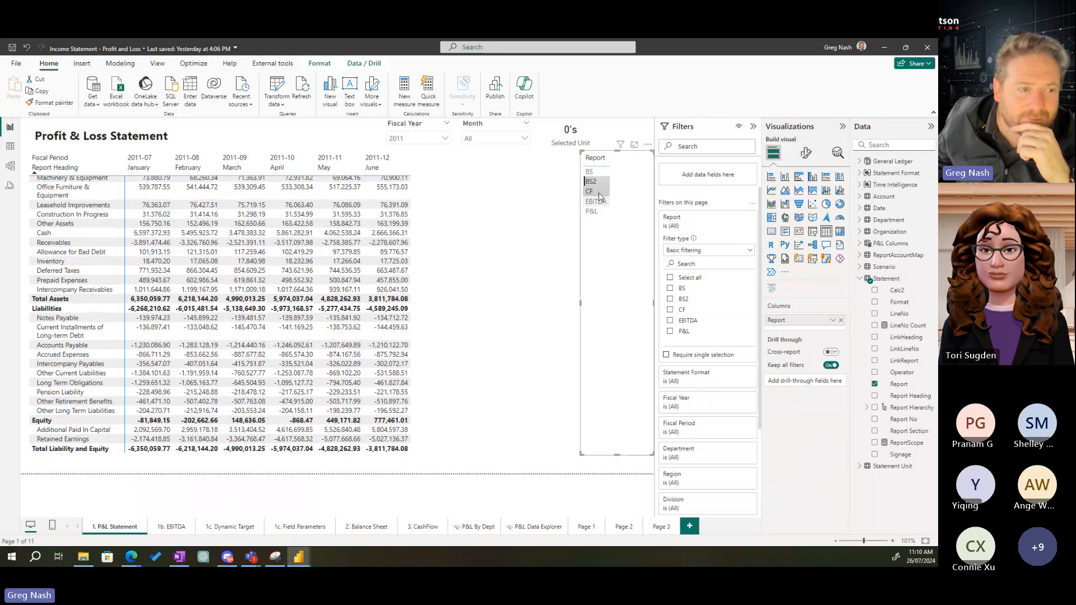
{"action": "left_click", "coordinate": [597, 192]}
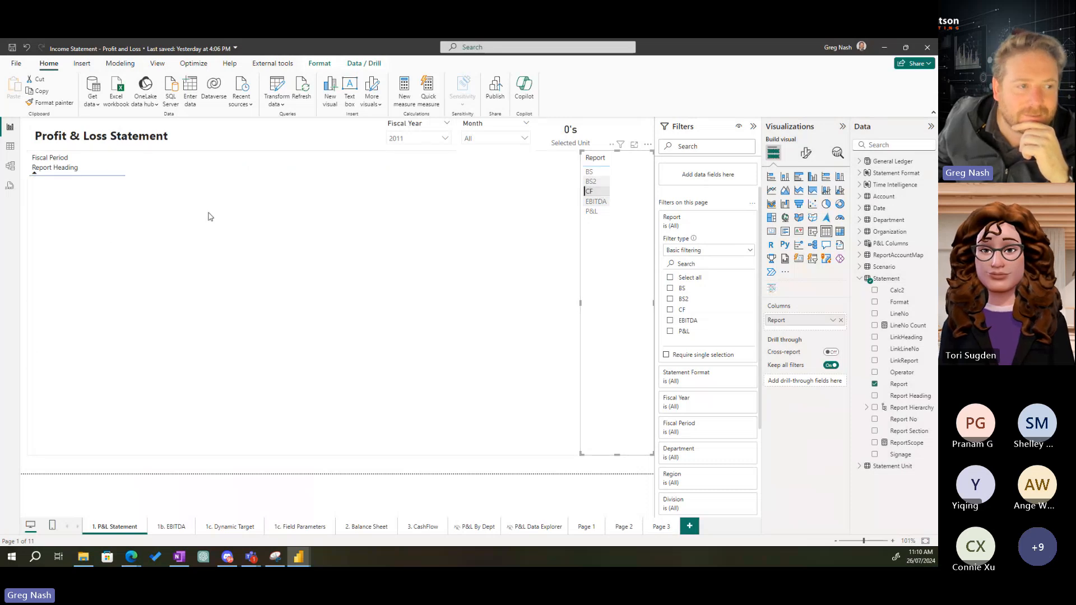
{"action": "left_click", "coordinate": [596, 202]}
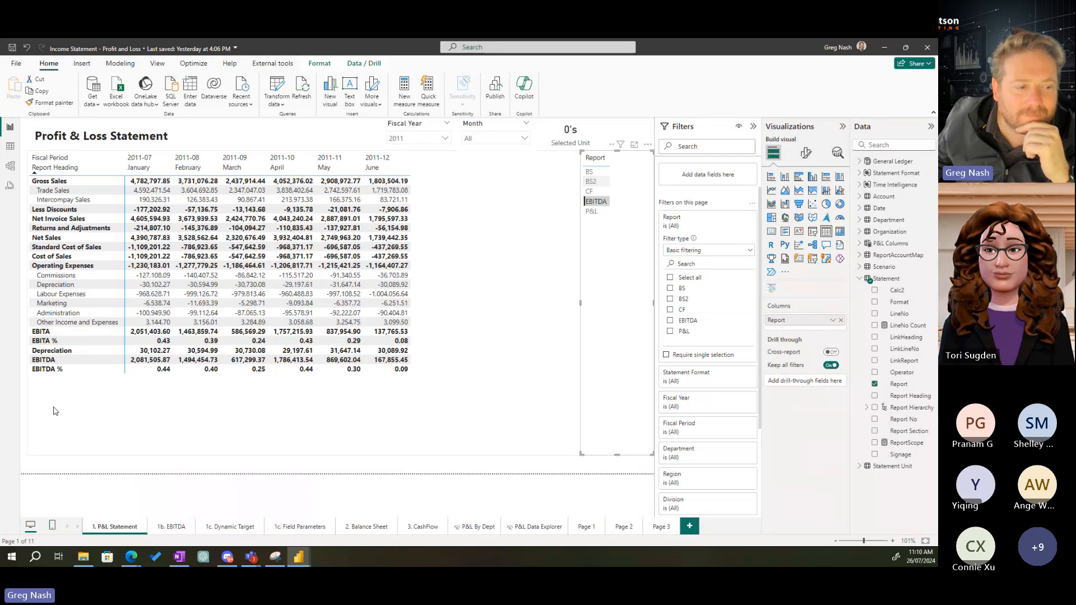
{"action": "left_click", "coordinate": [592, 212]}
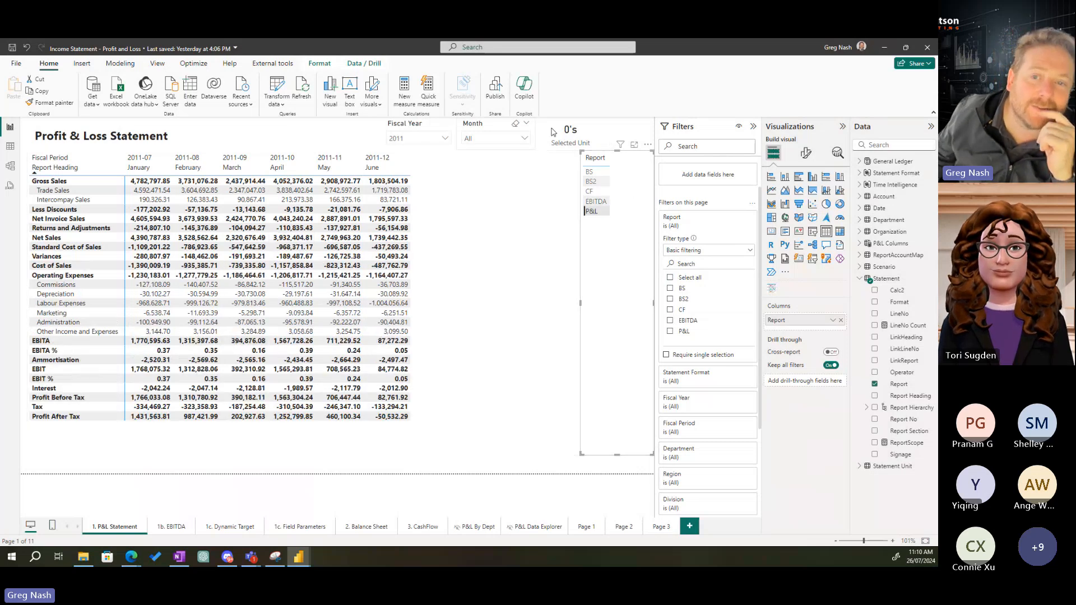
Deselect the Report table and collapse the Filters, Visualizations and Data panes to widen the report canvas
{"action": "left_click", "coordinate": [360, 130]}
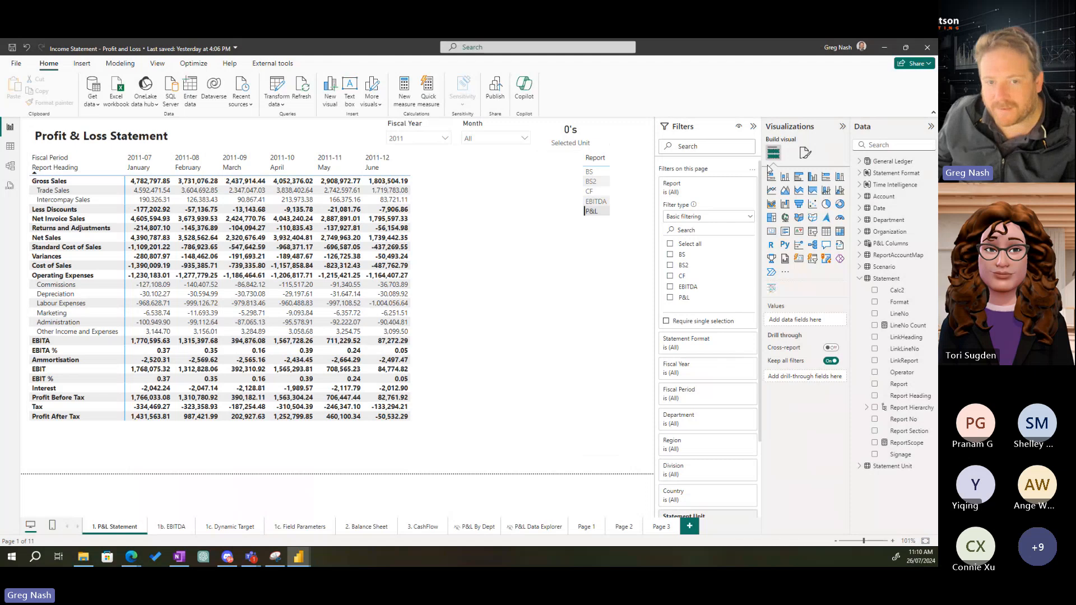
{"action": "left_click", "coordinate": [753, 126]}
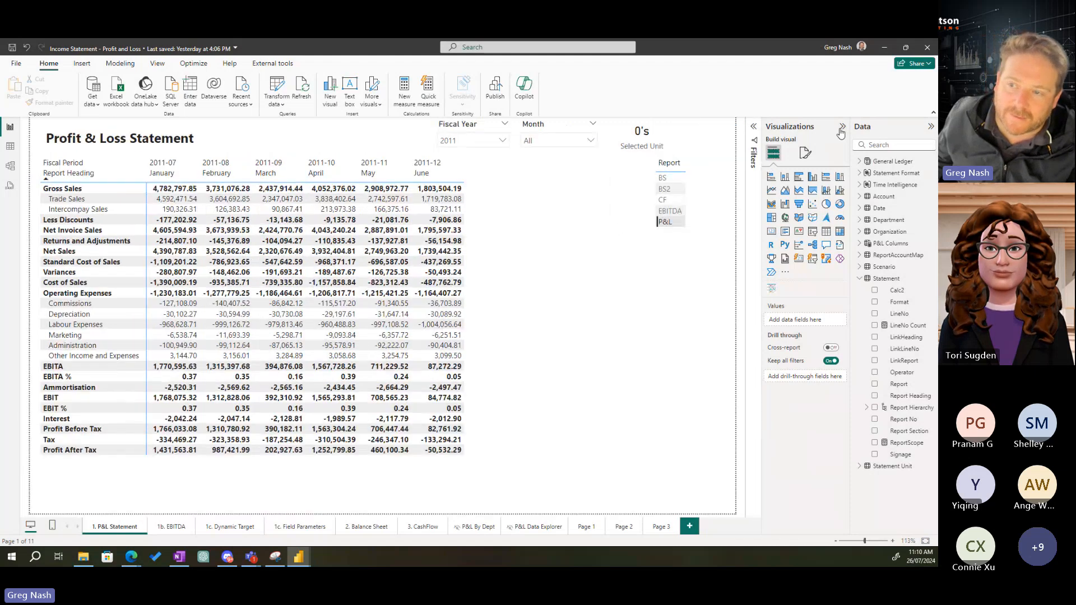
{"action": "left_click", "coordinate": [842, 127]}
{"action": "left_click", "coordinate": [931, 126]}
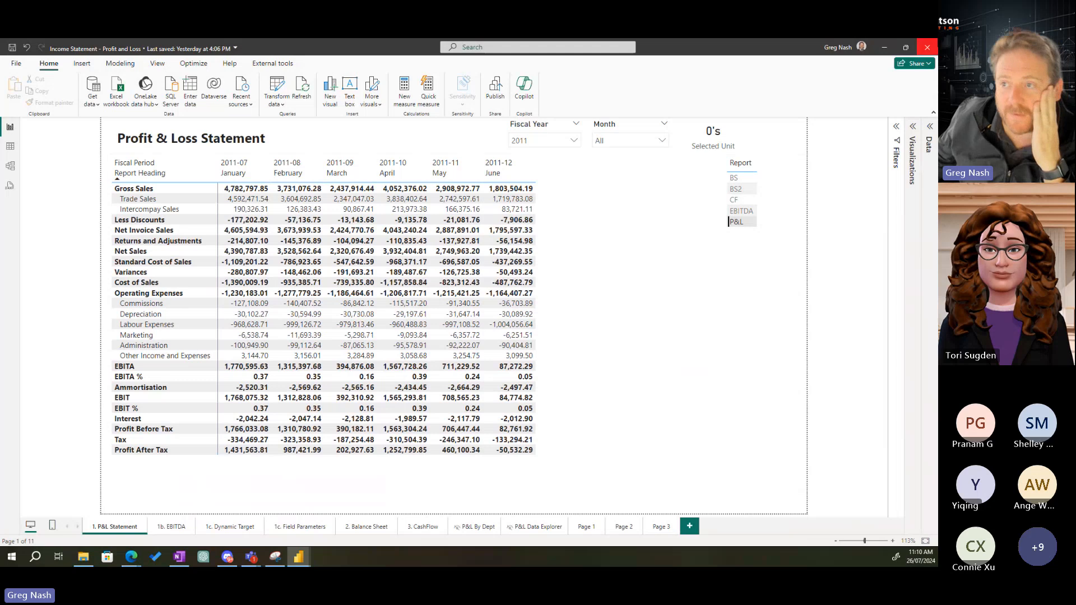
Switch to the Aardvark_Finance_dev workspace in the browser and open its Aardvark_Finance_Bronze lakehouse
{"action": "left_click", "coordinate": [883, 48]}
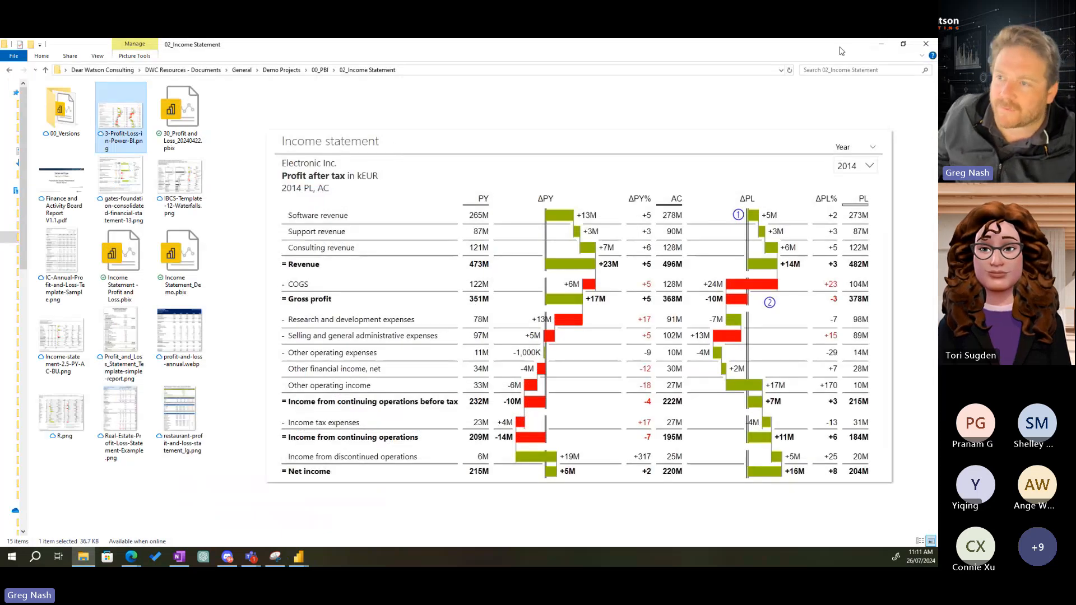
{"action": "left_click", "coordinate": [880, 47]}
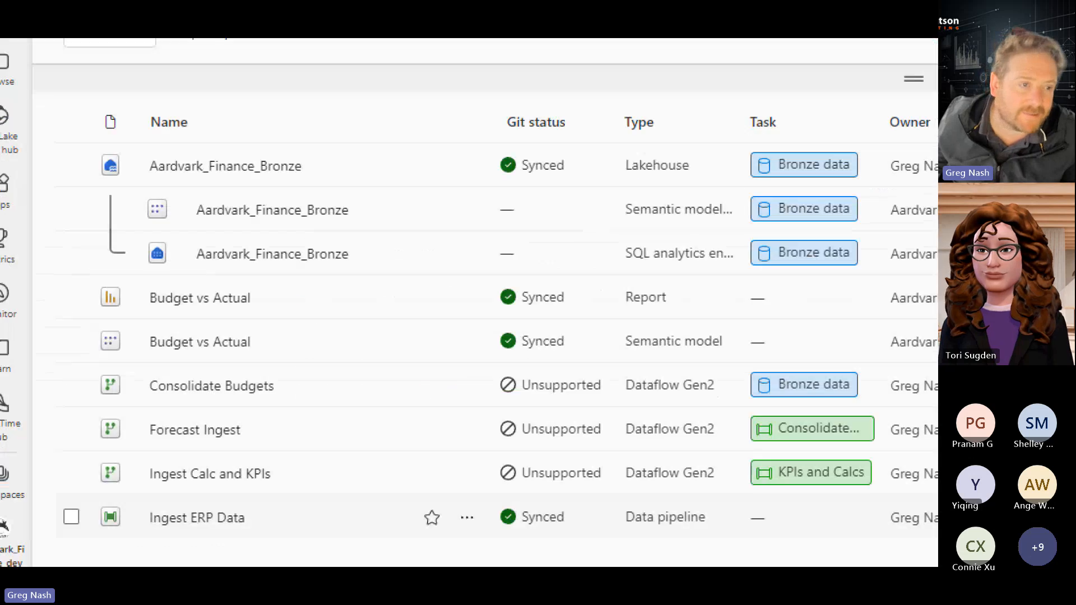
{"action": "mouse_move", "coordinate": [45, 218]}
{"action": "left_mouse_down"}
{"action": "mouse_move", "coordinate": [152, 289]}
{"action": "mouse_move", "coordinate": [214, 285]}
{"action": "left_mouse_up"}
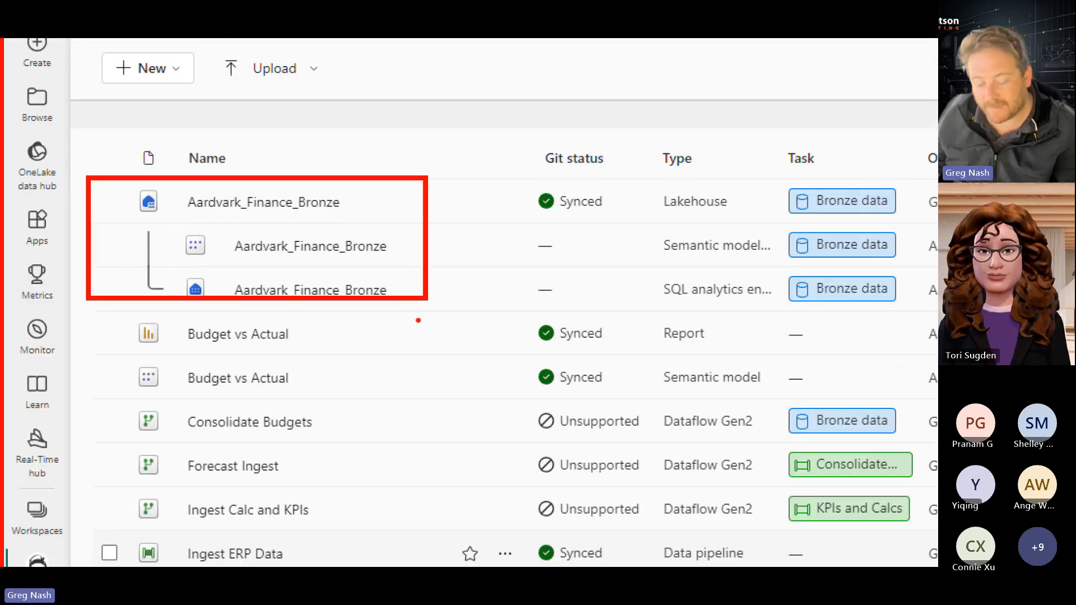
{"action": "key", "text": "Escape"}
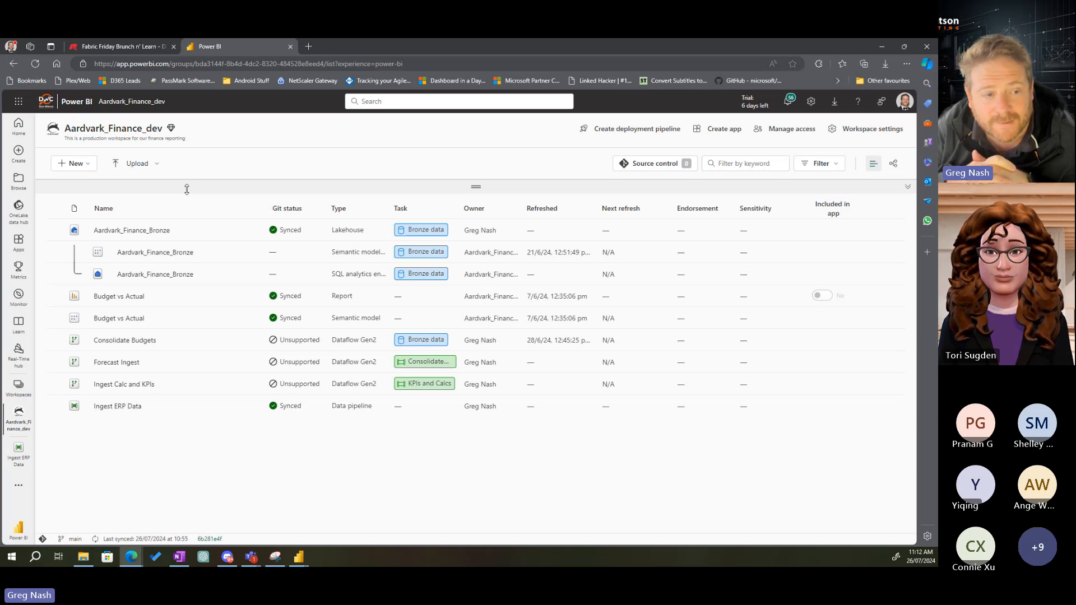
{"action": "left_click", "coordinate": [130, 232]}
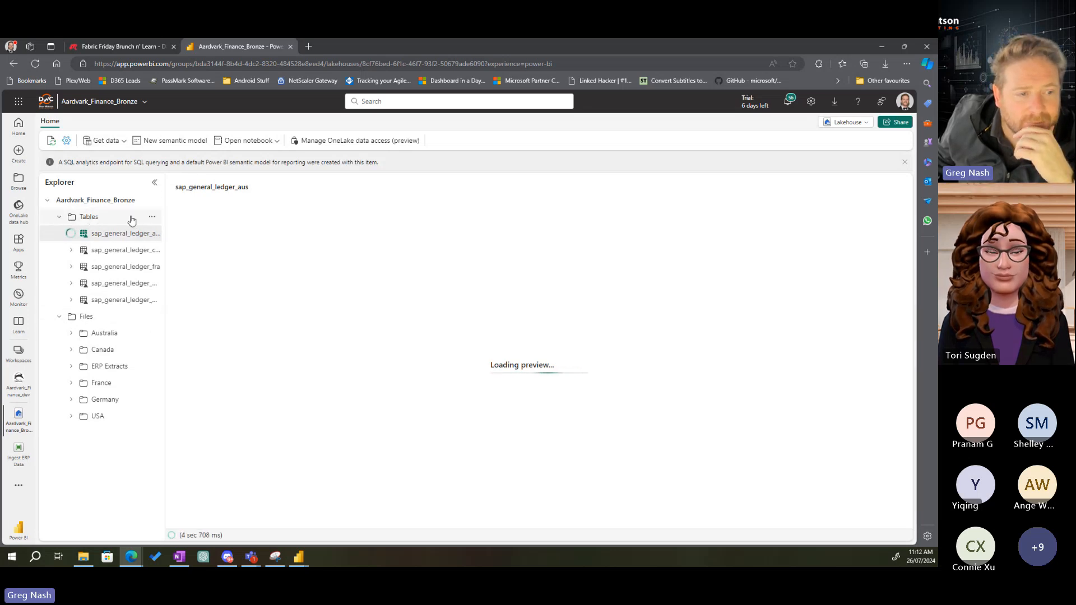
Widen the lakehouse Explorer pane so the full sap_general_ledger table names are readable
{"action": "left_click", "coordinate": [152, 217]}
{"action": "left_click", "coordinate": [172, 222]}
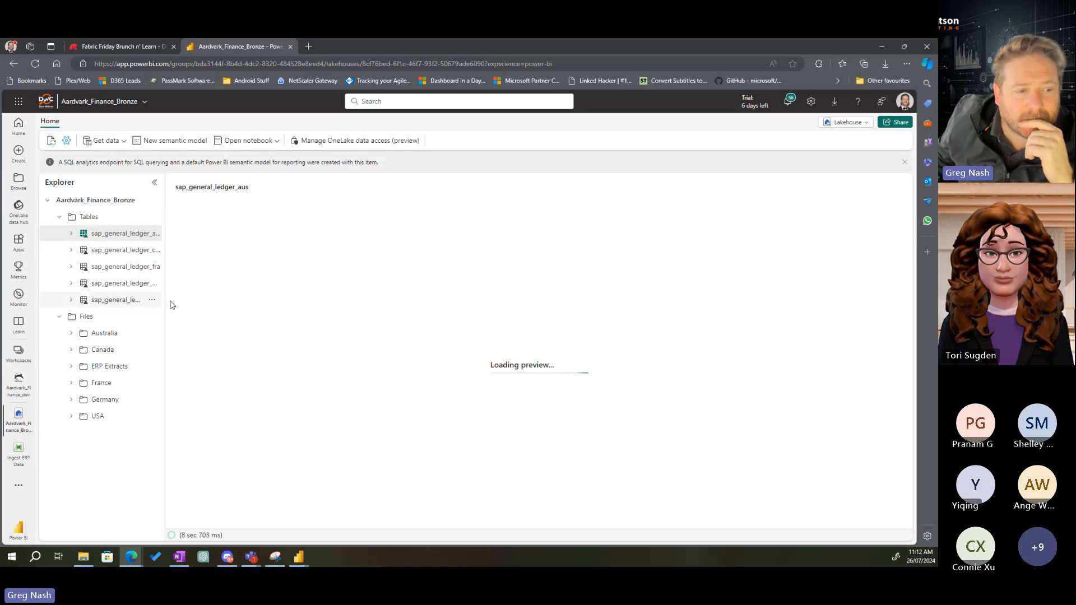
{"action": "left_click_drag", "start_coordinate": [164, 300], "coordinate": [189, 295]}
{"action": "left_click_drag", "start_coordinate": [170, 296], "coordinate": [222, 295]}
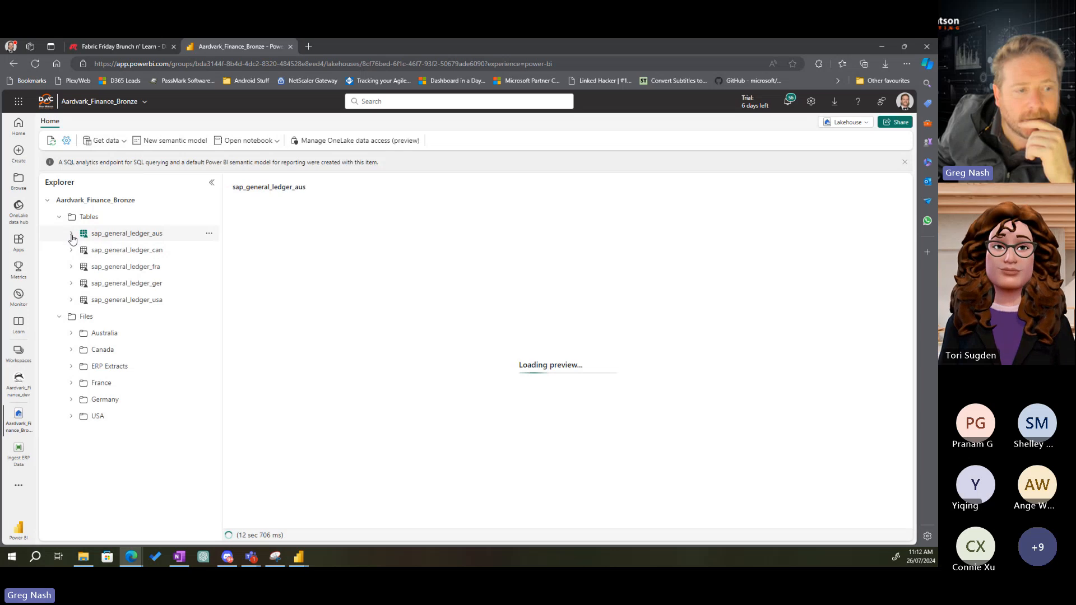
Review the properties of the sap_general_ledger_aus table, close them, and reselect the table
{"action": "left_click", "coordinate": [210, 235]}
{"action": "left_click", "coordinate": [210, 236]}
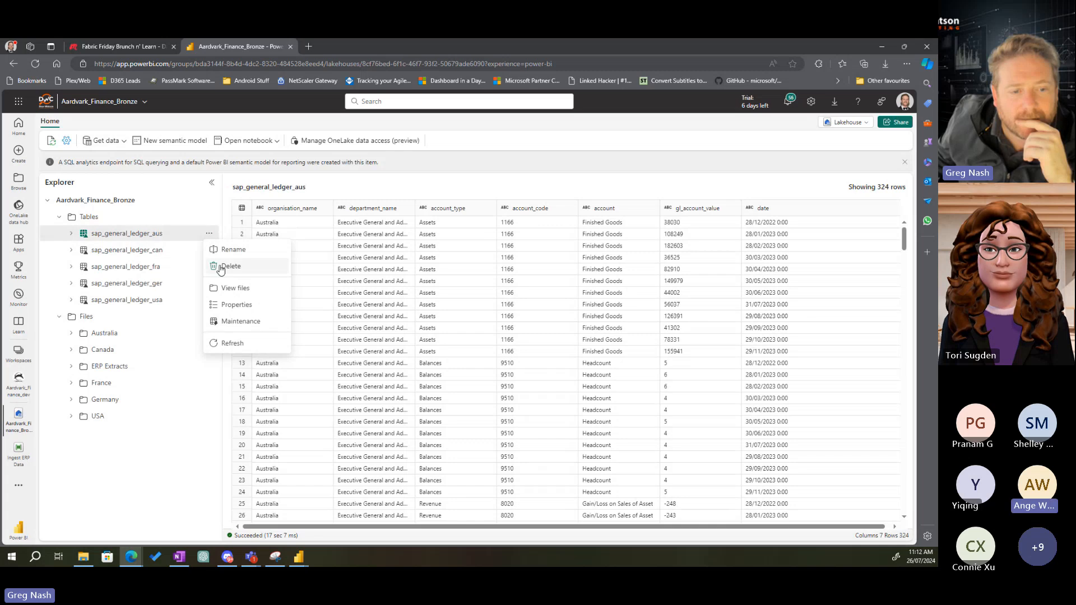
{"action": "left_click", "coordinate": [236, 305]}
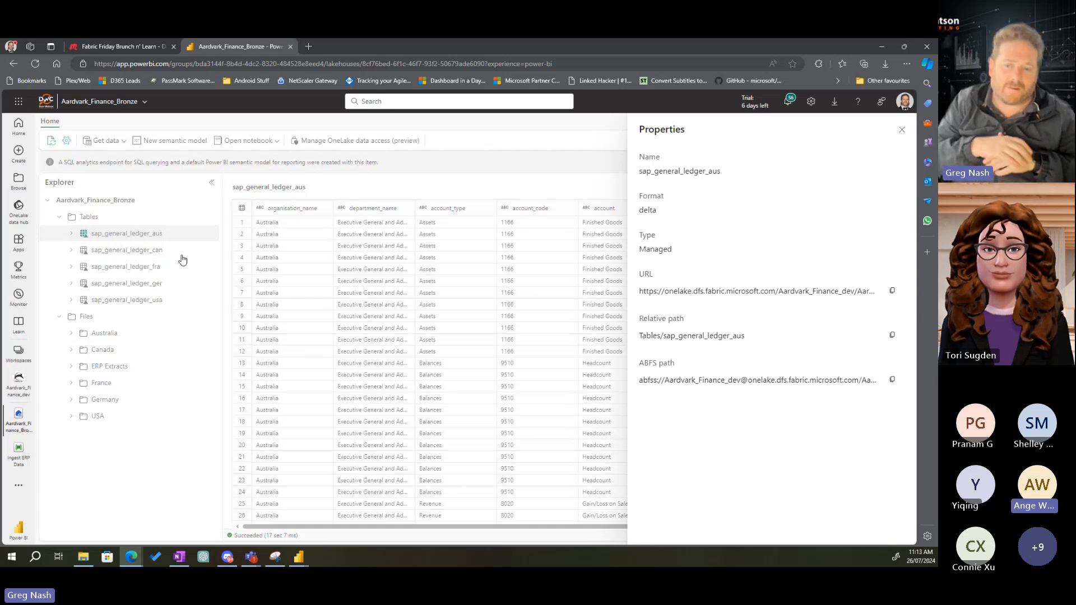
{"action": "left_click", "coordinate": [146, 208]}
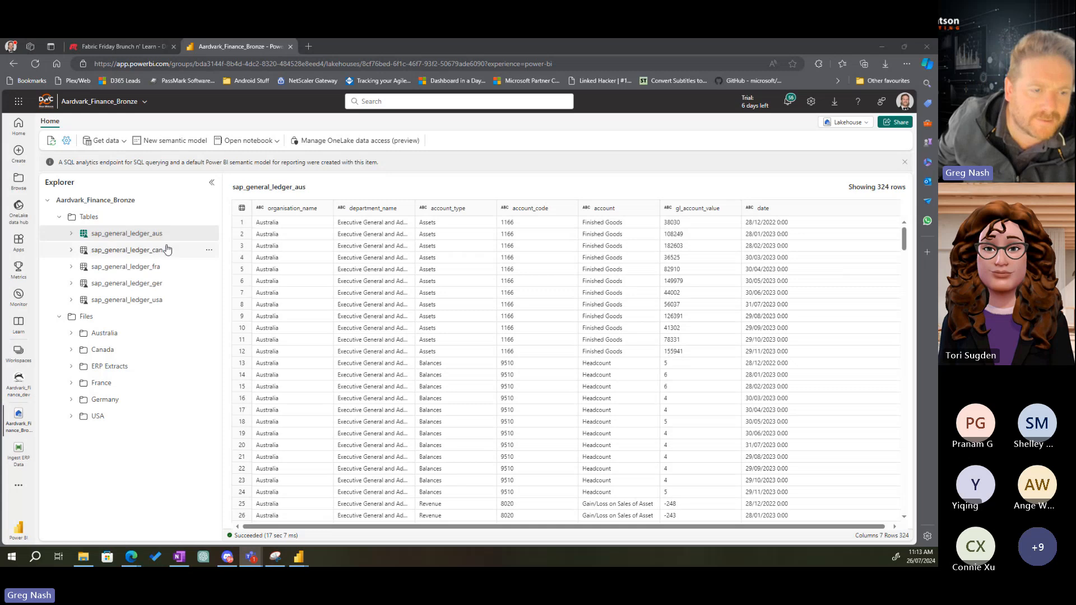
{"action": "left_click", "coordinate": [209, 236]}
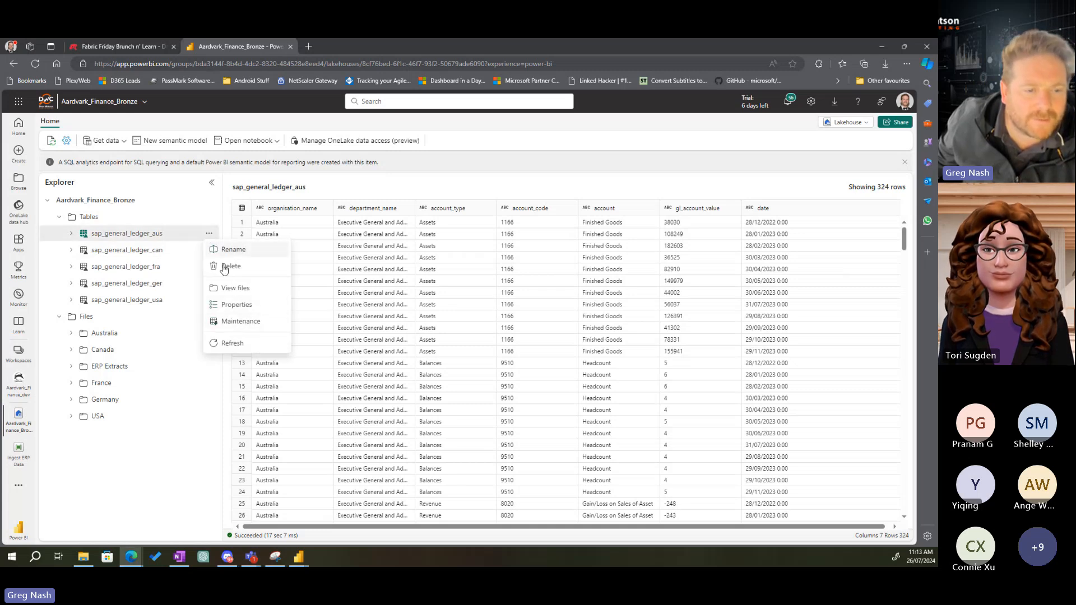
{"action": "left_click", "coordinate": [135, 237]}
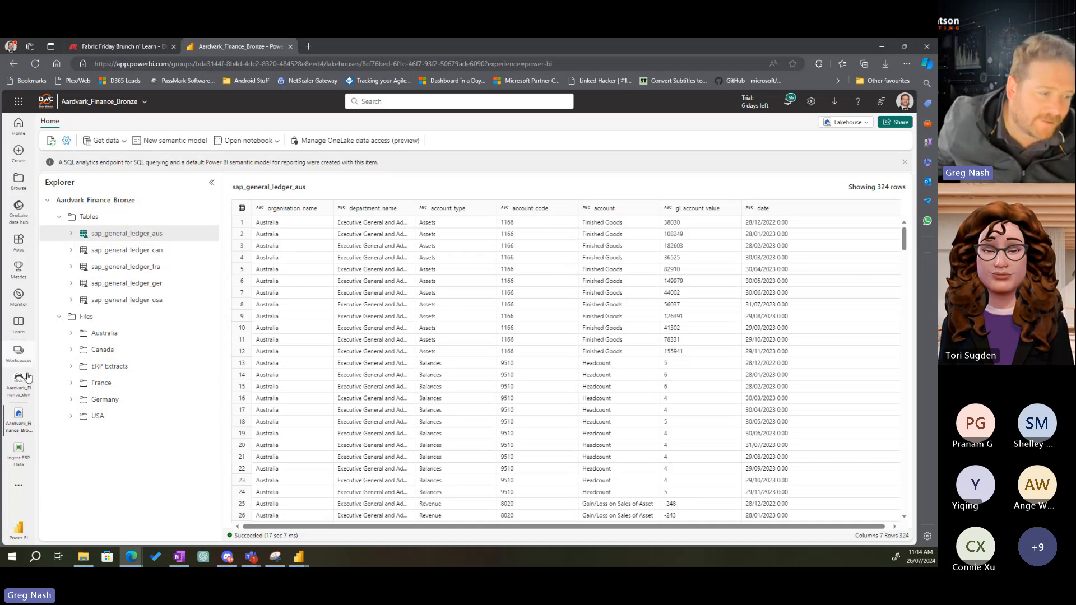
Return to the Aardvark_Finance_dev workspace and open the full catalogue of new item types
{"action": "left_click", "coordinate": [15, 348]}
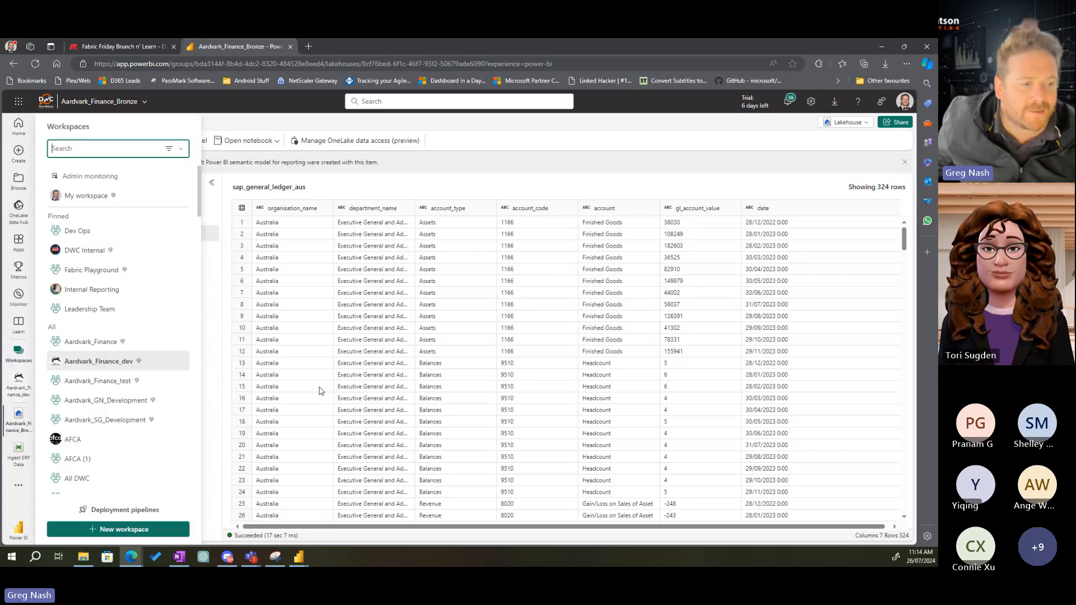
{"action": "left_click", "coordinate": [262, 378]}
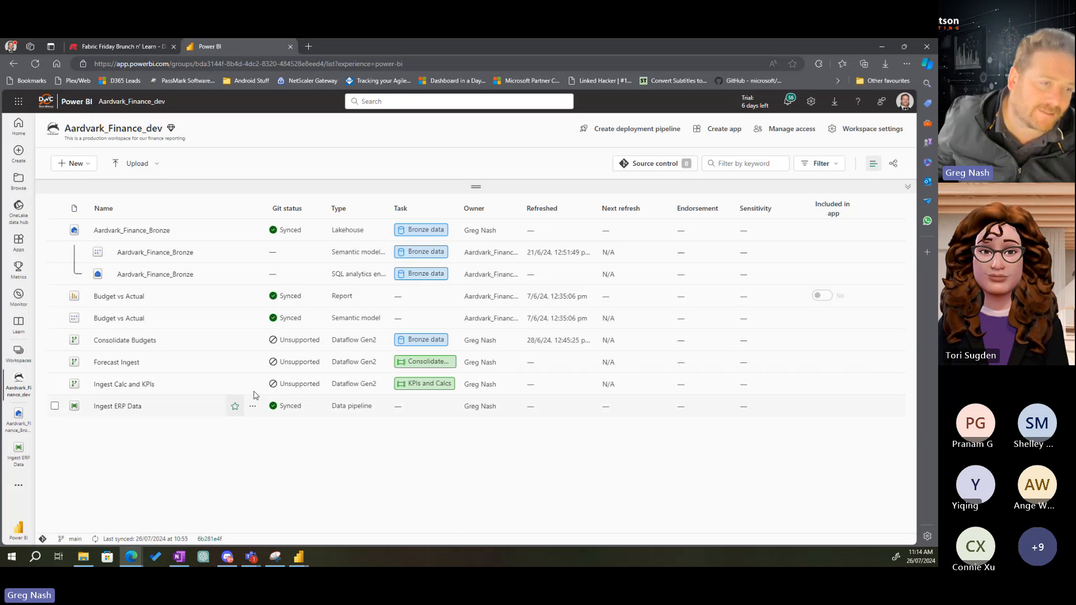
{"action": "left_click", "coordinate": [76, 164]}
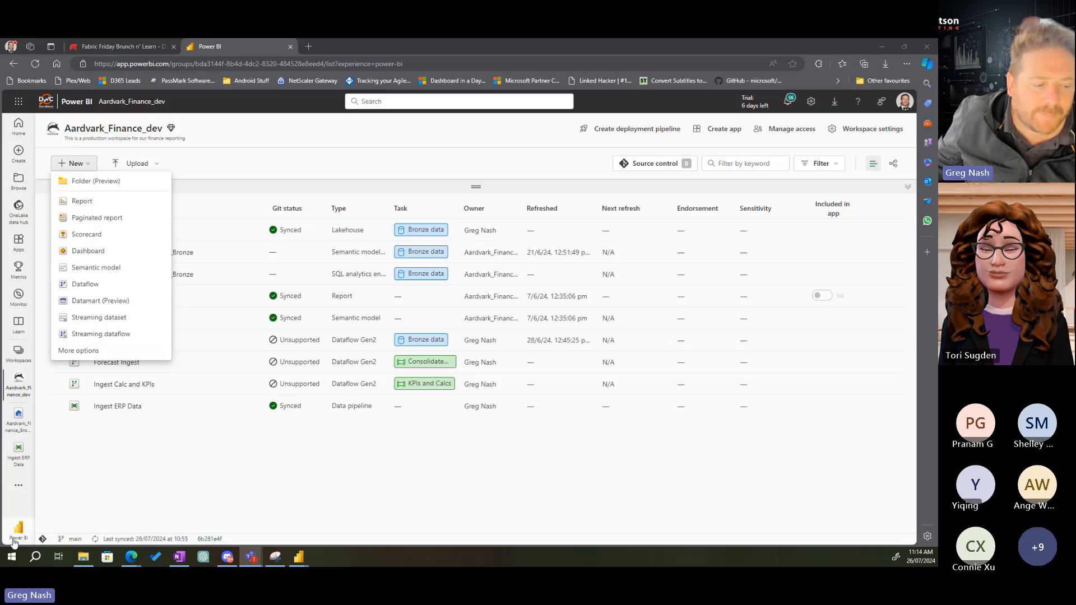
{"action": "left_click", "coordinate": [134, 489]}
{"action": "left_click", "coordinate": [17, 531]}
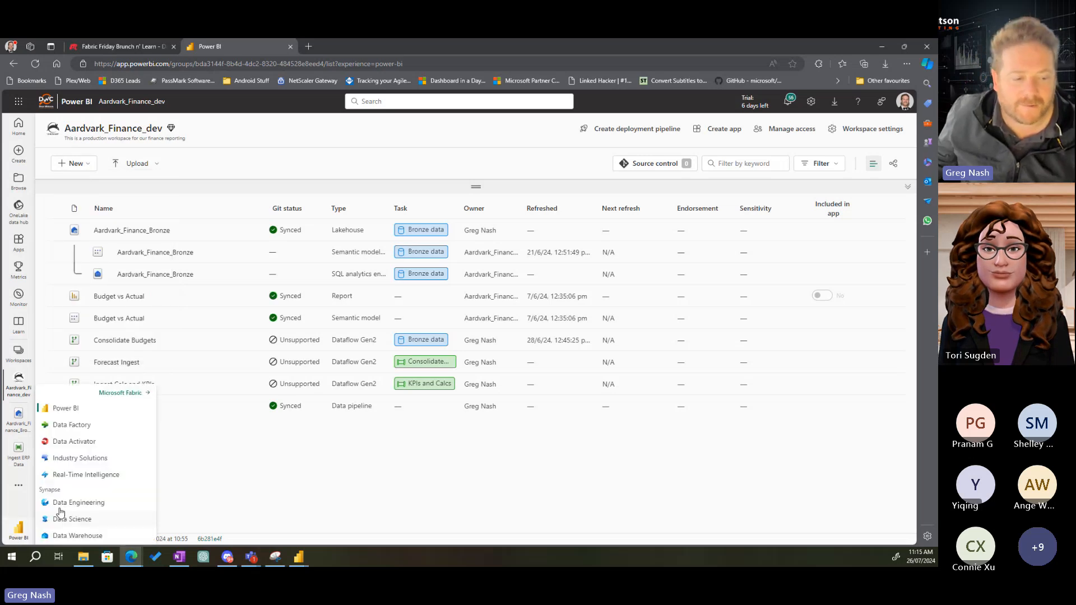
{"action": "left_click", "coordinate": [91, 410]}
{"action": "left_click", "coordinate": [75, 163]}
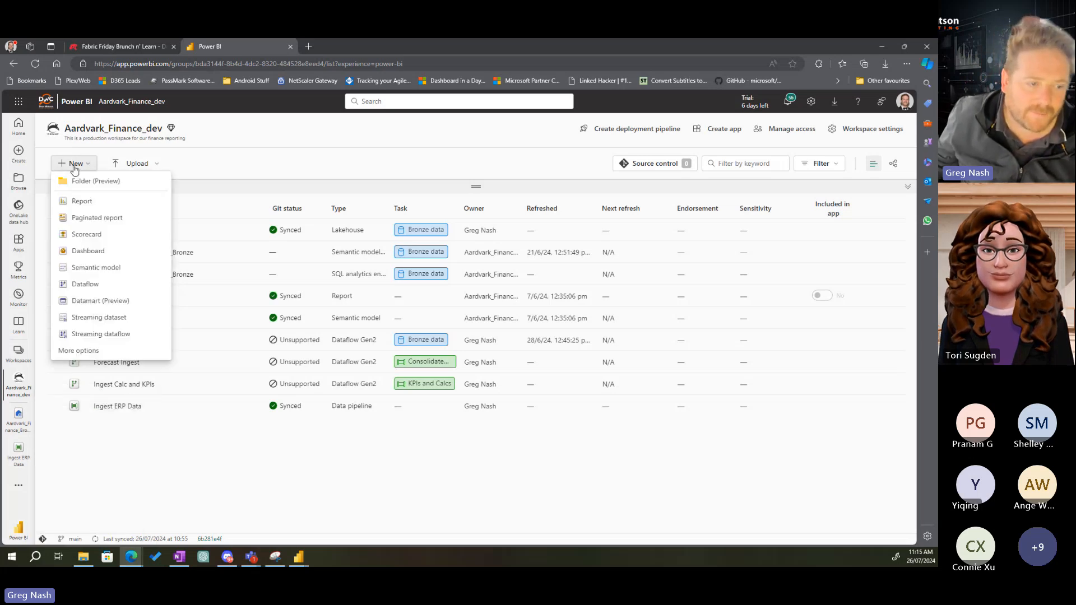
{"action": "left_click", "coordinate": [79, 350]}
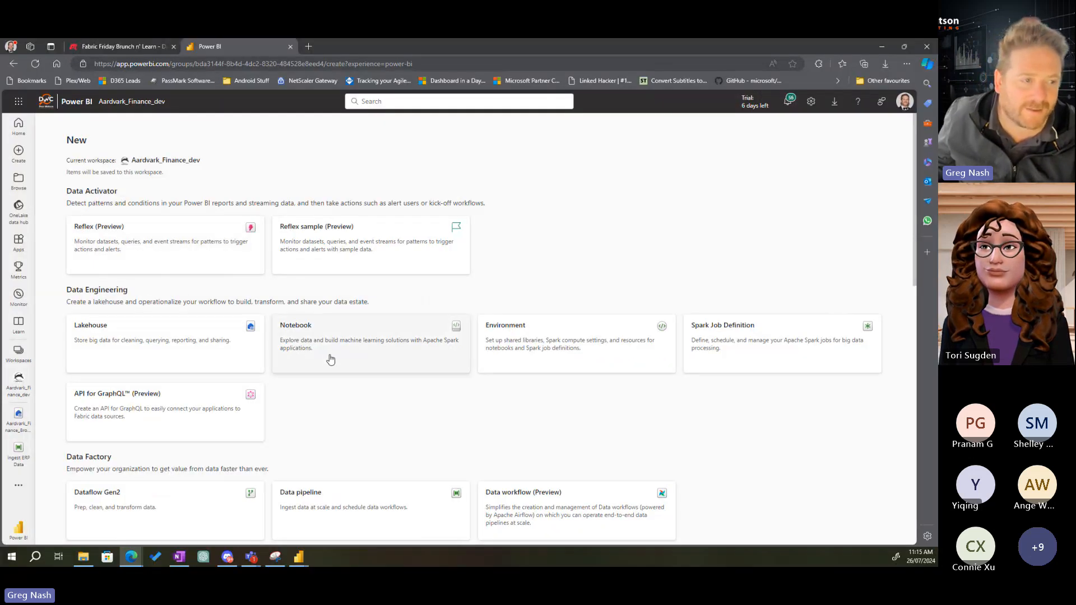
Start a new lakehouse named Aardvark_Finance_Silver, copy the name, and cancel without creating it
{"action": "left_click", "coordinate": [107, 335]}
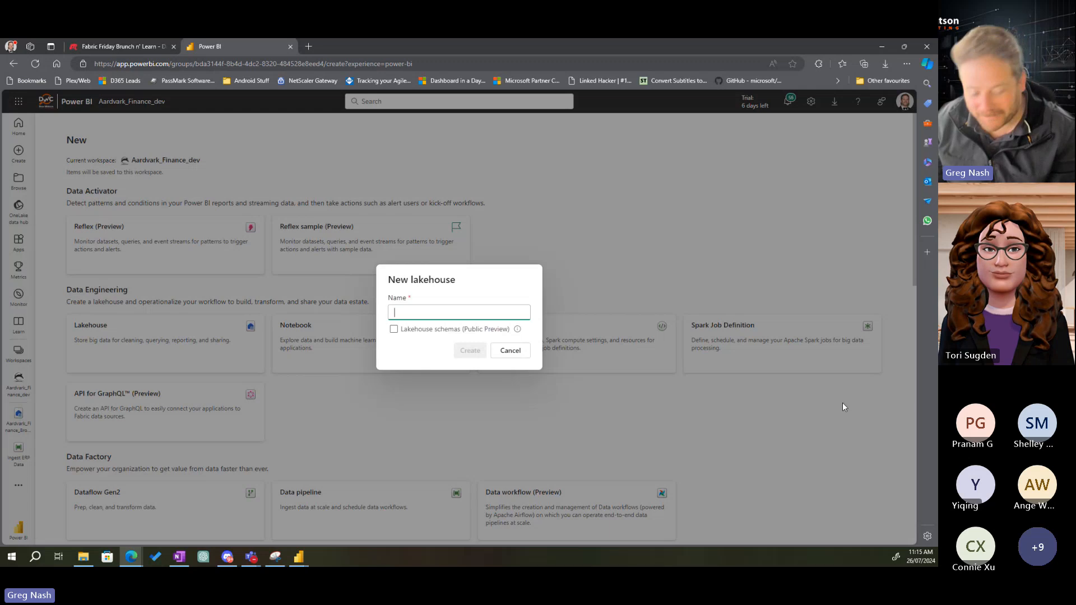
{"action": "type", "text": "Aard"}
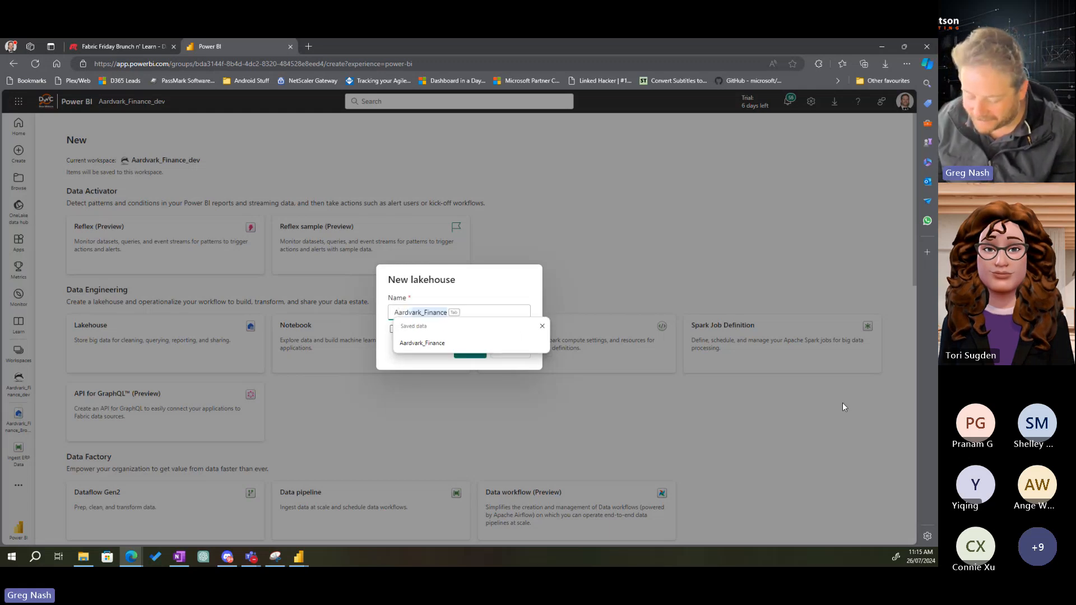
{"action": "type", "text": "vark_fina"}
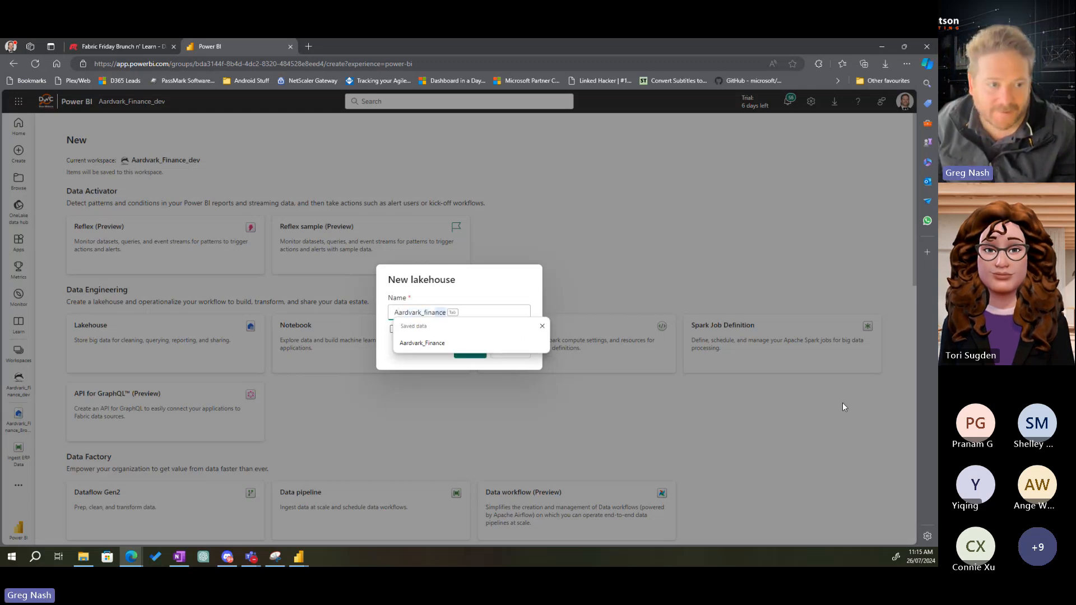
{"action": "key", "text": "BackSpace"}
{"action": "key", "text": "BackSpace"}
{"action": "key", "text": "BackSpace"}
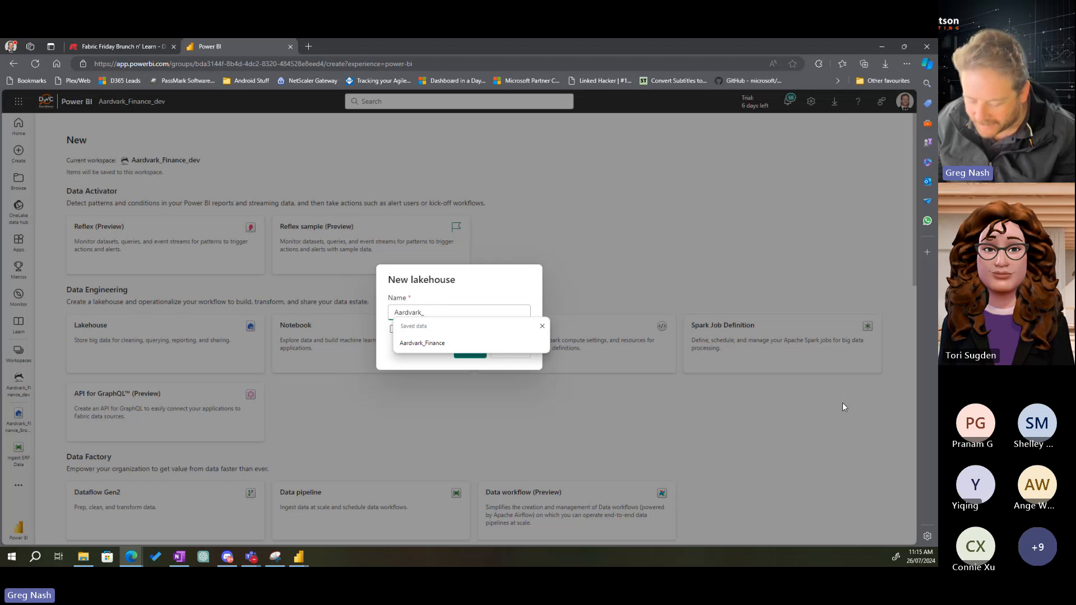
{"action": "type", "text": "Finance_"}
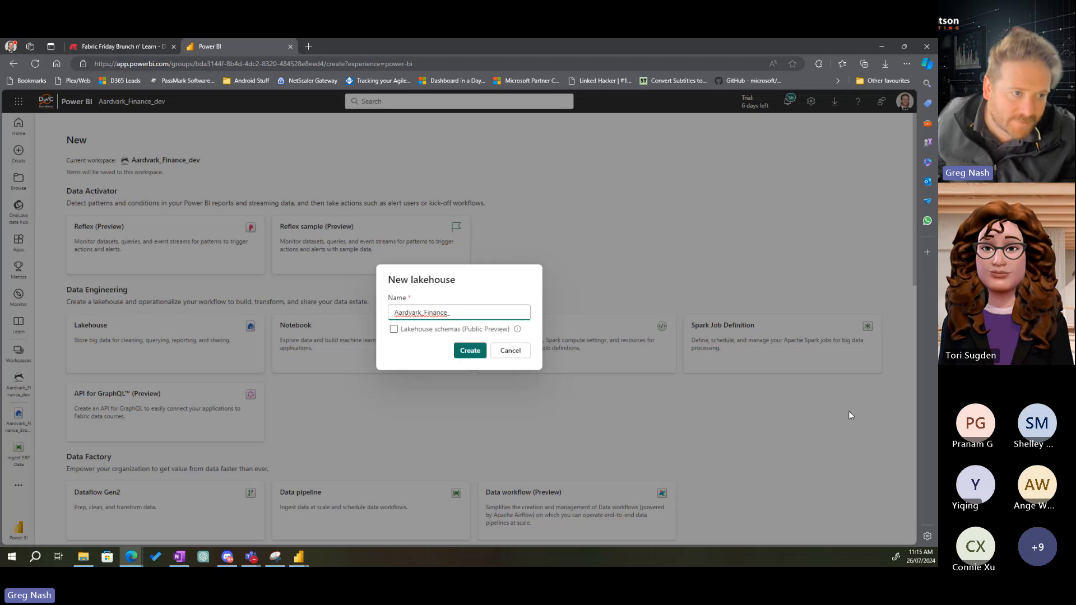
{"action": "type", "text": "Silver"}
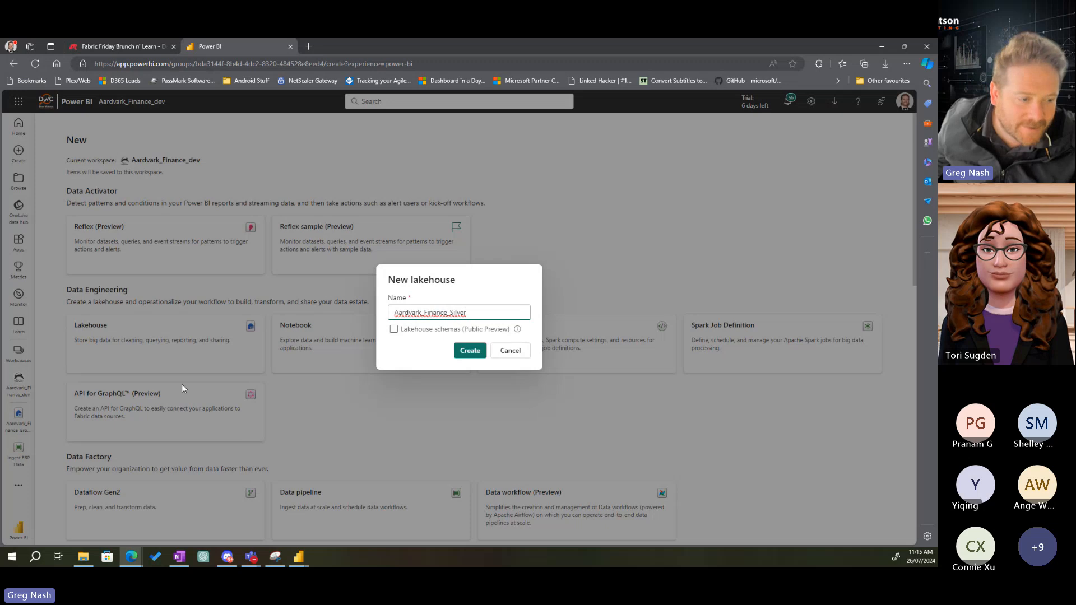
{"action": "left_click", "coordinate": [531, 355]}
{"action": "left_click_drag", "start_coordinate": [493, 314], "coordinate": [321, 313]}
{"action": "key", "text": "ctrl+c"}
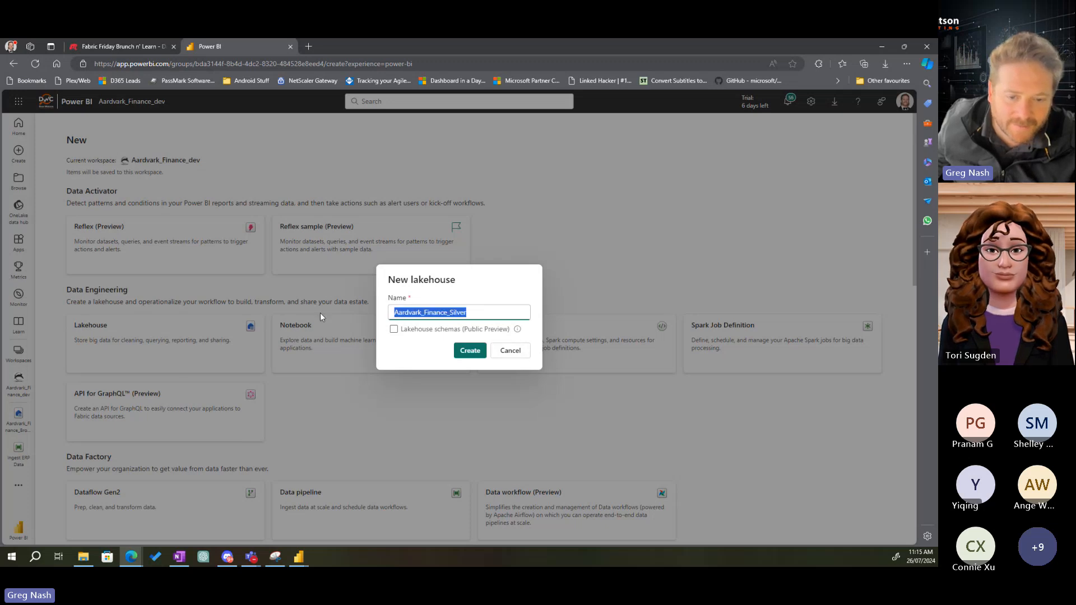
{"action": "left_click", "coordinate": [500, 366]}
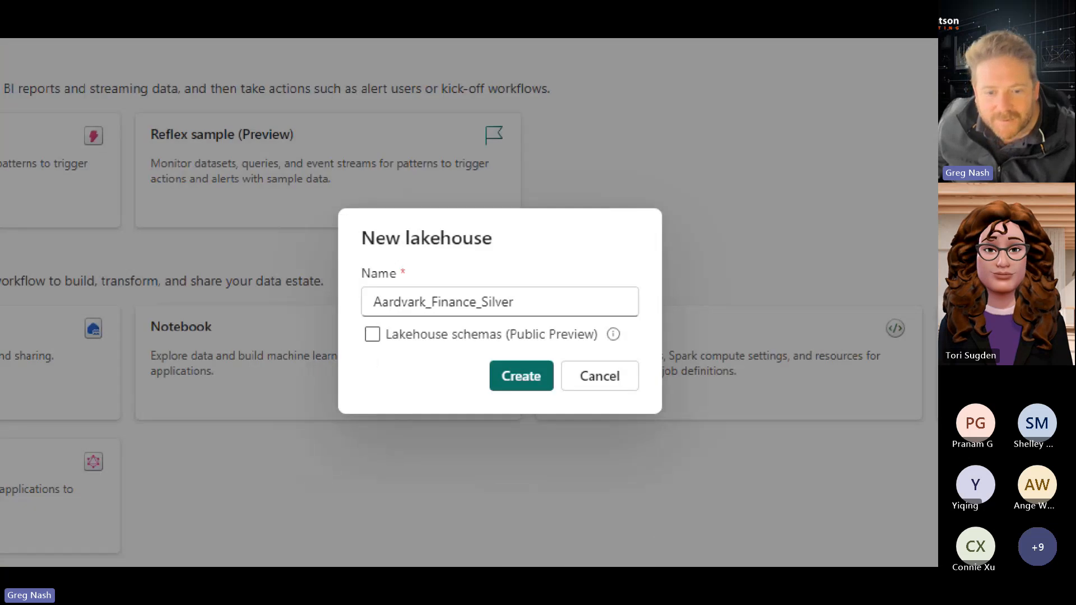
{"action": "left_click_drag", "start_coordinate": [341, 303], "coordinate": [701, 365]}
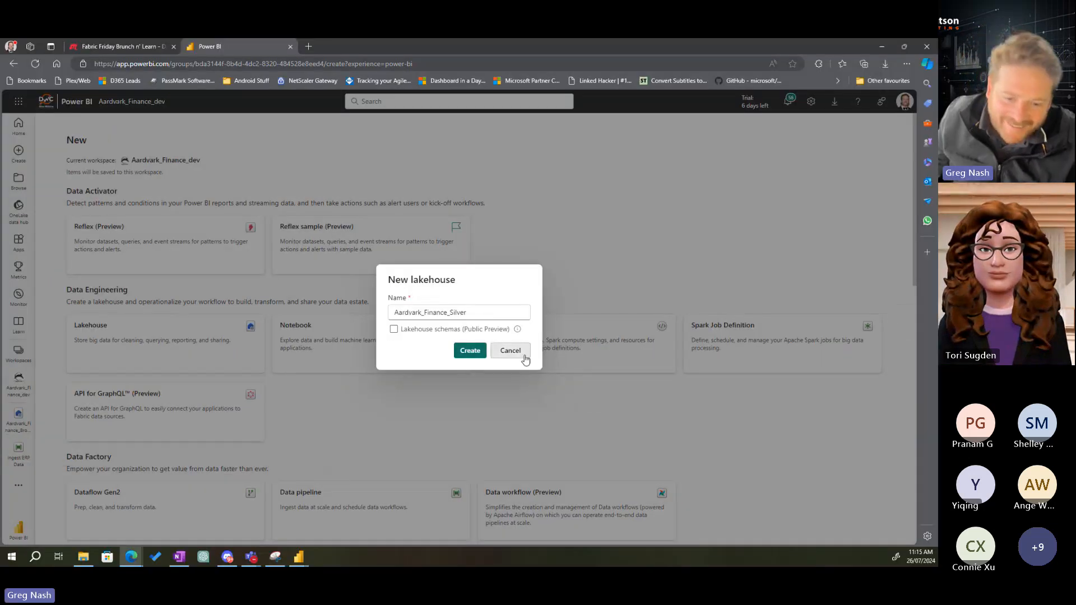
{"action": "left_click", "coordinate": [604, 378]}
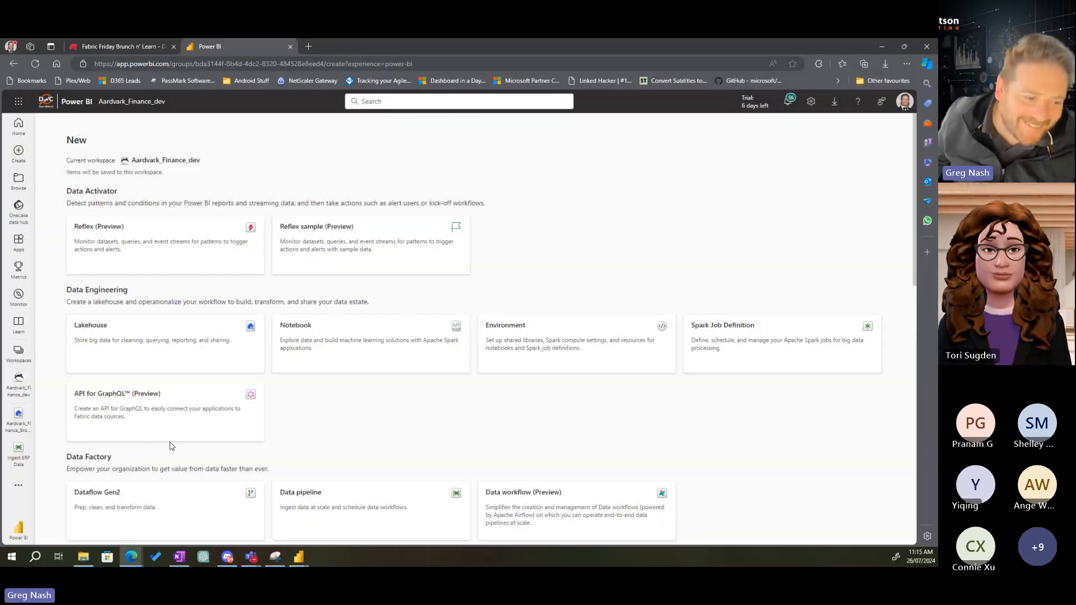
Leave the new item catalogue and go back to the Aardvark_Finance_dev workspace item list
{"action": "left_click", "coordinate": [23, 385]}
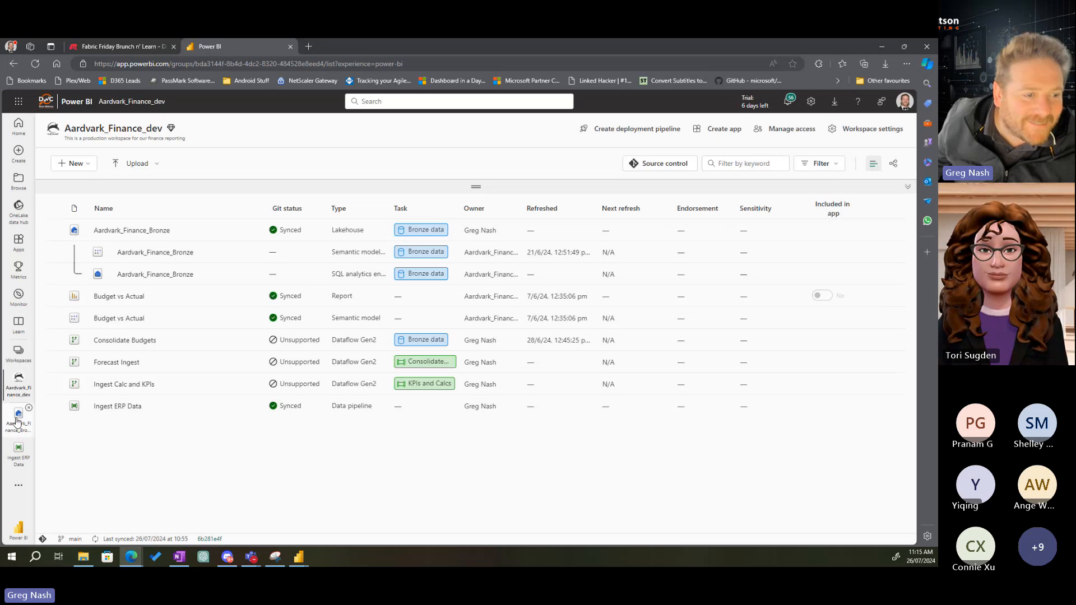
{"action": "left_click", "coordinate": [20, 419]}
{"action": "left_click", "coordinate": [25, 386]}
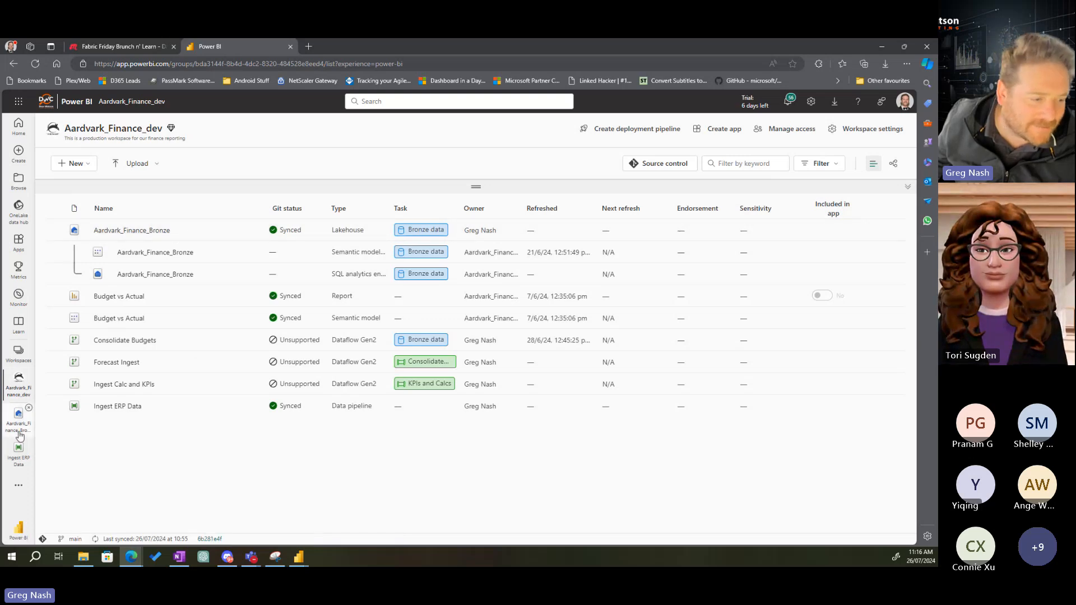
{"action": "left_click", "coordinate": [19, 353]}
{"action": "left_click", "coordinate": [251, 434]}
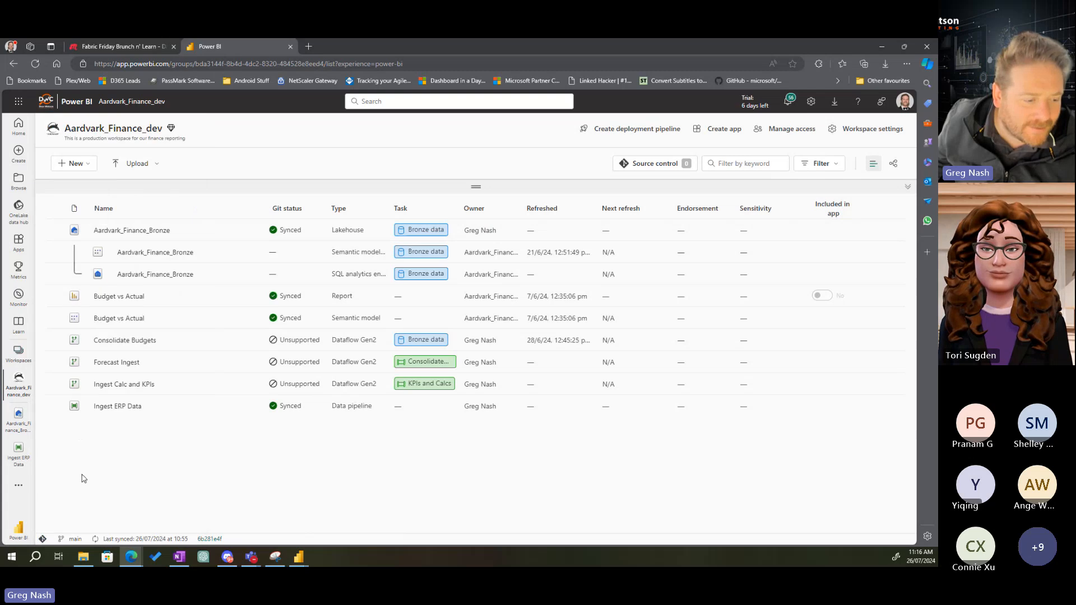
Switch to the Data Engineering experience and create a lakehouse named Aardvark_Finance_Silver with Lakehouse schemas (Public Preview) enabled
{"action": "left_click", "coordinate": [18, 530]}
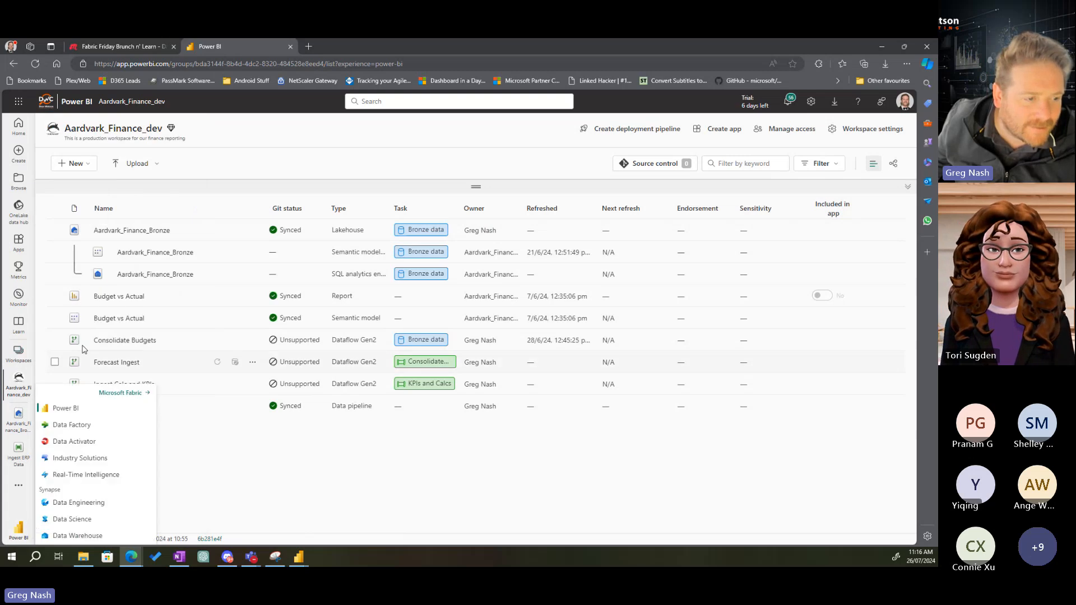
{"action": "left_click", "coordinate": [79, 502]}
{"action": "left_click", "coordinate": [128, 185]}
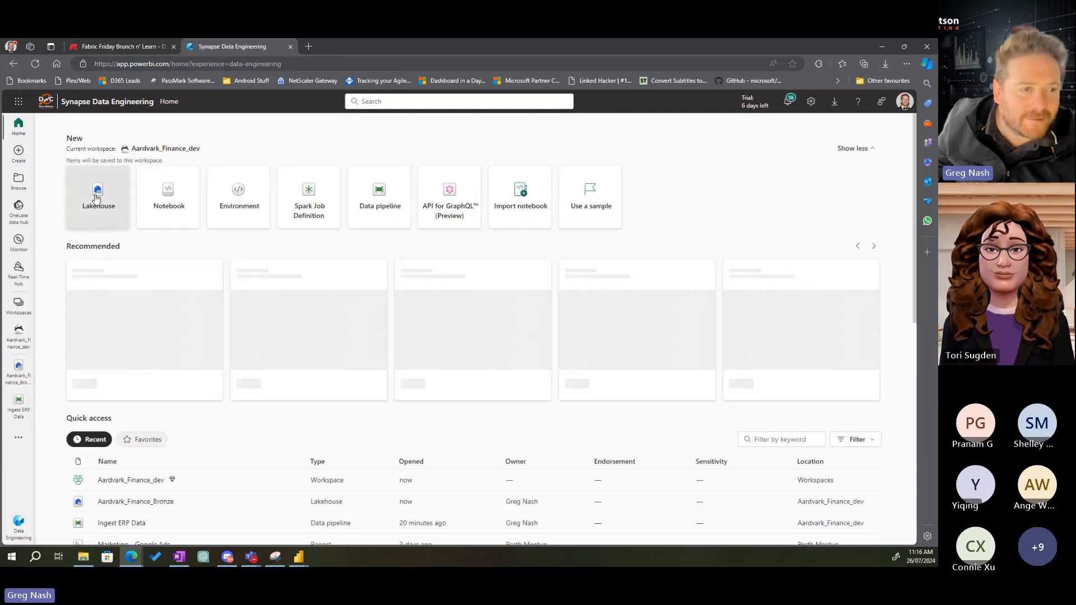
{"action": "key", "text": "ctrl+v"}
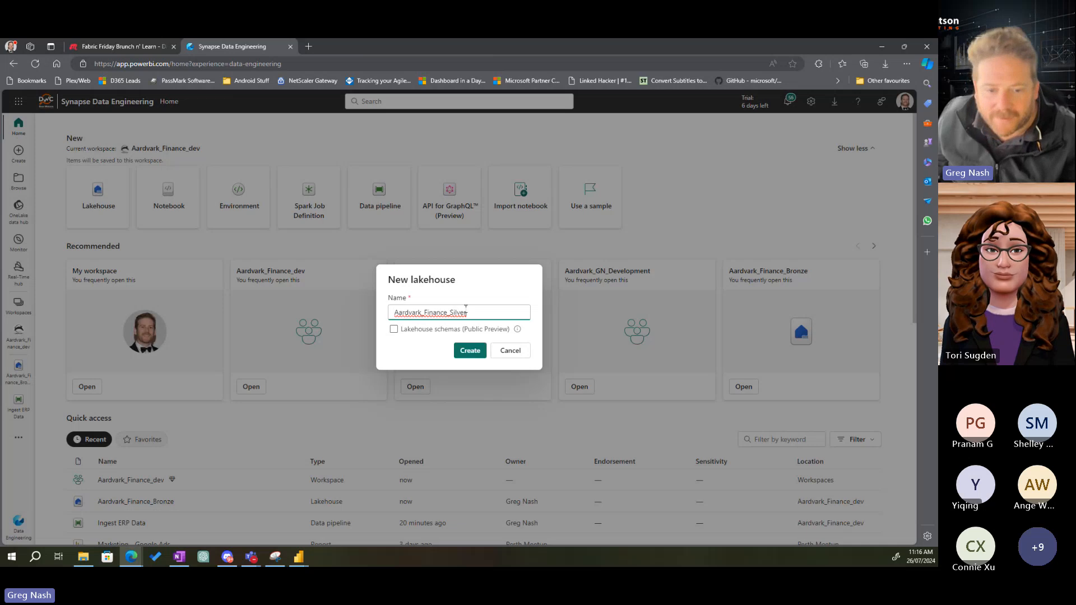
{"action": "left_click", "coordinate": [394, 330]}
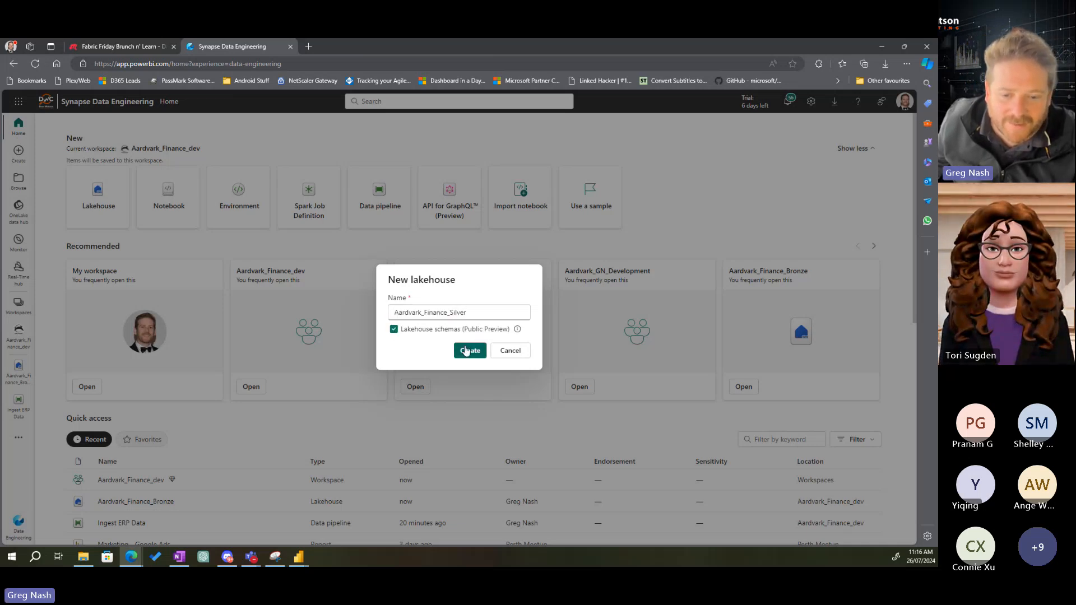
{"action": "mouse_move", "coordinate": [517, 332]}
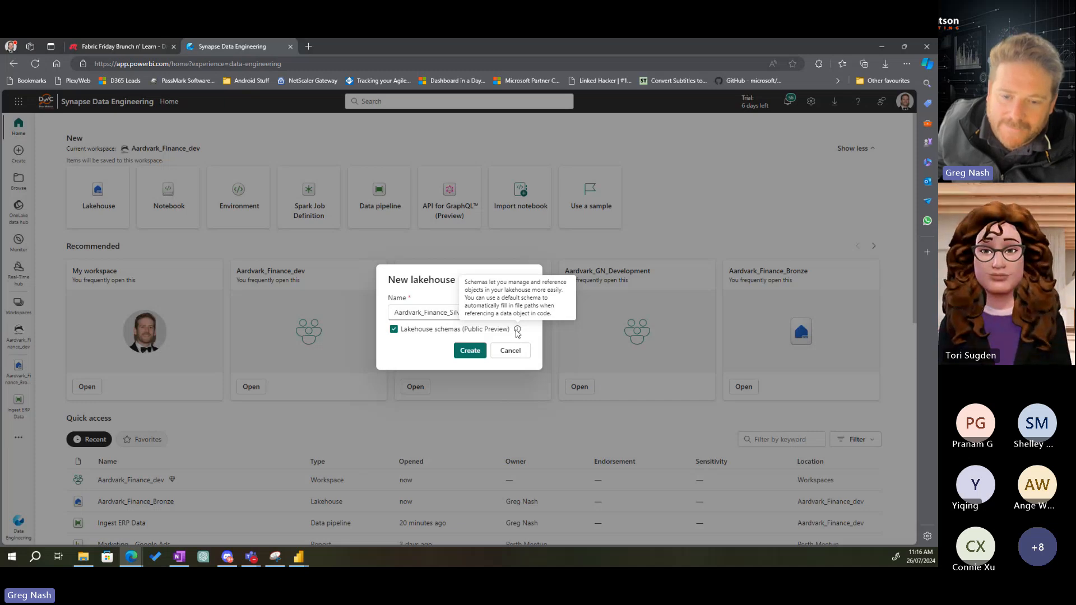
{"action": "left_click", "coordinate": [470, 350]}
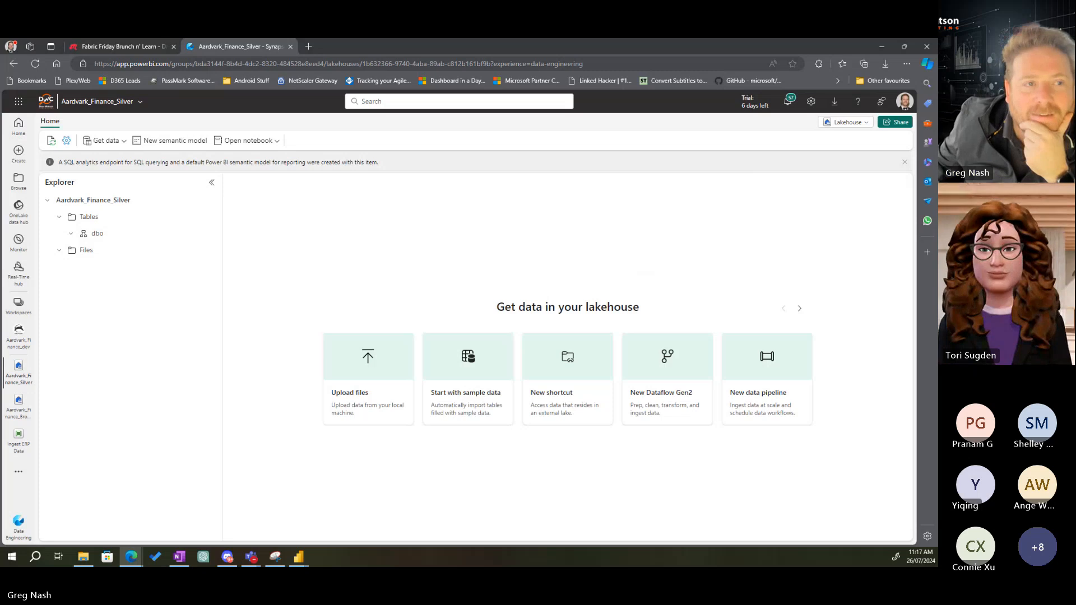
Switch to Microsoft Whiteboard at whiteboard.microsoft.com and bring up the Friday L and L board
{"action": "left_click", "coordinate": [135, 48]}
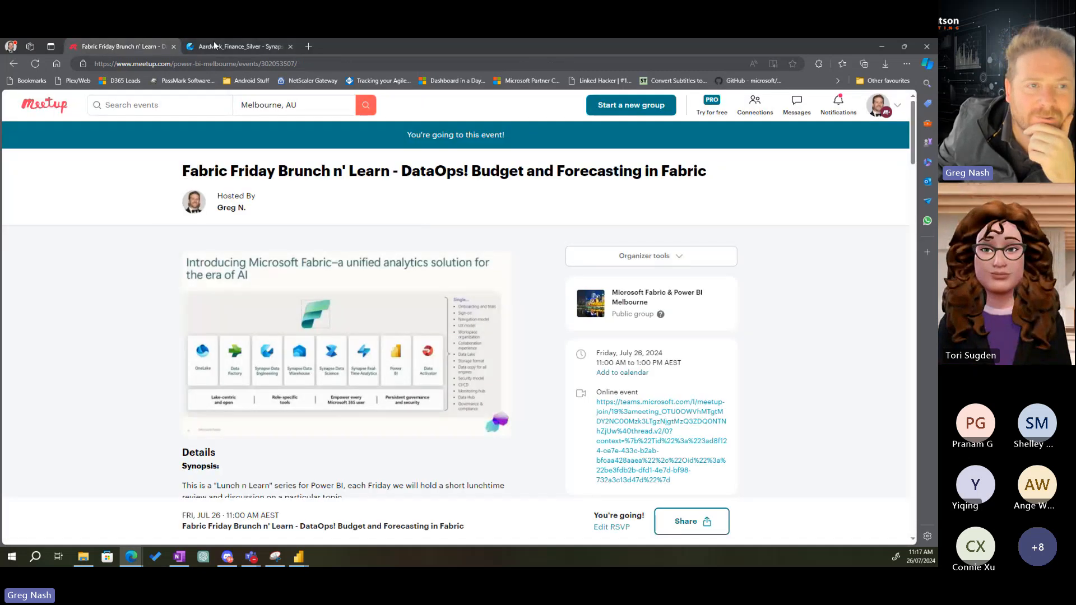
{"action": "left_click", "coordinate": [232, 44]}
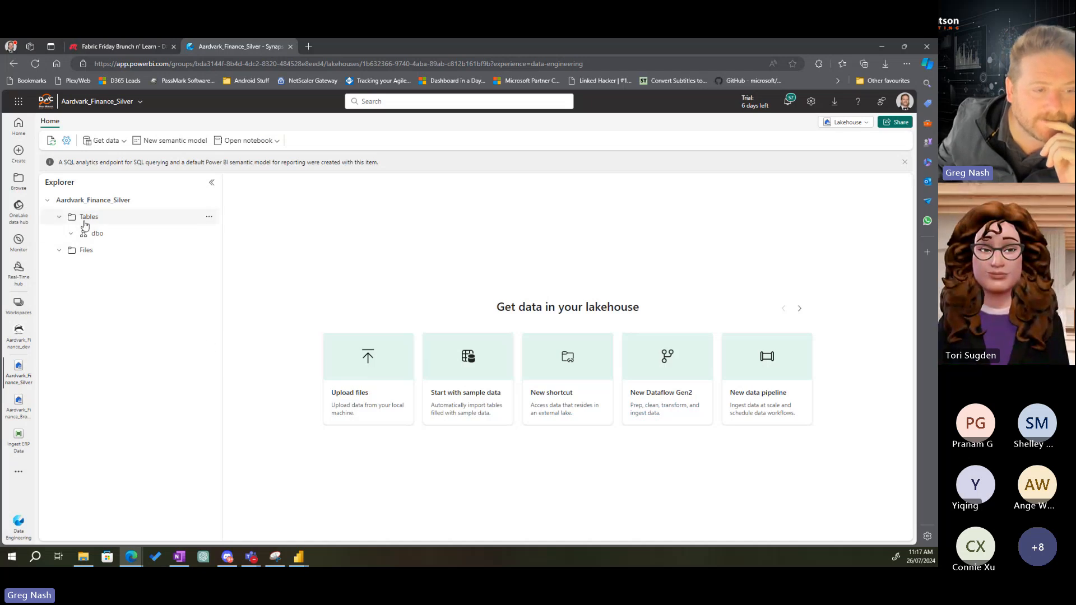
{"action": "left_click", "coordinate": [309, 47]}
{"action": "type", "text": "whiteboard.microsoft.com"}
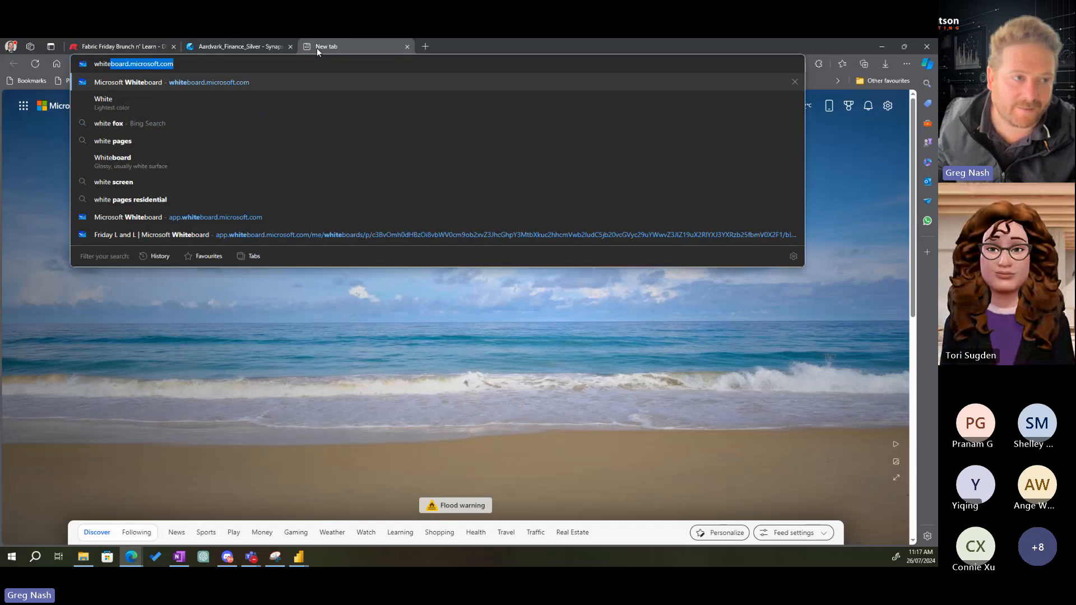
{"action": "key", "text": "Return"}
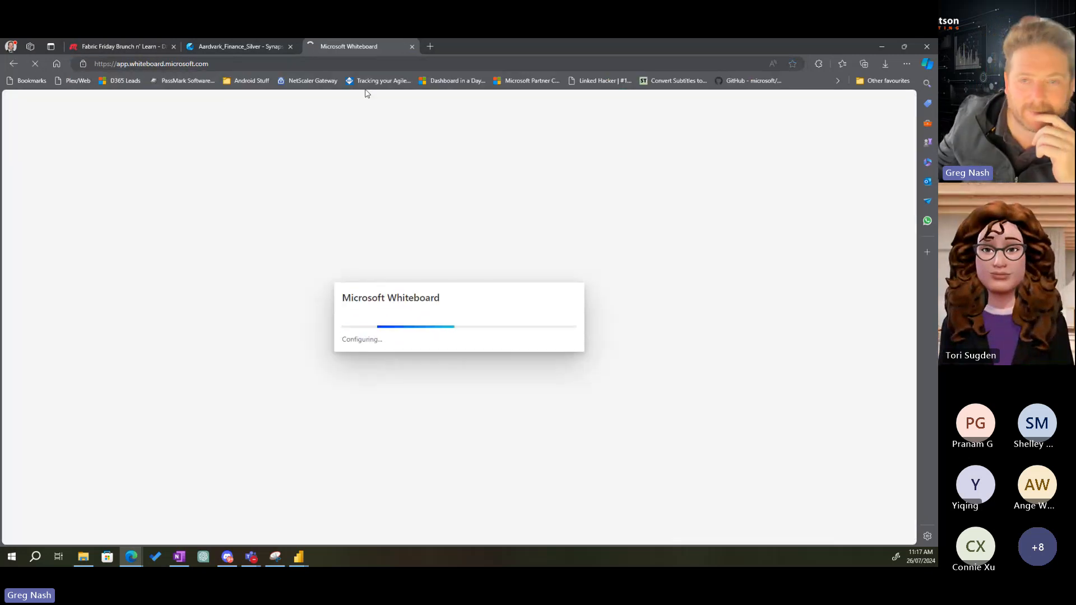
{"action": "key", "text": "ctrl+w"}
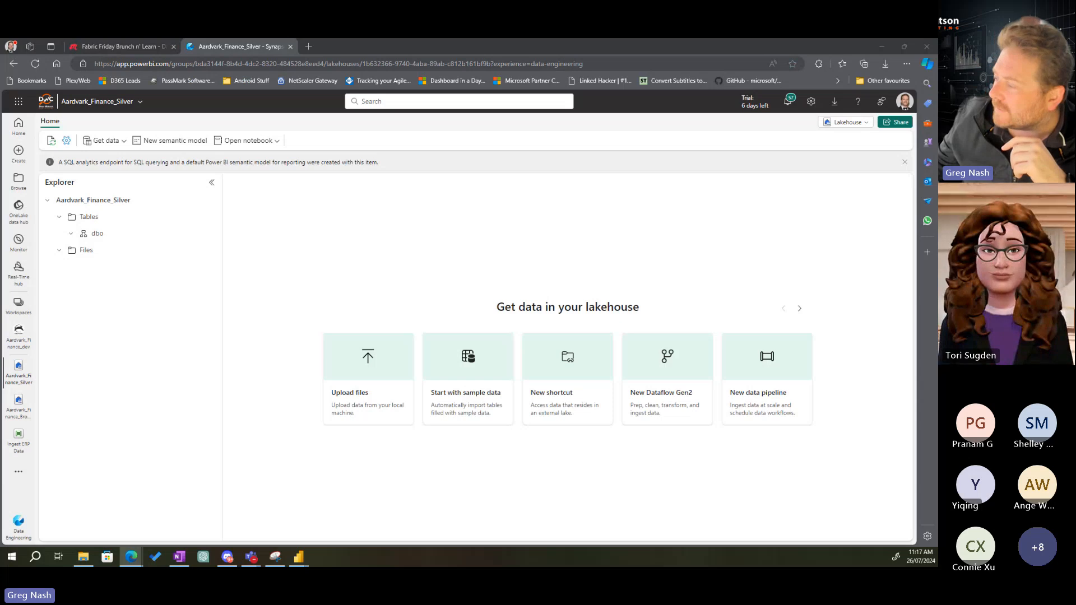
{"action": "left_click_drag", "start_coordinate": [937, 190], "coordinate": [644, 39]}
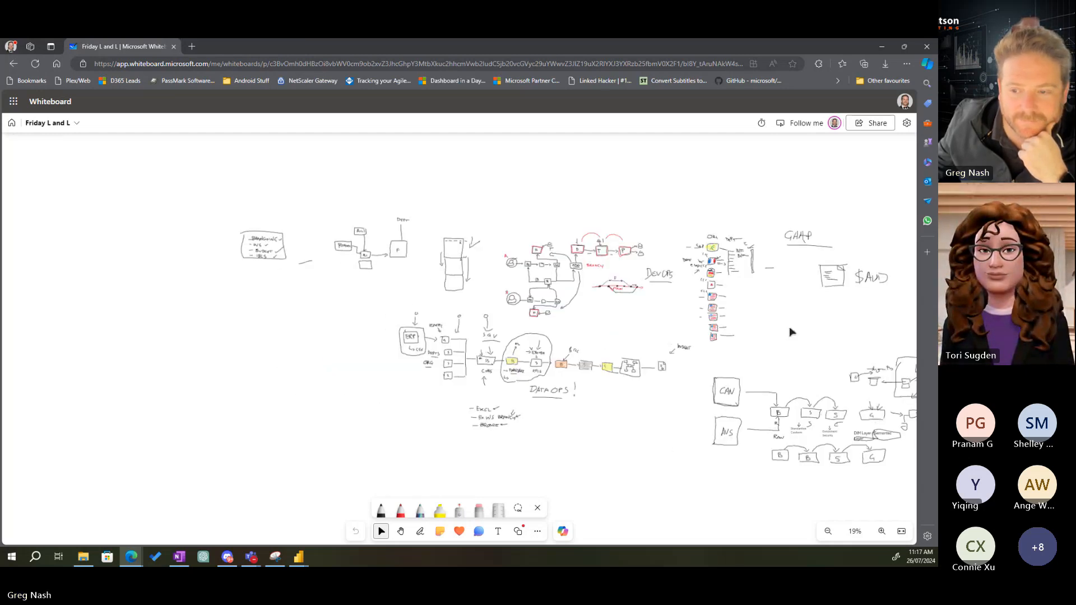
Look over the existing diagrams on the Friday L and L board and find an empty area of the canvas
{"action": "right_click", "coordinate": [771, 335]}
{"action": "scroll", "coordinate": [770, 335], "scroll_direction": "left", "scroll_amount": 5}
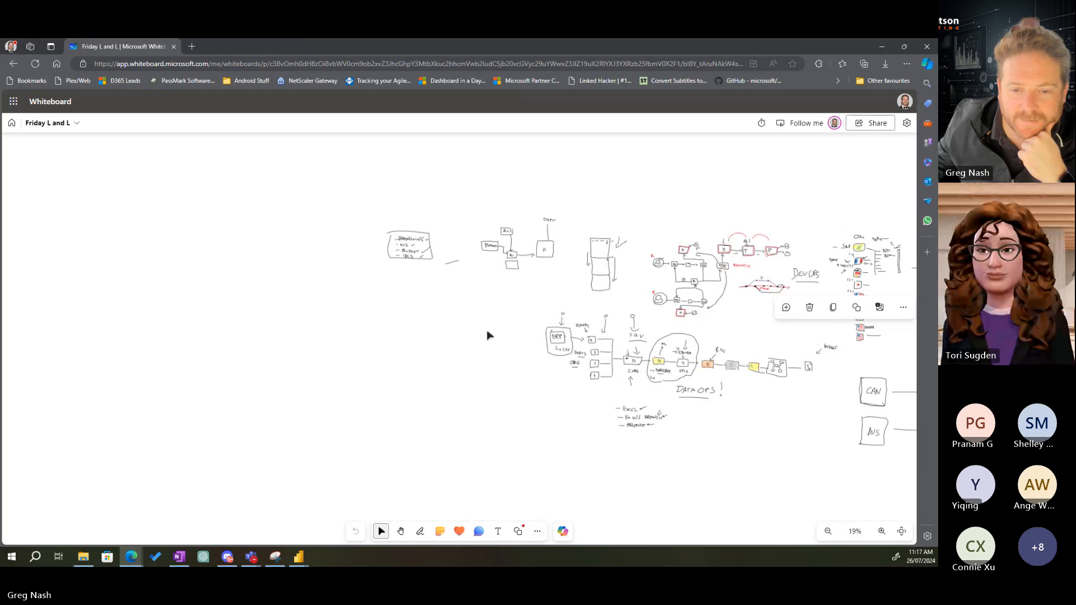
{"action": "right_click", "coordinate": [453, 345]}
{"action": "left_click", "coordinate": [401, 531]}
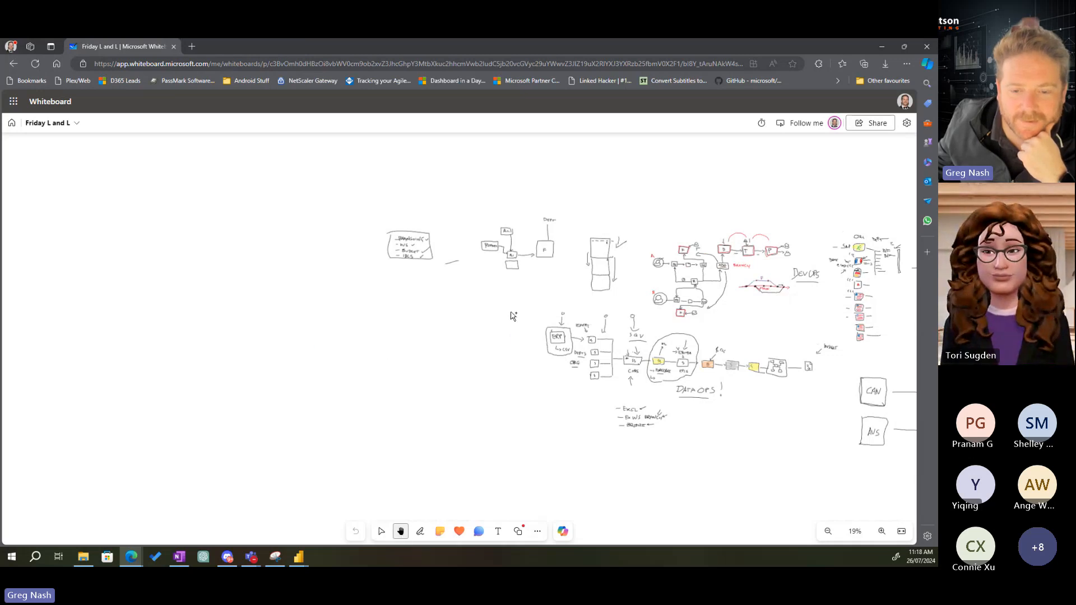
{"action": "left_click_drag", "start_coordinate": [510, 314], "coordinate": [92, 367]}
{"action": "scroll", "coordinate": [402, 347], "scroll_direction": "right", "scroll_amount": 3}
{"action": "scroll", "coordinate": [391, 331], "scroll_direction": "up", "scroll_amount": 5}
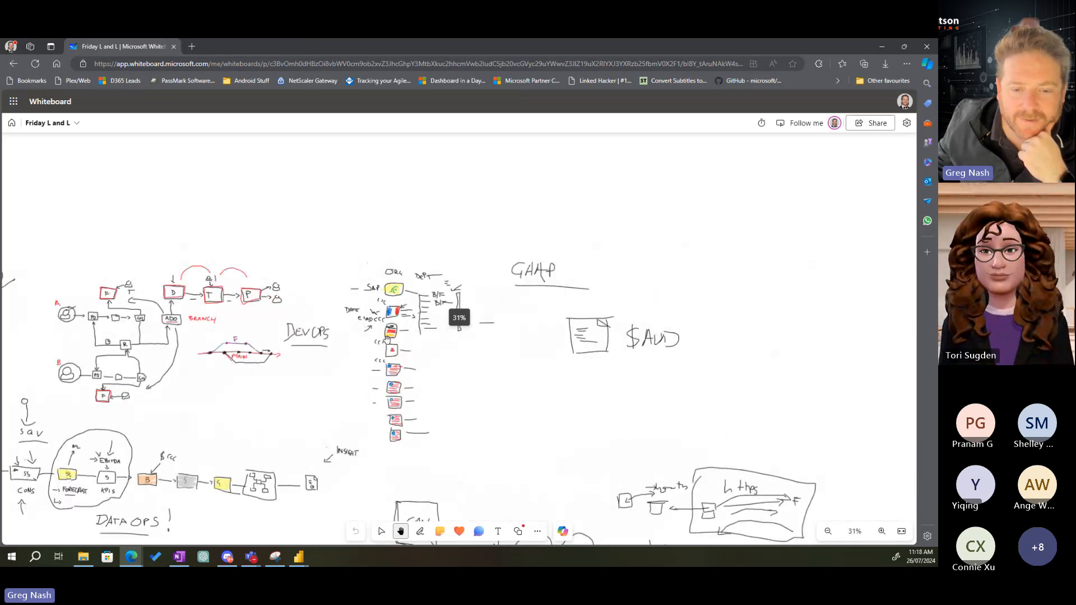
{"action": "scroll", "coordinate": [391, 332], "scroll_direction": "up", "scroll_amount": 4}
{"action": "scroll", "coordinate": [390, 332], "scroll_direction": "down", "scroll_amount": 3}
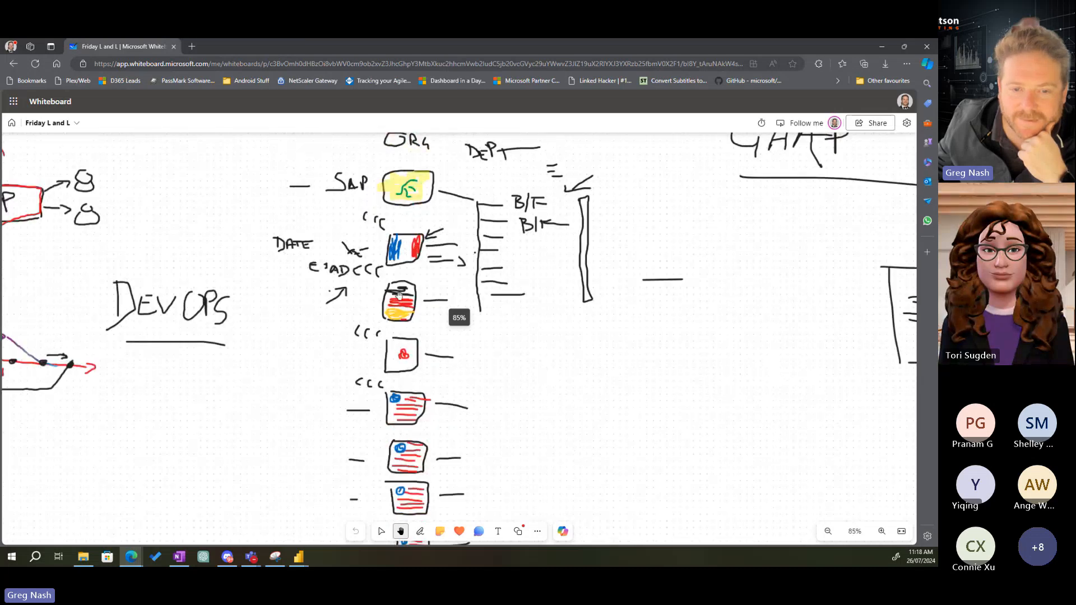
{"action": "left_click_drag", "start_coordinate": [390, 332], "coordinate": [398, 296]}
{"action": "scroll", "coordinate": [400, 297], "scroll_direction": "down", "scroll_amount": 3}
{"action": "scroll", "coordinate": [402, 297], "scroll_direction": "up", "scroll_amount": 3}
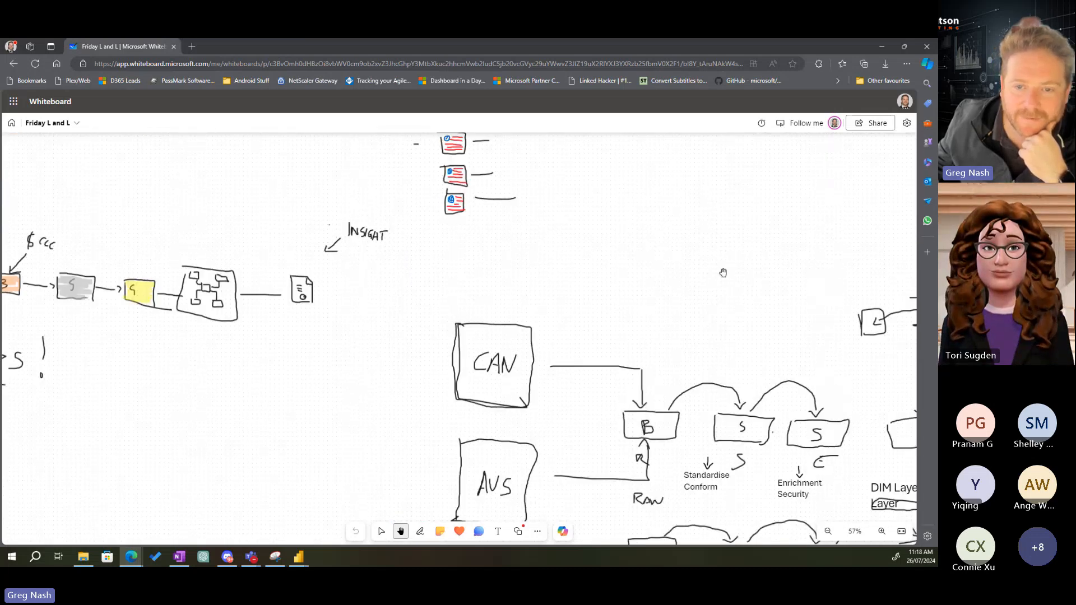
{"action": "left_click_drag", "start_coordinate": [721, 272], "coordinate": [269, 451]}
{"action": "left_click_drag", "start_coordinate": [400, 330], "coordinate": [125, 293]}
{"action": "left_click_drag", "start_coordinate": [45, 437], "coordinate": [360, 185]}
{"action": "left_click_drag", "start_coordinate": [135, 325], "coordinate": [682, 240]}
{"action": "left_click_drag", "start_coordinate": [318, 332], "coordinate": [654, 208]}
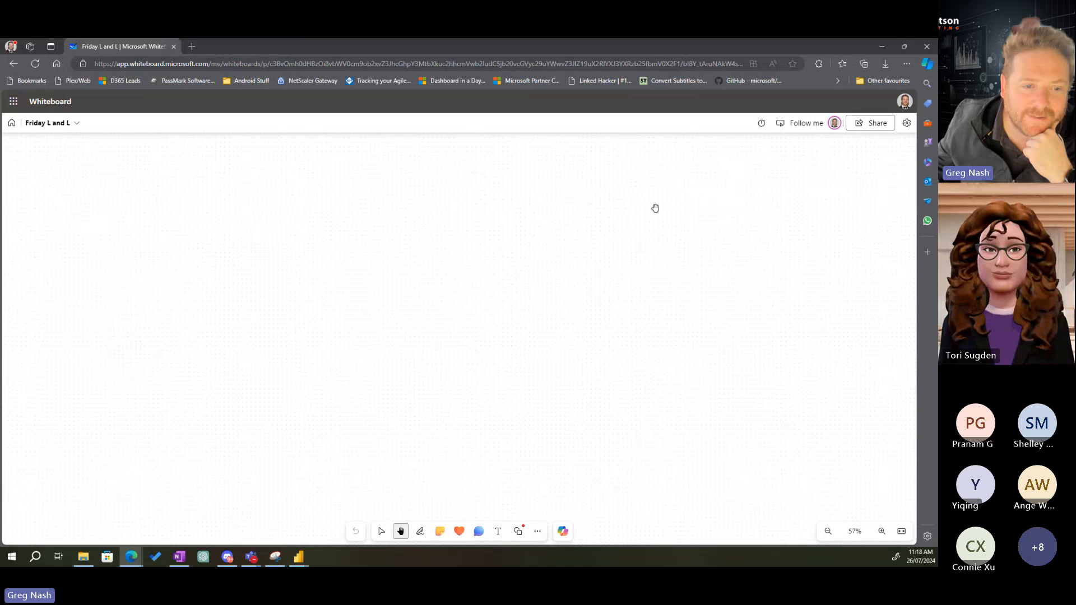
{"action": "left_click_drag", "start_coordinate": [244, 288], "coordinate": [295, 260]}
With the black pen, draw a large box containing the underlined label DATA CENTRAL and a short arrow pointing at the label
{"action": "left_click", "coordinate": [421, 531]}
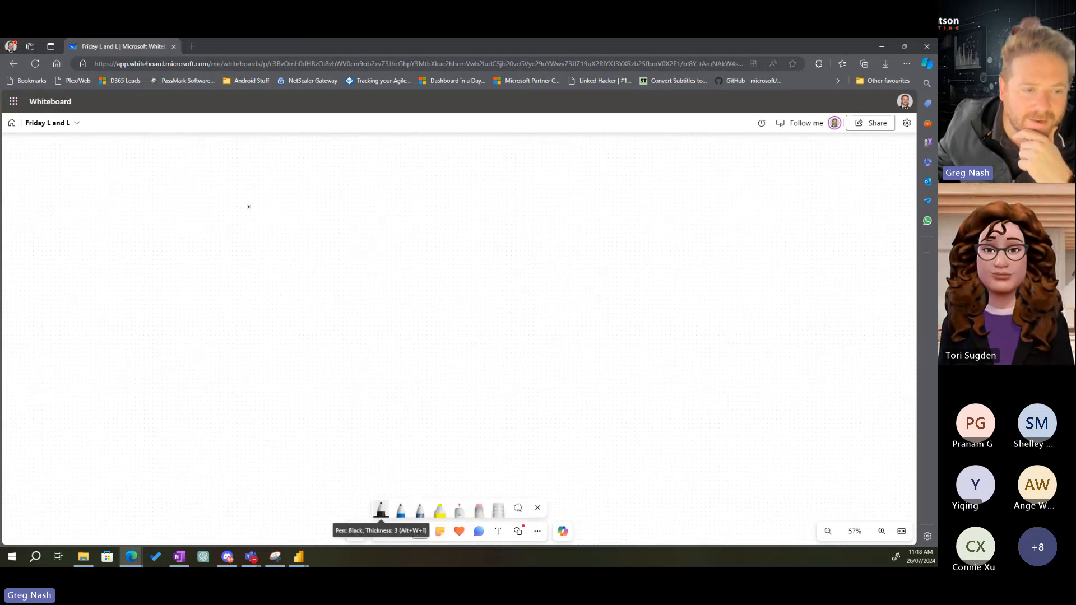
{"action": "left_click_drag", "start_coordinate": [128, 274], "coordinate": [139, 400]}
{"action": "mouse_move", "coordinate": [129, 273]}
{"action": "left_mouse_down"}
{"action": "mouse_move", "coordinate": [312, 278]}
{"action": "mouse_move", "coordinate": [142, 409]}
{"action": "left_mouse_up"}
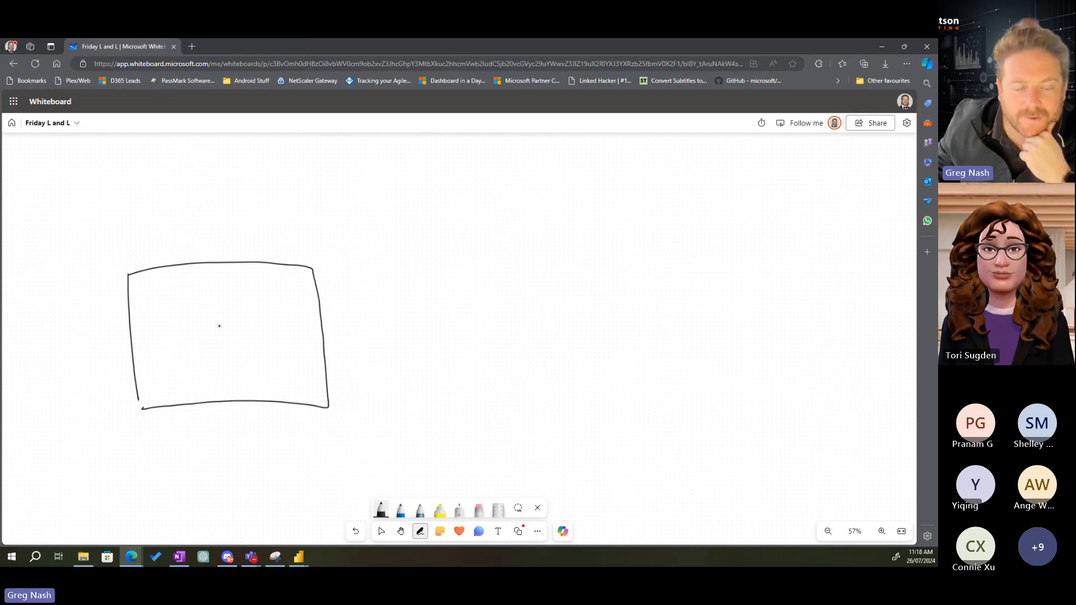
{"action": "mouse_move", "coordinate": [204, 323]}
{"action": "left_mouse_down"}
{"action": "mouse_move", "coordinate": [218, 340]}
{"action": "mouse_move", "coordinate": [219, 328]}
{"action": "mouse_move", "coordinate": [275, 339]}
{"action": "left_mouse_up"}
{"action": "left_click_drag", "start_coordinate": [208, 349], "coordinate": [278, 355]}
{"action": "mouse_move", "coordinate": [219, 302]}
{"action": "left_mouse_down"}
{"action": "mouse_move", "coordinate": [219, 317]}
{"action": "mouse_move", "coordinate": [245, 318]}
{"action": "mouse_move", "coordinate": [255, 305]}
{"action": "mouse_move", "coordinate": [261, 317]}
{"action": "left_mouse_up"}
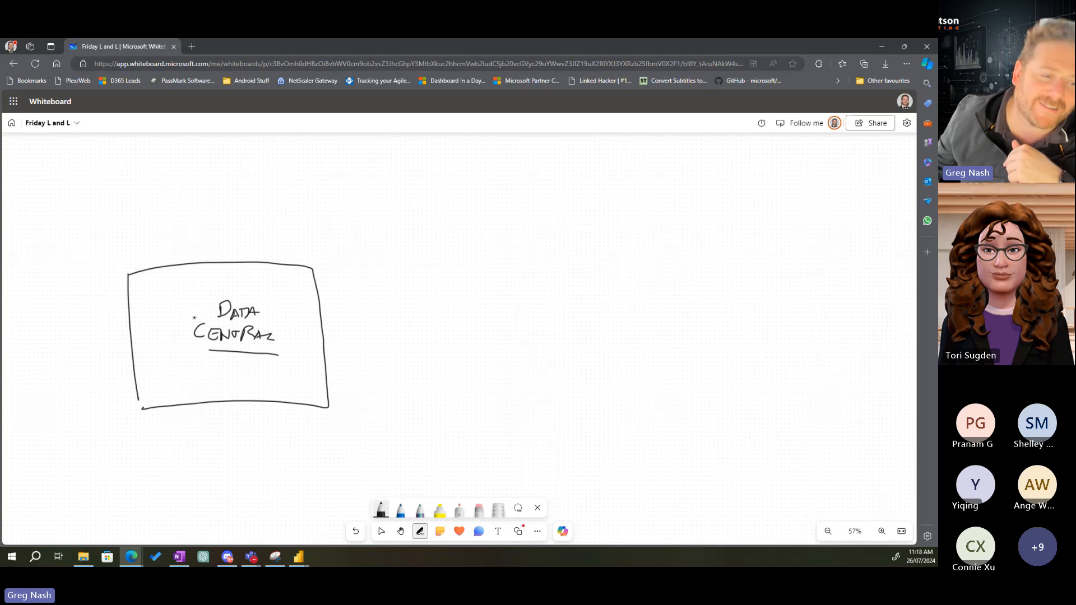
{"action": "left_click_drag", "start_coordinate": [169, 324], "coordinate": [188, 333]}
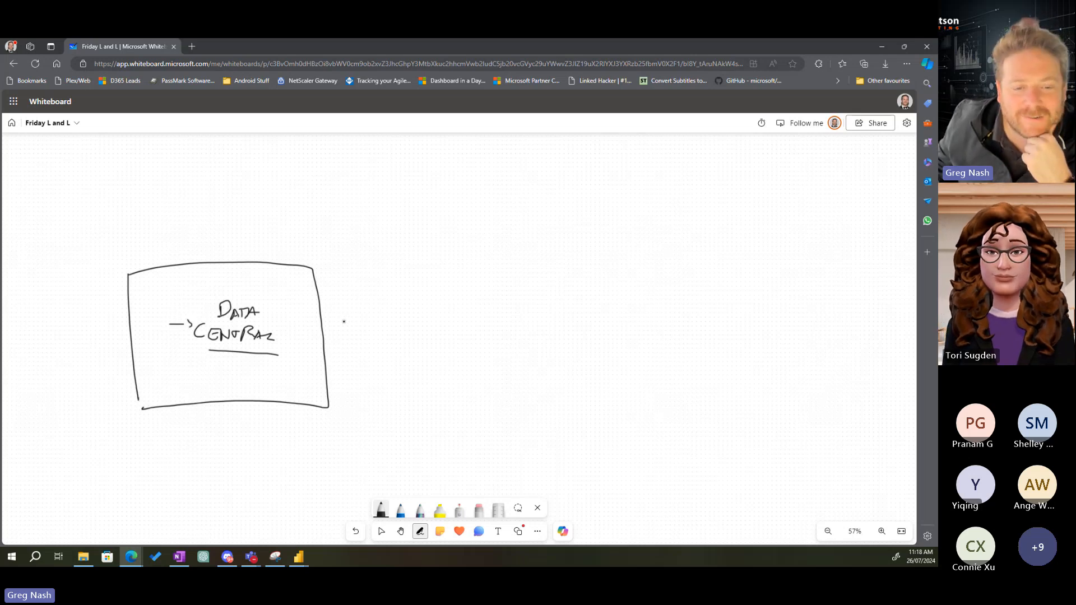
Draw a long narrow box beside the upper part of the Data Central box and write DATA STUFF inside it
{"action": "mouse_move", "coordinate": [337, 268]}
{"action": "left_mouse_down"}
{"action": "mouse_move", "coordinate": [339, 308]}
{"action": "mouse_move", "coordinate": [428, 267]}
{"action": "mouse_move", "coordinate": [541, 268]}
{"action": "left_mouse_up"}
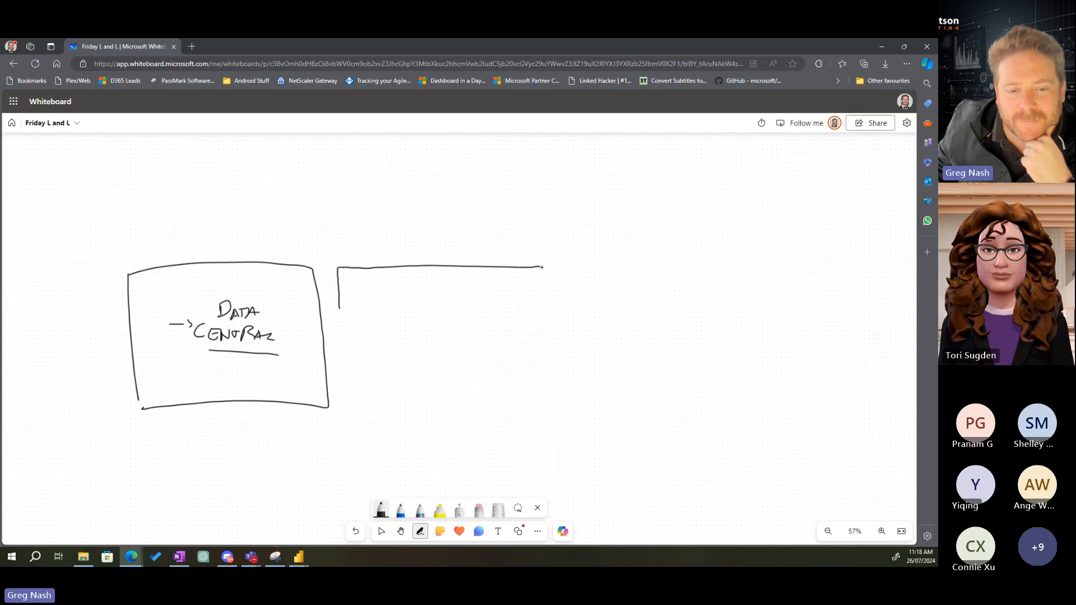
{"action": "mouse_move", "coordinate": [338, 309]}
{"action": "left_mouse_down"}
{"action": "mouse_move", "coordinate": [550, 307]}
{"action": "mouse_move", "coordinate": [535, 317]}
{"action": "left_mouse_up"}
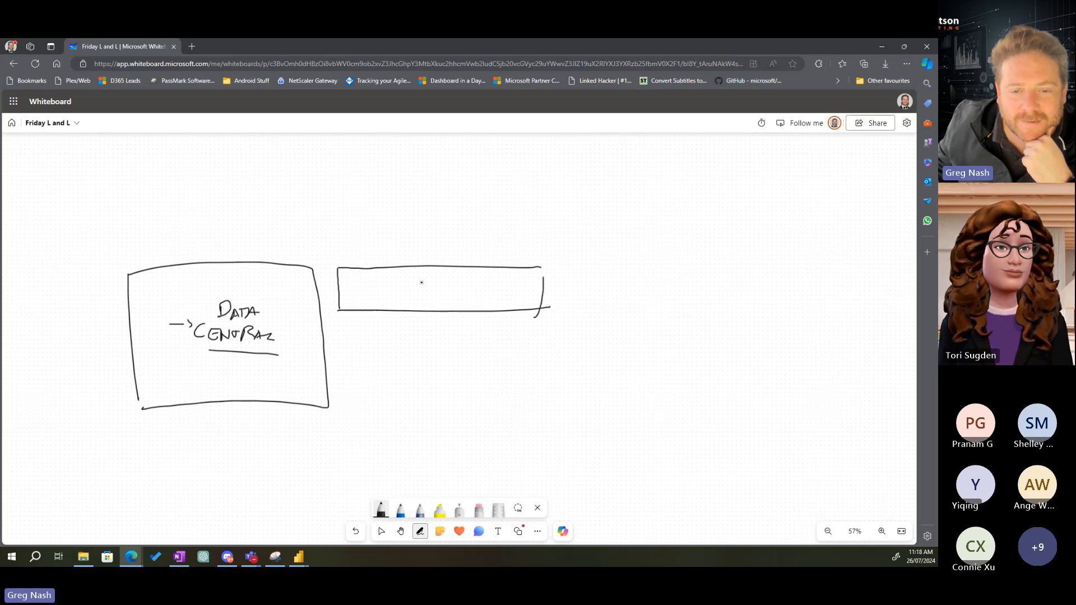
{"action": "mouse_move", "coordinate": [421, 283]}
{"action": "left_mouse_down"}
{"action": "mouse_move", "coordinate": [417, 301]}
{"action": "mouse_move", "coordinate": [448, 287]}
{"action": "left_mouse_up"}
{"action": "mouse_move", "coordinate": [446, 297]}
{"action": "left_mouse_down"}
{"action": "mouse_move", "coordinate": [448, 287]}
{"action": "mouse_move", "coordinate": [463, 301]}
{"action": "mouse_move", "coordinate": [483, 289]}
{"action": "mouse_move", "coordinate": [488, 301]}
{"action": "left_mouse_up"}
{"action": "left_click_drag", "start_coordinate": [487, 289], "coordinate": [498, 293]}
{"action": "mouse_move", "coordinate": [498, 287]}
{"action": "left_mouse_down"}
{"action": "mouse_move", "coordinate": [498, 299]}
{"action": "mouse_move", "coordinate": [507, 288]}
{"action": "left_mouse_up"}
{"action": "left_click_drag", "start_coordinate": [497, 293], "coordinate": [504, 293]}
Draw two more long boxes beneath the Data Stuff box and label the three boxes F, HR and OP
{"action": "mouse_move", "coordinate": [348, 327]}
{"action": "left_mouse_down"}
{"action": "mouse_move", "coordinate": [353, 351]}
{"action": "mouse_move", "coordinate": [512, 359]}
{"action": "mouse_move", "coordinate": [553, 333]}
{"action": "mouse_move", "coordinate": [506, 359]}
{"action": "left_mouse_up"}
{"action": "mouse_move", "coordinate": [351, 279]}
{"action": "left_mouse_down"}
{"action": "mouse_move", "coordinate": [354, 293]}
{"action": "mouse_move", "coordinate": [365, 278]}
{"action": "mouse_move", "coordinate": [377, 286]}
{"action": "left_mouse_up"}
{"action": "left_click_drag", "start_coordinate": [361, 335], "coordinate": [367, 337]}
{"action": "left_click_drag", "start_coordinate": [367, 334], "coordinate": [372, 344]}
{"action": "mouse_move", "coordinate": [372, 335]}
{"action": "left_mouse_down"}
{"action": "mouse_move", "coordinate": [385, 358]}
{"action": "mouse_move", "coordinate": [345, 408]}
{"action": "mouse_move", "coordinate": [571, 374]}
{"action": "left_mouse_up"}
{"action": "left_click_drag", "start_coordinate": [349, 412], "coordinate": [603, 418]}
{"action": "left_click_drag", "start_coordinate": [574, 377], "coordinate": [562, 415]}
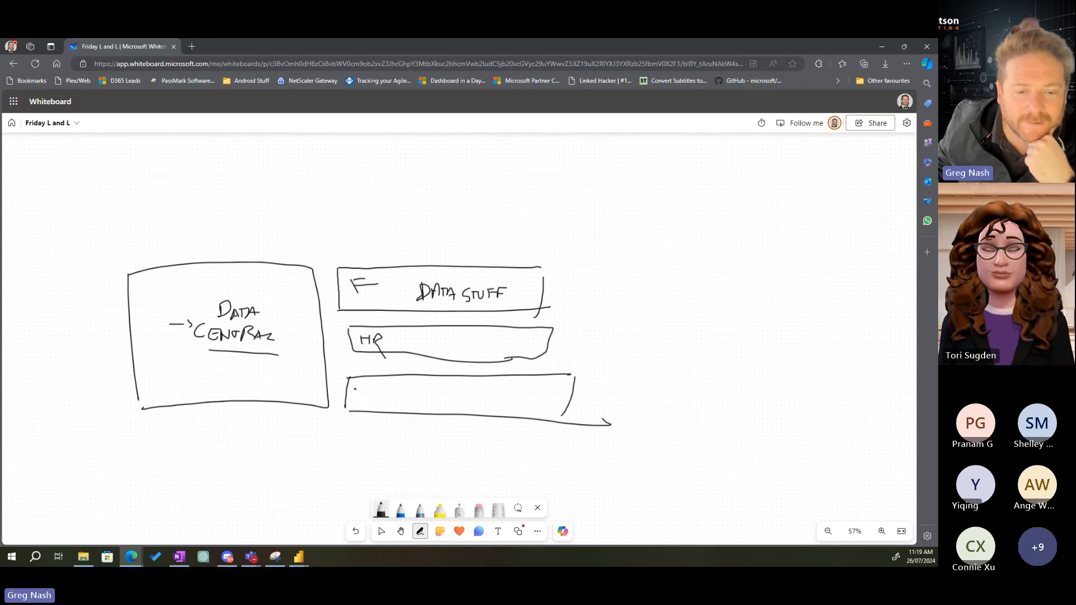
{"action": "mouse_move", "coordinate": [355, 388]}
{"action": "left_mouse_down"}
{"action": "mouse_move", "coordinate": [361, 403]}
{"action": "mouse_move", "coordinate": [369, 388]}
{"action": "left_mouse_up"}
{"action": "left_click_drag", "start_coordinate": [374, 388], "coordinate": [374, 398]}
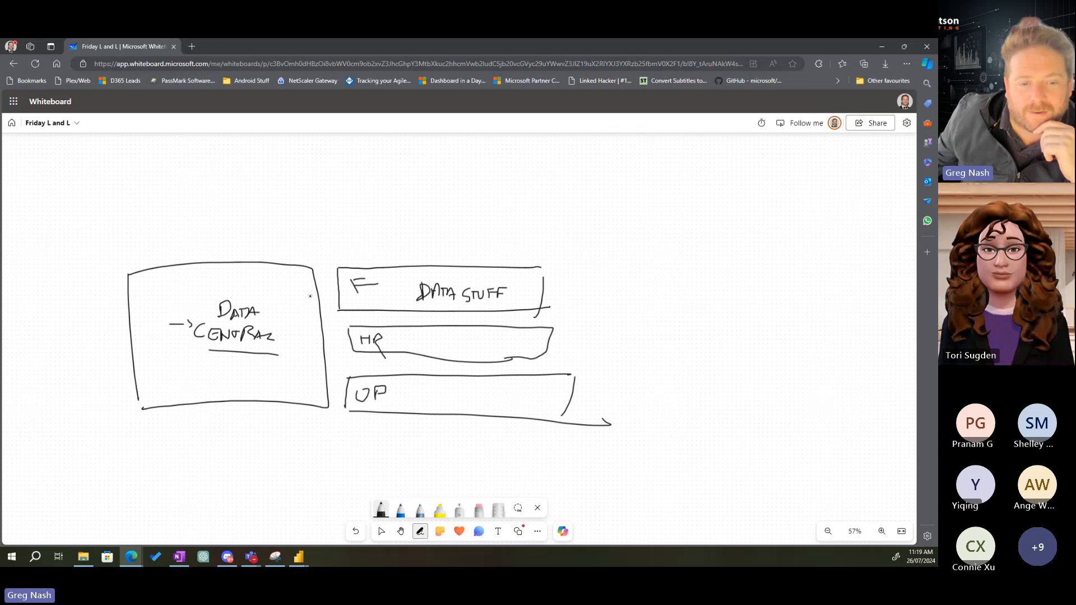
Add small boxes B, S and G inside Data Central and draw arrows leading to small boxes in the F box
{"action": "mouse_move", "coordinate": [189, 289]}
{"action": "left_mouse_down"}
{"action": "mouse_move", "coordinate": [260, 292]}
{"action": "mouse_move", "coordinate": [266, 275]}
{"action": "mouse_move", "coordinate": [256, 294]}
{"action": "left_mouse_up"}
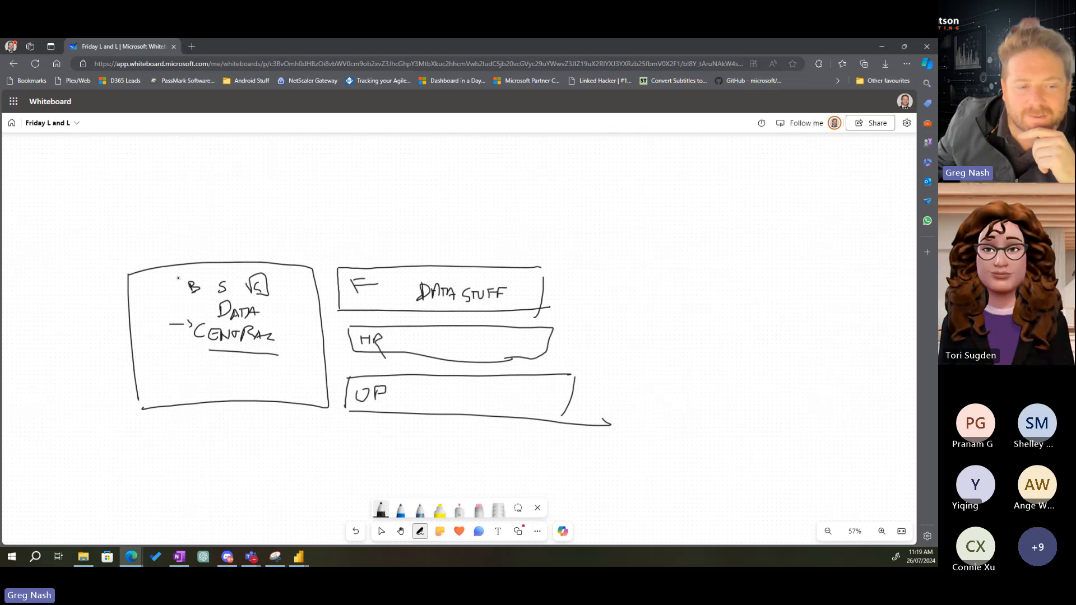
{"action": "mouse_move", "coordinate": [181, 279]}
{"action": "left_mouse_down"}
{"action": "mouse_move", "coordinate": [203, 273]}
{"action": "mouse_move", "coordinate": [190, 296]}
{"action": "mouse_move", "coordinate": [235, 300]}
{"action": "mouse_move", "coordinate": [212, 275]}
{"action": "mouse_move", "coordinate": [371, 264]}
{"action": "mouse_move", "coordinate": [392, 295]}
{"action": "mouse_move", "coordinate": [407, 280]}
{"action": "mouse_move", "coordinate": [405, 296]}
{"action": "mouse_move", "coordinate": [446, 276]}
{"action": "mouse_move", "coordinate": [464, 285]}
{"action": "left_mouse_up"}
{"action": "left_click_drag", "start_coordinate": [463, 277], "coordinate": [474, 280]}
{"action": "mouse_move", "coordinate": [337, 226]}
{"action": "left_mouse_down"}
{"action": "mouse_move", "coordinate": [354, 268]}
{"action": "mouse_move", "coordinate": [402, 275]}
{"action": "left_mouse_up"}
{"action": "left_click_drag", "start_coordinate": [397, 270], "coordinate": [392, 281]}
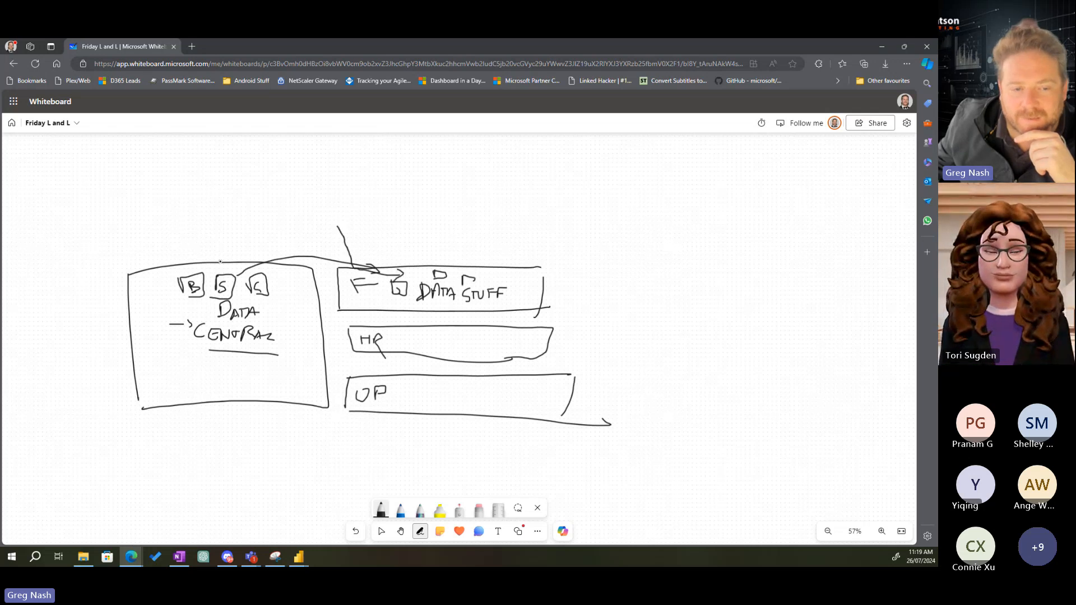
Draw a database container with an arrow into the B box, plus three more arrows entering the left side of Data Central
{"action": "left_click_drag", "start_coordinate": [171, 210], "coordinate": [175, 238]}
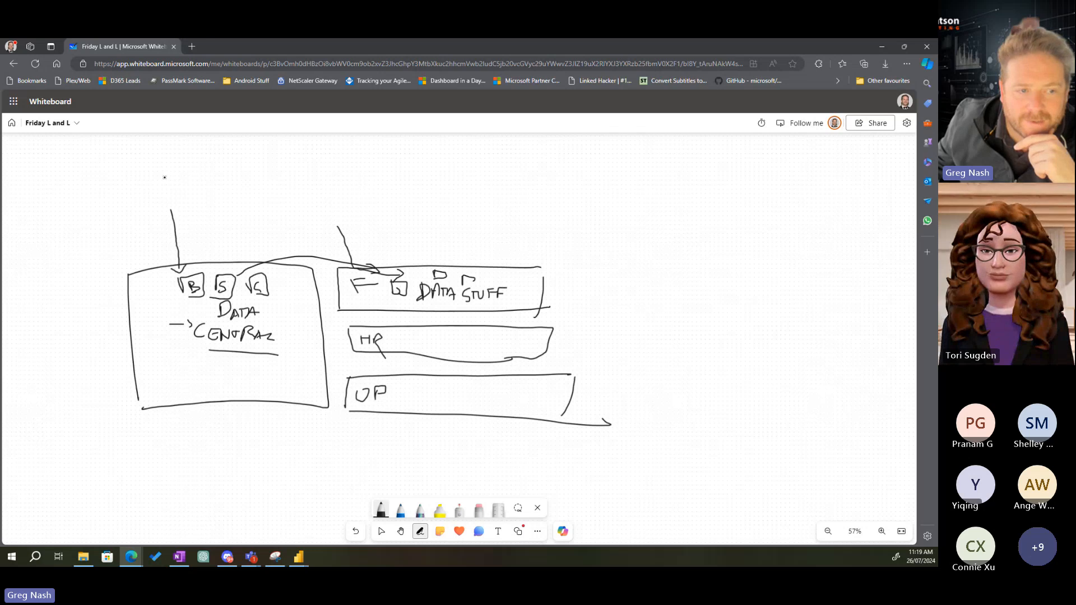
{"action": "mouse_move", "coordinate": [165, 177]}
{"action": "left_mouse_down"}
{"action": "mouse_move", "coordinate": [149, 185]}
{"action": "mouse_move", "coordinate": [150, 206]}
{"action": "mouse_move", "coordinate": [175, 198]}
{"action": "left_mouse_up"}
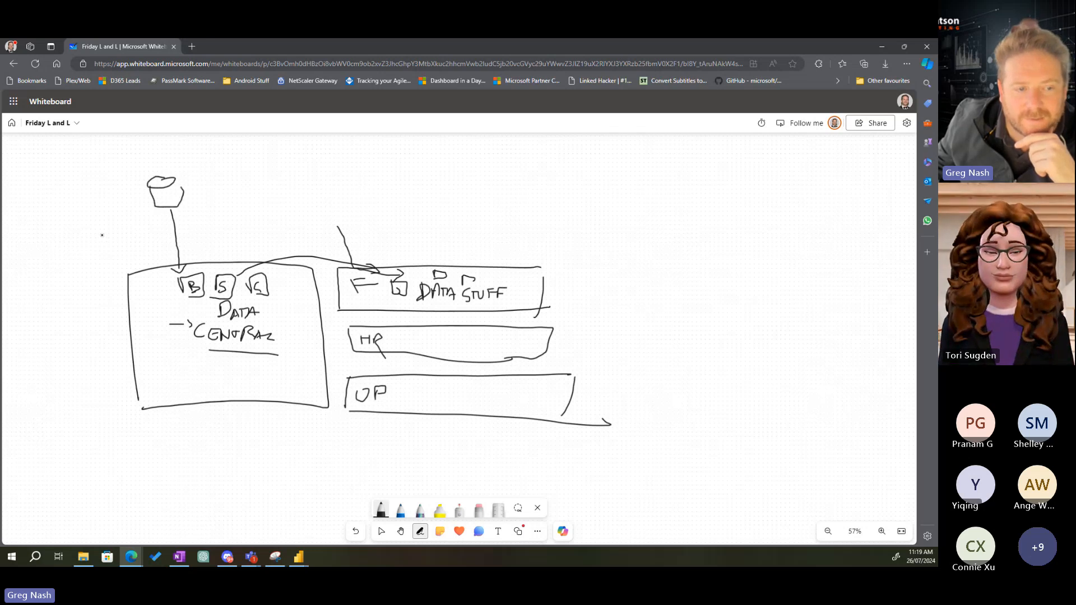
{"action": "mouse_move", "coordinate": [99, 231]}
{"action": "left_mouse_down"}
{"action": "mouse_move", "coordinate": [160, 280]}
{"action": "mouse_move", "coordinate": [141, 281]}
{"action": "left_mouse_up"}
{"action": "left_click_drag", "start_coordinate": [76, 324], "coordinate": [151, 333]}
{"action": "mouse_move", "coordinate": [112, 390]}
{"action": "left_mouse_down"}
{"action": "mouse_move", "coordinate": [149, 376]}
{"action": "mouse_move", "coordinate": [139, 400]}
{"action": "left_mouse_up"}
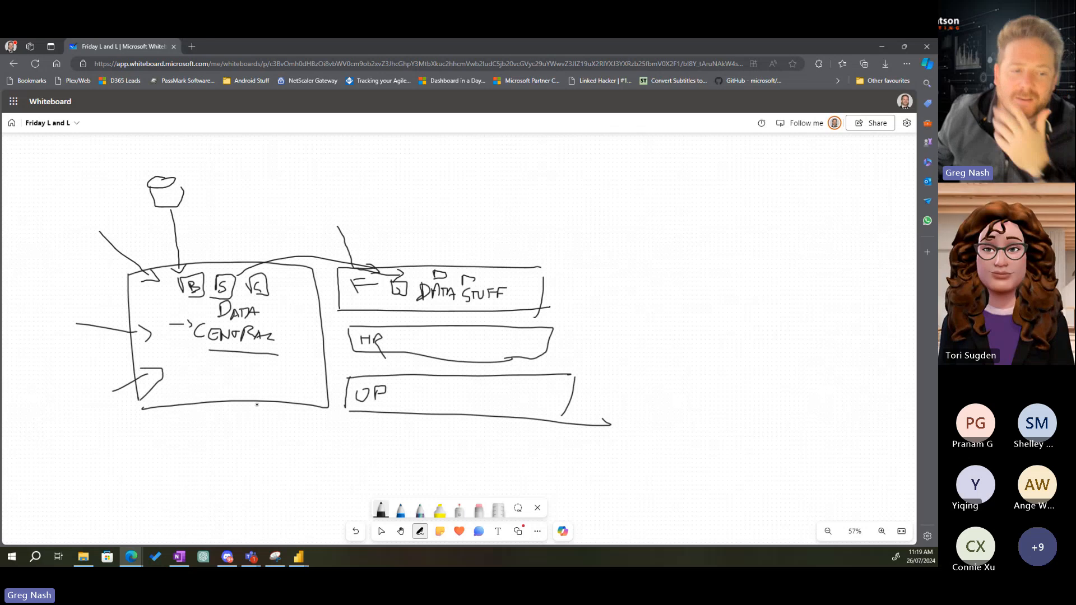
Write a circled DW below the Data Central box, and mark the F box with an incoming arrow and PBI above it
{"action": "left_click_drag", "start_coordinate": [213, 429], "coordinate": [211, 454]}
{"action": "mouse_move", "coordinate": [212, 433]}
{"action": "left_mouse_down"}
{"action": "mouse_move", "coordinate": [233, 440]}
{"action": "mouse_move", "coordinate": [212, 453]}
{"action": "mouse_move", "coordinate": [246, 452]}
{"action": "mouse_move", "coordinate": [258, 432]}
{"action": "mouse_move", "coordinate": [236, 486]}
{"action": "mouse_move", "coordinate": [195, 417]}
{"action": "left_mouse_up"}
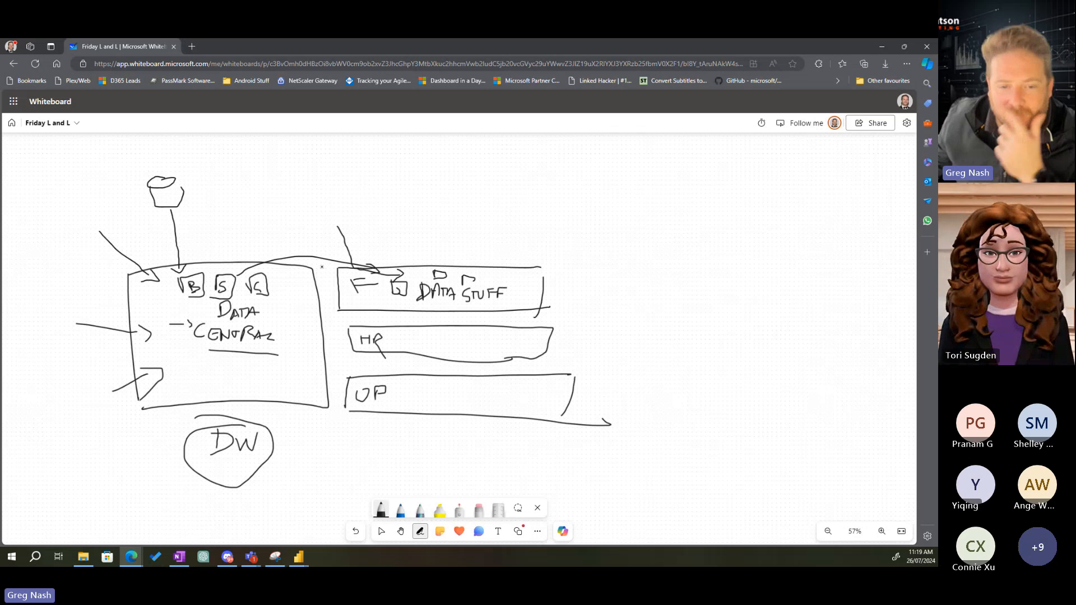
{"action": "mouse_move", "coordinate": [307, 294]}
{"action": "left_mouse_down"}
{"action": "mouse_move", "coordinate": [352, 290]}
{"action": "mouse_move", "coordinate": [345, 298]}
{"action": "left_mouse_up"}
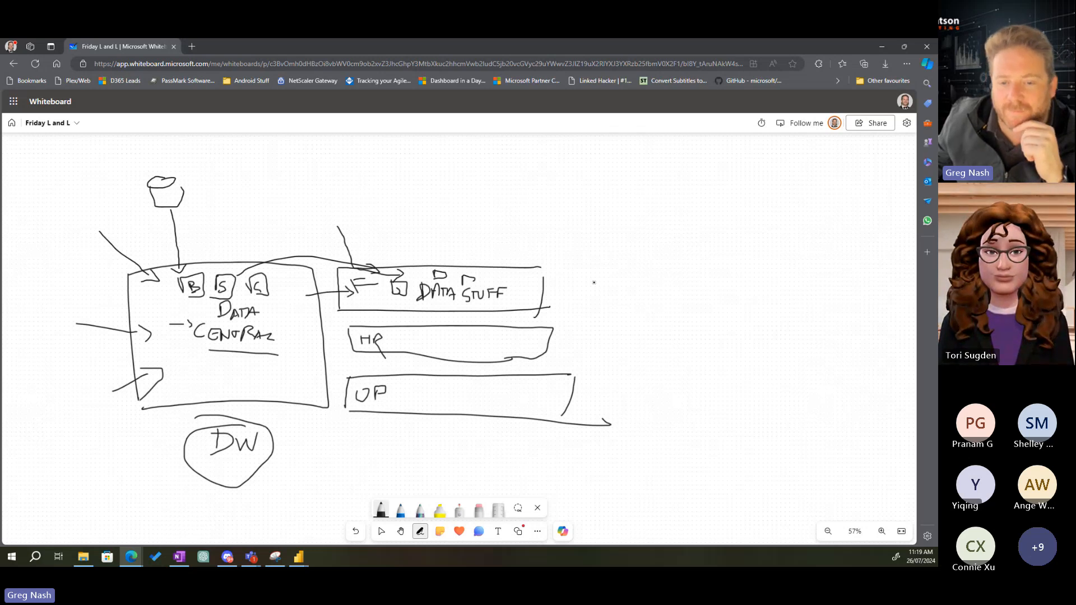
{"action": "left_click_drag", "start_coordinate": [421, 246], "coordinate": [421, 263]}
{"action": "left_click_drag", "start_coordinate": [420, 246], "coordinate": [448, 265]}
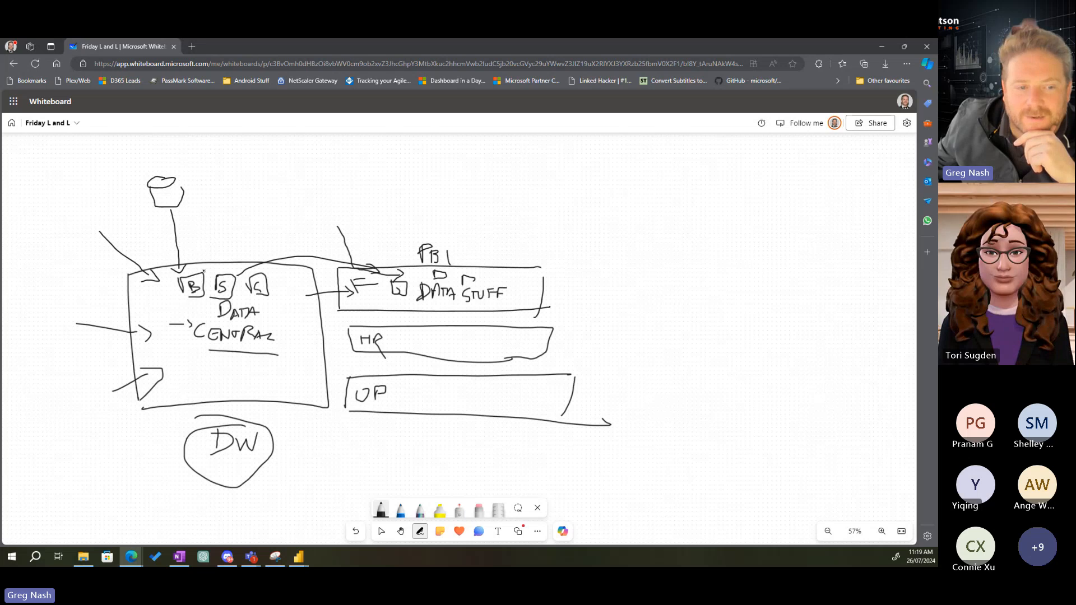
{"action": "mouse_move", "coordinate": [206, 224]}
{"action": "left_mouse_down"}
{"action": "mouse_move", "coordinate": [208, 243]}
{"action": "mouse_move", "coordinate": [228, 225]}
{"action": "mouse_move", "coordinate": [230, 244]}
{"action": "mouse_move", "coordinate": [263, 212]}
{"action": "mouse_move", "coordinate": [191, 255]}
{"action": "left_mouse_up"}
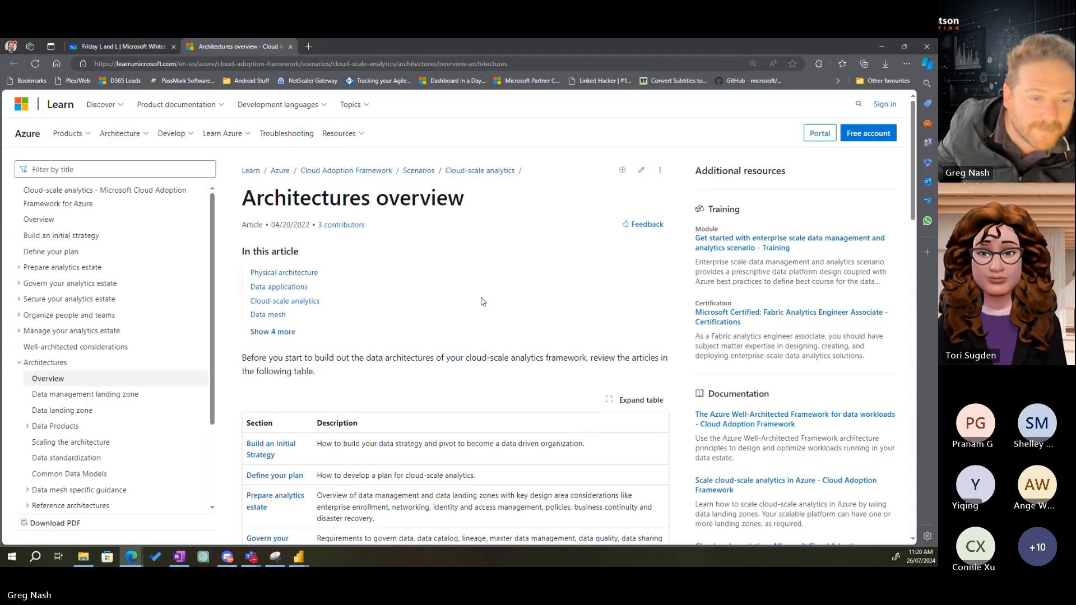
Examine the architectures, goals and implementation guidance in Microsoft Learn's Cloud-scale analytics documentation, and open its Overview article
{"action": "scroll", "coordinate": [504, 297], "scroll_direction": "down", "scroll_amount": 10}
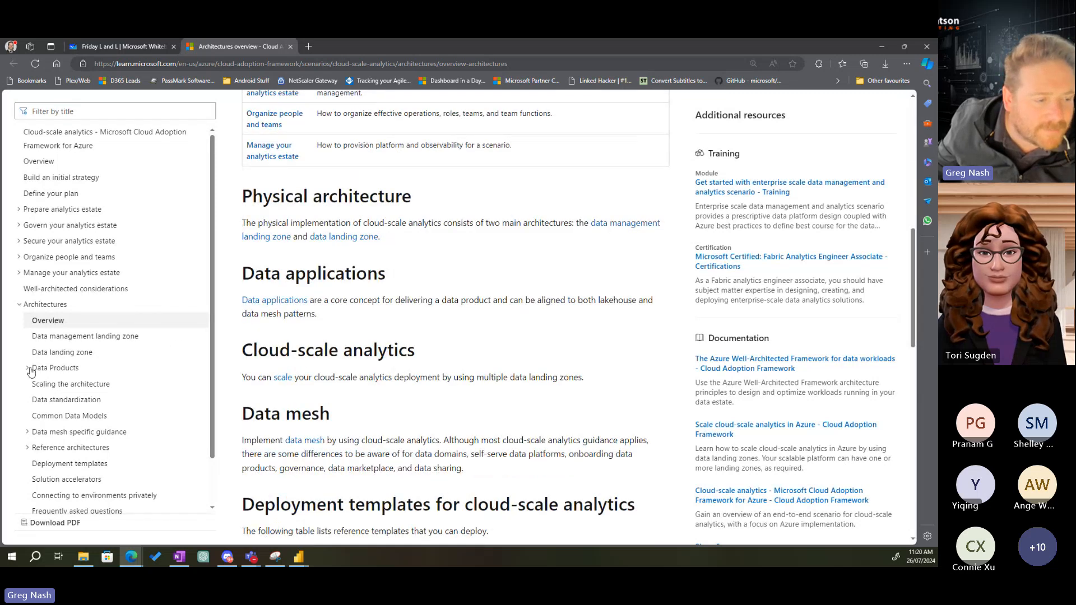
{"action": "left_click", "coordinate": [80, 148]}
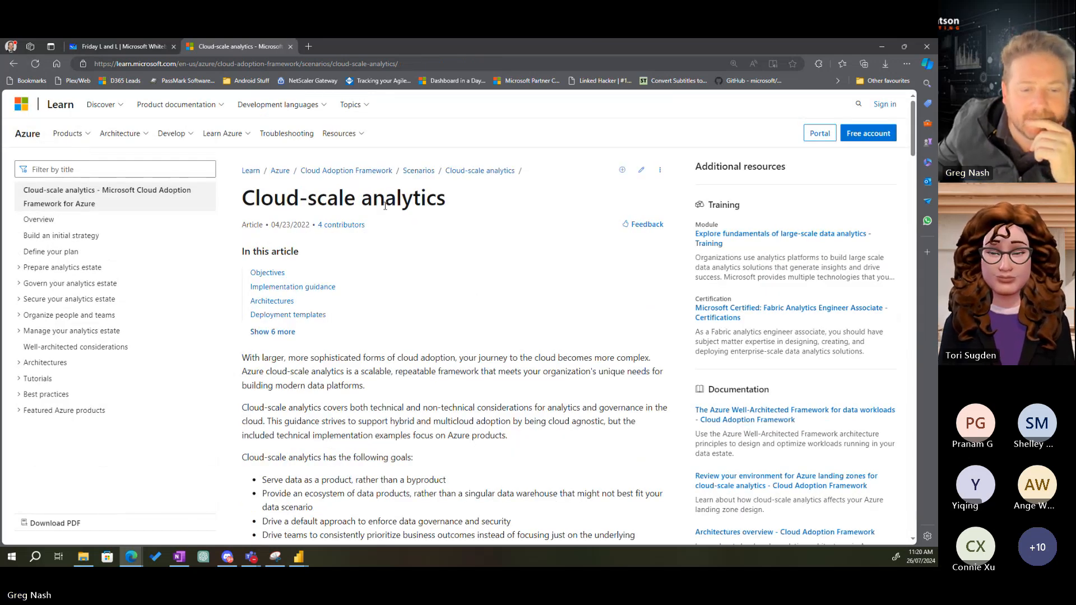
{"action": "scroll", "coordinate": [385, 206], "scroll_direction": "down", "scroll_amount": 4}
{"action": "left_click_drag", "start_coordinate": [267, 235], "coordinate": [447, 236]}
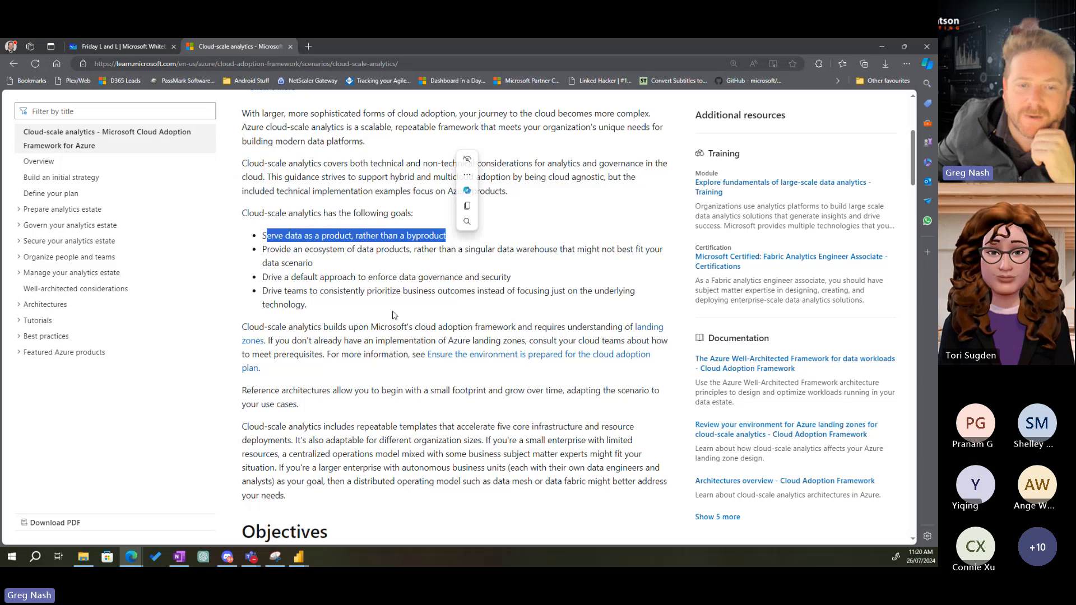
{"action": "left_click_drag", "start_coordinate": [275, 249], "coordinate": [481, 249]}
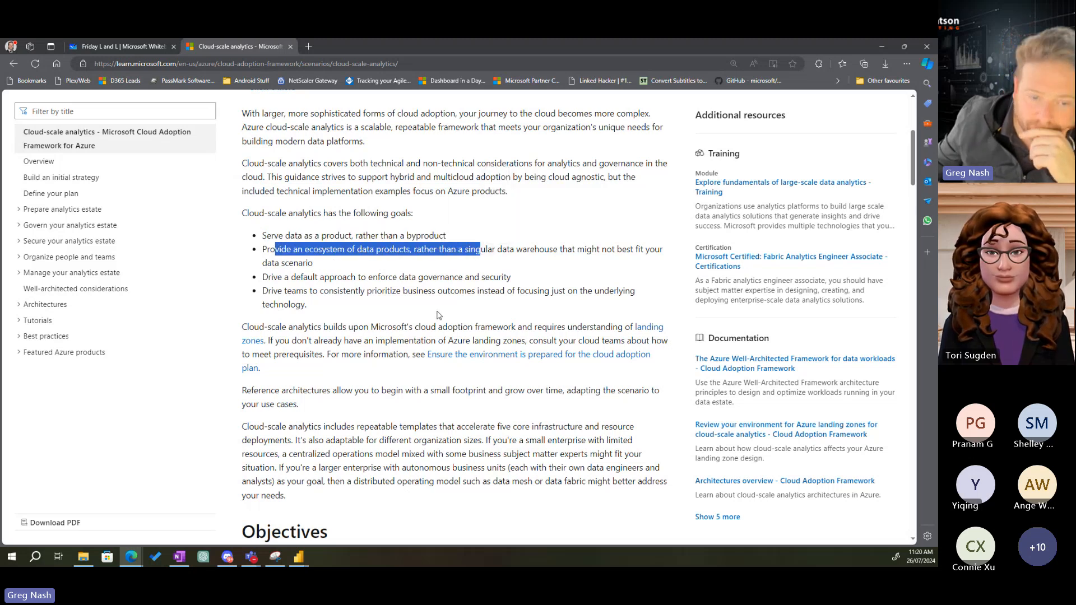
{"action": "scroll", "coordinate": [562, 296], "scroll_direction": "down", "scroll_amount": 6}
{"action": "scroll", "coordinate": [562, 296], "scroll_direction": "down", "scroll_amount": 5}
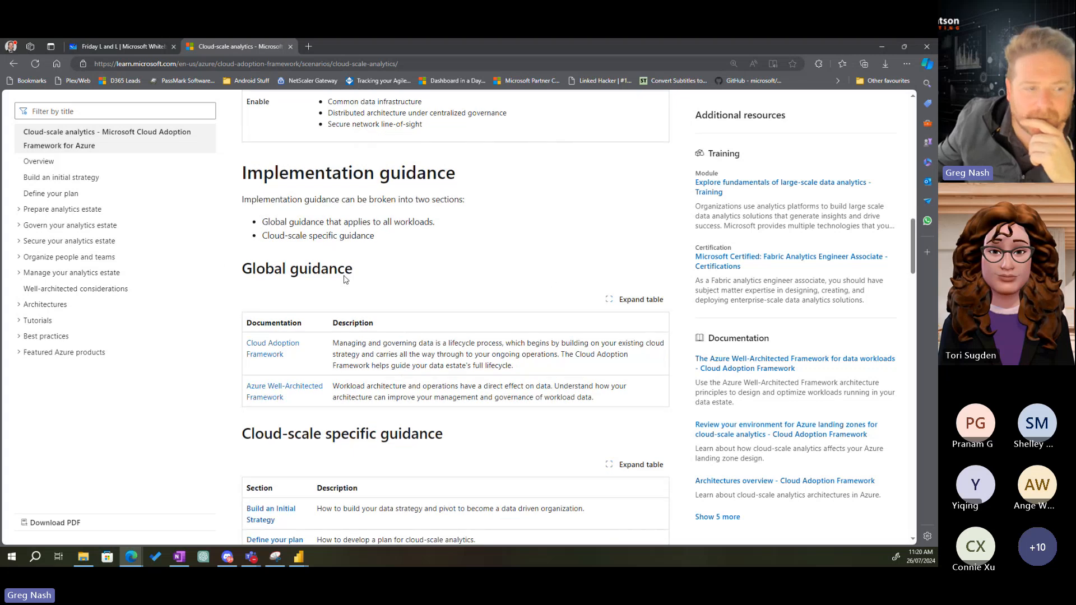
{"action": "left_click", "coordinate": [58, 176]}
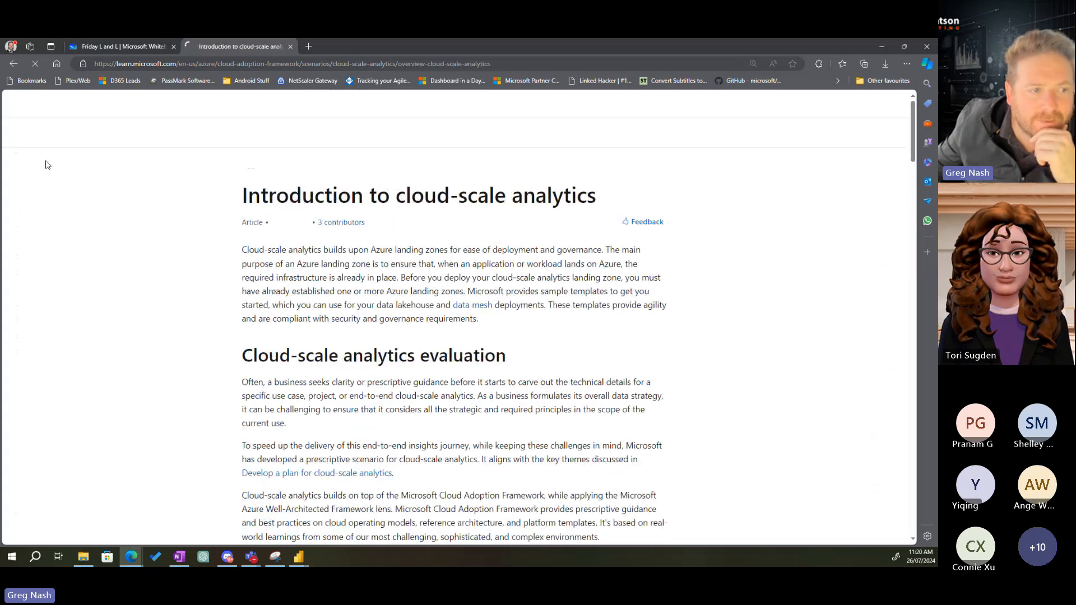
Skim the cloud-scale analytics Overview article and the Build an initial strategy article, including its data strategy diagram
{"action": "scroll", "coordinate": [591, 332], "scroll_direction": "down", "scroll_amount": 3}
{"action": "scroll", "coordinate": [591, 332], "scroll_direction": "down", "scroll_amount": 4}
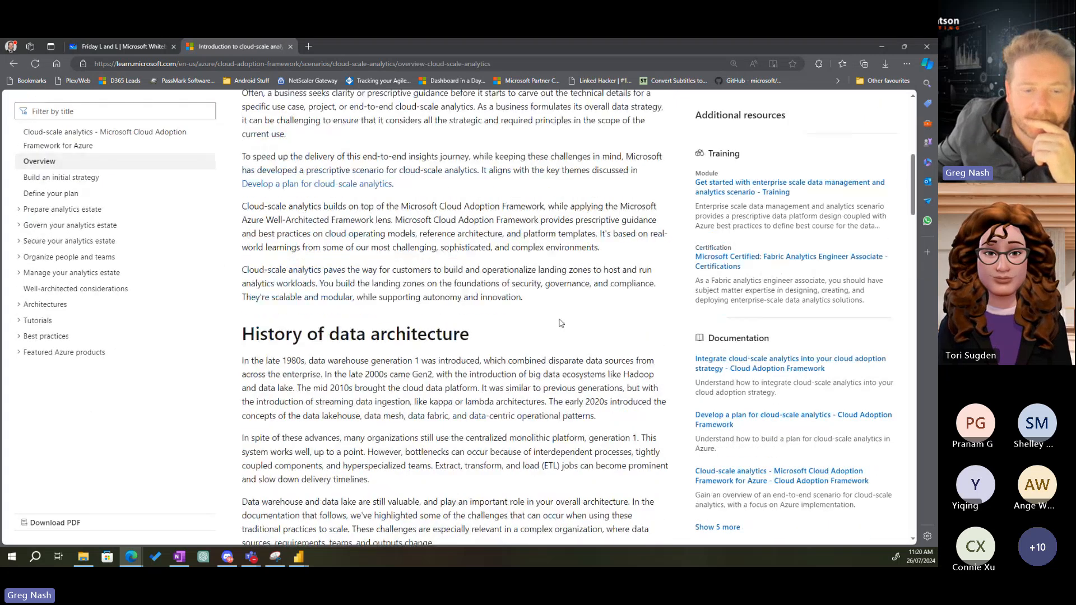
{"action": "scroll", "coordinate": [560, 323], "scroll_direction": "down", "scroll_amount": 20}
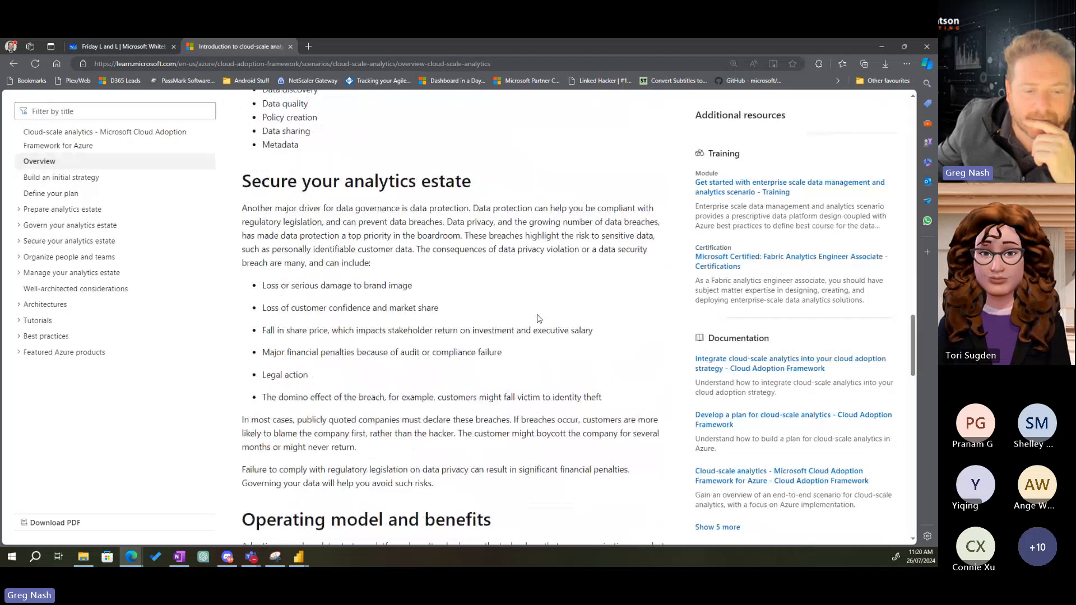
{"action": "scroll", "coordinate": [538, 319], "scroll_direction": "down", "scroll_amount": 8}
{"action": "left_click", "coordinate": [37, 180]}
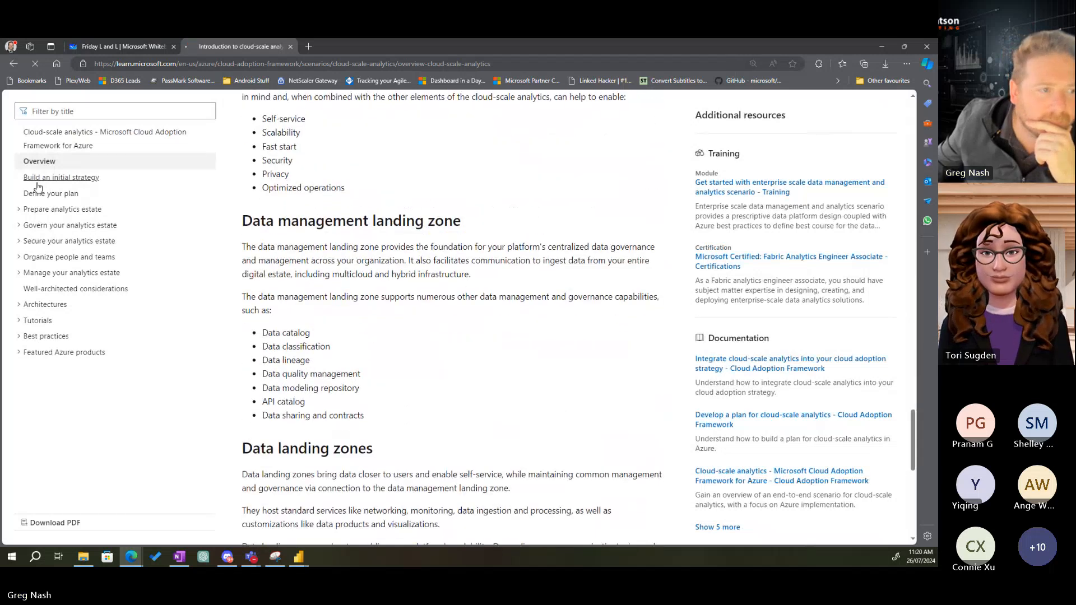
{"action": "scroll", "coordinate": [567, 321], "scroll_direction": "down", "scroll_amount": 10}
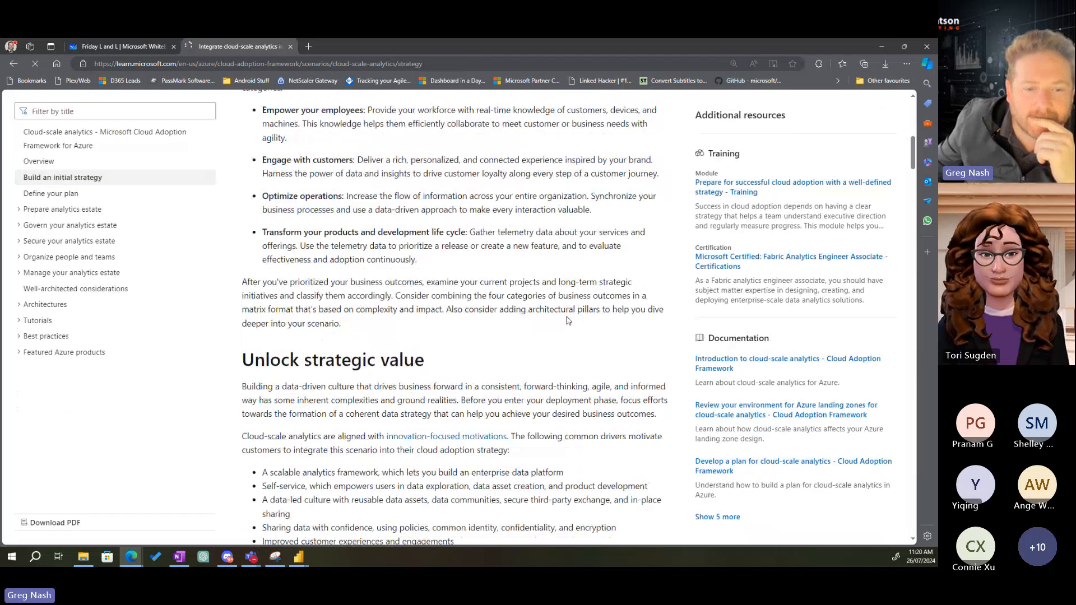
{"action": "scroll", "coordinate": [568, 320], "scroll_direction": "down", "scroll_amount": 8}
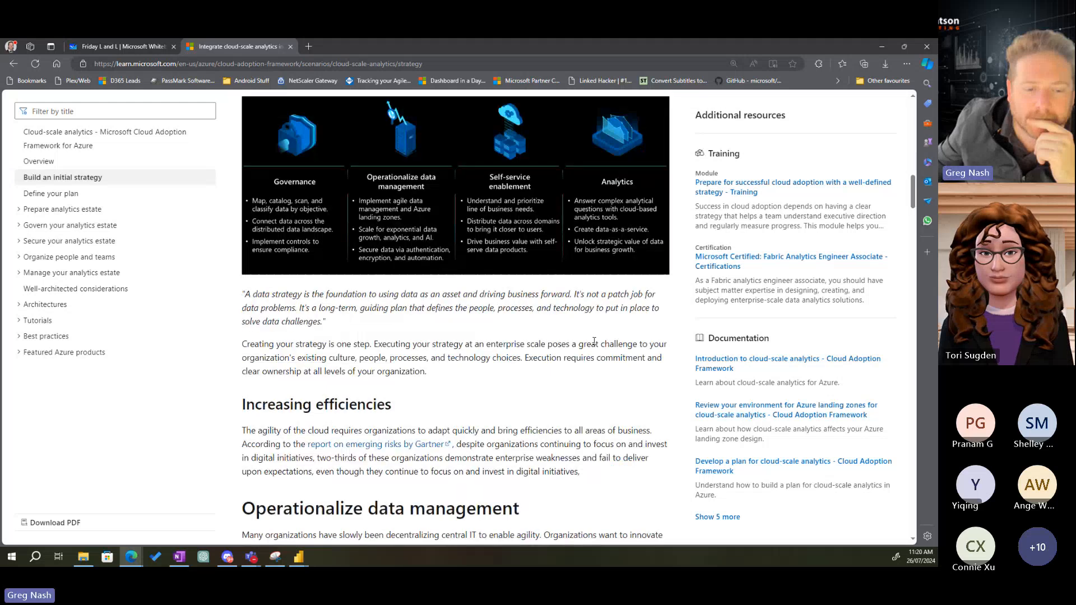
{"action": "scroll", "coordinate": [594, 341], "scroll_direction": "down", "scroll_amount": 5}
Open the Define your plan article and review its strategic initiatives, workload identification and skilling plan sections
{"action": "left_click", "coordinate": [56, 194]}
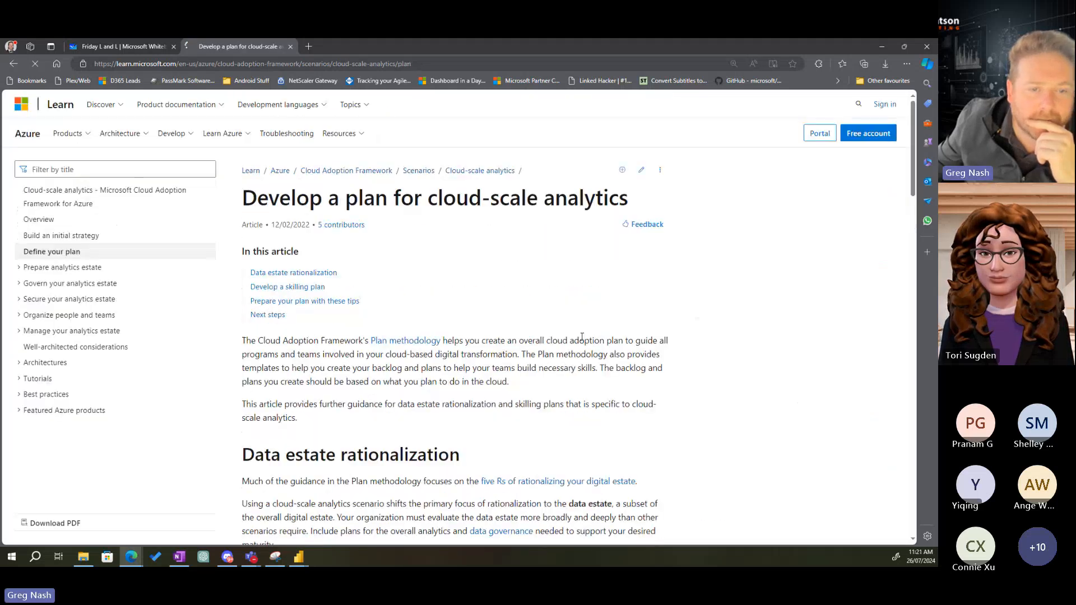
{"action": "scroll", "coordinate": [581, 337], "scroll_direction": "down", "scroll_amount": 7}
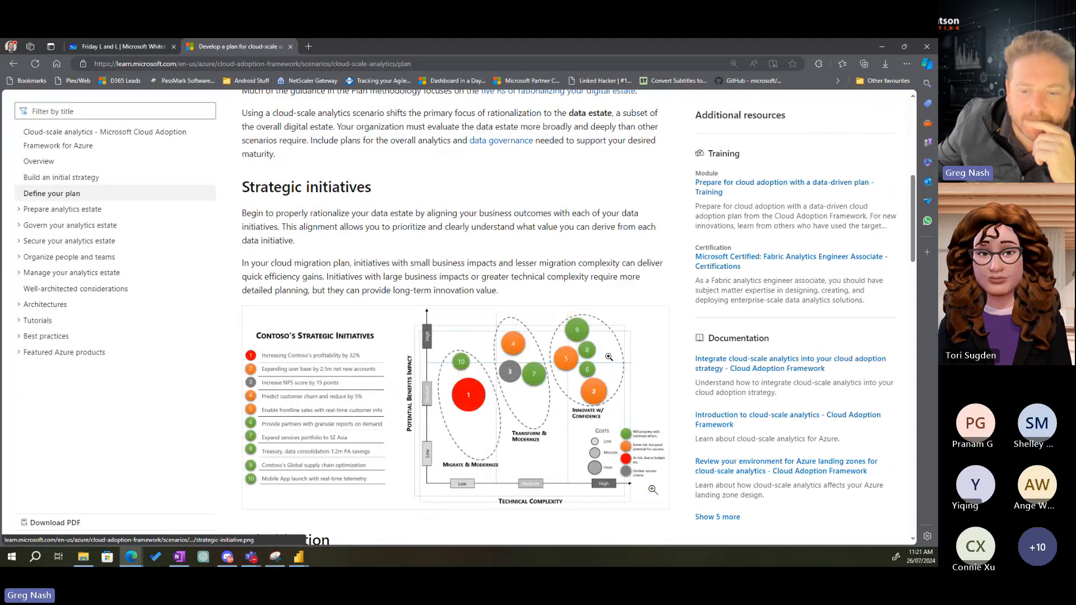
{"action": "scroll", "coordinate": [609, 357], "scroll_direction": "down", "scroll_amount": 10}
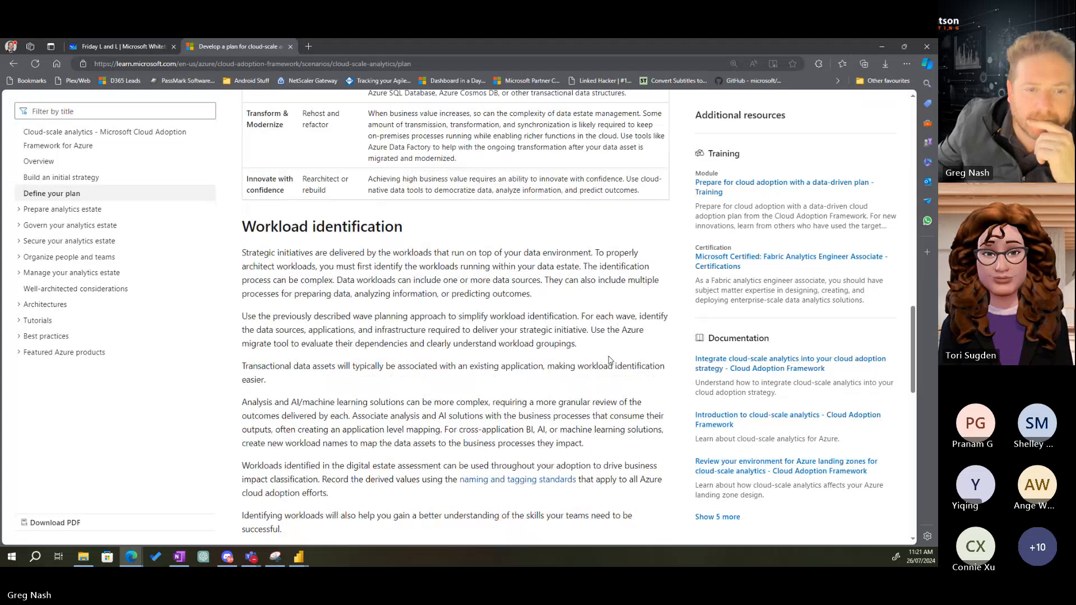
{"action": "scroll", "coordinate": [608, 357], "scroll_direction": "down", "scroll_amount": 7}
Open Azure landing zones under Prepare analytics estate, examine its data management and data landing zone diagrams, and expand Design area considerations
{"action": "left_click", "coordinate": [21, 210]}
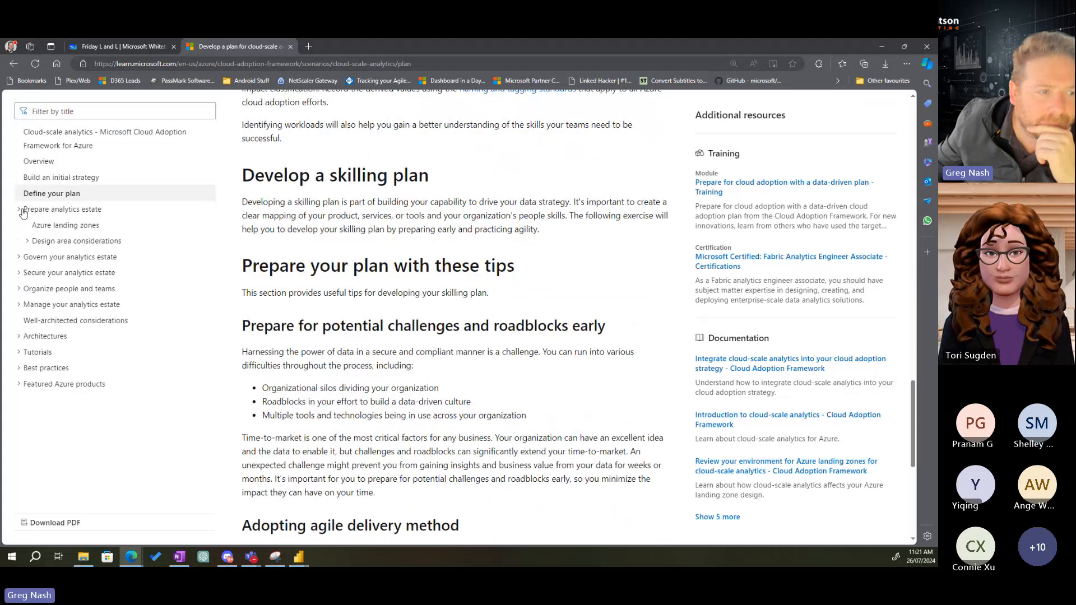
{"action": "left_click", "coordinate": [62, 225]}
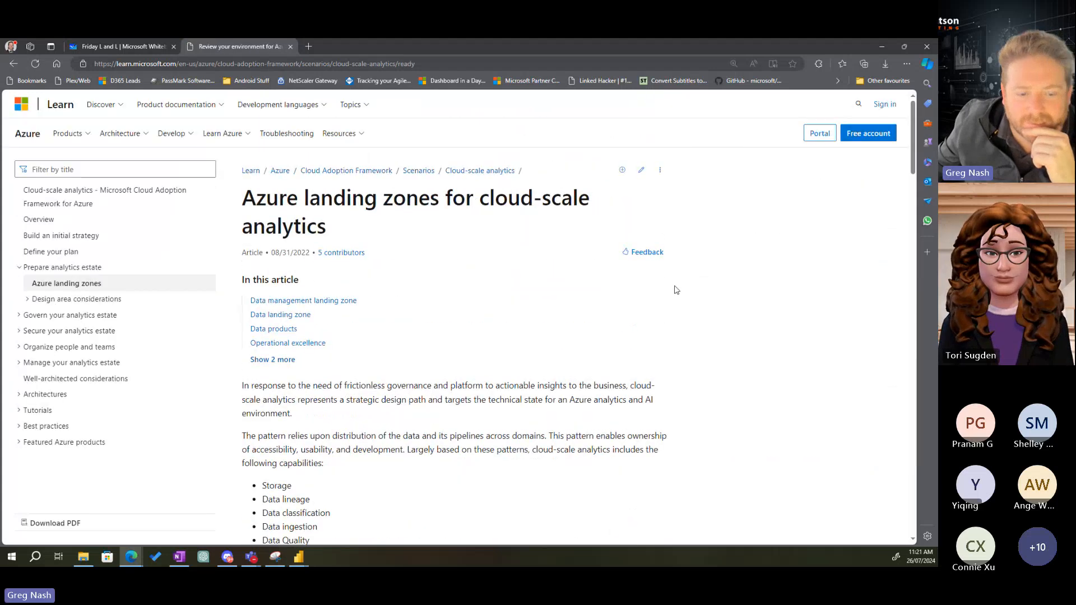
{"action": "scroll", "coordinate": [533, 312], "scroll_direction": "down", "scroll_amount": 12}
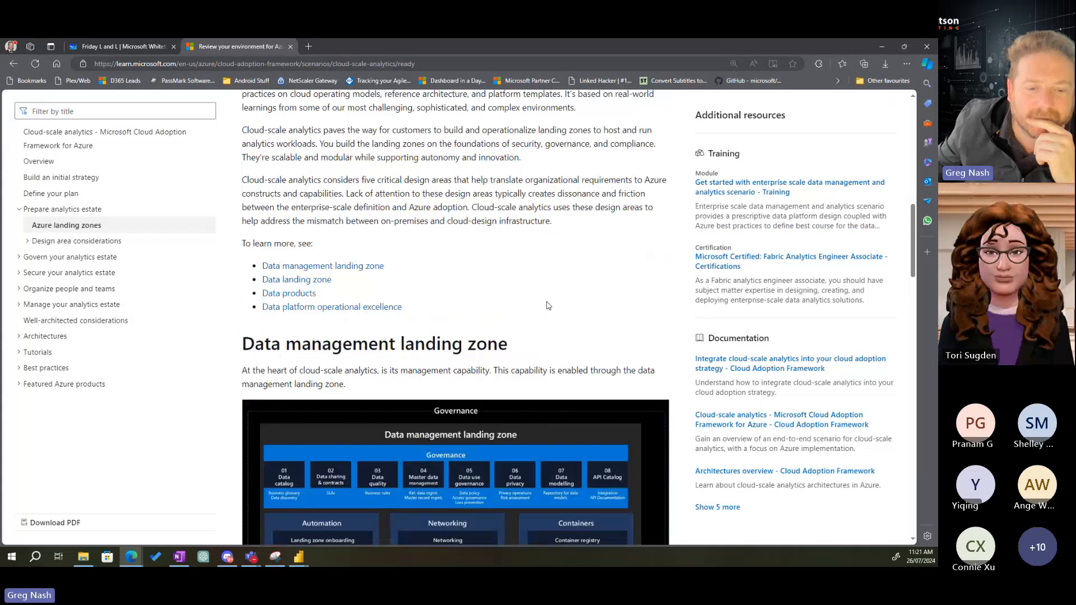
{"action": "scroll", "coordinate": [548, 305], "scroll_direction": "down", "scroll_amount": 8}
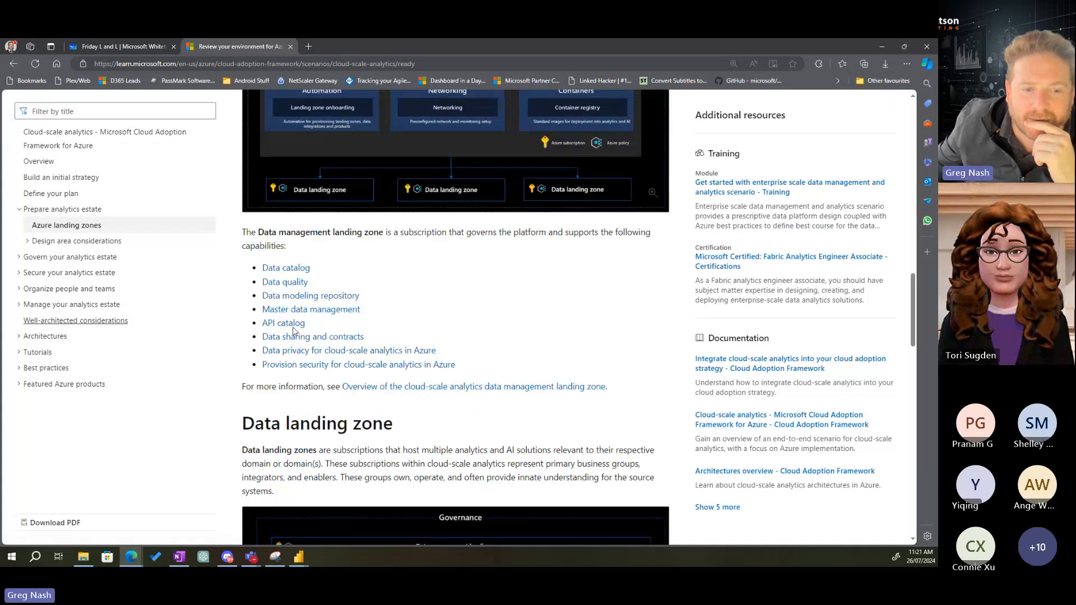
{"action": "scroll", "coordinate": [540, 270], "scroll_direction": "down", "scroll_amount": 4}
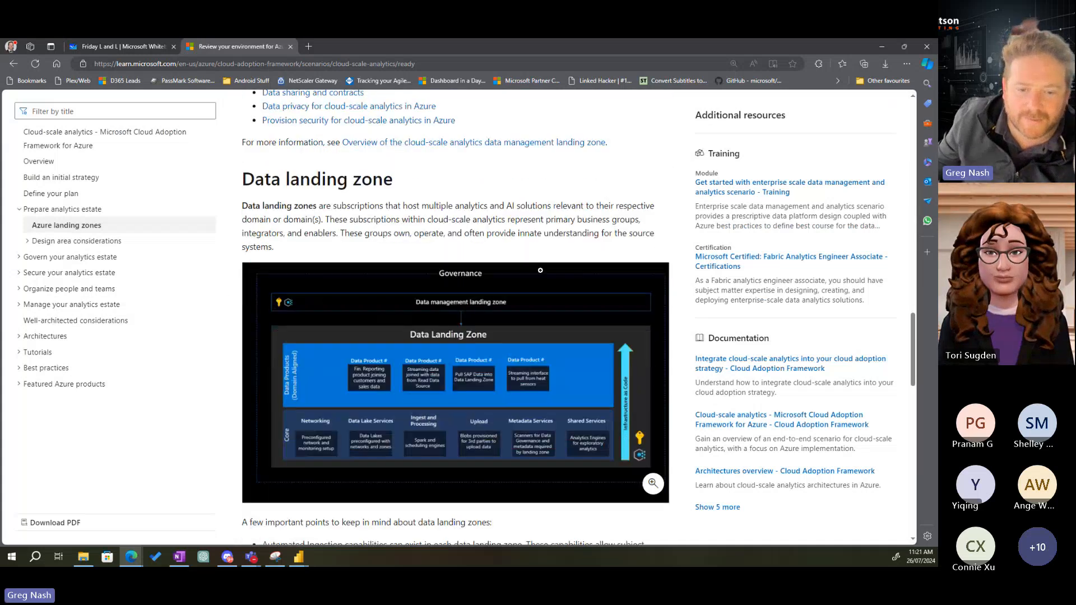
{"action": "scroll", "coordinate": [540, 270], "scroll_direction": "down", "scroll_amount": 3}
{"action": "scroll", "coordinate": [537, 258], "scroll_direction": "down", "scroll_amount": 4}
{"action": "scroll", "coordinate": [535, 247], "scroll_direction": "up", "scroll_amount": 5}
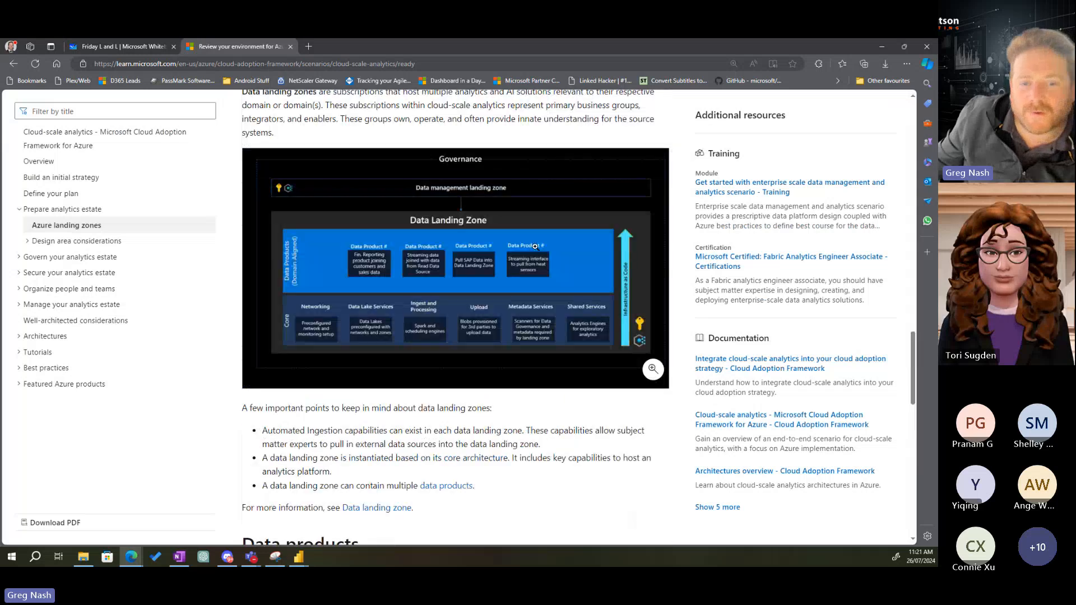
{"action": "scroll", "coordinate": [393, 267], "scroll_direction": "up", "scroll_amount": 4}
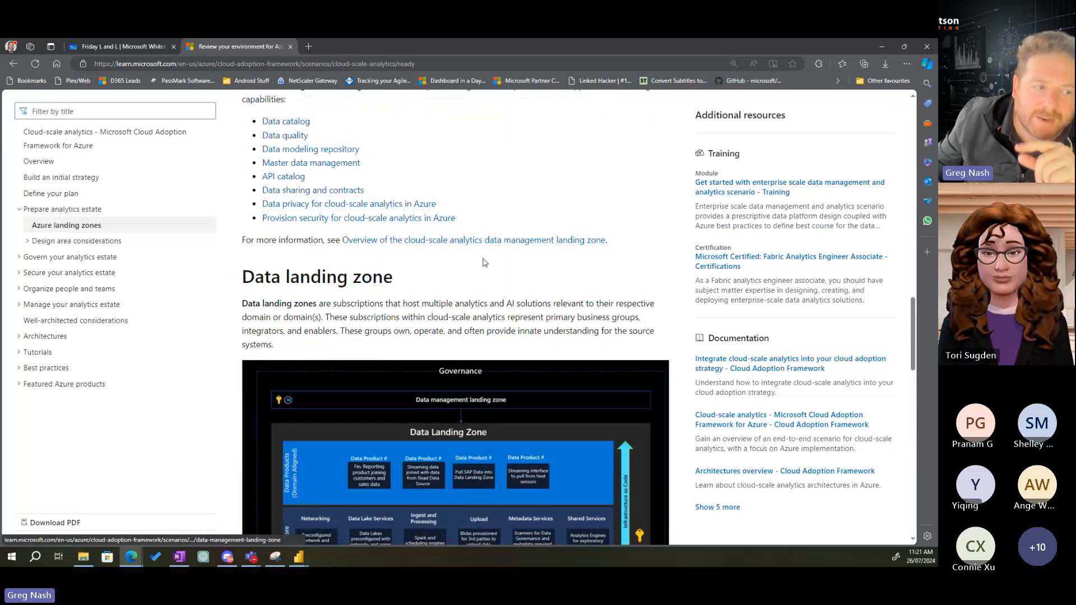
{"action": "left_click", "coordinate": [28, 241]}
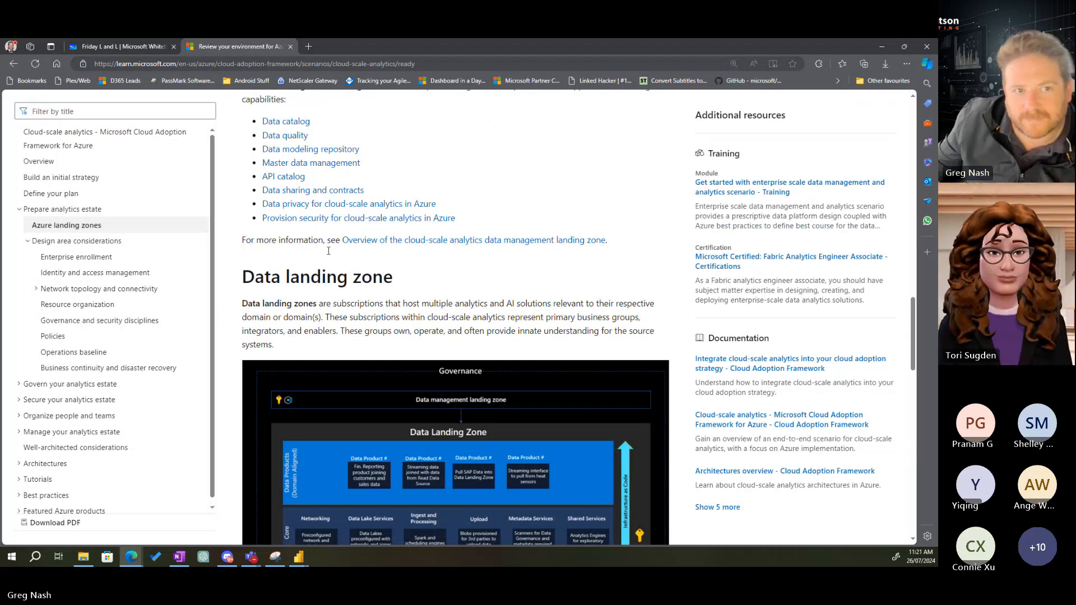
Switch to the Friday L and L whiteboard and write LZ beneath a second underline under the Data Central label
{"action": "left_click", "coordinate": [126, 47]}
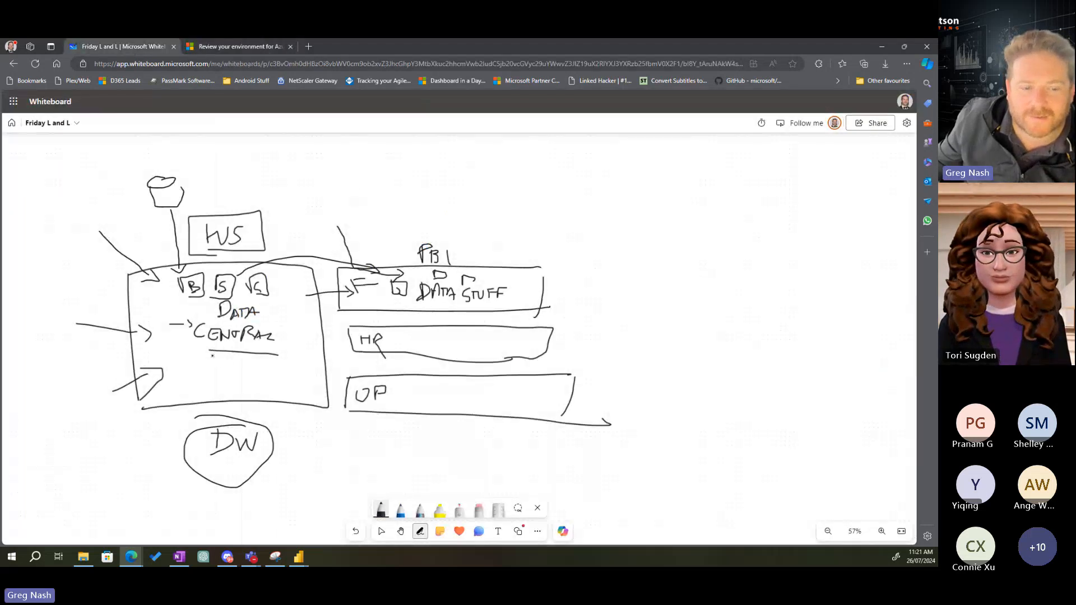
{"action": "mouse_move", "coordinate": [206, 357]}
{"action": "left_mouse_down"}
{"action": "mouse_move", "coordinate": [259, 359]}
{"action": "mouse_move", "coordinate": [217, 388]}
{"action": "left_mouse_up"}
{"action": "mouse_move", "coordinate": [219, 376]}
{"action": "left_mouse_down"}
{"action": "mouse_move", "coordinate": [219, 391]}
{"action": "mouse_move", "coordinate": [247, 372]}
{"action": "mouse_move", "coordinate": [251, 387]}
{"action": "left_mouse_up"}
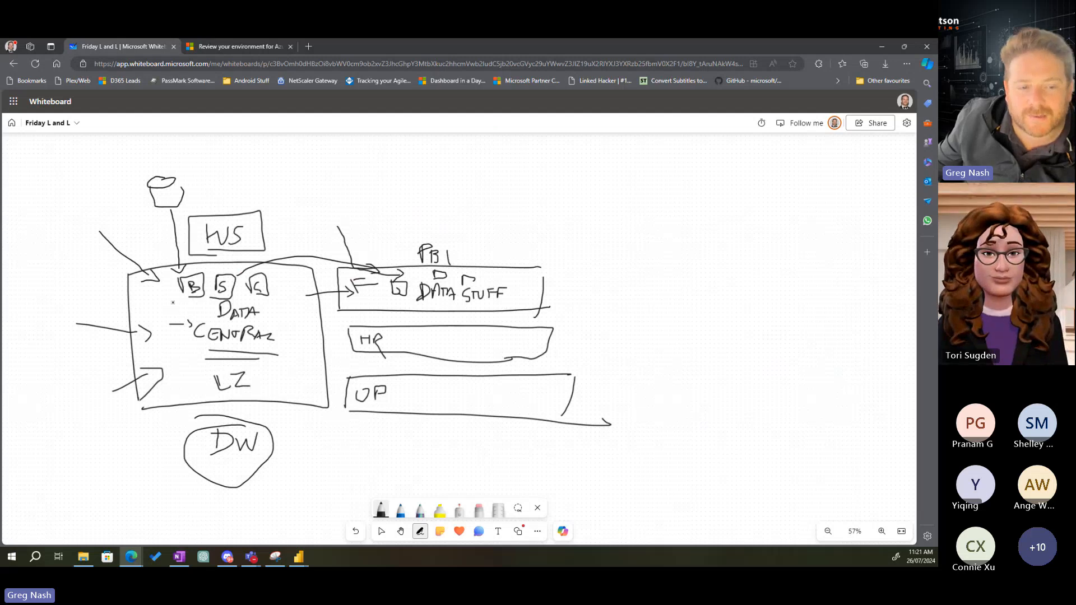
Mark Data Central with F, A, AA and short strokes on both sides of LZ, and add another arrow into the F box
{"action": "mouse_move", "coordinate": [292, 306]}
{"action": "left_mouse_down"}
{"action": "mouse_move", "coordinate": [289, 318]}
{"action": "mouse_move", "coordinate": [299, 311]}
{"action": "left_mouse_up"}
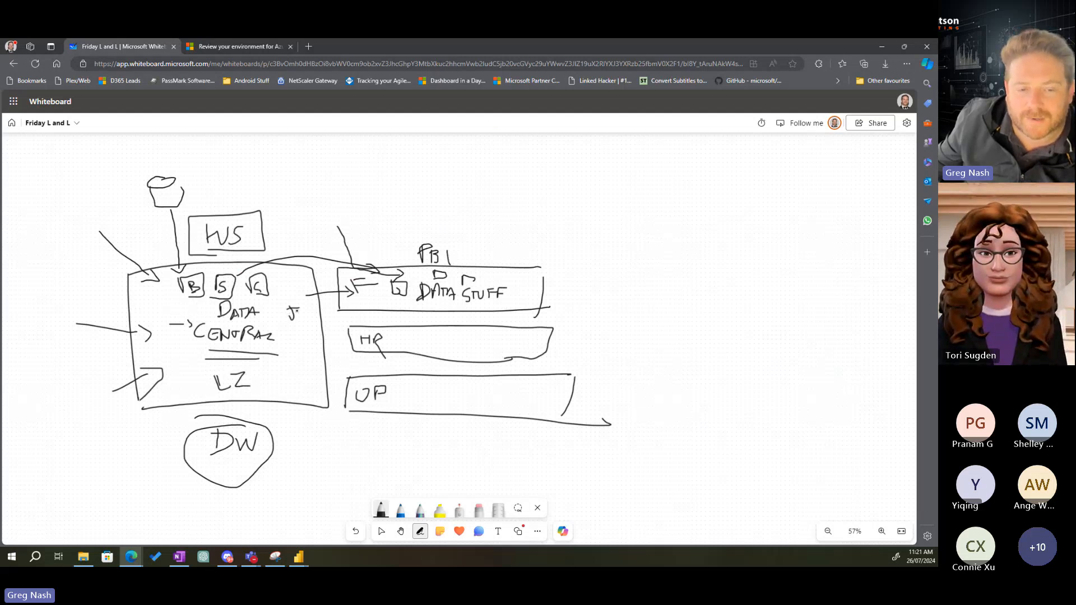
{"action": "left_click_drag", "start_coordinate": [156, 300], "coordinate": [191, 382]}
{"action": "left_click_drag", "start_coordinate": [178, 396], "coordinate": [200, 394]}
{"action": "left_click_drag", "start_coordinate": [269, 371], "coordinate": [307, 374]}
{"action": "left_click_drag", "start_coordinate": [290, 385], "coordinate": [307, 384]}
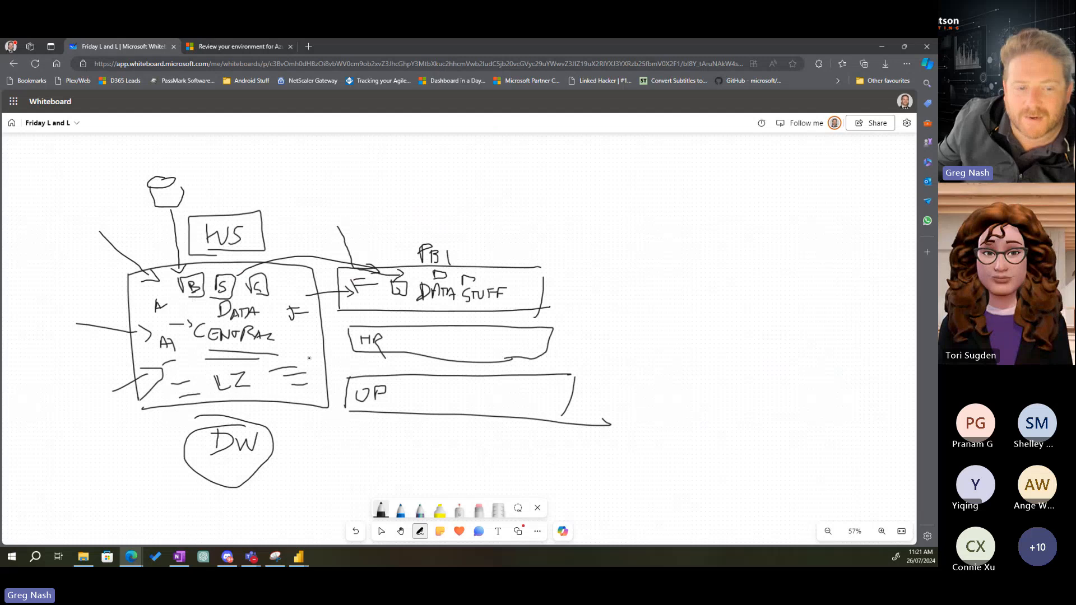
{"action": "left_click_drag", "start_coordinate": [303, 285], "coordinate": [335, 277]}
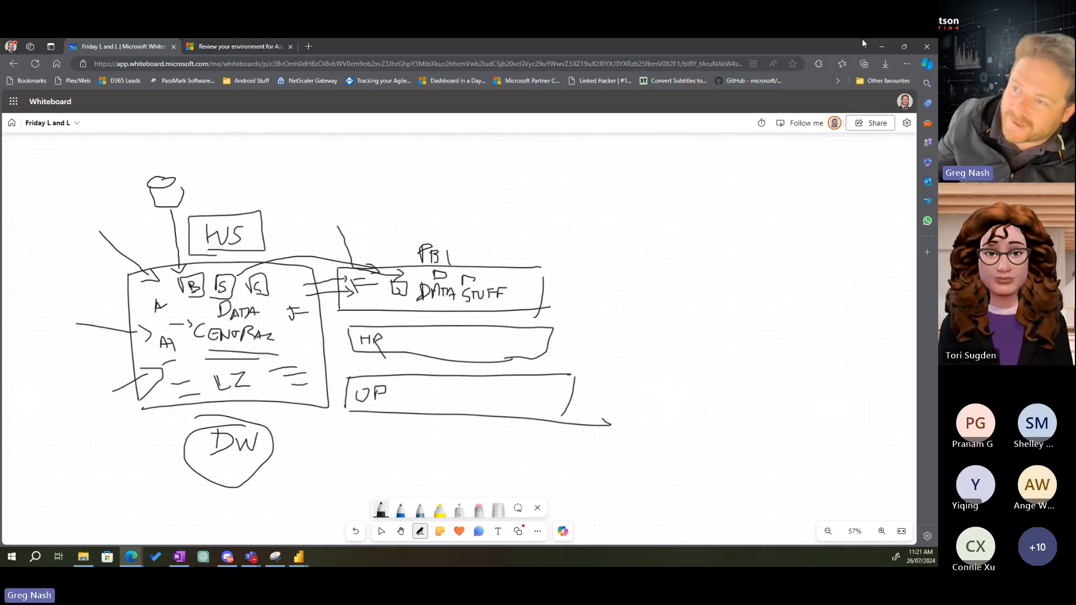
Return to the Aardvark_Finance_Silver lakehouse window and leave the magnified view of the dbo schema
{"action": "left_click", "coordinate": [881, 46]}
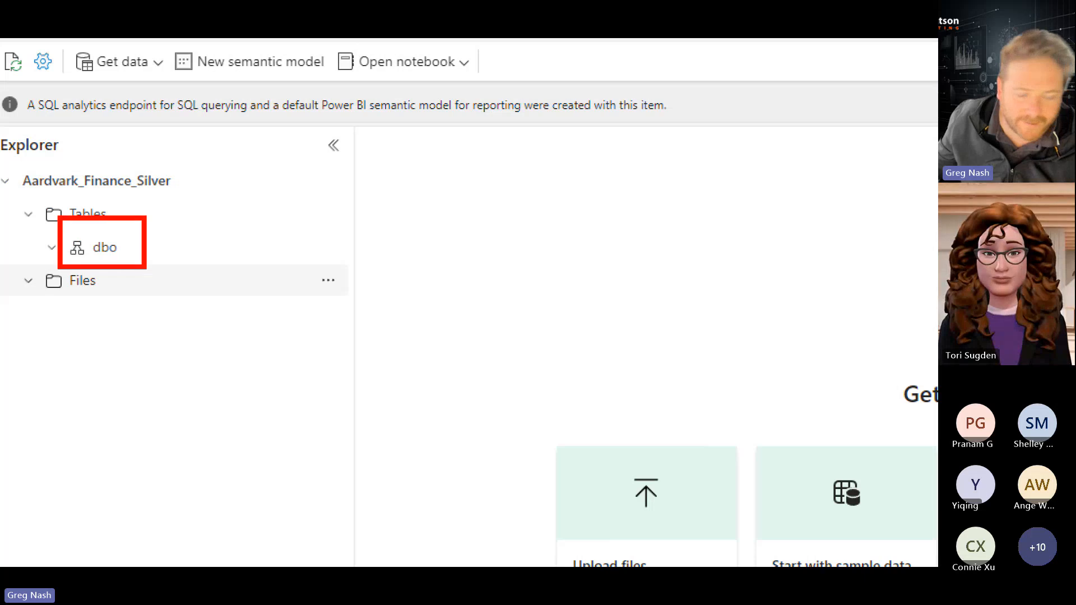
{"action": "key", "text": "Escape"}
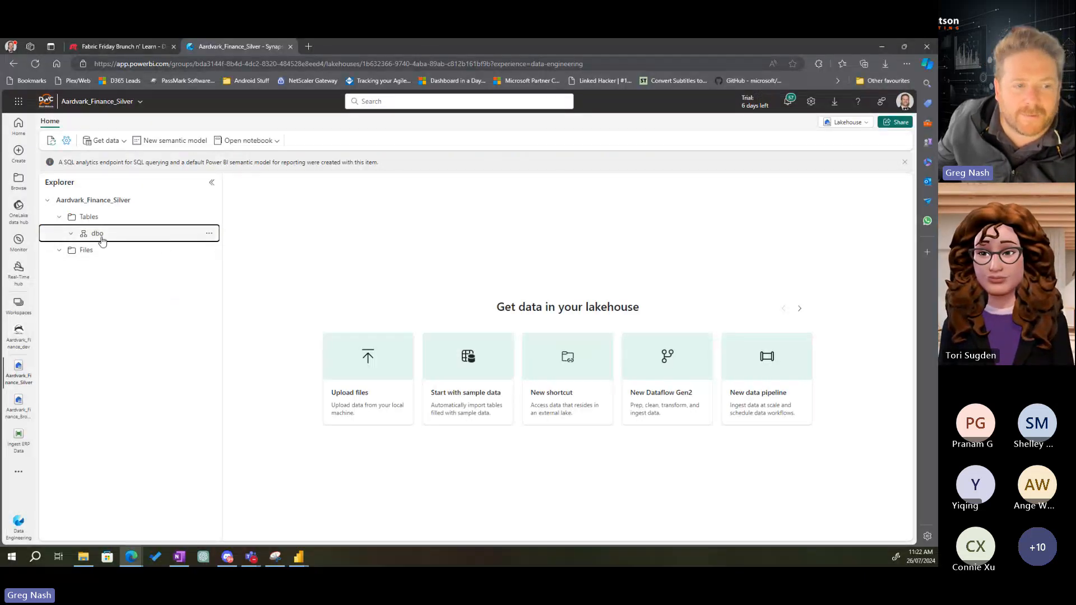
{"action": "left_click", "coordinate": [215, 220]}
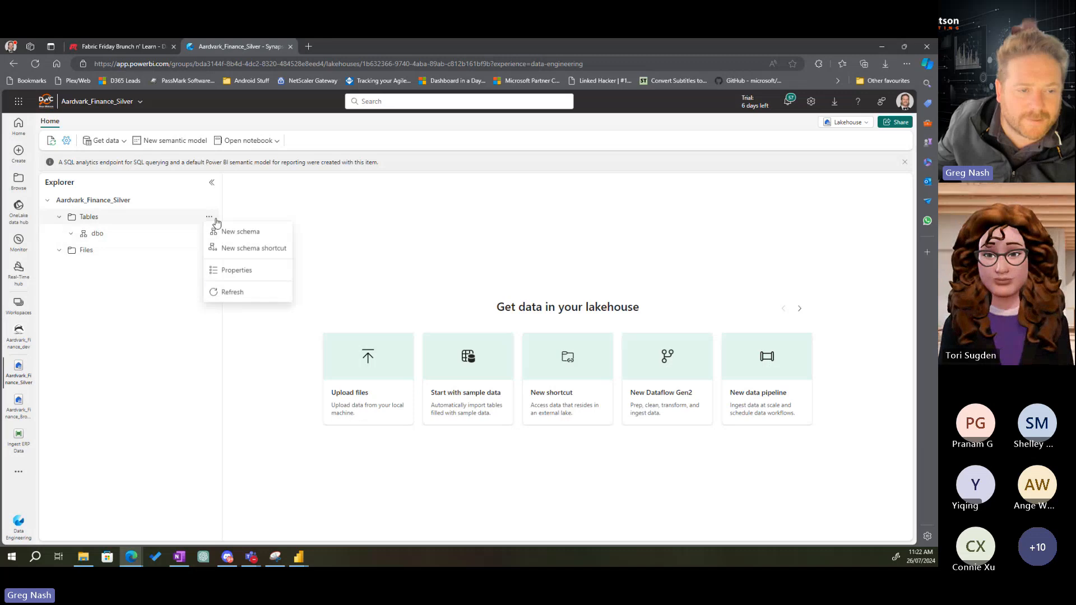
{"action": "left_click", "coordinate": [225, 232]}
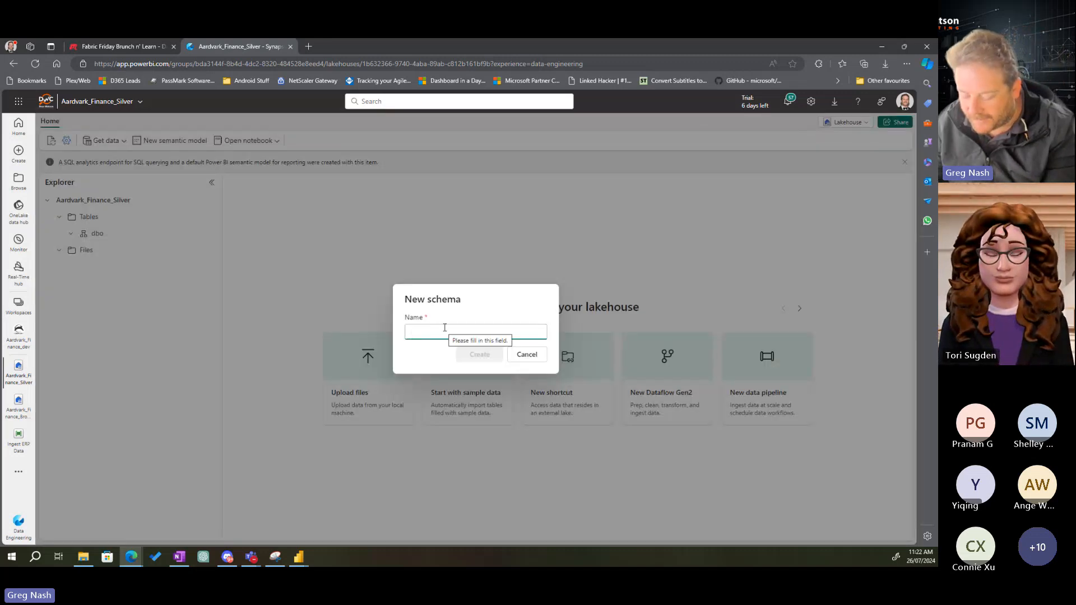
{"action": "type", "text": "land"}
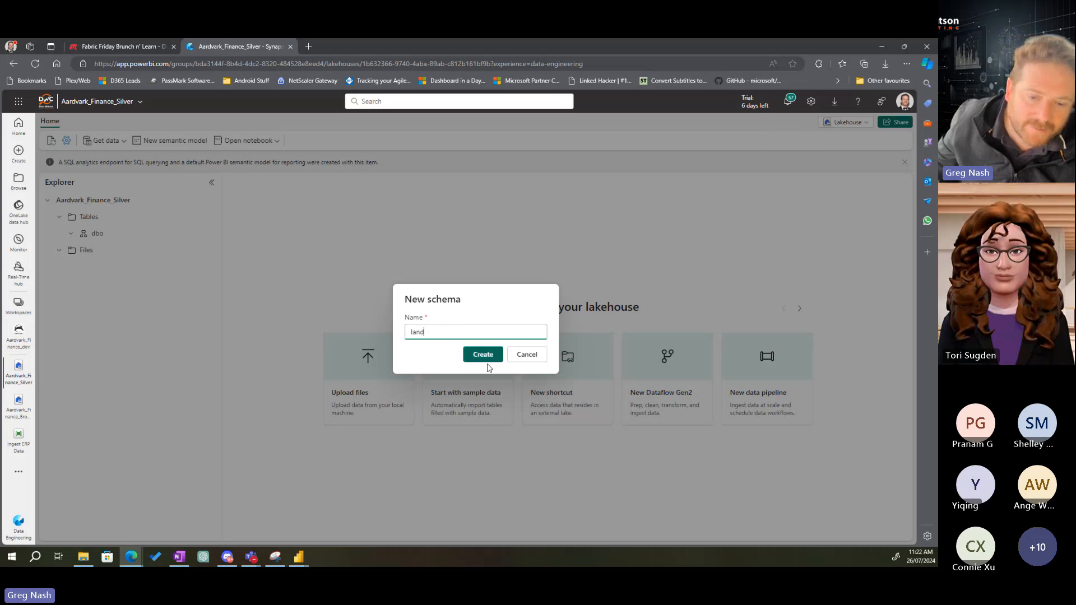
{"action": "left_click", "coordinate": [526, 354]}
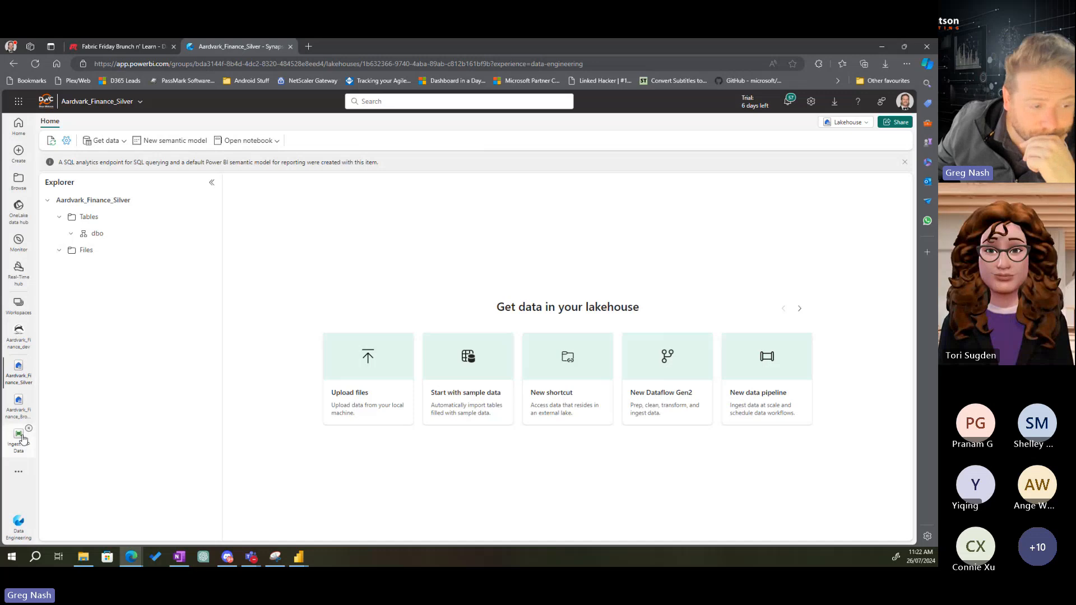
Open source control for the Aardvark_Finance_dev workspace and select the Aardvark_Finance_Silver change
{"action": "left_click", "coordinate": [18, 336]}
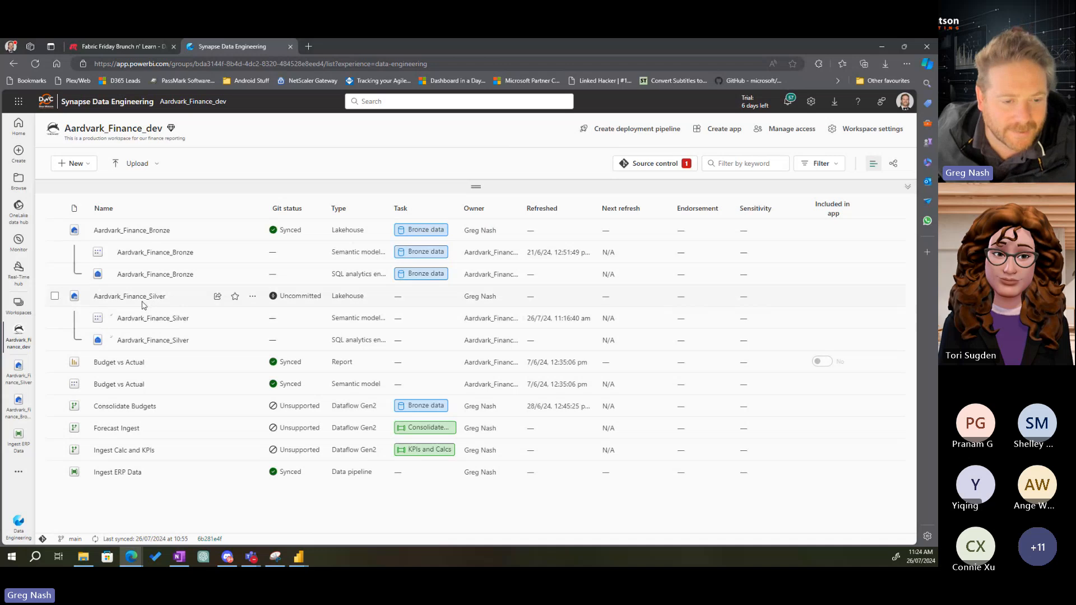
{"action": "left_click", "coordinate": [655, 165]}
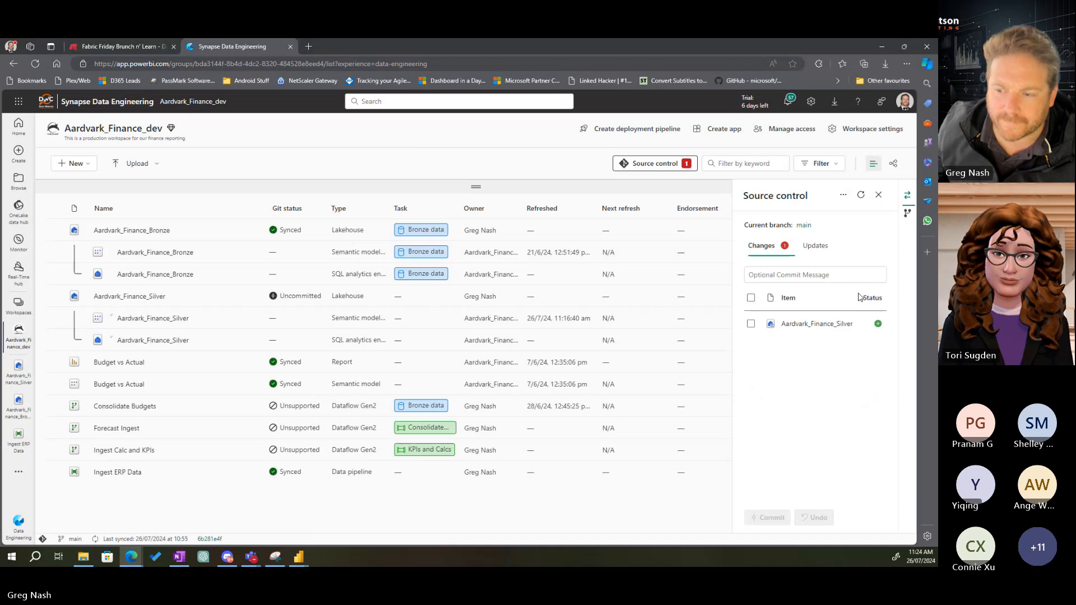
{"action": "left_click", "coordinate": [751, 297]}
Commit the Aardvark_Finance_Silver change to the main branch with the message "Created the Silver Lakehouse <3 <3"
{"action": "left_click", "coordinate": [793, 274]}
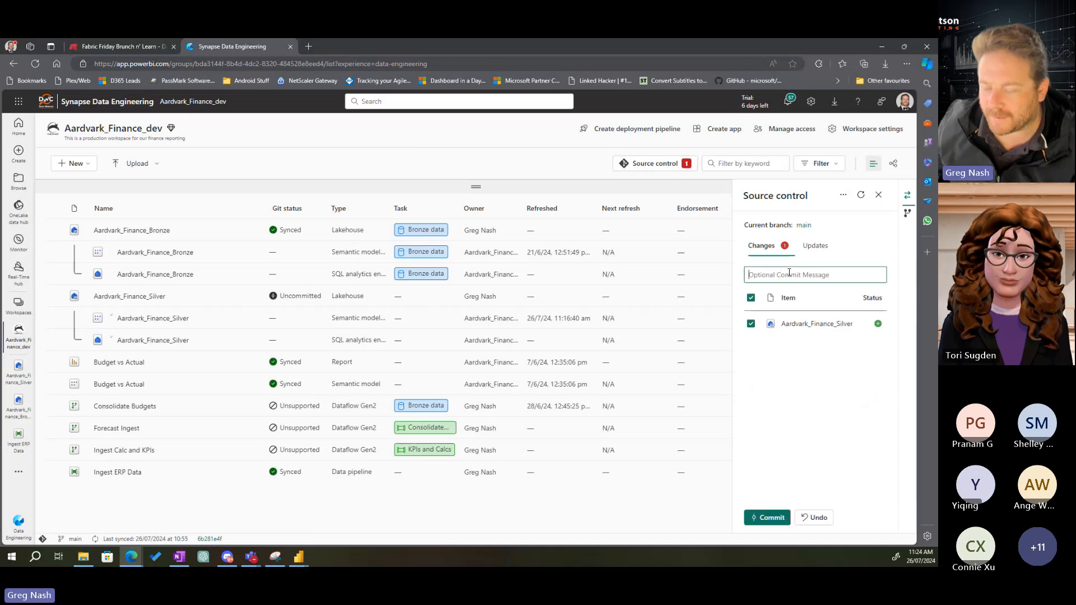
{"action": "type", "text": "Created"}
{"action": "key", "text": "BackSpace"}
{"action": "key", "text": "BackSpace"}
{"action": "key", "text": "BackSpace"}
{"action": "key", "text": "BackSpace"}
{"action": "key", "text": "BackSpace"}
{"action": "key", "text": "BackSpace"}
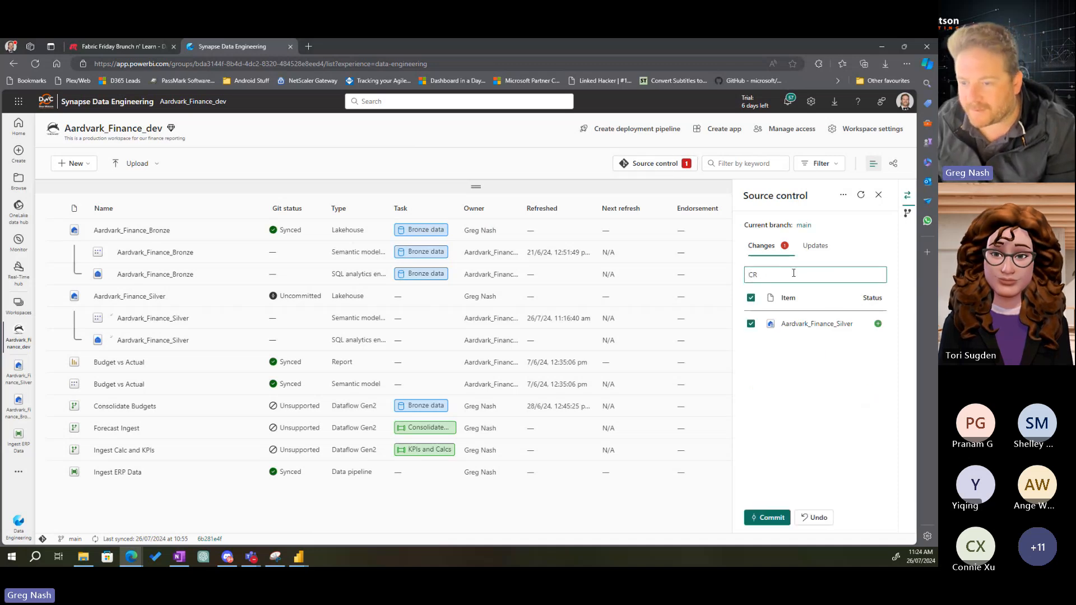
{"action": "type", "text": "reated"}
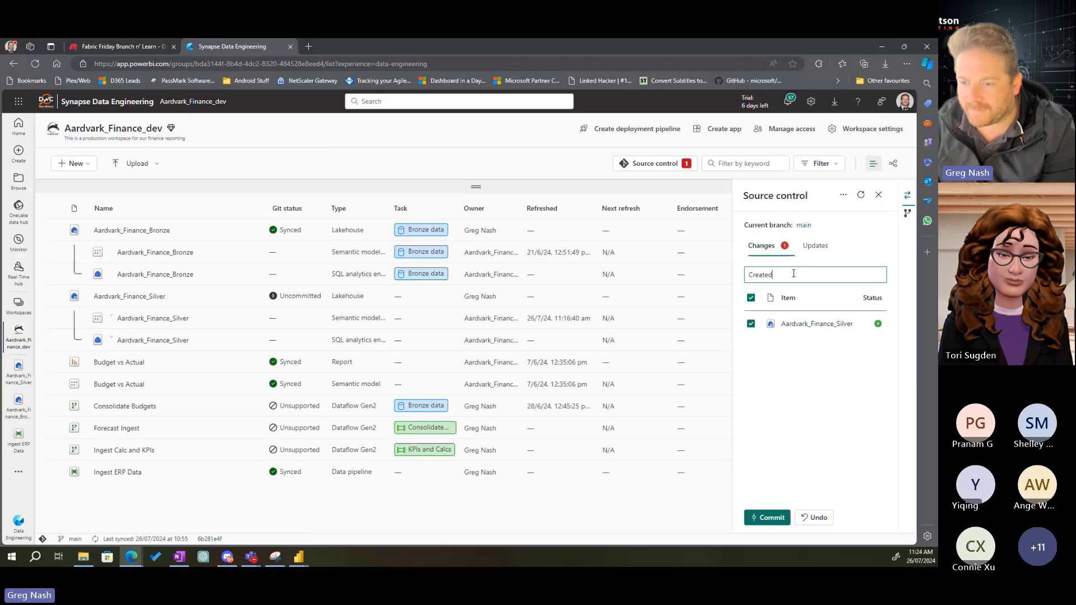
{"action": "type", "text": " the Silver Lakeh"}
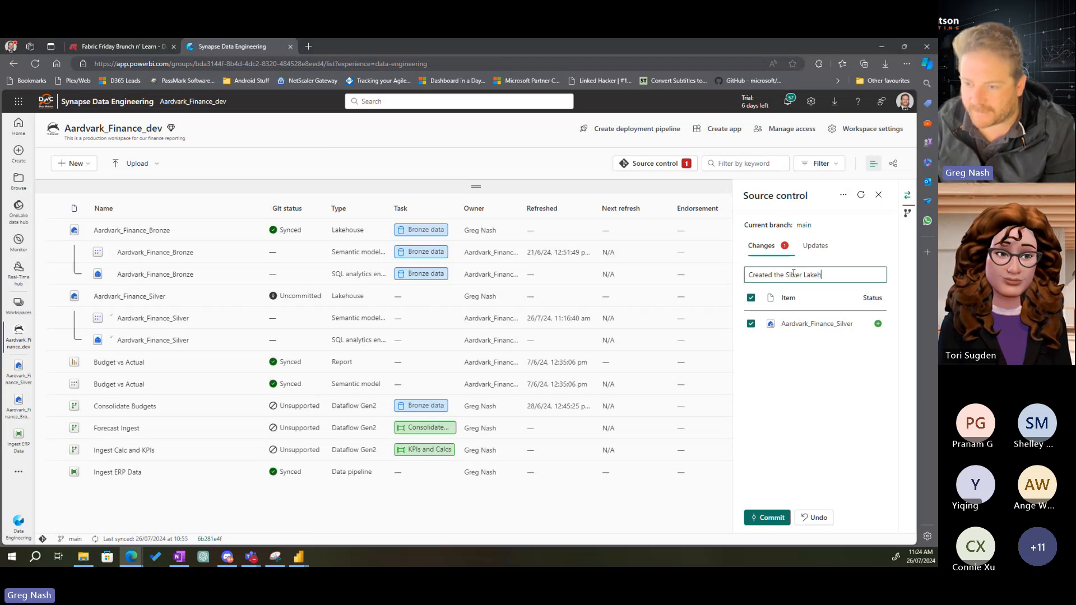
{"action": "type", "text": "ouse"}
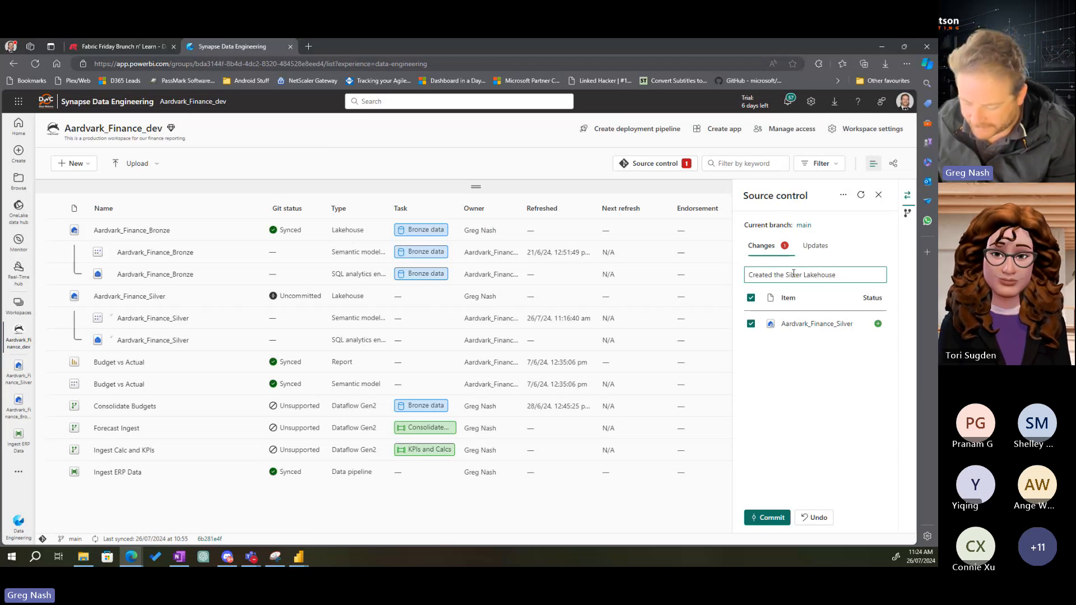
{"action": "type", "text": " <3 <3"}
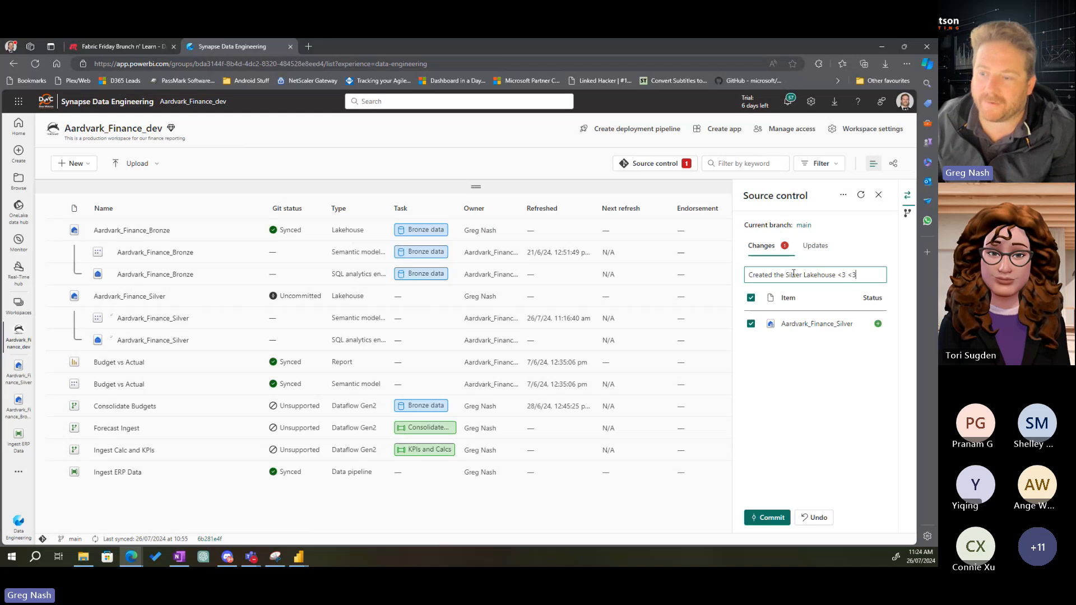
{"action": "left_click", "coordinate": [768, 517]}
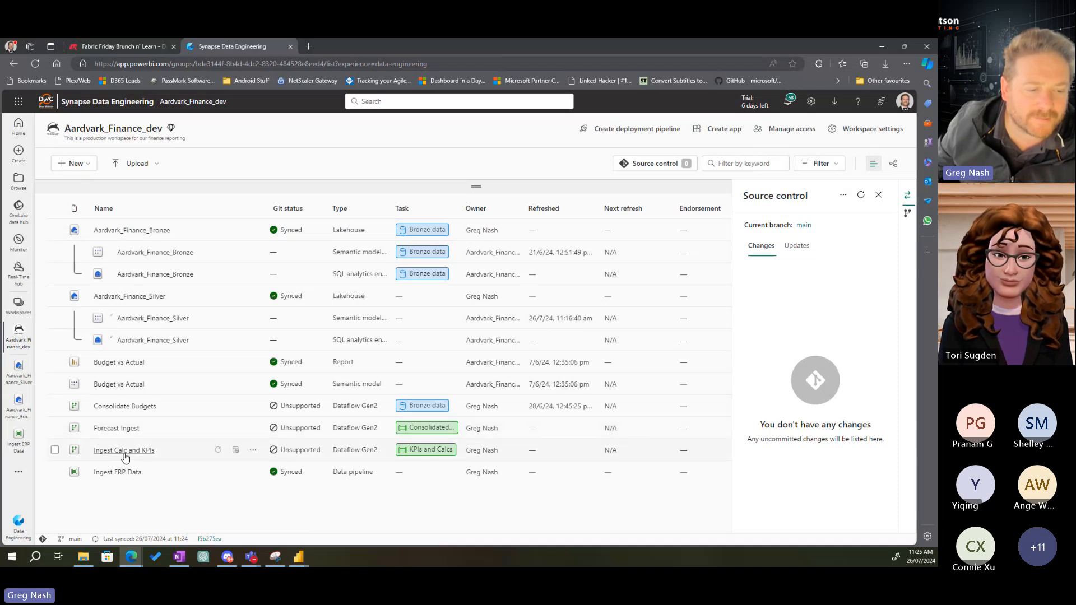
Create a Dataflow Gen2 in the Aardvark_Finance_dev workspace and open its name for editing
{"action": "left_click", "coordinate": [88, 168]}
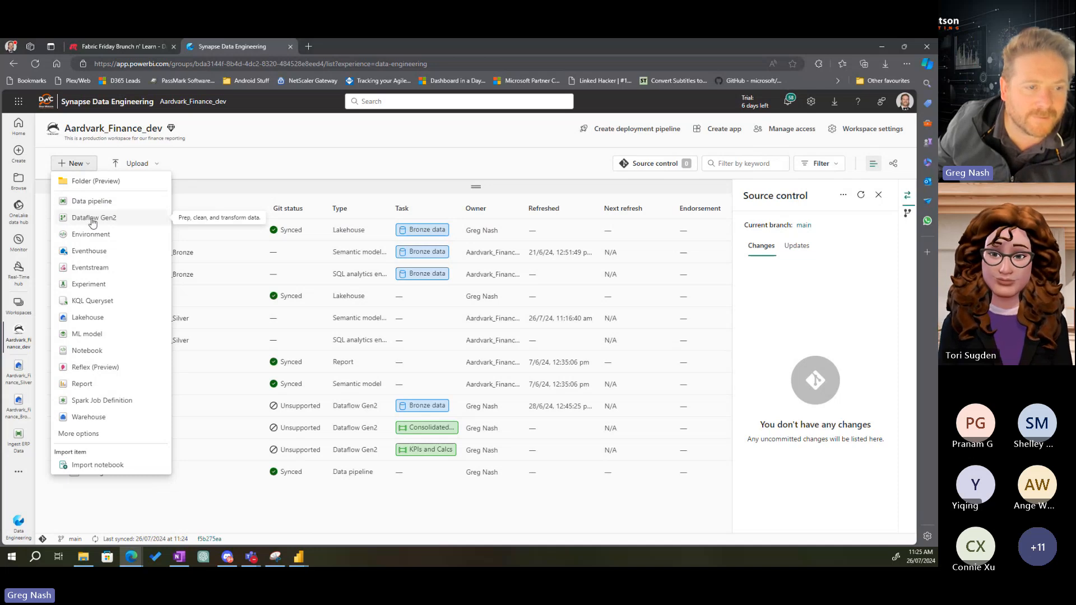
{"action": "left_click", "coordinate": [676, 251]}
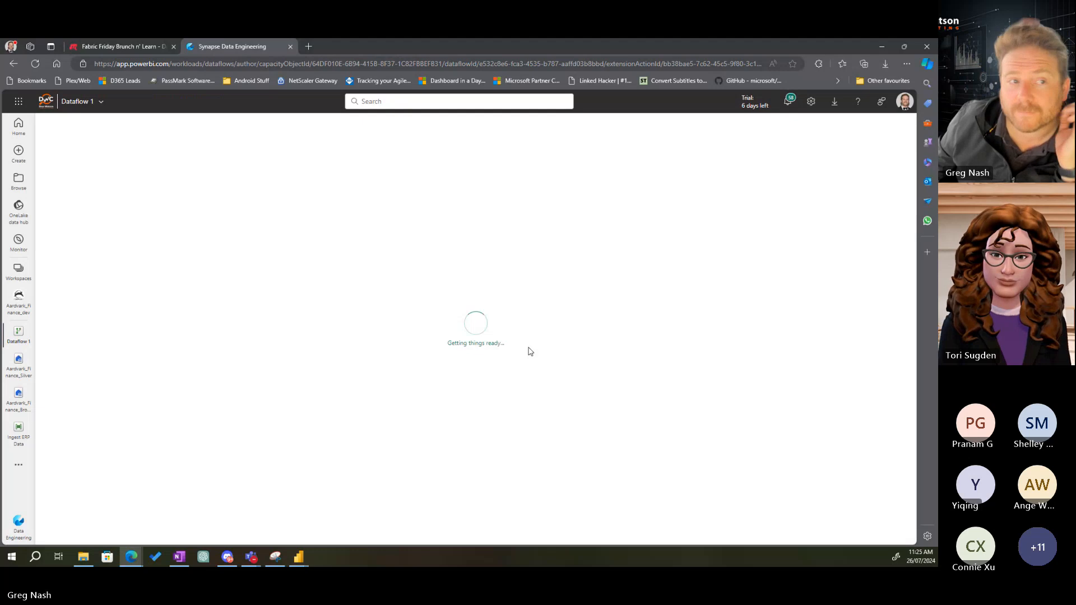
{"action": "left_click", "coordinate": [82, 105]}
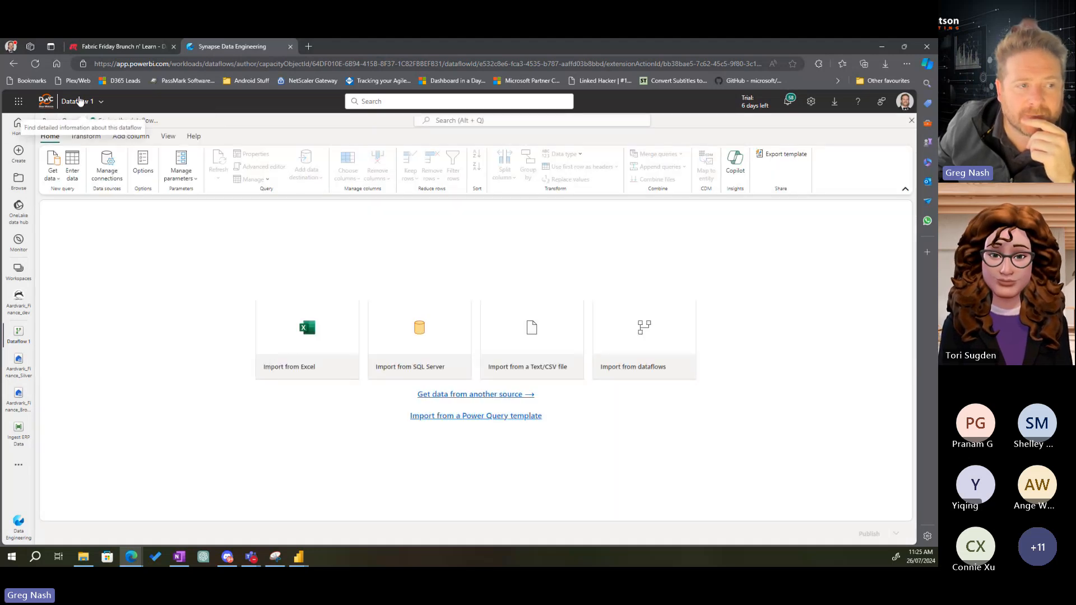
{"action": "left_click", "coordinate": [80, 102]}
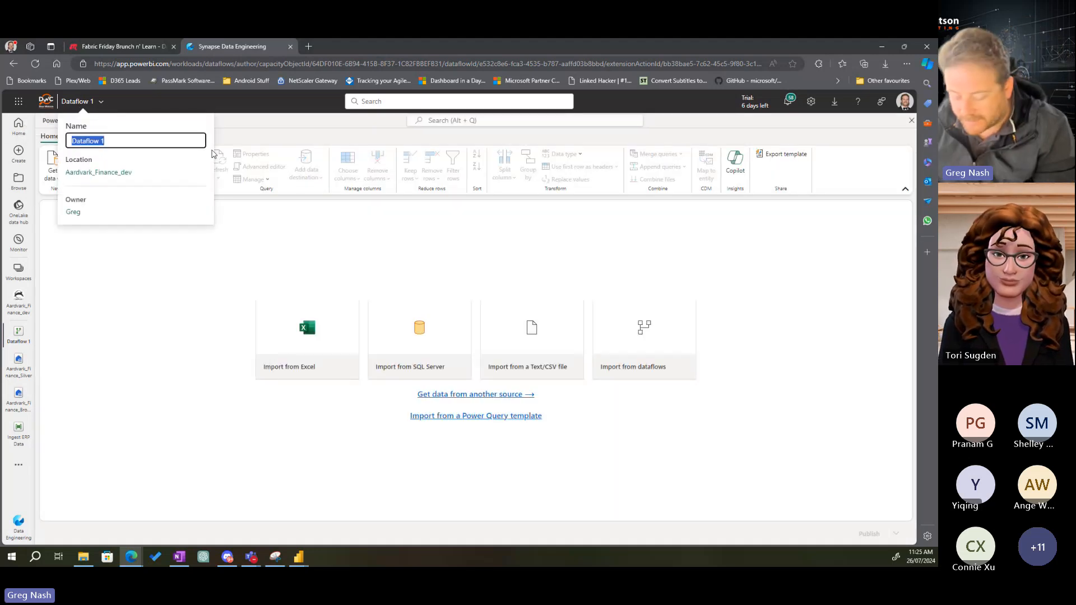
{"action": "type", "text": "Consolid"}
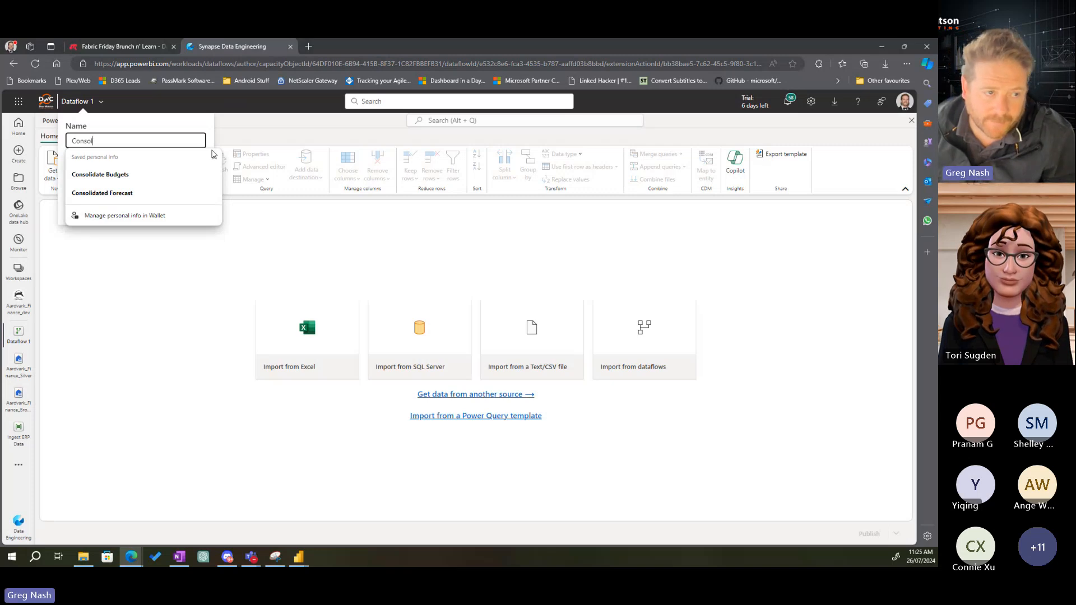
{"action": "key", "text": "BackSpace"}
{"action": "key", "text": "BackSpace"}
{"action": "key", "text": "BackSpace"}
{"action": "key", "text": "BackSpace"}
{"action": "key", "text": "BackSpace"}
{"action": "key", "text": "BackSpace"}
{"action": "key", "text": "BackSpace"}
{"action": "key", "text": "BackSpace"}
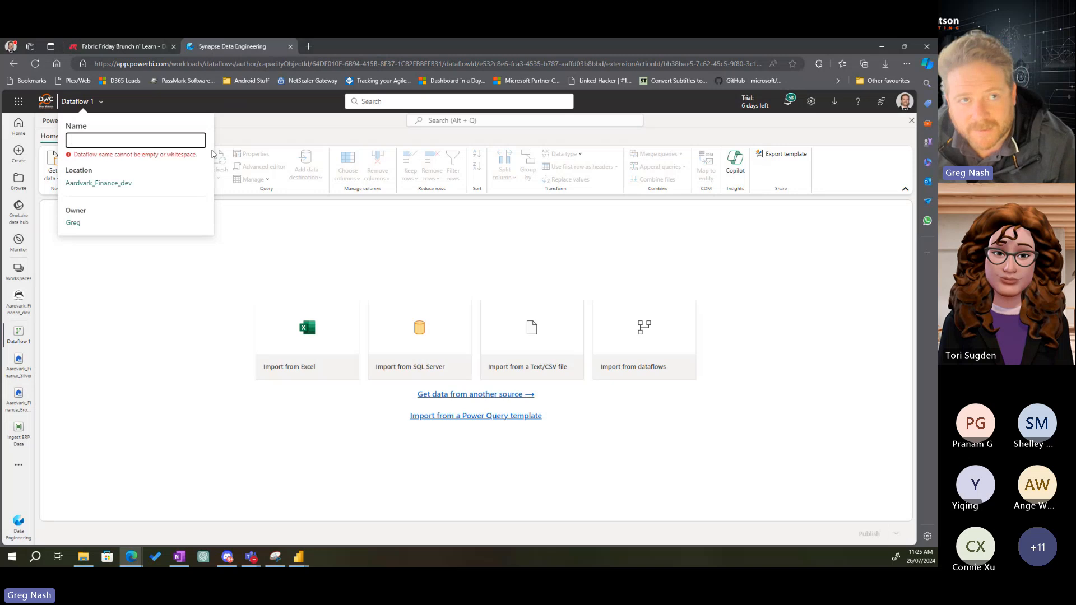
{"action": "type", "text": "Standa"}
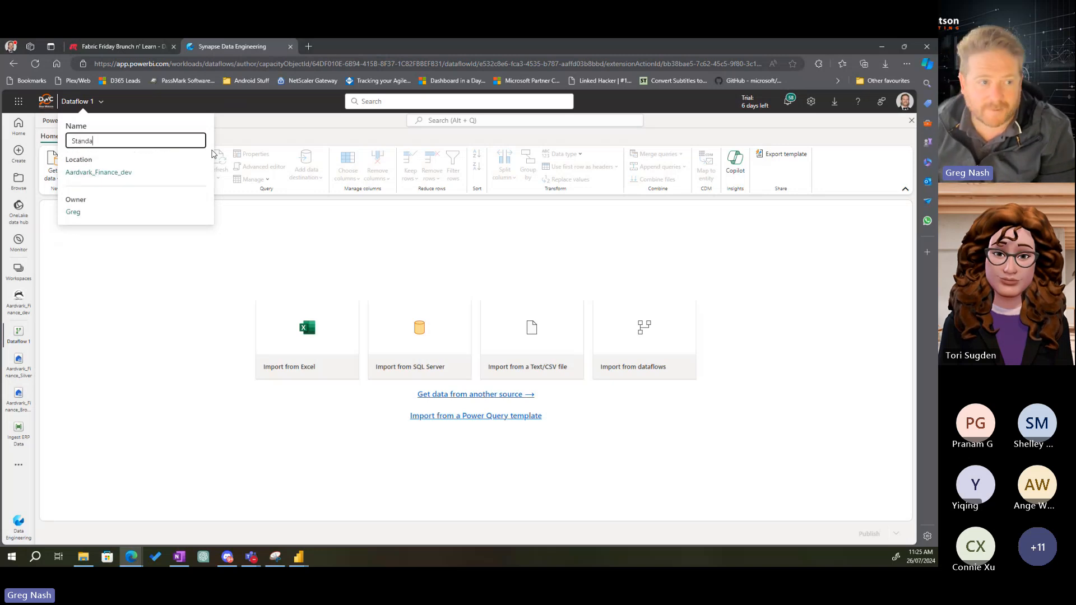
{"action": "type", "text": "rdise "}
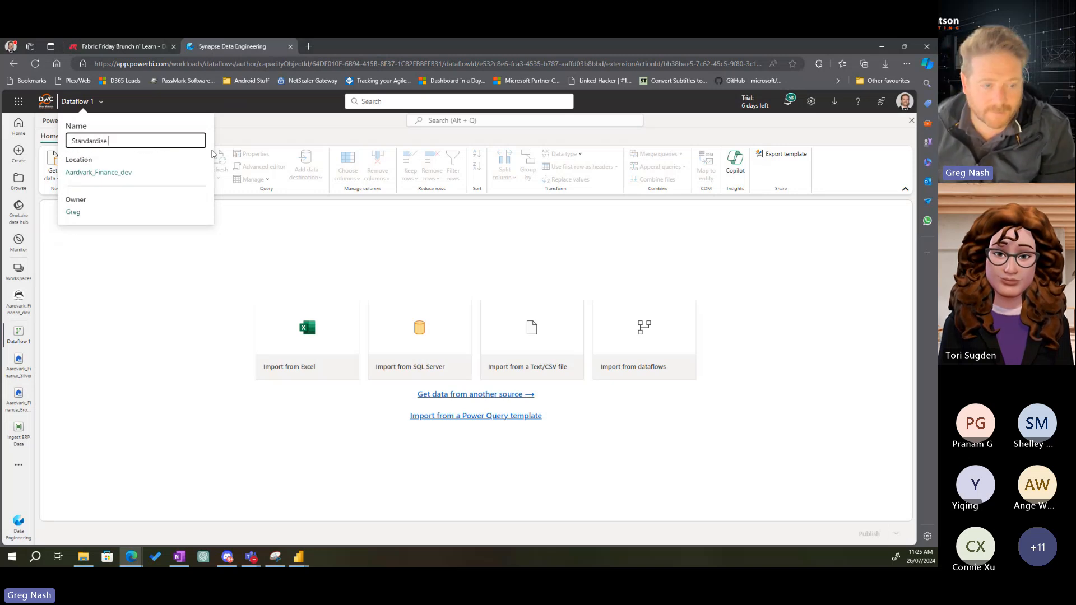
{"action": "type", "text": "ERP Extracts"}
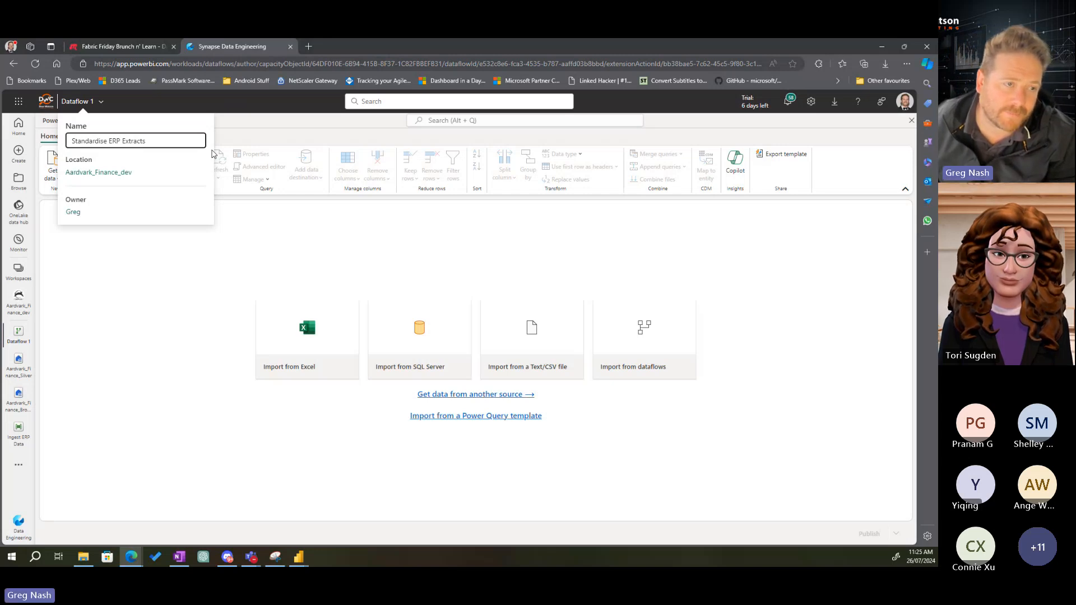
{"action": "key", "text": "BackSpace"}
{"action": "key", "text": "BackSpace"}
{"action": "key", "text": "BackSpace"}
{"action": "key", "text": "BackSpace"}
{"action": "key", "text": "BackSpace"}
{"action": "key", "text": "BackSpace"}
{"action": "key", "text": "BackSpace"}
{"action": "key", "text": "BackSpace"}
{"action": "key", "text": "BackSpace"}
{"action": "key", "text": "BackSpace"}
{"action": "key", "text": "BackSpace"}
{"action": "key", "text": "BackSpace"}
{"action": "key", "text": "BackSpace"}
{"action": "key", "text": "BackSpace"}
{"action": "key", "text": "BackSpace"}
{"action": "key", "text": "BackSpace"}
{"action": "key", "text": "BackSpace"}
{"action": "key", "text": "BackSpace"}
{"action": "key", "text": "BackSpace"}
{"action": "key", "text": "BackSpace"}
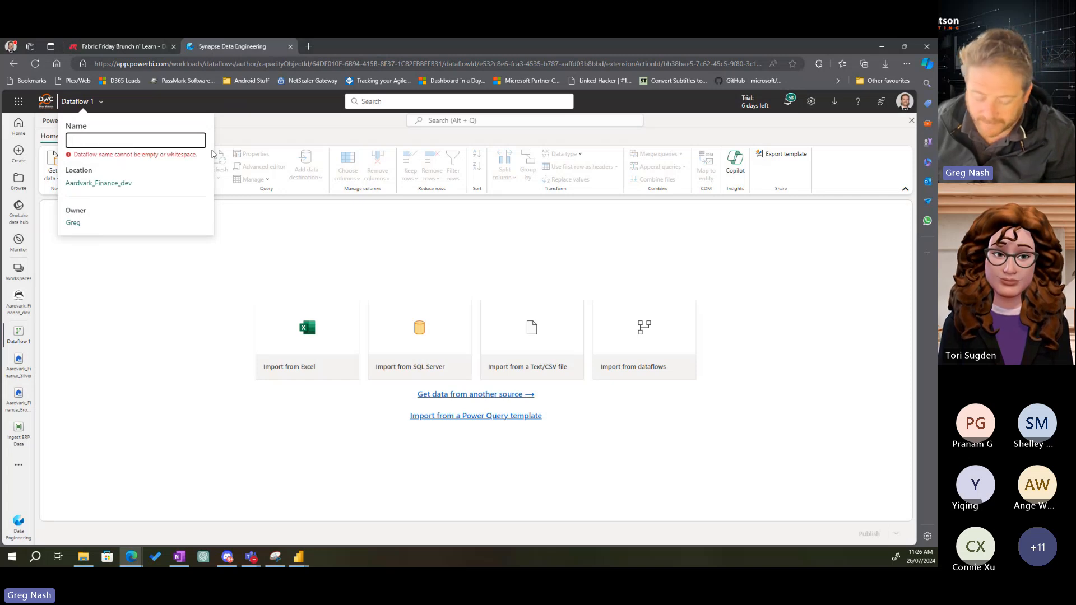
{"action": "type", "text": "std"}
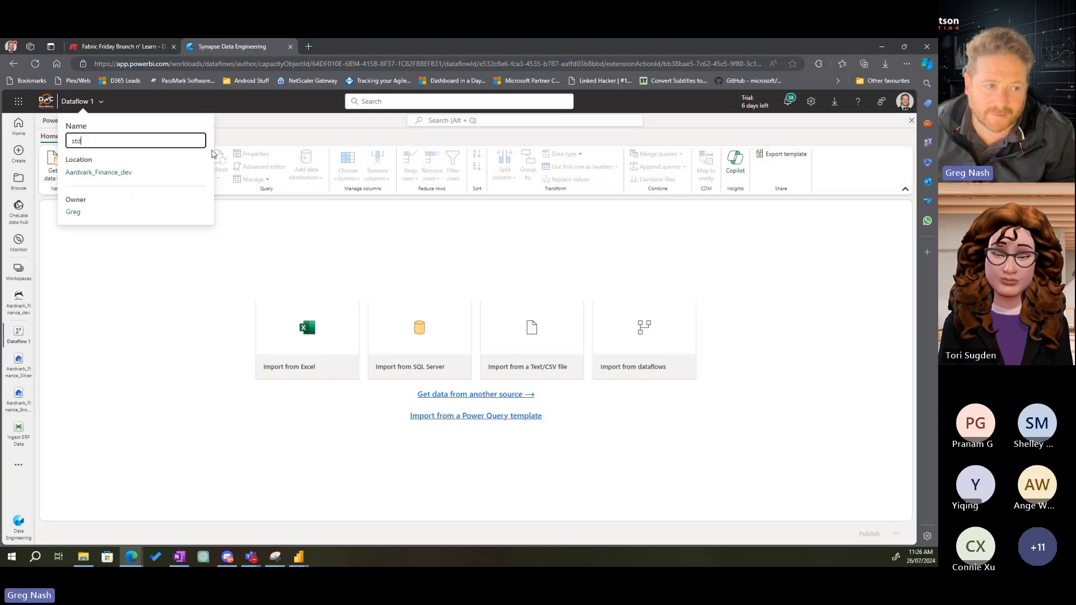
{"action": "key", "text": "BackSpace"}
{"action": "key", "text": "BackSpace"}
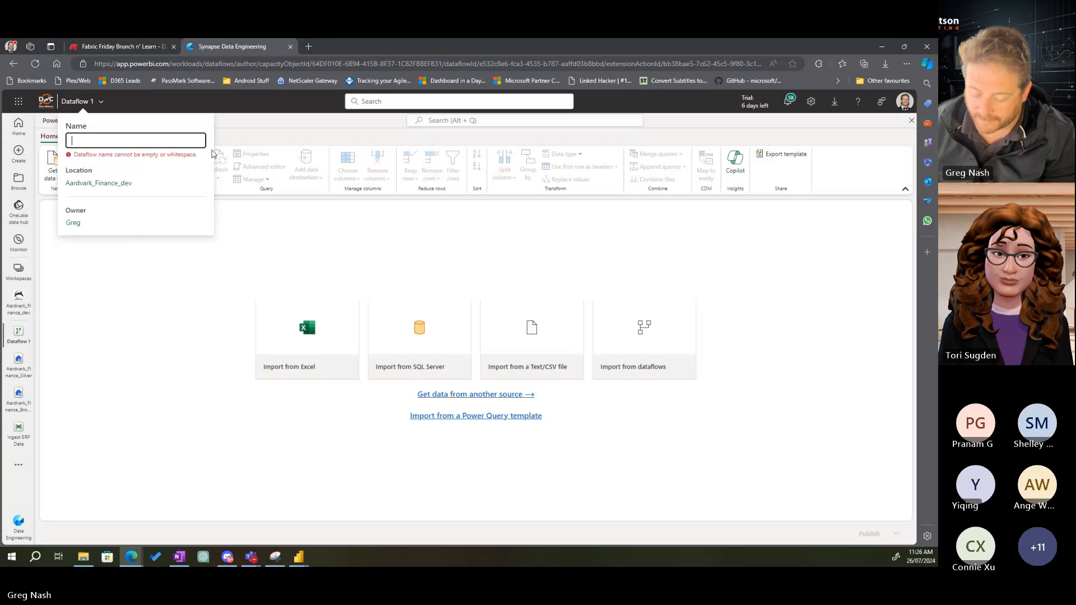
{"action": "type", "text": "Erp"}
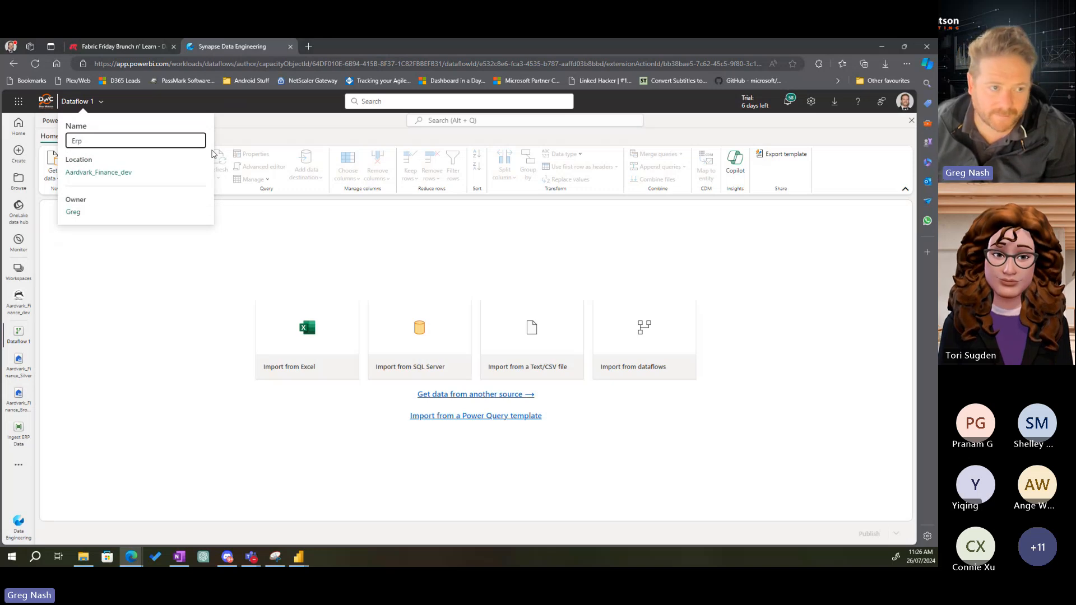
{"action": "key", "text": "BackSpace"}
{"action": "key", "text": "BackSpace"}
{"action": "key", "text": "BackSpace"}
Rename the new dataflow as ERP_Extracts_Standardise
{"action": "type", "text": "ERP_Extracts_"}
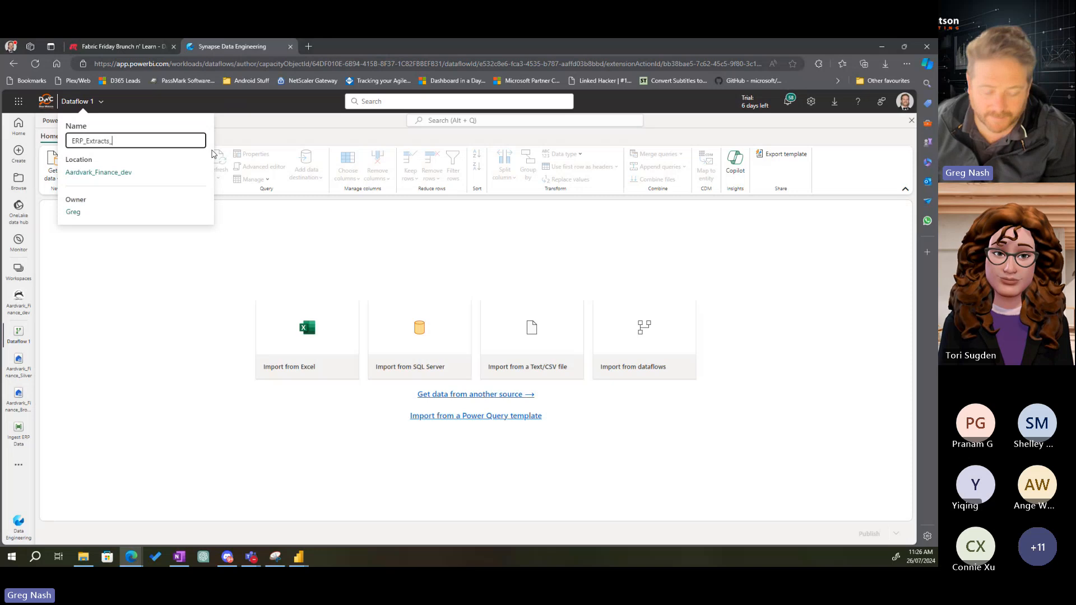
{"action": "type", "text": "Standa"}
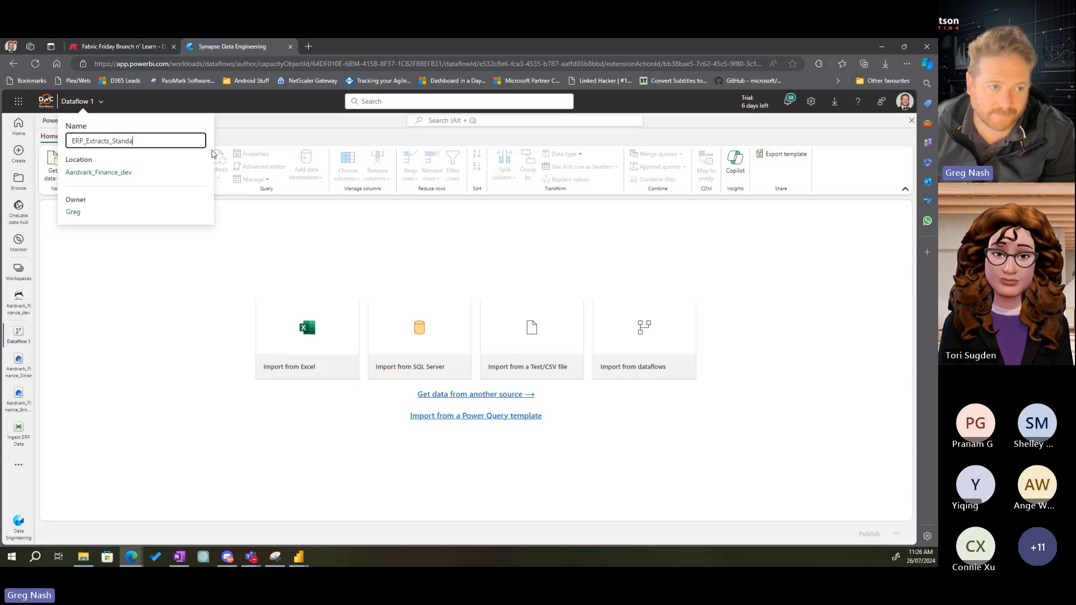
{"action": "type", "text": "rdise"}
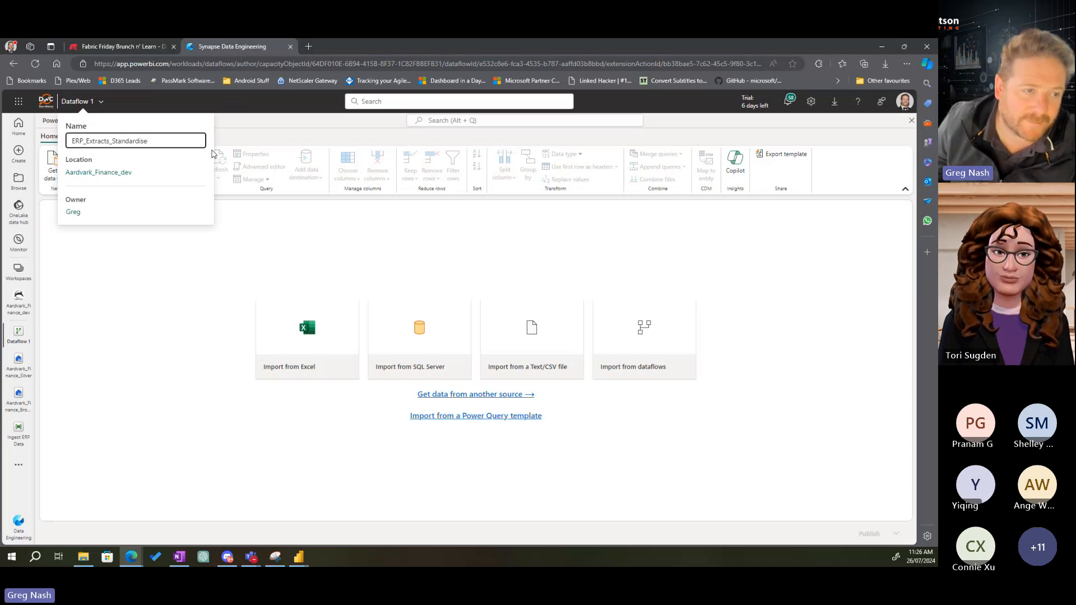
{"action": "key", "text": "Return"}
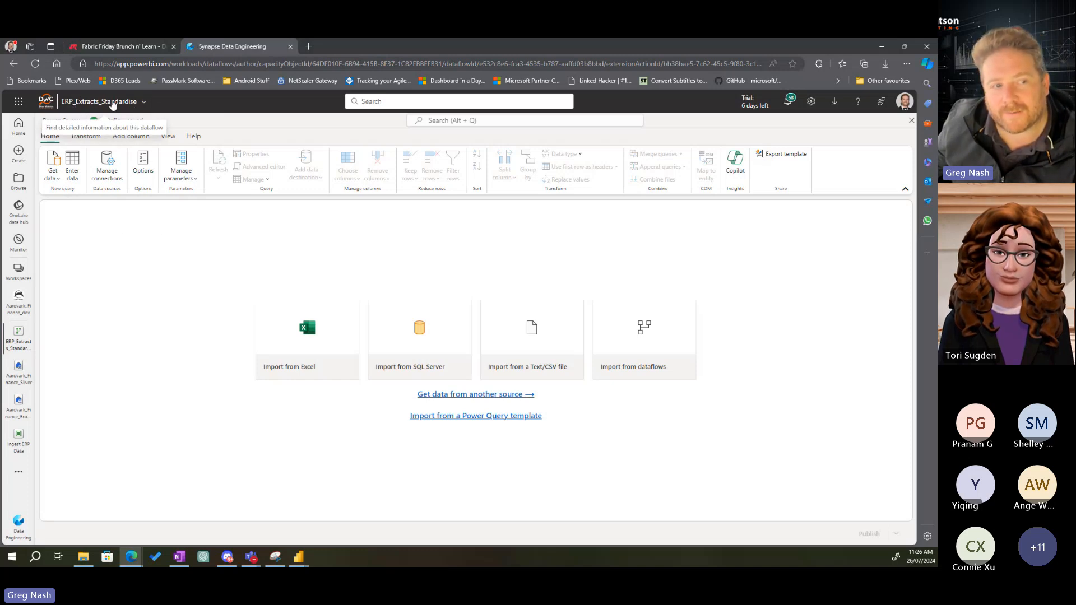
Connect the dataflow to the Aardvark_Finance_Bronze lakehouse of the Aardvark_Finance_dev workspace through the OneLake data hub
{"action": "left_click", "coordinate": [57, 181]}
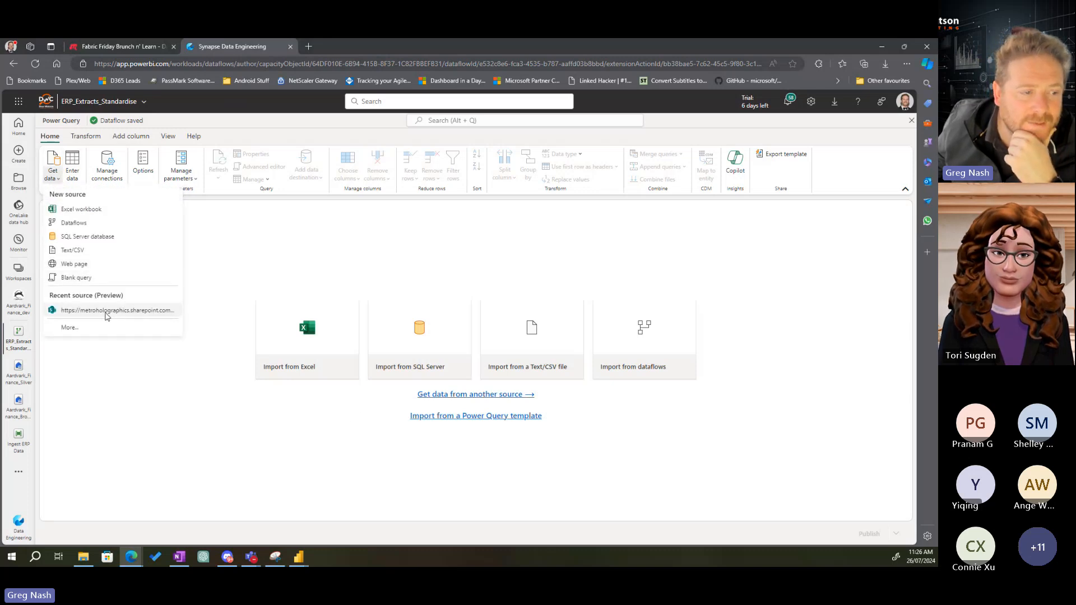
{"action": "left_click", "coordinate": [69, 327]}
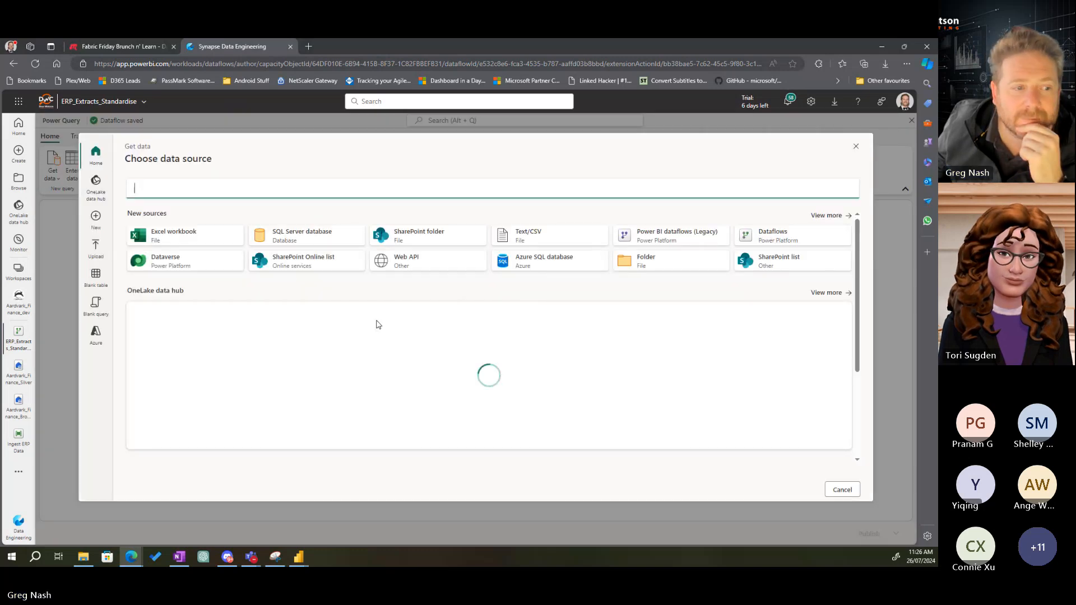
{"action": "left_click", "coordinate": [96, 189]}
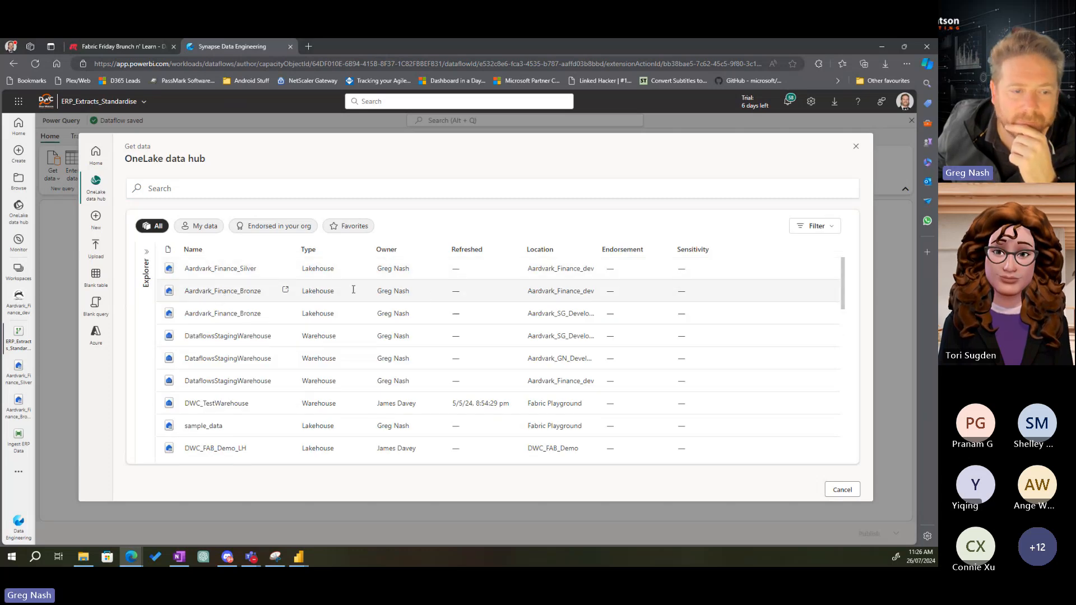
{"action": "left_click", "coordinate": [236, 291]}
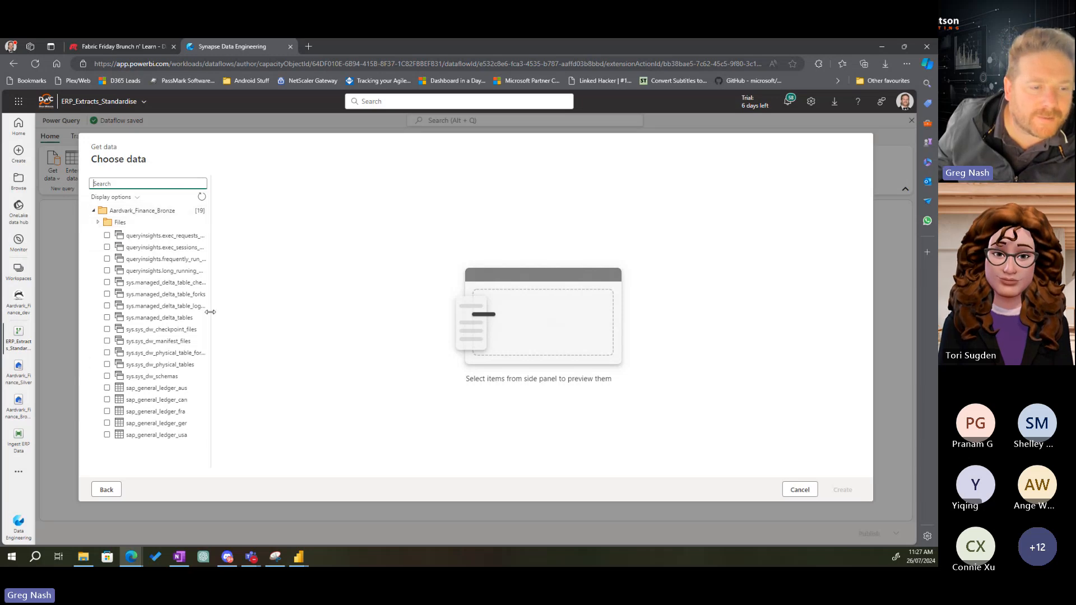
Load the five sap_general_ledger tables (aus, can, fra, ger and usa) from the Bronze lakehouse as queries
{"action": "left_click_drag", "start_coordinate": [210, 308], "coordinate": [314, 303]}
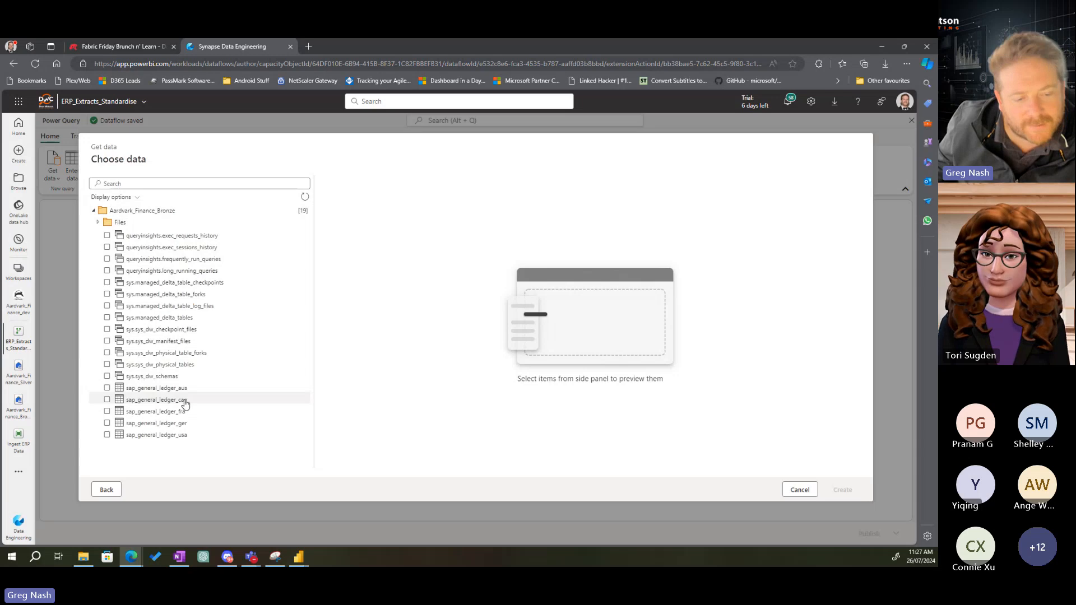
{"action": "left_click", "coordinate": [107, 388]}
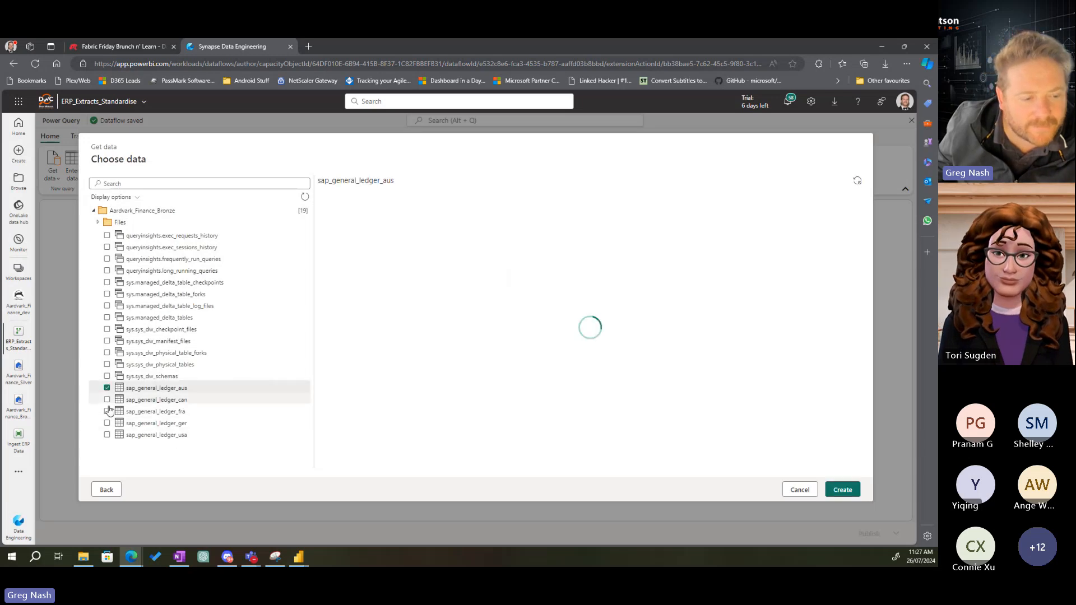
{"action": "left_click", "coordinate": [107, 399]}
{"action": "left_click", "coordinate": [107, 411]}
{"action": "left_click", "coordinate": [107, 423]}
{"action": "left_click", "coordinate": [107, 435]}
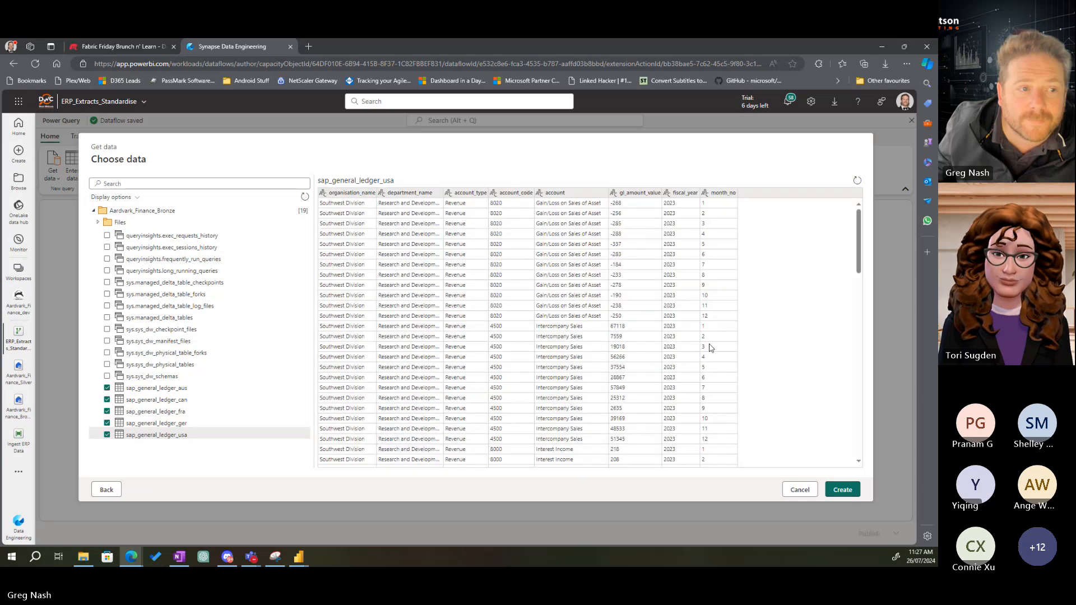
{"action": "left_click", "coordinate": [846, 488]}
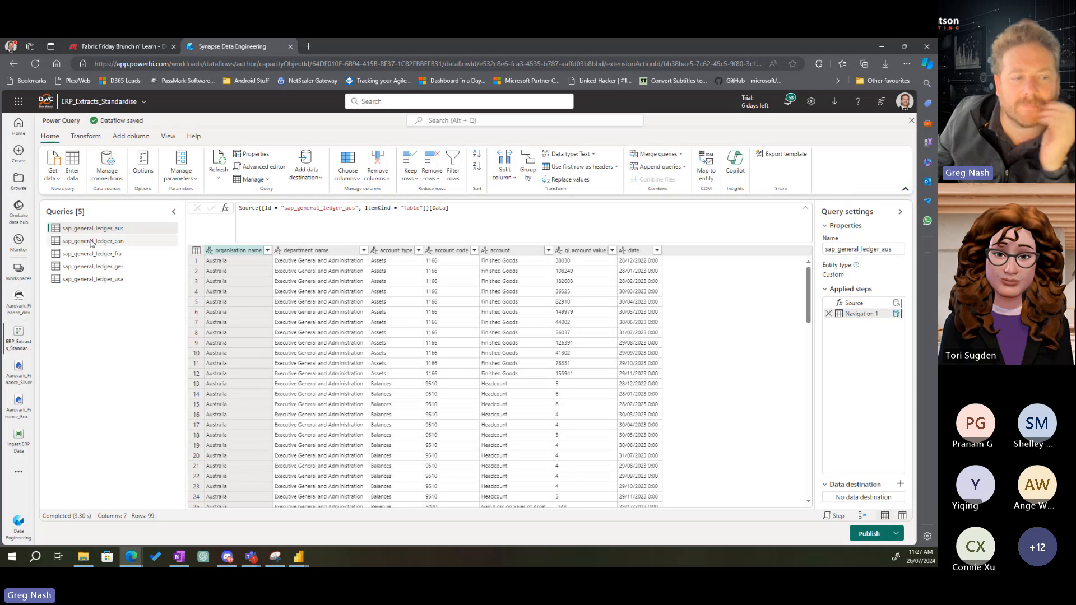
Look through the sap_general_ledger queries and examine the column layout of sap_general_ledger_can up close
{"action": "left_click", "coordinate": [100, 254]}
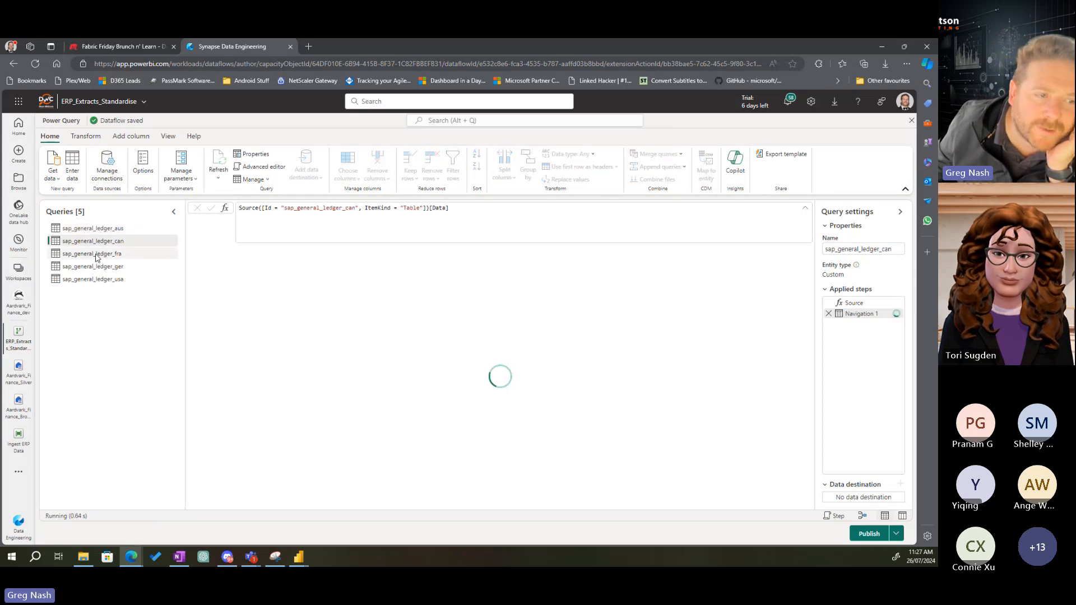
{"action": "left_click", "coordinate": [104, 266]}
{"action": "left_click", "coordinate": [101, 279]}
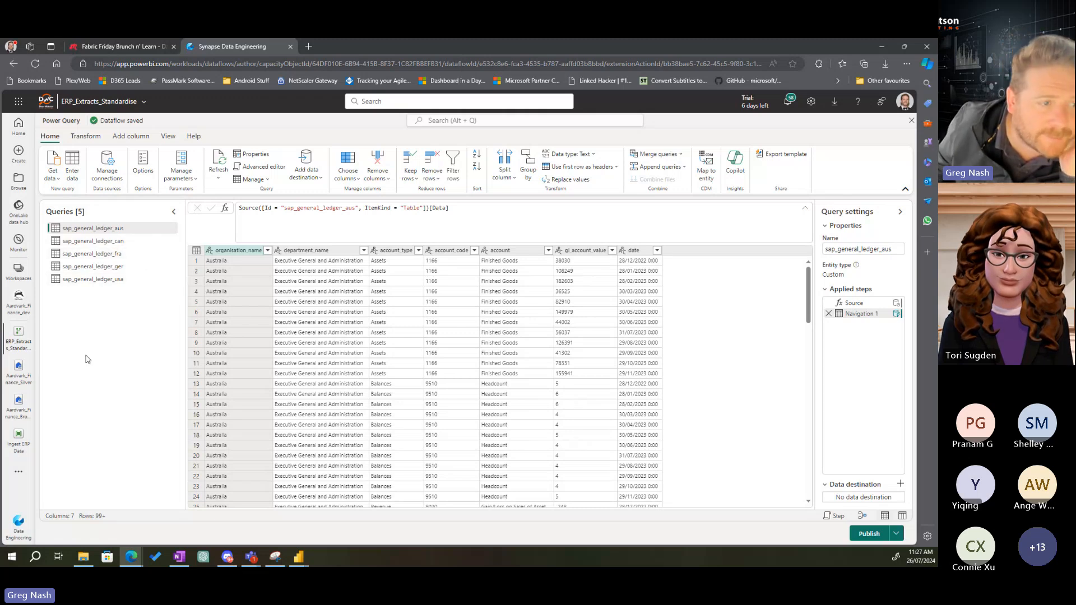
{"action": "left_click", "coordinate": [121, 242]}
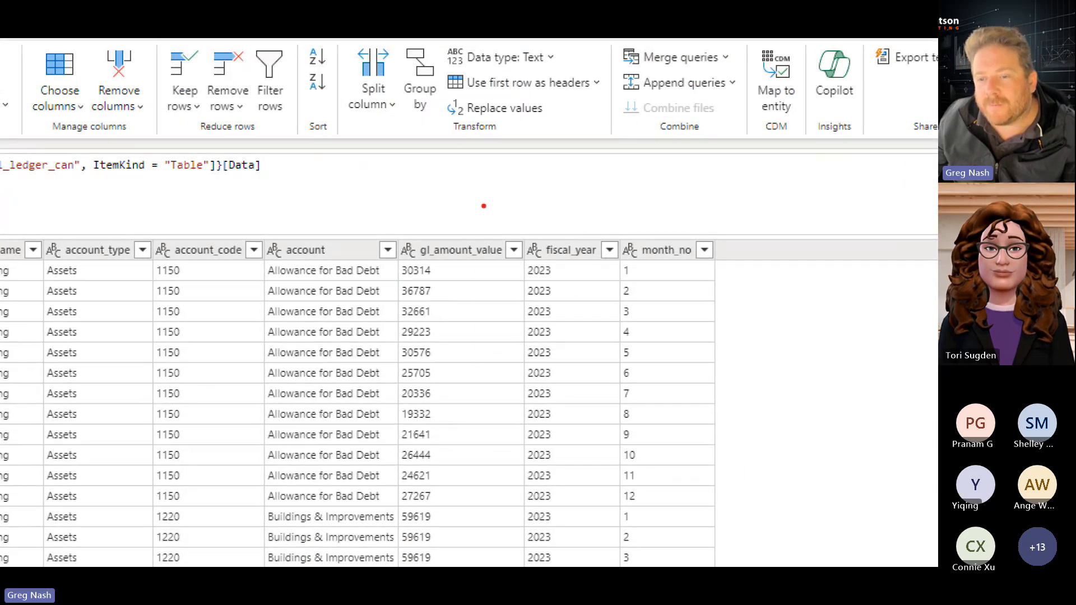
Compare the period and amount columns of the sap_general_ledger_can and sap_general_ledger_aus queries
{"action": "left_click_drag", "start_coordinate": [558, 227], "coordinate": [692, 309]}
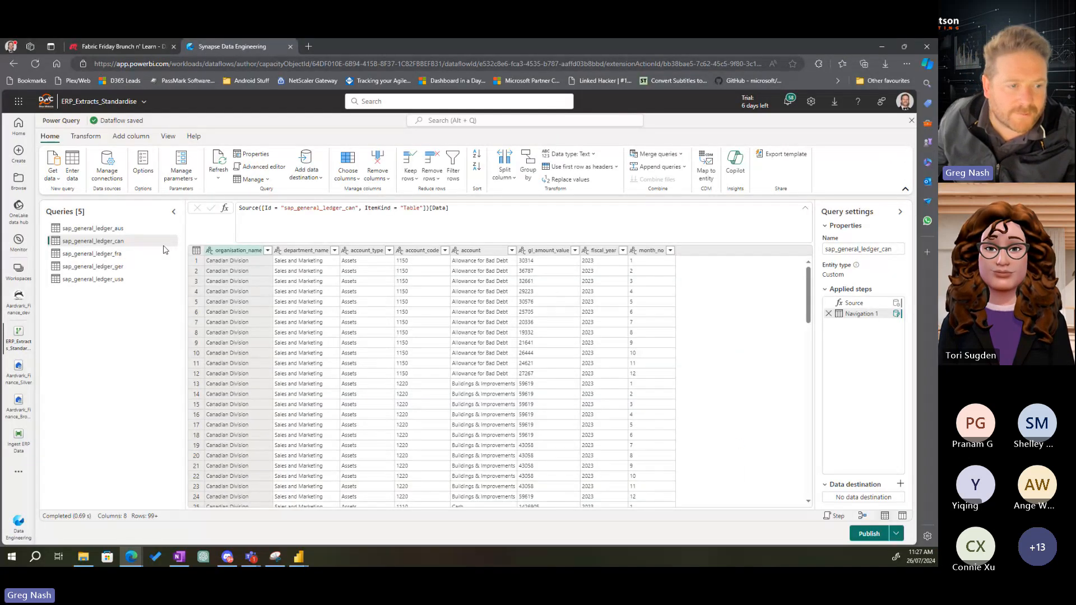
{"action": "left_click", "coordinate": [109, 230]}
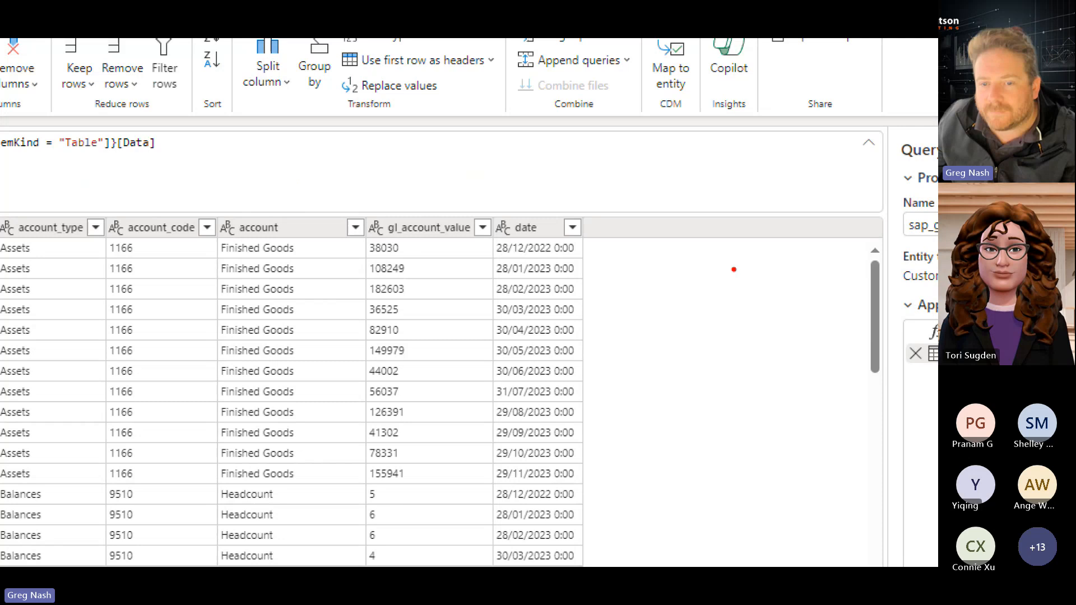
{"action": "left_click_drag", "start_coordinate": [601, 220], "coordinate": [697, 322]}
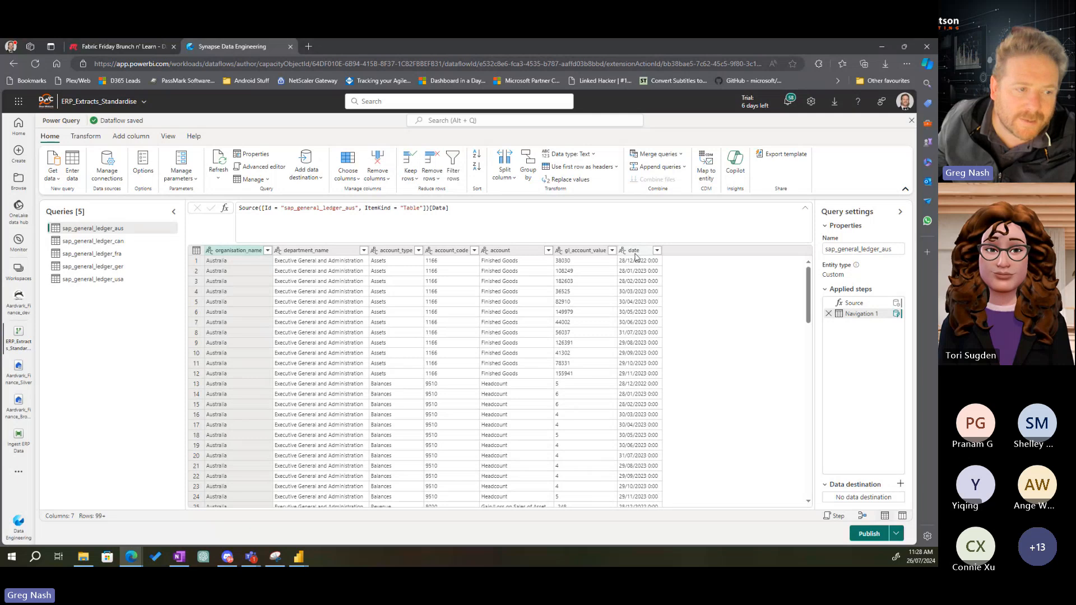
{"action": "left_click", "coordinate": [107, 234]}
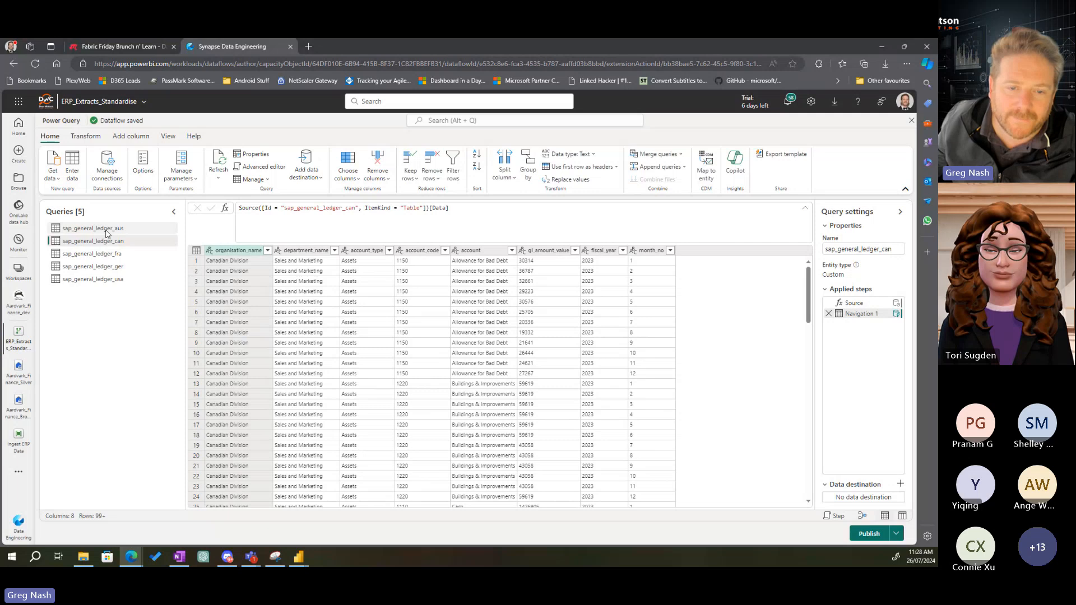
{"action": "left_click", "coordinate": [106, 232]}
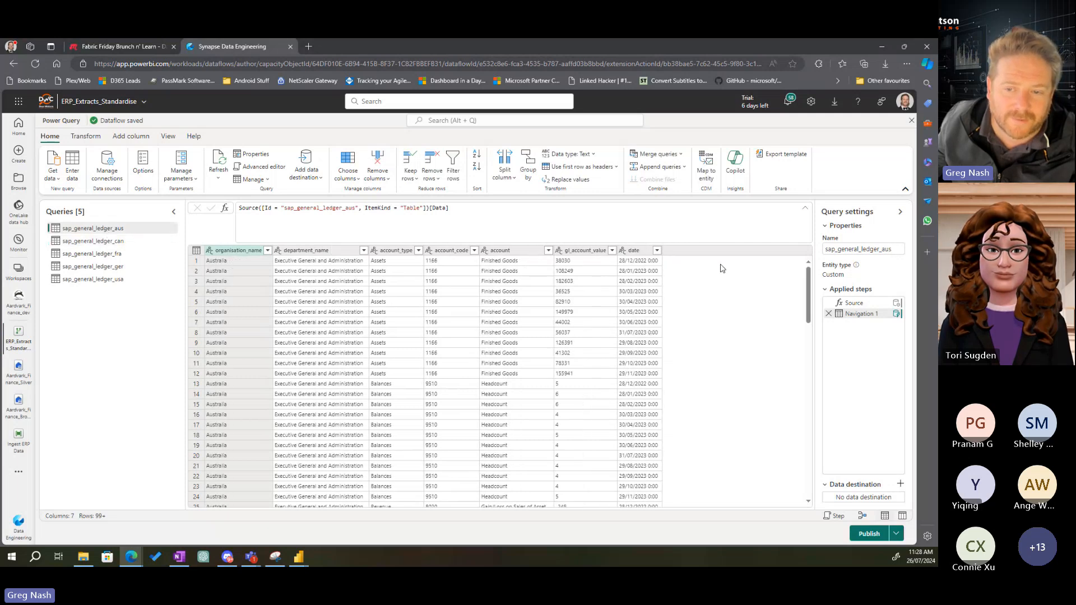
{"action": "left_click", "coordinate": [637, 260]}
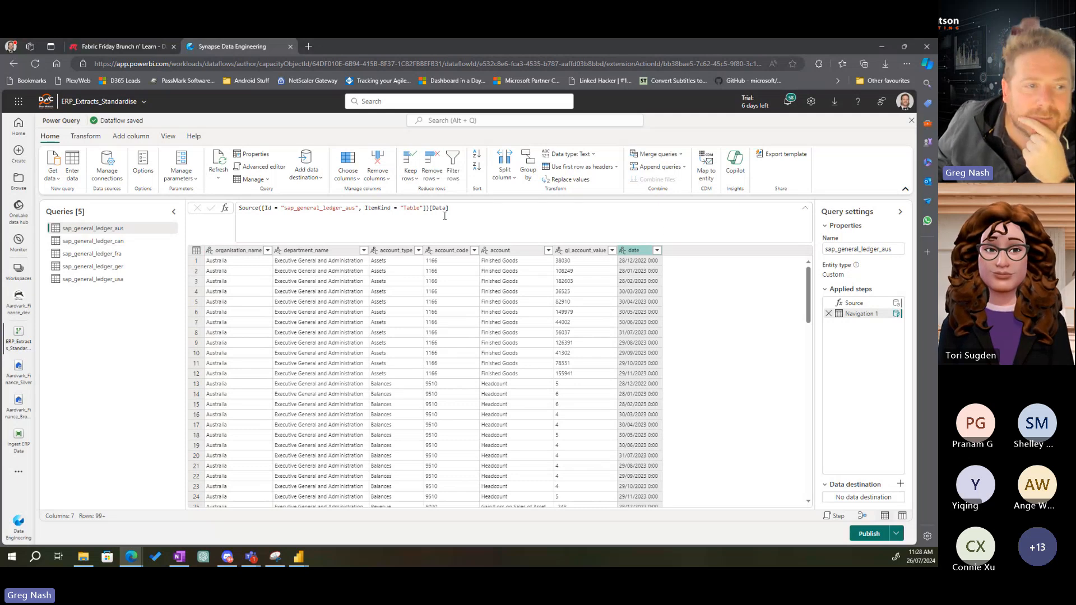
{"action": "left_click", "coordinate": [130, 136]}
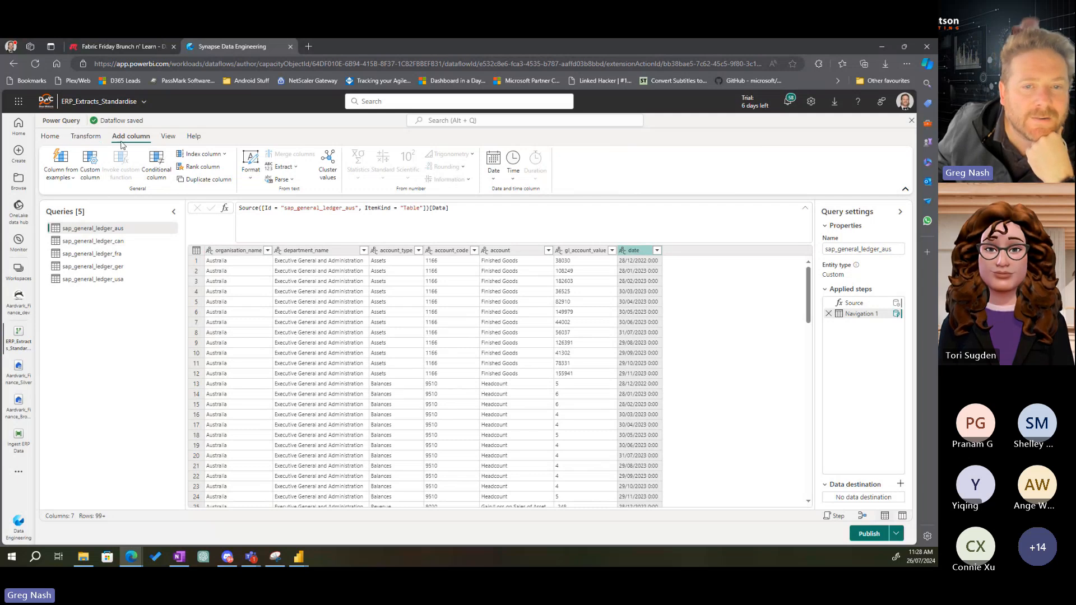
{"action": "left_click", "coordinate": [502, 177]}
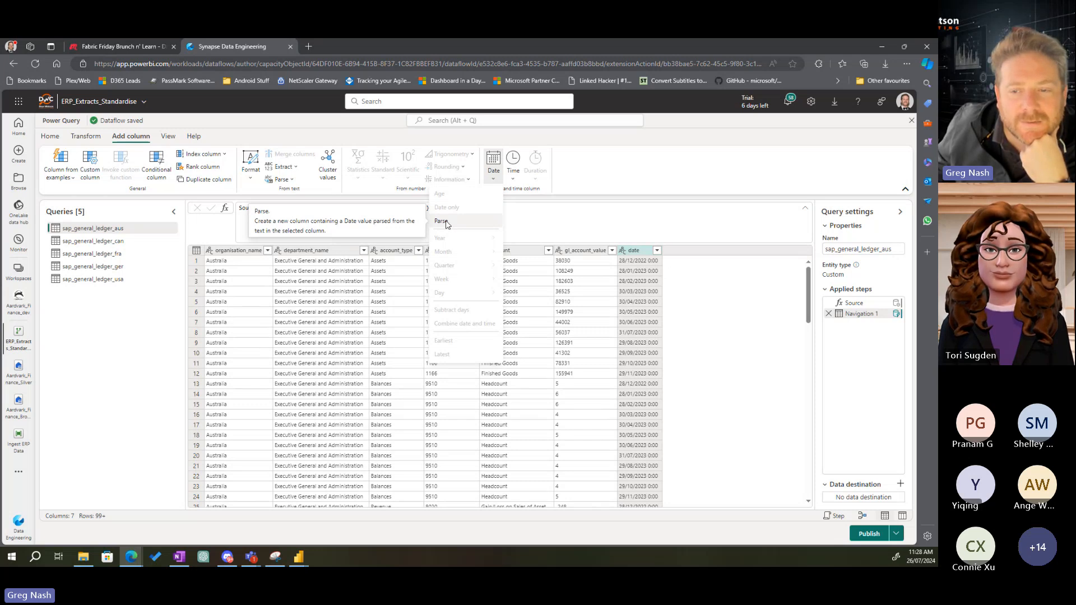
{"action": "left_click", "coordinate": [623, 251]}
{"action": "left_click", "coordinate": [636, 298]}
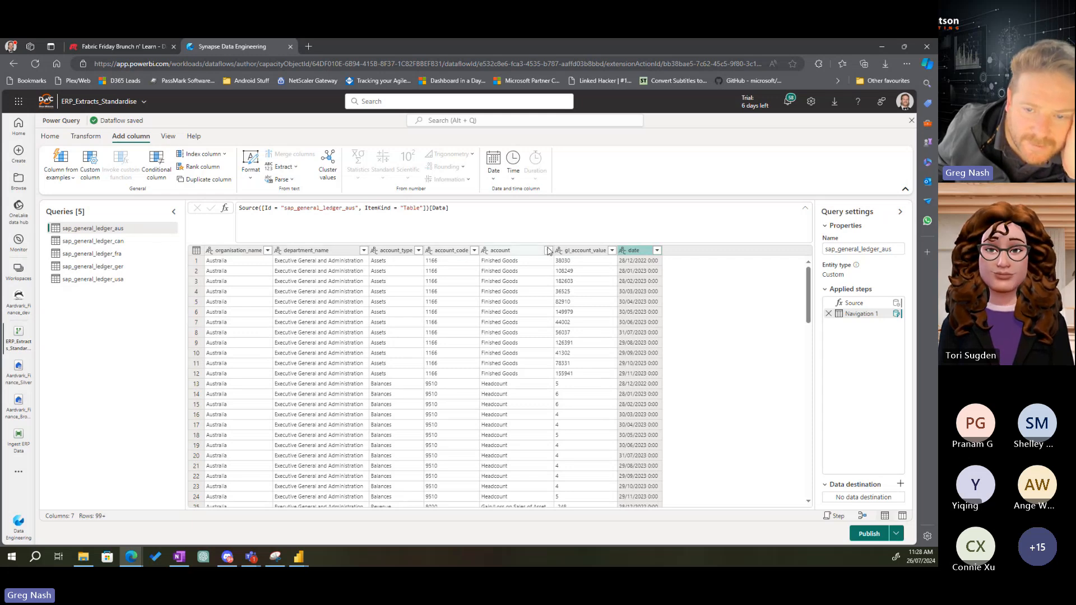
In sap_general_ledger_aus, set the gl_account_value column to the Currency type and the date column to Date
{"action": "left_click", "coordinate": [558, 251]}
{"action": "left_click", "coordinate": [502, 276]}
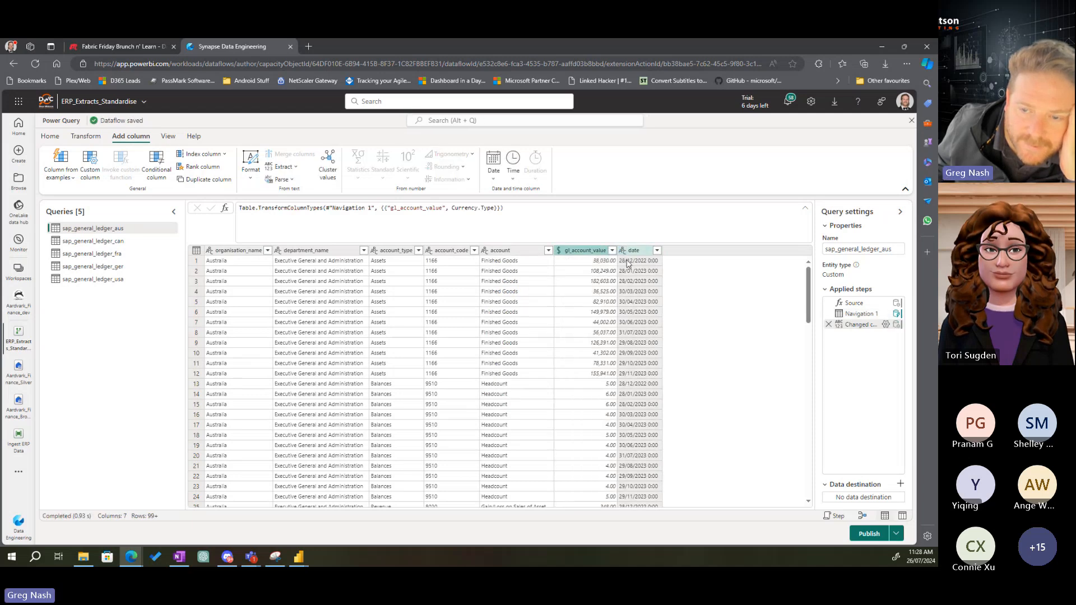
{"action": "left_click", "coordinate": [623, 251]}
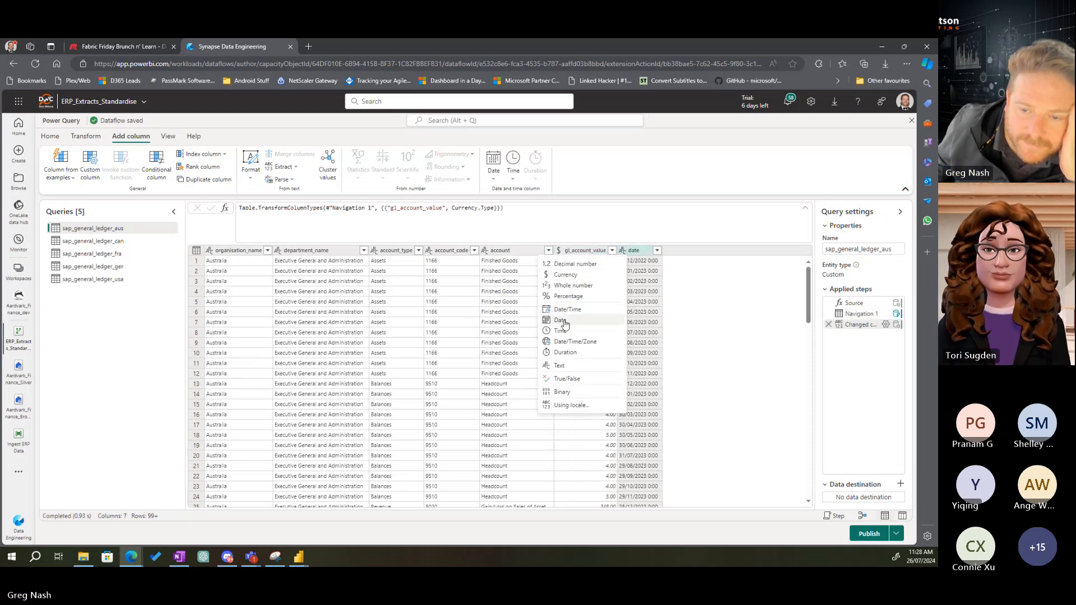
{"action": "left_click", "coordinate": [636, 320]}
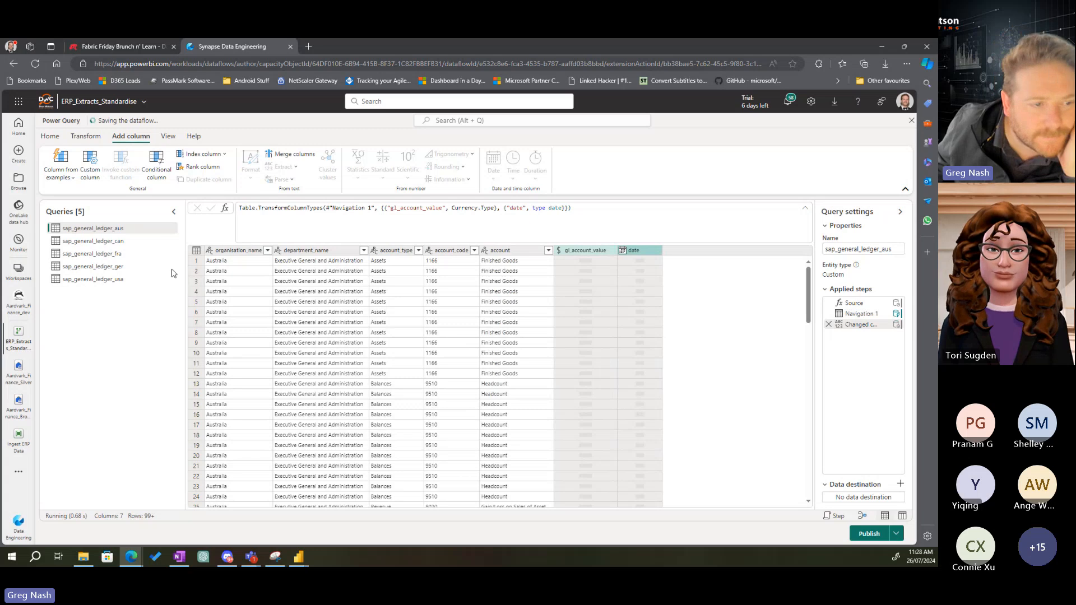
In sap_general_ledger_can, set gl_amount_value to Currency and both fiscal_year and month_no to Whole number
{"action": "left_click", "coordinate": [106, 241]}
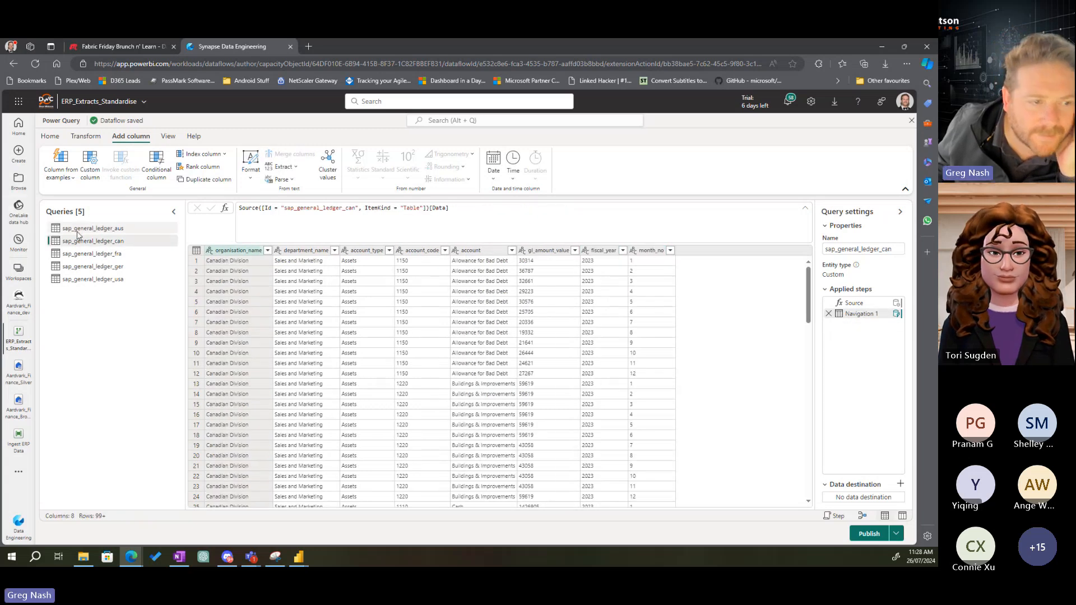
{"action": "left_click", "coordinate": [524, 253]}
{"action": "left_click", "coordinate": [474, 274]}
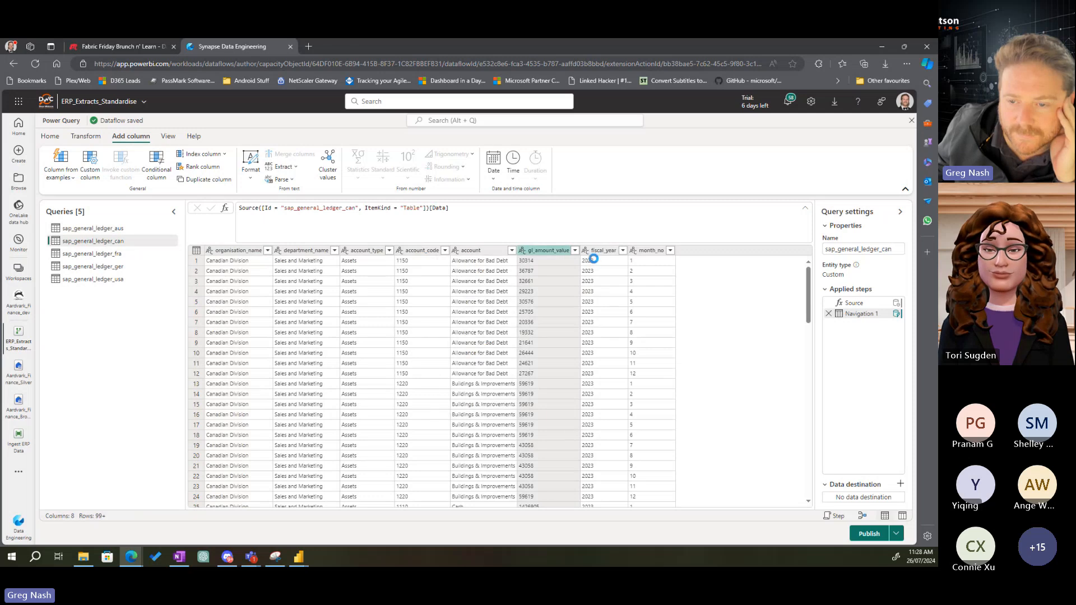
{"action": "left_click", "coordinate": [585, 251]}
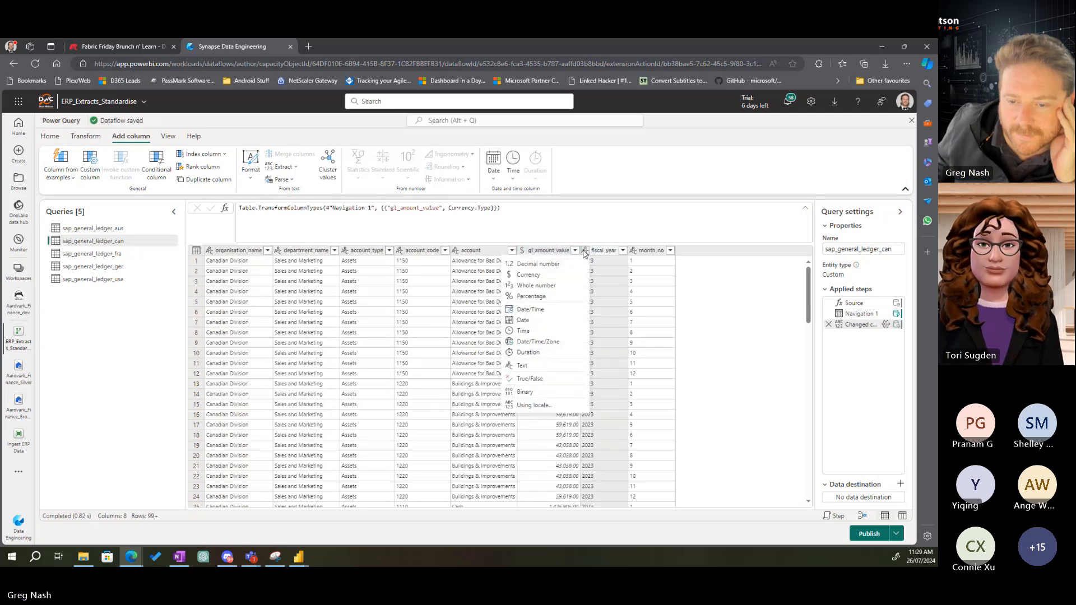
{"action": "left_click", "coordinate": [537, 286]}
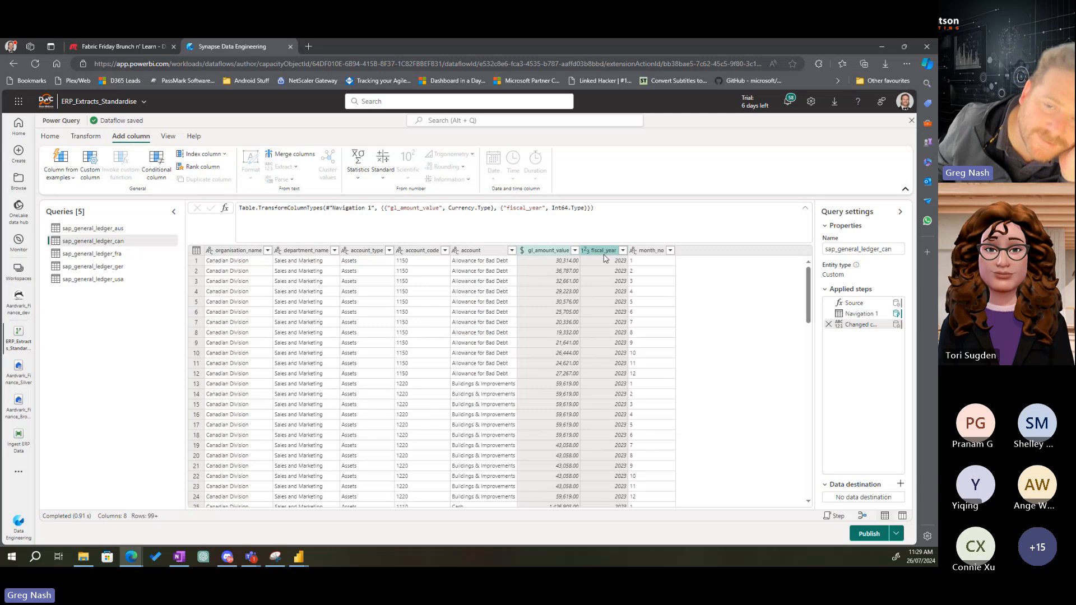
{"action": "left_click", "coordinate": [632, 251]}
{"action": "left_click", "coordinate": [581, 285]}
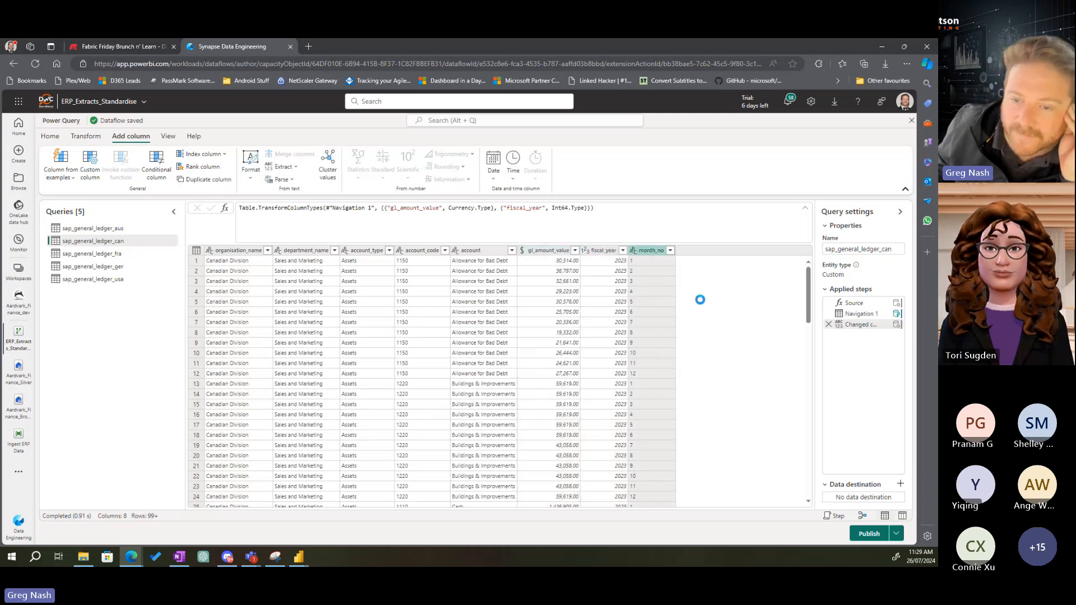
In sap_general_ledger_fra, set gl_amount_value to Currency and both fiscal_year and month_no to Whole number
{"action": "left_click", "coordinate": [105, 255]}
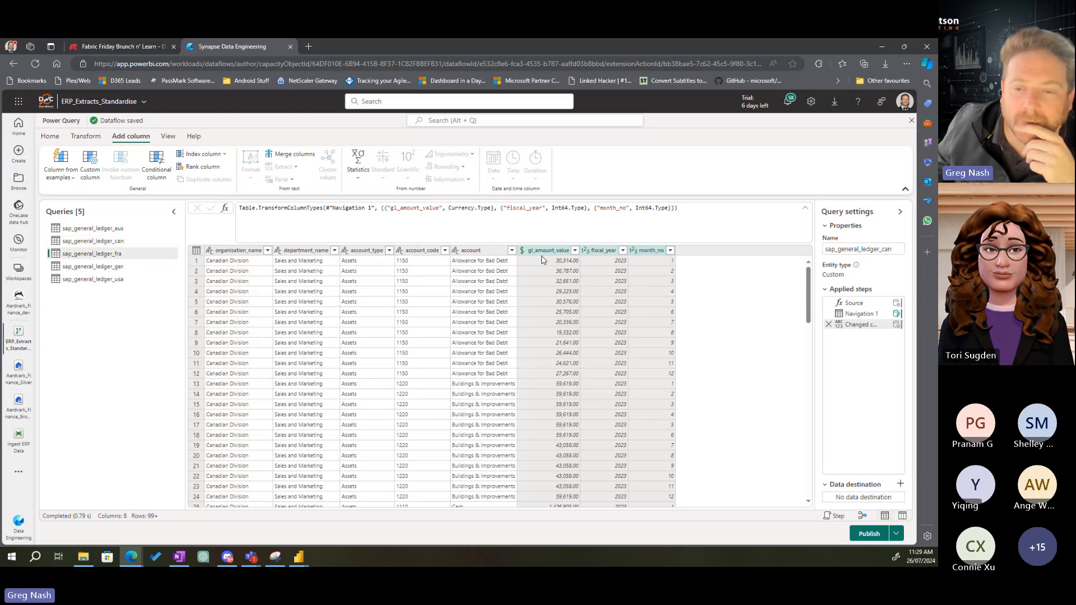
{"action": "left_click", "coordinate": [108, 255]}
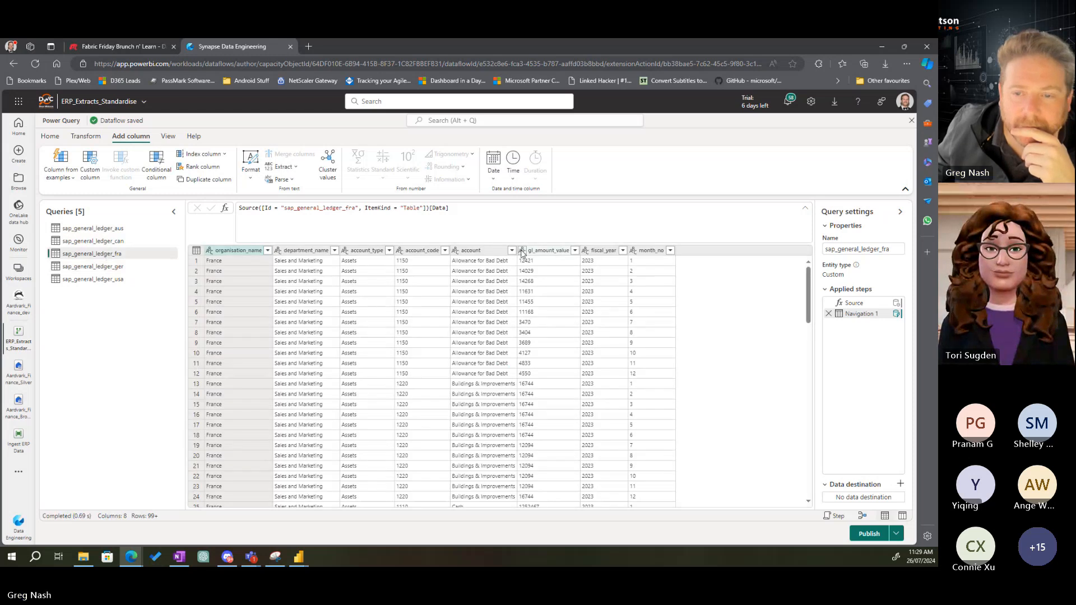
{"action": "left_click", "coordinate": [522, 251]}
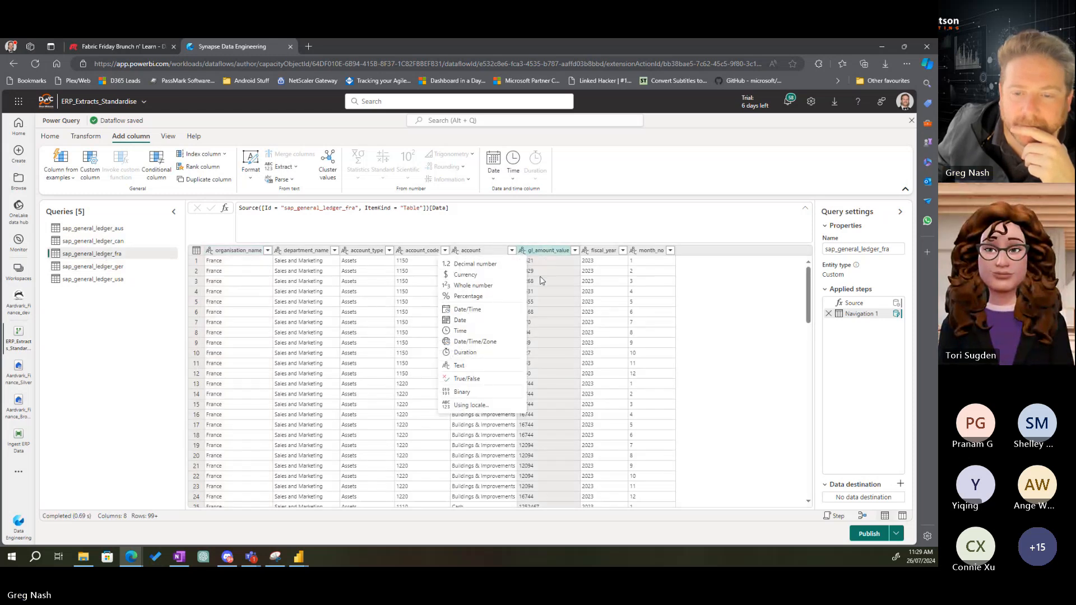
{"action": "left_click", "coordinate": [472, 276]}
{"action": "left_click", "coordinate": [585, 251]}
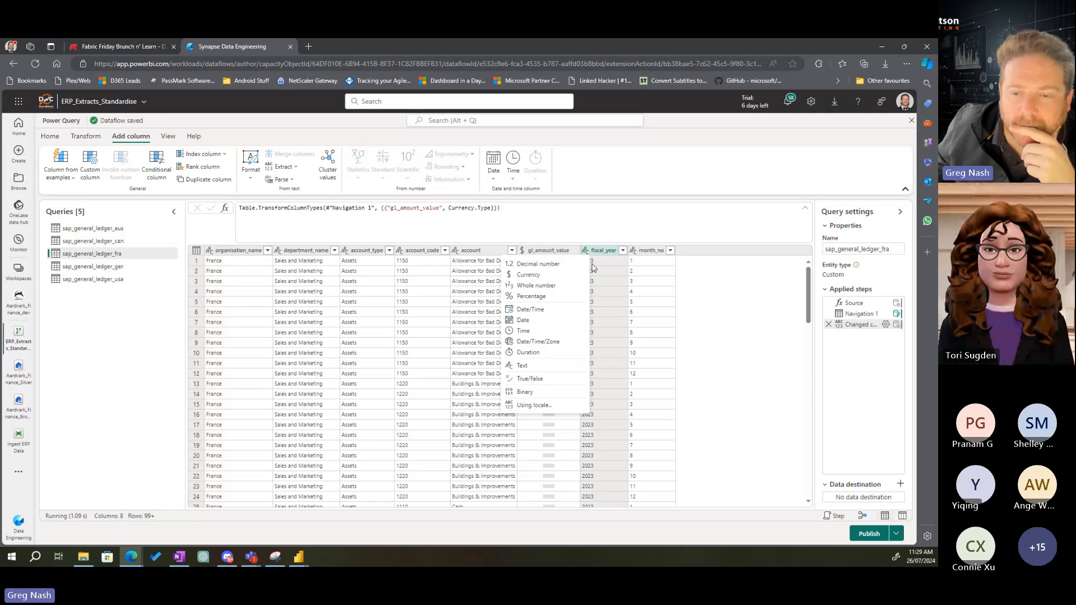
{"action": "left_click", "coordinate": [546, 287]}
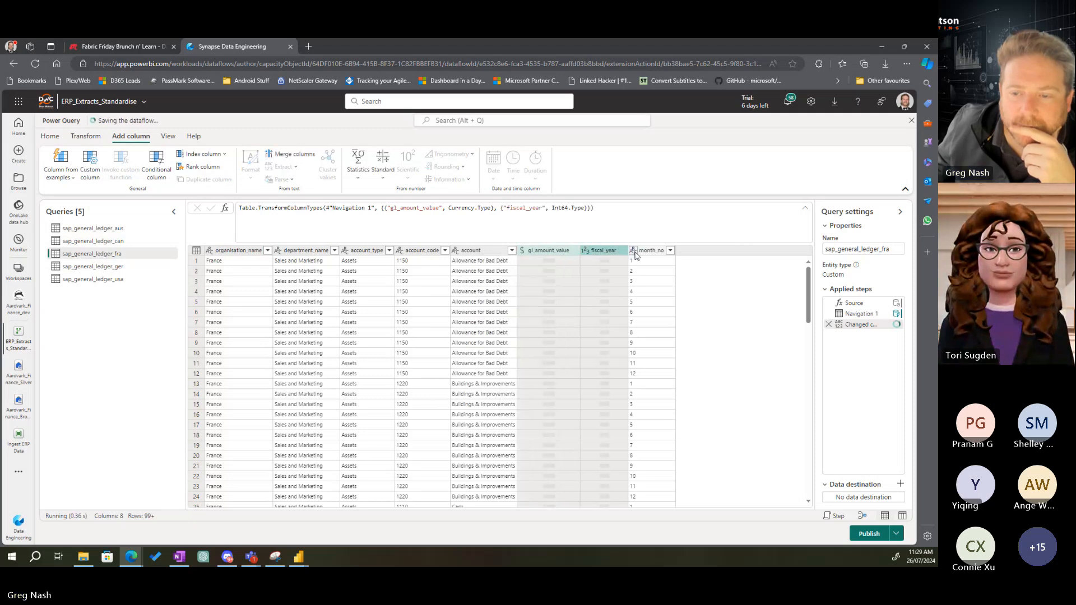
{"action": "left_click", "coordinate": [635, 251]}
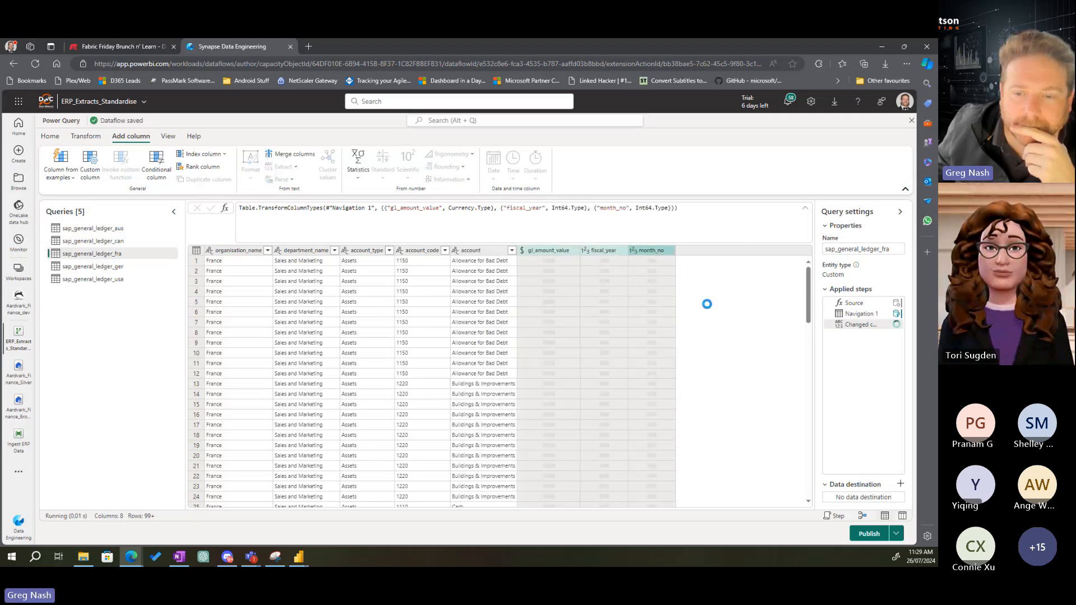
In sap_general_ledger_ger, set gl_amount_value to Currency and both fiscal_year and month_no to Whole number
{"action": "left_click", "coordinate": [93, 266]}
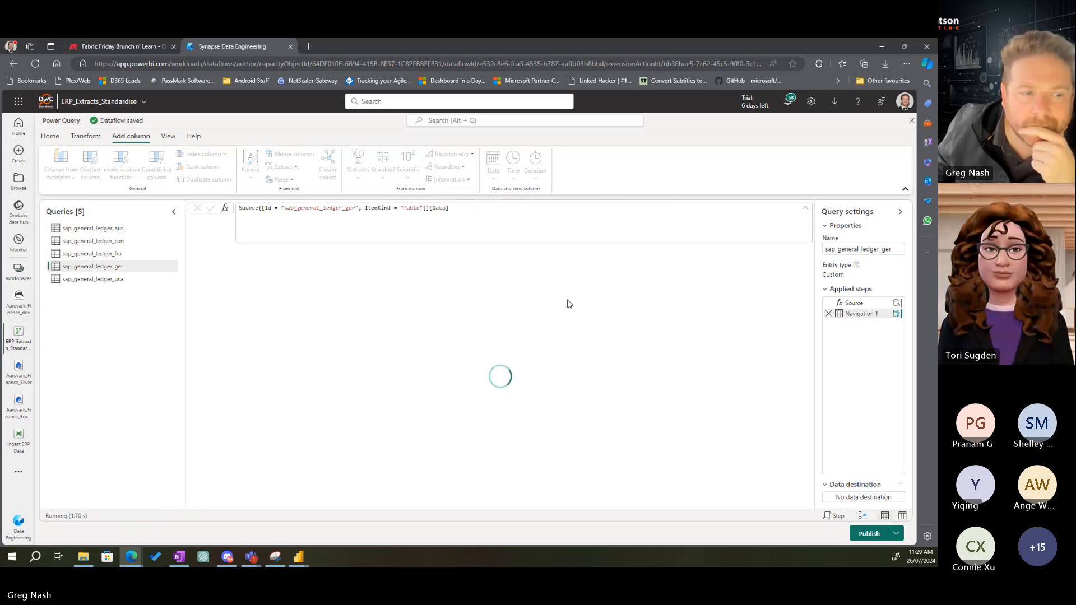
{"action": "left_click", "coordinate": [93, 241]}
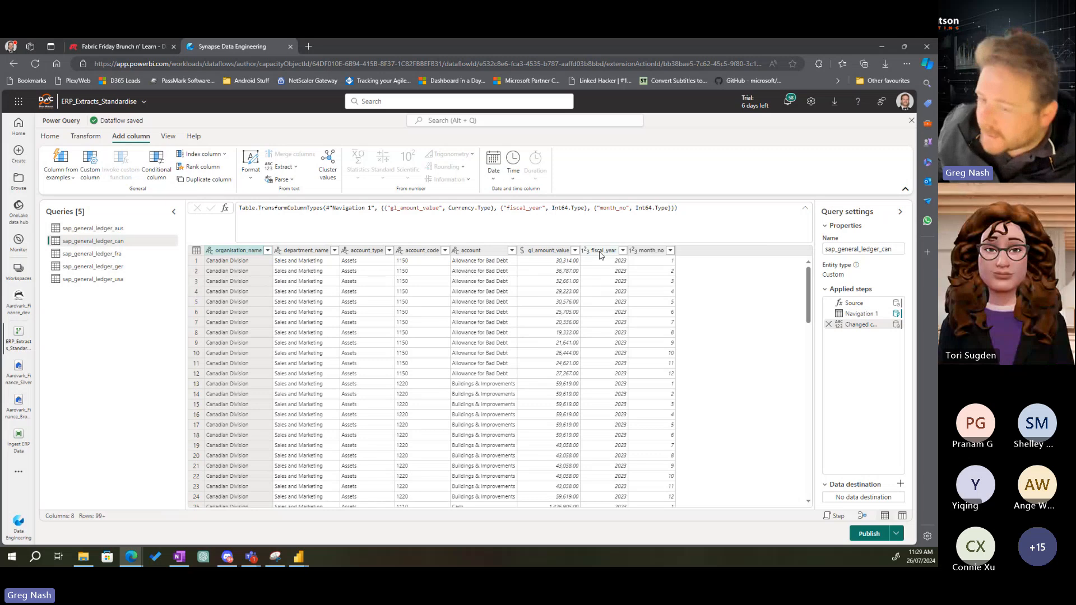
{"action": "left_click", "coordinate": [116, 255]}
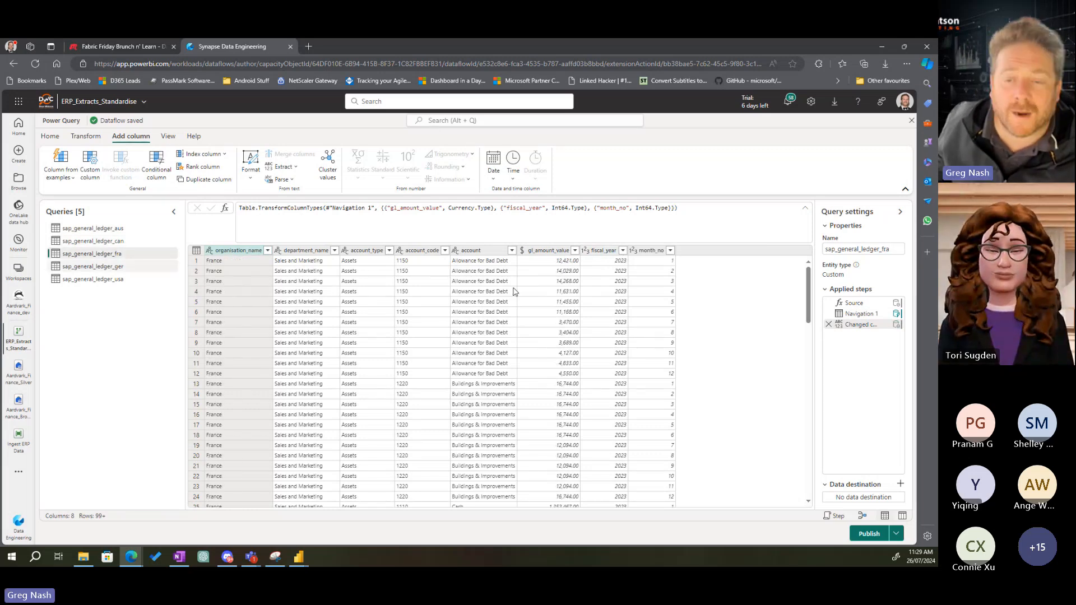
{"action": "left_click", "coordinate": [522, 251]}
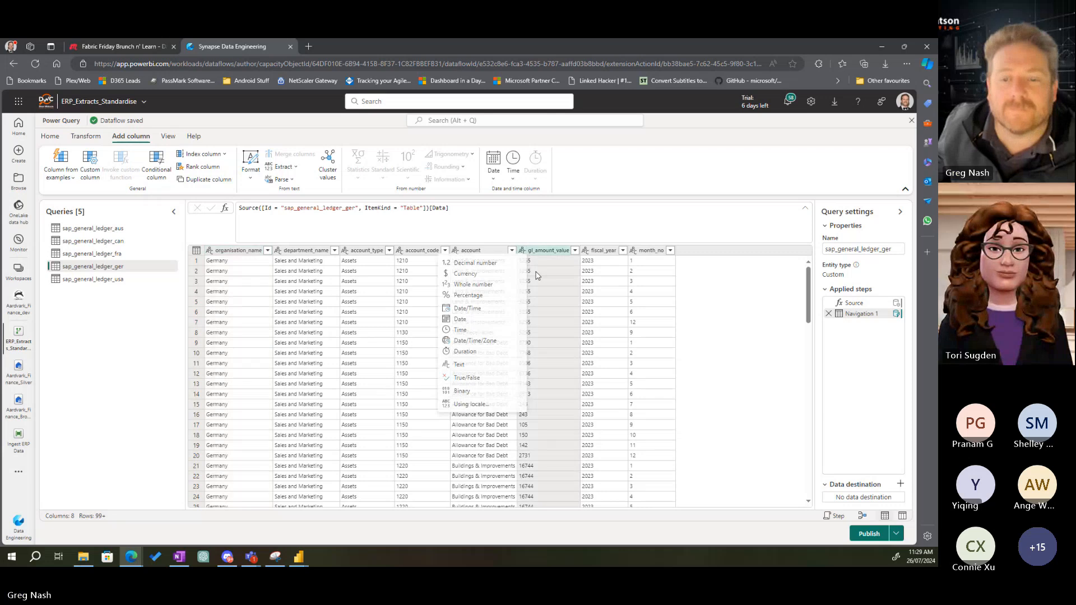
{"action": "left_click", "coordinate": [465, 273]}
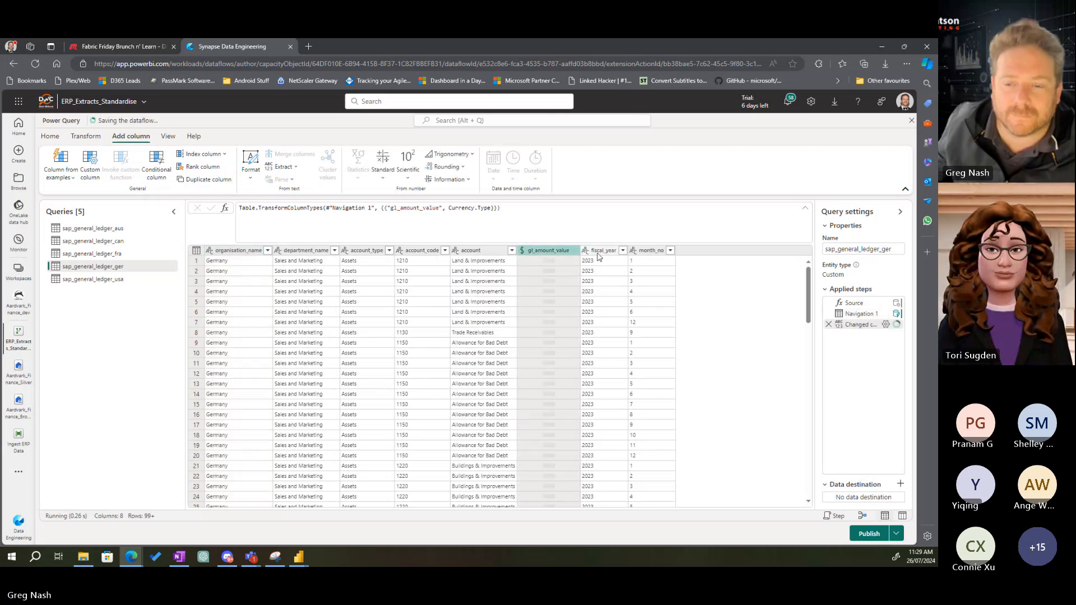
{"action": "left_click", "coordinate": [585, 251]}
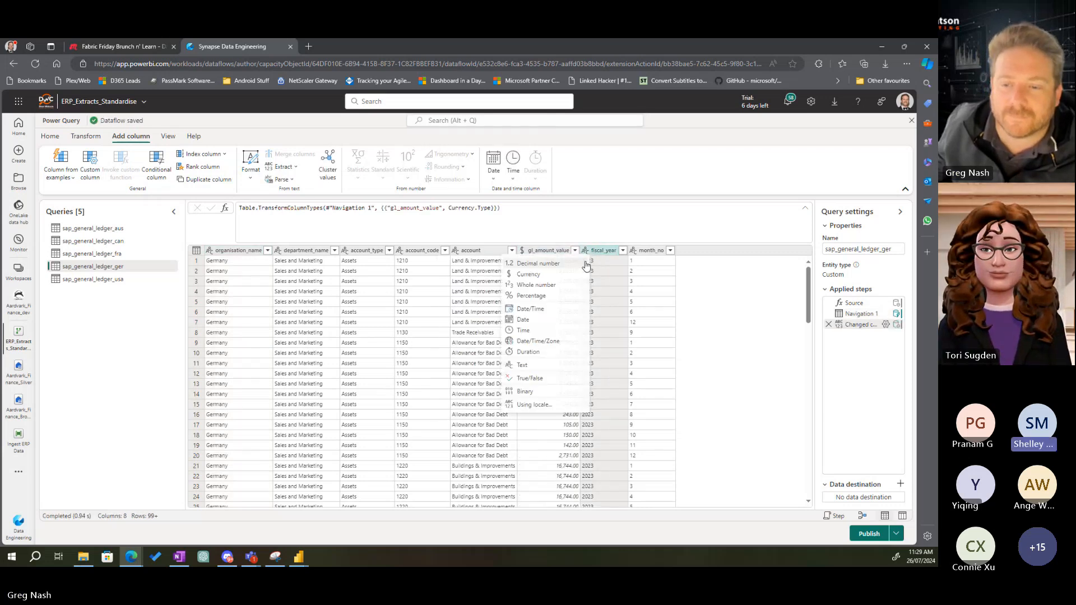
{"action": "left_click", "coordinate": [536, 286]}
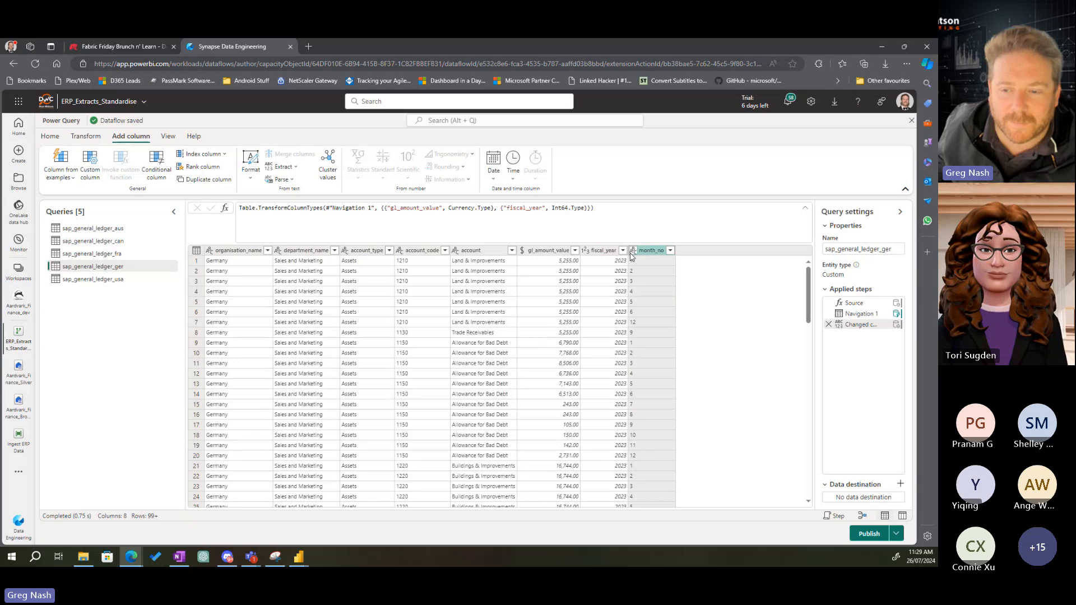
{"action": "left_click", "coordinate": [633, 250]}
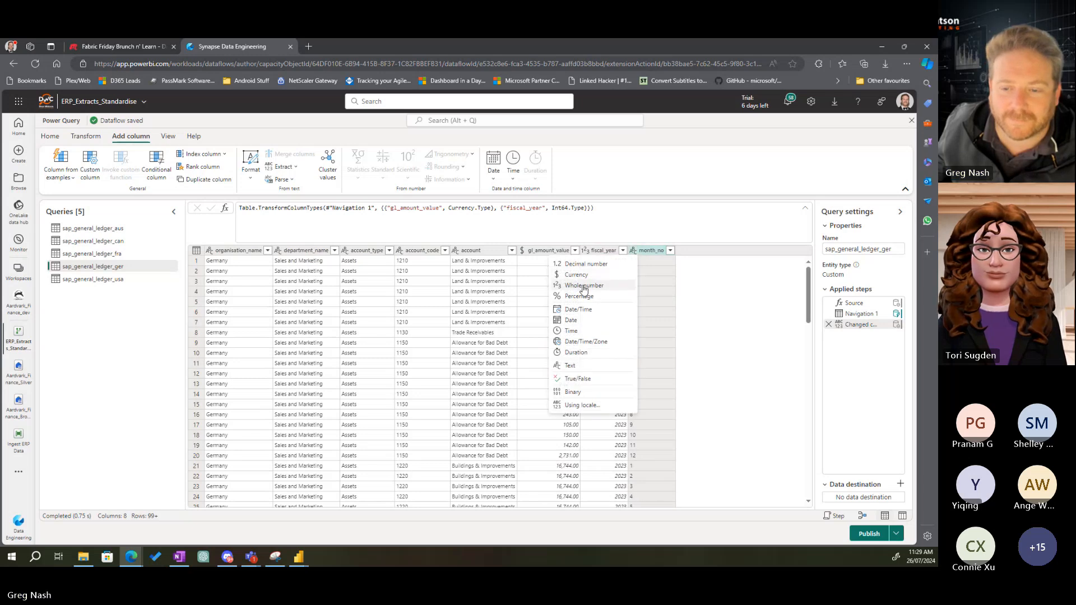
{"action": "left_click", "coordinate": [584, 287]}
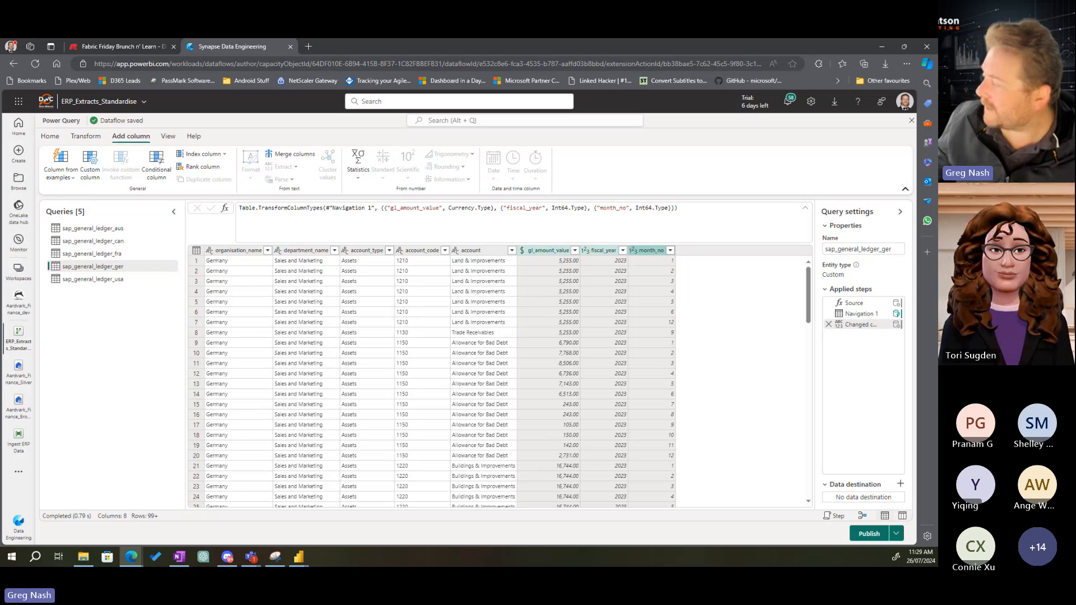
In sap_general_ledger_usa, set gl_amount_value to Currency and both fiscal_year and month_no to Whole number
{"action": "left_click", "coordinate": [75, 280]}
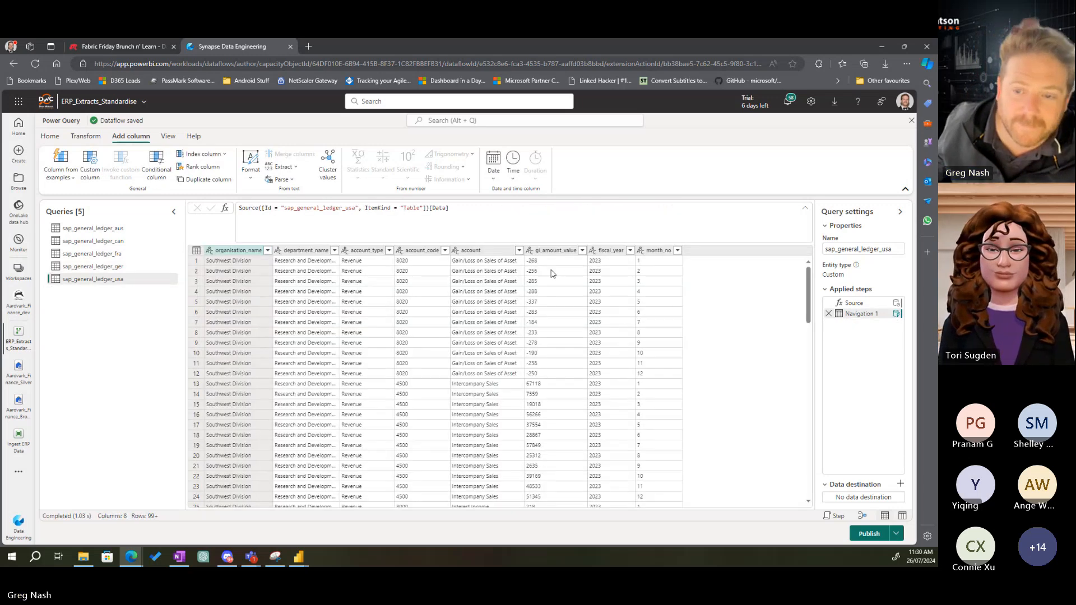
{"action": "left_click", "coordinate": [554, 251]}
{"action": "left_click", "coordinate": [529, 250]}
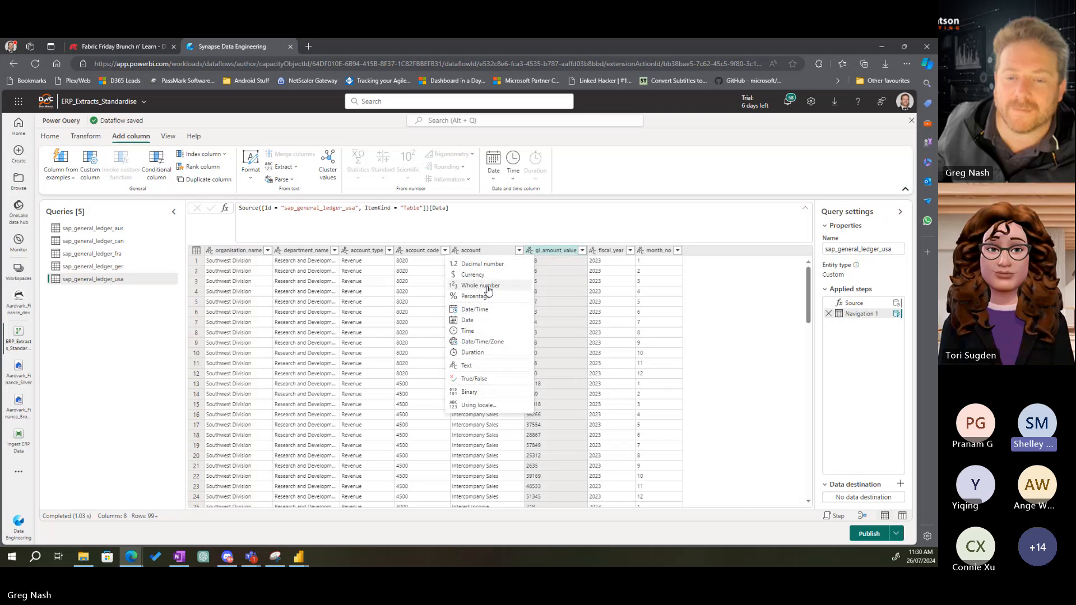
{"action": "left_click", "coordinate": [483, 275]}
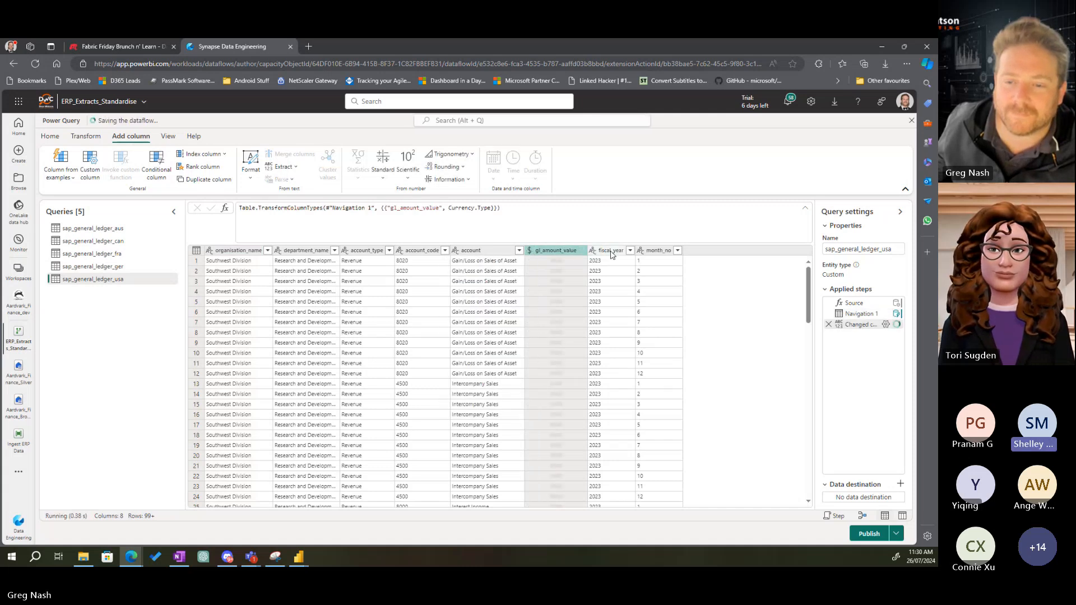
{"action": "left_click", "coordinate": [611, 251]}
{"action": "left_click", "coordinate": [592, 250]}
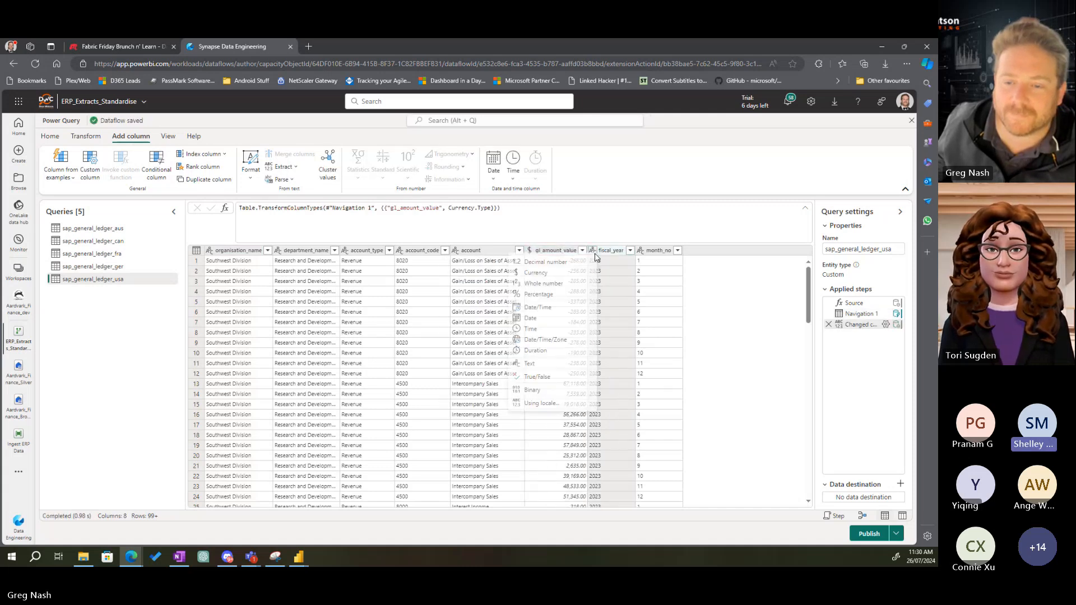
{"action": "left_click", "coordinate": [542, 286]}
{"action": "left_click", "coordinate": [654, 251]}
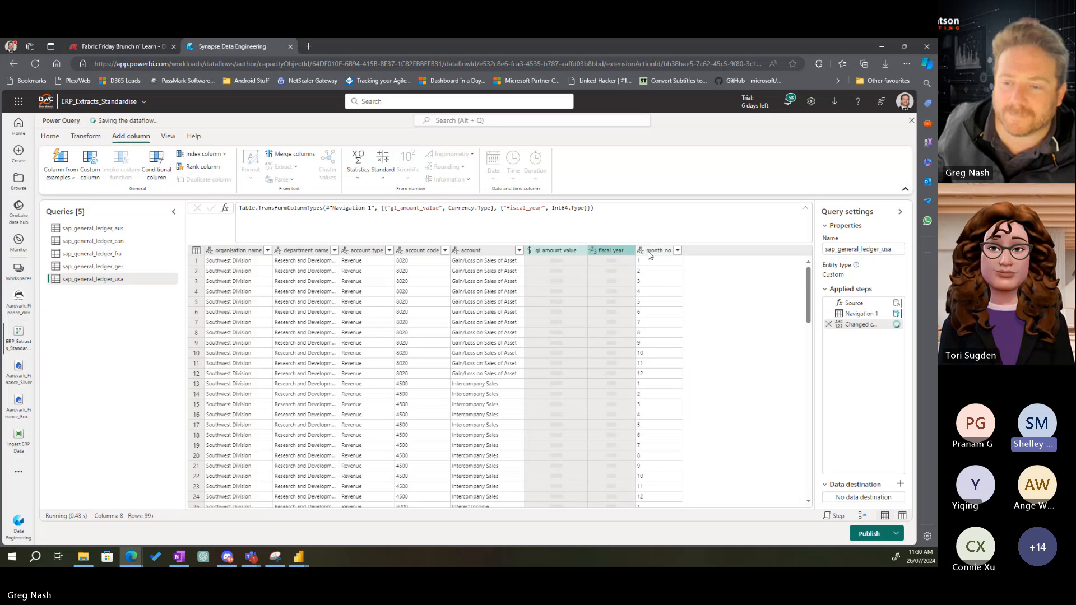
{"action": "left_click", "coordinate": [640, 250]}
{"action": "left_click", "coordinate": [591, 282]}
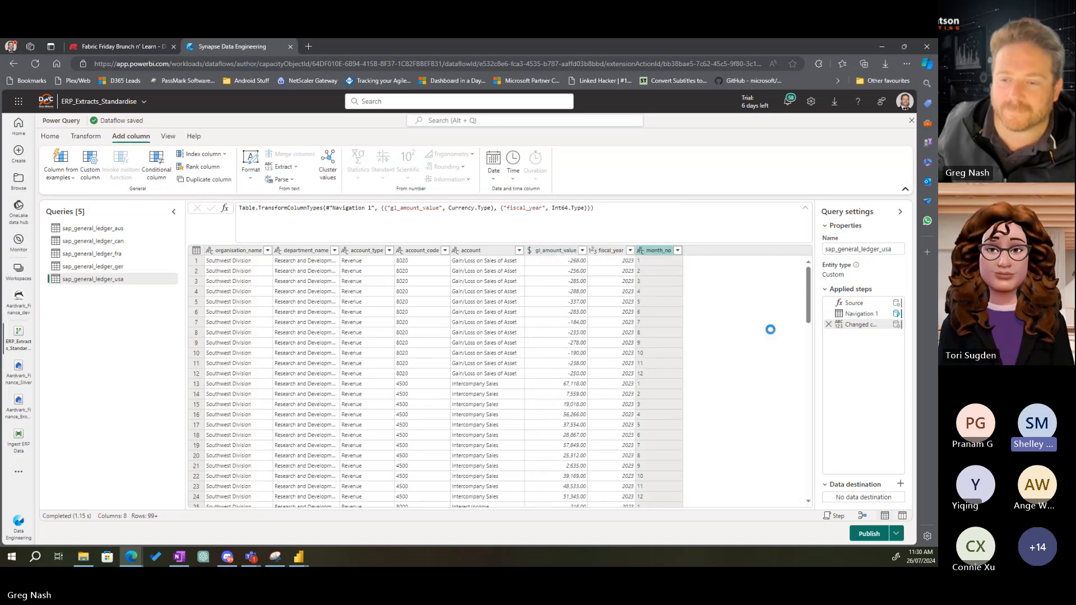
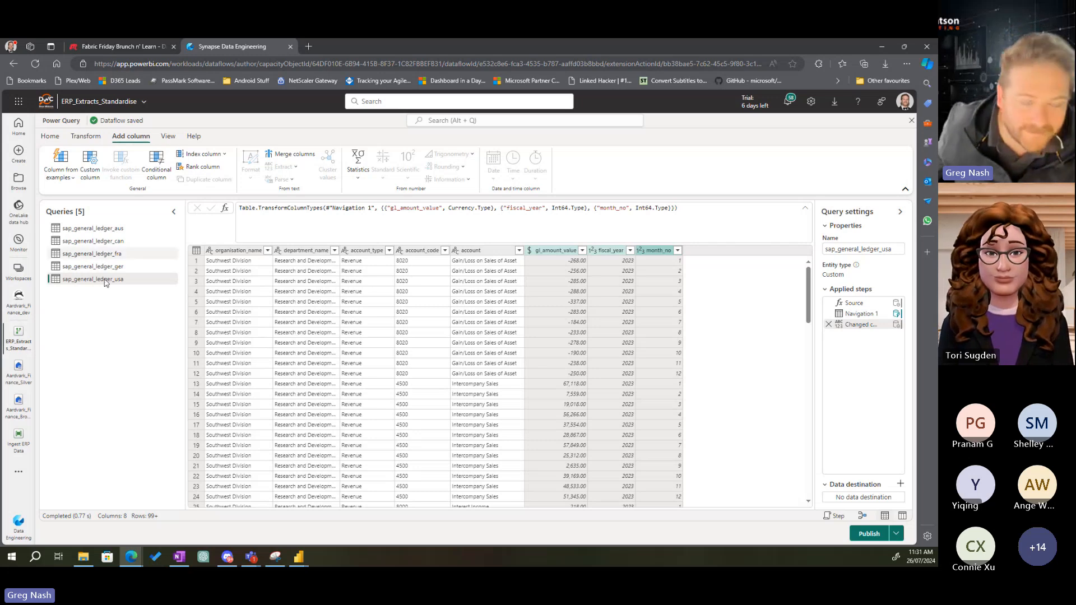
Compare the date layout of the ledger queries, and inspect the error details of the first date value in sap_general_ledger_aus
{"action": "left_click", "coordinate": [93, 229]}
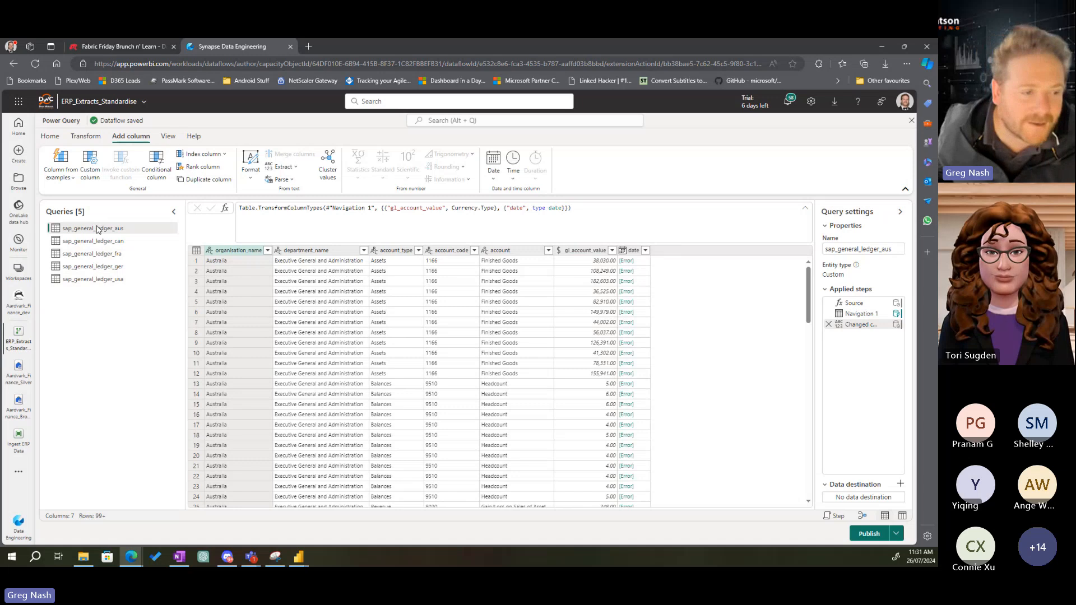
{"action": "left_click", "coordinate": [97, 256]}
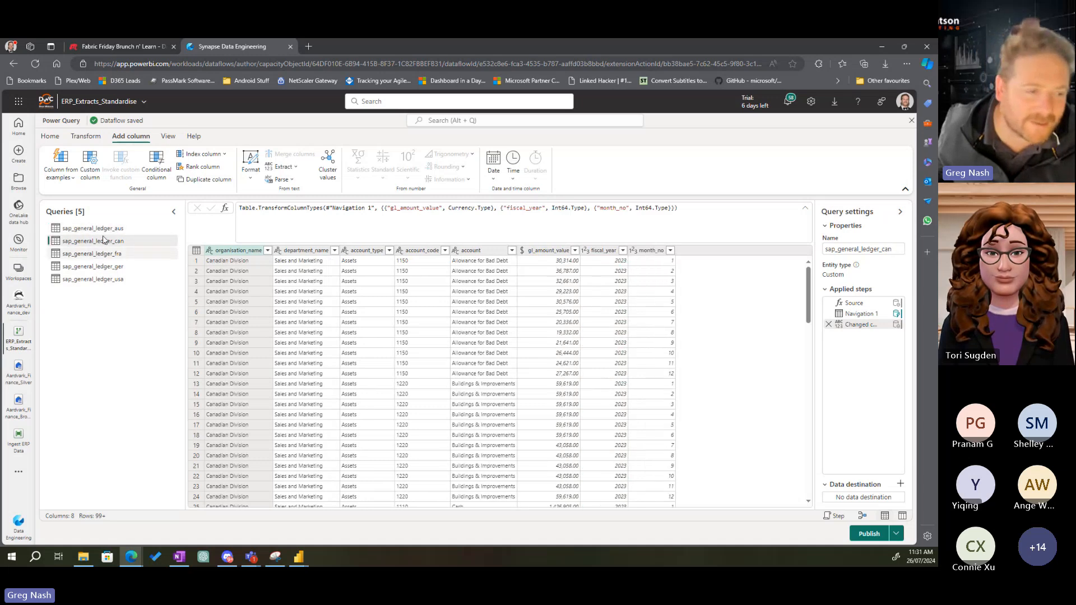
{"action": "left_click", "coordinate": [603, 251]}
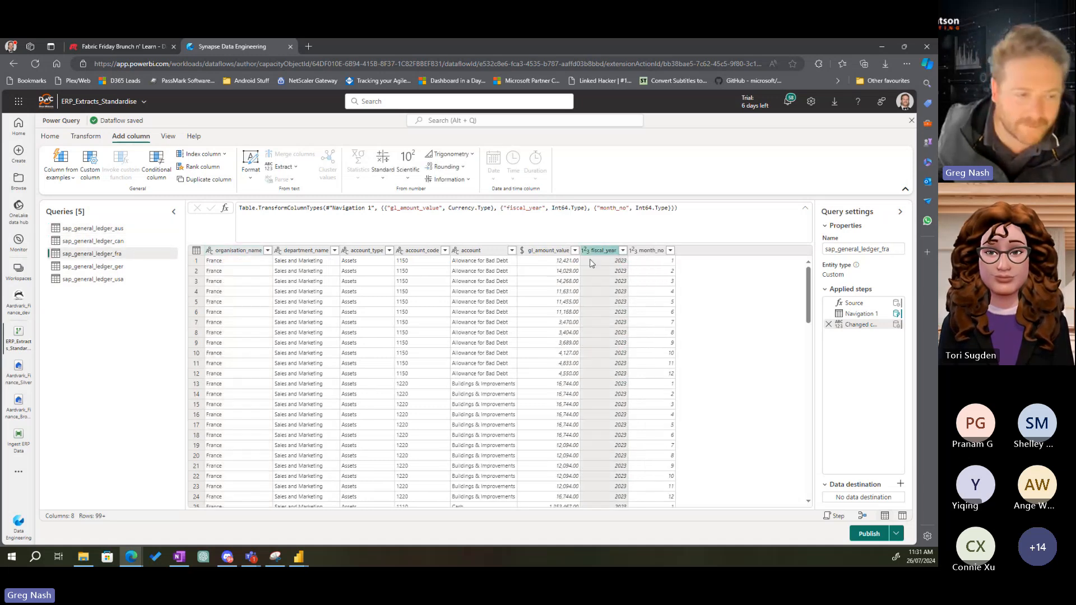
{"action": "left_click", "coordinate": [114, 230]}
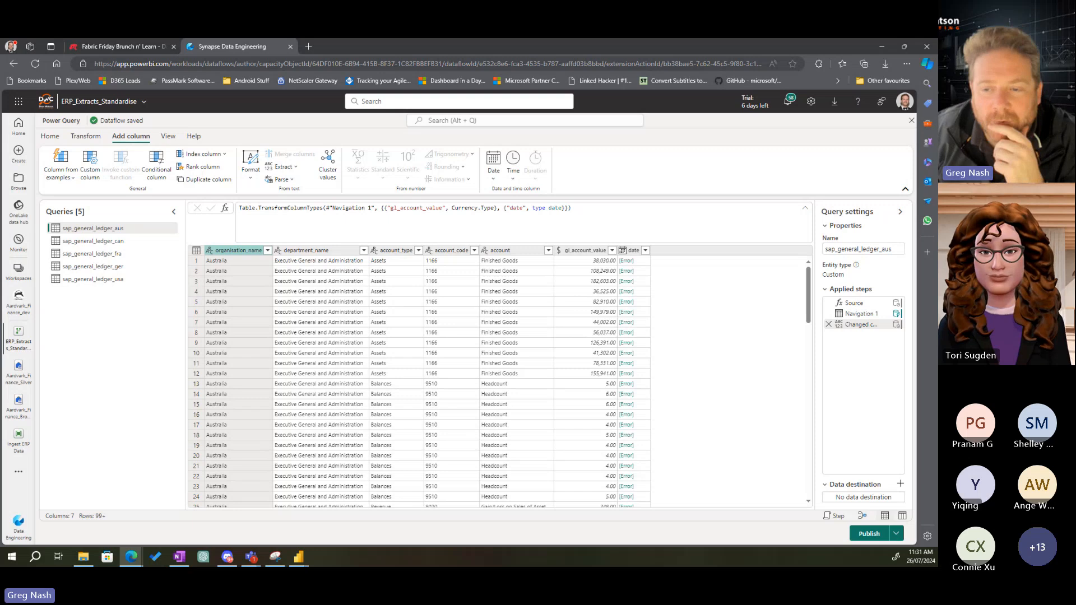
{"action": "left_click", "coordinate": [644, 262]}
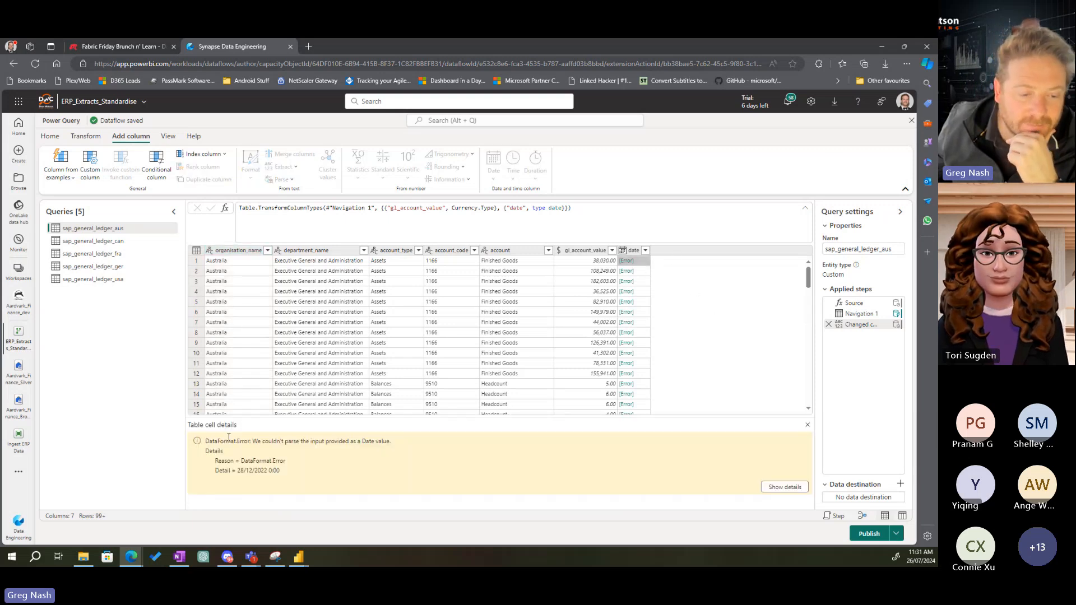
{"action": "left_click_drag", "start_coordinate": [283, 441], "coordinate": [382, 442]}
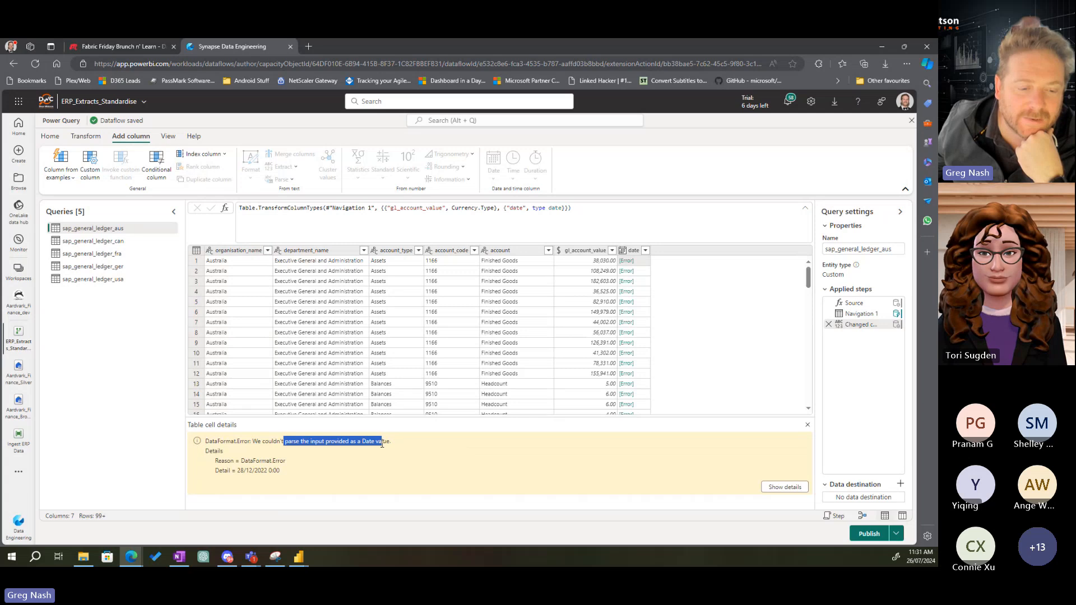
{"action": "left_click_drag", "start_coordinate": [237, 471], "coordinate": [291, 477]}
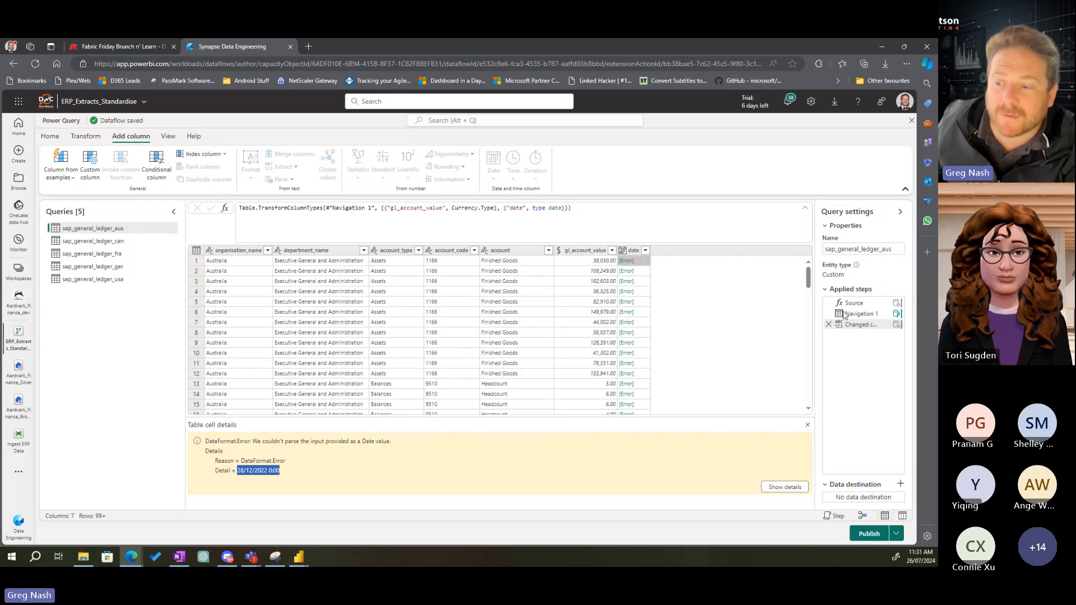
{"action": "mouse_move", "coordinate": [848, 328]}
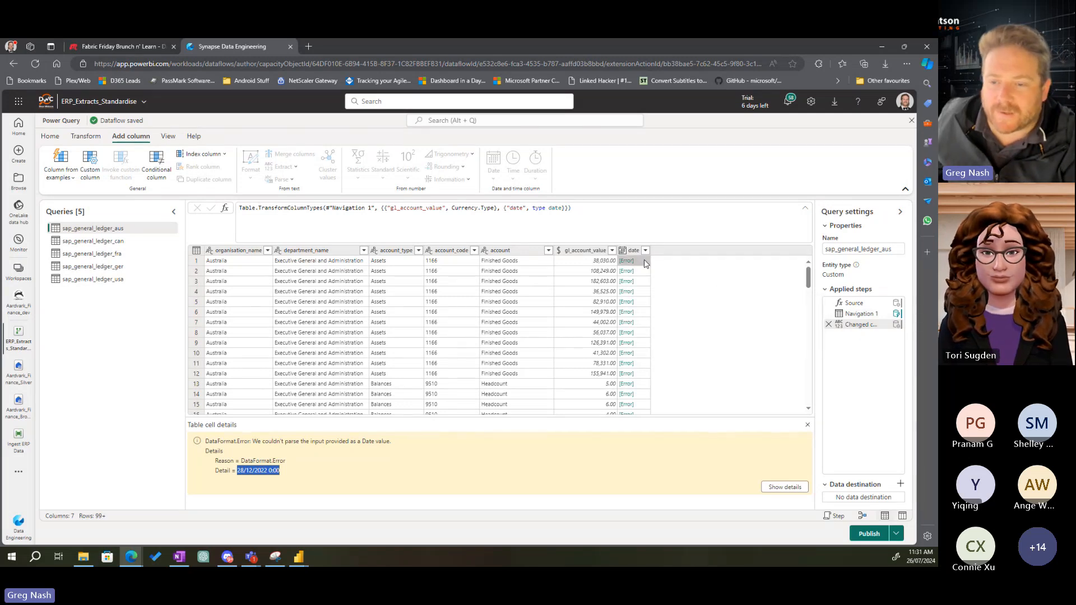
Examine the source text of the date column at the Navigation 1 step of sap_general_ledger_aus, with the column widened
{"action": "left_click", "coordinate": [634, 251]}
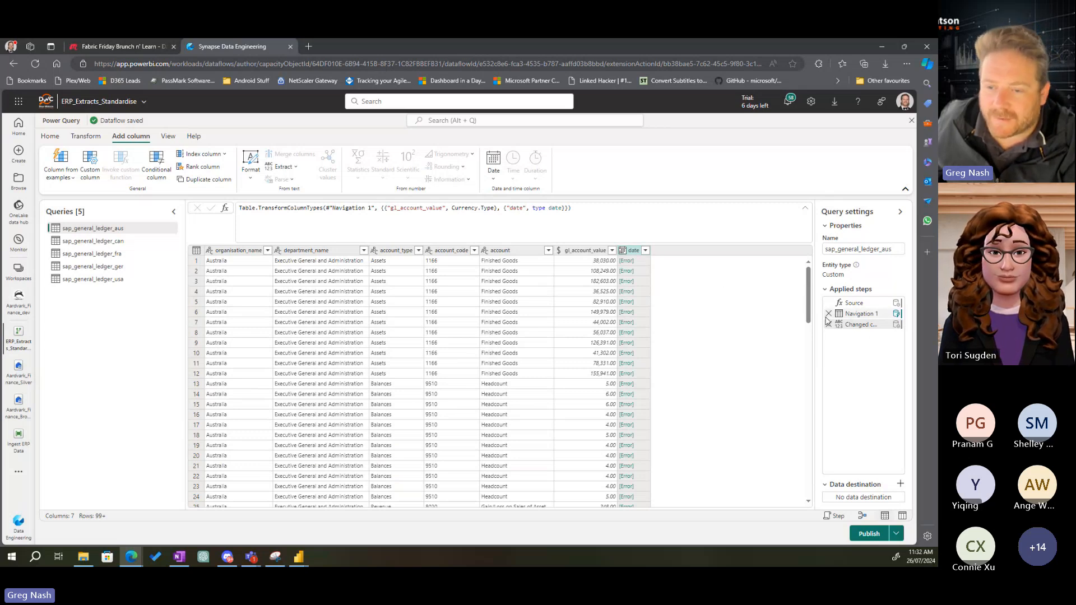
{"action": "left_click", "coordinate": [859, 314]}
{"action": "double_click", "coordinate": [650, 250]}
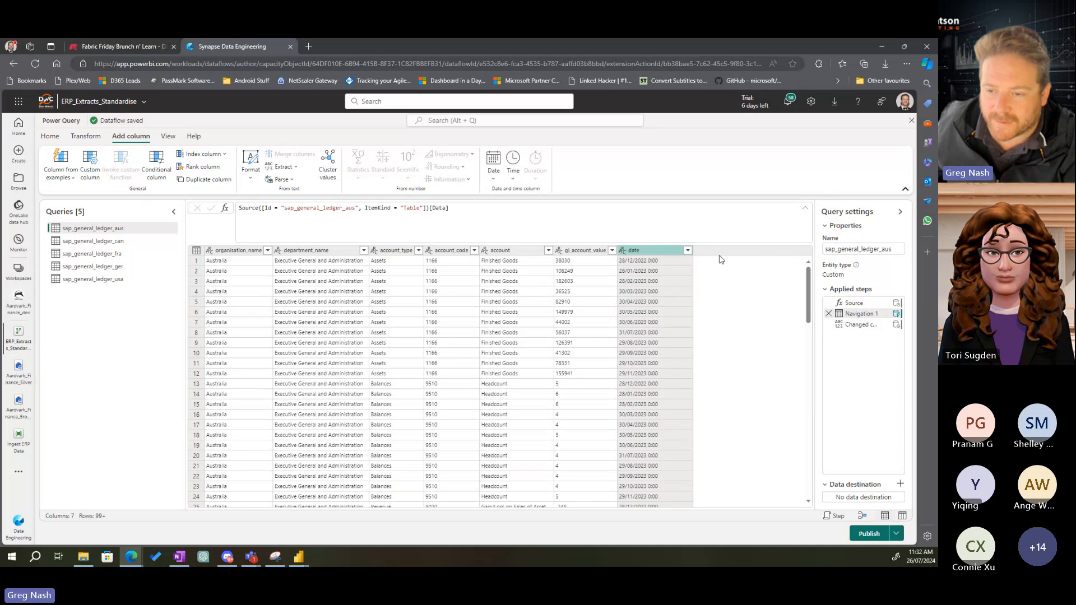
{"action": "left_click", "coordinate": [494, 167]}
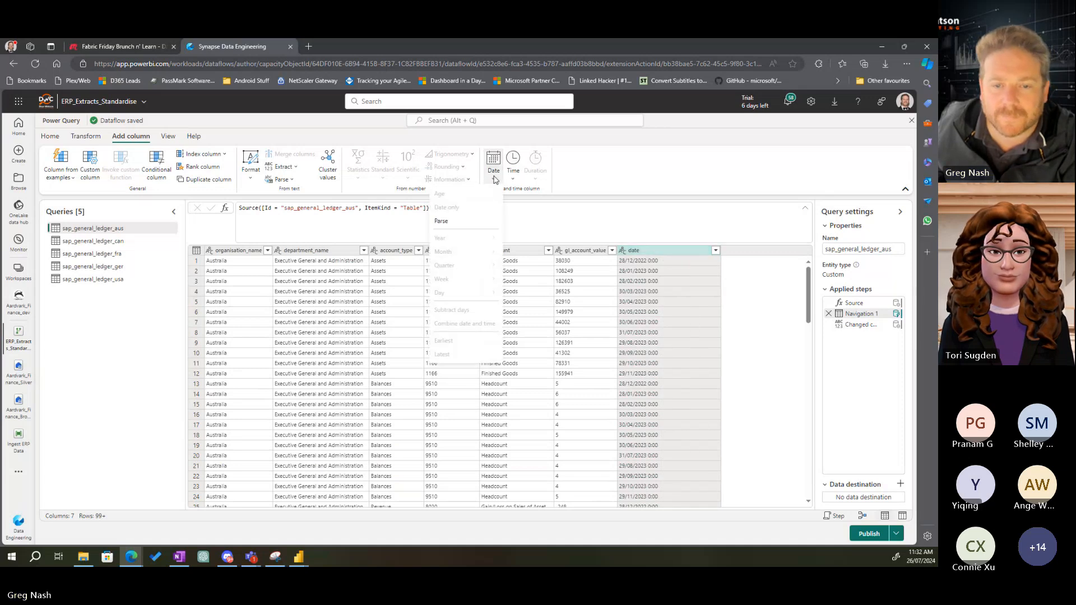
{"action": "left_click", "coordinate": [569, 229]}
Try inserting a Date type conversion for the date column directly after Navigation 1, and delete that inserted step
{"action": "left_click", "coordinate": [623, 251]}
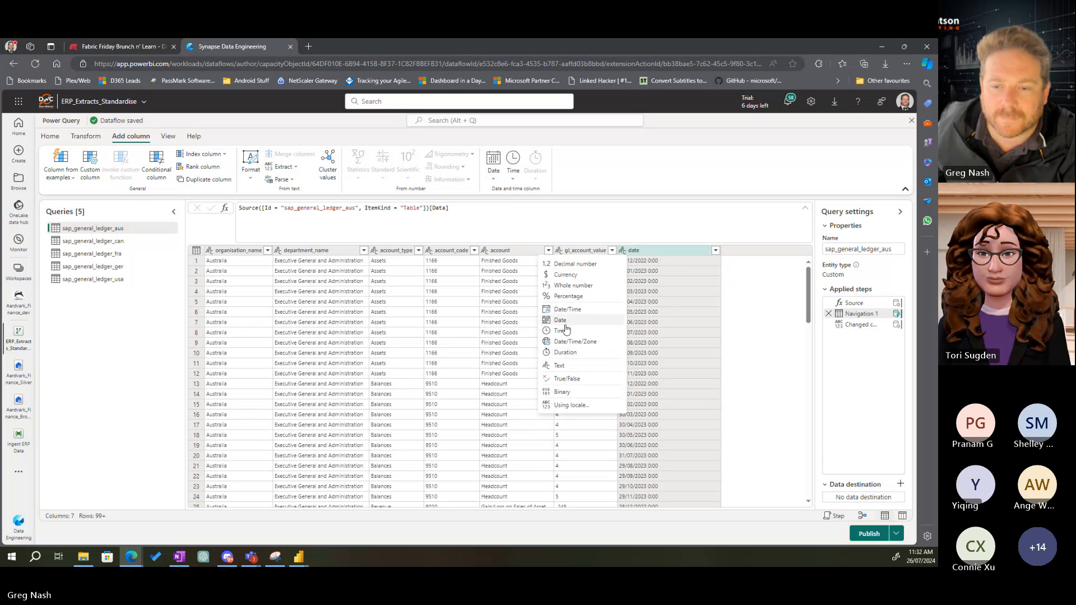
{"action": "left_click", "coordinate": [564, 325]}
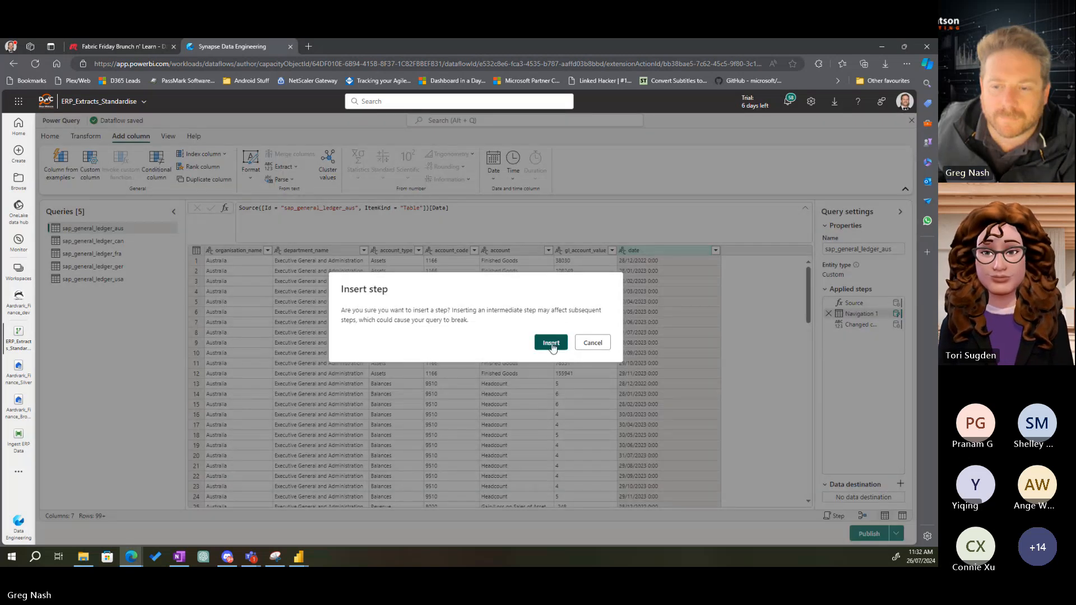
{"action": "left_click", "coordinate": [549, 341]}
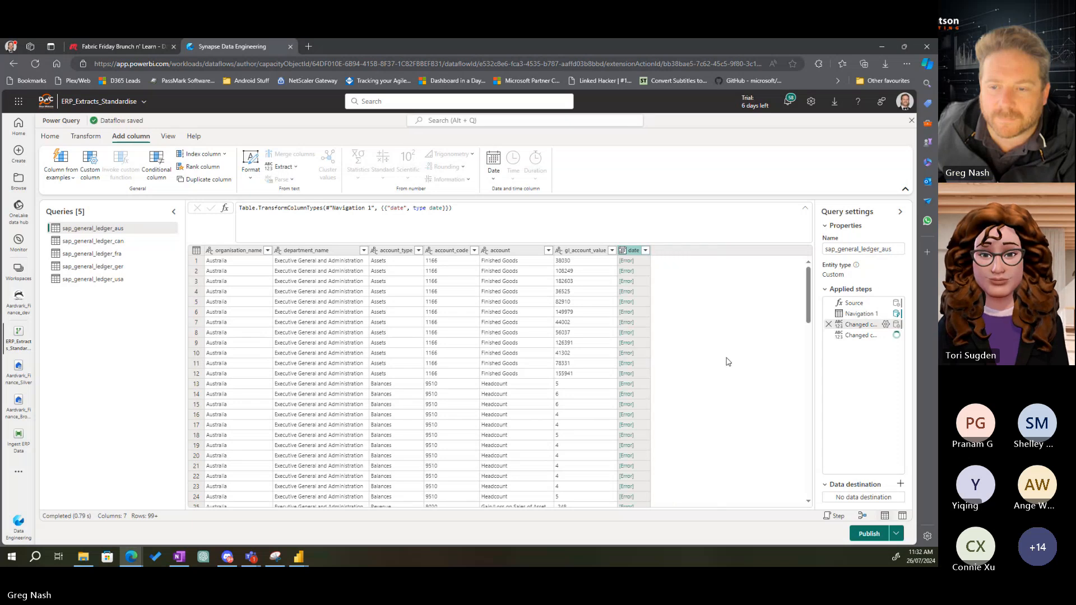
{"action": "left_click", "coordinate": [828, 324]}
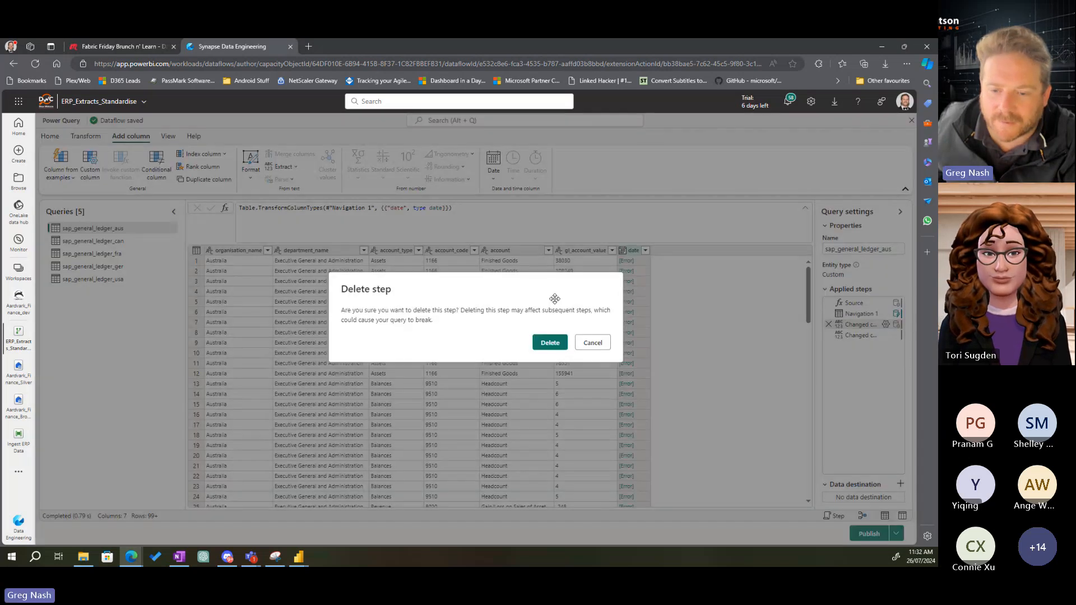
{"action": "left_click", "coordinate": [550, 342]}
Replace the date column's current type conversion in sap_general_ledger_aus with Date/Time
{"action": "left_click", "coordinate": [622, 252]}
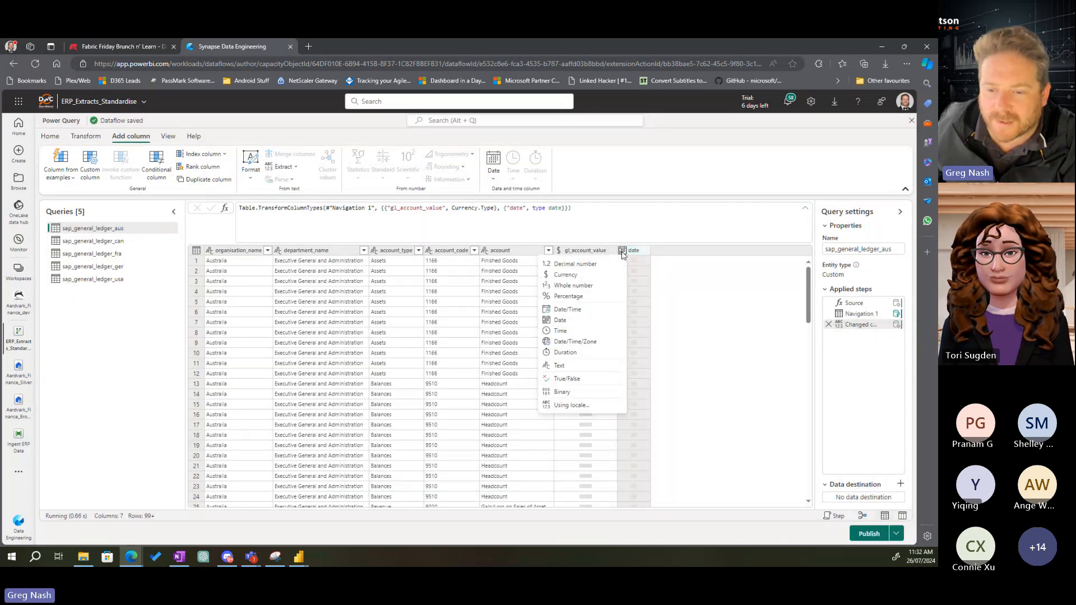
{"action": "left_click", "coordinate": [560, 321]}
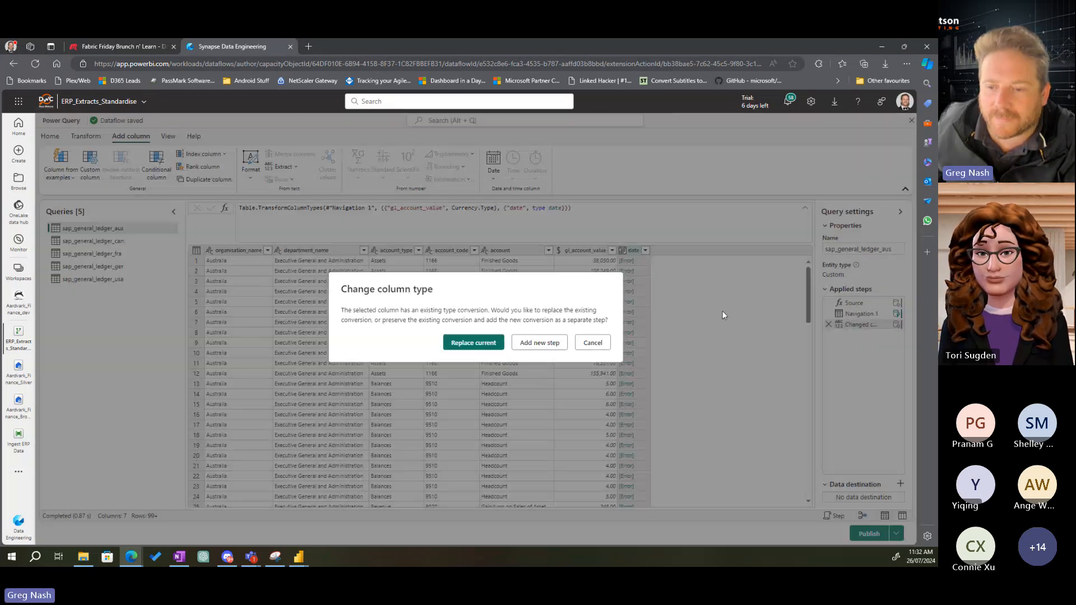
{"action": "left_click", "coordinate": [476, 342]}
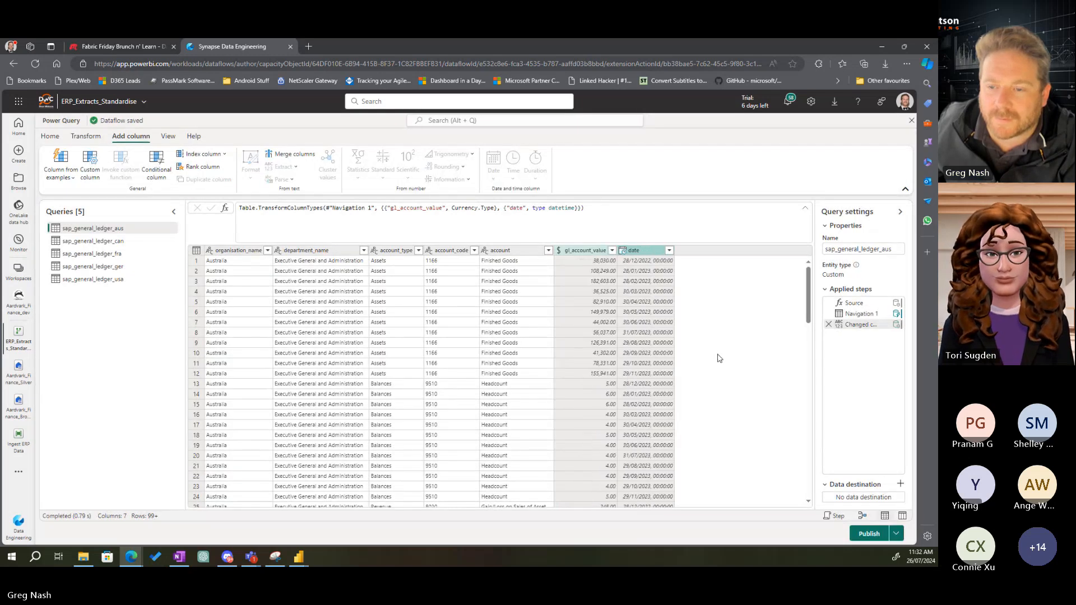
{"action": "key", "text": "ctrl+1"}
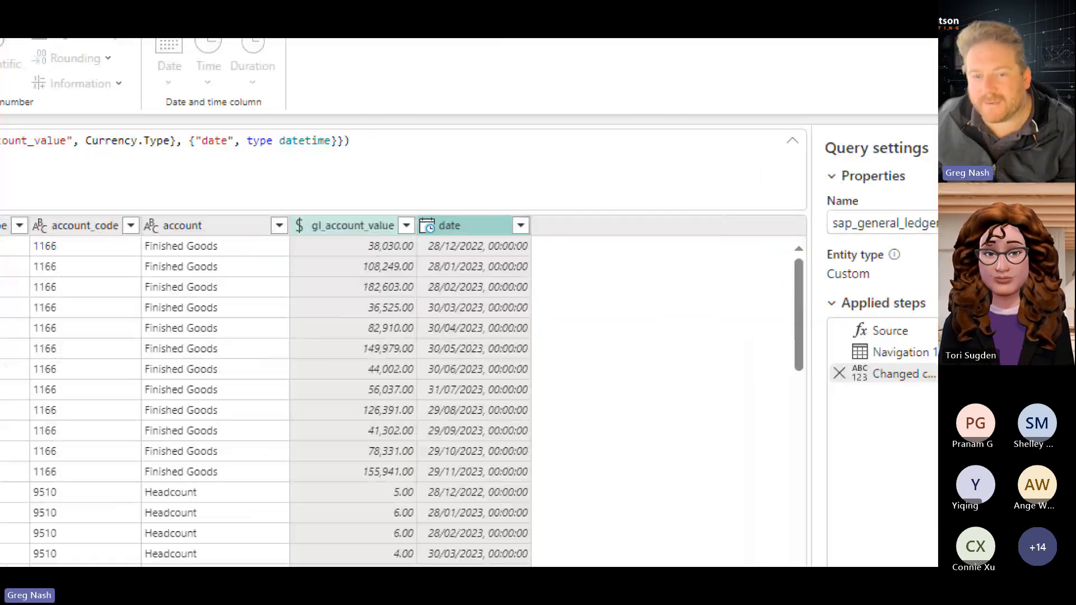
{"action": "left_click", "coordinate": [773, 281]}
{"action": "mouse_move", "coordinate": [398, 196]}
{"action": "left_mouse_down"}
{"action": "mouse_move", "coordinate": [467, 243]}
{"action": "mouse_move", "coordinate": [616, 286]}
{"action": "left_mouse_up"}
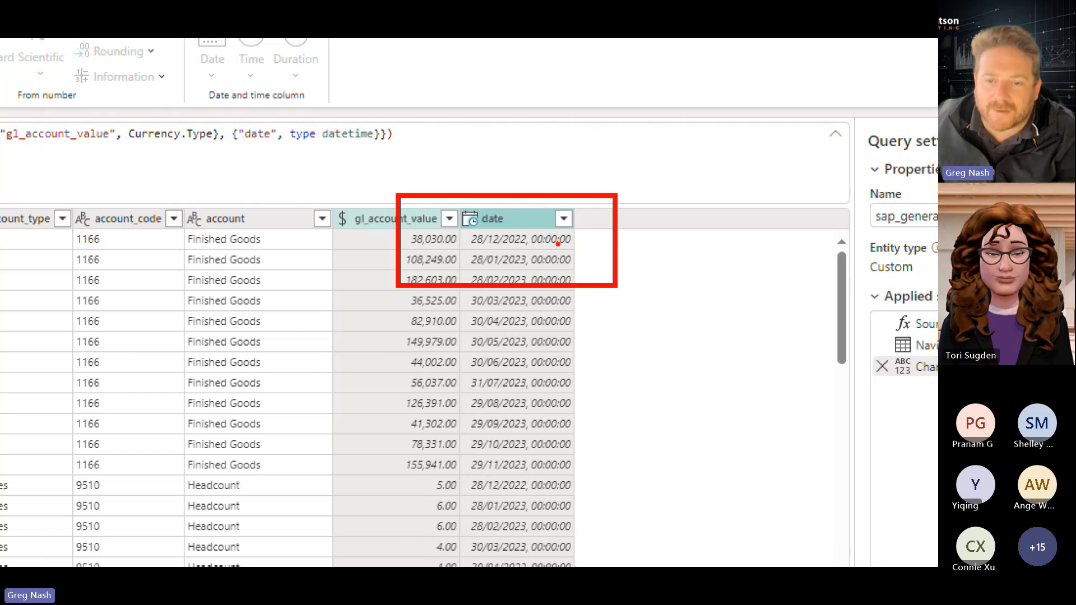
{"action": "key", "text": "Escape"}
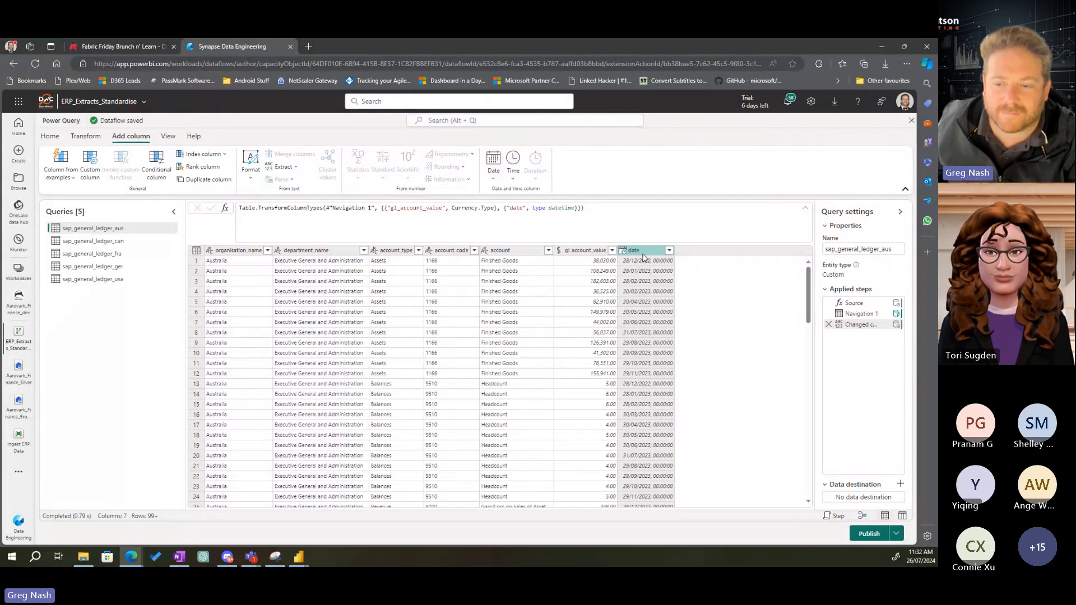
Convert the date column to the Date type as a separate new step following the Date/Time conversion
{"action": "left_click", "coordinate": [622, 251]}
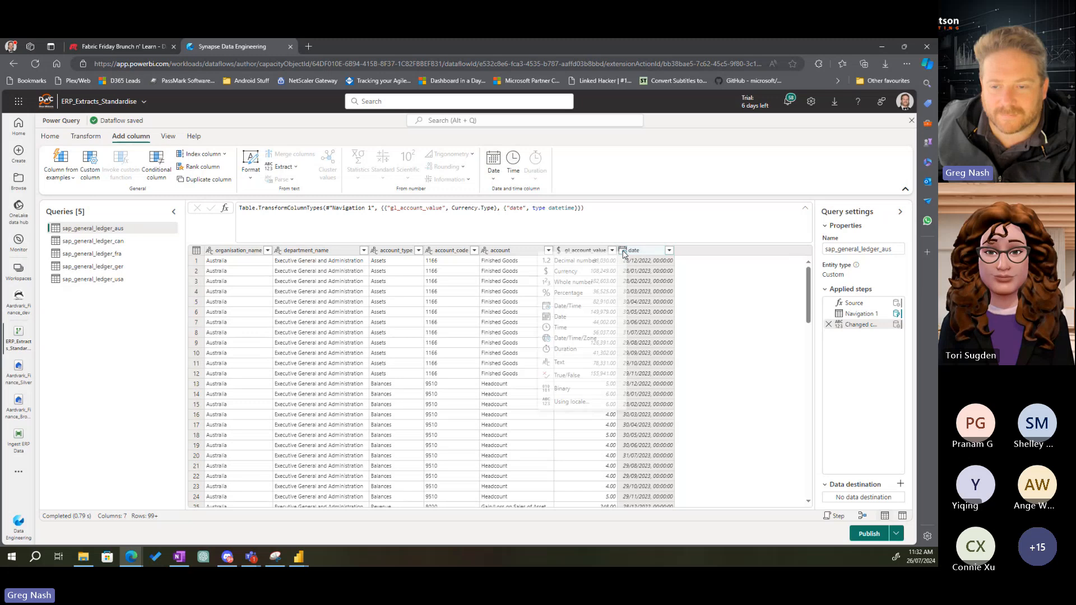
{"action": "left_click", "coordinate": [572, 321]}
{"action": "left_click", "coordinate": [536, 344]}
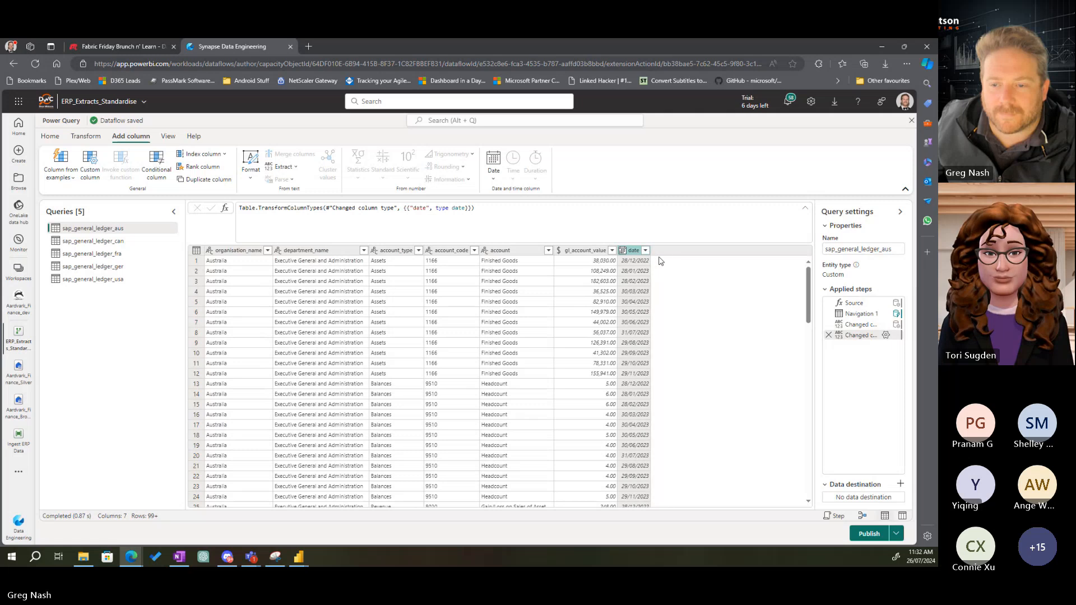
{"action": "key", "text": "ctrl+1"}
{"action": "left_click", "coordinate": [822, 272]}
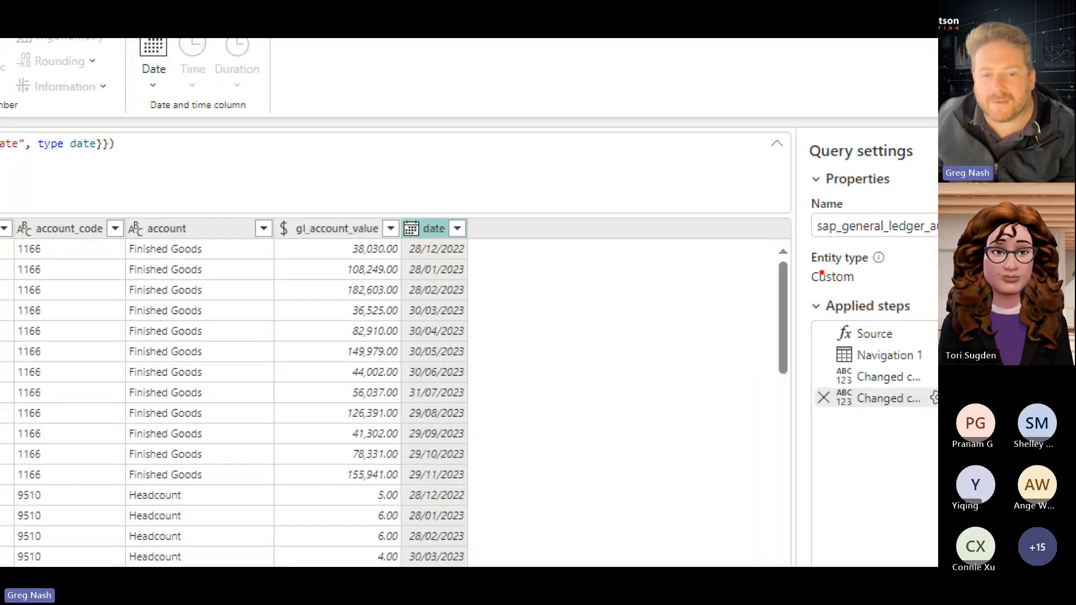
{"action": "left_click_drag", "start_coordinate": [372, 194], "coordinate": [484, 333]}
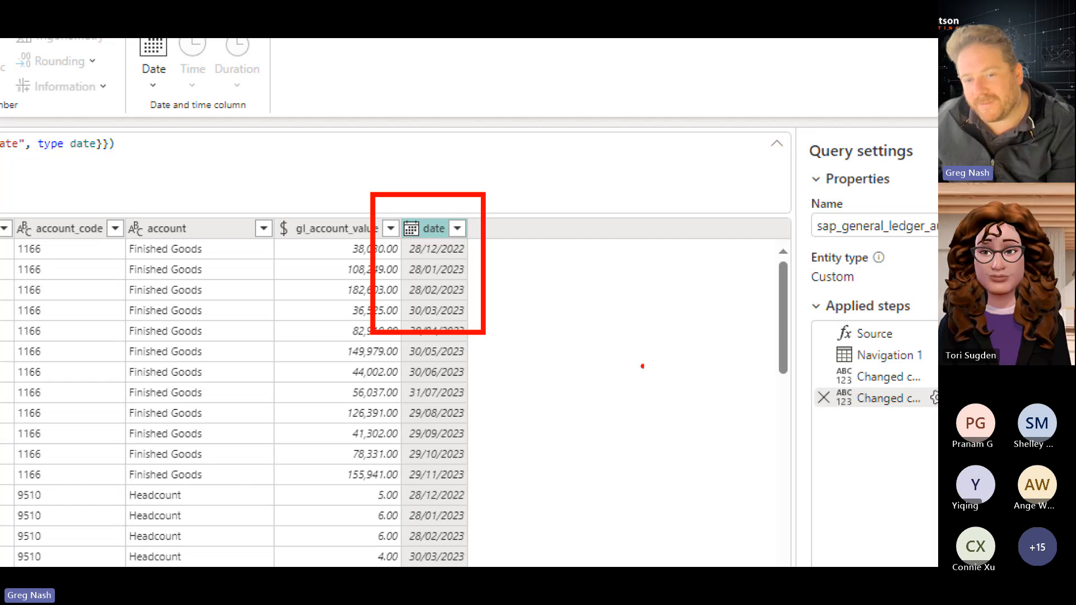
{"action": "key", "text": "Escape"}
Examine the two consecutive column type changes among the applied steps of sap_general_ledger_aus
{"action": "mouse_move", "coordinate": [859, 329]}
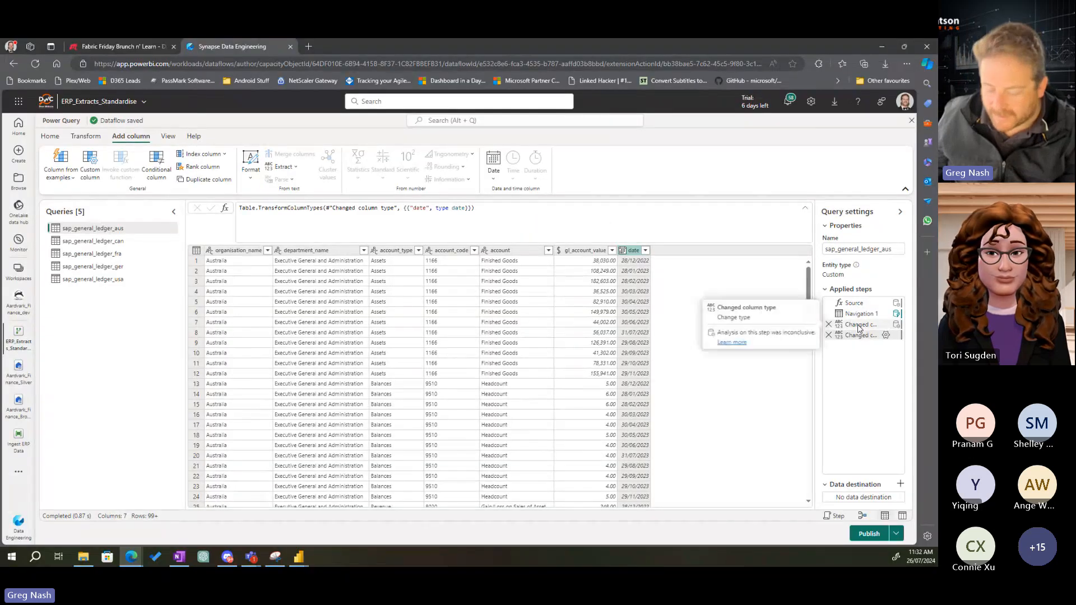
{"action": "key", "text": "ctrl+1"}
{"action": "left_click", "coordinate": [821, 315]}
{"action": "mouse_move", "coordinate": [821, 316]}
{"action": "left_mouse_down"}
{"action": "mouse_move", "coordinate": [887, 326]}
{"action": "mouse_move", "coordinate": [933, 375]}
{"action": "left_mouse_up"}
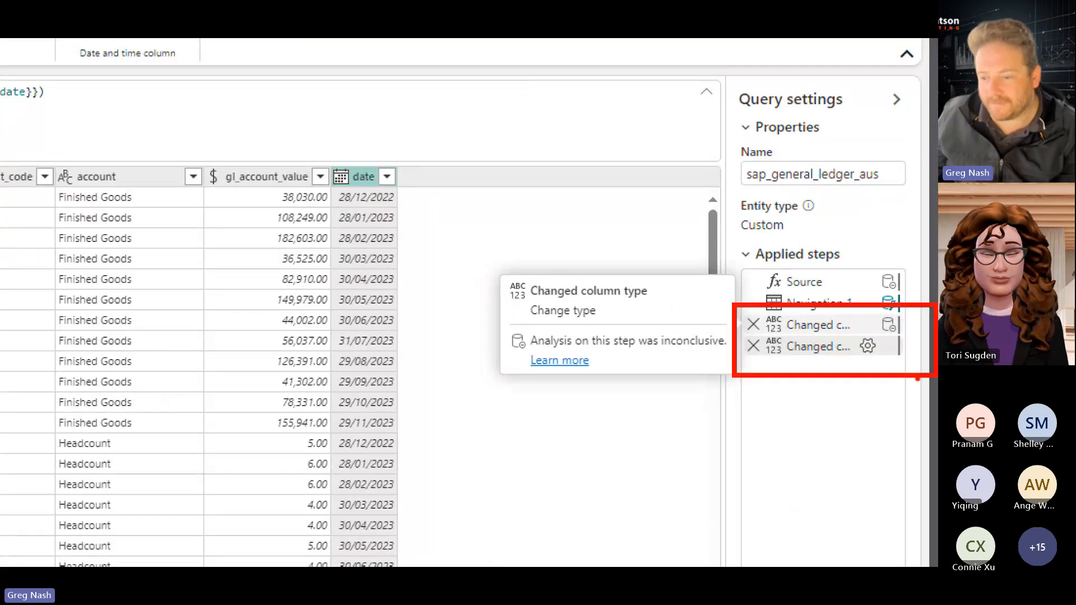
{"action": "key", "text": "Escape"}
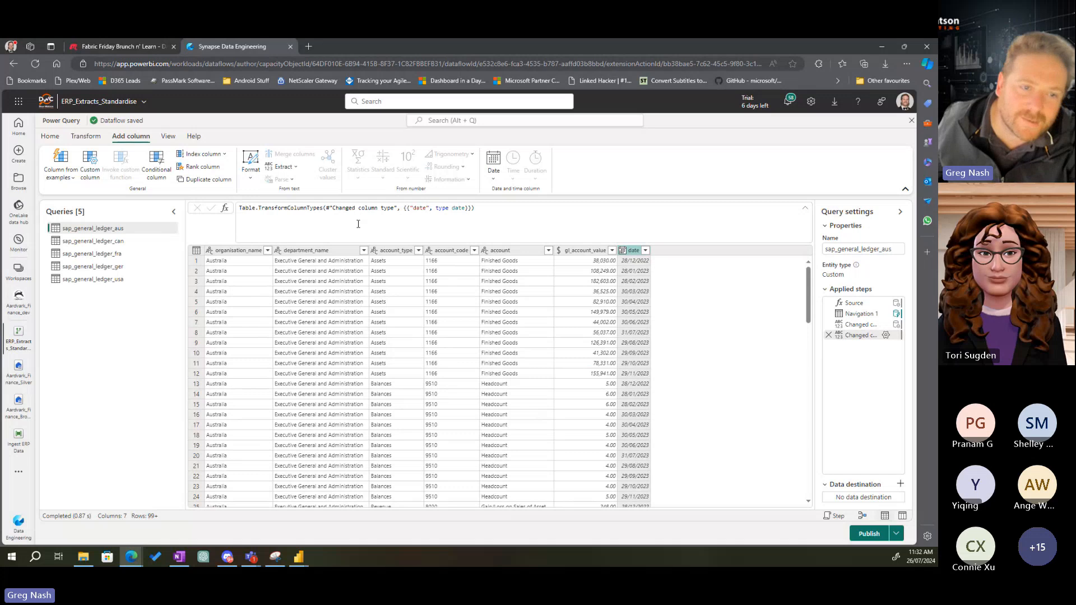
Fit the date column's width in sap_general_ledger_aus and review the year options for adding a column derived from the date
{"action": "double_click", "coordinate": [650, 251]}
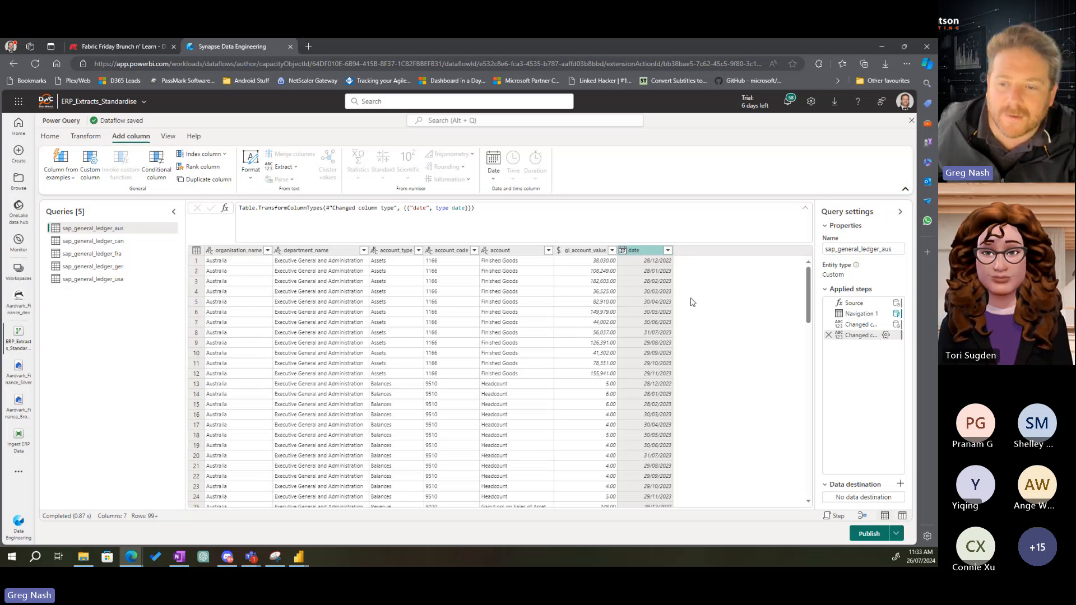
{"action": "left_click", "coordinate": [583, 250]}
{"action": "left_click", "coordinate": [644, 253]}
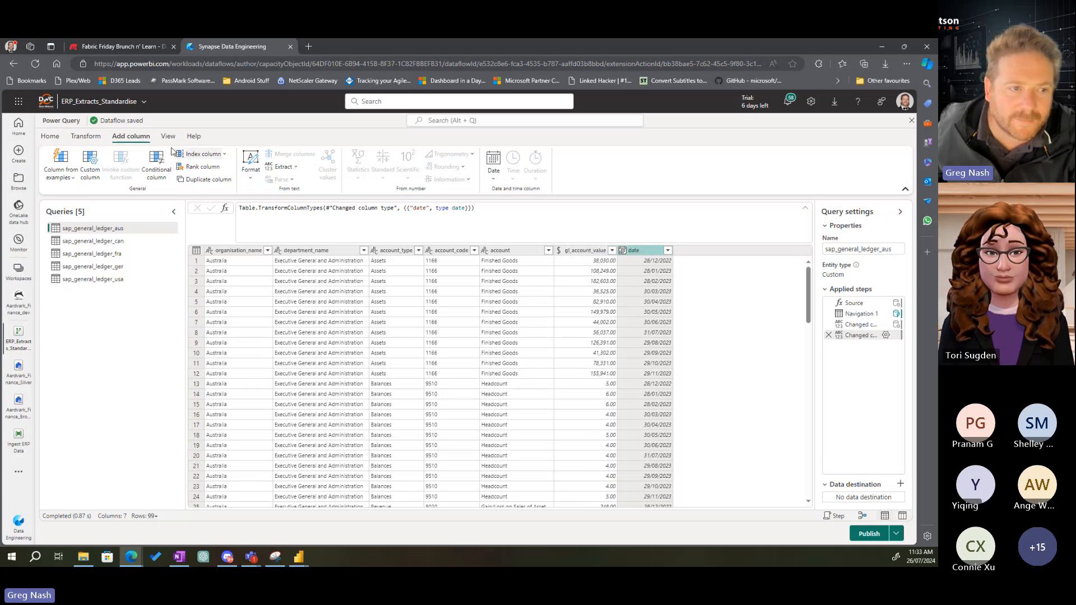
{"action": "left_click", "coordinate": [493, 165]}
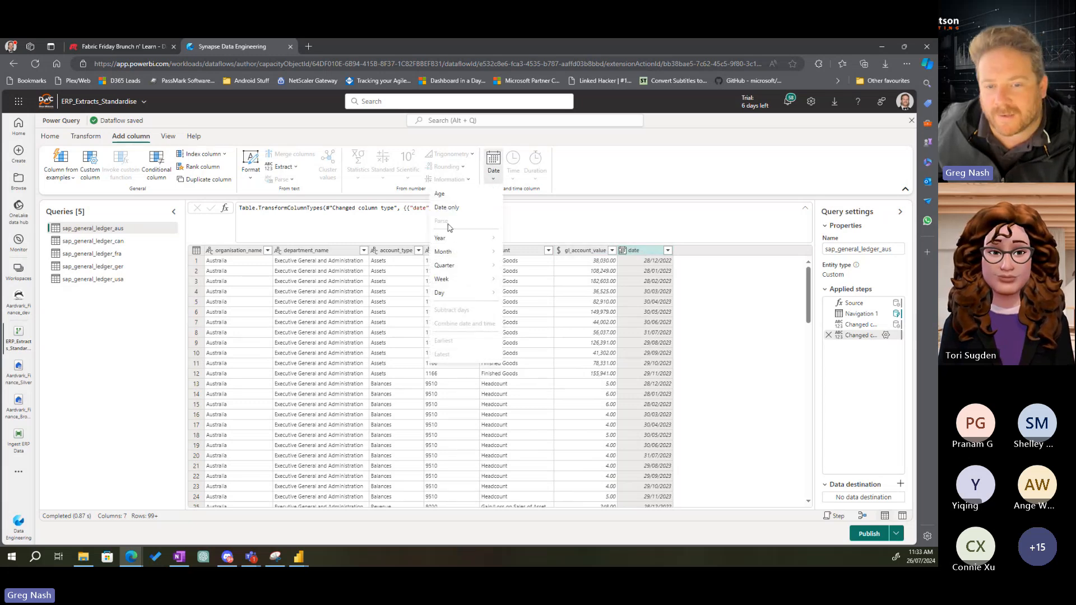
{"action": "mouse_move", "coordinate": [465, 238]}
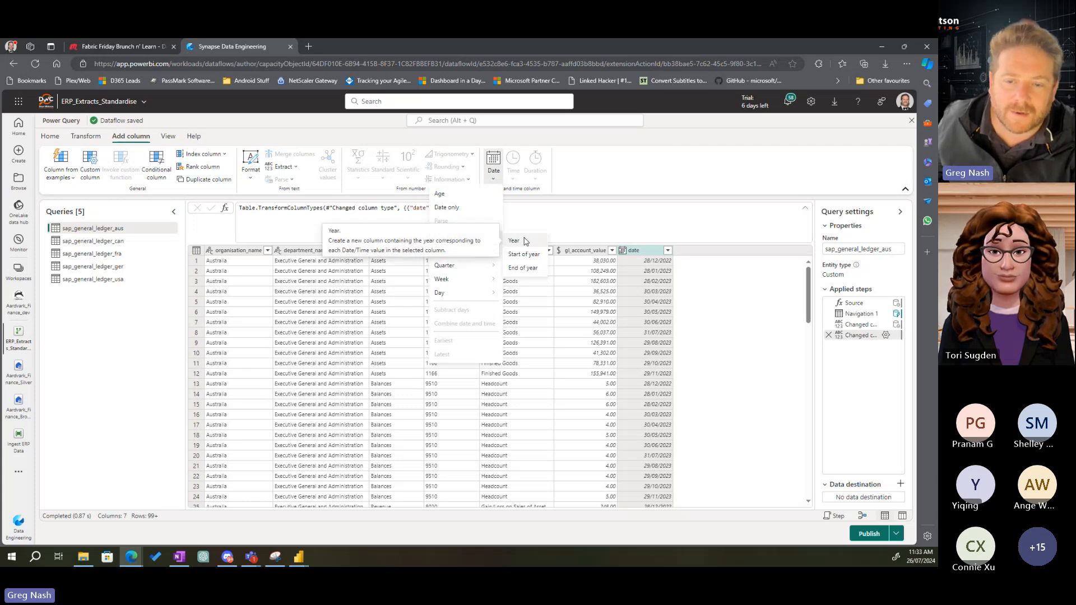
{"action": "left_click", "coordinate": [720, 298]}
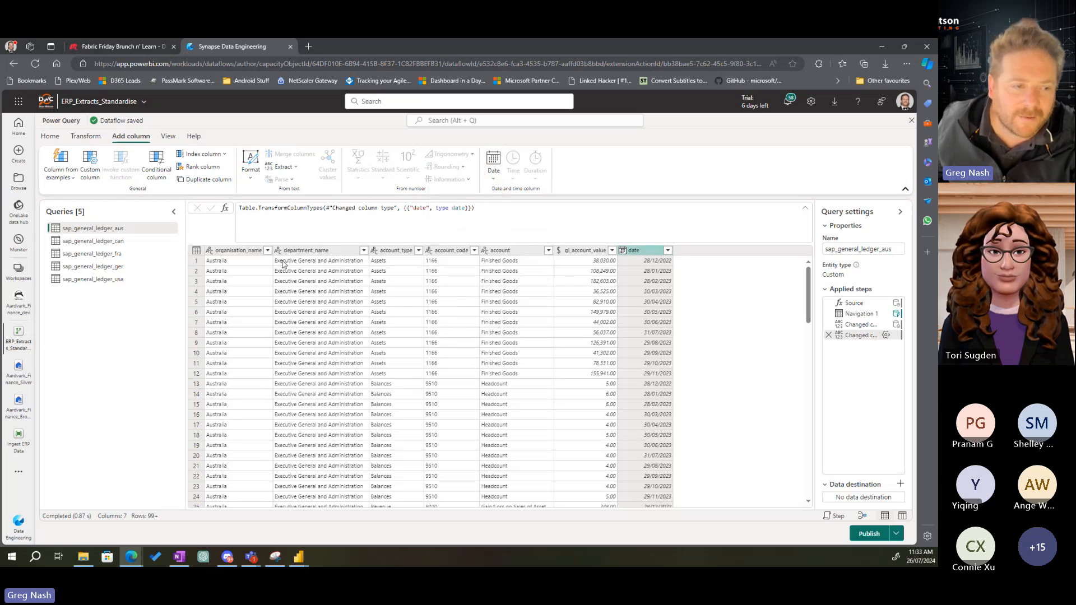
Compare the fiscal_year and month_no columns in sap_general_ledger_can with the date column in sap_general_ledger_aus
{"action": "left_click", "coordinate": [85, 245]}
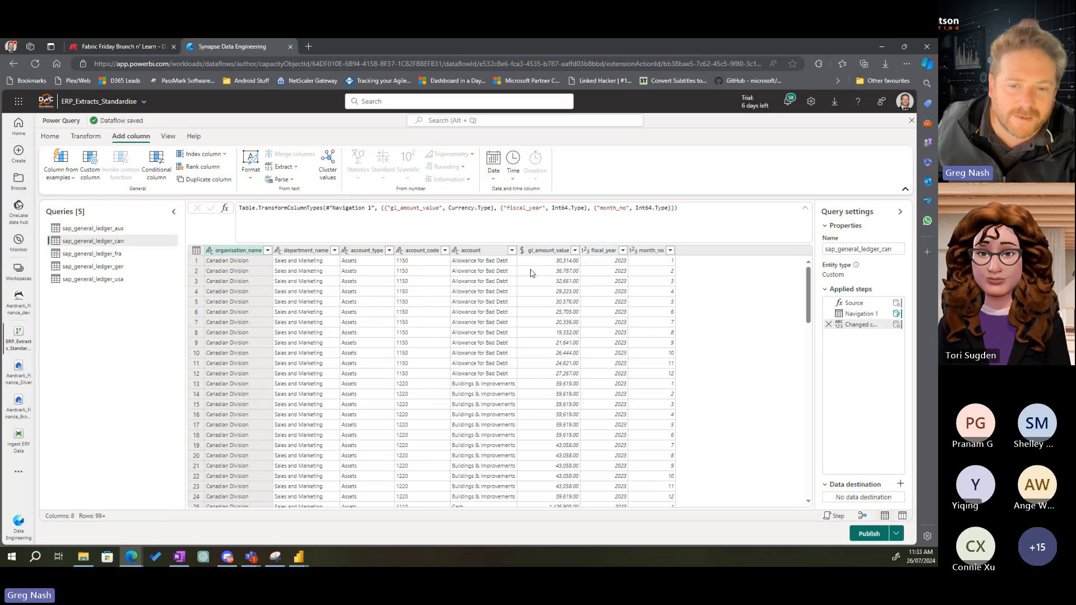
{"action": "left_click", "coordinate": [665, 261]}
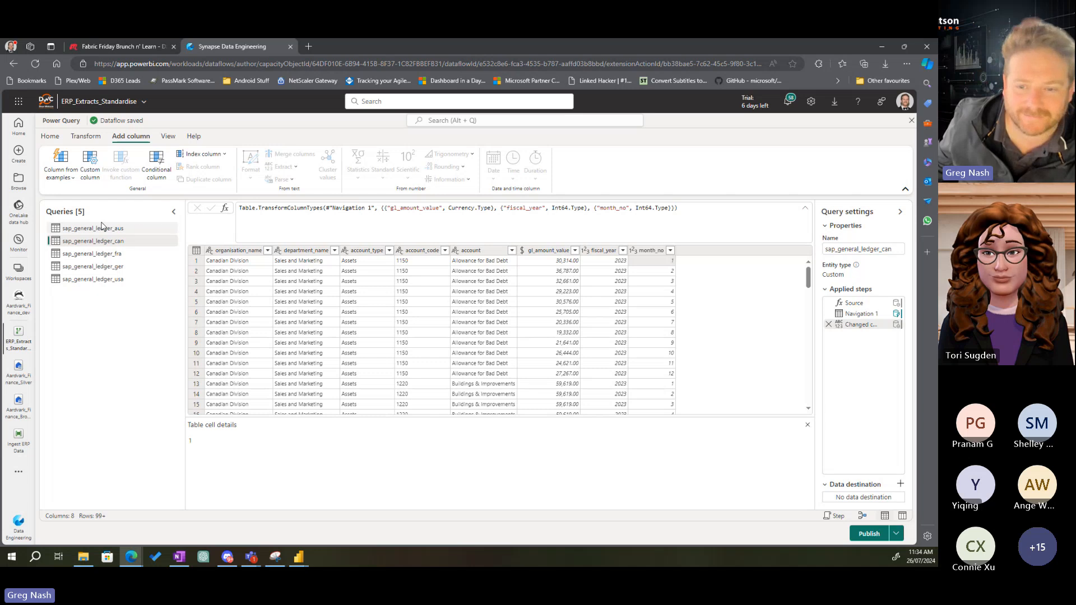
{"action": "left_click", "coordinate": [100, 228]}
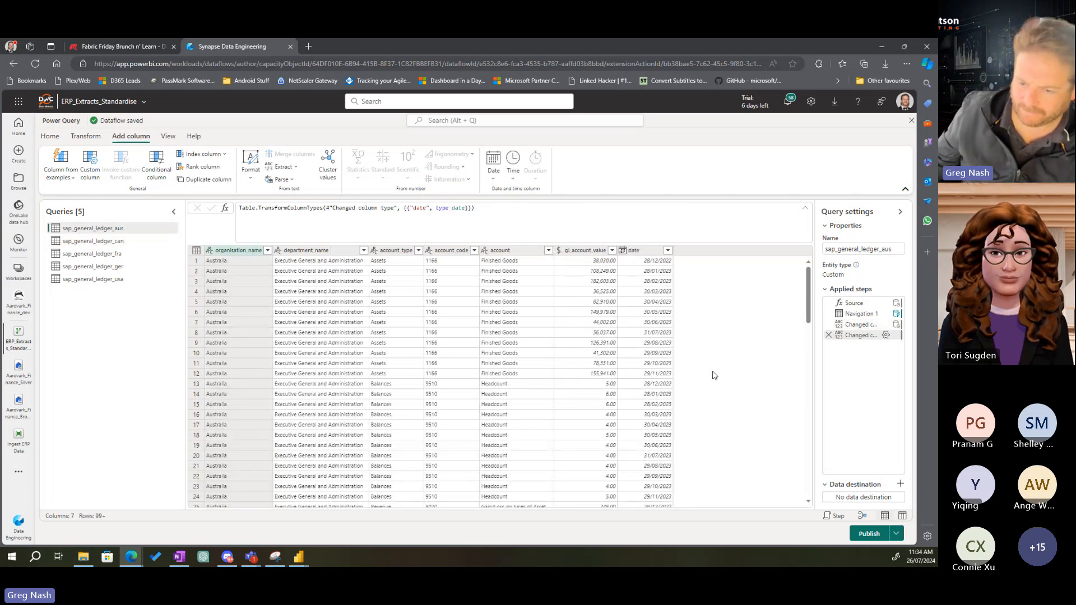
{"action": "left_click", "coordinate": [659, 261]}
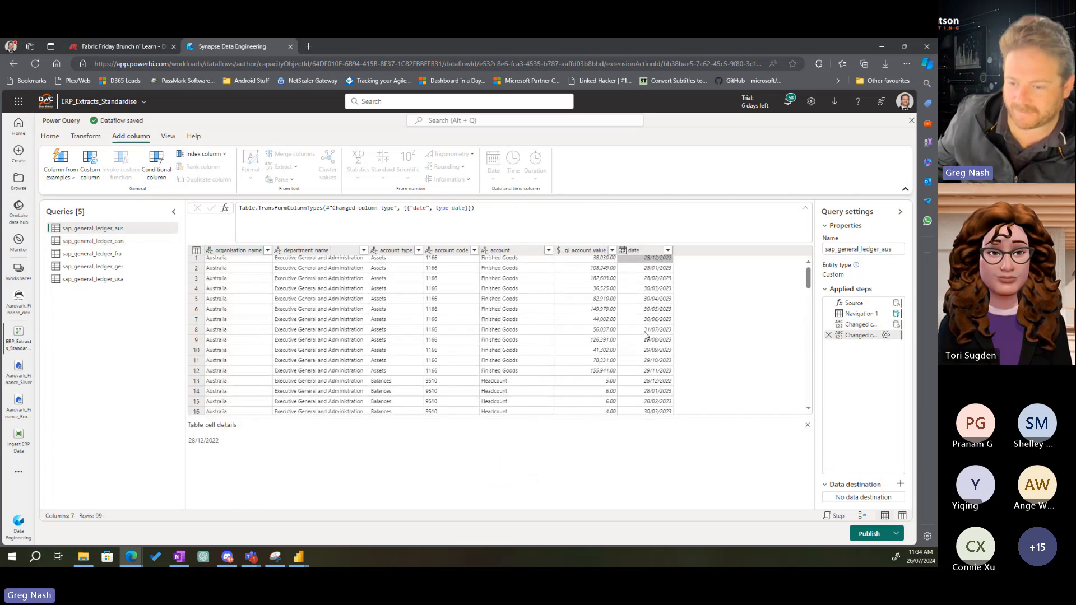
Switch to the Income Statement - Profit and Loss report in Power BI Desktop and open its Page 3
{"action": "scroll", "coordinate": [645, 335], "scroll_direction": "down", "scroll_amount": 5}
{"action": "scroll", "coordinate": [645, 335], "scroll_direction": "up", "scroll_amount": 5}
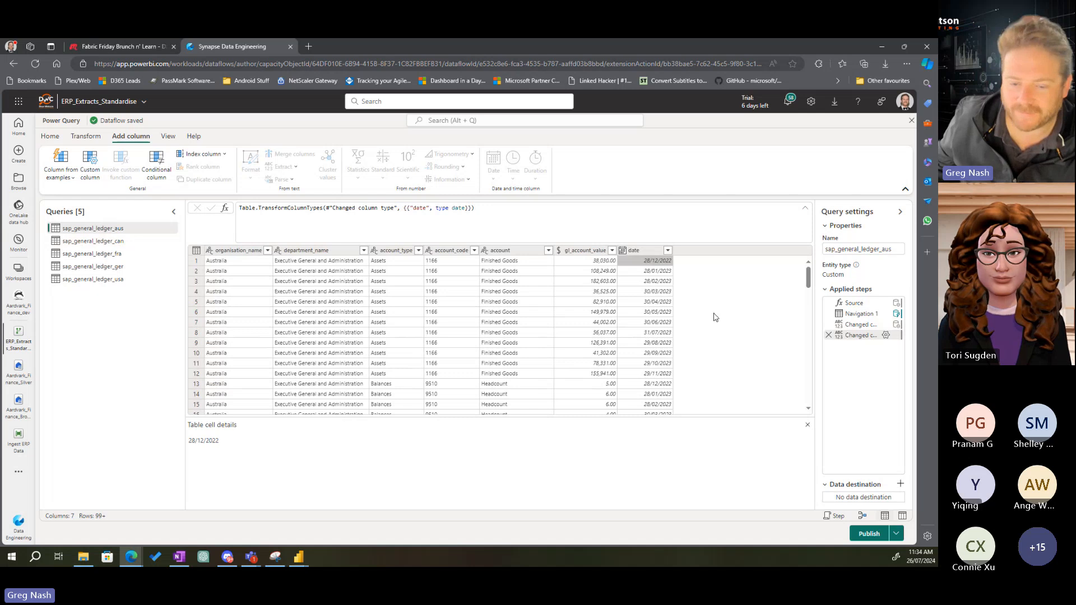
{"action": "left_click", "coordinate": [88, 562]}
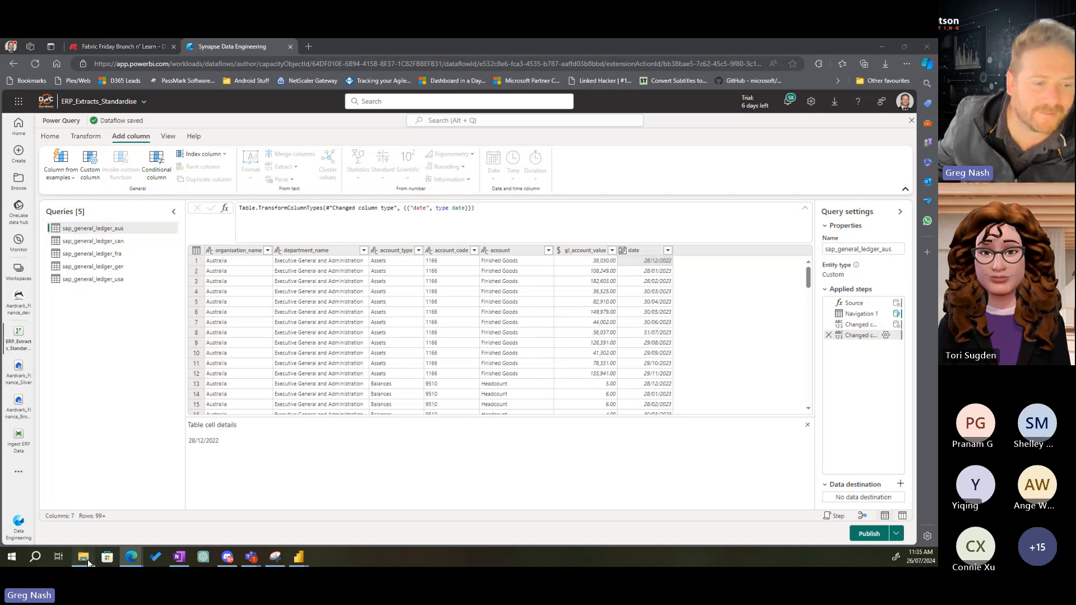
{"action": "mouse_move", "coordinate": [298, 557]}
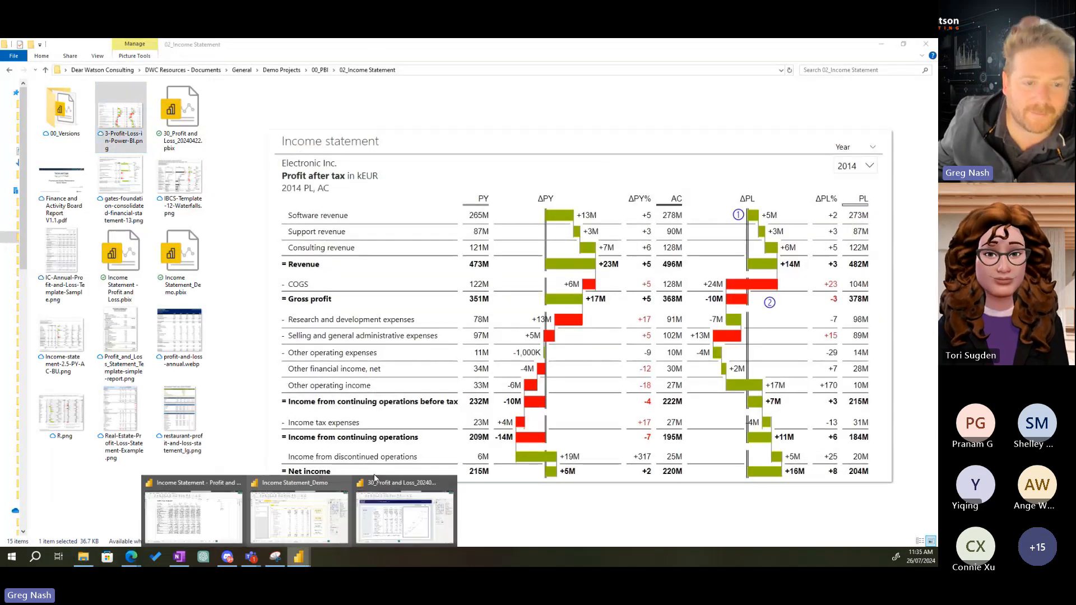
{"action": "left_click", "coordinate": [209, 477]}
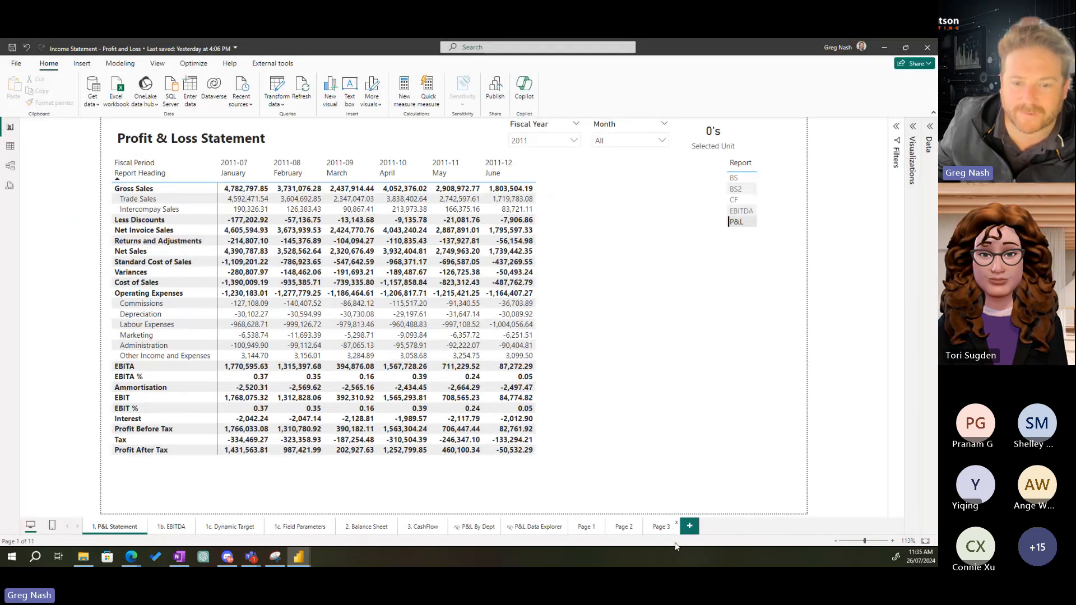
{"action": "left_click", "coordinate": [663, 527]}
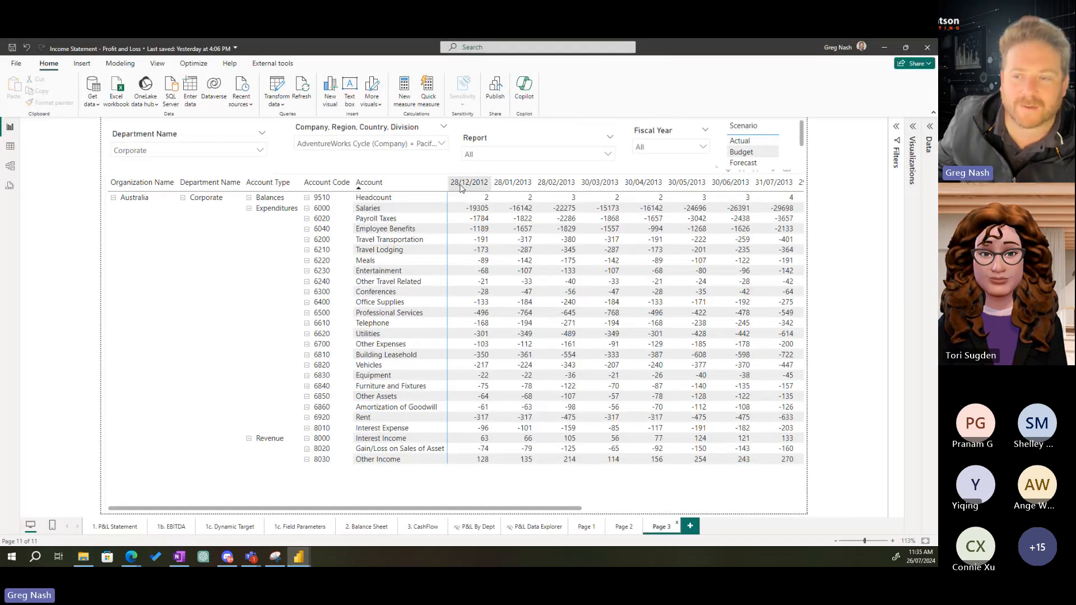
Review the choices in the Department Name and Company, Region, Country, Division slicers and the date columns of the matrix
{"action": "left_click", "coordinate": [248, 151]}
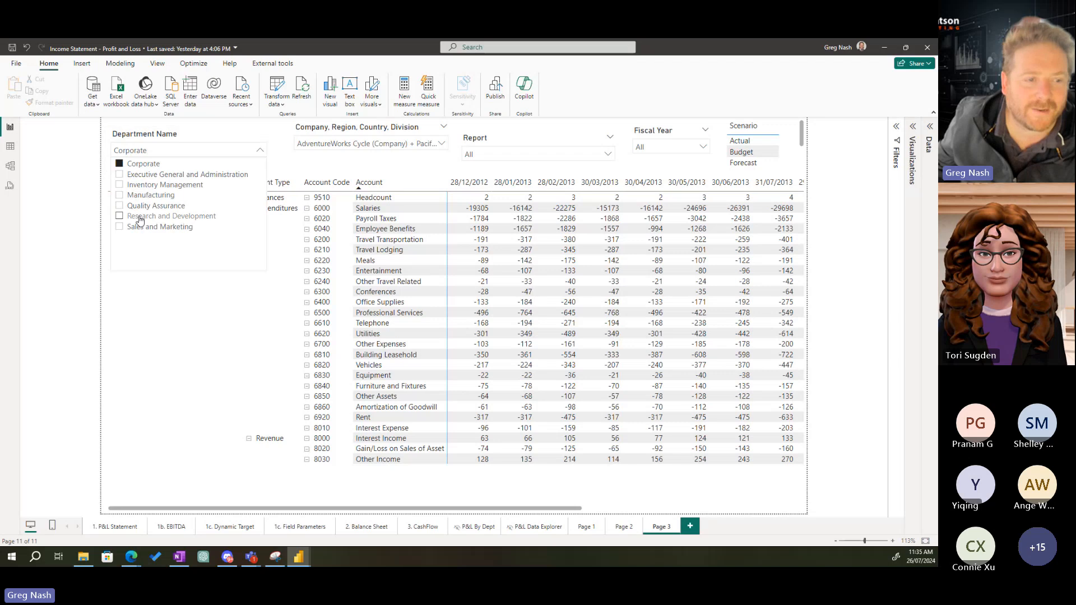
{"action": "left_click", "coordinate": [220, 126]}
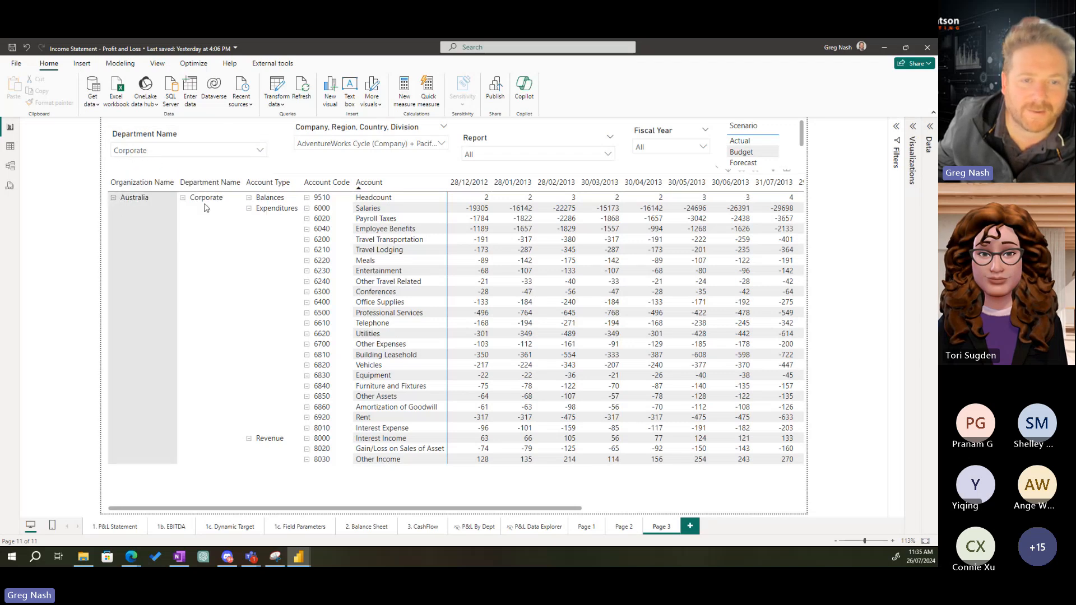
{"action": "left_click", "coordinate": [401, 145]}
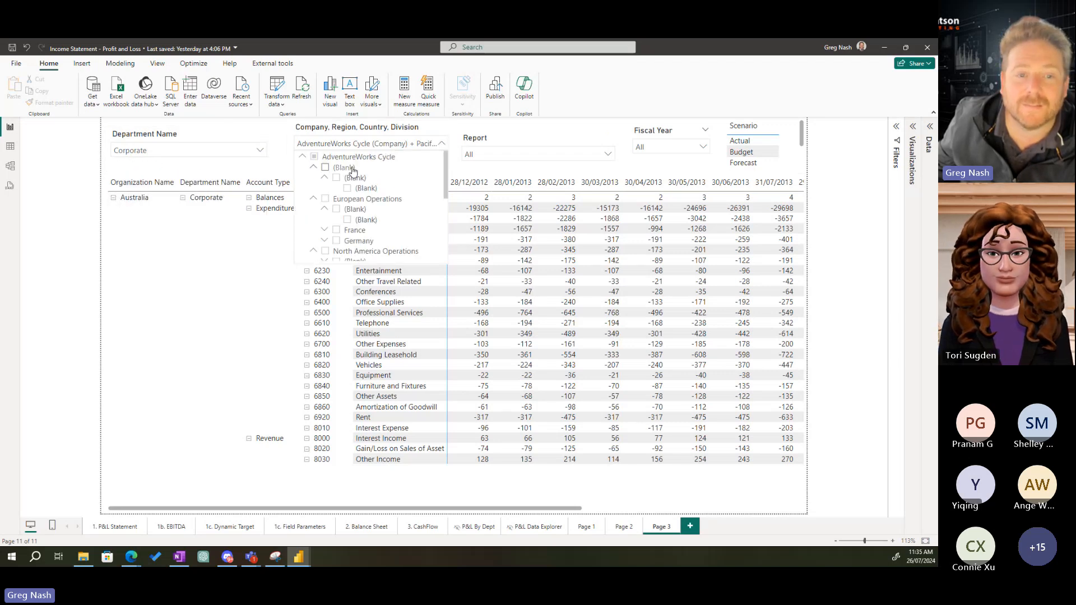
{"action": "left_click", "coordinate": [283, 130]}
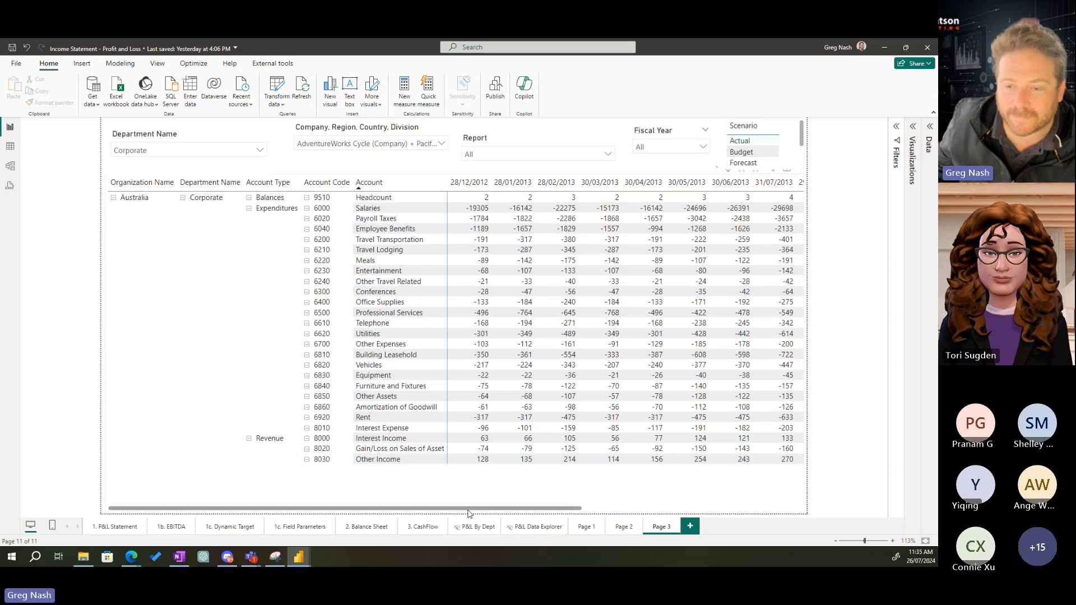
{"action": "mouse_move", "coordinate": [459, 509]}
{"action": "left_mouse_down"}
{"action": "mouse_move", "coordinate": [528, 509]}
{"action": "mouse_move", "coordinate": [413, 513]}
{"action": "mouse_move", "coordinate": [447, 513]}
{"action": "left_mouse_up"}
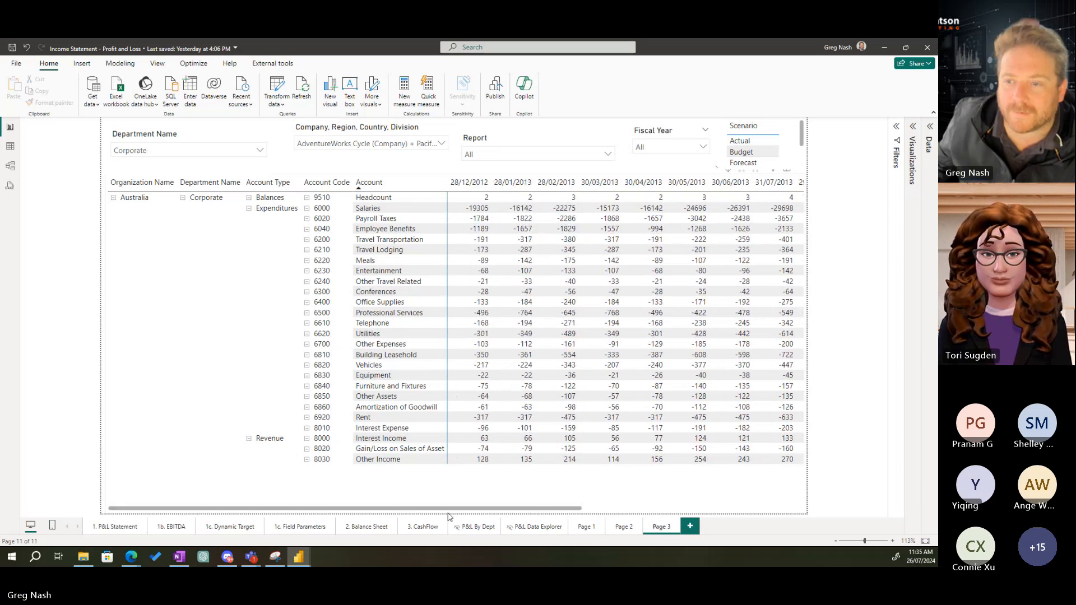
Show the matrix's field setup and the model's data fields, expand the Date table and widen the field list
{"action": "left_click", "coordinate": [914, 130]}
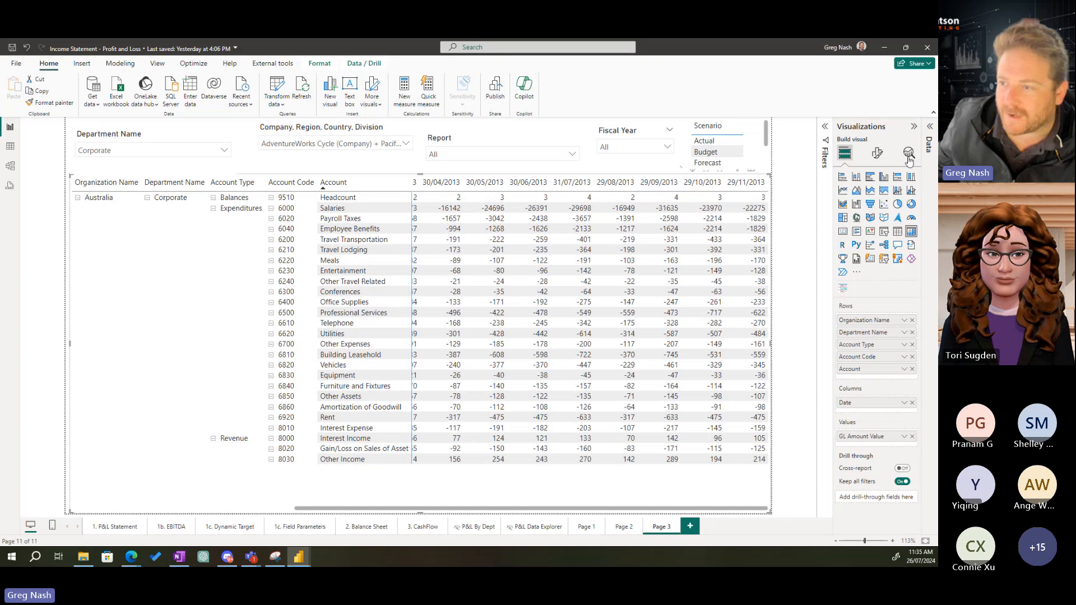
{"action": "left_click", "coordinate": [930, 126]}
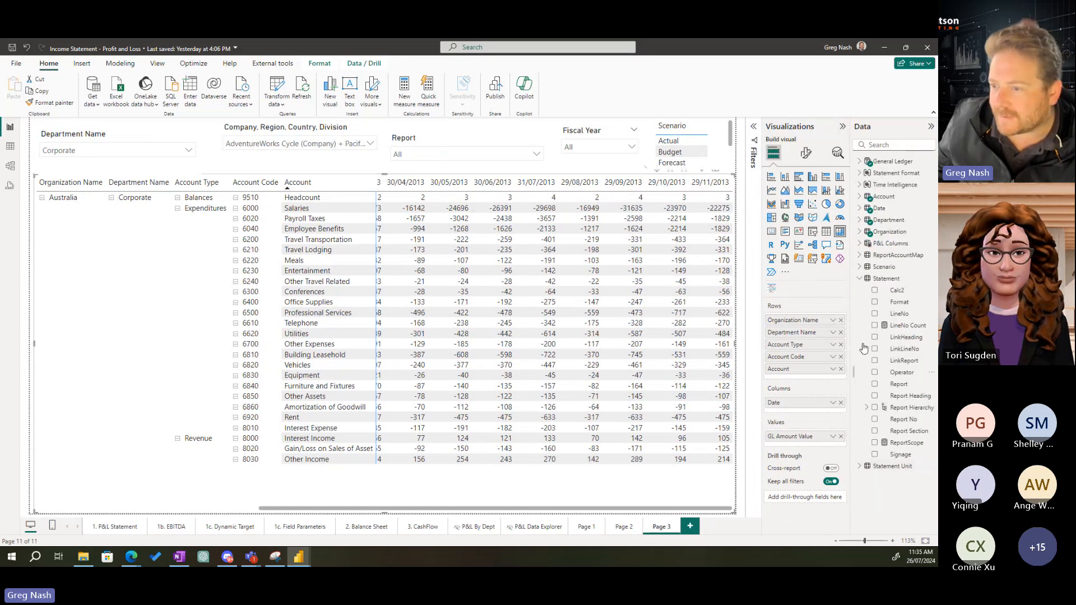
{"action": "left_click", "coordinate": [859, 209]}
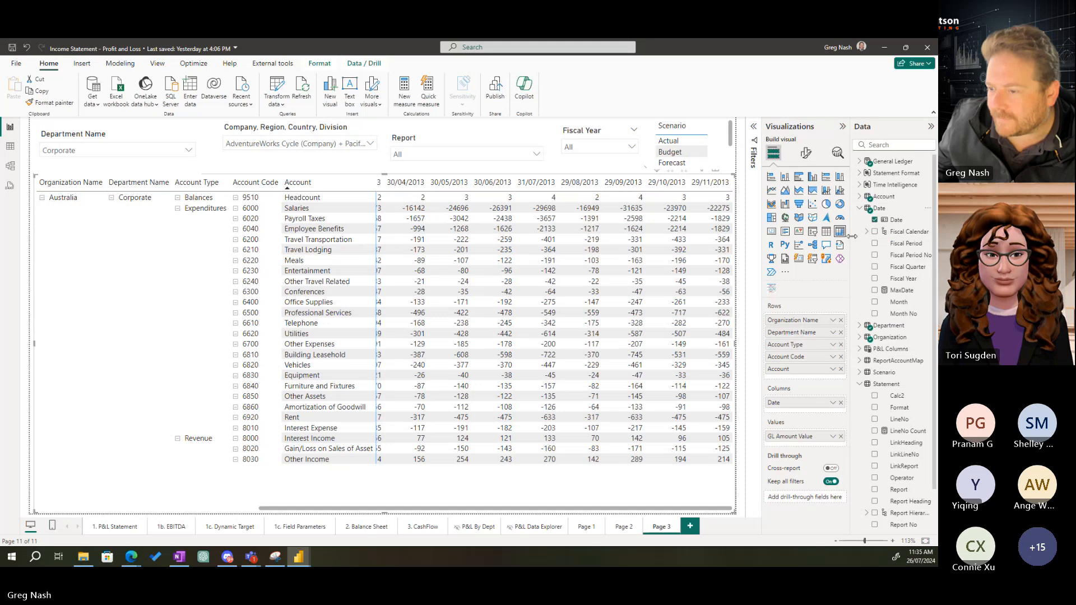
{"action": "left_click_drag", "start_coordinate": [852, 236], "coordinate": [750, 235]}
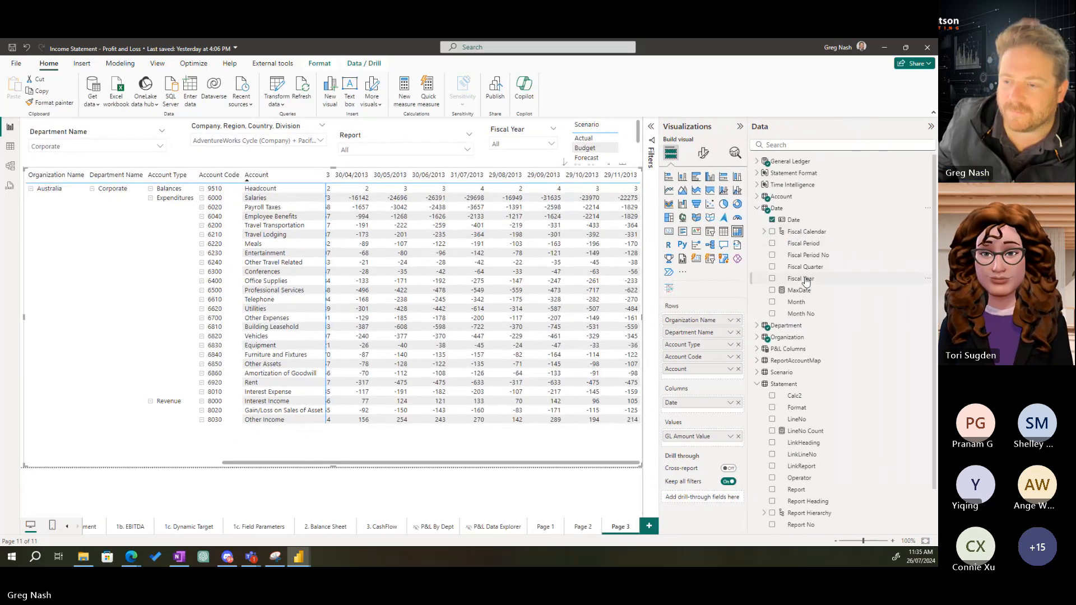
View the Date table's data and look through its rows as far as August 2006
{"action": "left_click", "coordinate": [10, 146]}
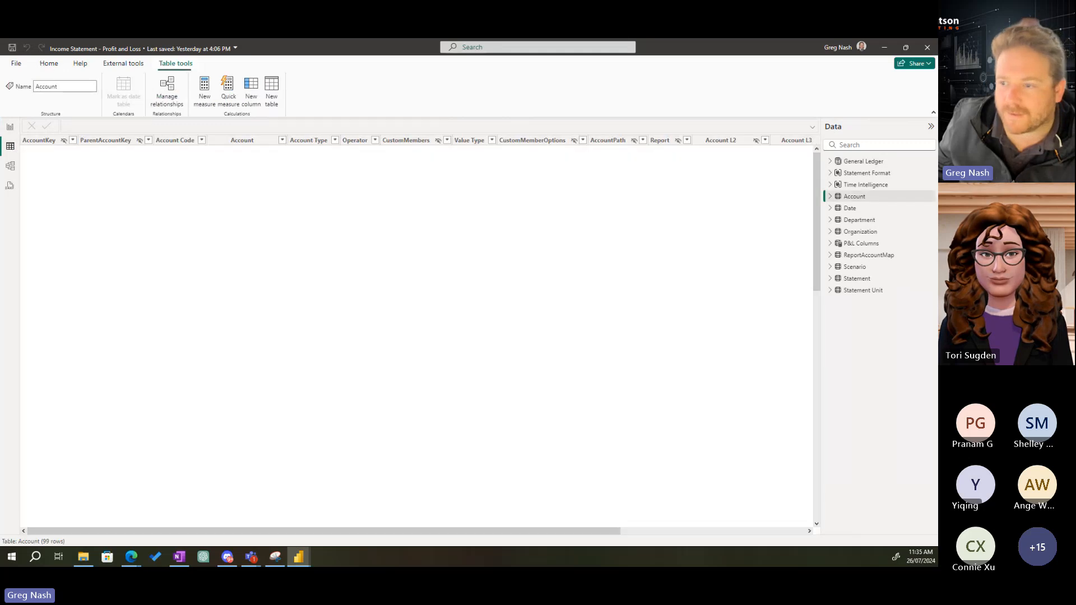
{"action": "left_click", "coordinate": [849, 208]}
{"action": "left_click", "coordinate": [35, 140]}
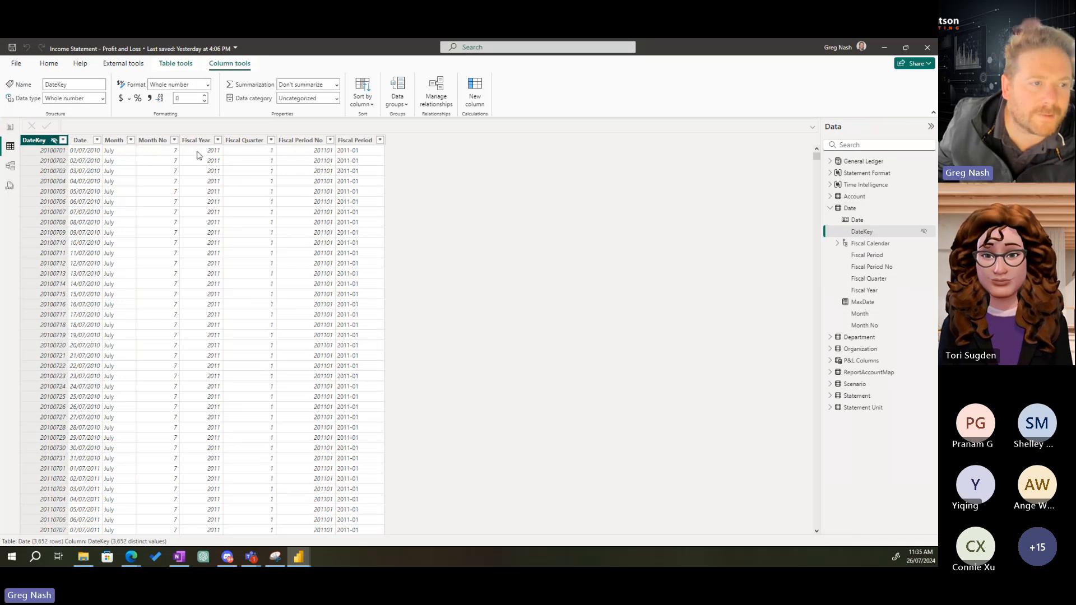
{"action": "scroll", "coordinate": [82, 290], "scroll_direction": "down", "scroll_amount": 10}
{"action": "scroll", "coordinate": [110, 300], "scroll_direction": "down", "scroll_amount": 20}
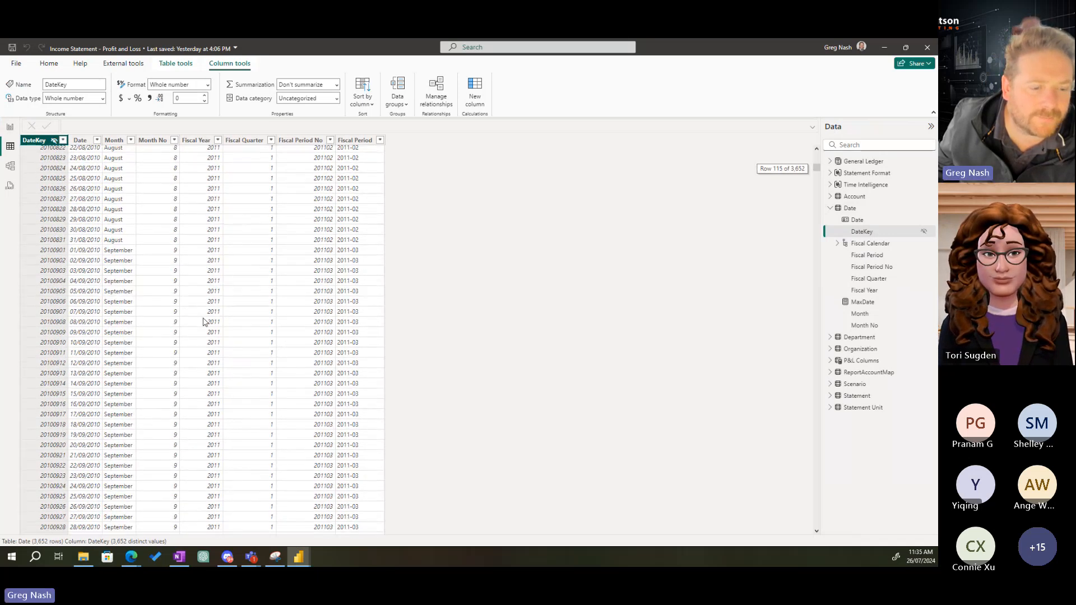
{"action": "left_click_drag", "start_coordinate": [816, 191], "coordinate": [830, 350]}
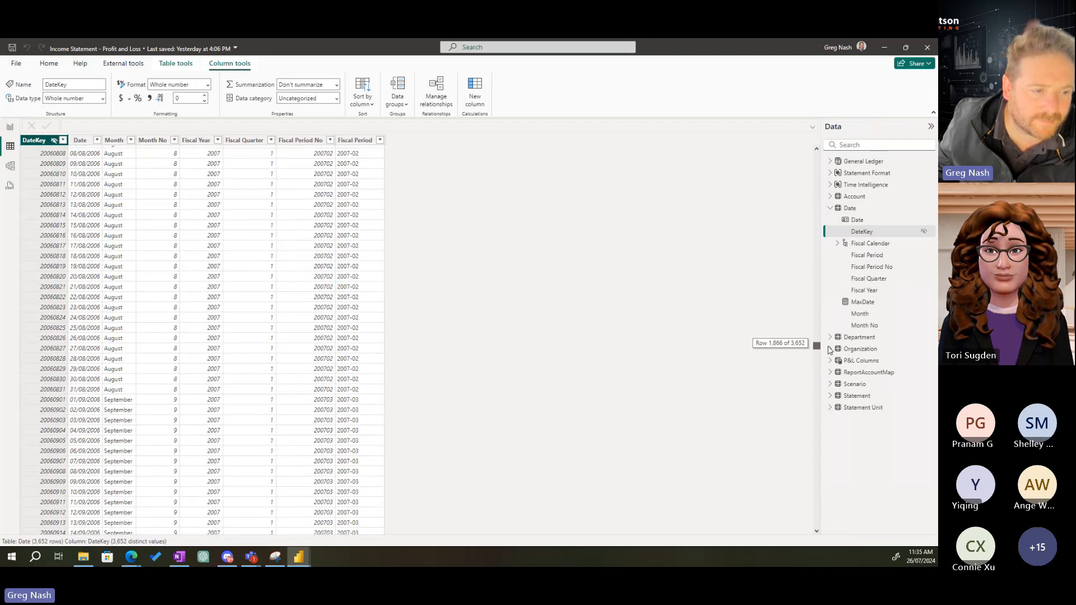
{"action": "left_click", "coordinate": [90, 281]}
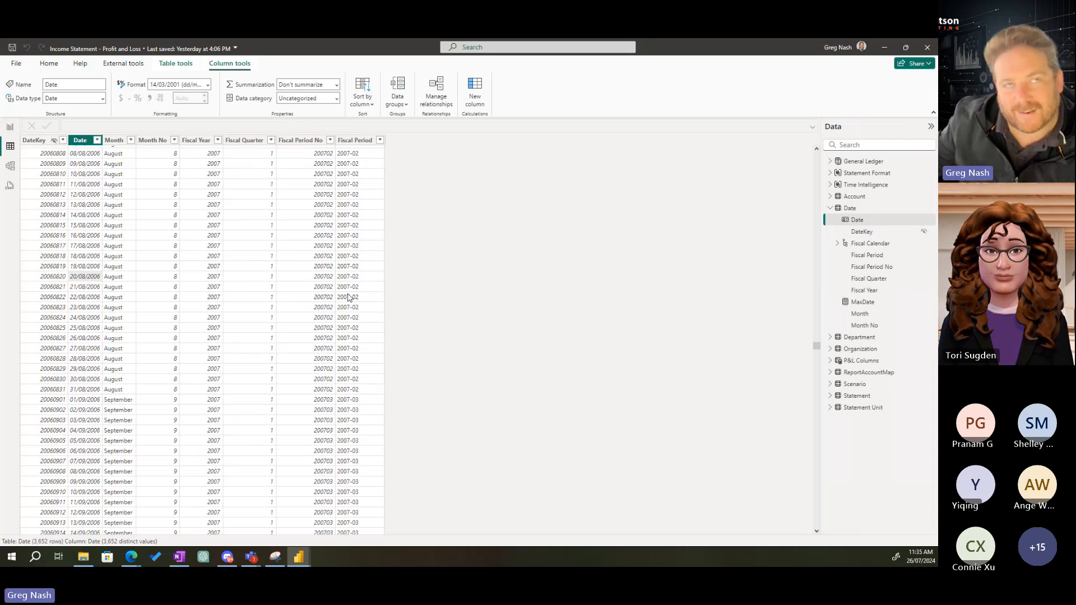
Compare the Month No, Fiscal Year and Fiscal Period values where July 2006 changes to August in the Date table
{"action": "left_click", "coordinate": [884, 50]}
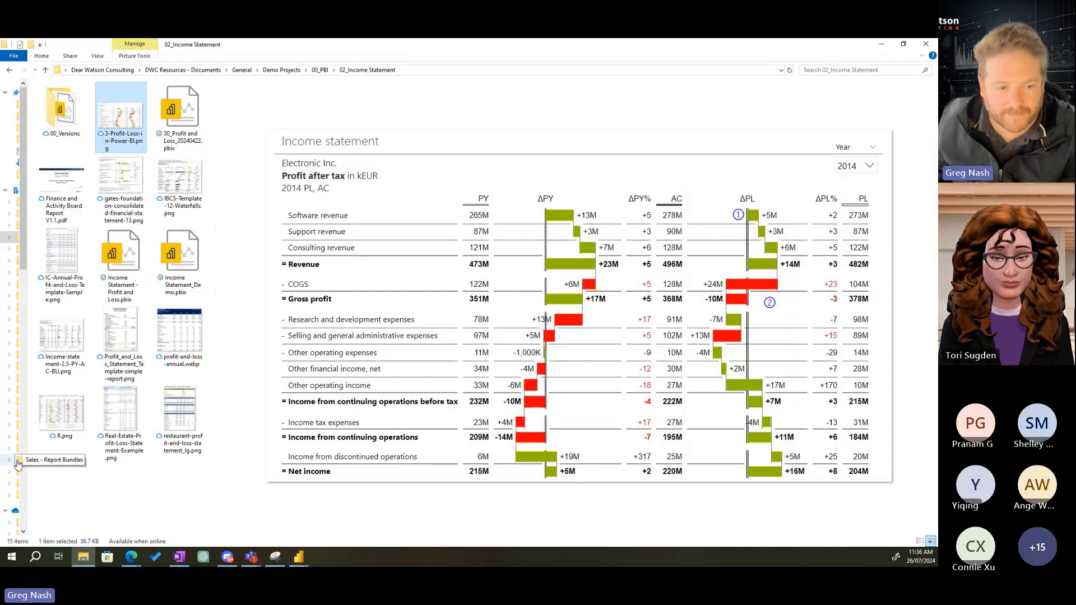
{"action": "left_click", "coordinate": [299, 556]}
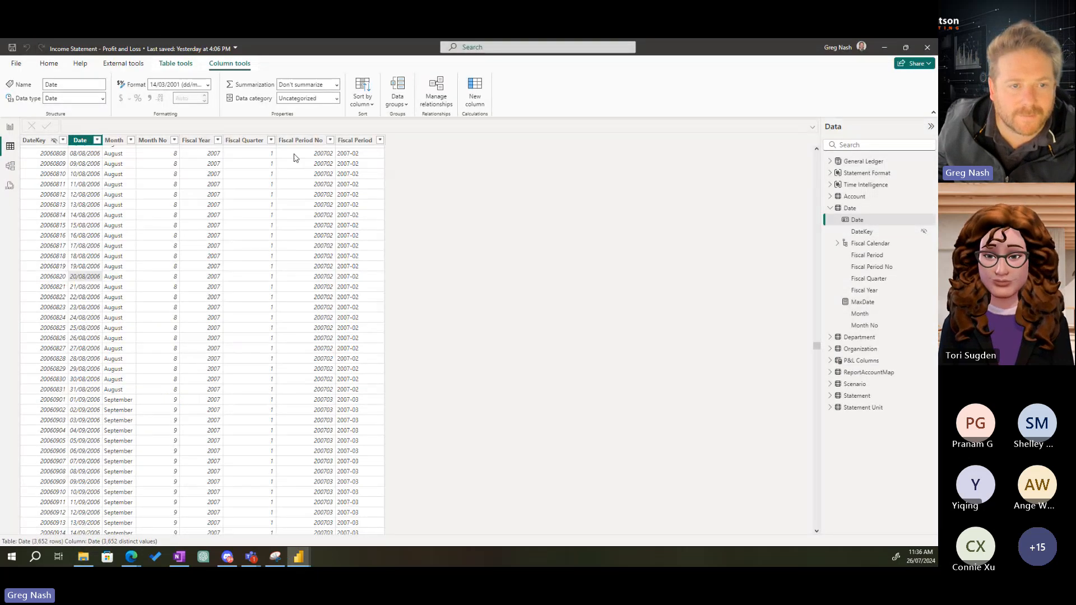
{"action": "left_click", "coordinate": [157, 157]}
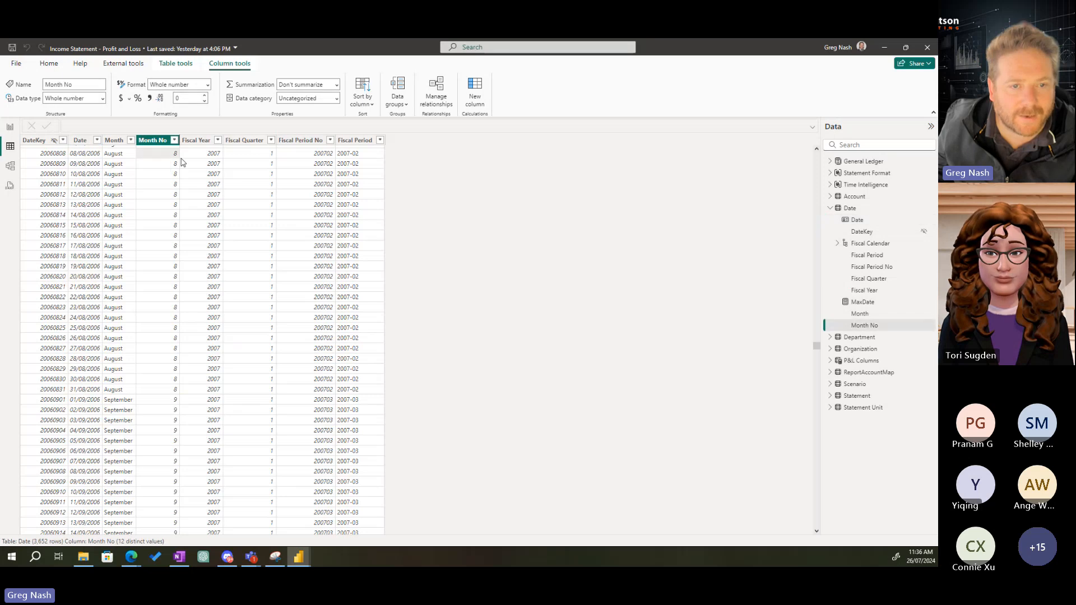
{"action": "left_click", "coordinate": [365, 159]}
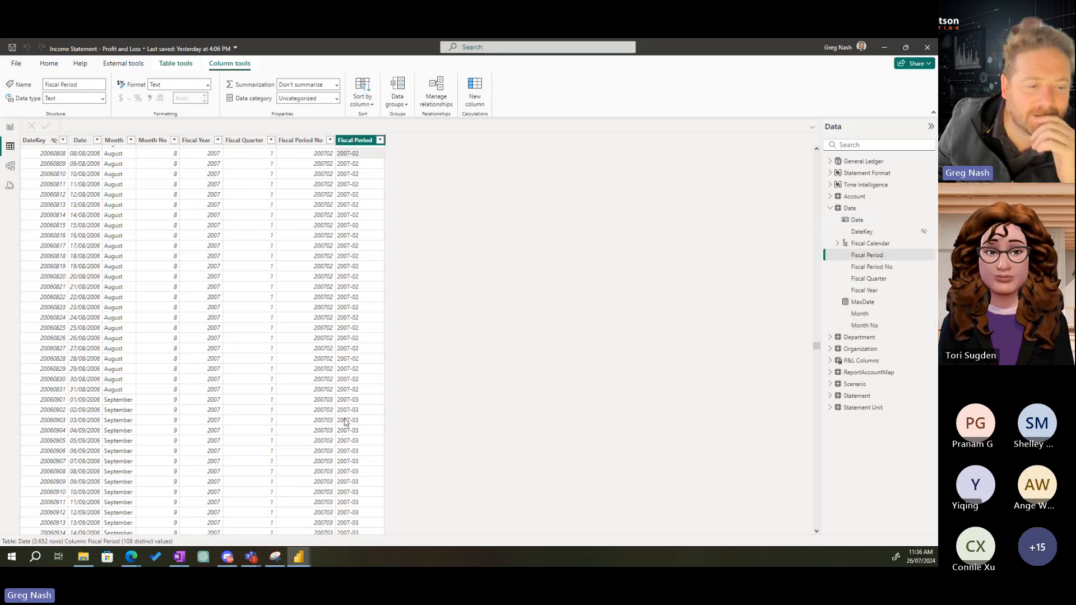
{"action": "scroll", "coordinate": [257, 402], "scroll_direction": "up", "scroll_amount": 3}
{"action": "scroll", "coordinate": [244, 373], "scroll_direction": "up", "scroll_amount": 5}
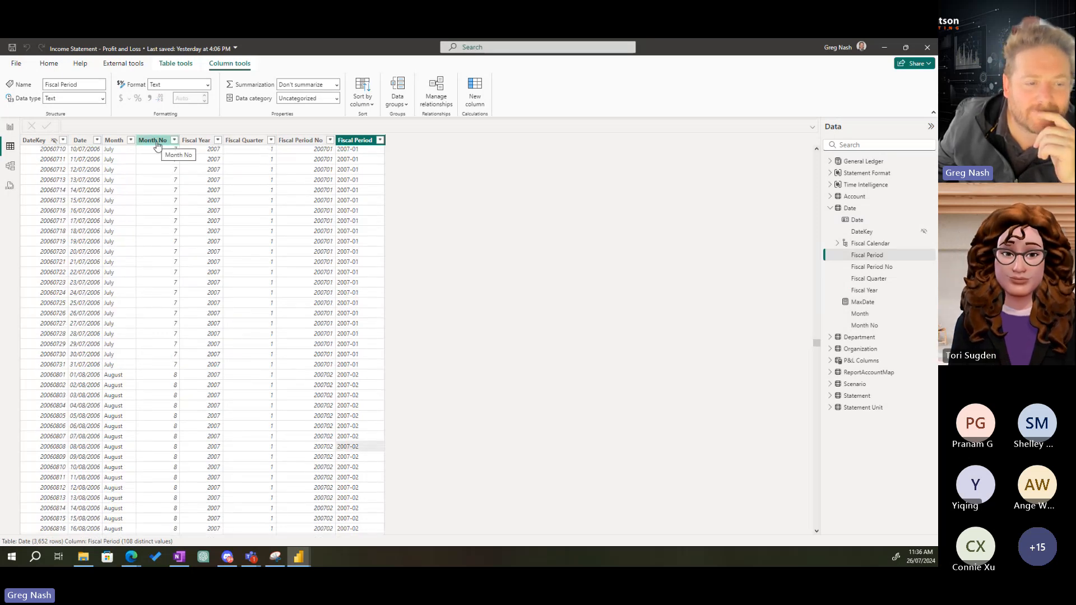
{"action": "left_click", "coordinate": [168, 367]}
{"action": "left_click", "coordinate": [354, 366]}
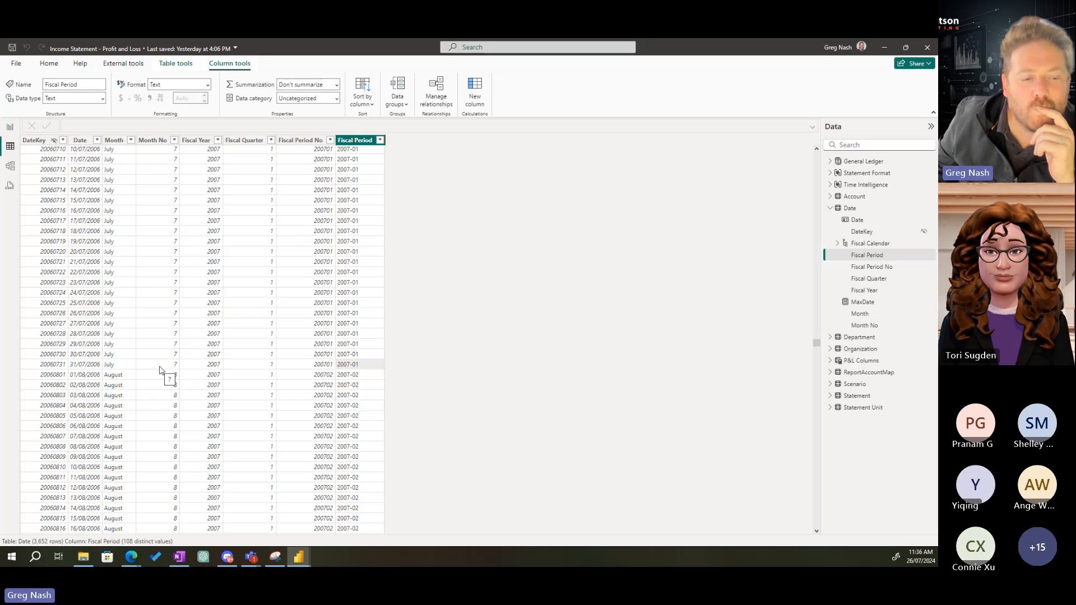
{"action": "scroll", "coordinate": [161, 300], "scroll_direction": "up", "scroll_amount": 2}
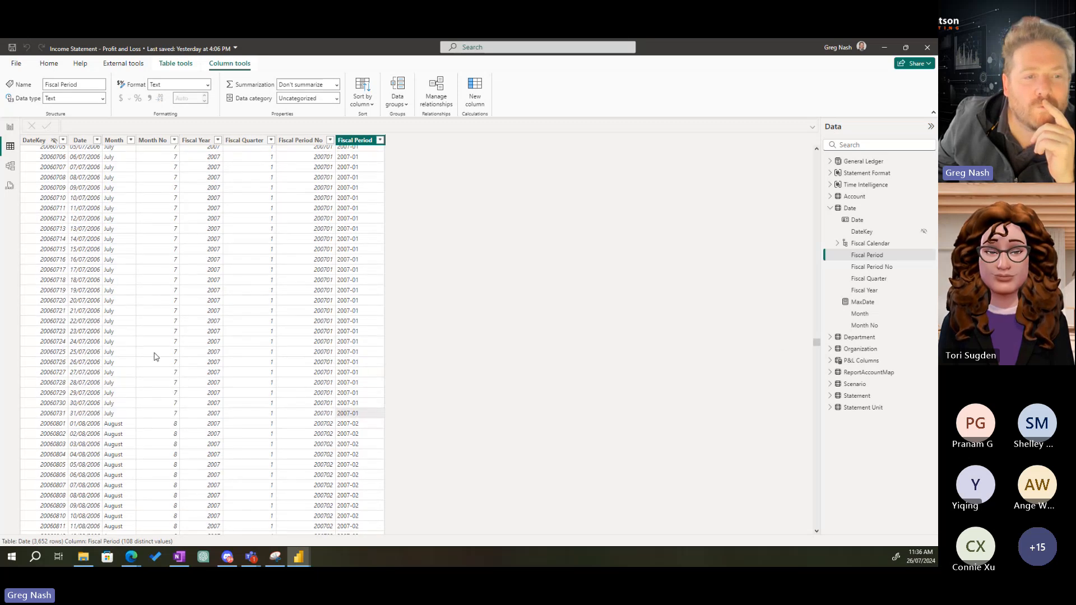
{"action": "left_click", "coordinate": [171, 425]}
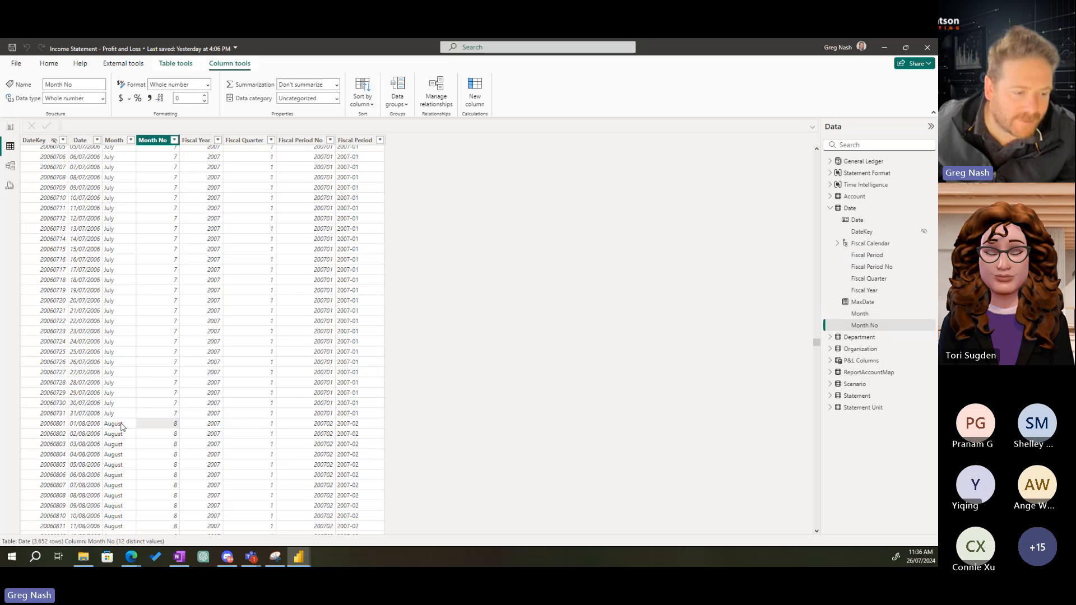
{"action": "left_click", "coordinate": [208, 426]}
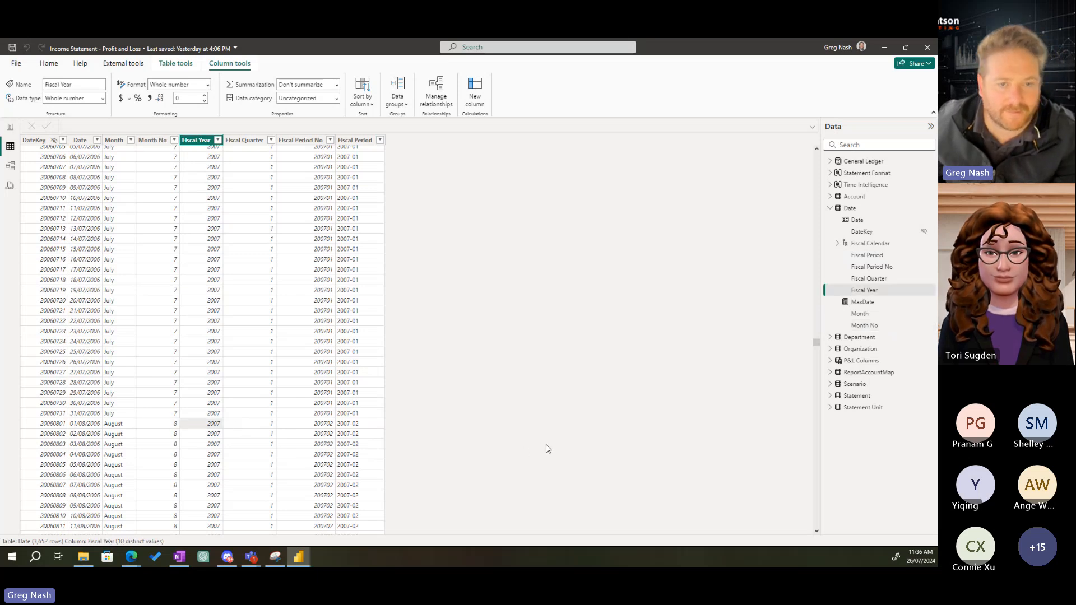
Close the 02_Income Statement folder window and return to the ERP_Extracts_Standardise dataflow in the browser
{"action": "key", "text": "alt+Tab"}
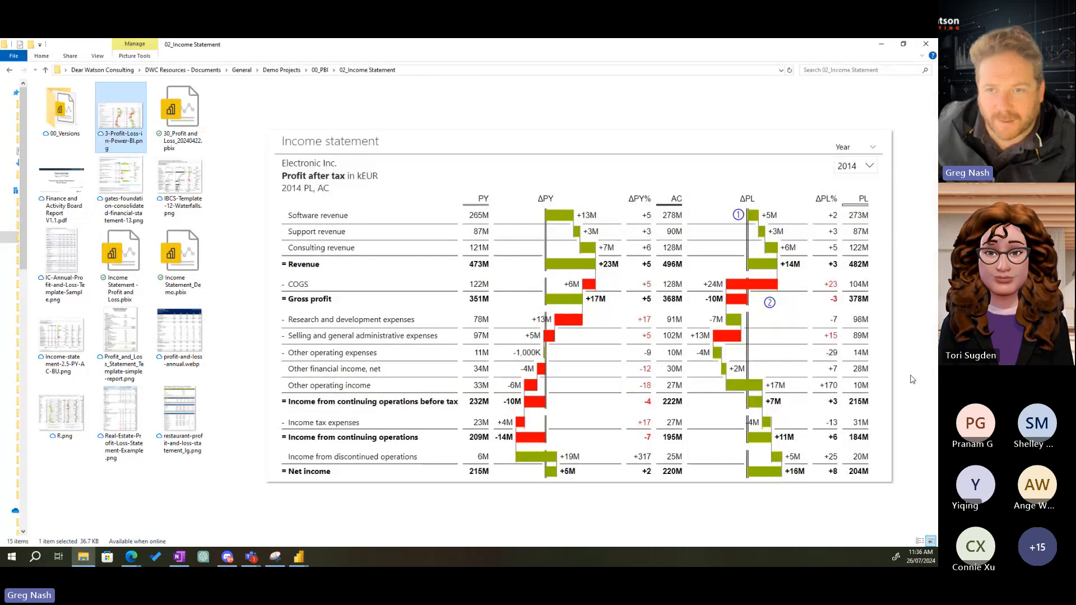
{"action": "left_click", "coordinate": [928, 48]}
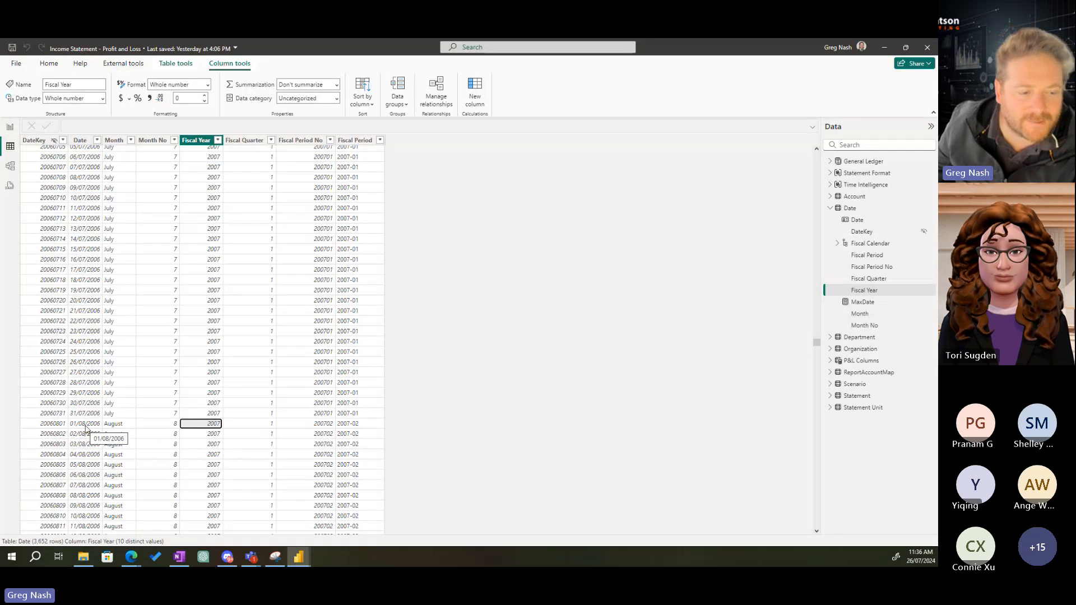
{"action": "left_click", "coordinate": [883, 50]}
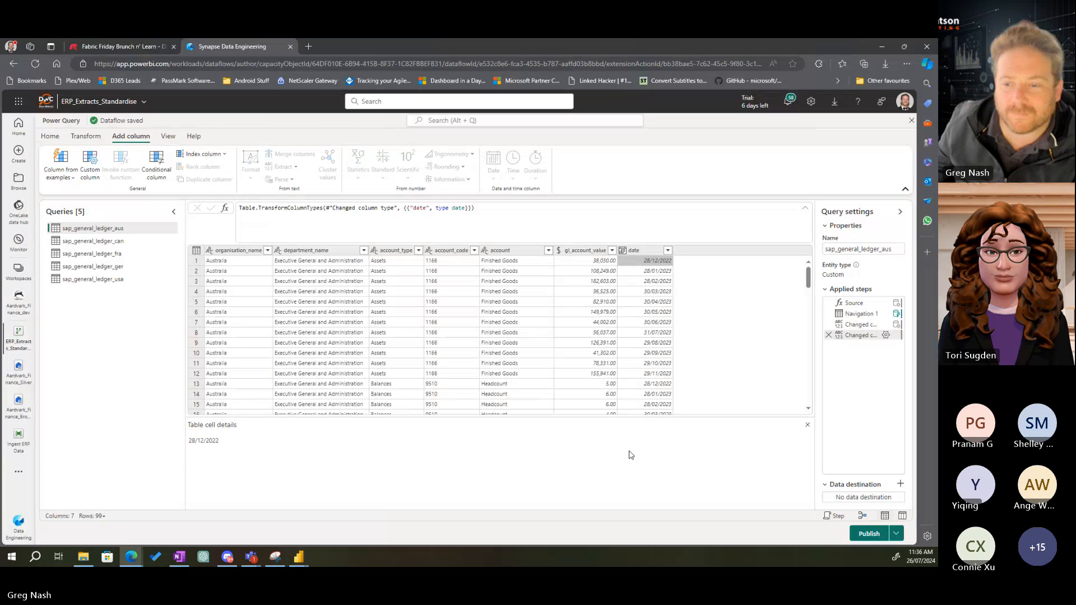
Try a column from examples on the Australian ledger, giving 2023 as the example value for the first two rows
{"action": "left_click", "coordinate": [644, 252]}
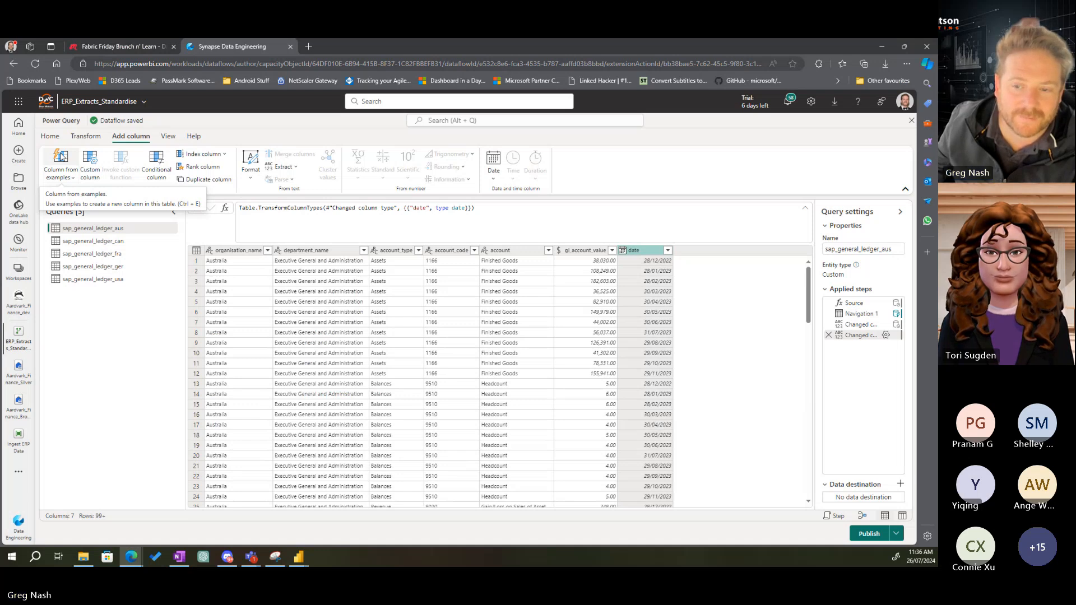
{"action": "left_click", "coordinate": [61, 157]}
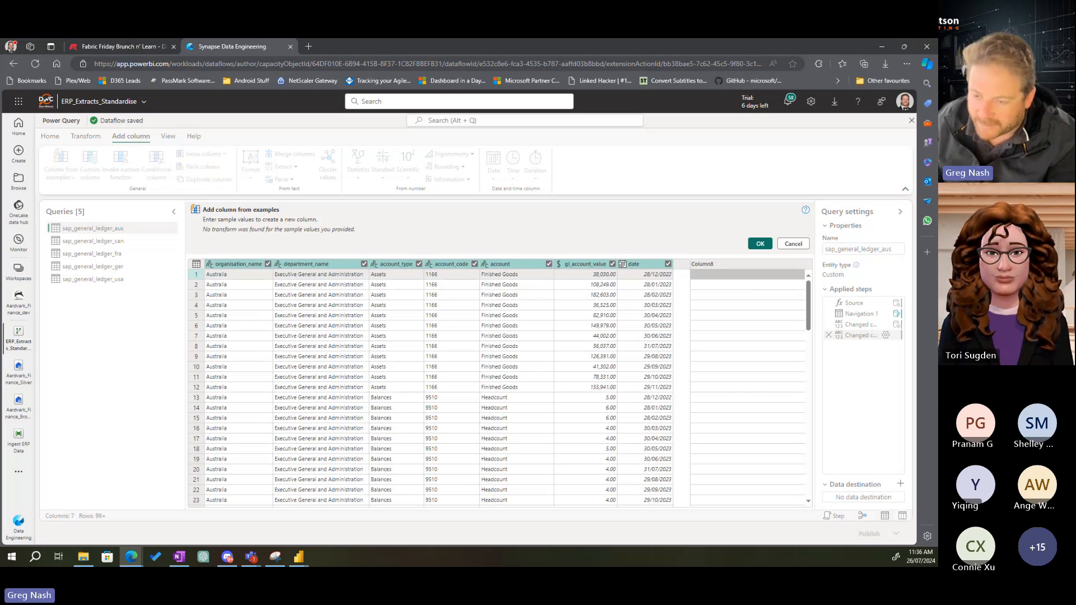
{"action": "type", "text": "2023"}
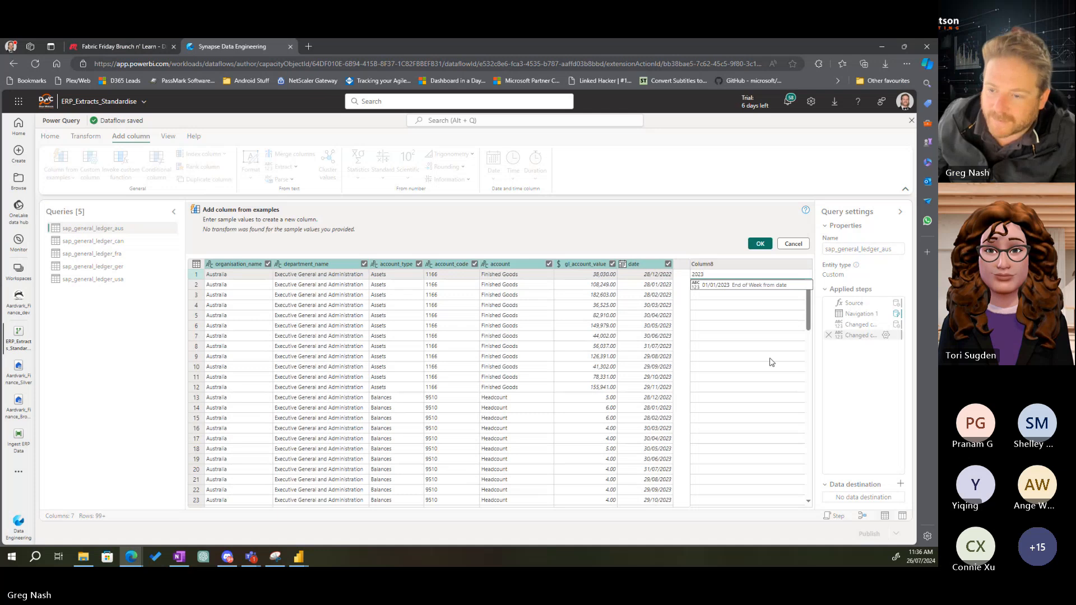
{"action": "key", "text": "Return"}
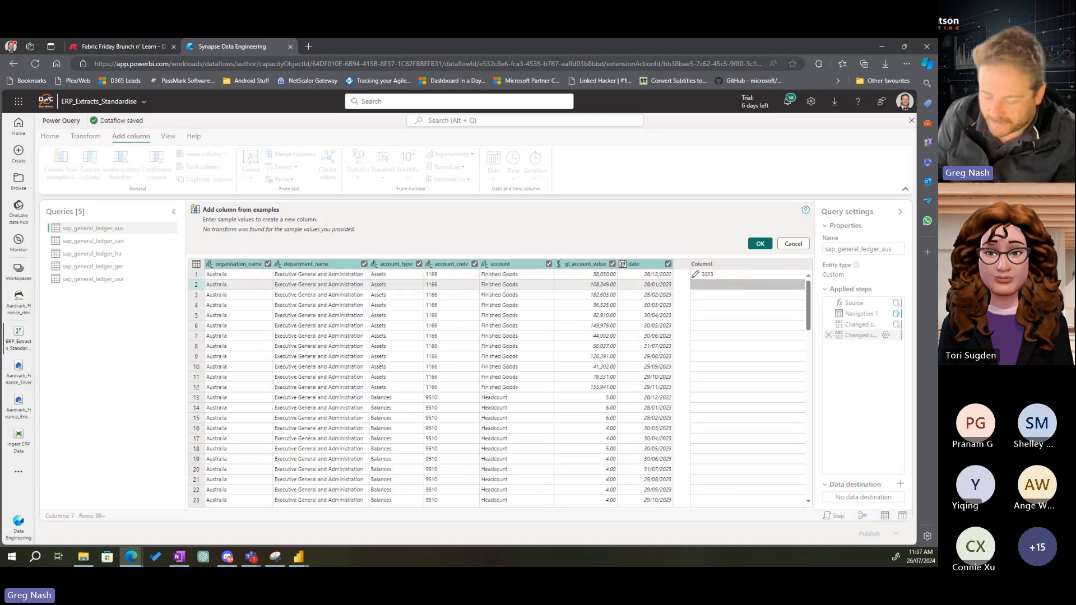
{"action": "type", "text": "2"}
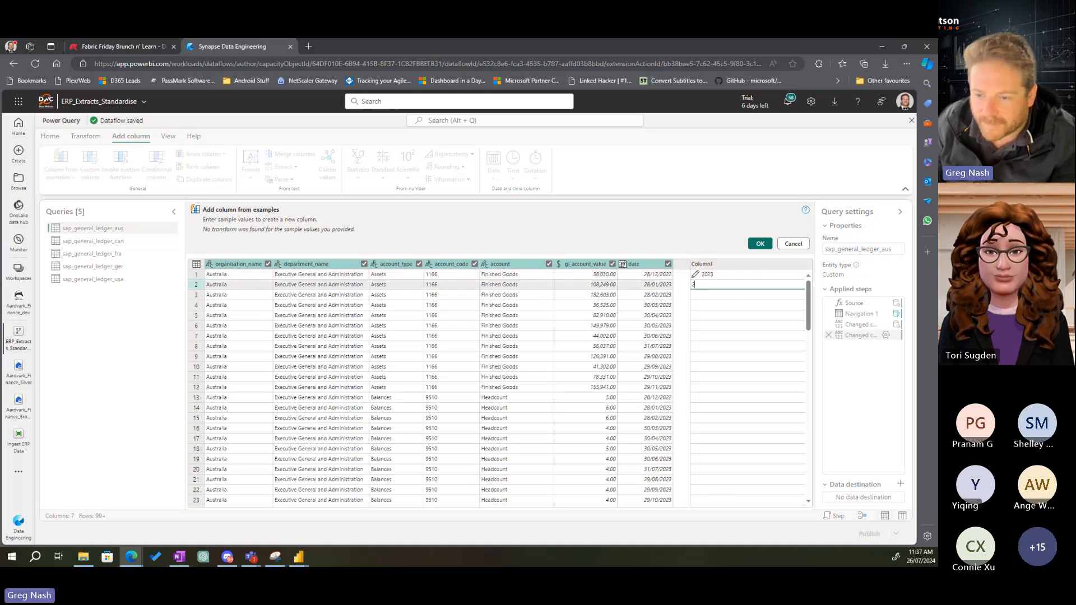
{"action": "type", "text": "023"}
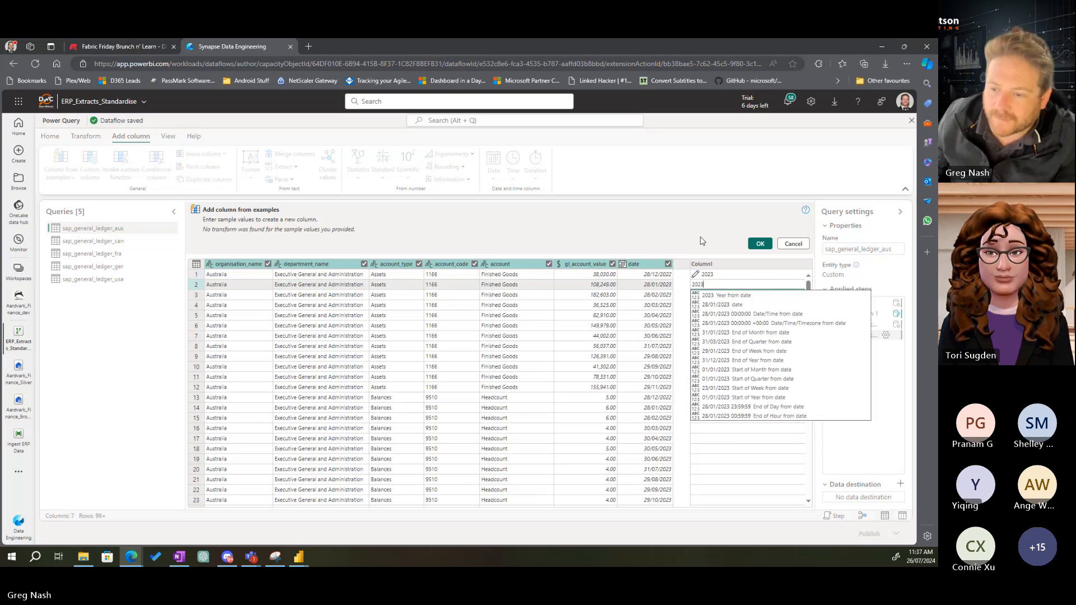
{"action": "key", "text": "Return"}
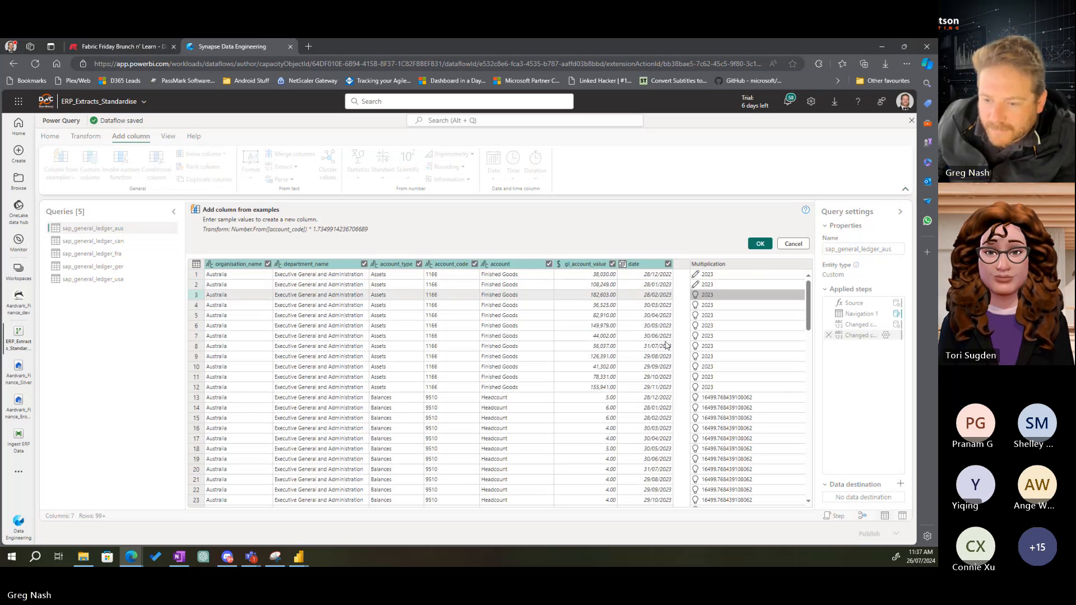
Try 2024 as the example value for the 31/07/2023 row of the new column
{"action": "left_click", "coordinate": [729, 346]}
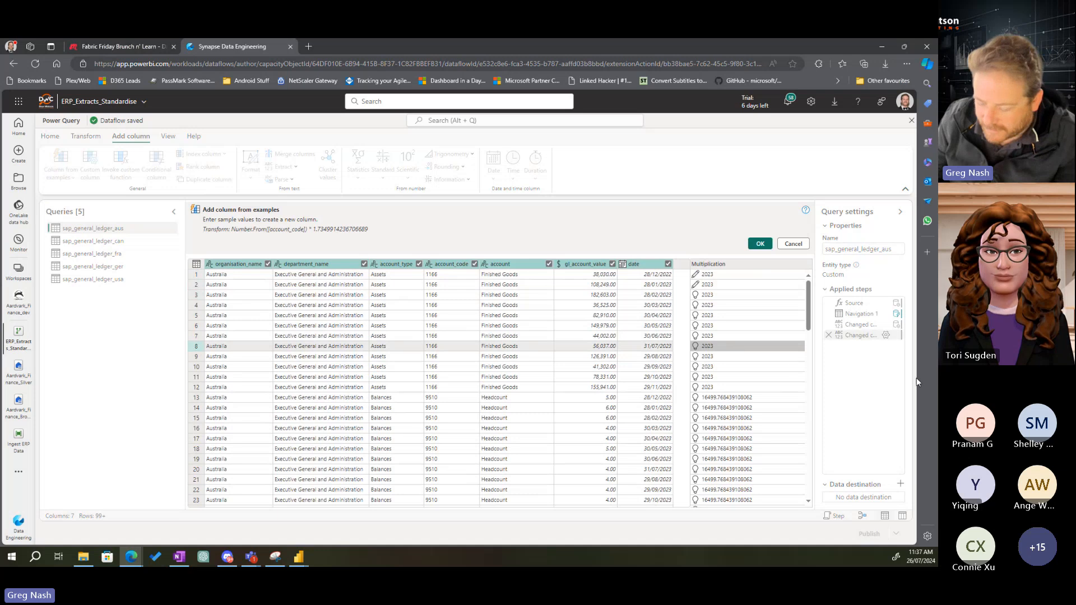
{"action": "type", "text": "2024"}
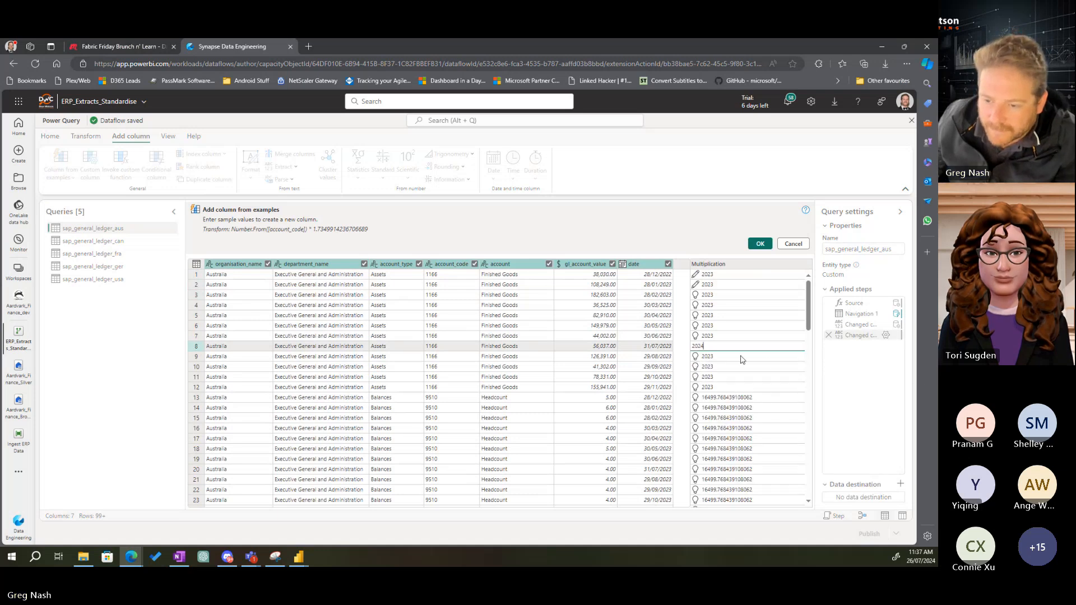
{"action": "left_click", "coordinate": [742, 357]}
{"action": "type", "text": "202"}
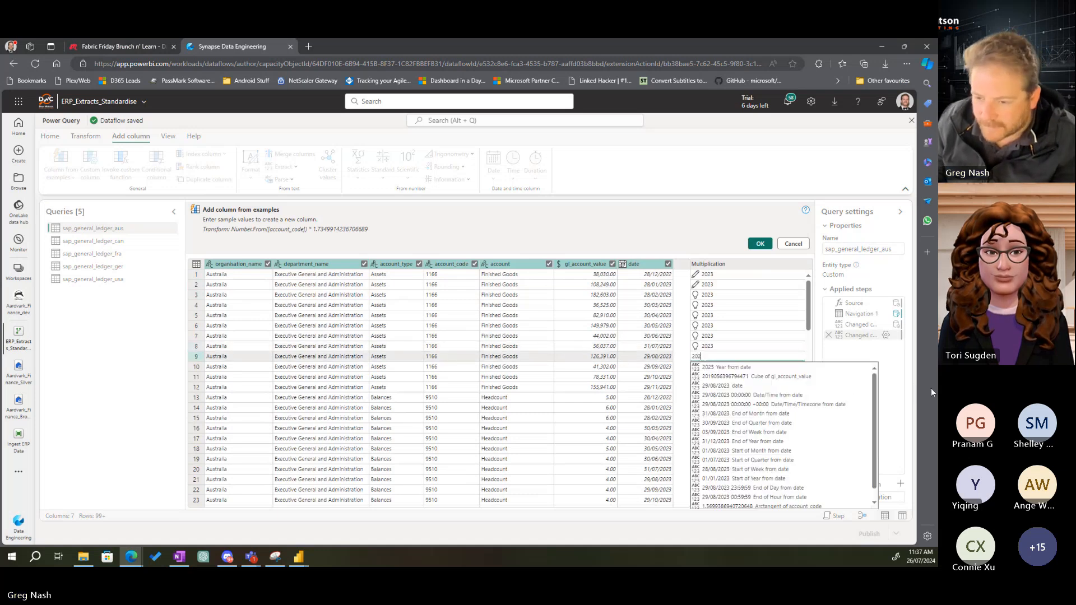
{"action": "type", "text": "4"}
{"action": "left_click", "coordinate": [736, 368]}
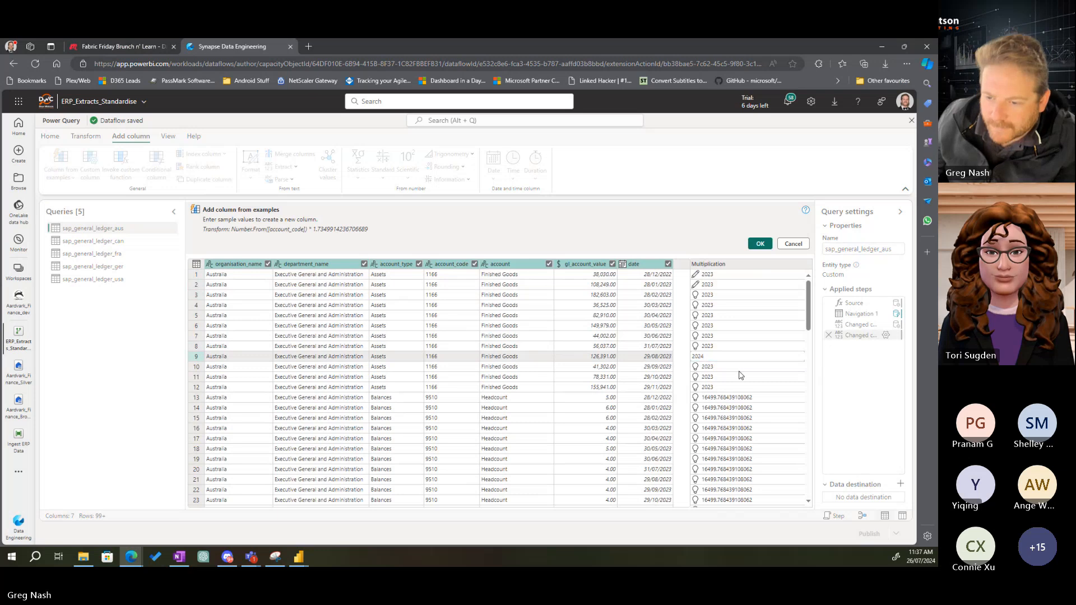
{"action": "left_click", "coordinate": [731, 347]}
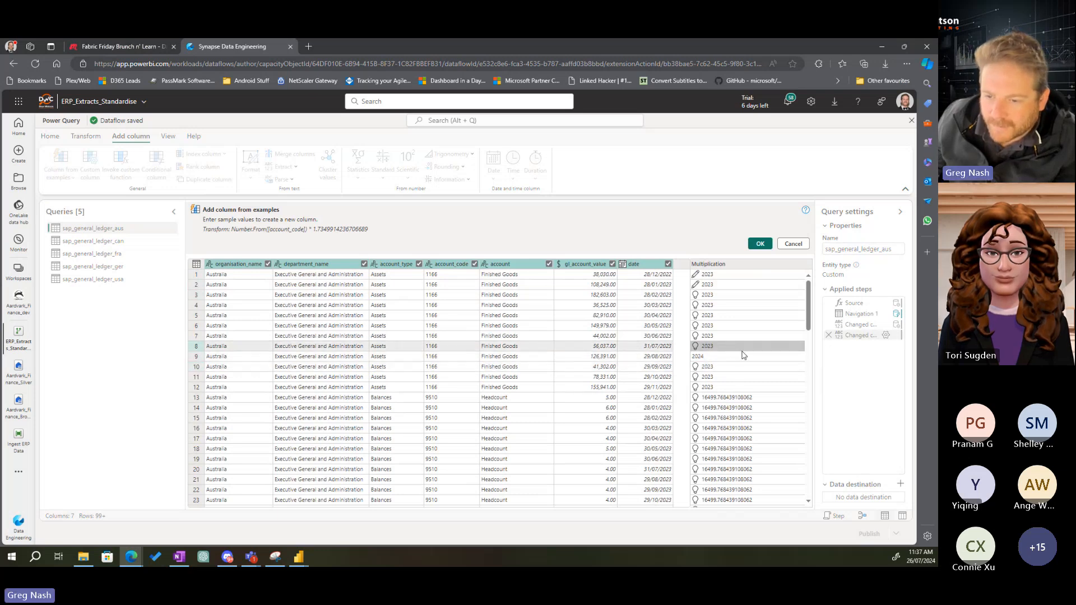
{"action": "type", "text": "2024"}
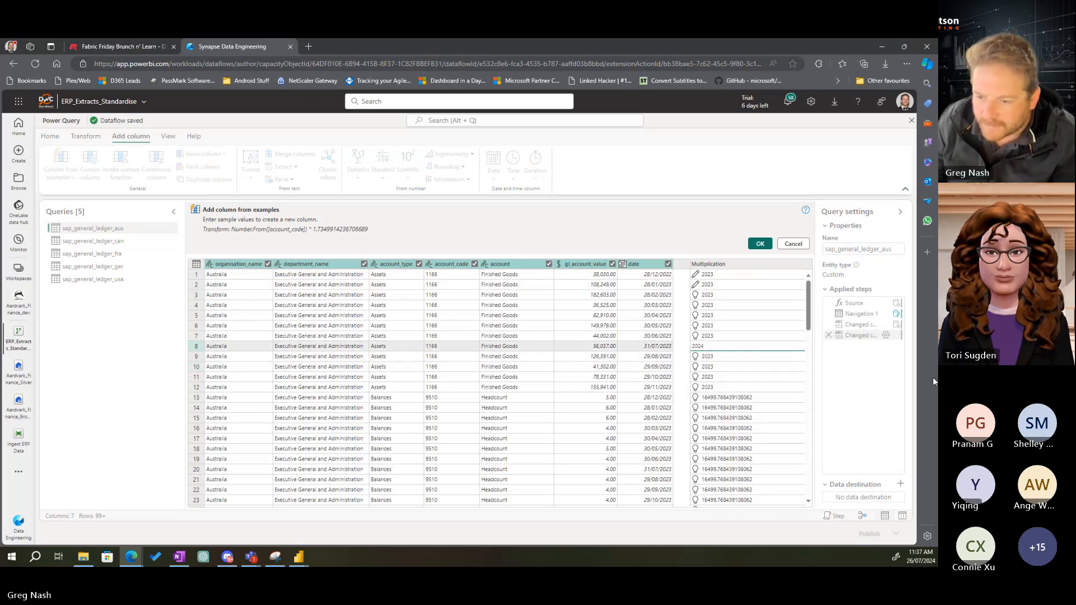
{"action": "key", "text": "Return"}
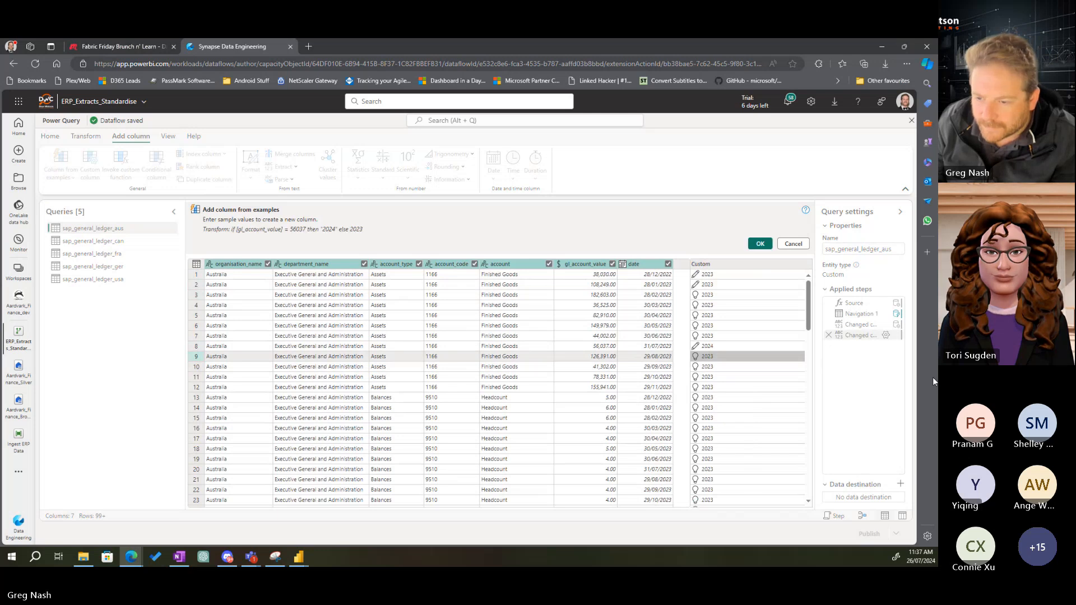
Try 2024 as the example value for the August, September and October 2023 rows, and close the column from examples
{"action": "type", "text": "2024"}
{"action": "key", "text": "Return"}
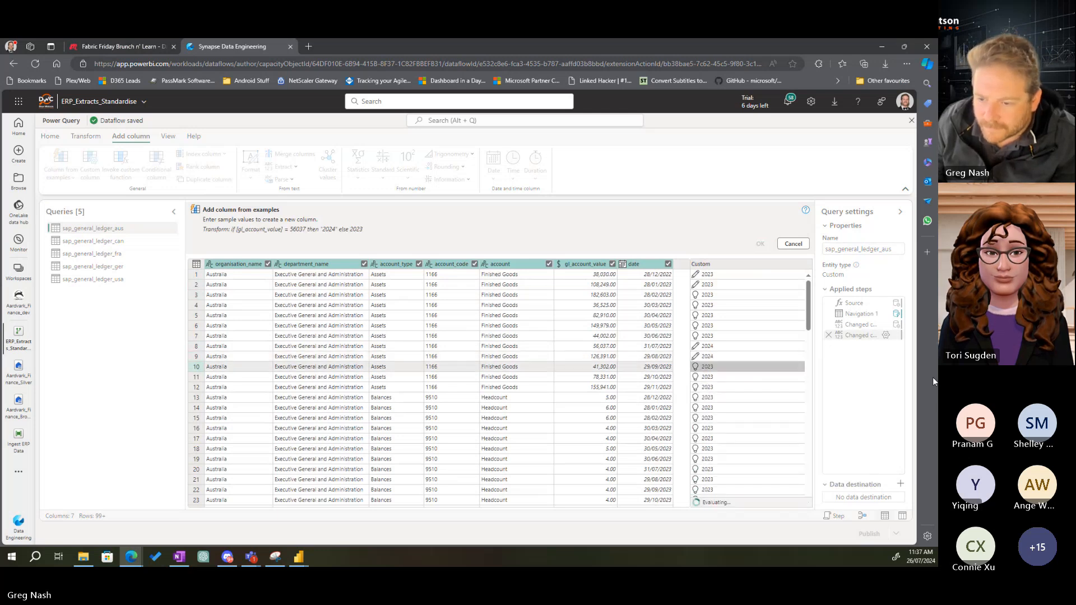
{"action": "type", "text": "2024"}
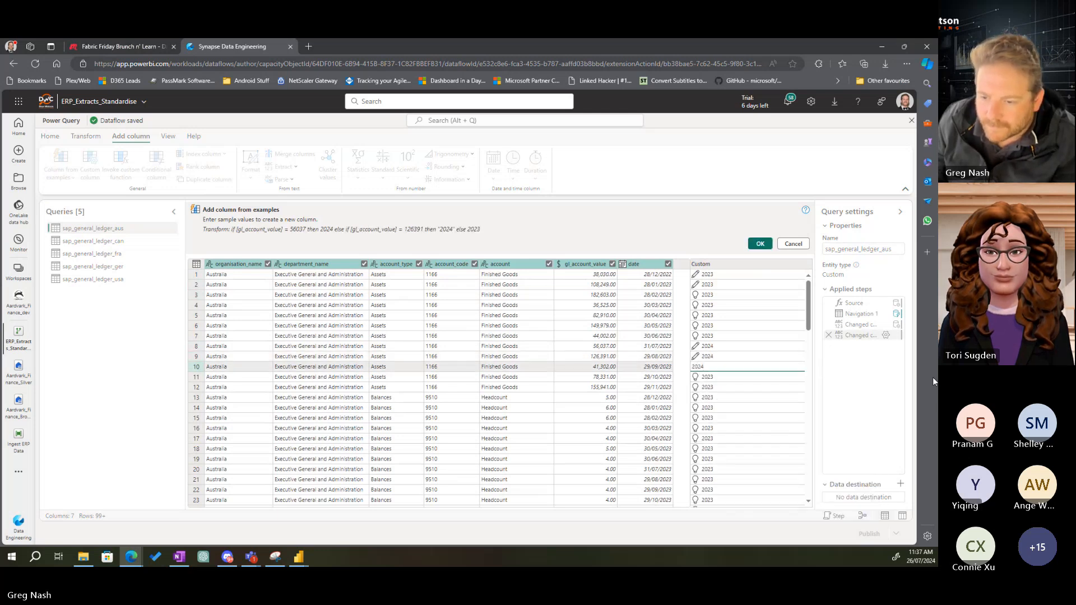
{"action": "key", "text": "Return"}
{"action": "type", "text": "2024"}
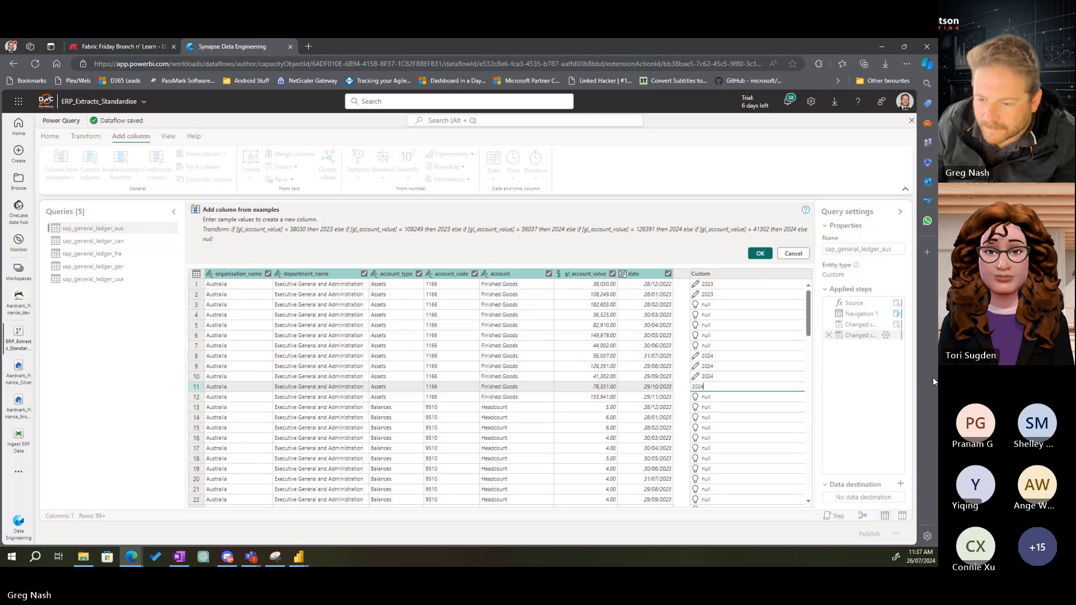
{"action": "key", "text": "Return"}
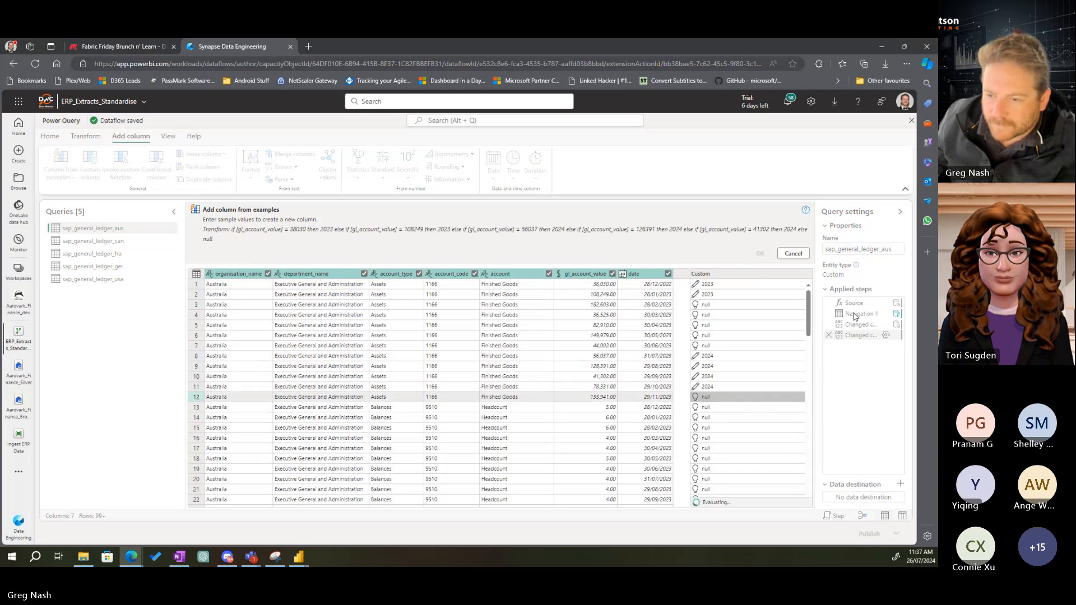
{"action": "left_click", "coordinate": [724, 316]}
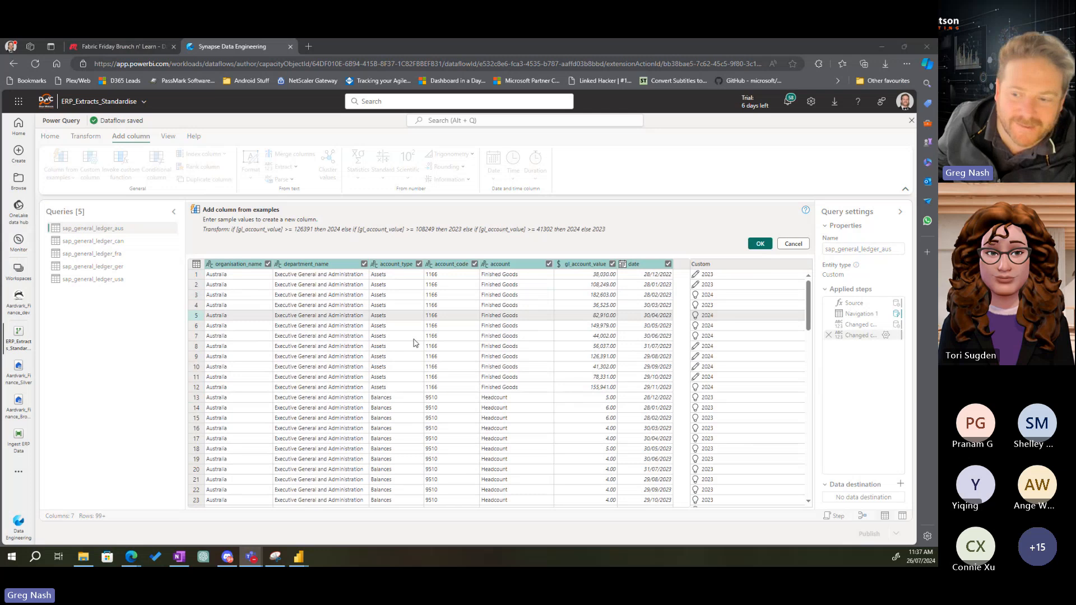
{"action": "left_click", "coordinate": [862, 353]}
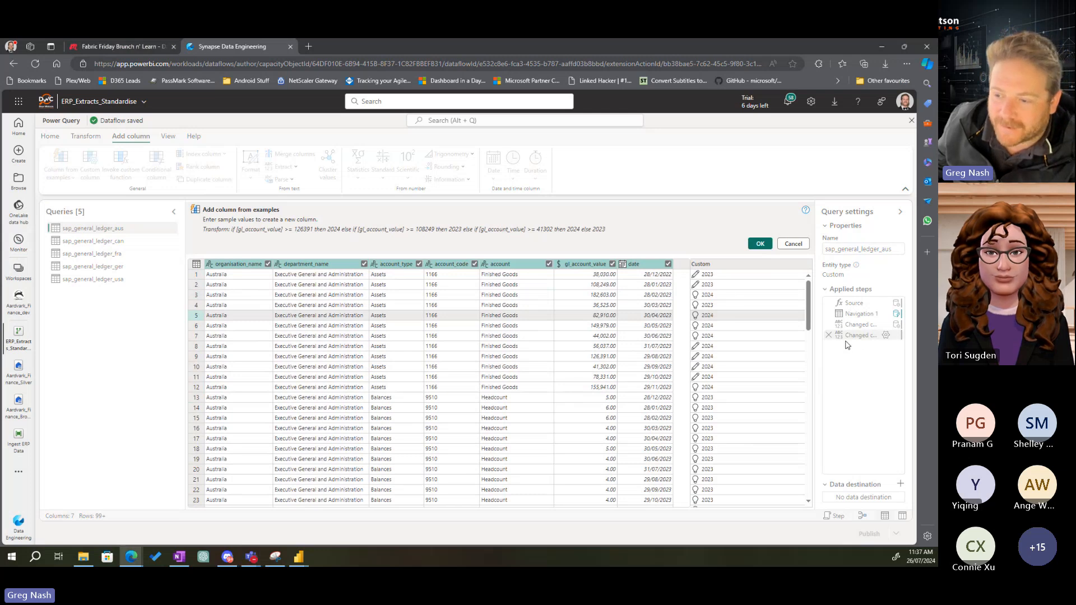
{"action": "left_click", "coordinate": [760, 243]}
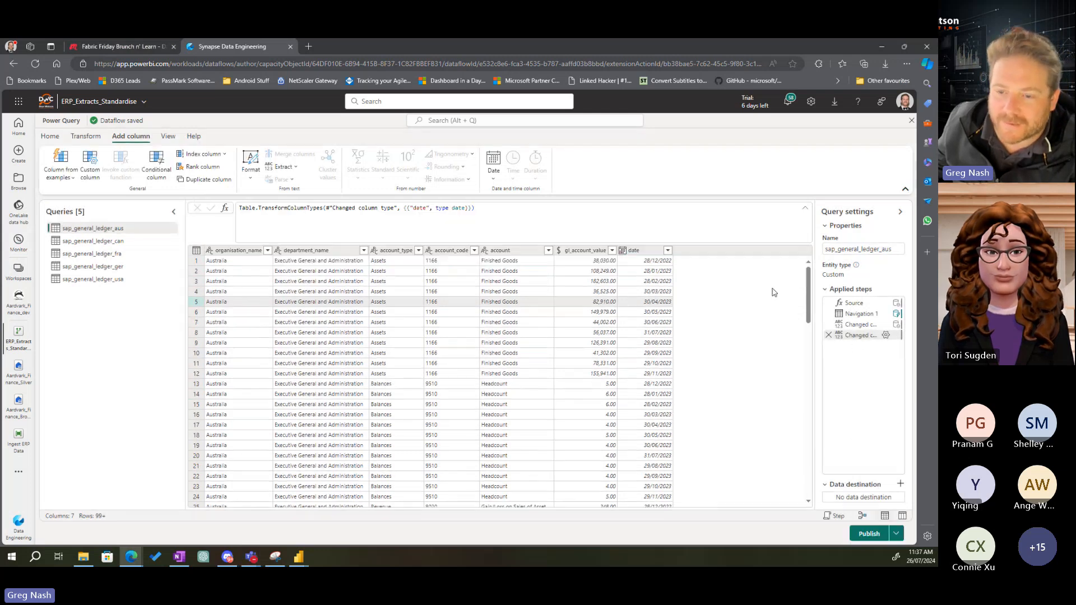
Start a custom column in the Australian ledger query and name it fiscal_year
{"action": "left_click", "coordinate": [633, 250]}
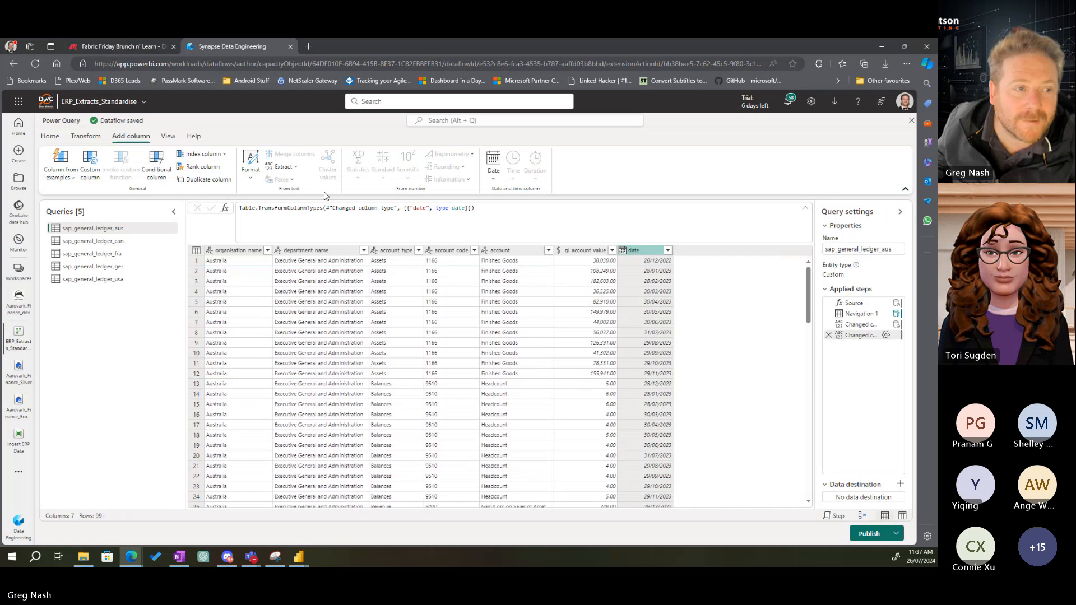
{"action": "left_click", "coordinate": [90, 164]}
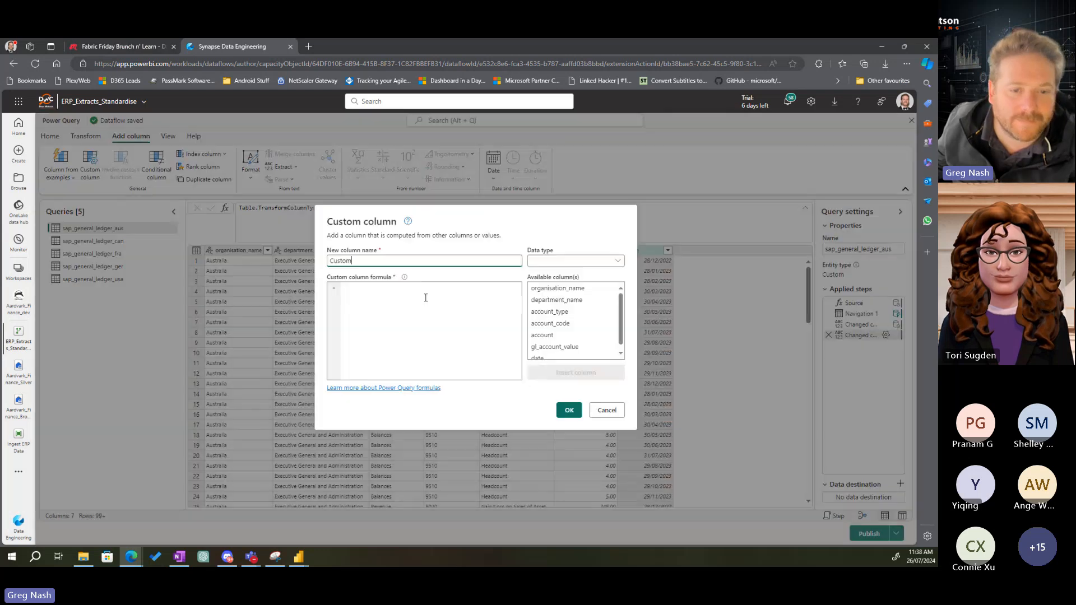
{"action": "double_click", "coordinate": [366, 263]}
{"action": "type", "text": "Fiscal year"}
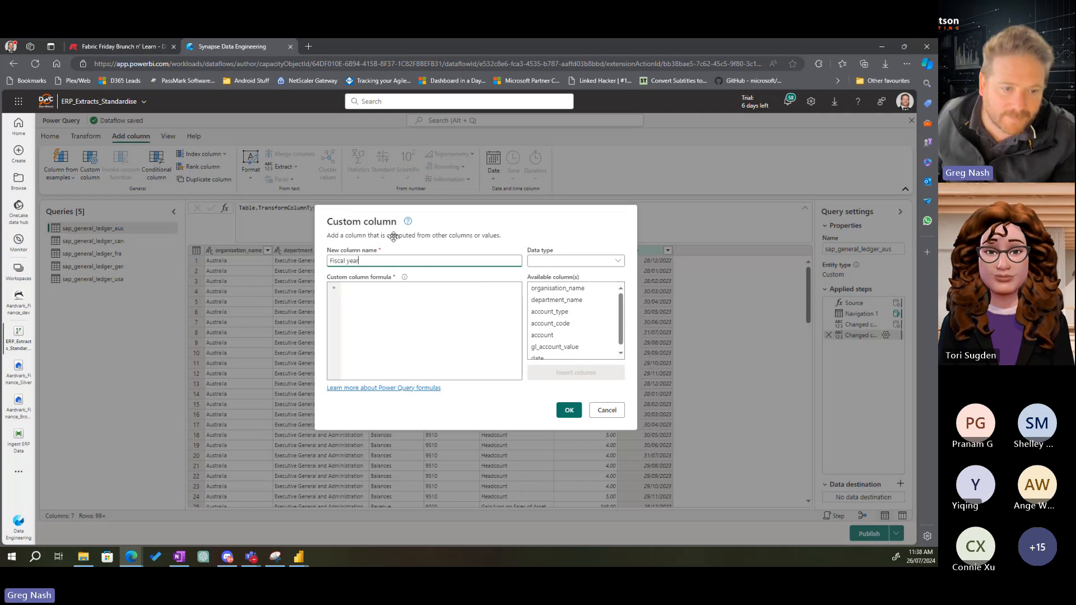
{"action": "left_click_drag", "start_coordinate": [359, 260], "coordinate": [304, 261]}
{"action": "type", "text": "f"}
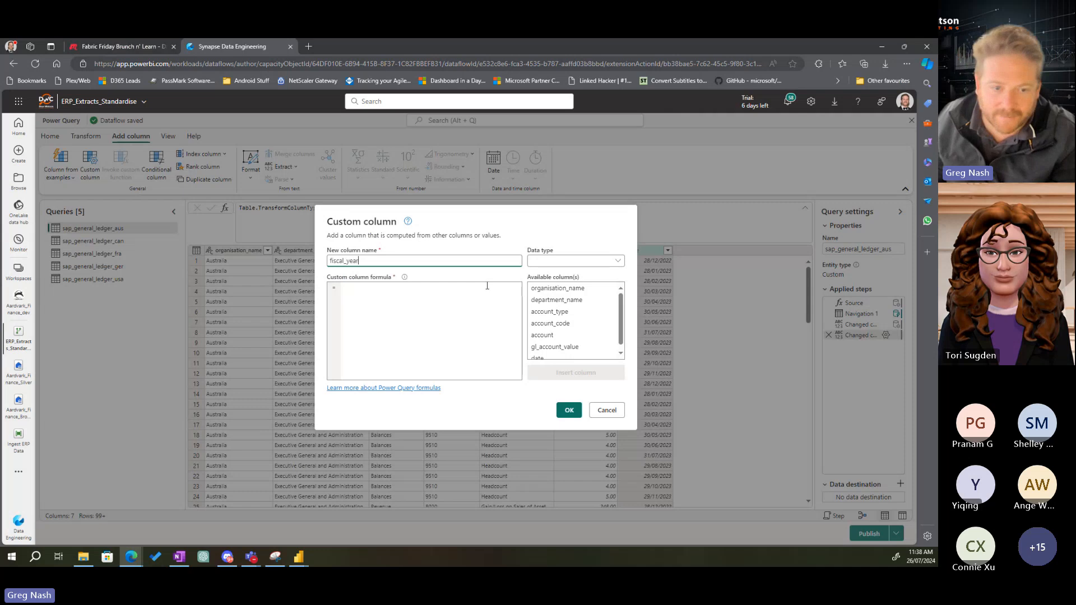
{"action": "type", "text": "iscal_year"}
Enter the column formula Date.Year([Date]) + (if Date.Month([Date]) > 6, 1, 0) and submit it
{"action": "left_click", "coordinate": [444, 312]}
{"action": "type", "text": "Date.Year([Date]) + (if Date.Month([Date]) > 6, 1, 0)"}
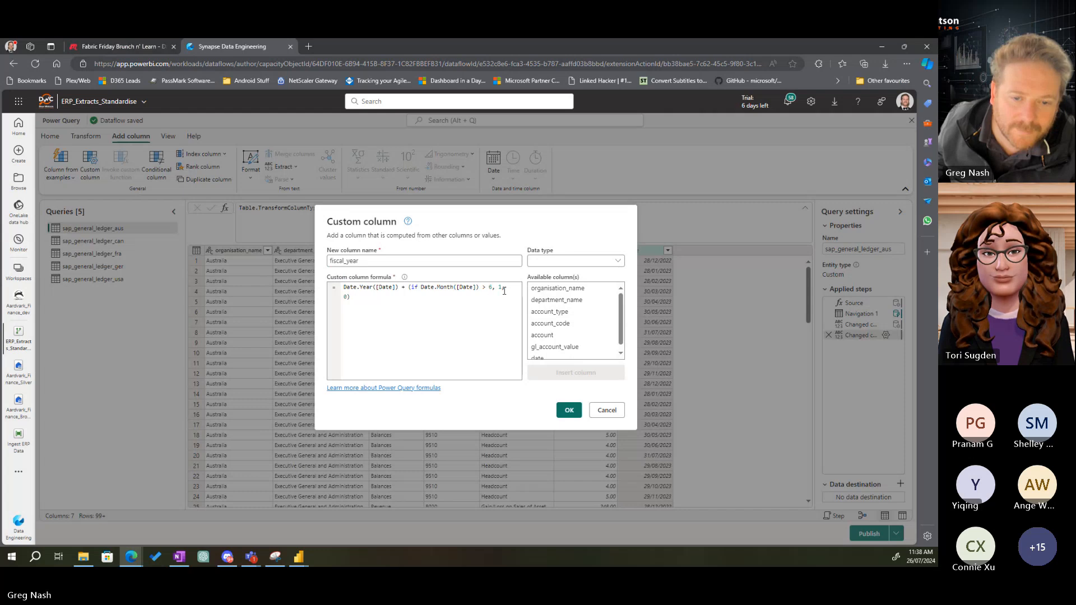
{"action": "left_click", "coordinate": [568, 410]}
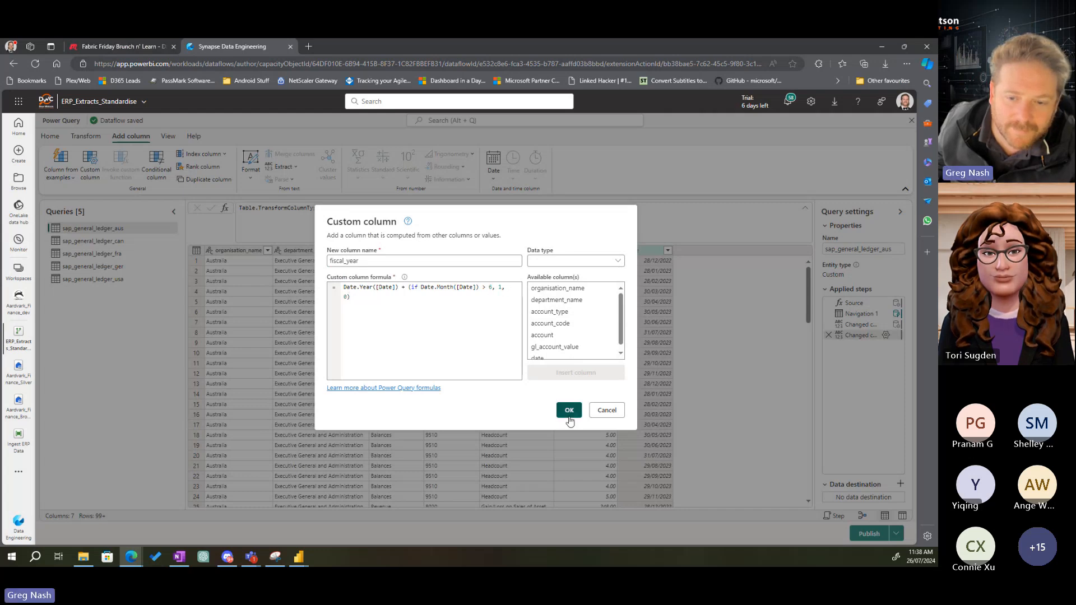
Rewrite the formula's condition as if Date.Month([Date]) > 6 then 1 else 0 and create the fiscal_year column
{"action": "left_click", "coordinate": [362, 290]}
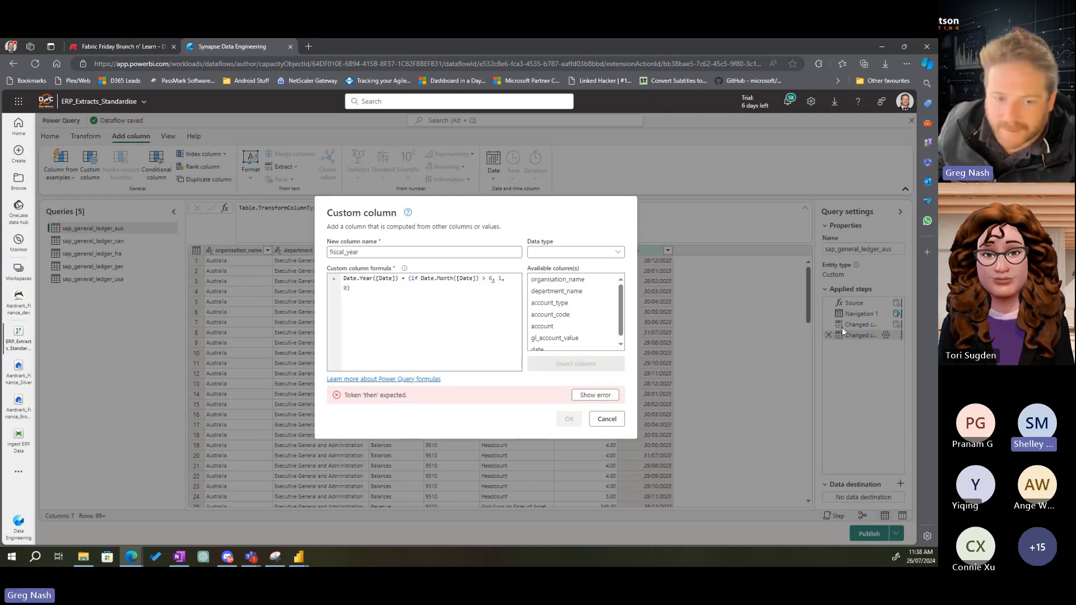
{"action": "left_click", "coordinate": [493, 279]}
{"action": "type", "text": "then"}
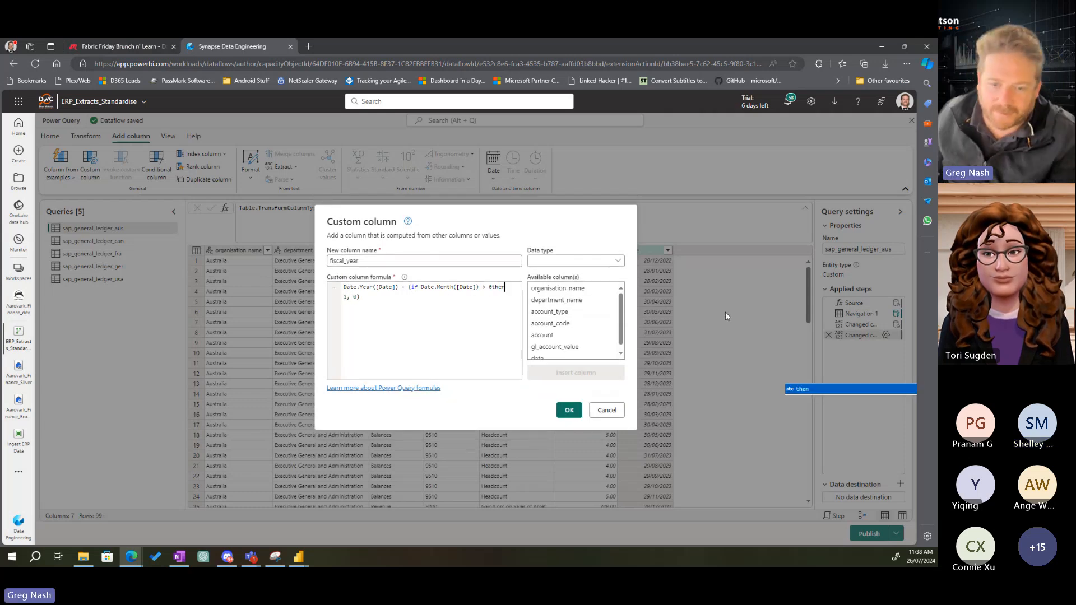
{"action": "left_click", "coordinate": [493, 287]}
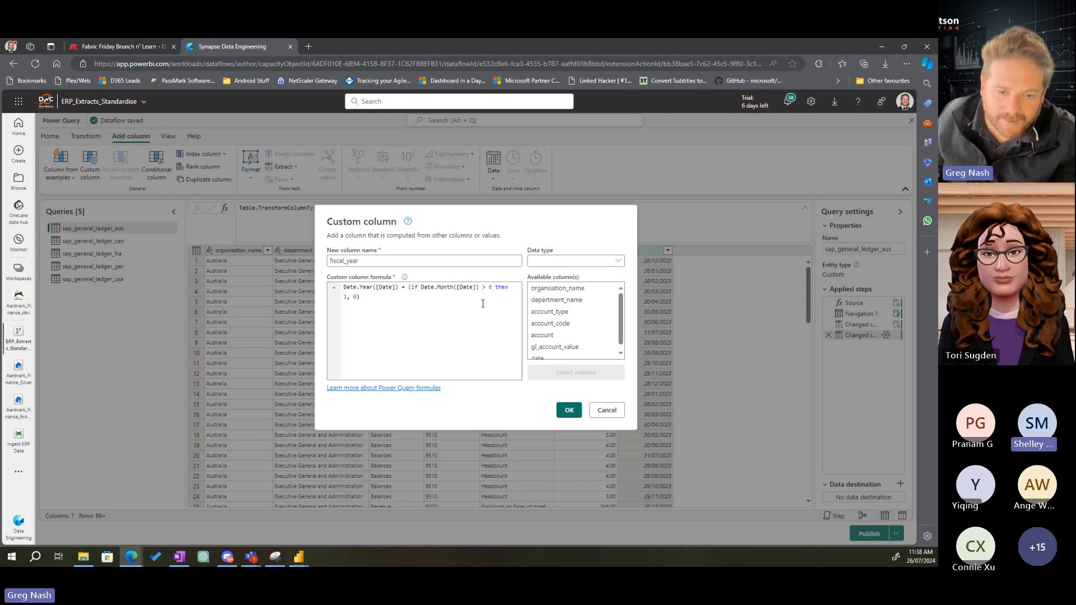
{"action": "left_click", "coordinate": [369, 300]}
{"action": "key", "text": "BackSpace"}
{"action": "type", "text": "else"}
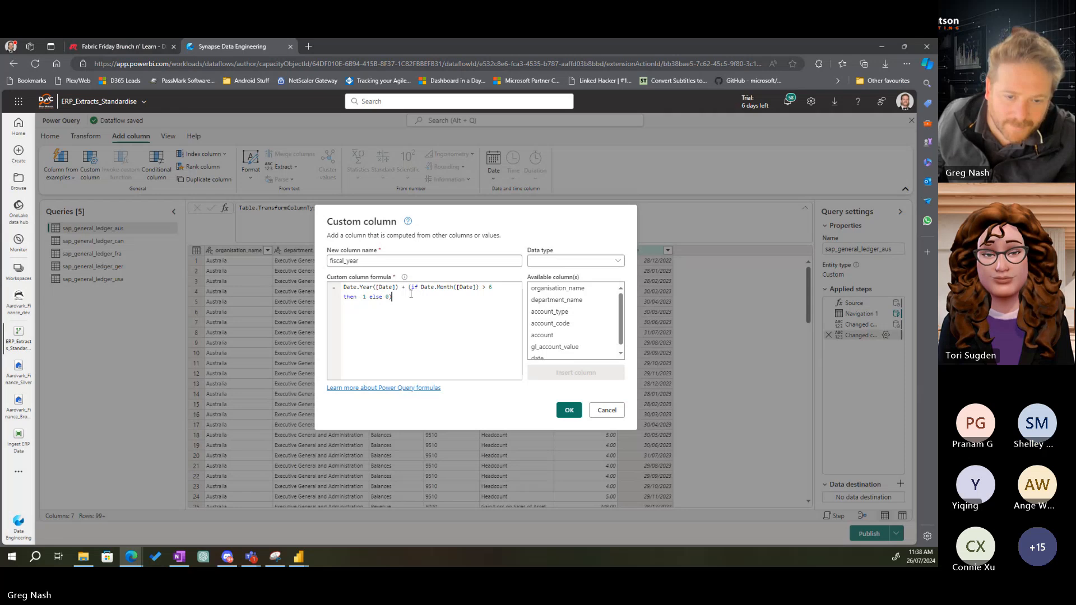
{"action": "left_click", "coordinate": [413, 288]}
{"action": "left_click", "coordinate": [569, 410]}
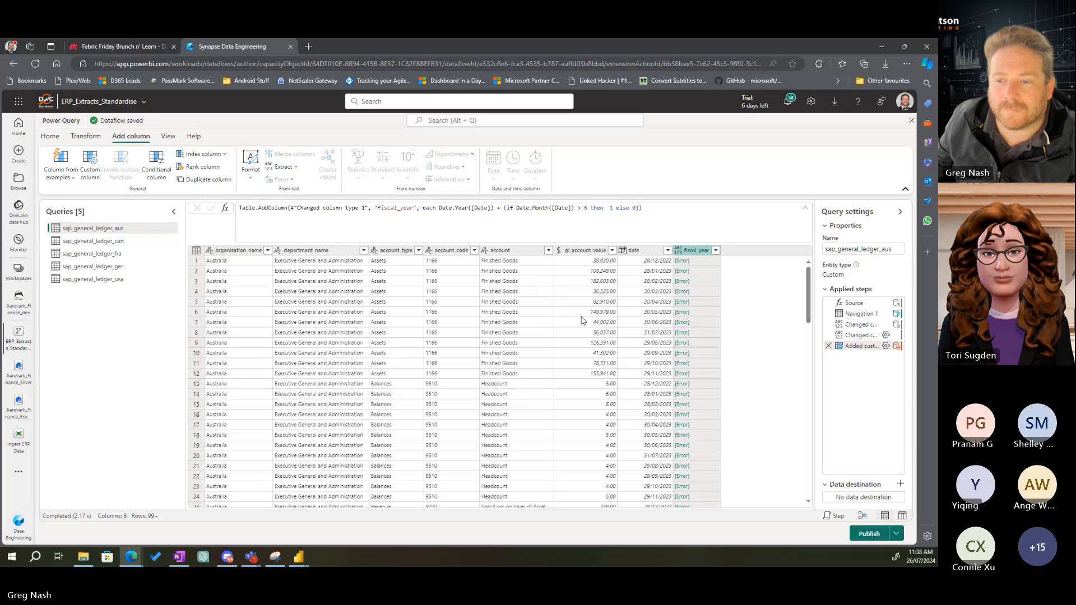
Inspect the first fiscal_year cell's error details and try lowercase date.Year and date.Month function names in the column formula
{"action": "left_click", "coordinate": [705, 264]}
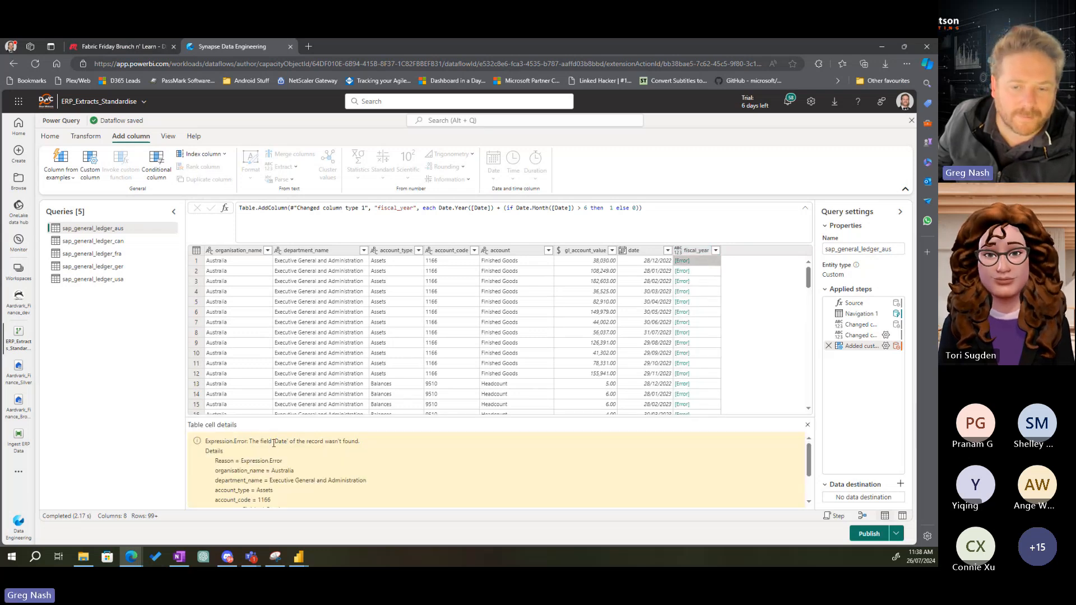
{"action": "left_click", "coordinate": [442, 208]}
{"action": "key", "text": "Delete"}
{"action": "type", "text": "d"}
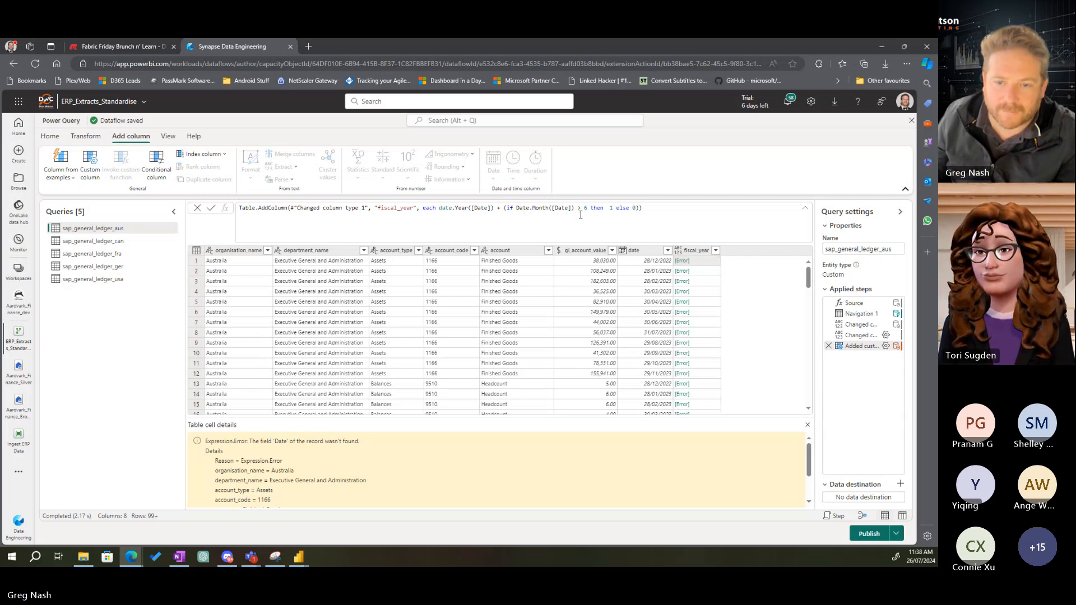
{"action": "key", "text": "Left"}
{"action": "key", "text": "Left"}
{"action": "key", "text": "Delete"}
{"action": "type", "text": "d"}
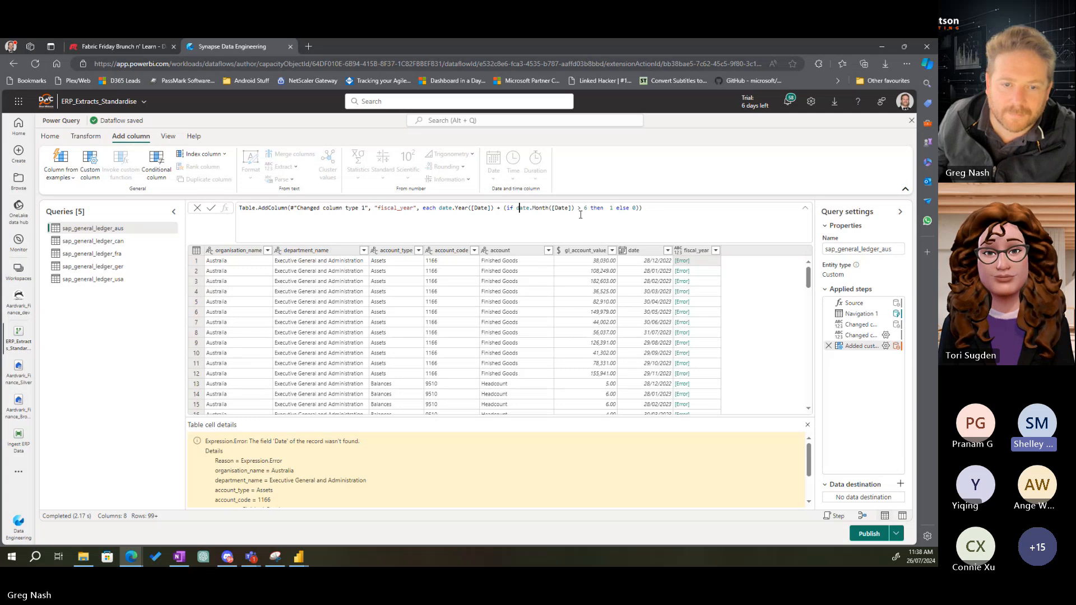
Restore the capital D in the Date.Month and Date.Year function names of the fiscal_year formula
{"action": "key", "text": "BackSpace"}
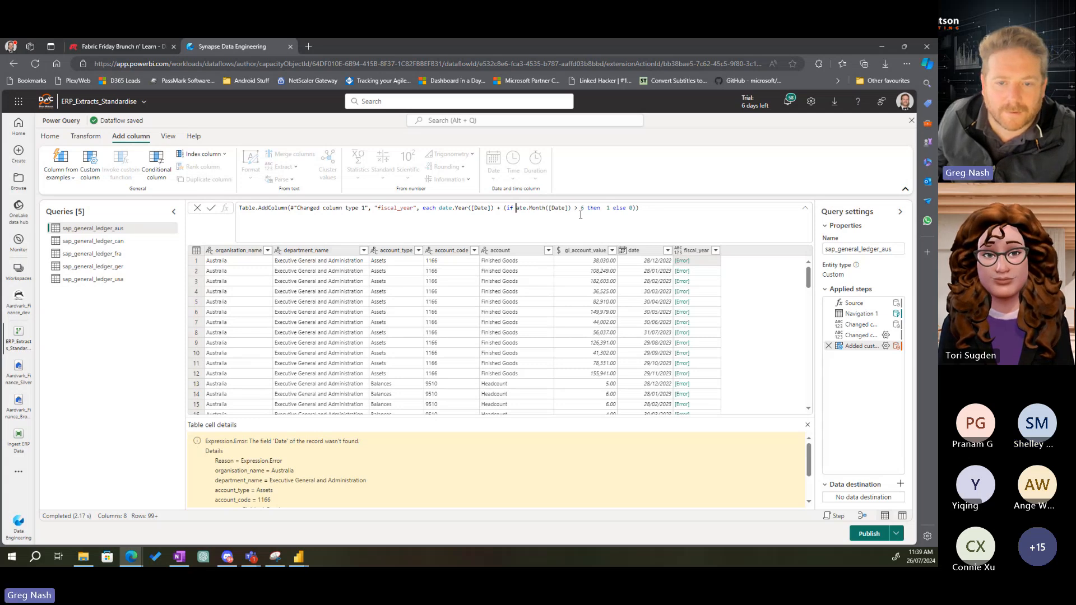
{"action": "type", "text": "D"}
{"action": "left_click", "coordinate": [440, 208]}
{"action": "key", "text": "Delete"}
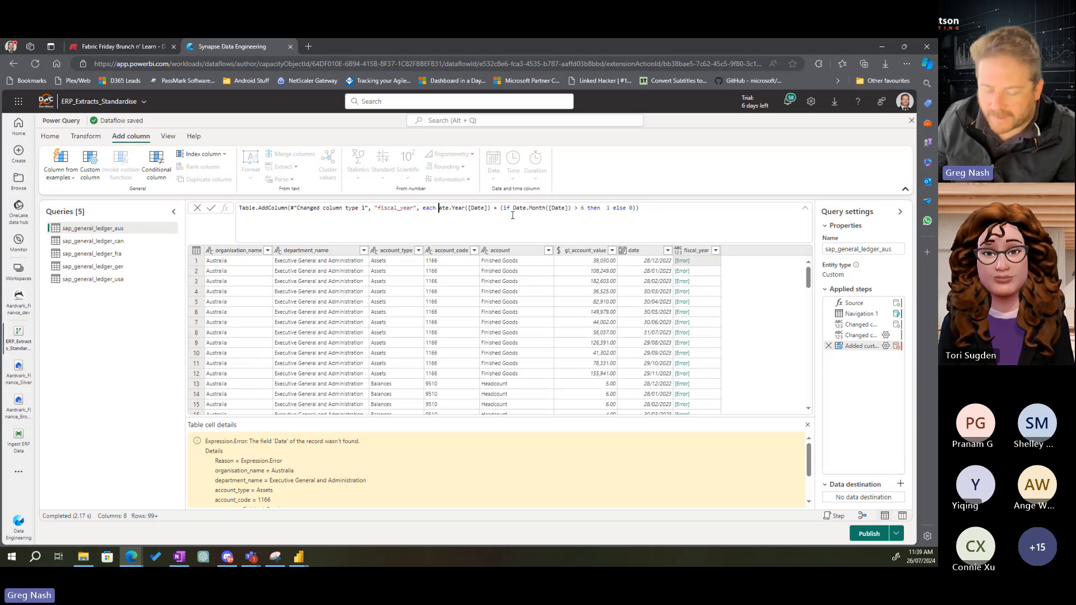
{"action": "type", "text": "D"}
Change both [Date] column references in the fiscal_year formula to [date] and apply the formula
{"action": "left_click", "coordinate": [481, 207]}
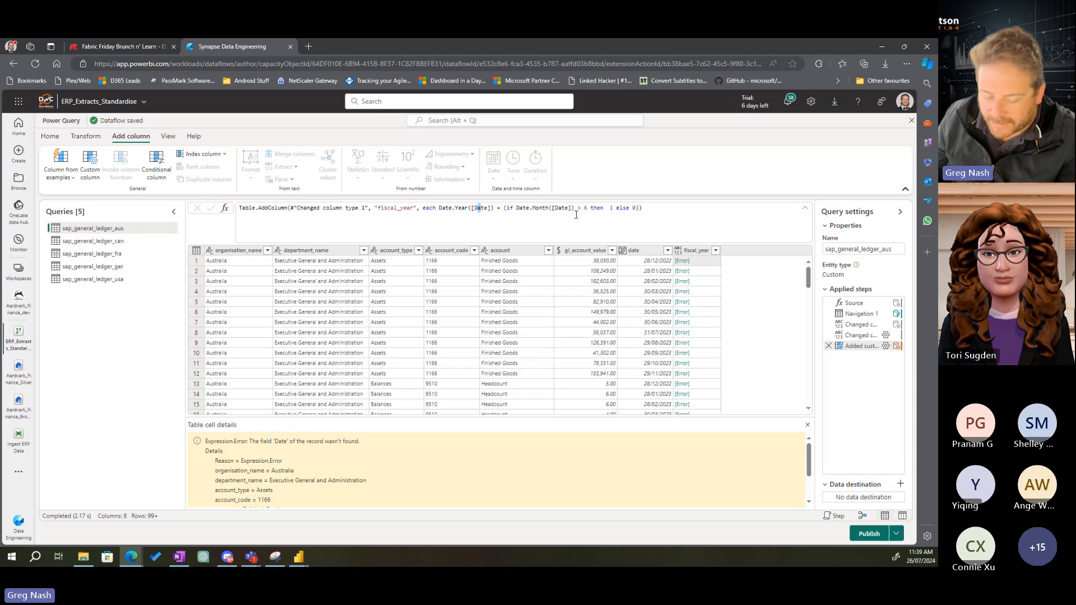
{"action": "key", "text": "BackSpace"}
{"action": "type", "text": "d"}
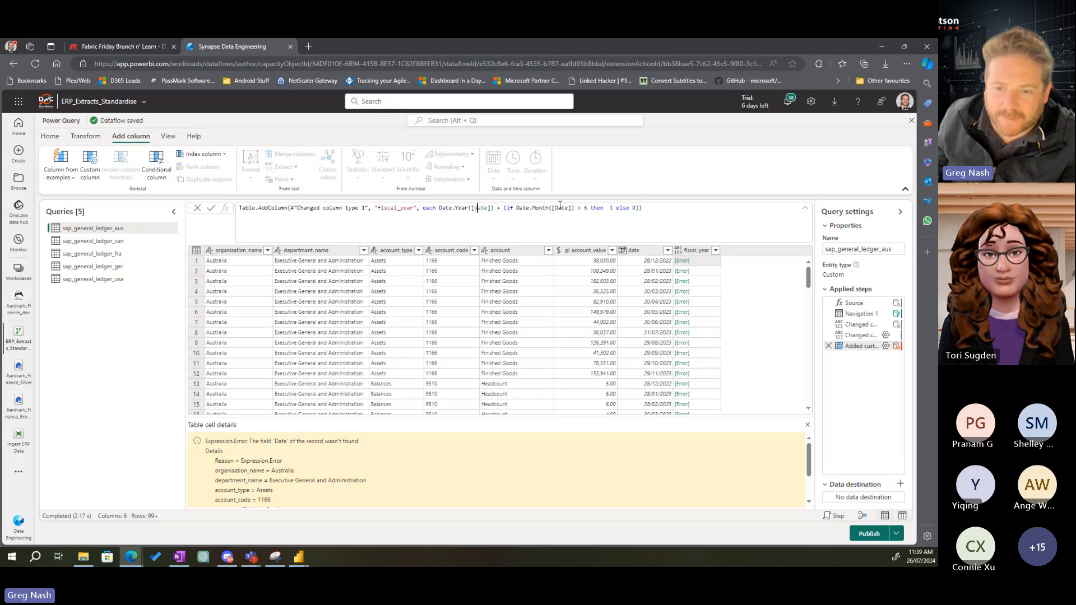
{"action": "left_click", "coordinate": [559, 208]}
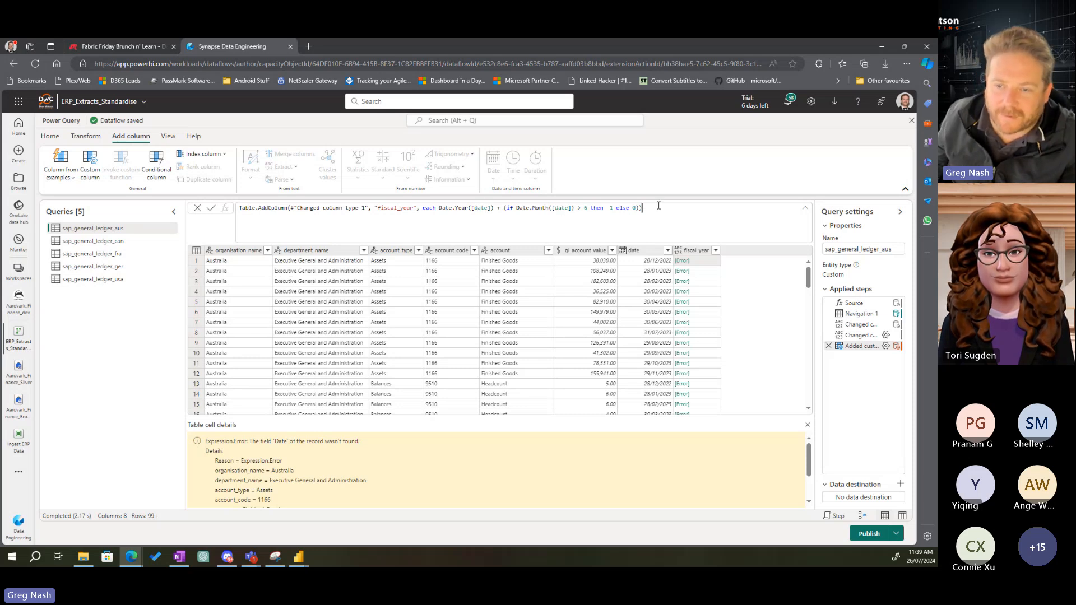
{"action": "key", "text": "Return"}
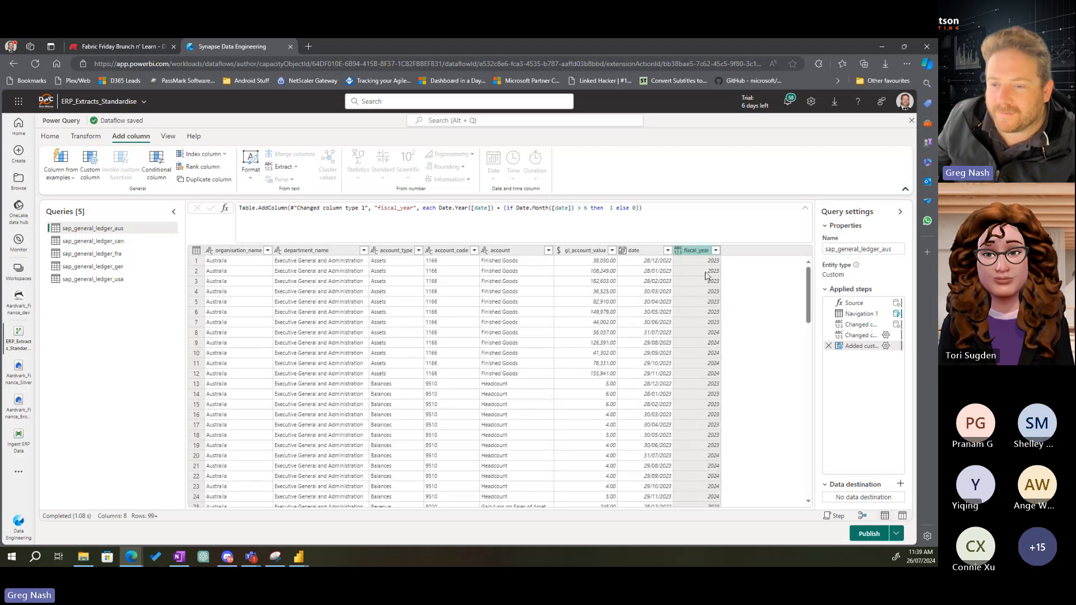
Check the fiscal_year results for sample July and January rows, and set the fiscal_year column's type to Whole number
{"action": "left_click", "coordinate": [681, 333]}
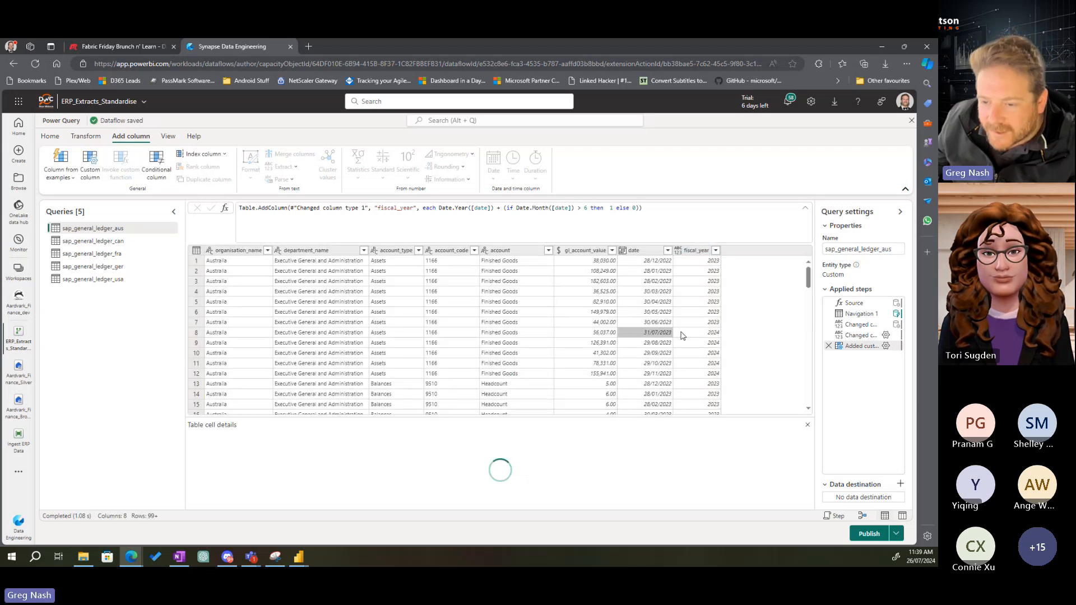
{"action": "left_click", "coordinate": [700, 394]}
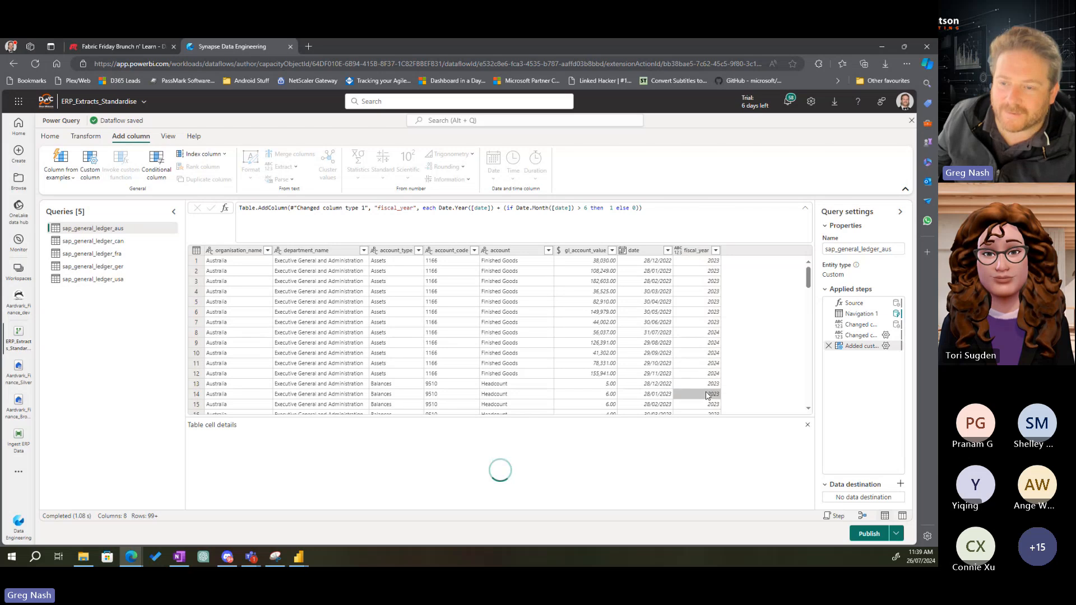
{"action": "left_click", "coordinate": [678, 250]}
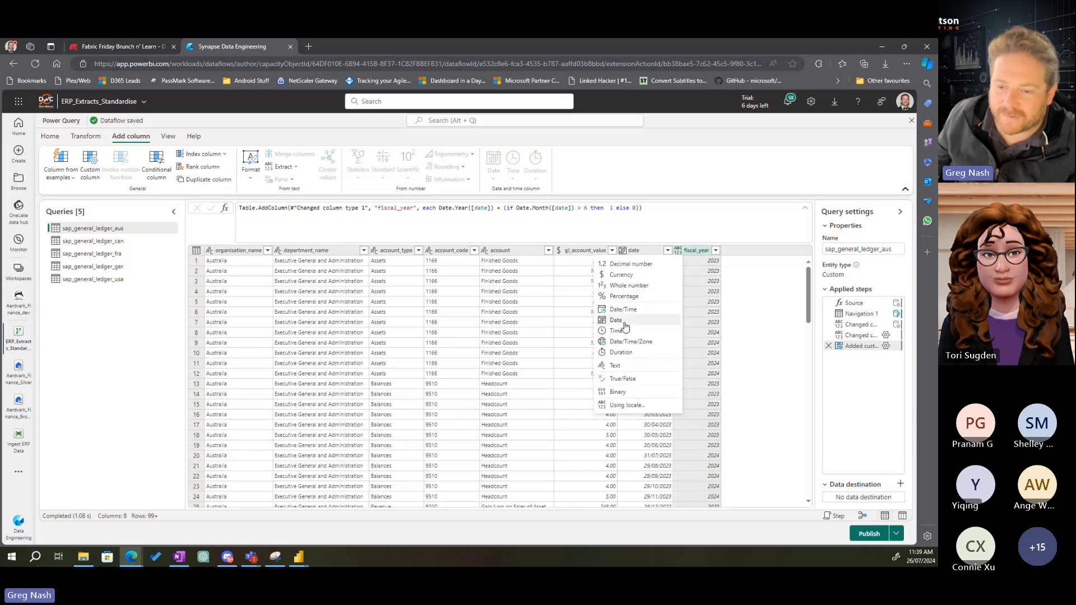
{"action": "left_click", "coordinate": [618, 286]}
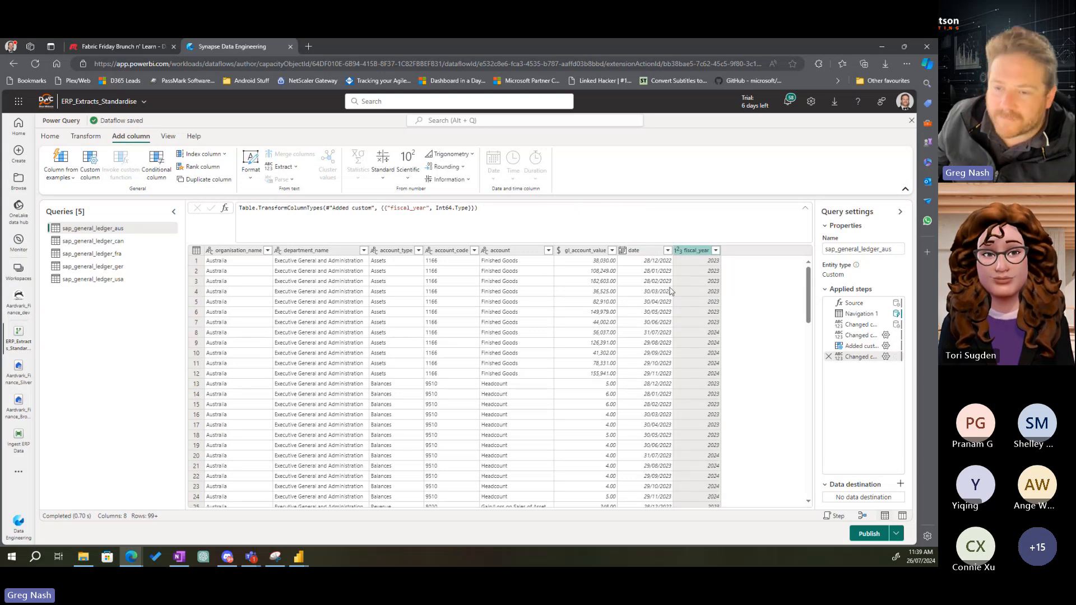
Add a column to the Australian ledger query that extracts the month number from the date column
{"action": "left_click", "coordinate": [638, 250]}
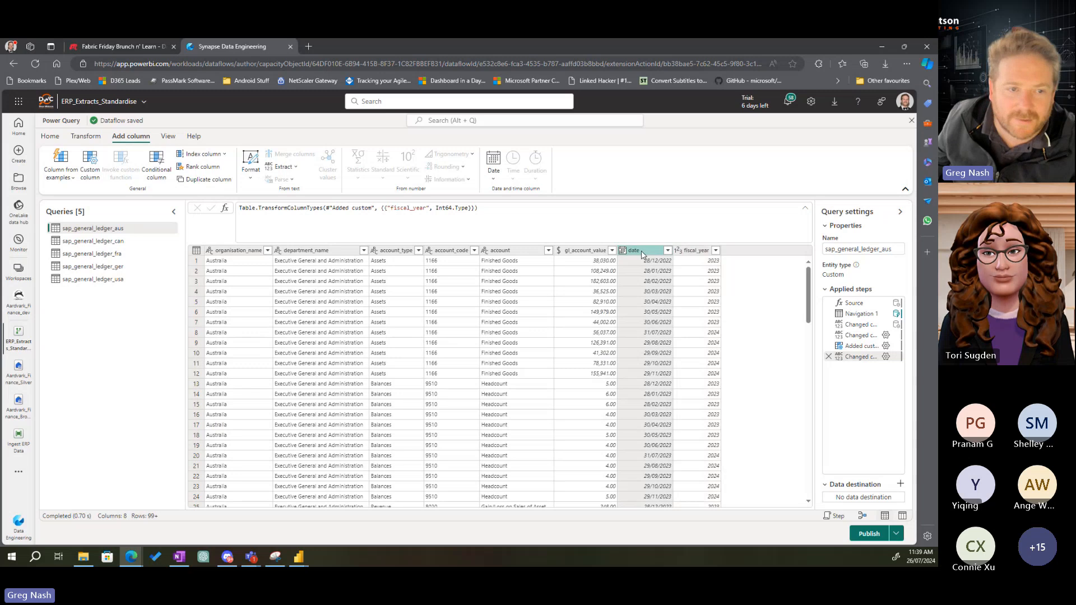
{"action": "left_click", "coordinate": [493, 163]}
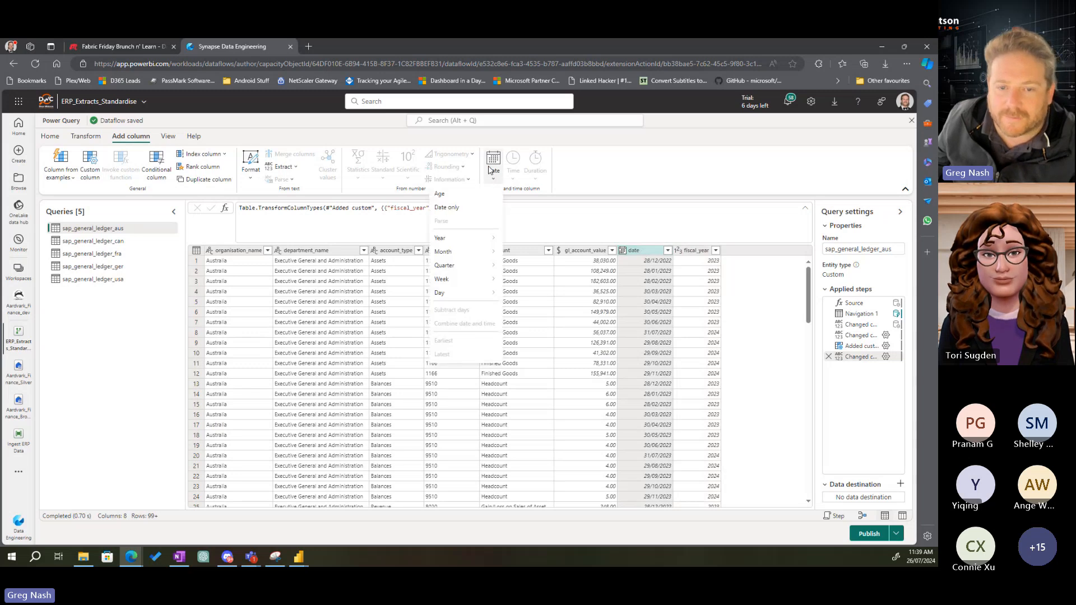
{"action": "mouse_move", "coordinate": [446, 251]}
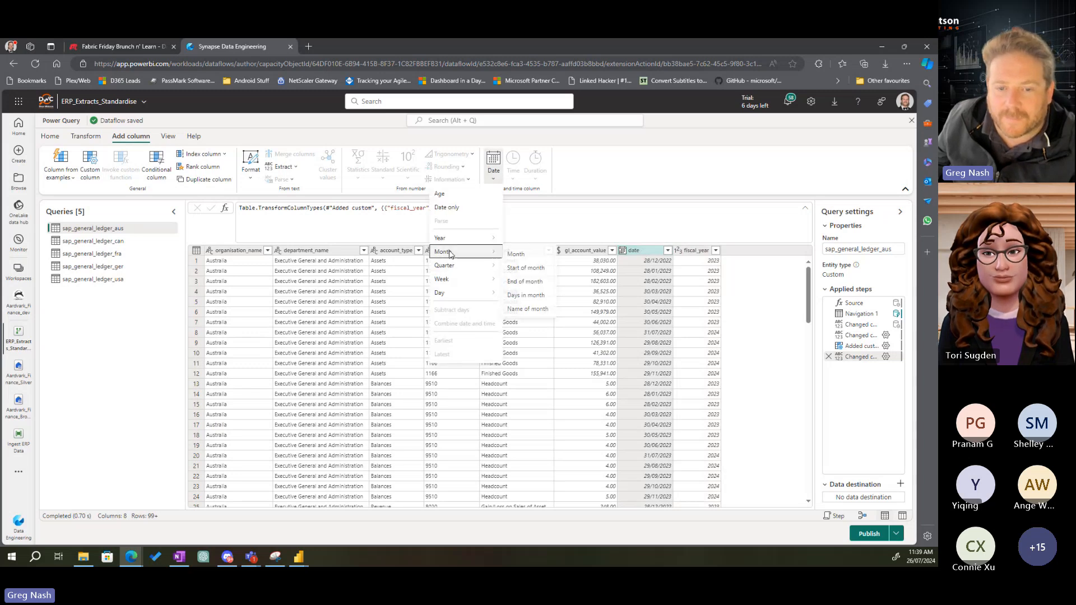
{"action": "left_click", "coordinate": [520, 256]}
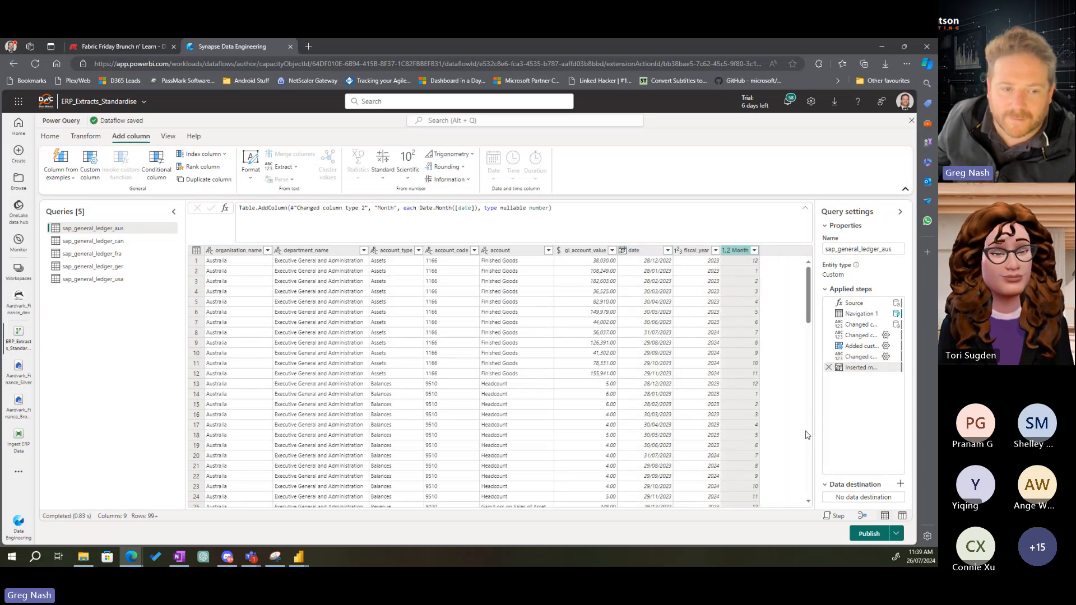
Check how the Canadian ledger query names its month column, and examine the Month name in the Australian query's formula
{"action": "left_click", "coordinate": [84, 243]}
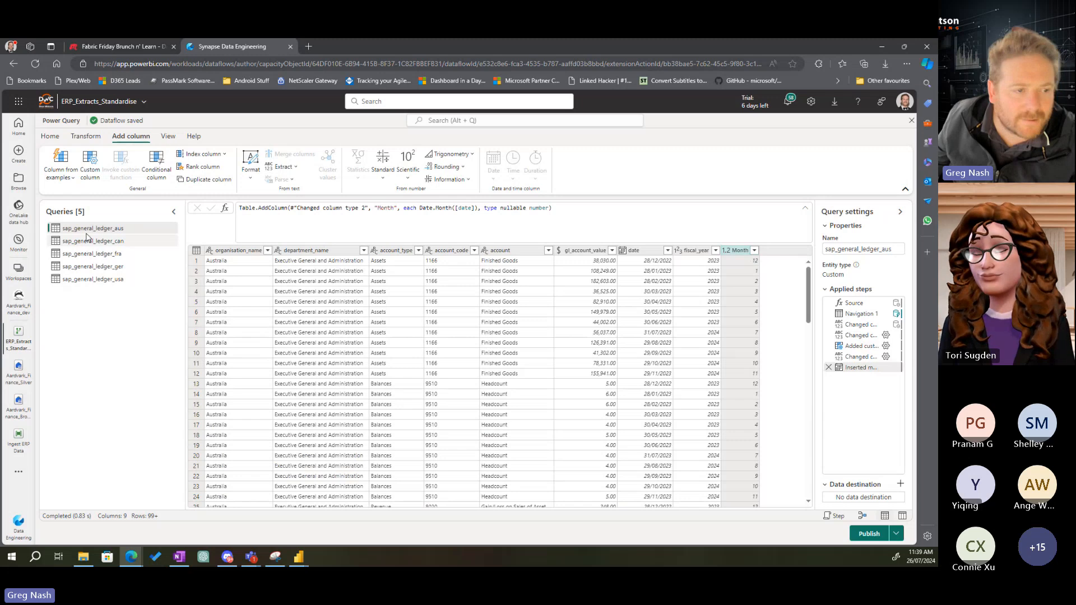
{"action": "left_click", "coordinate": [92, 230]}
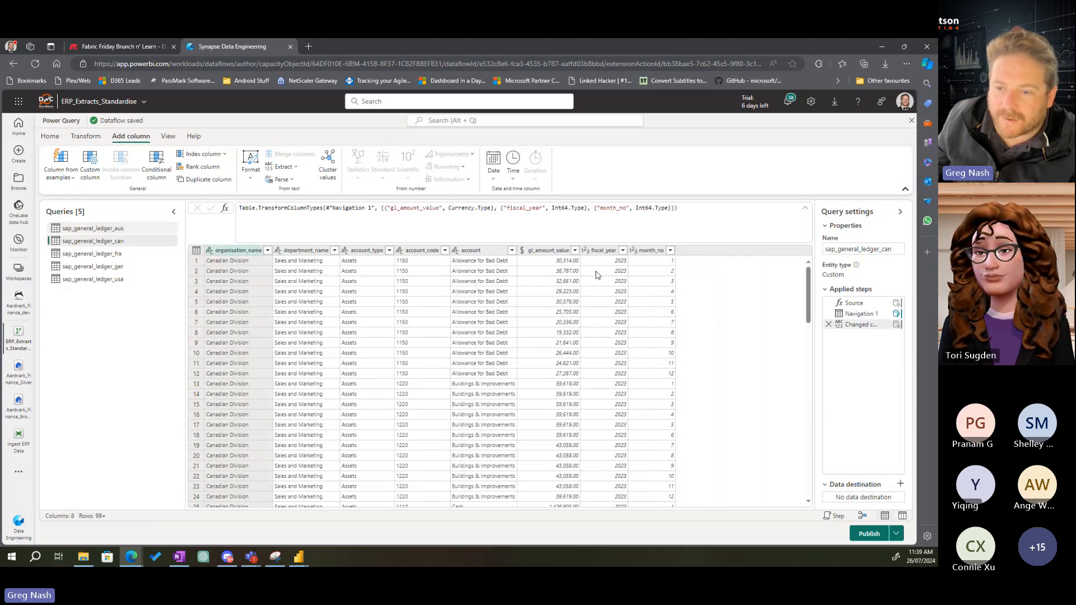
{"action": "left_click", "coordinate": [741, 250]}
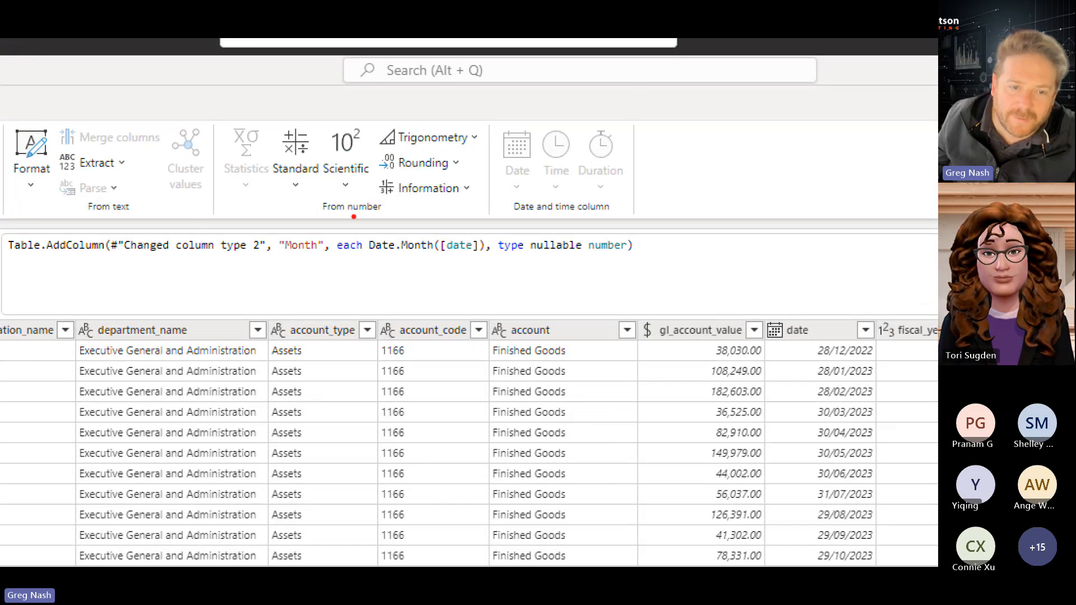
{"action": "mouse_move", "coordinate": [240, 213]}
{"action": "left_mouse_down"}
{"action": "mouse_move", "coordinate": [370, 272]}
{"action": "mouse_move", "coordinate": [348, 272]}
{"action": "left_mouse_up"}
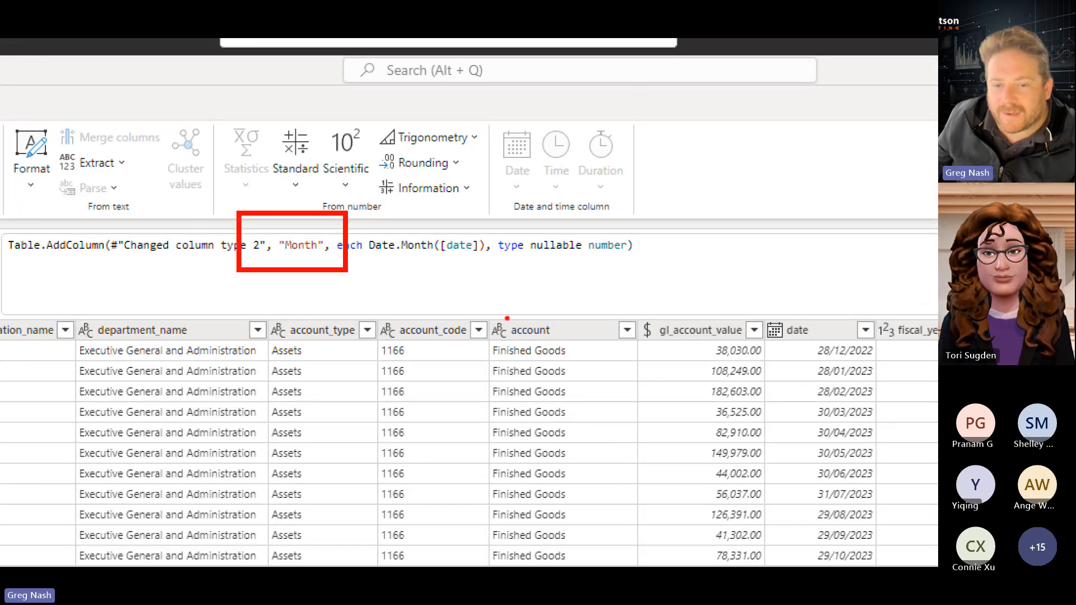
{"action": "key", "text": "Escape"}
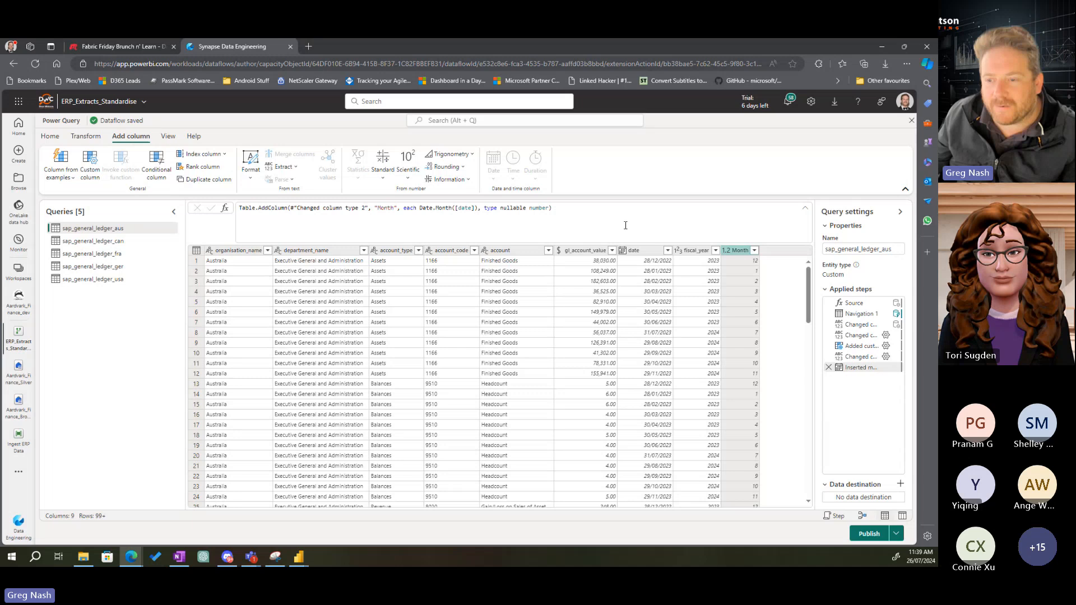
Rename the Month column month_no as a separate applied step, and delete that rename step
{"action": "right_click", "coordinate": [742, 256]}
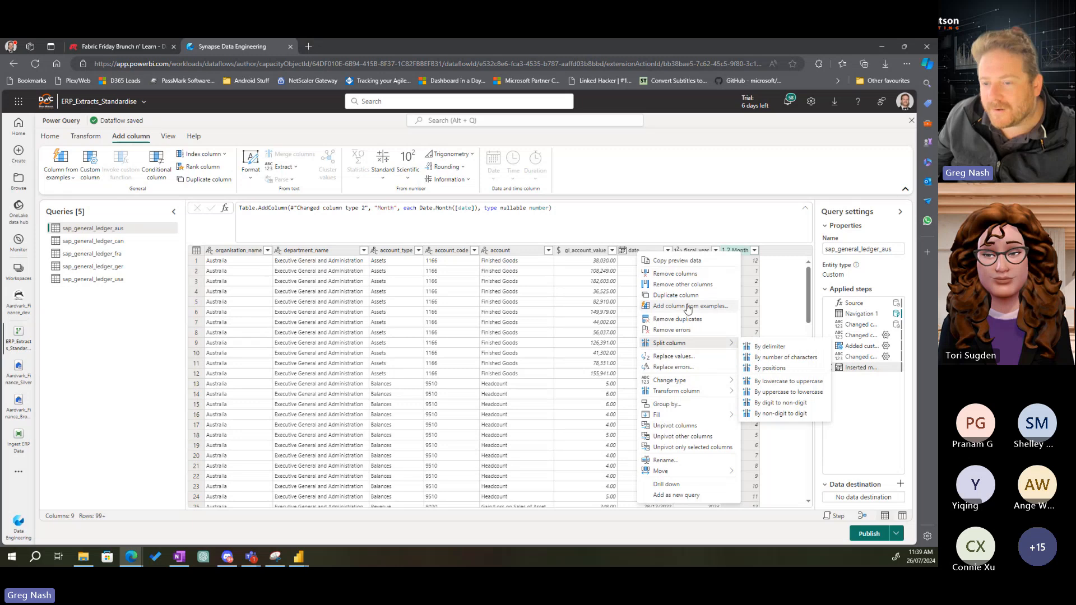
{"action": "left_click", "coordinate": [666, 460]}
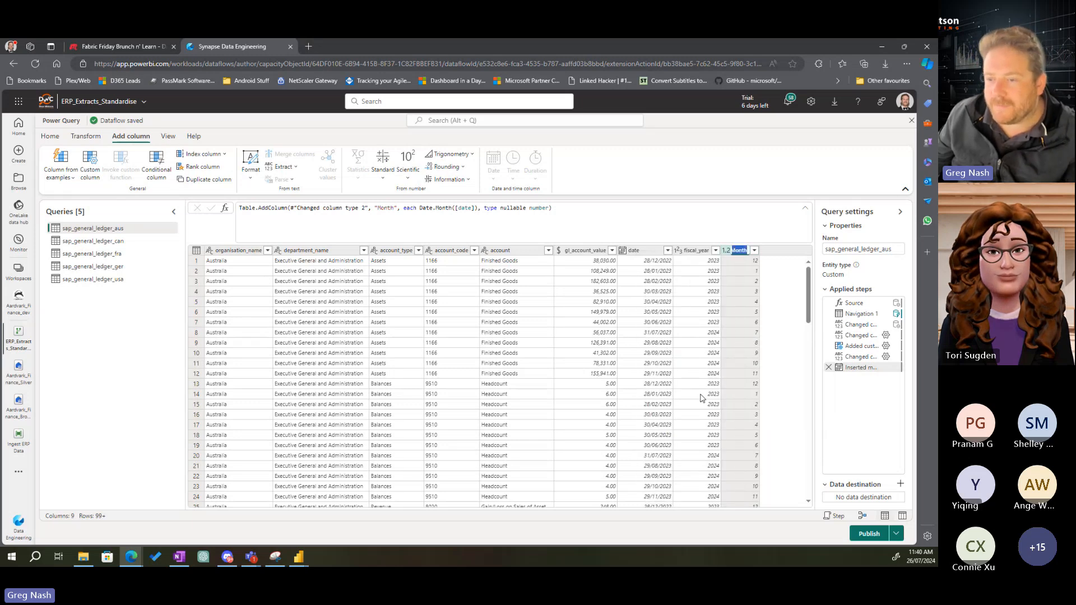
{"action": "type", "text": "m"}
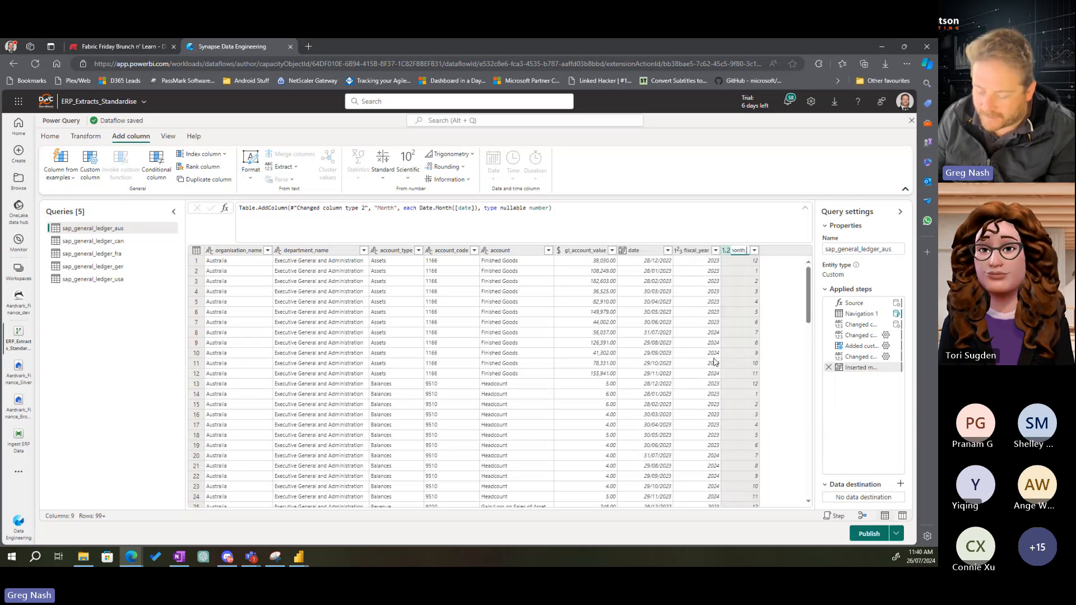
{"action": "type", "text": "onth_no"}
{"action": "key", "text": "Return"}
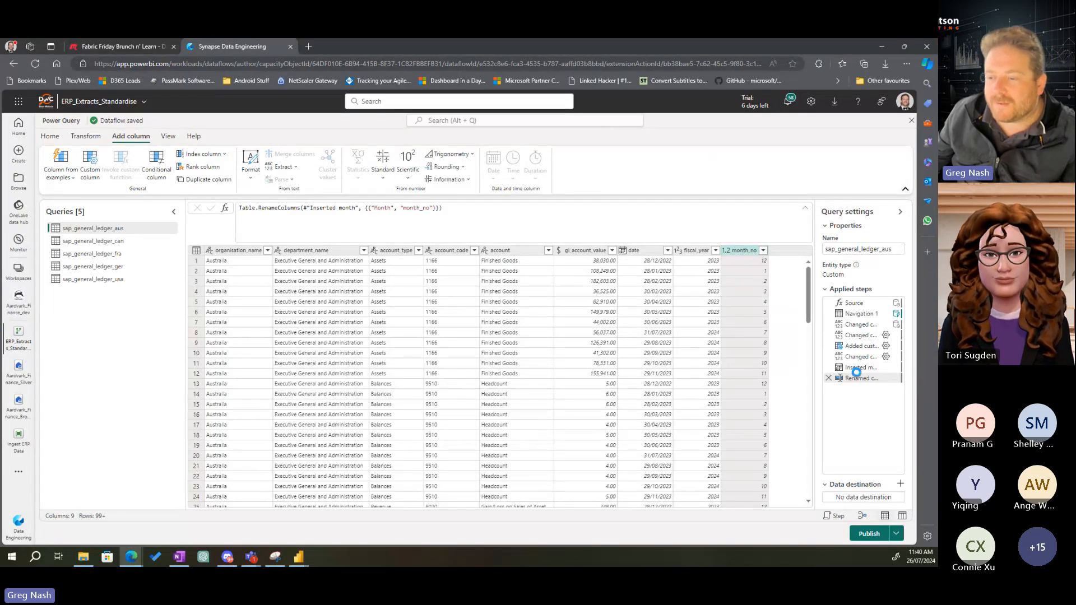
{"action": "left_click", "coordinate": [829, 379]}
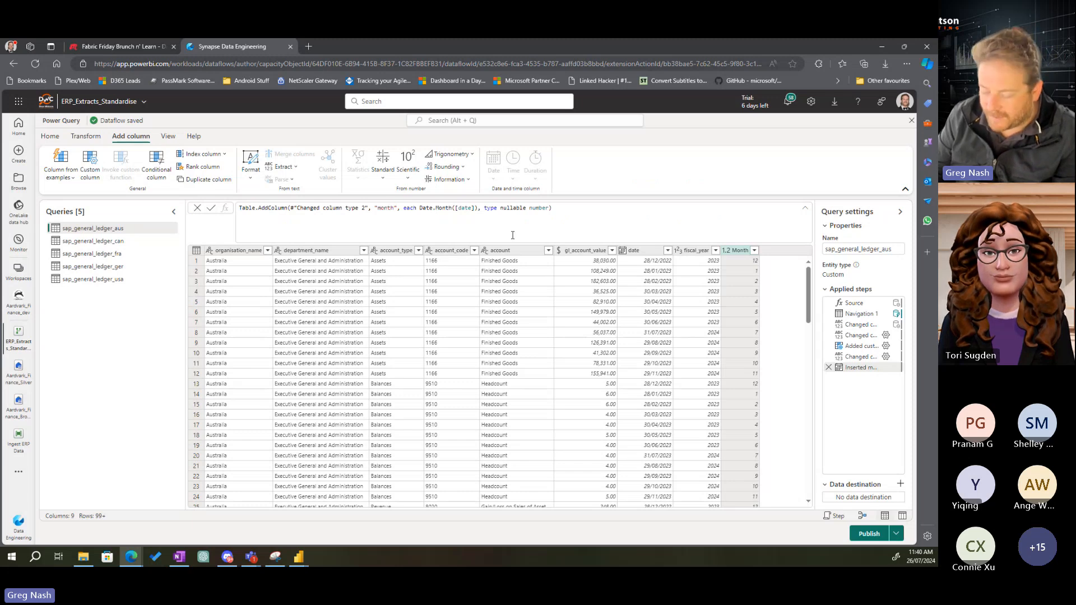
Name the month column month_no directly within the inserted month step's formula and apply it
{"action": "type", "text": "_no"}
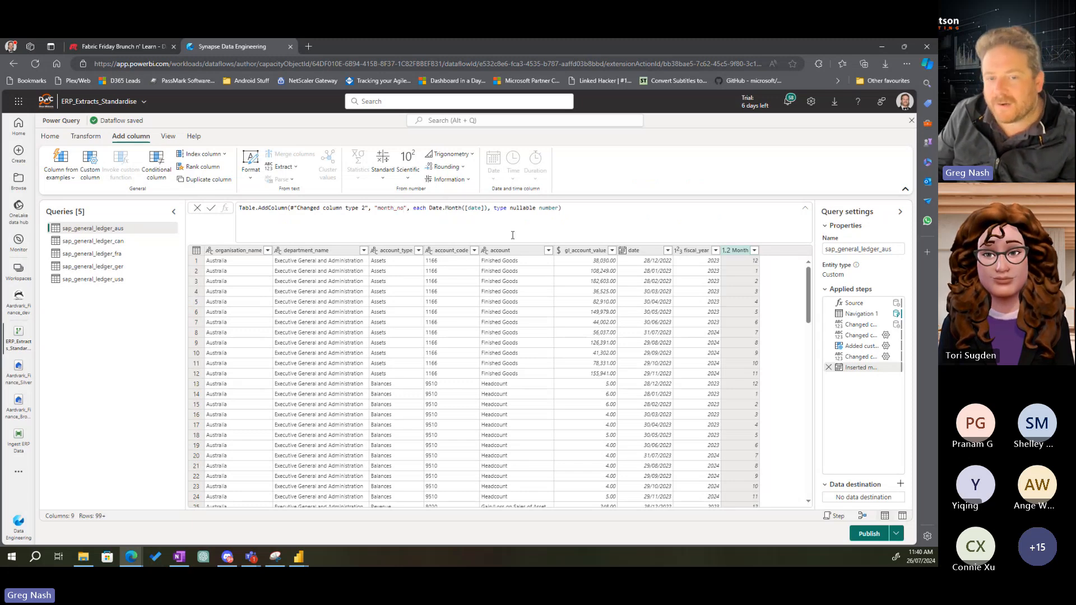
{"action": "key", "text": "Return"}
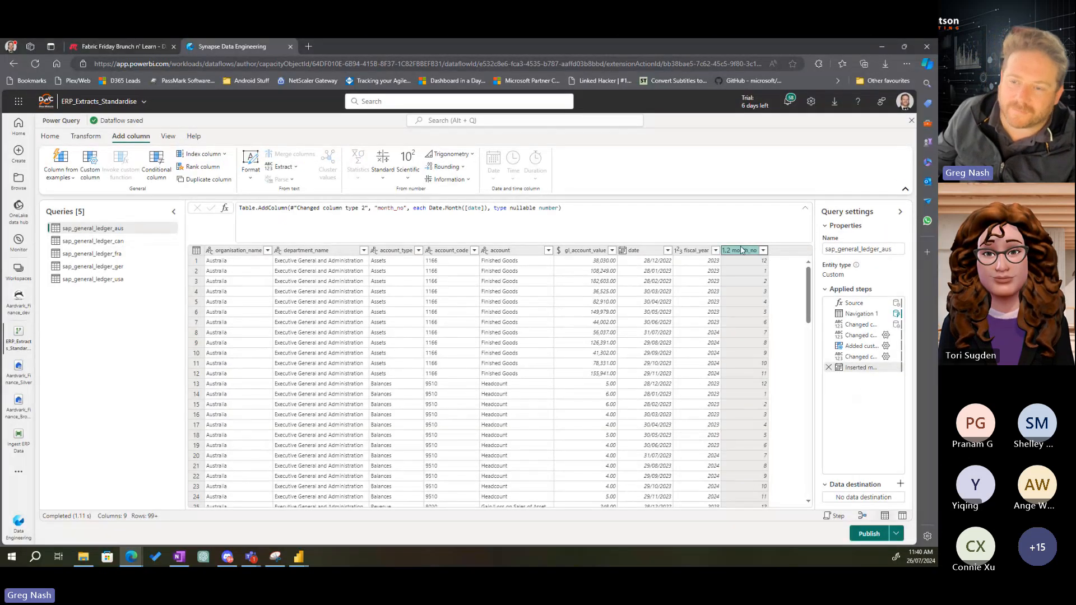
{"action": "double_click", "coordinate": [389, 208]}
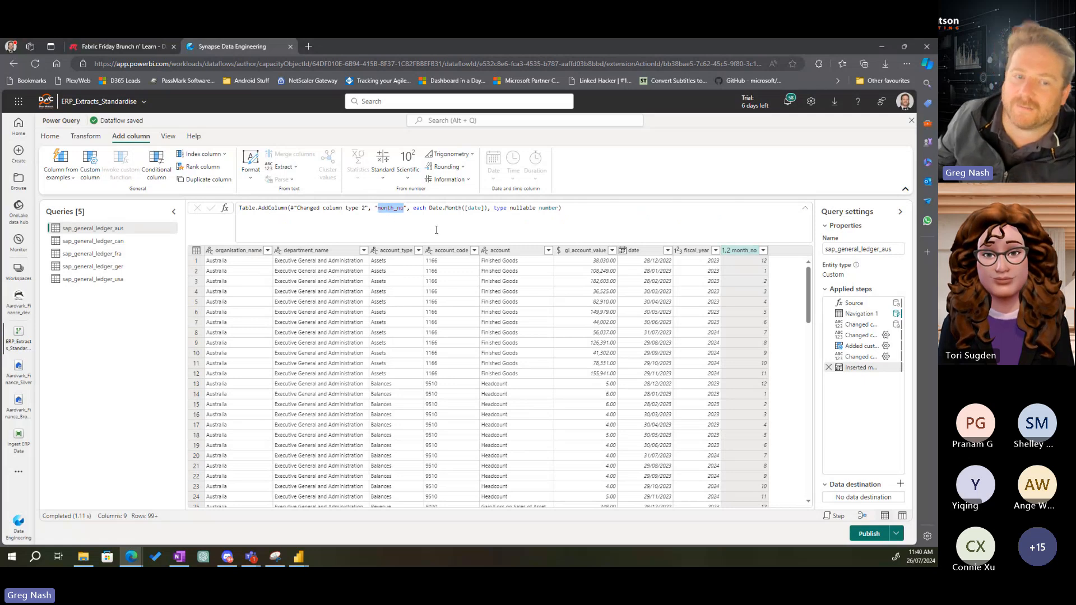
{"action": "left_click", "coordinate": [395, 207]}
{"action": "double_click", "coordinate": [391, 209]}
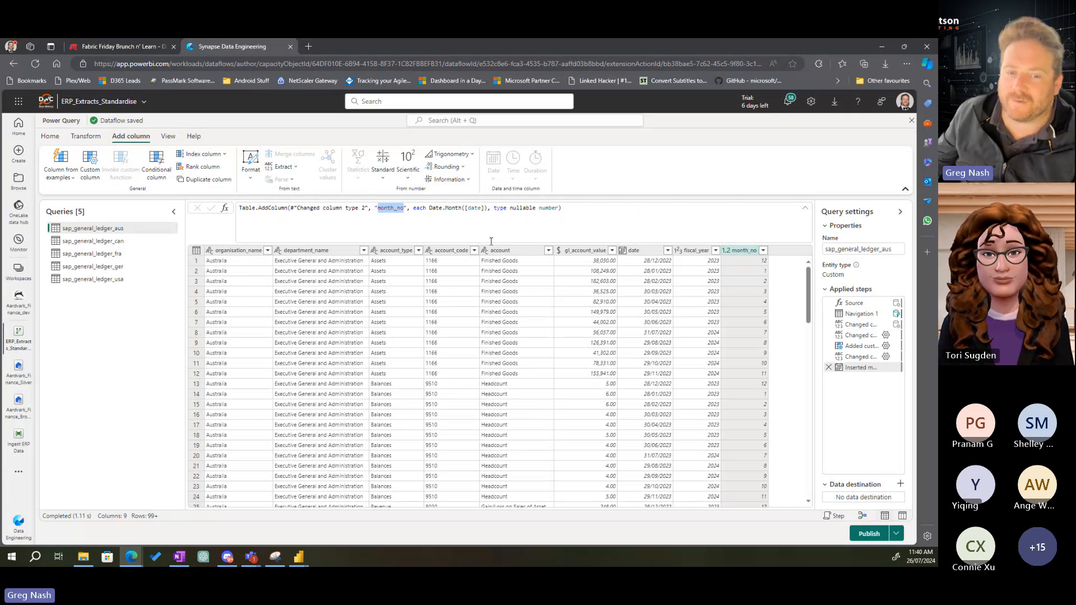
{"action": "left_click", "coordinate": [493, 237]}
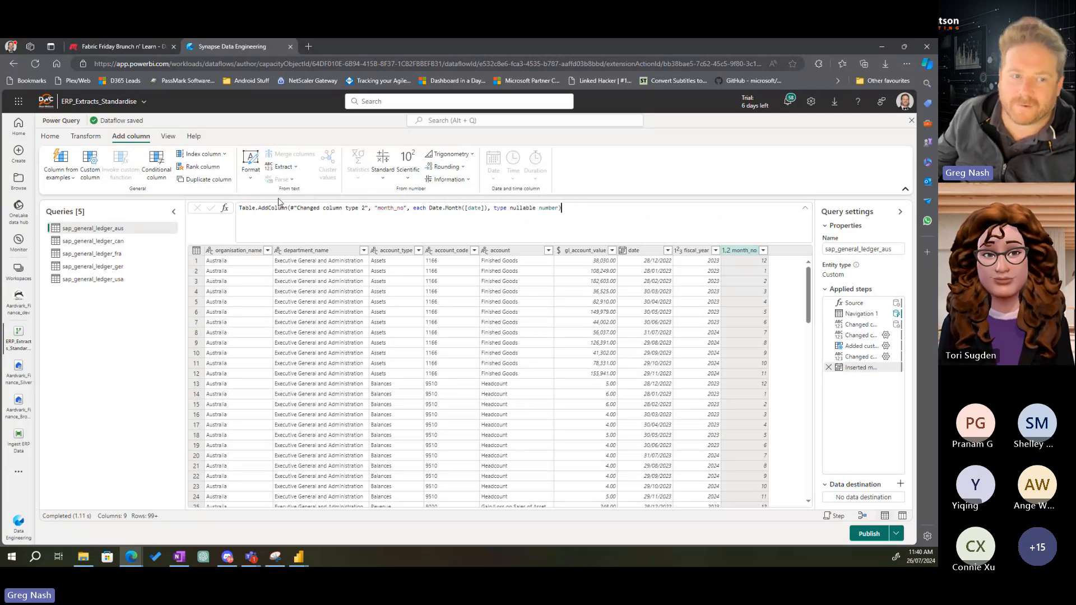
Open the Australian ledger query in the Advanced editor and examine the code of its transformation steps
{"action": "left_click", "coordinate": [86, 138]}
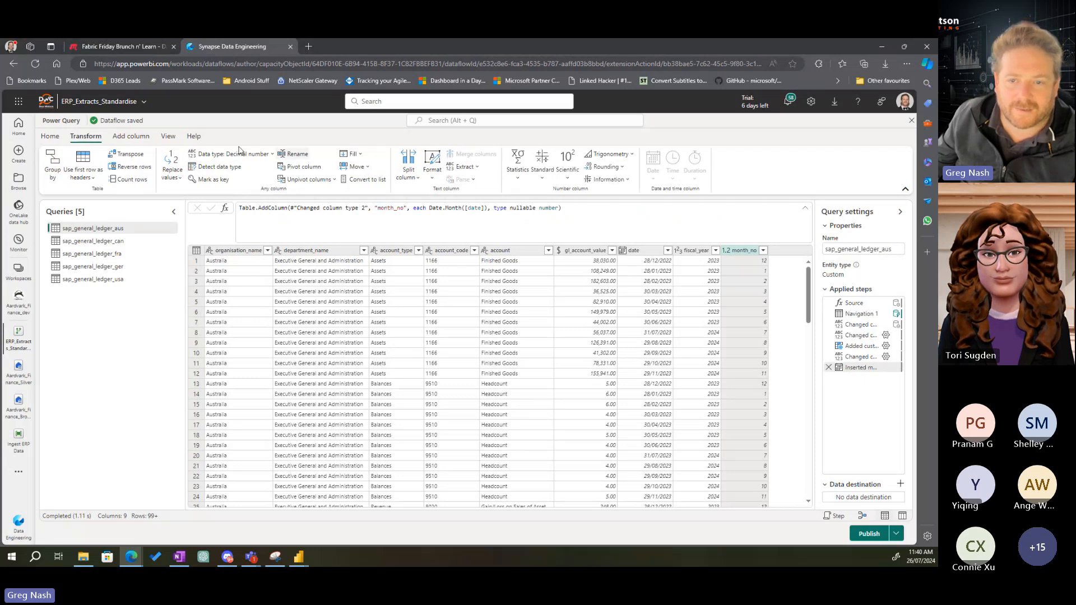
{"action": "left_click", "coordinate": [50, 136]}
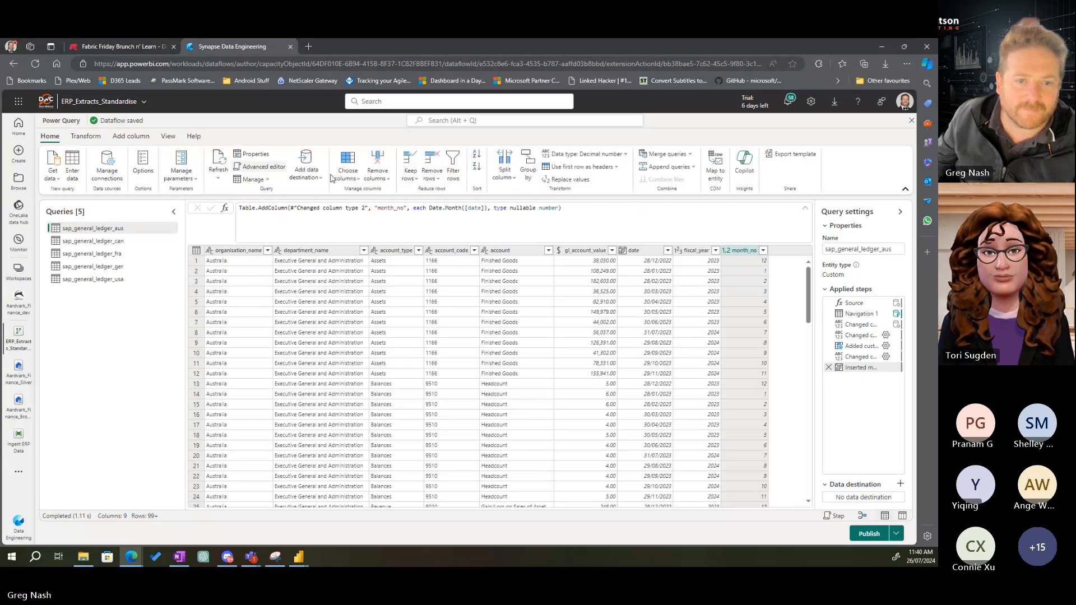
{"action": "left_click", "coordinate": [248, 169]}
{"action": "left_click_drag", "start_coordinate": [175, 193], "coordinate": [489, 195]}
{"action": "left_click", "coordinate": [563, 259]}
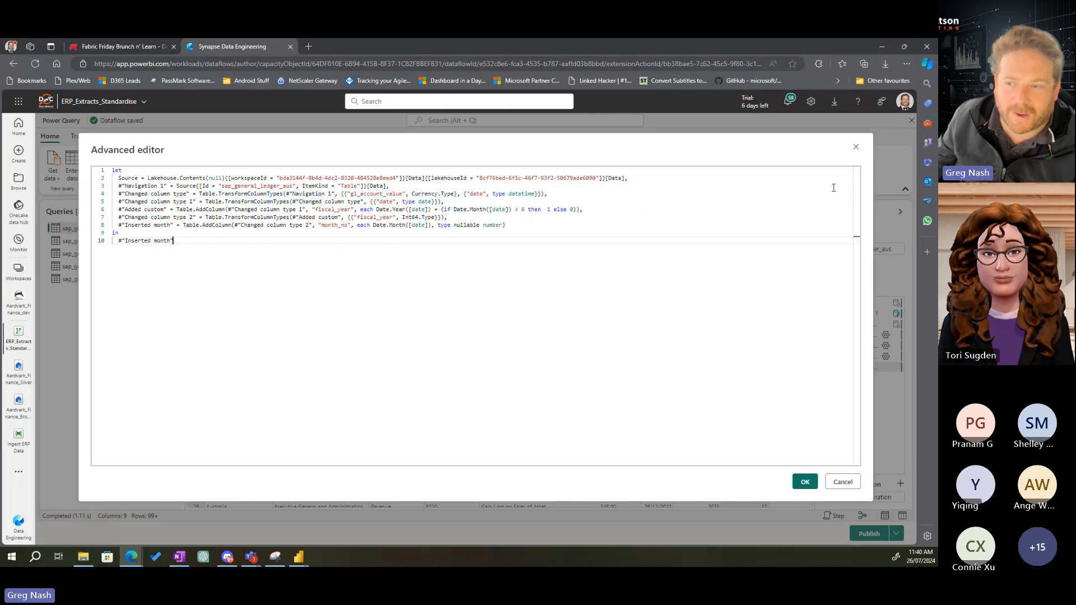
Leave the Advanced editor and remove the date column from the Australian ledger query as its final applied step
{"action": "left_click", "coordinate": [856, 147]}
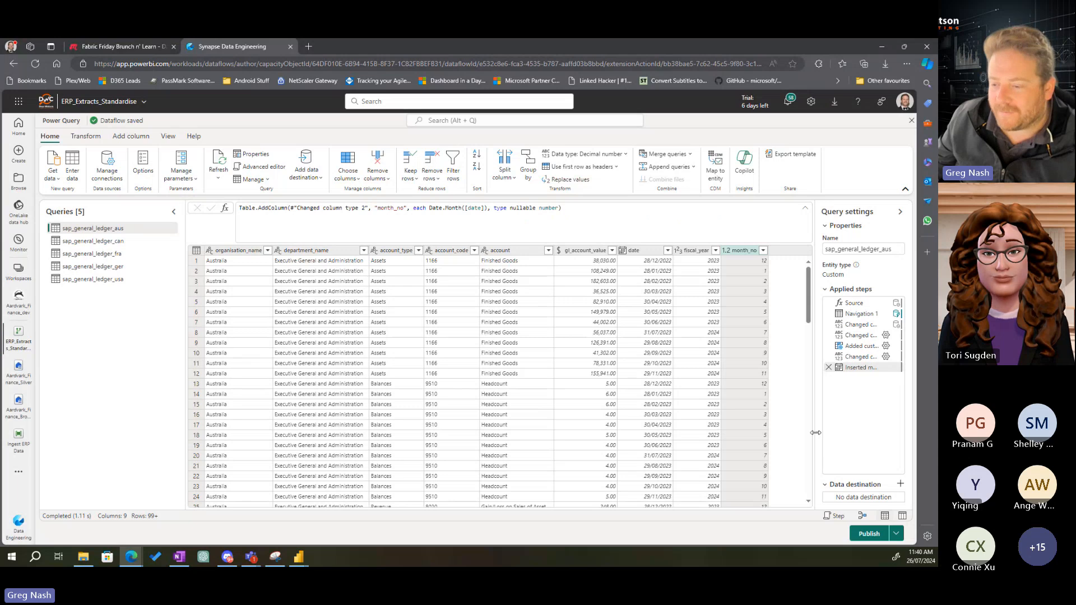
{"action": "left_click_drag", "start_coordinate": [814, 432], "coordinate": [791, 436]}
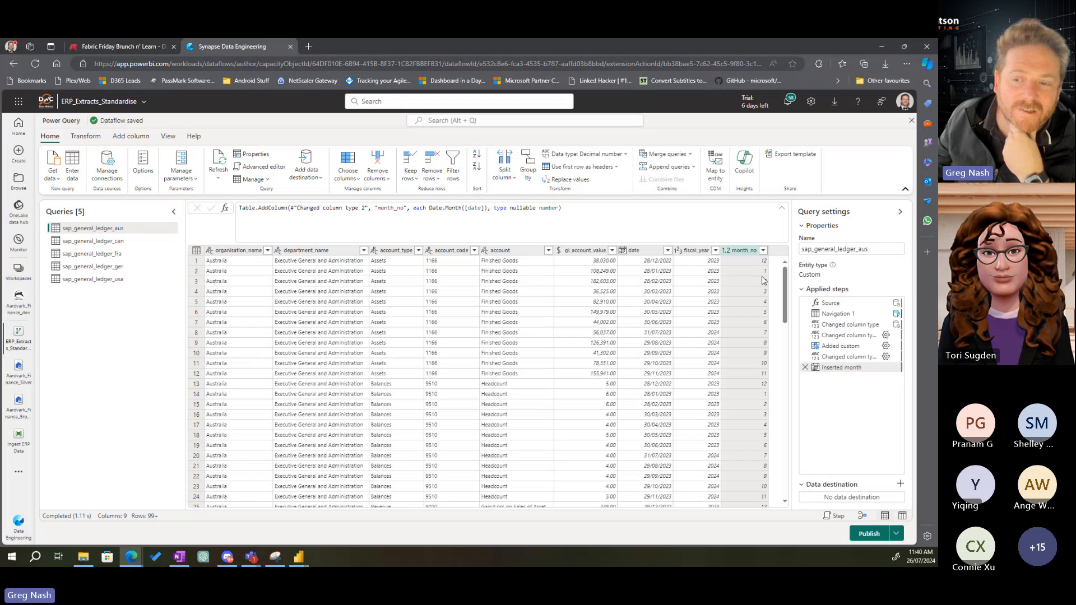
{"action": "right_click", "coordinate": [647, 255]}
{"action": "key", "text": "Escape"}
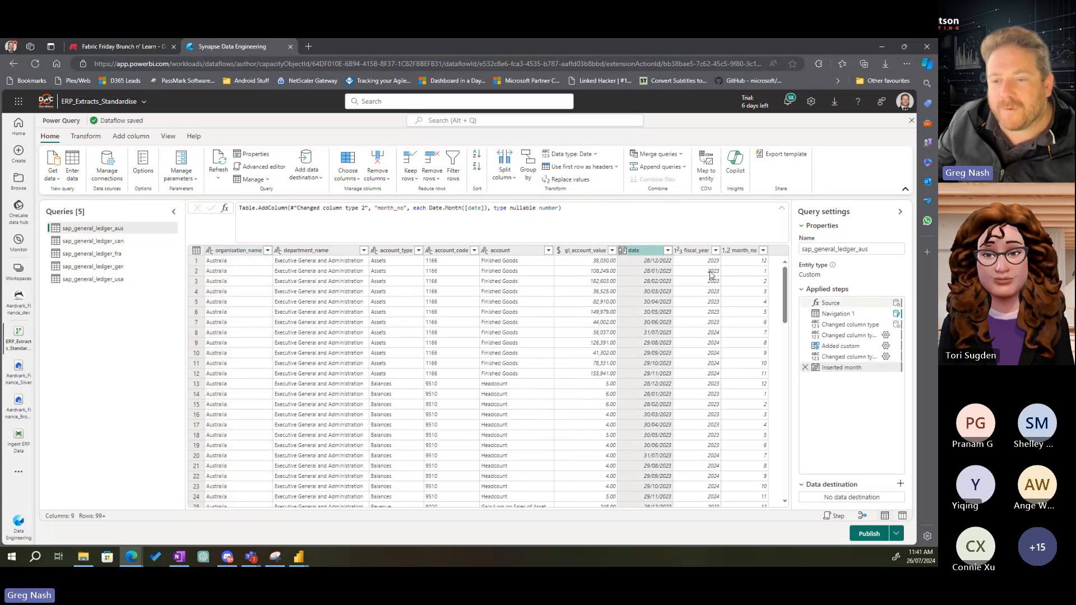
{"action": "left_click", "coordinate": [695, 254]}
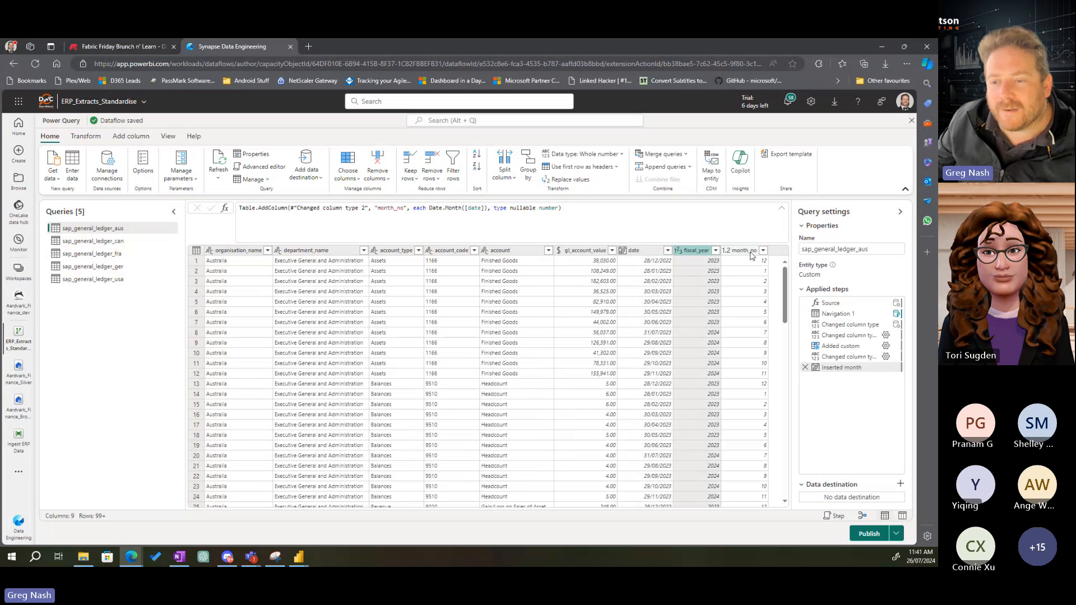
{"action": "left_click", "coordinate": [748, 255]}
{"action": "left_click", "coordinate": [647, 255]}
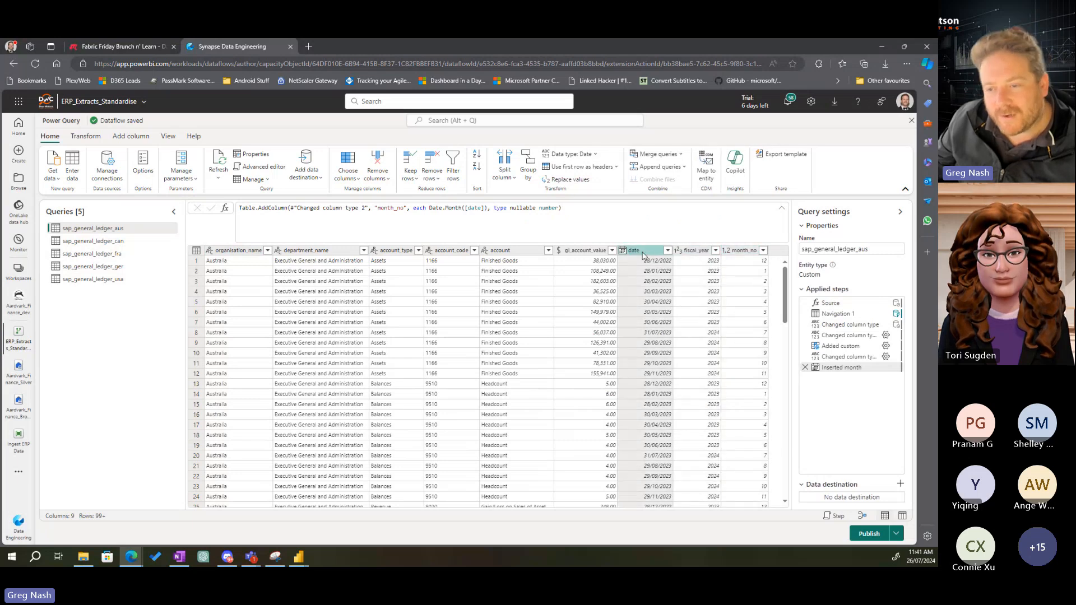
{"action": "right_click", "coordinate": [646, 255]}
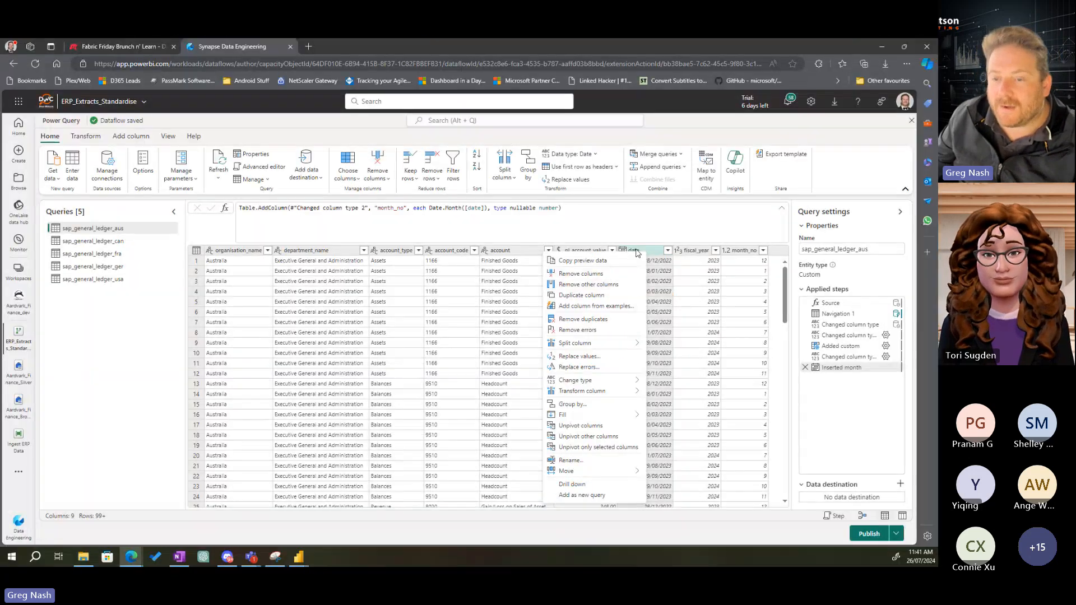
{"action": "left_click", "coordinate": [601, 275]}
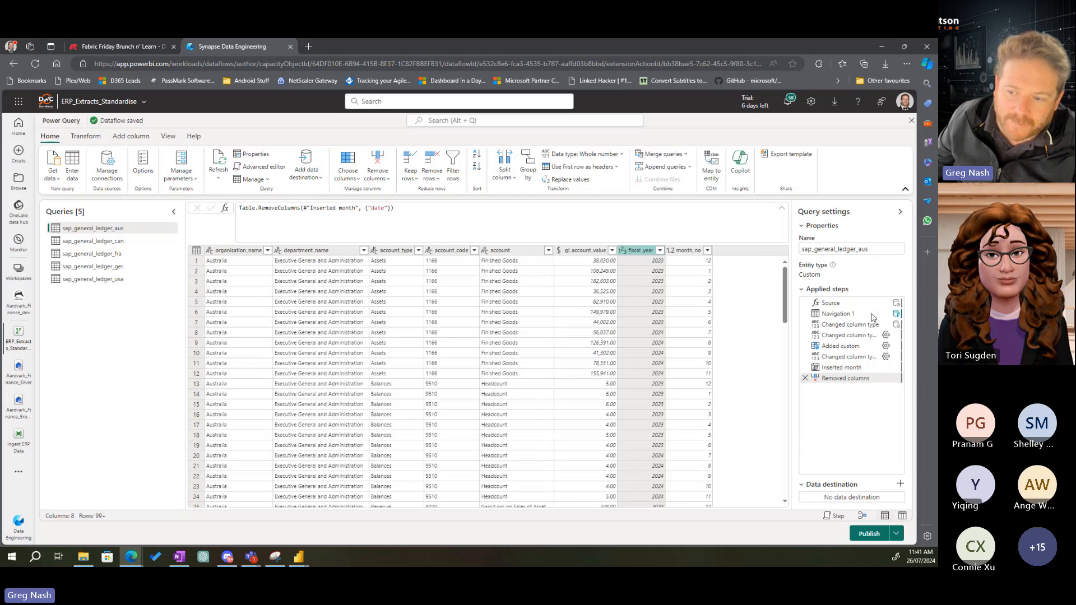
Insert a Choose columns step directly after Navigation 1 in the Australian ledger query, keeping all columns from organisation_name through date
{"action": "left_click", "coordinate": [846, 318]}
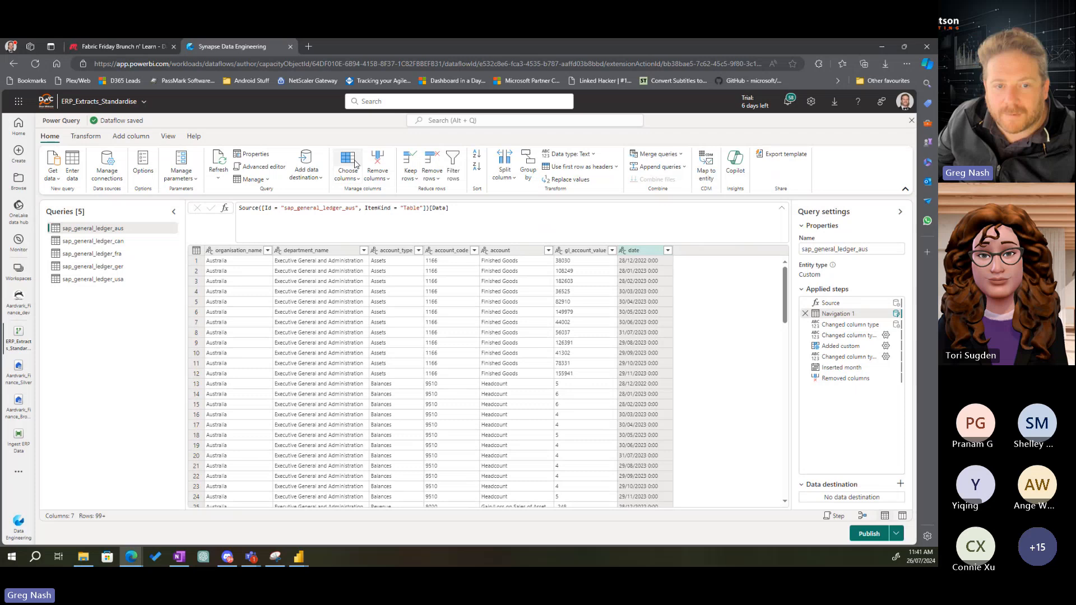
{"action": "left_click", "coordinate": [354, 163]}
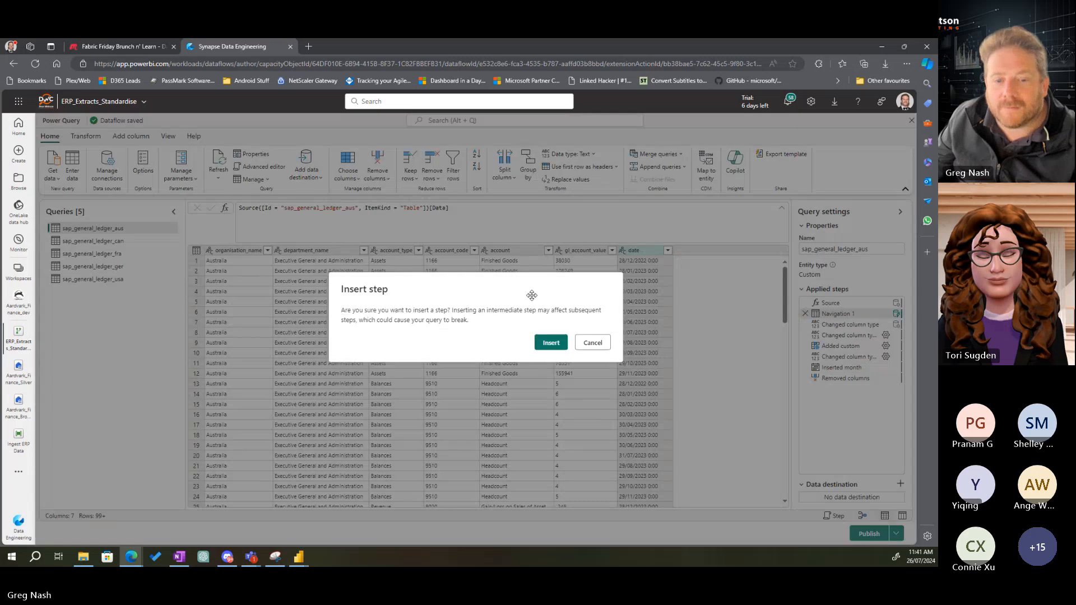
{"action": "left_click", "coordinate": [550, 342]}
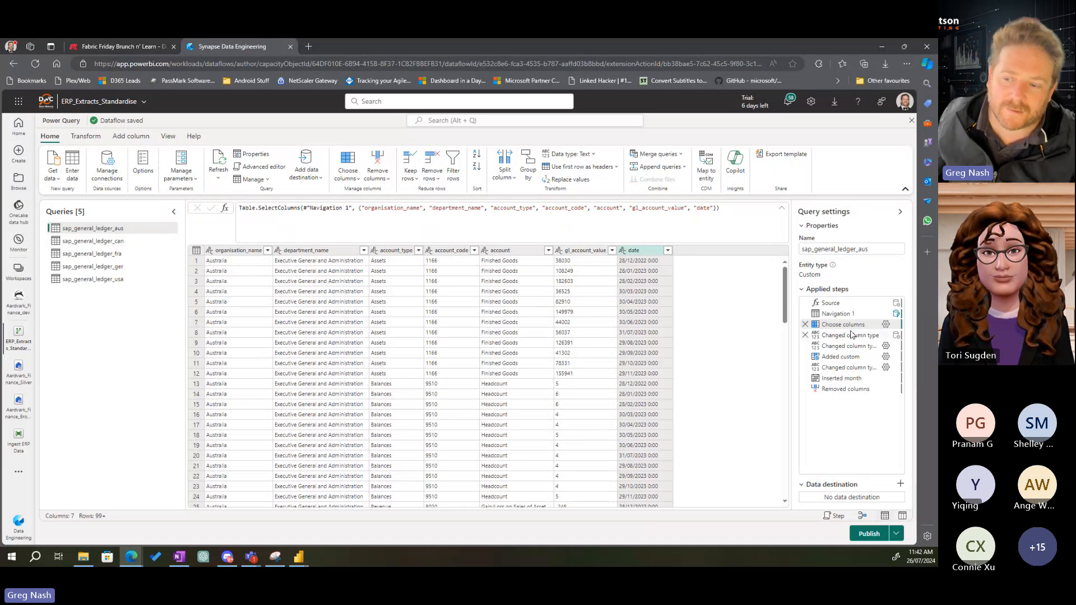
{"action": "mouse_move", "coordinate": [846, 330]}
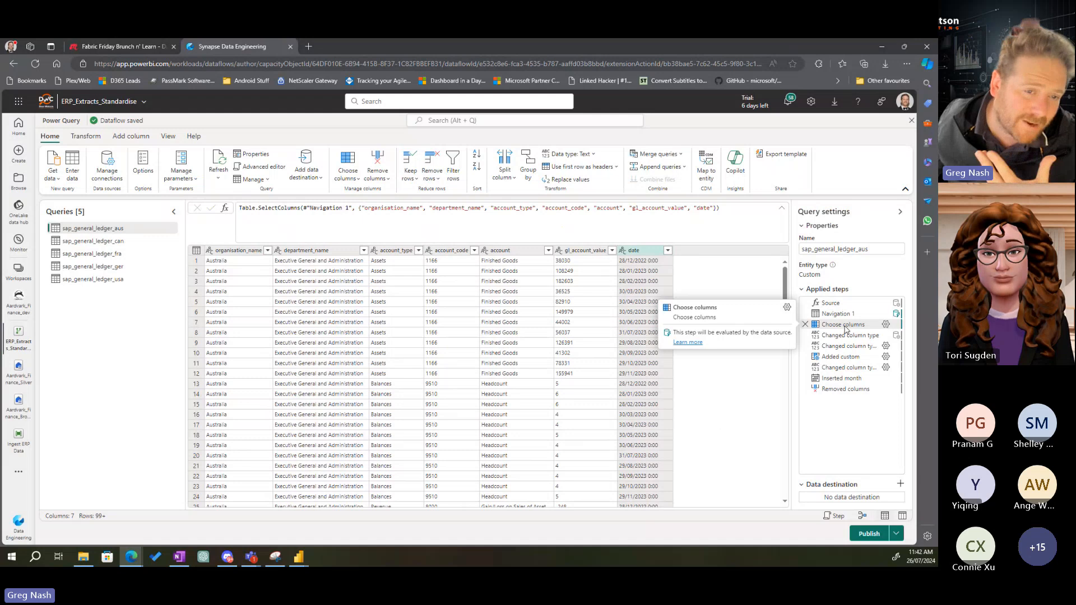
{"action": "left_click", "coordinate": [247, 251]}
{"action": "left_click", "coordinate": [654, 254], "text": "shift"}
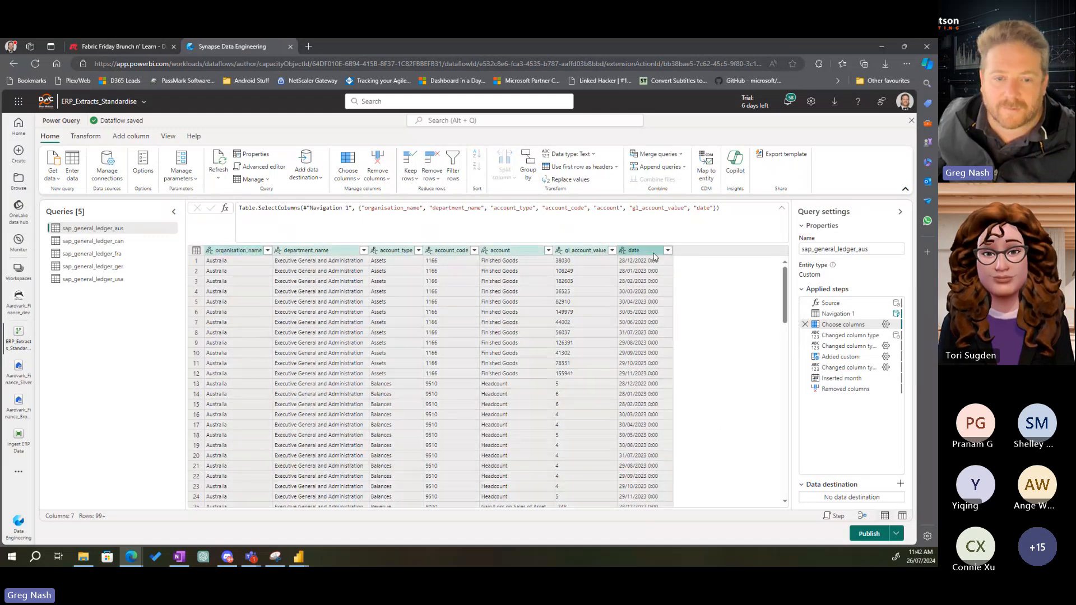
{"action": "right_click", "coordinate": [654, 255]}
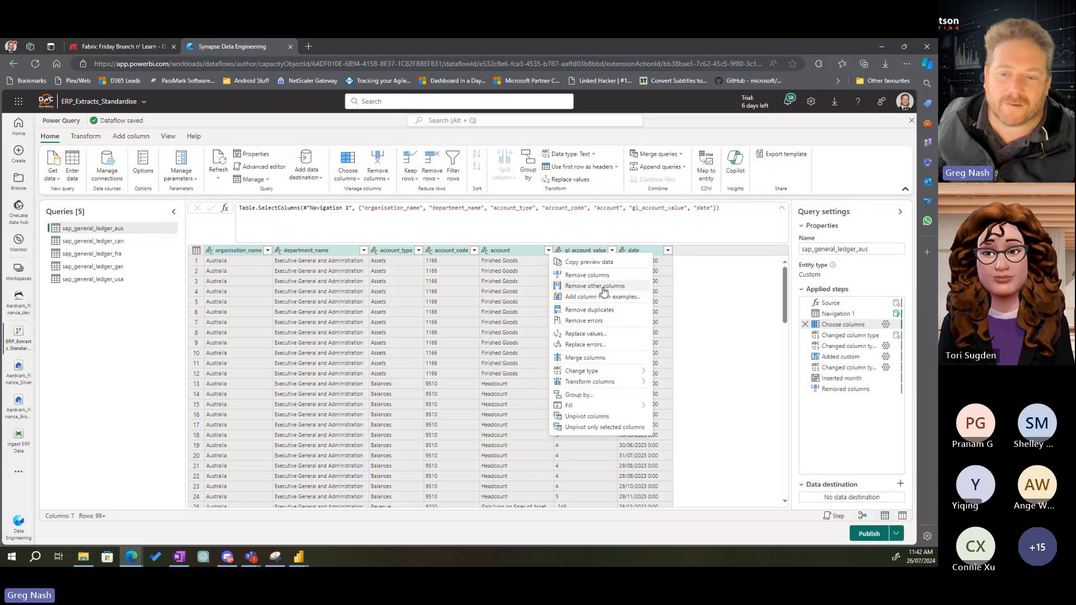
{"action": "left_click", "coordinate": [676, 291]}
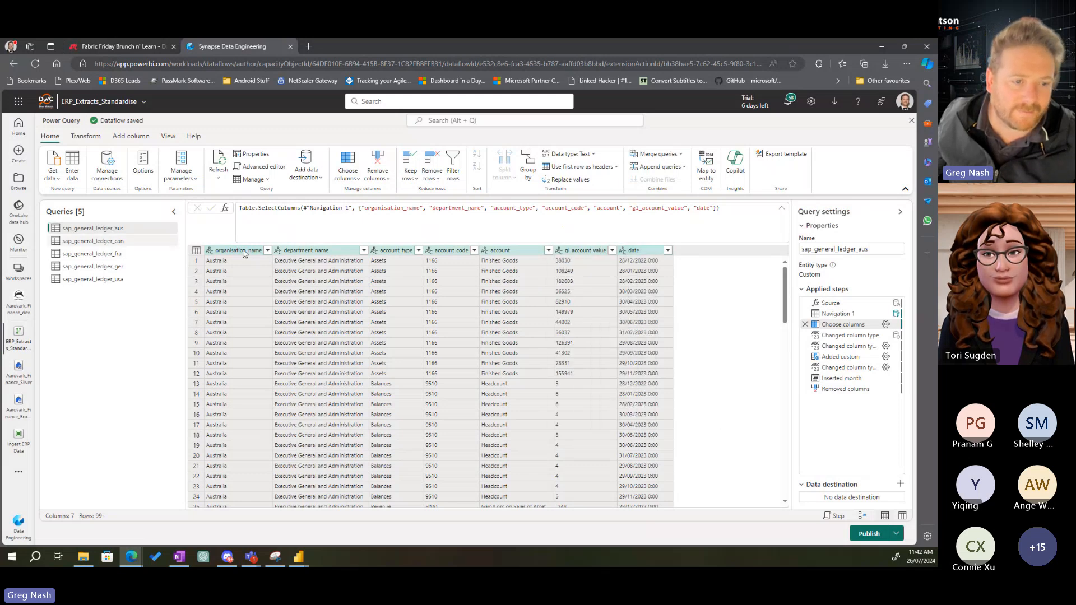
Insert a Remove other columns step after Navigation 1 in the Canadian ledger query, keeping organisation_name through month_no
{"action": "left_click", "coordinate": [93, 241]}
{"action": "left_click", "coordinate": [835, 315]}
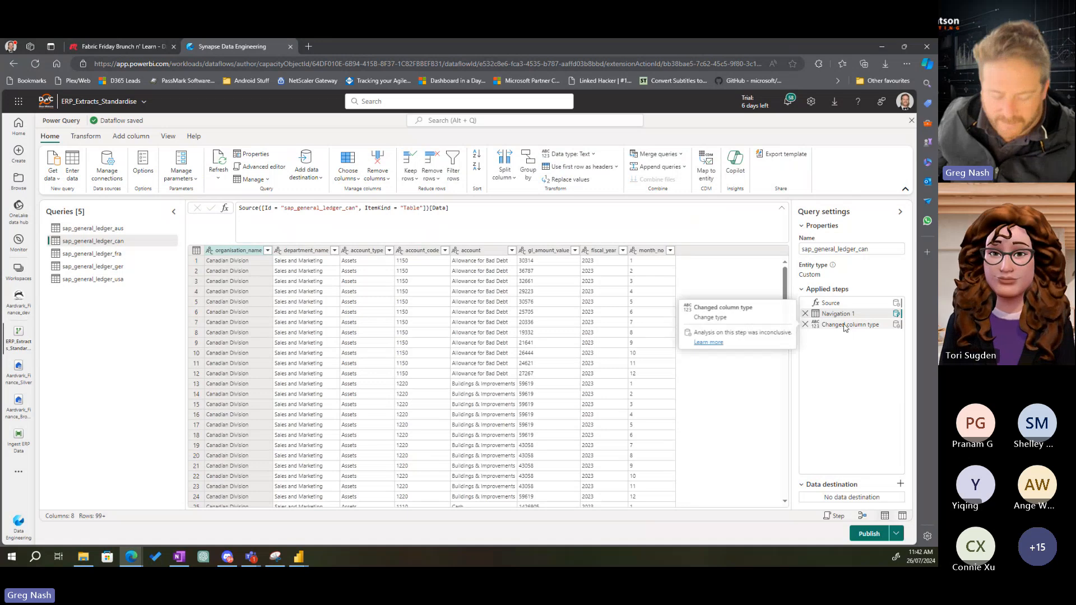
{"action": "left_click", "coordinate": [655, 253], "text": "shift"}
{"action": "right_click", "coordinate": [656, 254]}
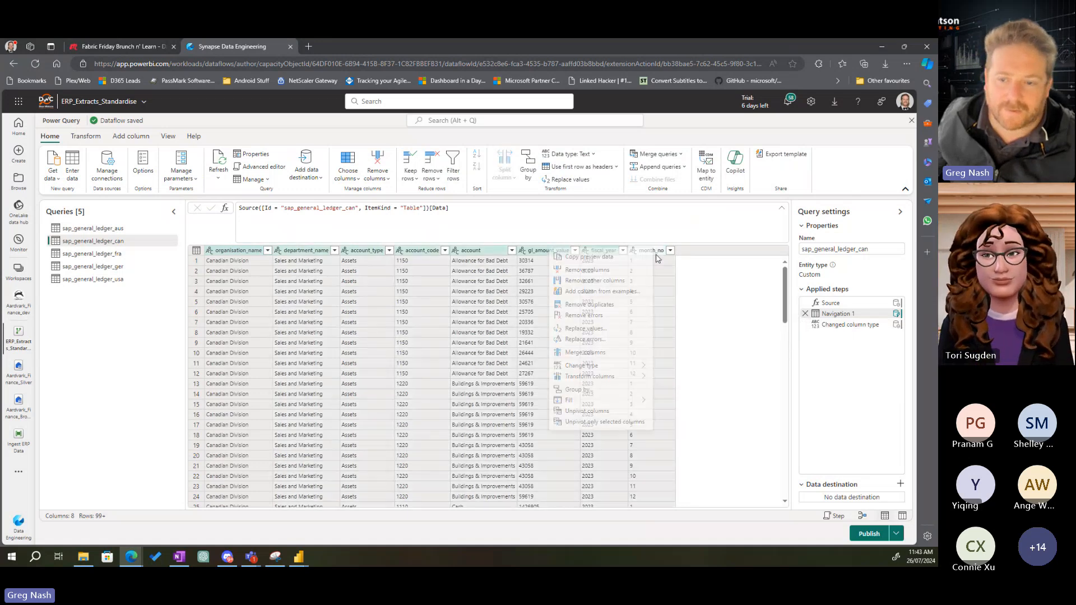
{"action": "left_click", "coordinate": [583, 285]}
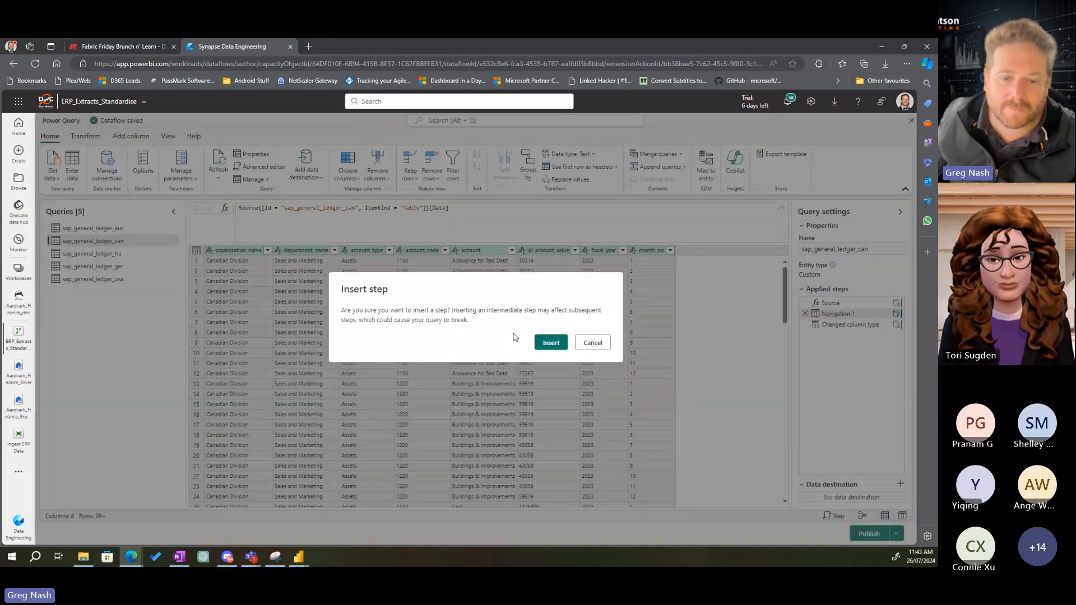
{"action": "left_click", "coordinate": [550, 343]}
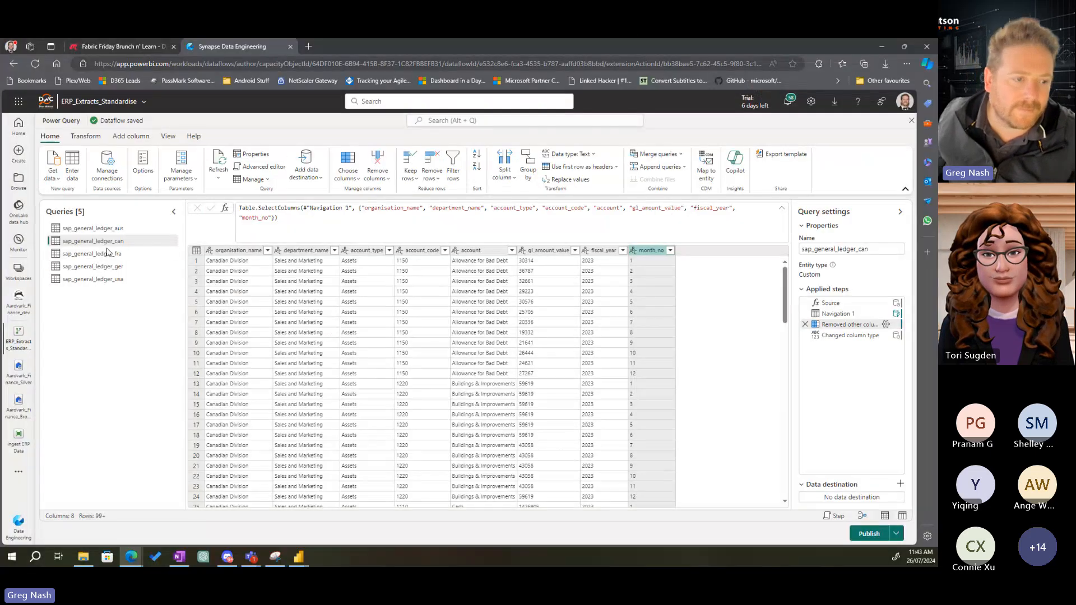
Insert a Remove other columns step after Navigation 1 in the French ledger query, keeping organisation_name through month_no
{"action": "left_click", "coordinate": [106, 253]}
{"action": "left_click", "coordinate": [831, 315]}
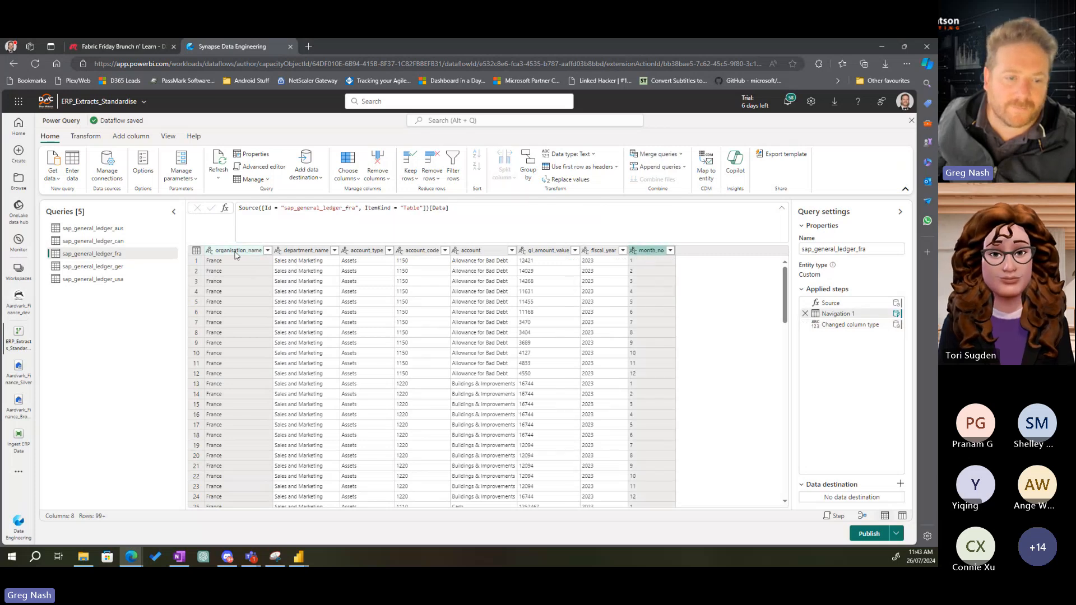
{"action": "left_click", "coordinate": [649, 251]}
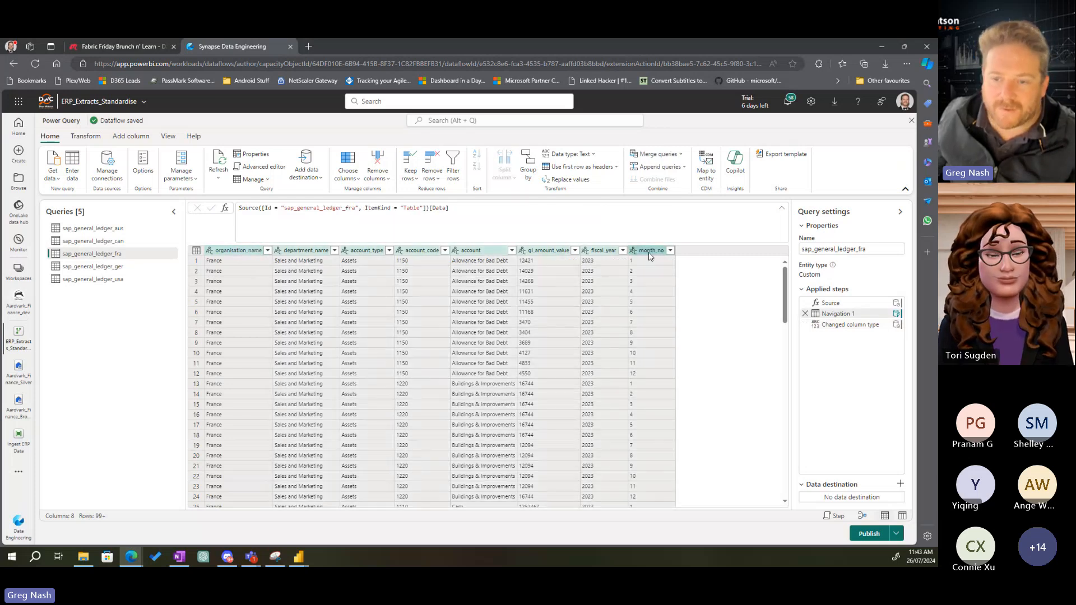
{"action": "right_click", "coordinate": [648, 251]}
{"action": "left_click", "coordinate": [561, 283]}
{"action": "left_click", "coordinate": [550, 343]}
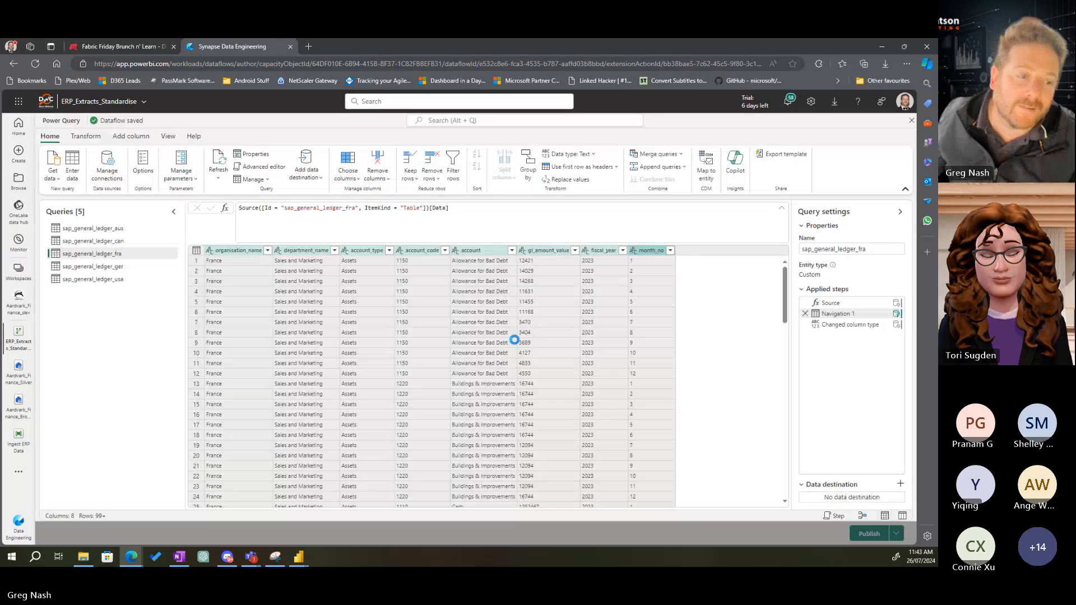
Insert a Remove other columns step after Navigation 1 in the German ledger query, keeping organisation_name through month_no
{"action": "left_click", "coordinate": [74, 268]}
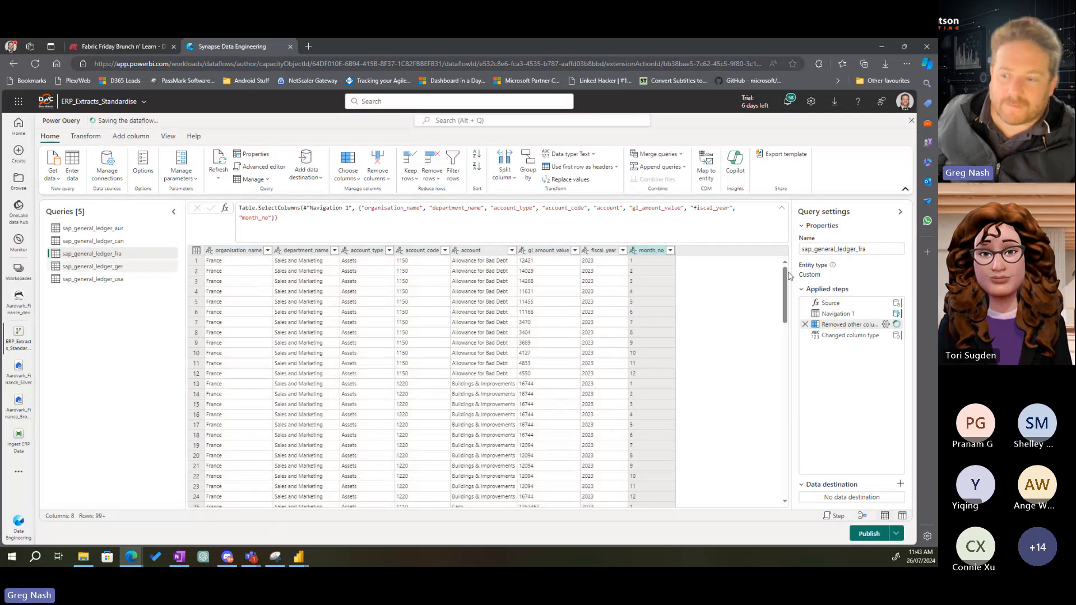
{"action": "left_click", "coordinate": [251, 255]}
{"action": "left_click", "coordinate": [655, 252], "text": "shift"}
{"action": "right_click", "coordinate": [656, 253]}
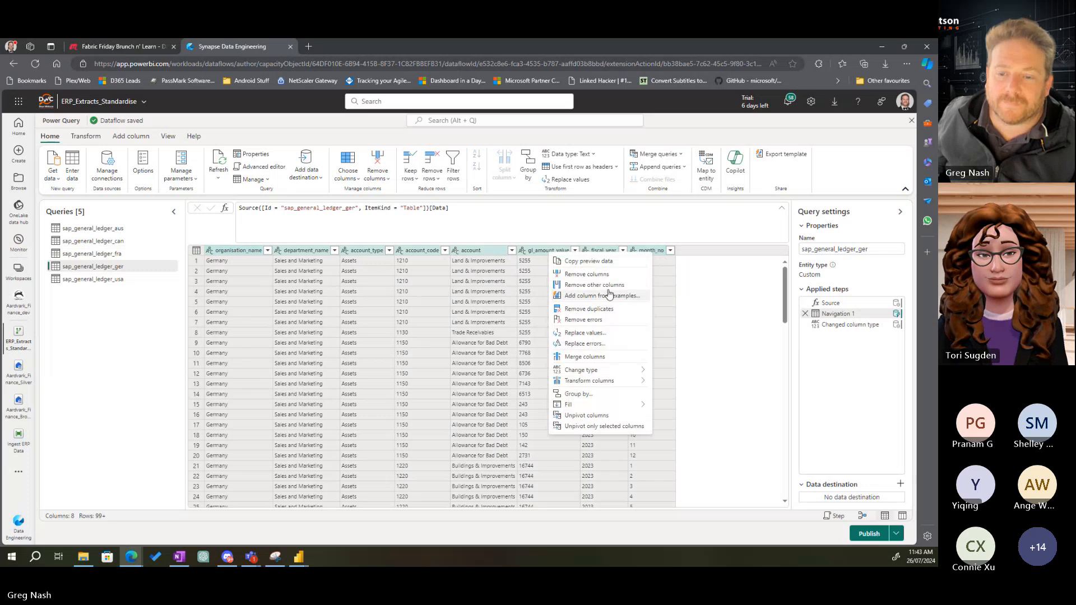
{"action": "left_click", "coordinate": [602, 285]}
{"action": "left_click", "coordinate": [548, 343]}
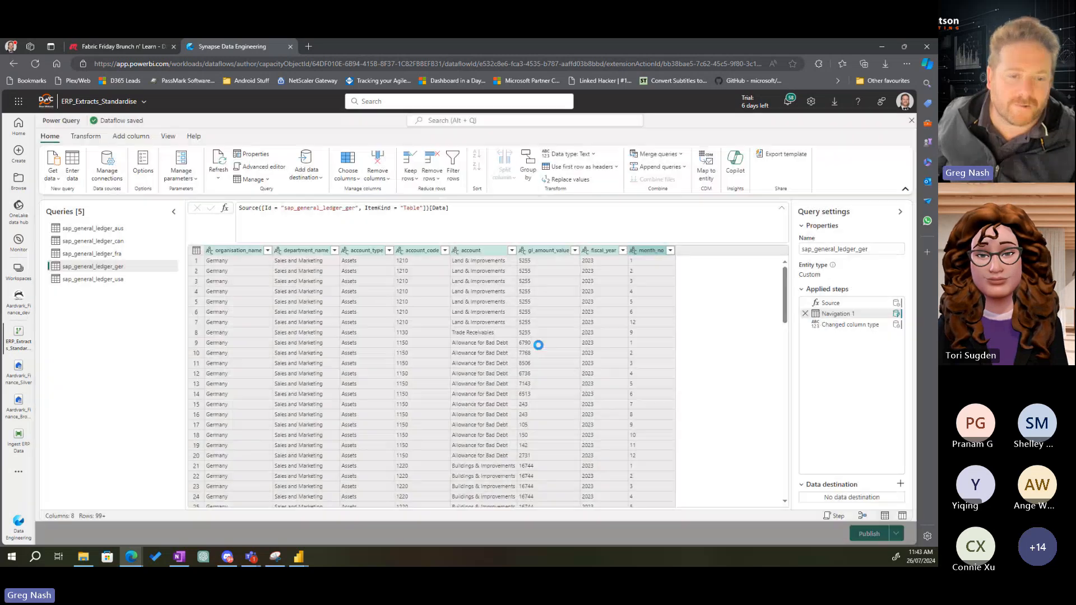
Remove all columns except organisation_name through month_no in the US ledger query, and place that step before Changed column type
{"action": "left_click", "coordinate": [85, 279]}
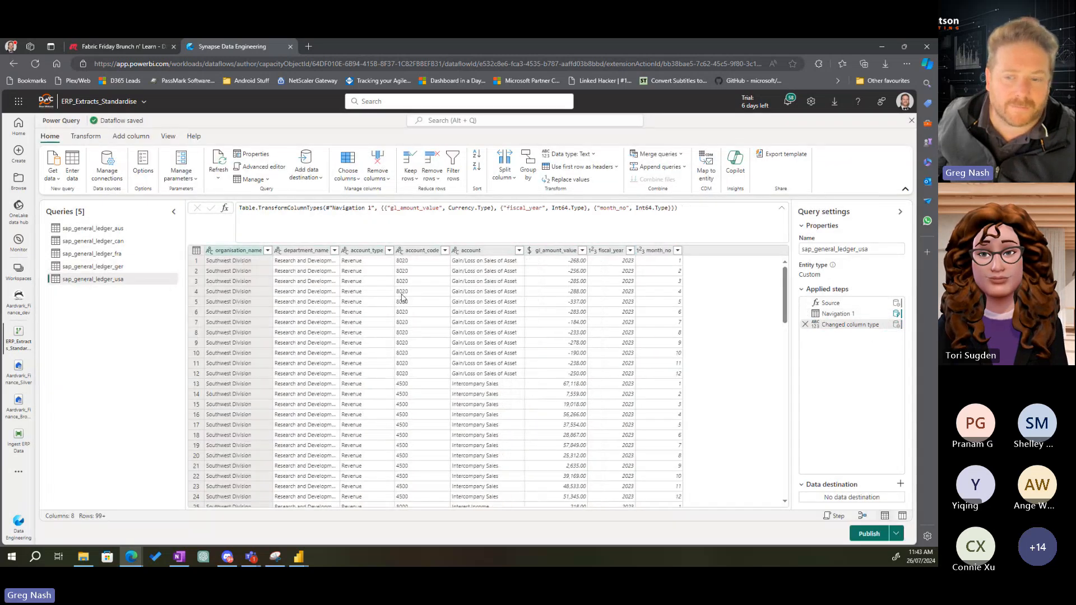
{"action": "left_click", "coordinate": [239, 251]}
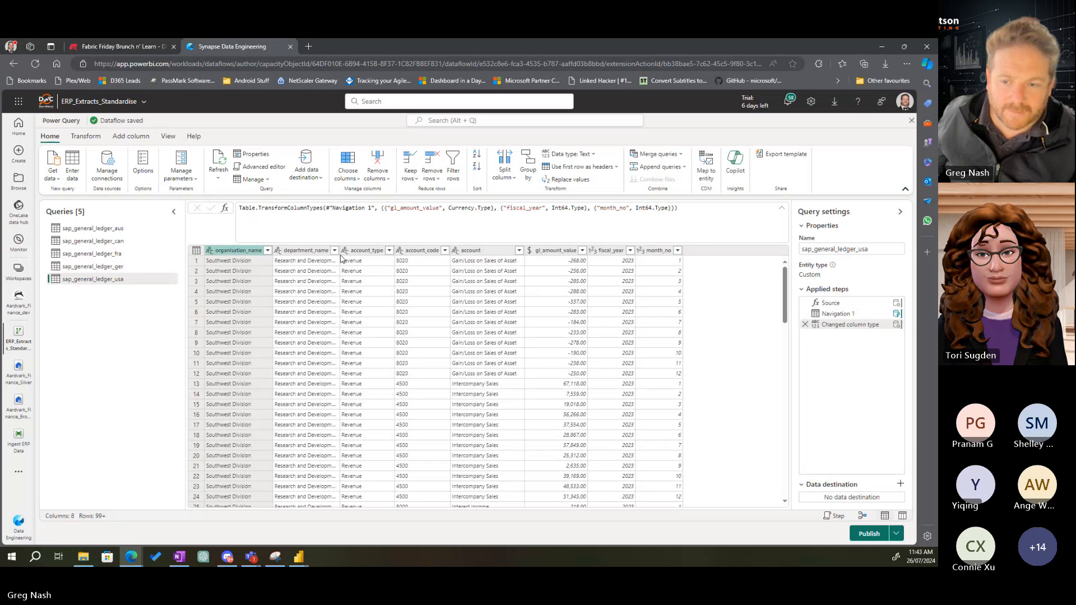
{"action": "left_click", "coordinate": [660, 251], "text": "shift"}
{"action": "right_click", "coordinate": [654, 251]}
{"action": "left_click", "coordinate": [601, 284]}
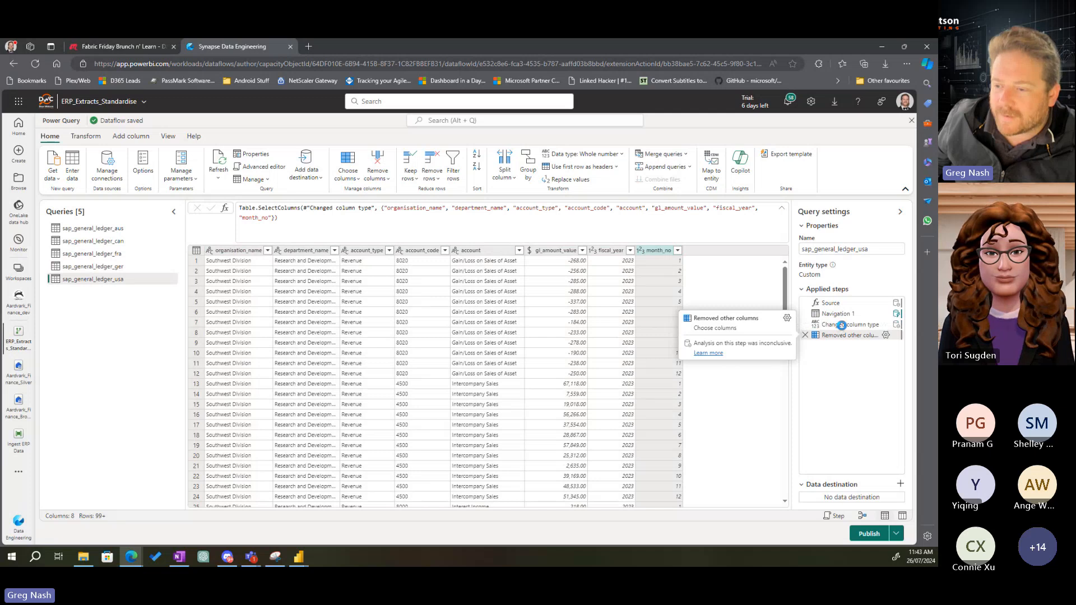
{"action": "left_click_drag", "start_coordinate": [842, 322], "coordinate": [844, 337]}
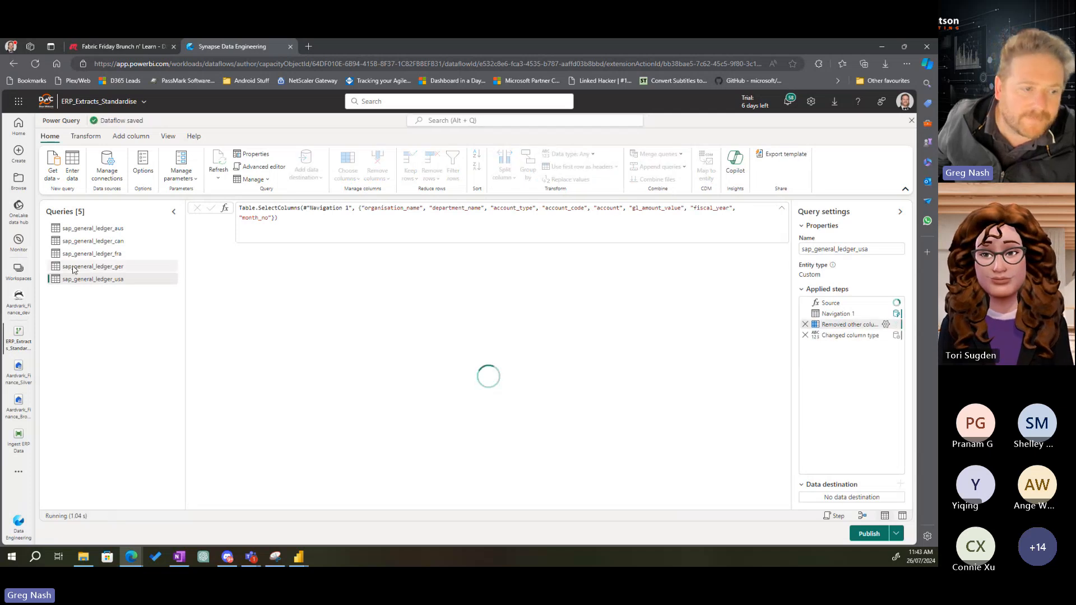
Check the columns and applied steps of the German, French and Australian ledger queries
{"action": "left_click", "coordinate": [93, 267]}
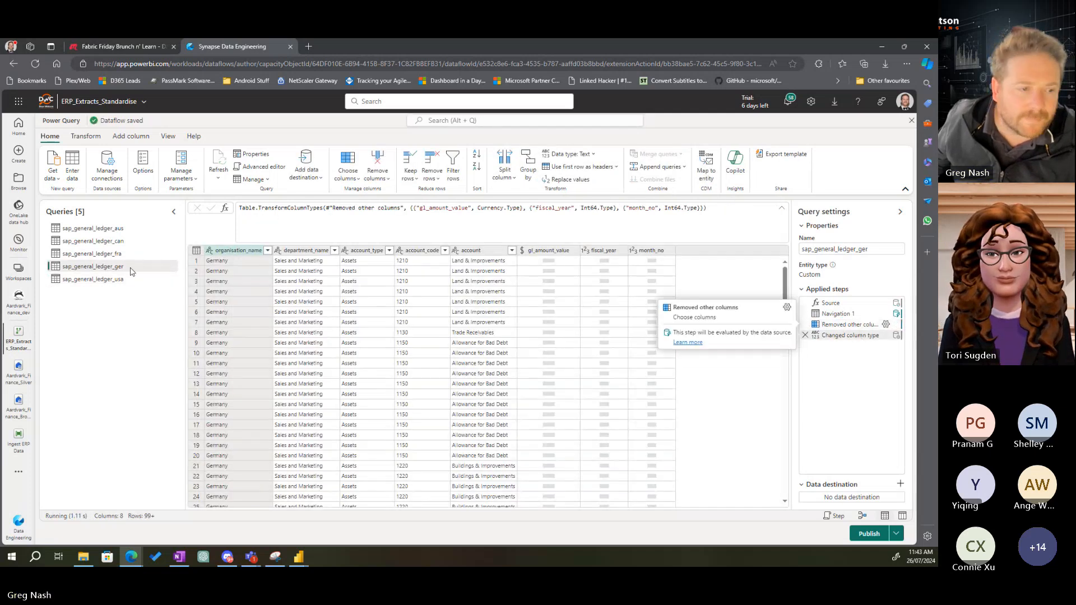
{"action": "left_click", "coordinate": [92, 254]}
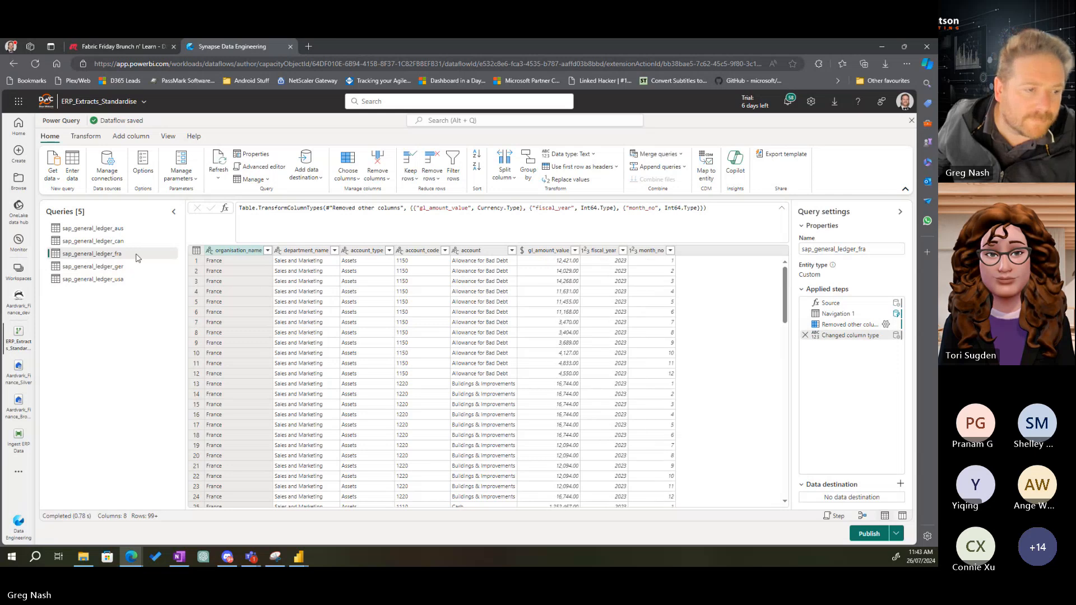
{"action": "left_click", "coordinate": [94, 229]}
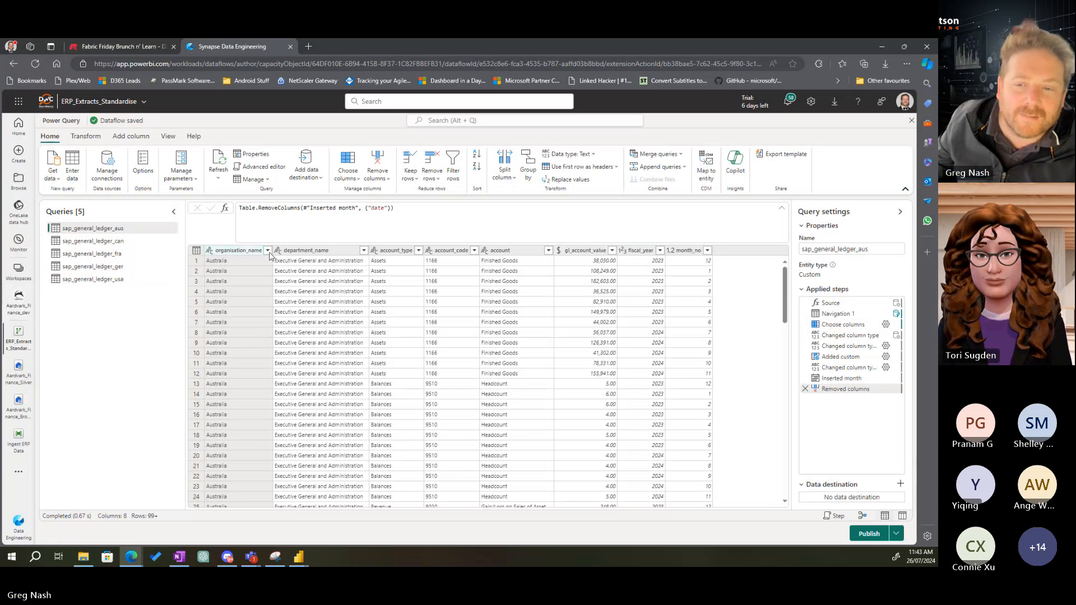
{"action": "left_click", "coordinate": [88, 280]}
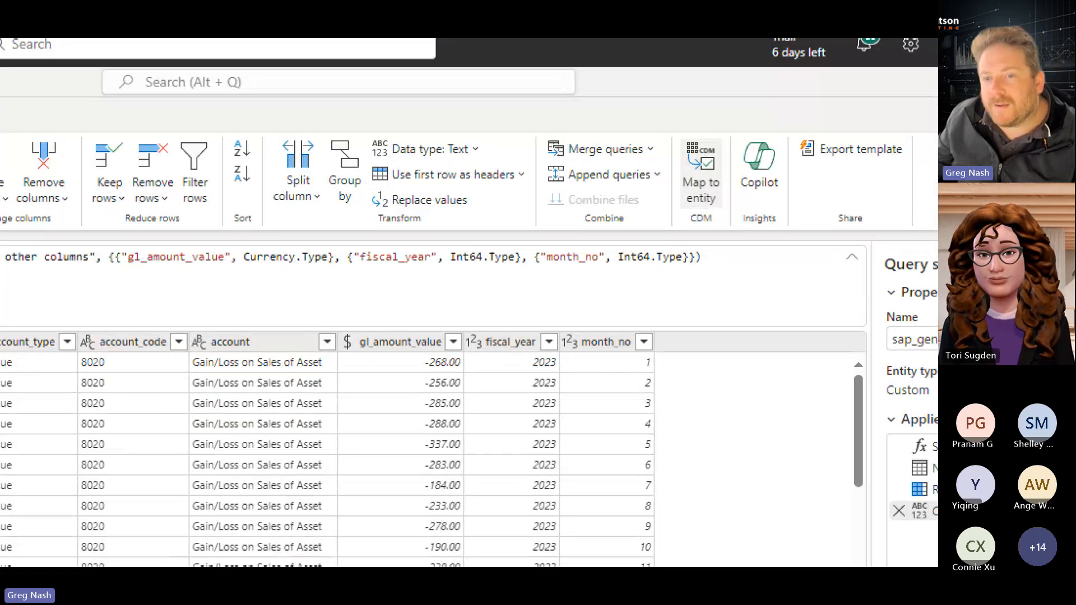
{"action": "left_click_drag", "start_coordinate": [538, 133], "coordinate": [606, 163]}
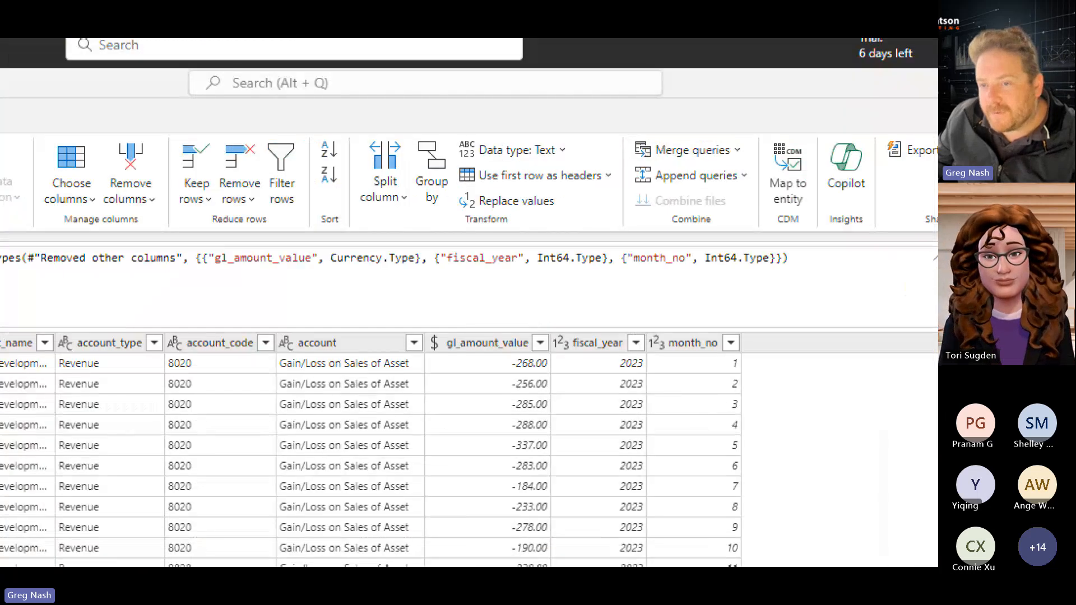
{"action": "left_click_drag", "start_coordinate": [532, 156], "coordinate": [566, 167]}
{"action": "left_click_drag", "start_coordinate": [652, 169], "coordinate": [775, 197]}
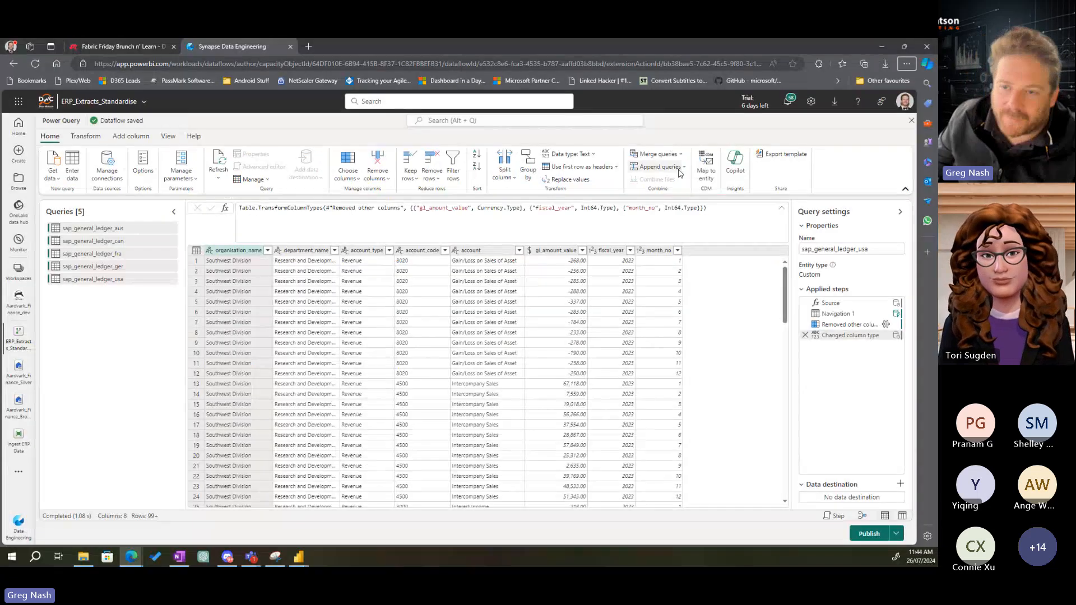
{"action": "left_click", "coordinate": [731, 182]}
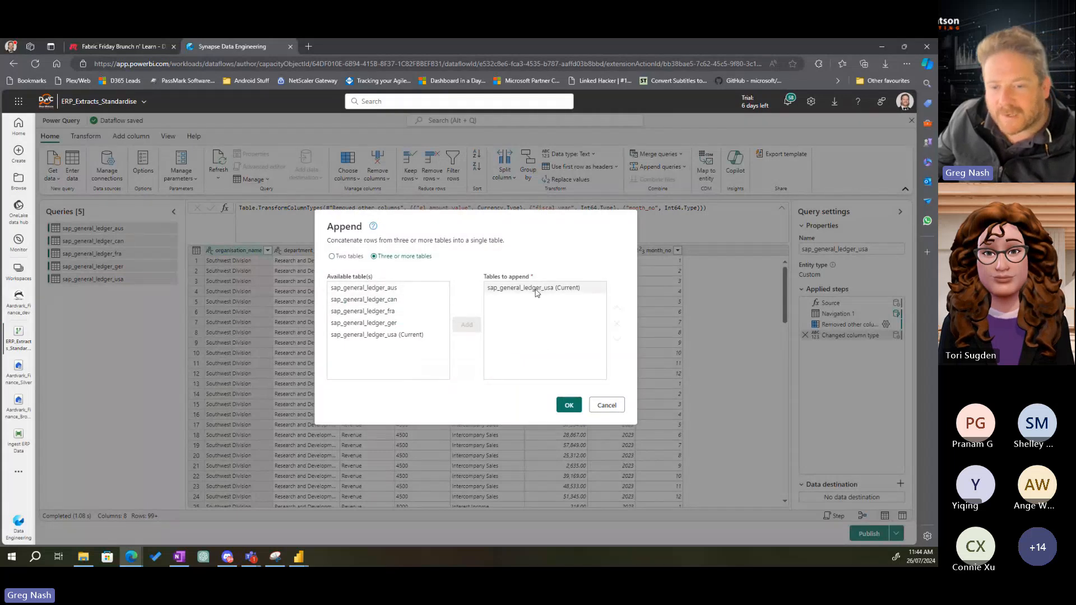
{"action": "left_click", "coordinate": [369, 288]}
{"action": "left_click", "coordinate": [464, 326]}
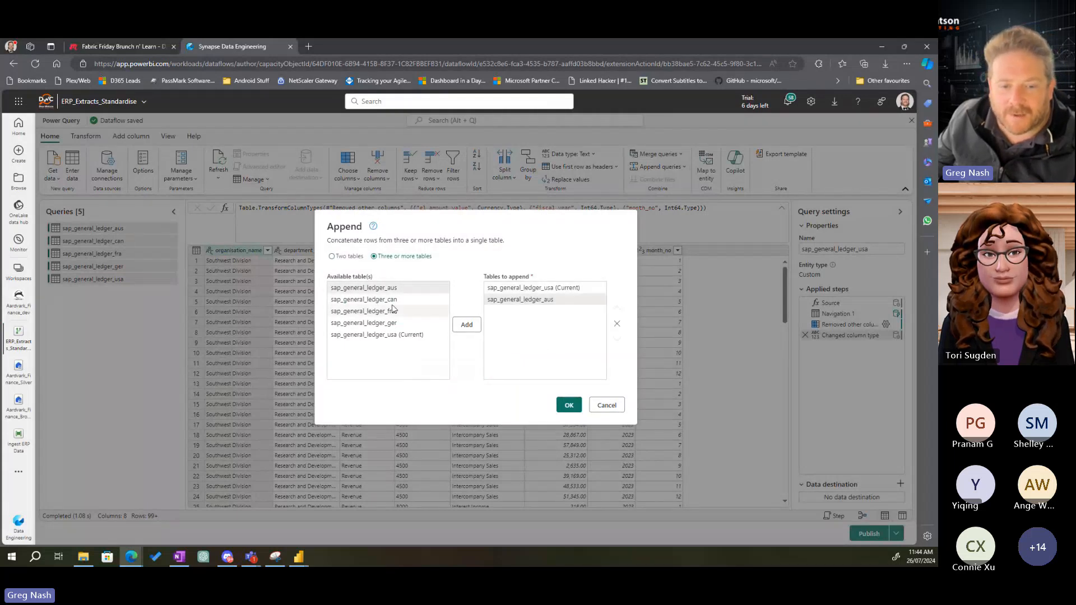
{"action": "left_click", "coordinate": [465, 327]}
{"action": "left_click", "coordinate": [464, 326]}
{"action": "left_click", "coordinate": [464, 326]}
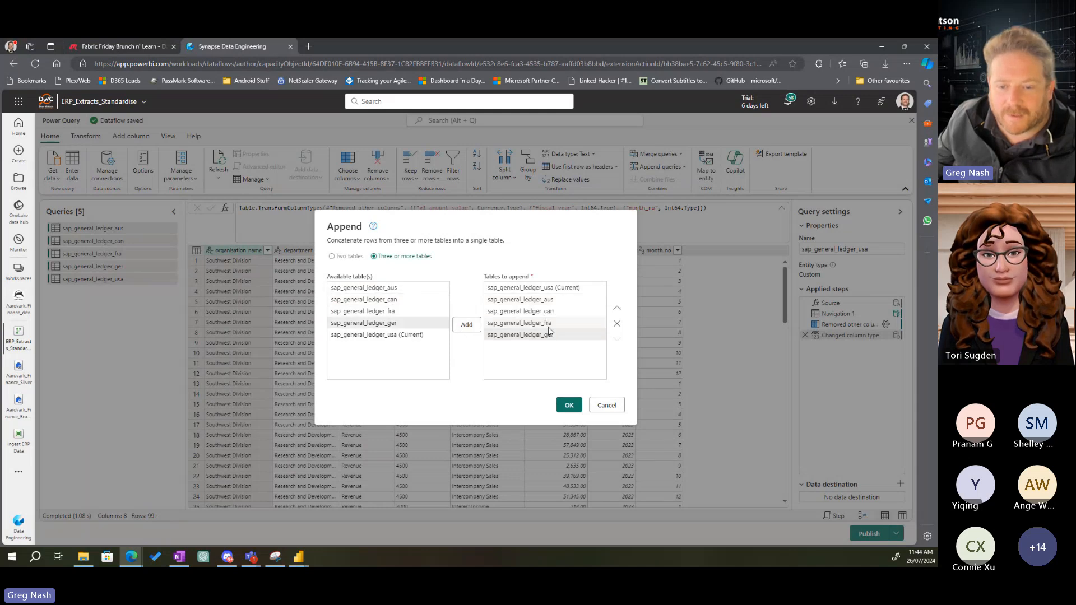
{"action": "left_click", "coordinate": [571, 303]}
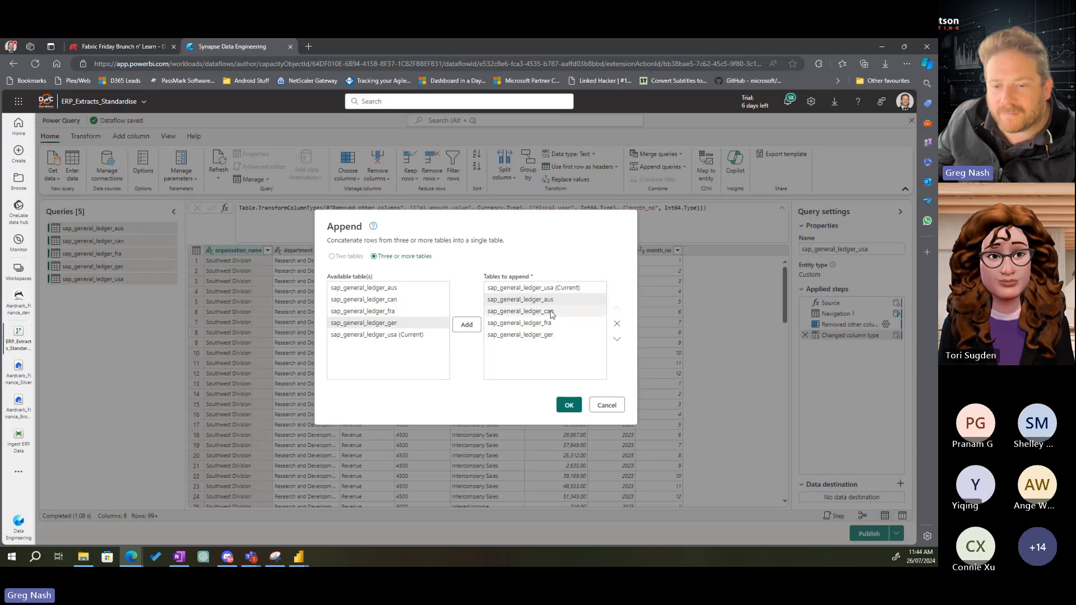
{"action": "left_click", "coordinate": [616, 340]}
{"action": "left_click", "coordinate": [617, 340]}
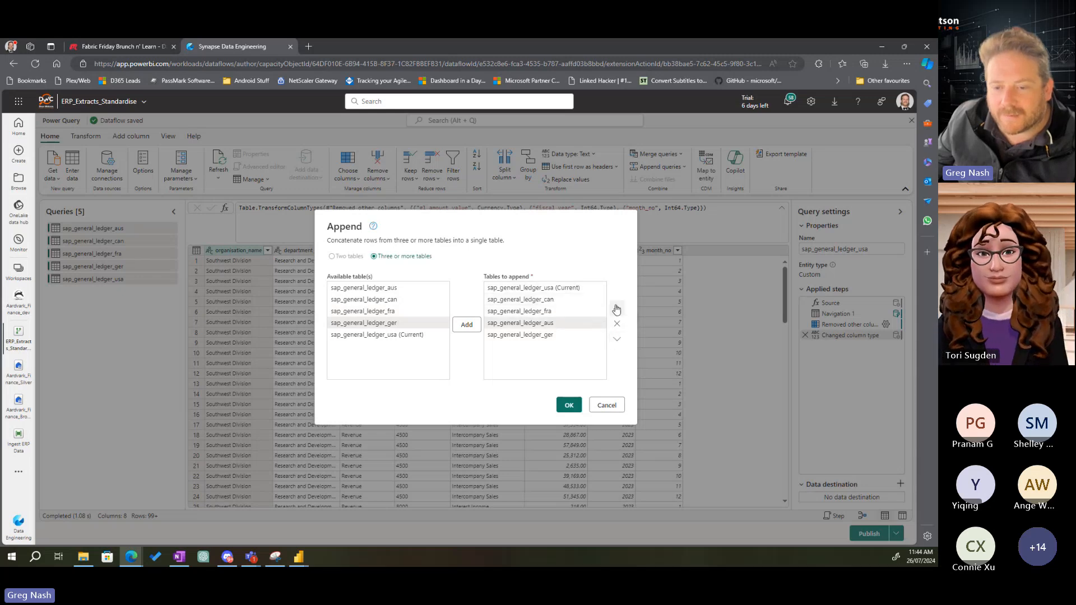
{"action": "left_click", "coordinate": [616, 307]}
{"action": "left_click", "coordinate": [616, 307]}
{"action": "left_click", "coordinate": [521, 289]}
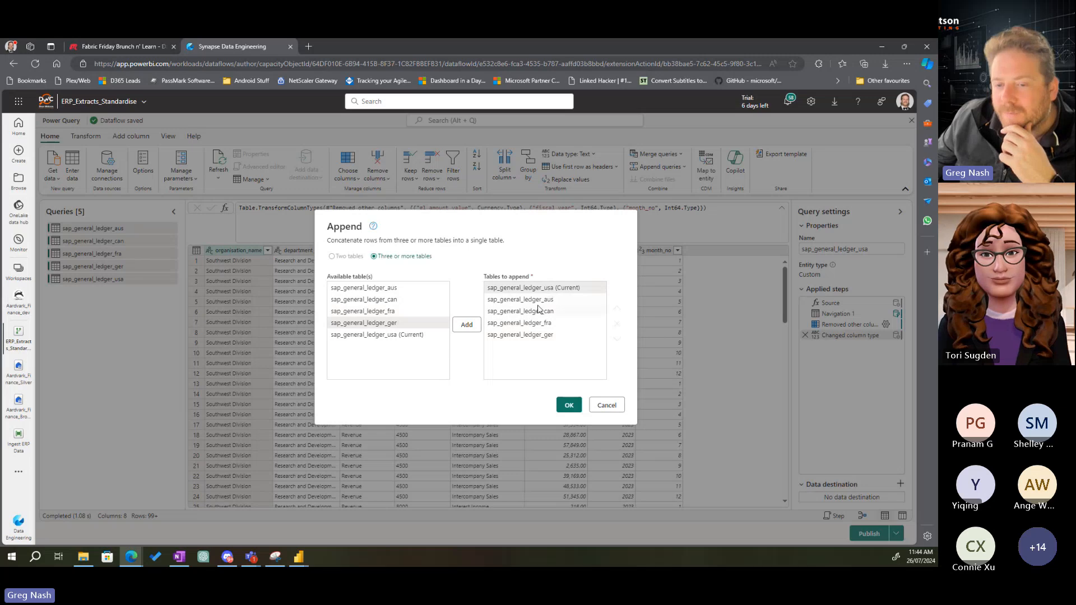
{"action": "left_click", "coordinate": [607, 405]}
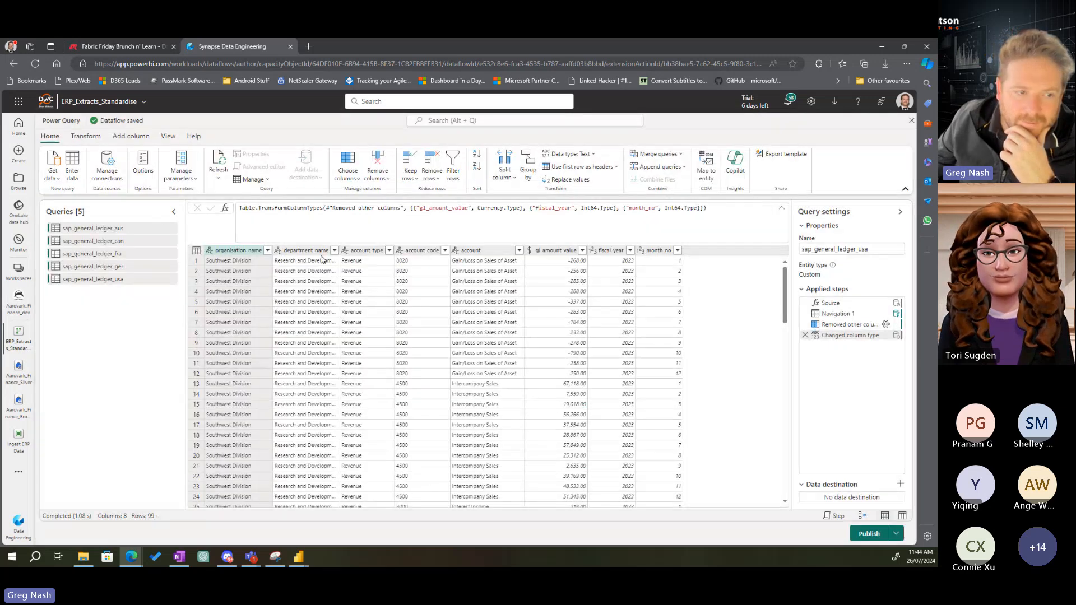
Append the Canadian, French, German and US ledger queries to the Australian ledger query
{"action": "left_click", "coordinate": [109, 229]}
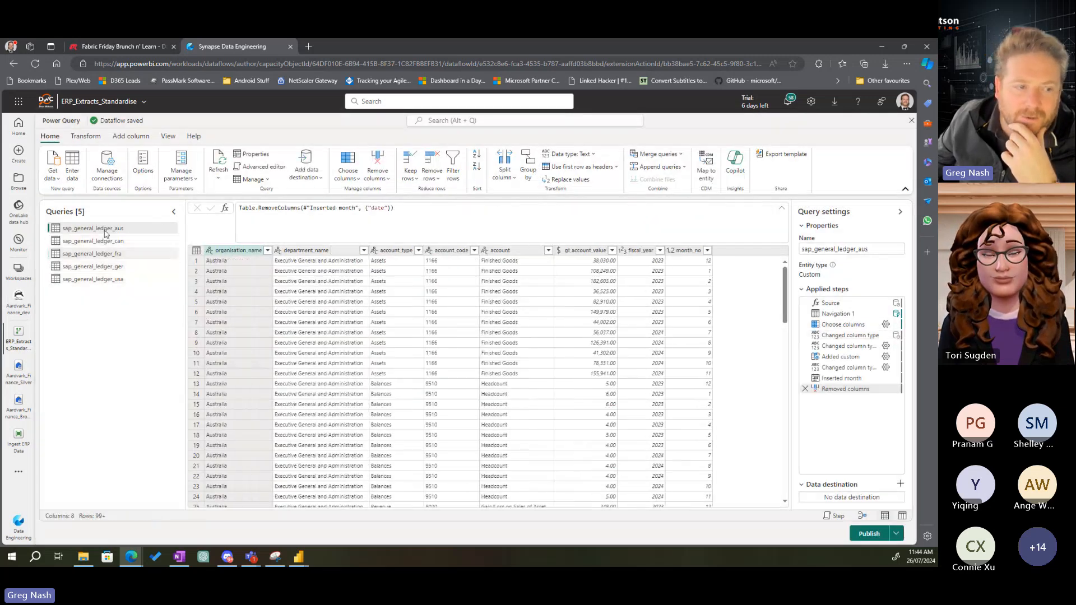
{"action": "left_click", "coordinate": [658, 167]}
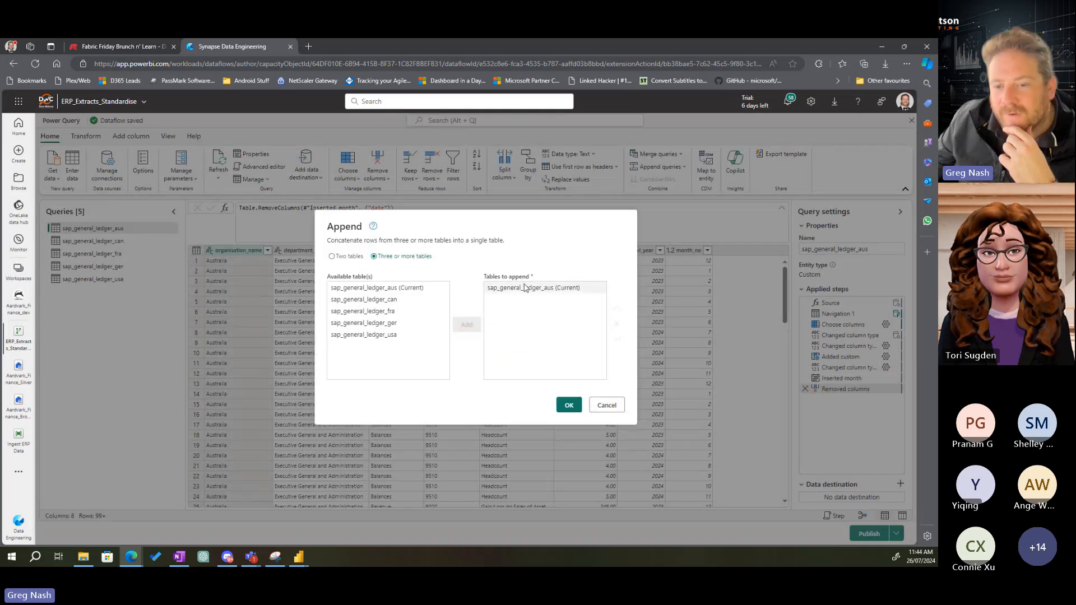
{"action": "left_click", "coordinate": [379, 301]}
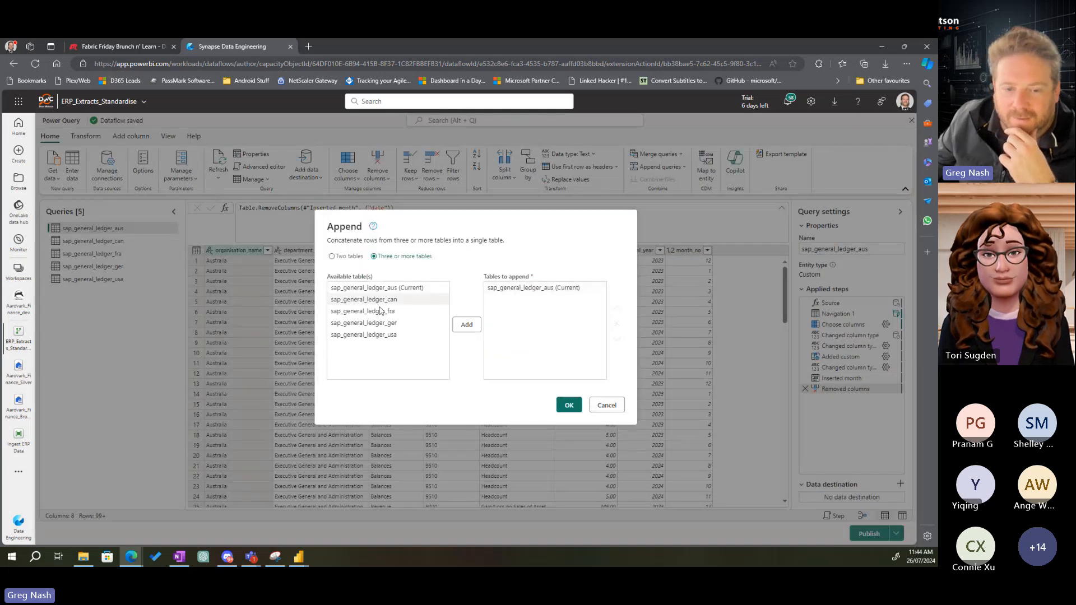
{"action": "left_click", "coordinate": [466, 325]}
{"action": "left_click", "coordinate": [381, 311]}
{"action": "left_click", "coordinate": [466, 325]}
{"action": "left_click", "coordinate": [381, 323]}
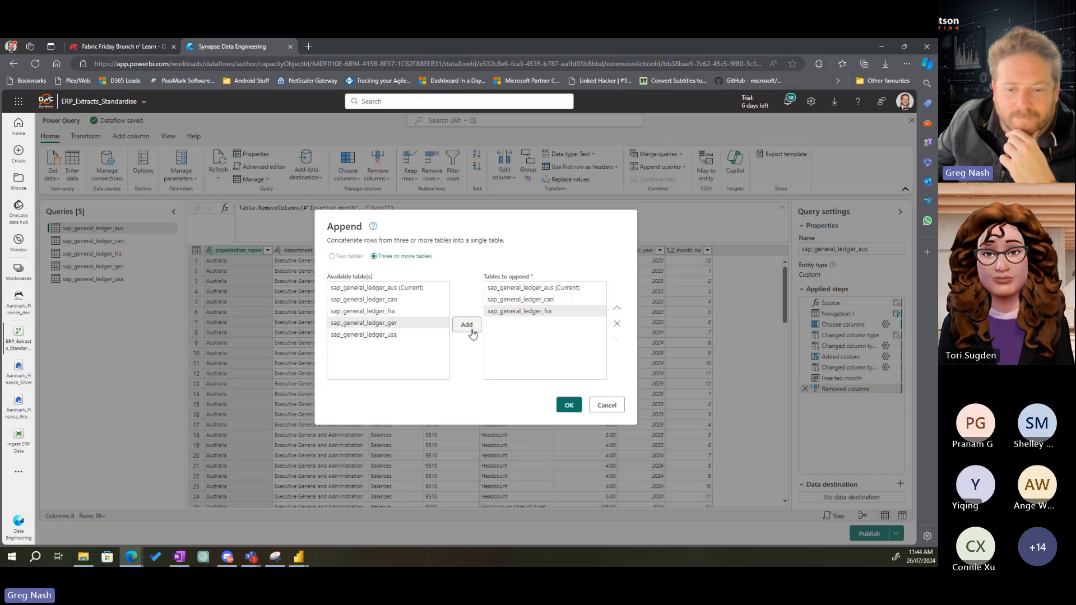
{"action": "left_click", "coordinate": [466, 325]}
{"action": "left_click", "coordinate": [381, 334]}
{"action": "left_click", "coordinate": [466, 325]}
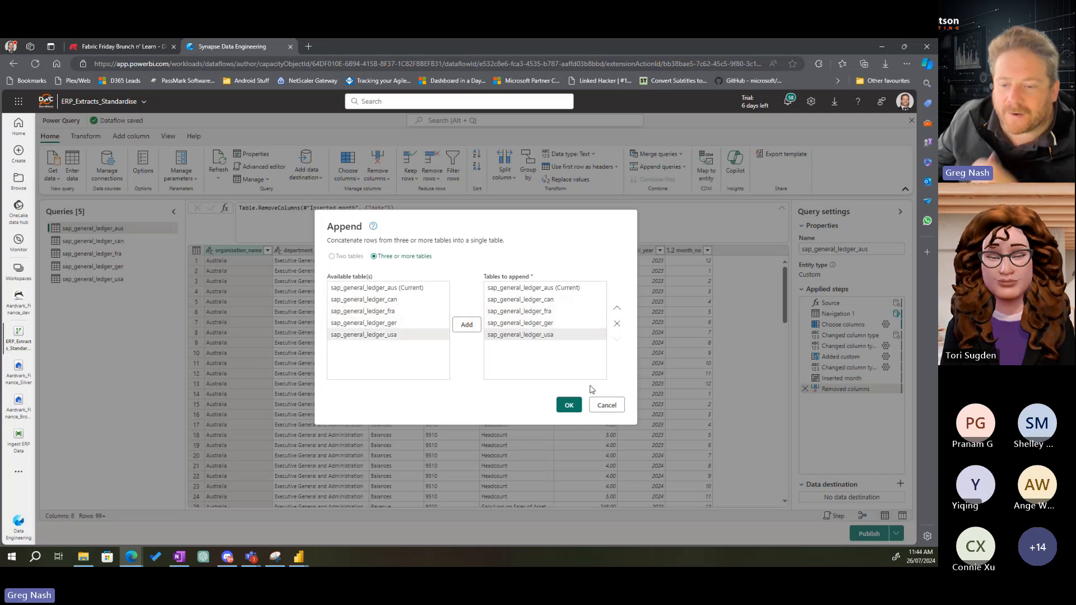
{"action": "left_click", "coordinate": [569, 406]}
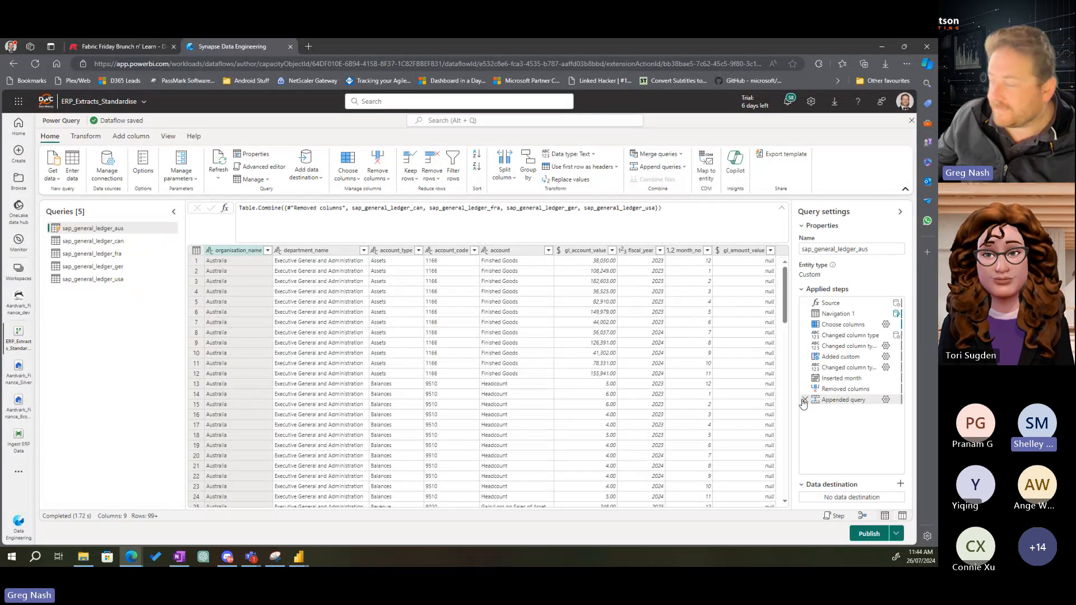
Delete the Appended query step from the Australian ledger query
{"action": "mouse_move", "coordinate": [805, 404]}
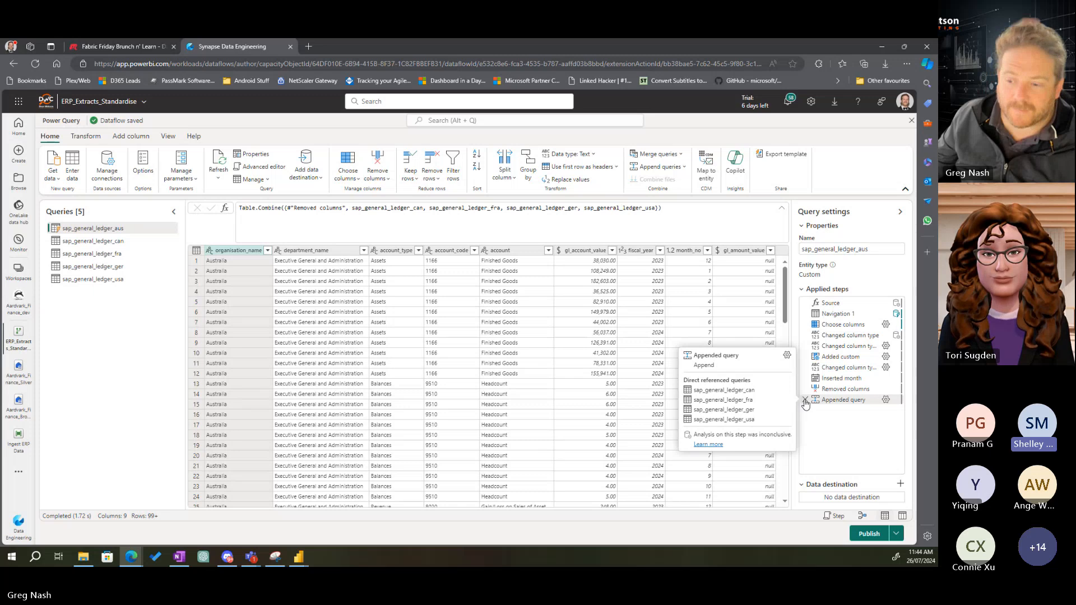
{"action": "right_click", "coordinate": [838, 400]}
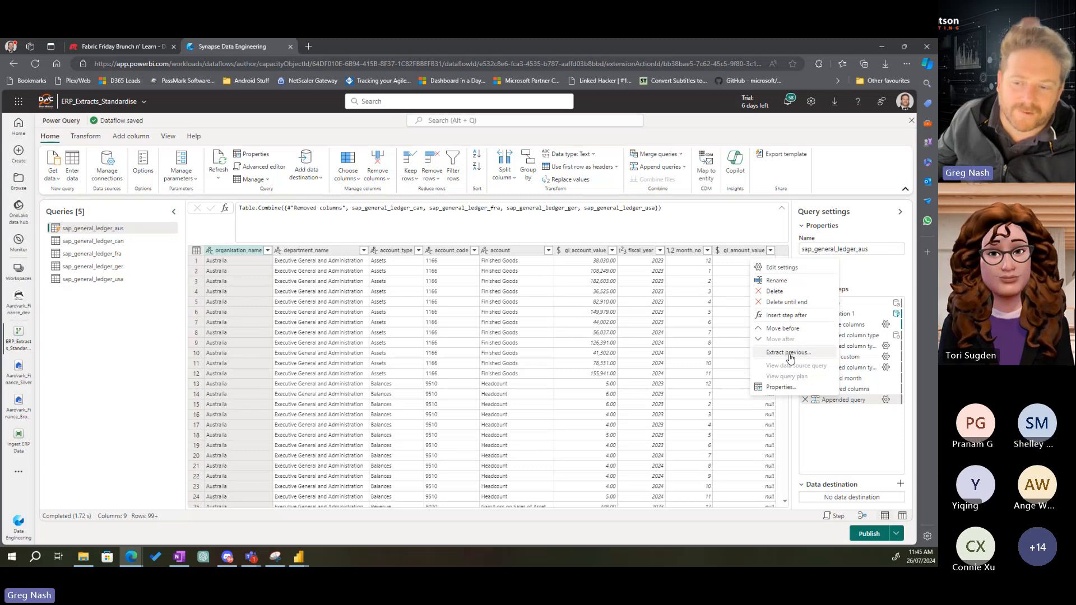
{"action": "left_click", "coordinate": [820, 411]}
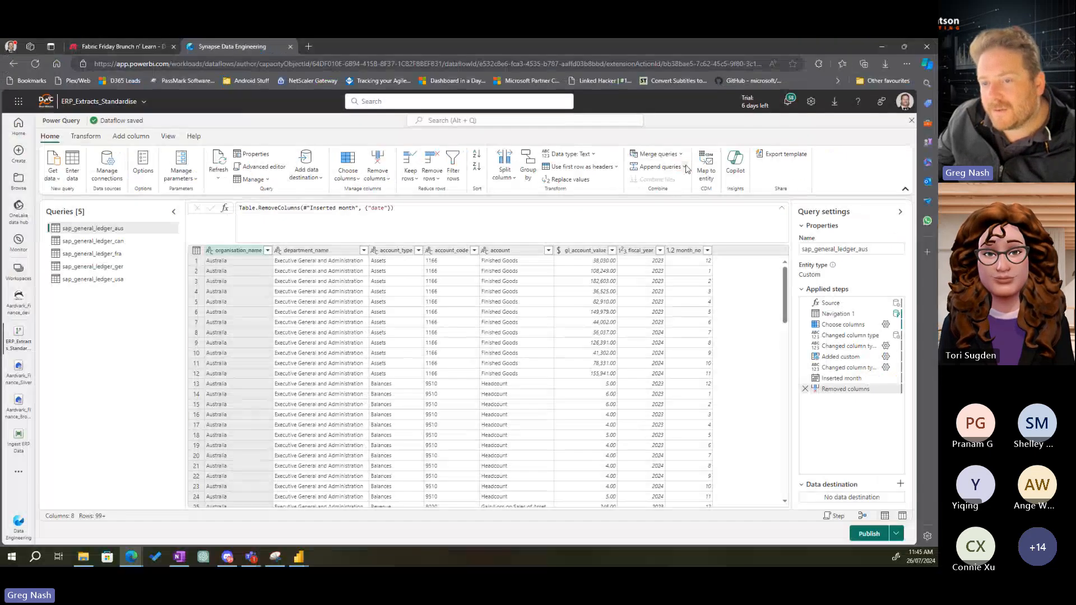
Append the Australian, Canadian, French, German and US ledger queries, in that order, as a new query
{"action": "left_click", "coordinate": [683, 166]}
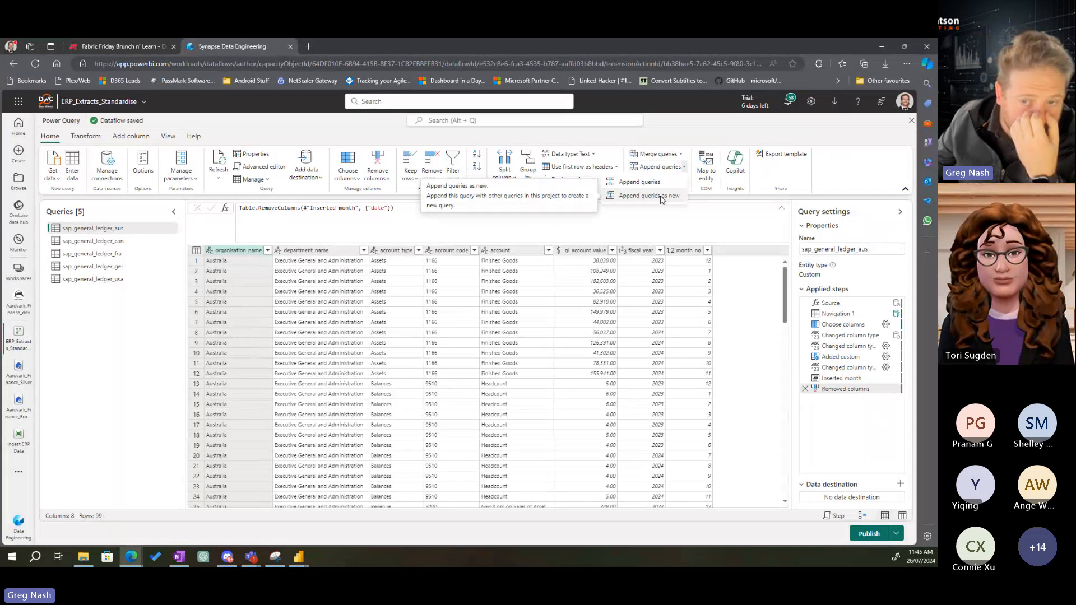
{"action": "left_click", "coordinate": [662, 197]}
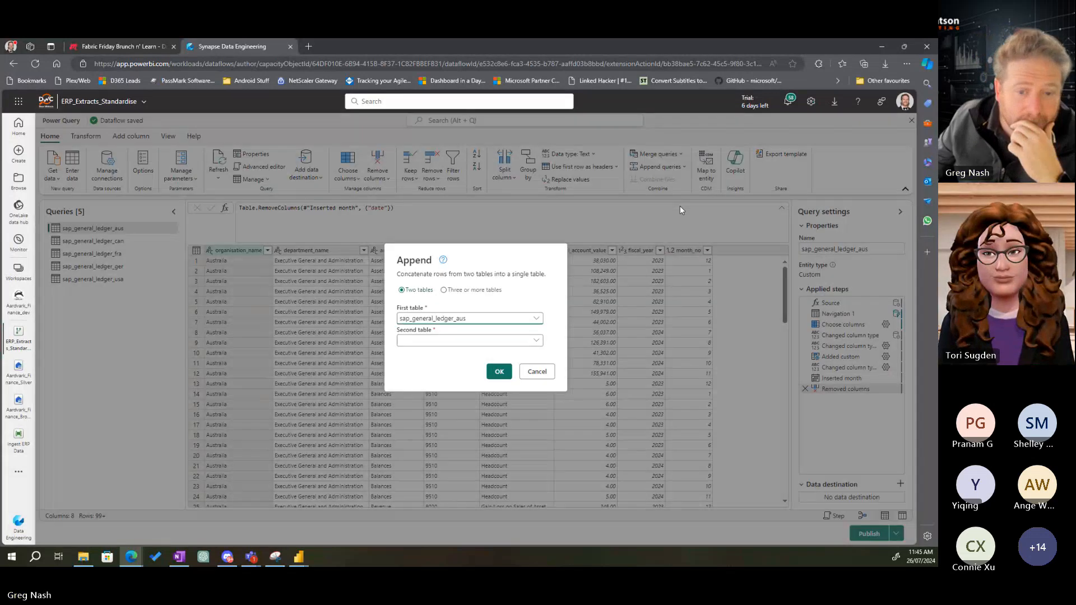
{"action": "left_click", "coordinate": [430, 341]}
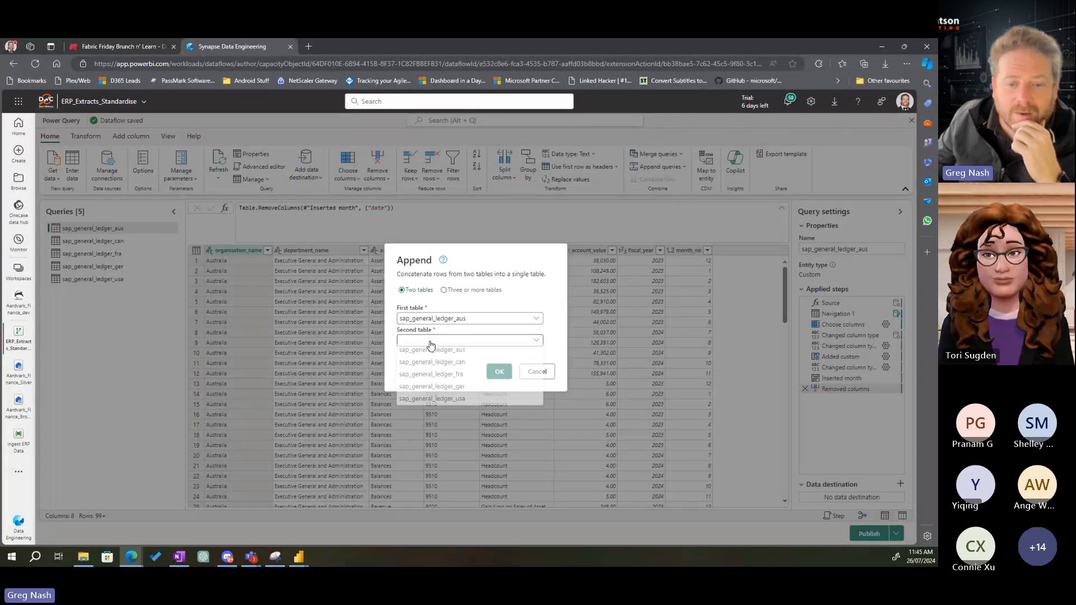
{"action": "left_click", "coordinate": [477, 290]}
{"action": "left_click", "coordinate": [406, 302]}
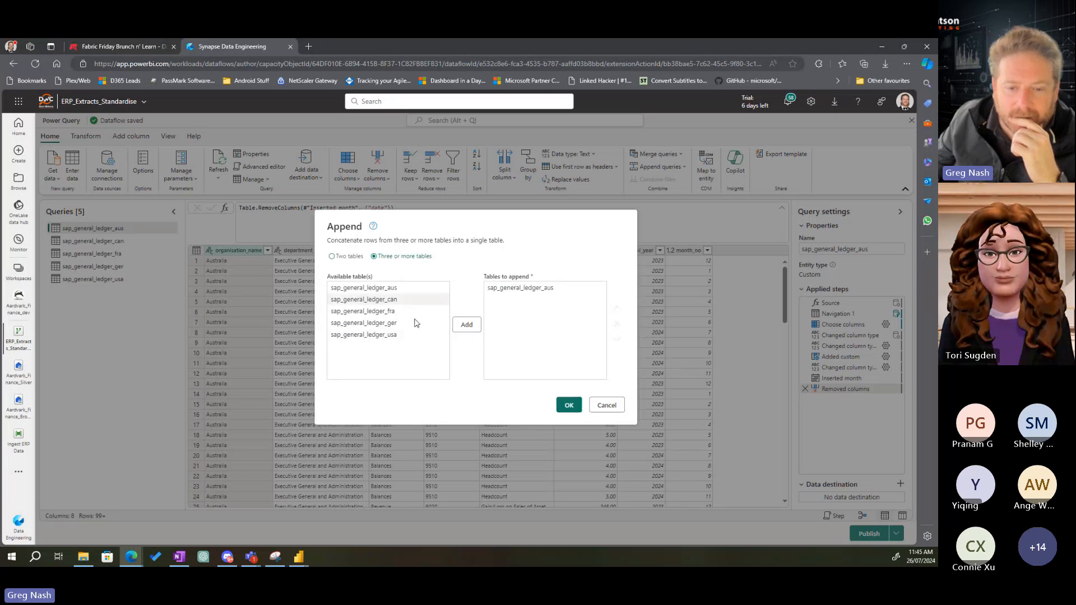
{"action": "left_click", "coordinate": [467, 325]}
{"action": "left_click", "coordinate": [392, 313]}
{"action": "left_click", "coordinate": [467, 325]}
{"action": "left_click", "coordinate": [379, 325]}
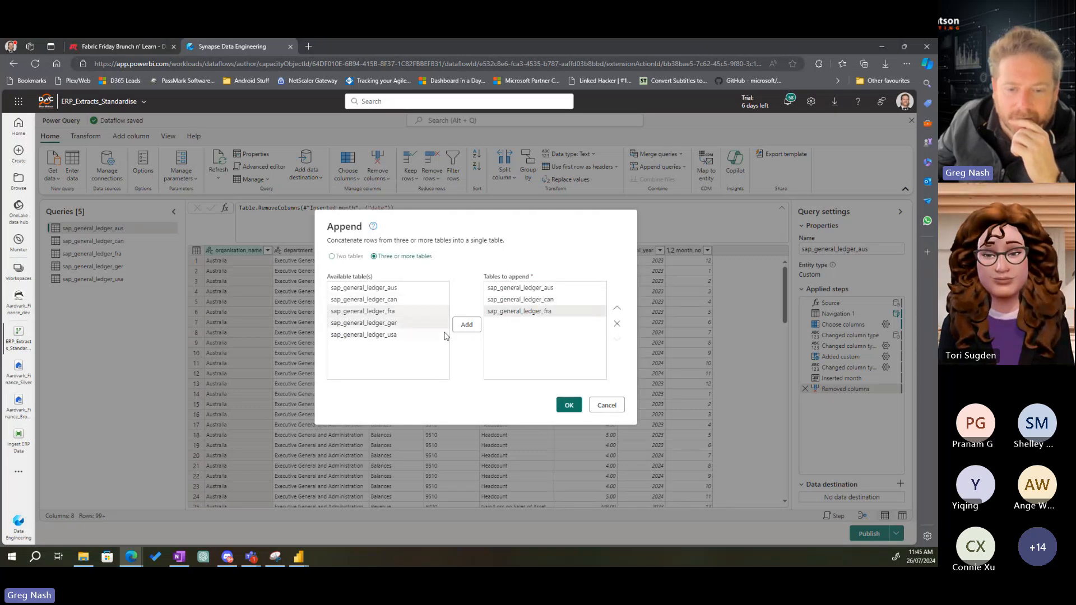
{"action": "left_click", "coordinate": [467, 326]}
{"action": "left_click", "coordinate": [402, 337]}
{"action": "left_click", "coordinate": [469, 326]}
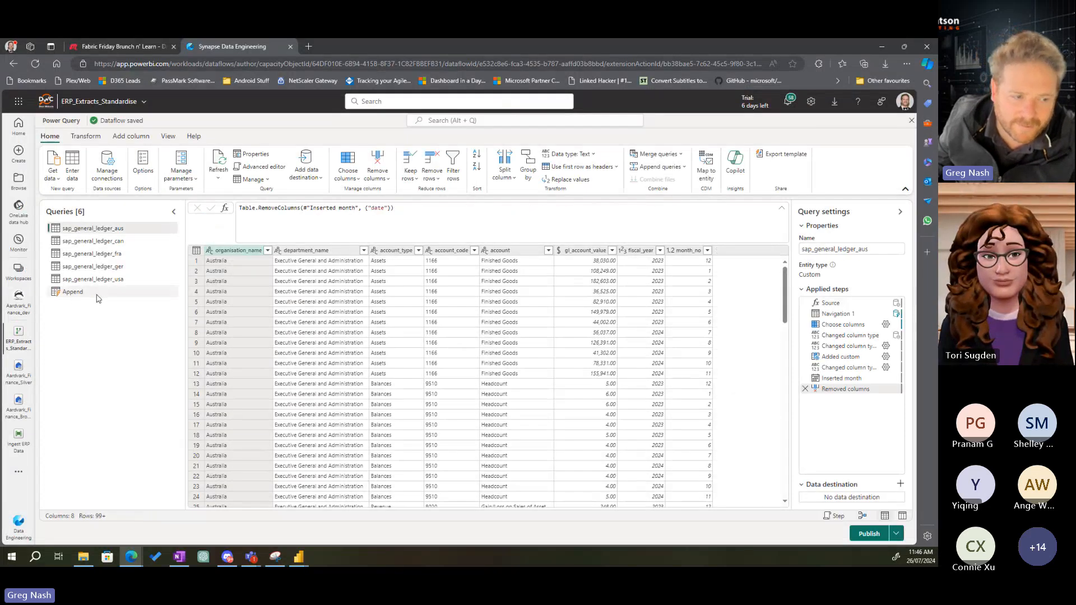
View the new Append query and try to select the five country ledger queries together
{"action": "left_click", "coordinate": [84, 293]}
{"action": "left_click", "coordinate": [106, 228]}
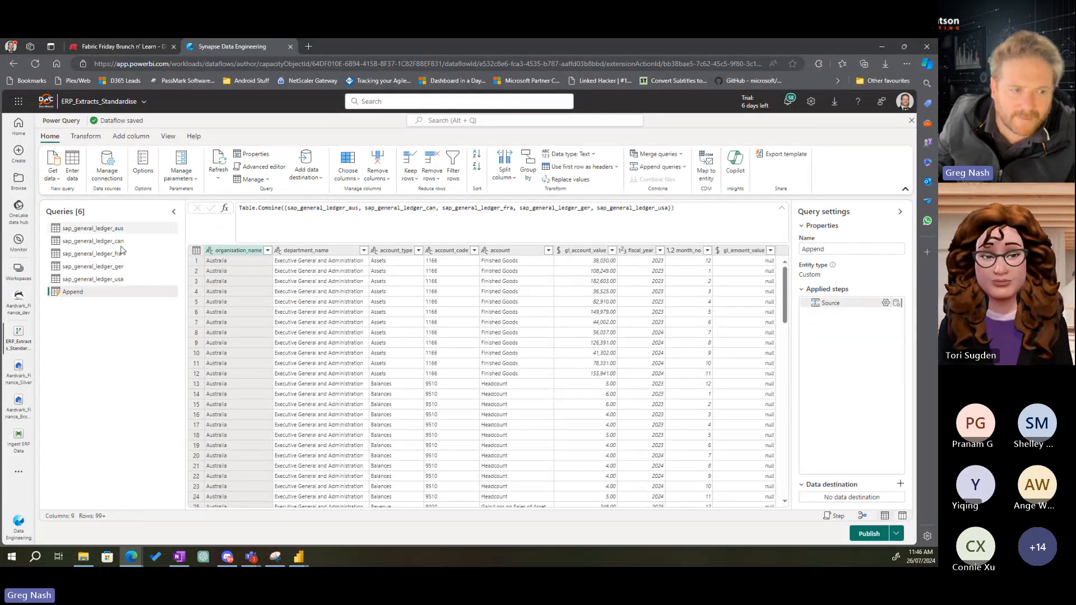
{"action": "left_click", "coordinate": [97, 279], "text": "shift"}
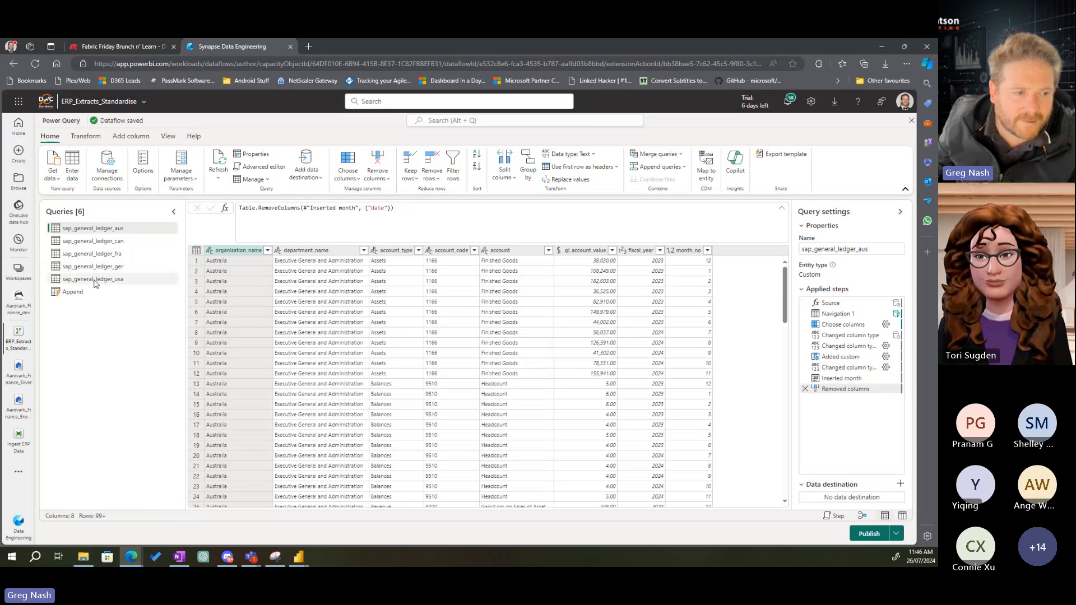
{"action": "right_click", "coordinate": [112, 244]}
{"action": "left_click", "coordinate": [97, 231]}
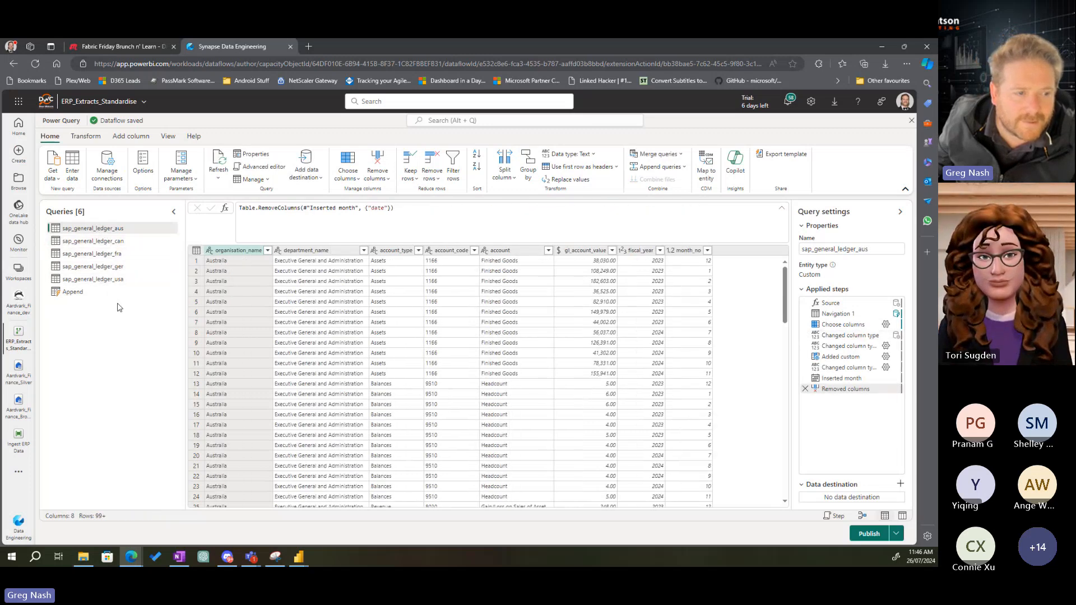
Disable staging for the Australian ledger query
{"action": "right_click", "coordinate": [106, 231]}
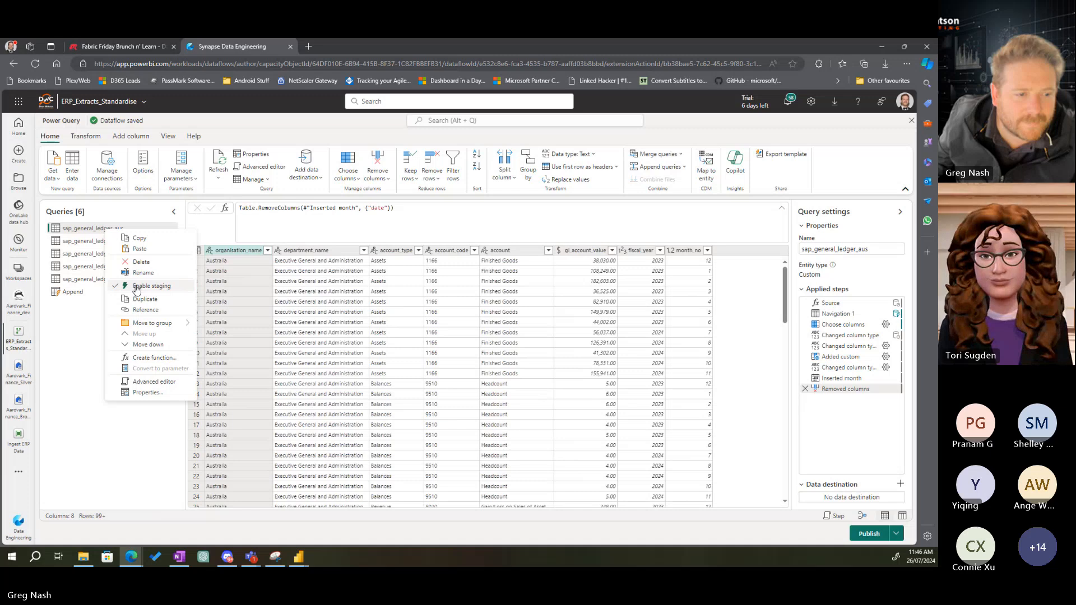
{"action": "key", "text": "ctrl+1"}
{"action": "left_click", "coordinate": [84, 254]}
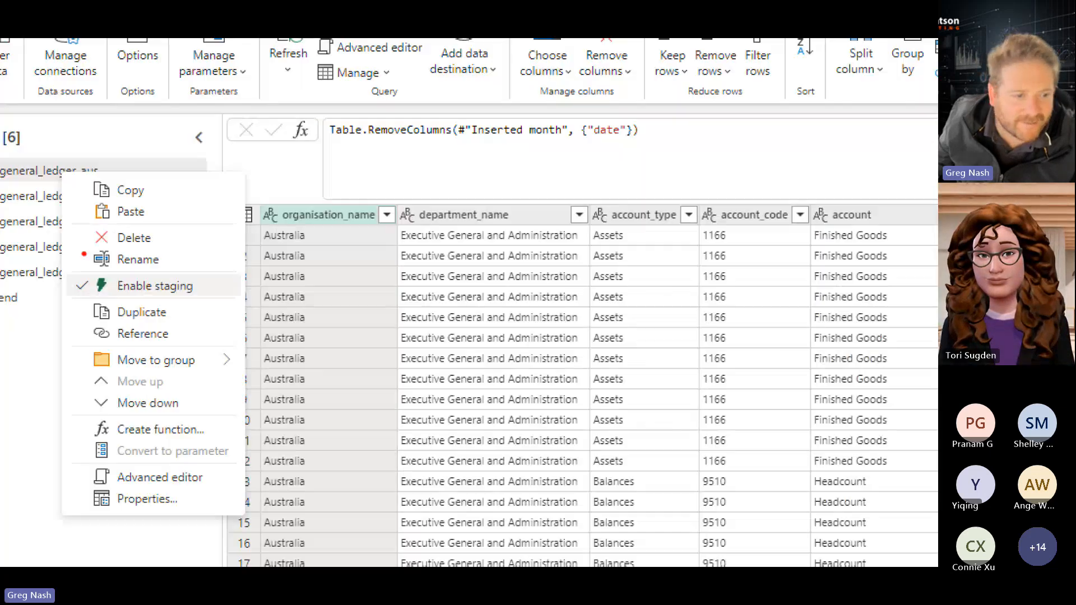
{"action": "left_click_drag", "start_coordinate": [77, 274], "coordinate": [236, 303]}
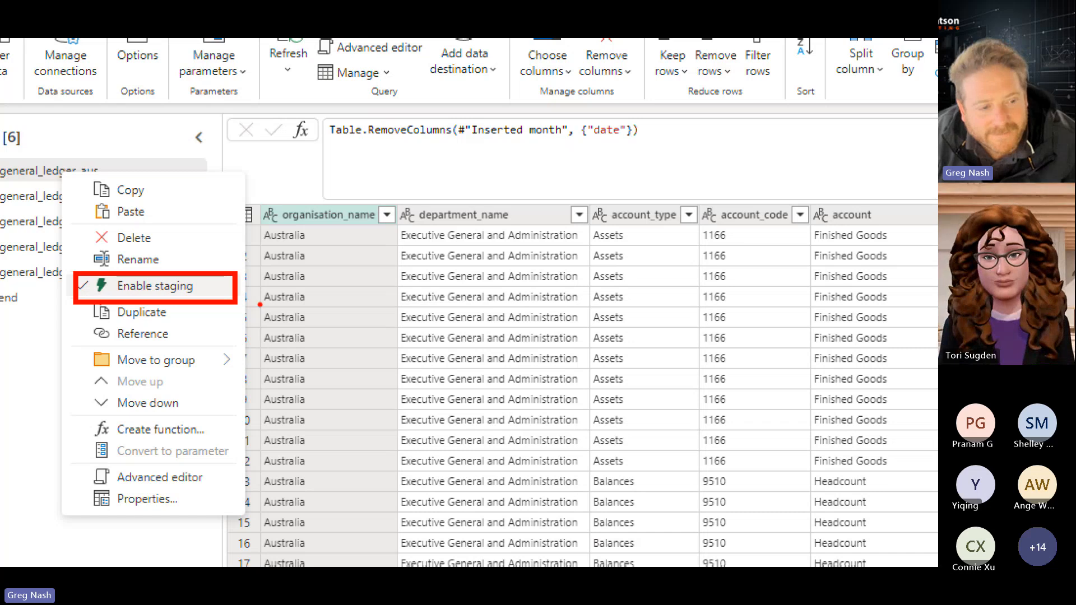
{"action": "key", "text": "Escape"}
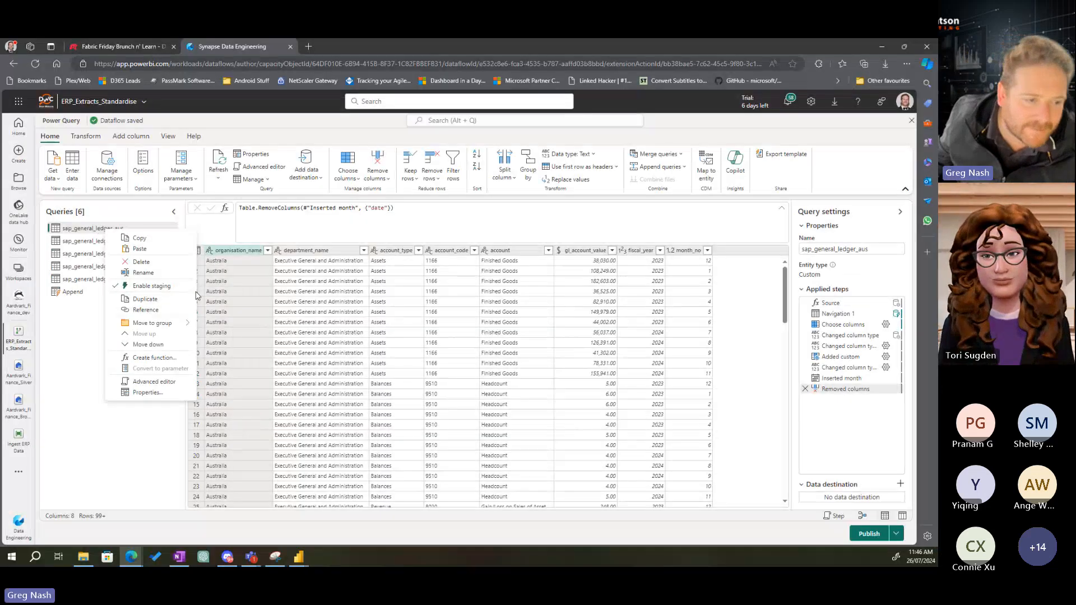
{"action": "left_click", "coordinate": [178, 290]}
Disable staging for the Canadian and French ledger queries
{"action": "left_click", "coordinate": [123, 248]}
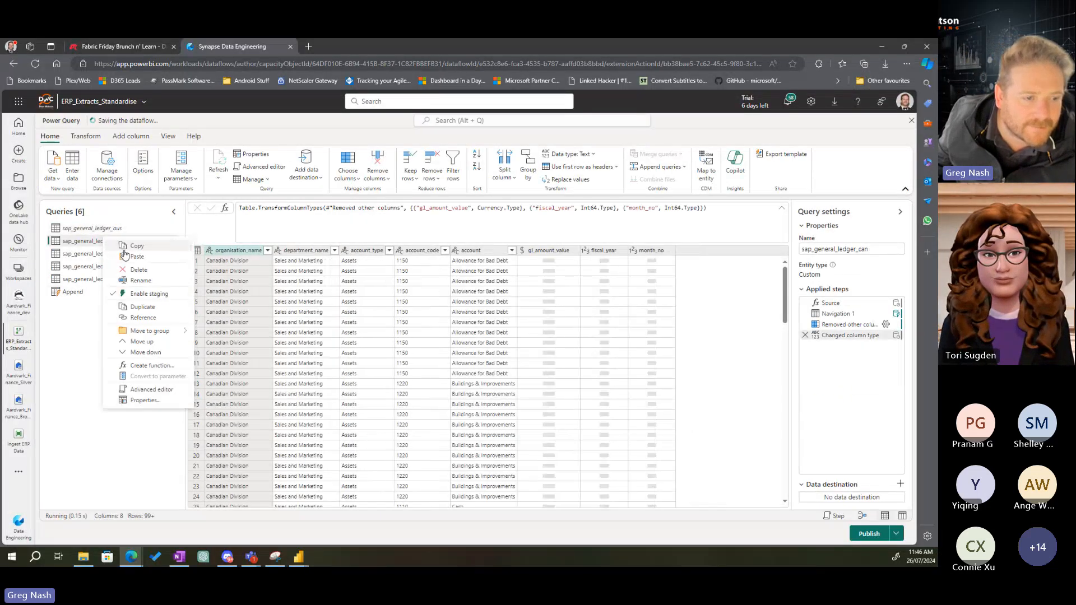
{"action": "right_click", "coordinate": [114, 256]}
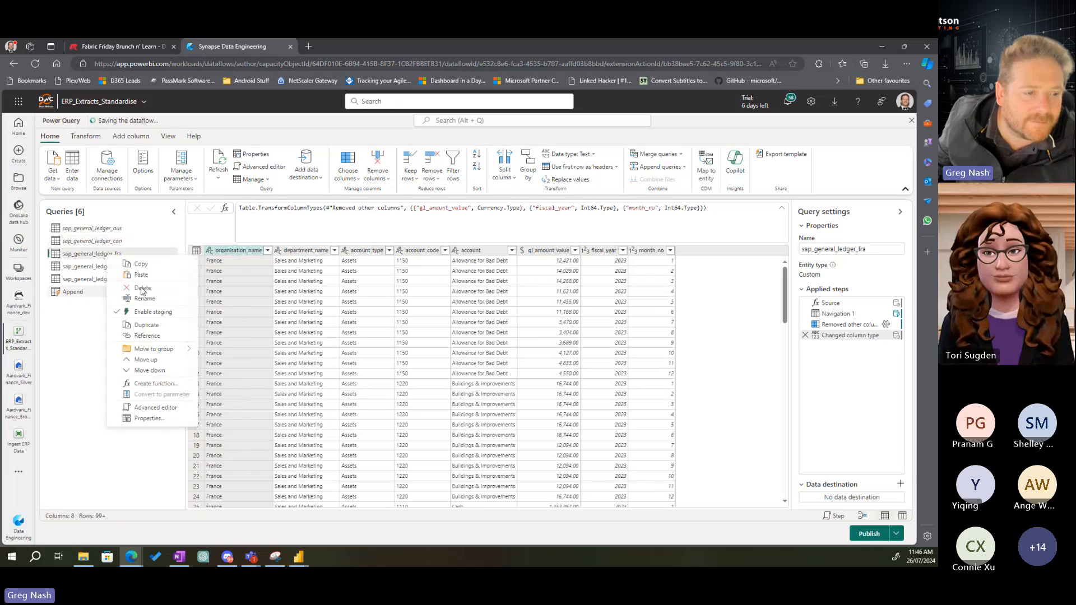
{"action": "left_click", "coordinate": [143, 310]}
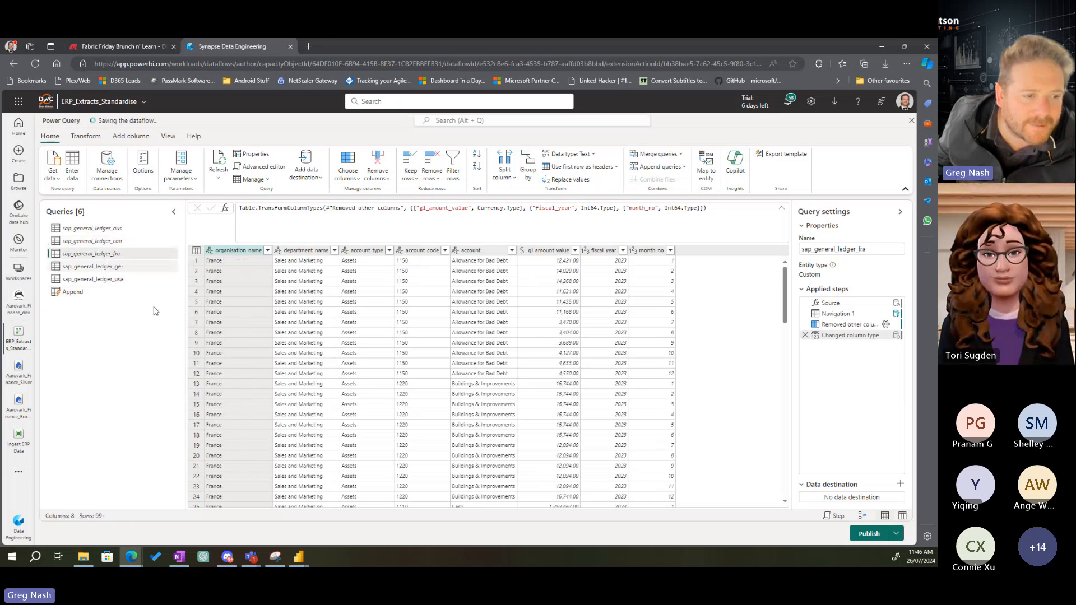
Disable staging for the German and US ledger queries
{"action": "right_click", "coordinate": [115, 266]}
{"action": "left_click", "coordinate": [145, 324]}
{"action": "right_click", "coordinate": [122, 284]}
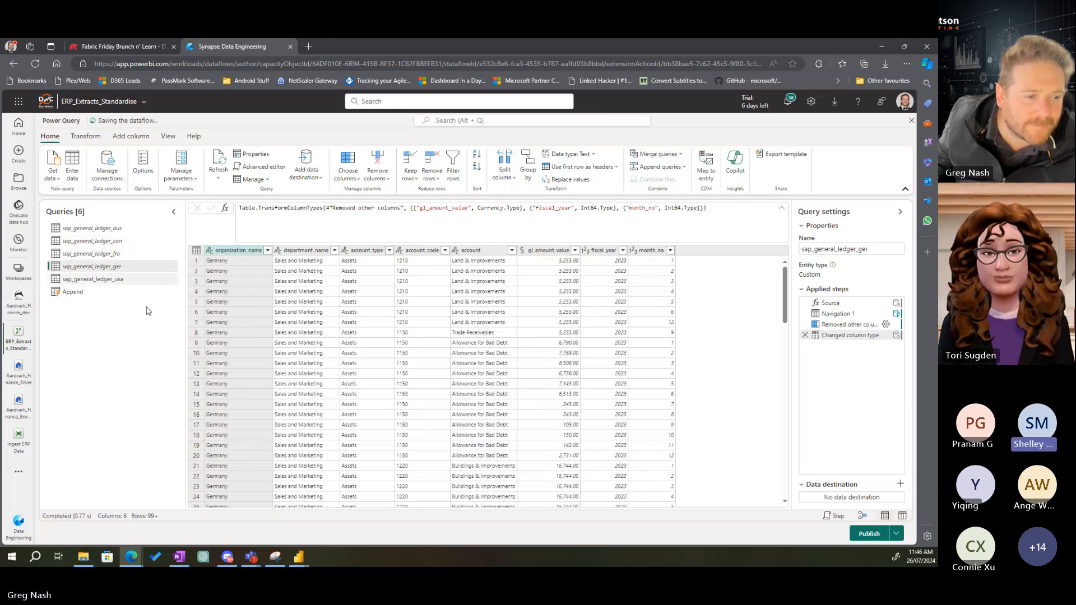
{"action": "left_click", "coordinate": [143, 337]}
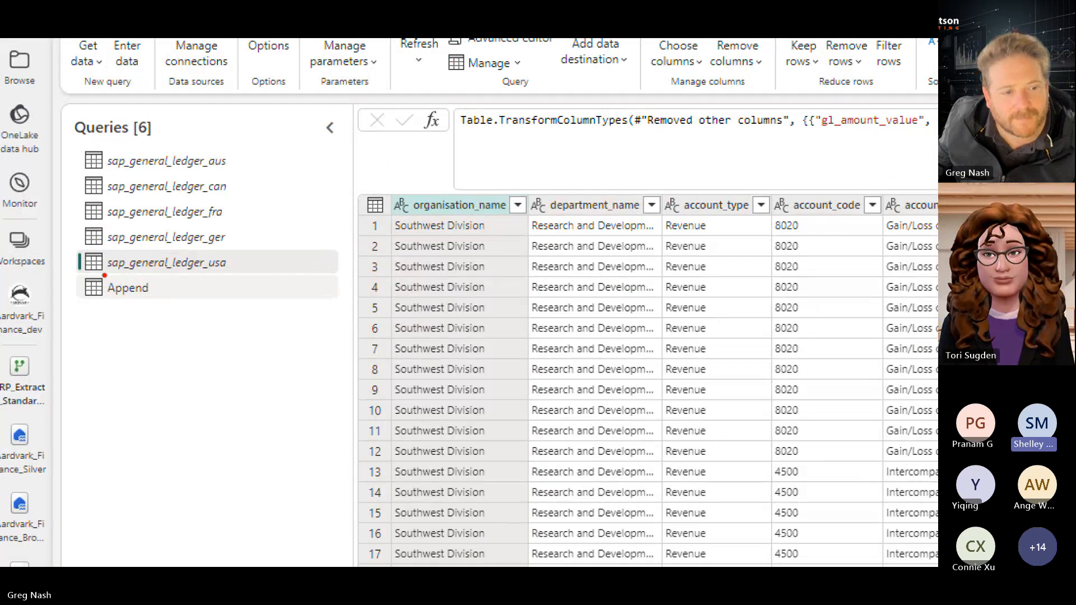
{"action": "mouse_move", "coordinate": [64, 262]}
{"action": "left_mouse_down"}
{"action": "mouse_move", "coordinate": [92, 302]}
{"action": "mouse_move", "coordinate": [187, 324]}
{"action": "mouse_move", "coordinate": [186, 312]}
{"action": "left_mouse_up"}
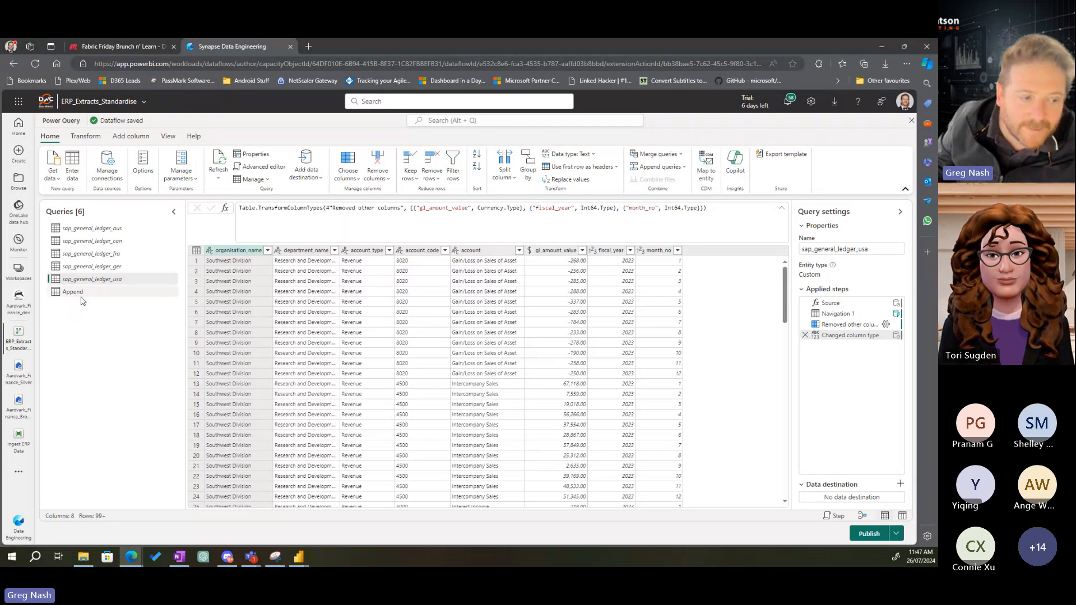
Rename the Append query to sap_general_ledger_all
{"action": "left_click_drag", "start_coordinate": [835, 250], "coordinate": [737, 238]}
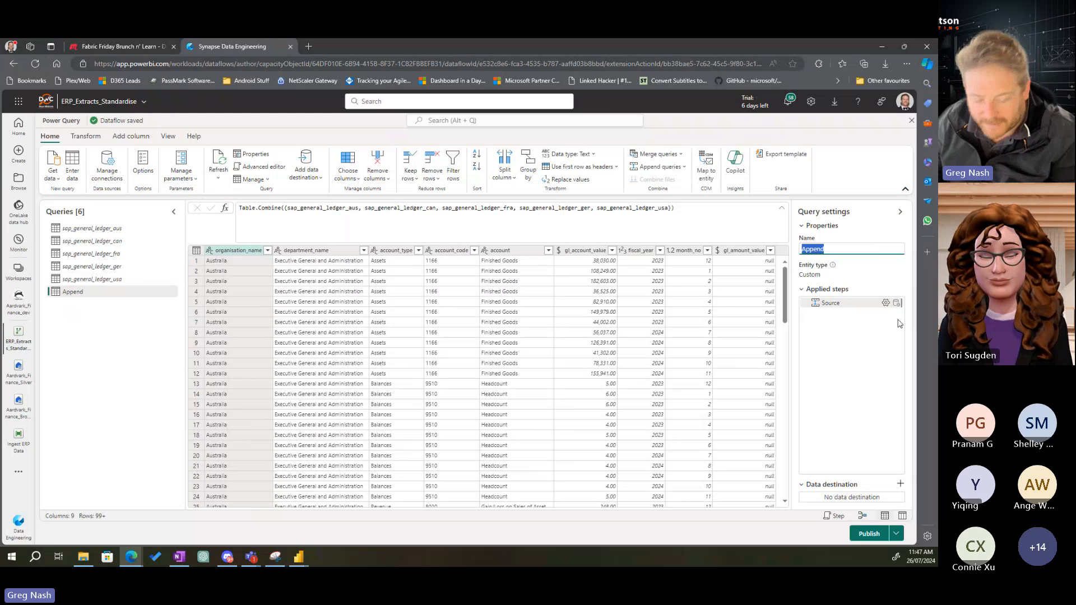
{"action": "type", "text": "sap"}
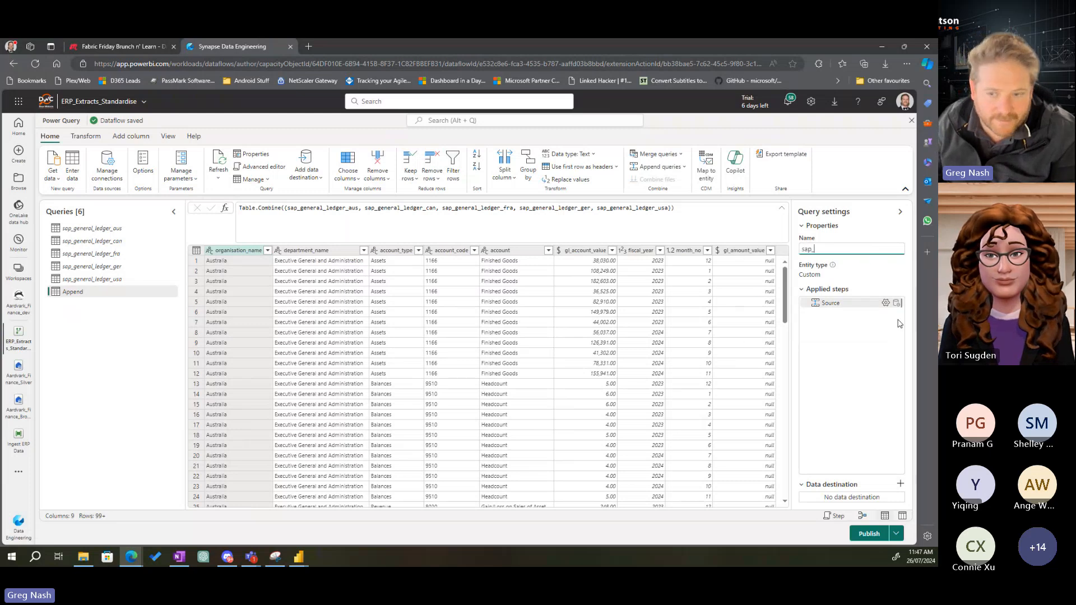
{"action": "type", "text": "_genre"}
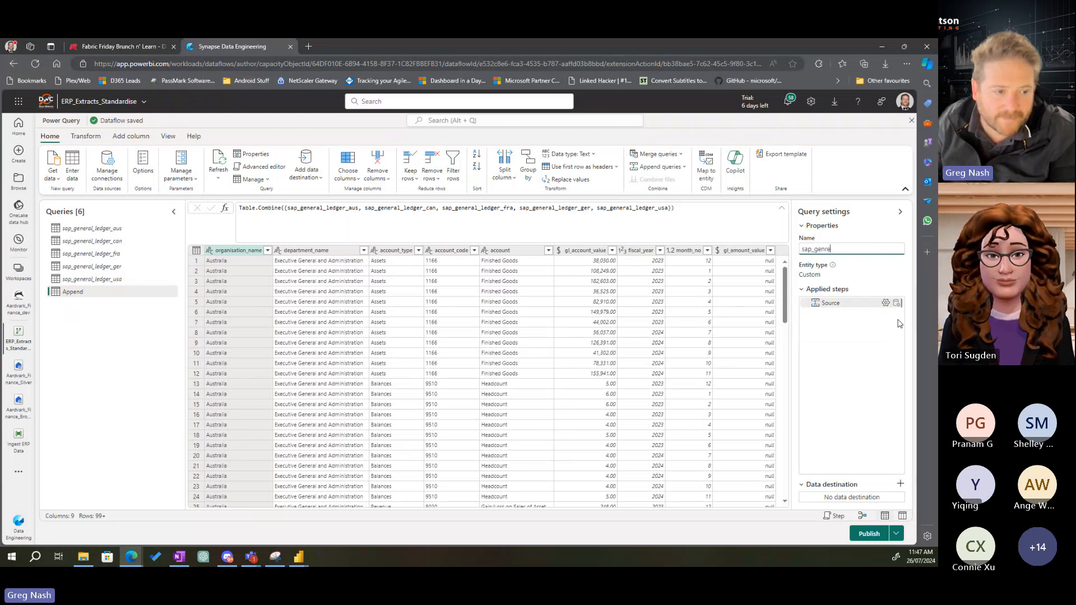
{"action": "key", "text": "BackSpace"}
{"action": "key", "text": "BackSpace"}
{"action": "type", "text": "era"}
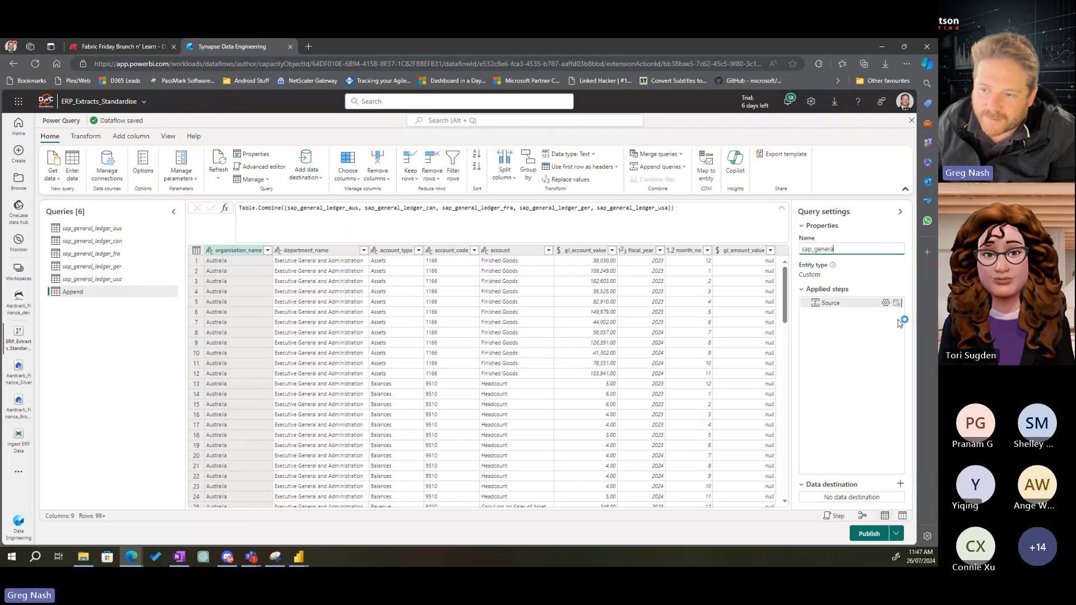
{"action": "type", "text": "l_ledger_all"}
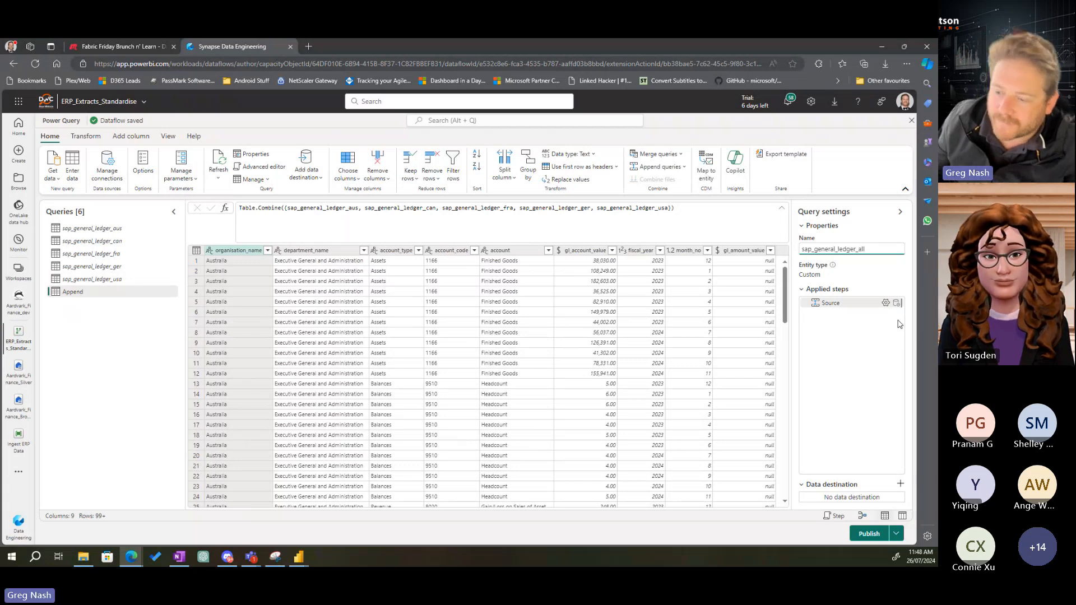
{"action": "left_click", "coordinate": [897, 321]}
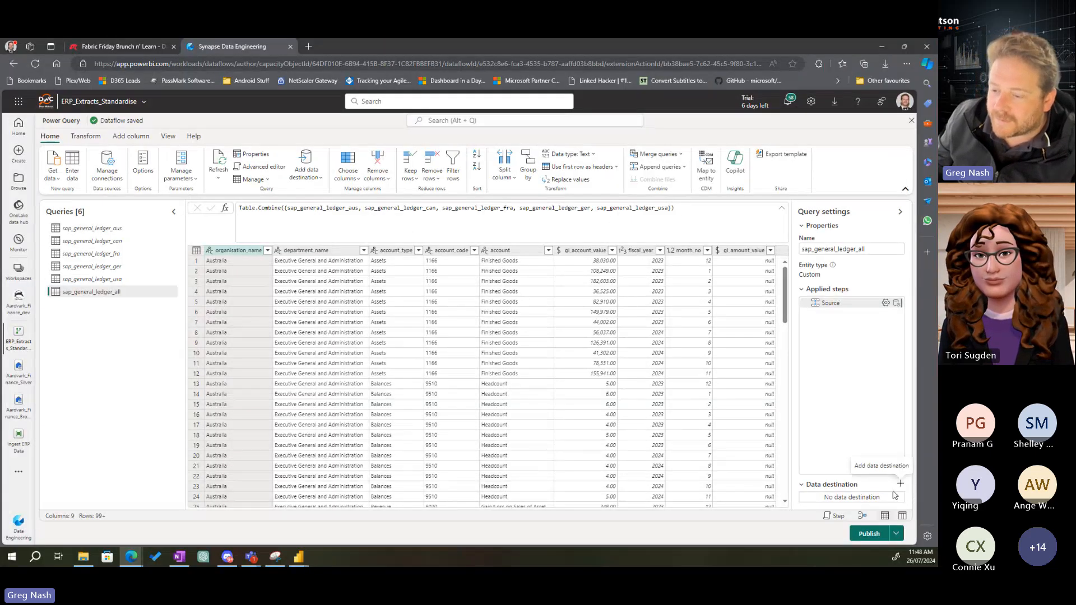
Start adding a Lakehouse data destination to the combined ledger query, using the existing Lakehouse (none) connection
{"action": "left_click", "coordinate": [900, 485]}
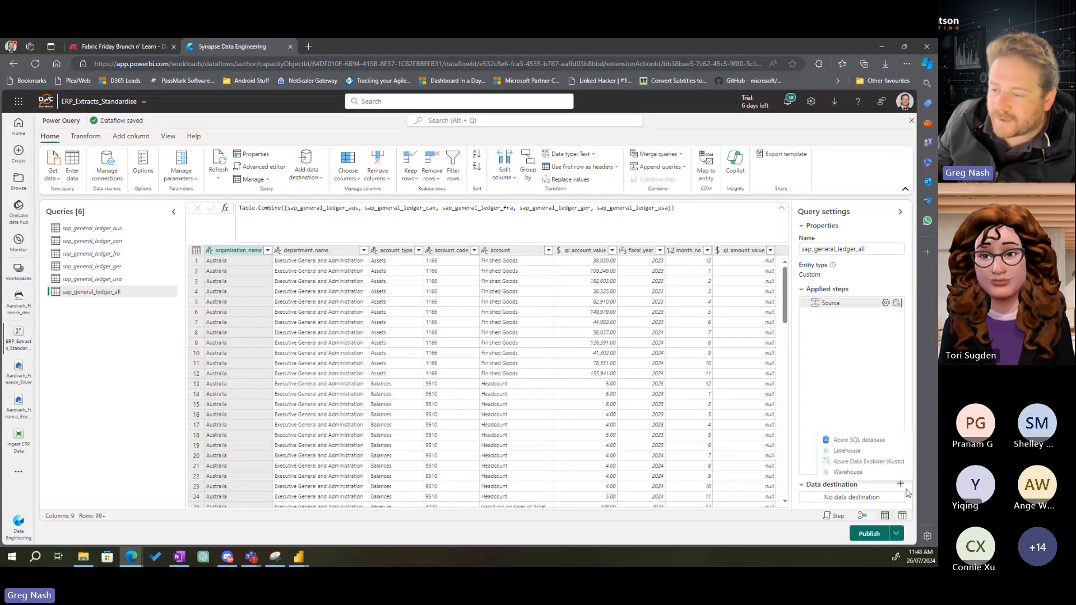
{"action": "left_click", "coordinate": [854, 451]}
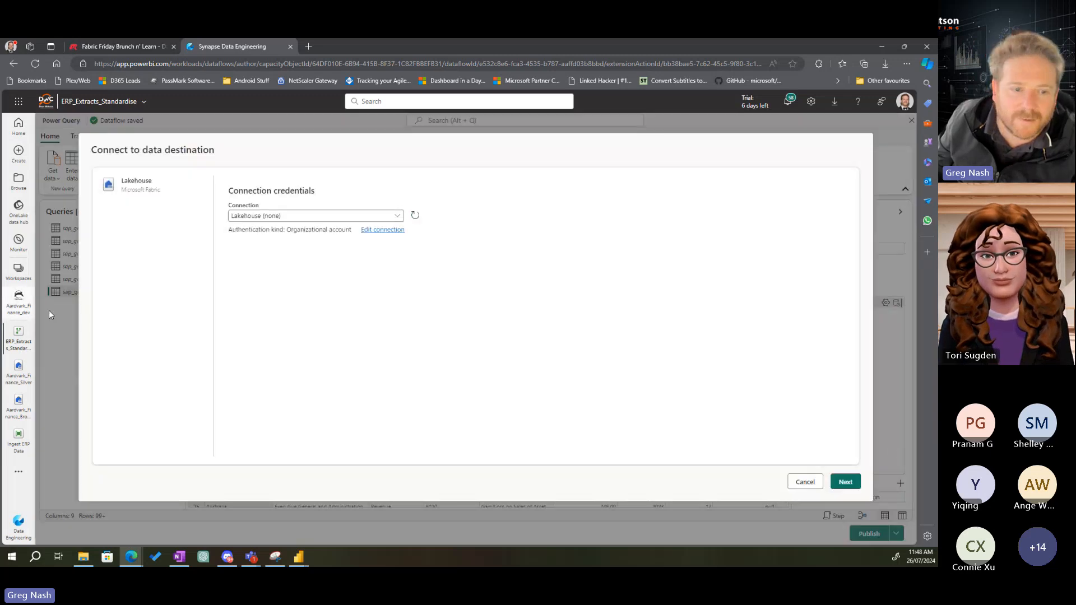
{"action": "left_click", "coordinate": [294, 221]}
{"action": "left_click", "coordinate": [323, 203]}
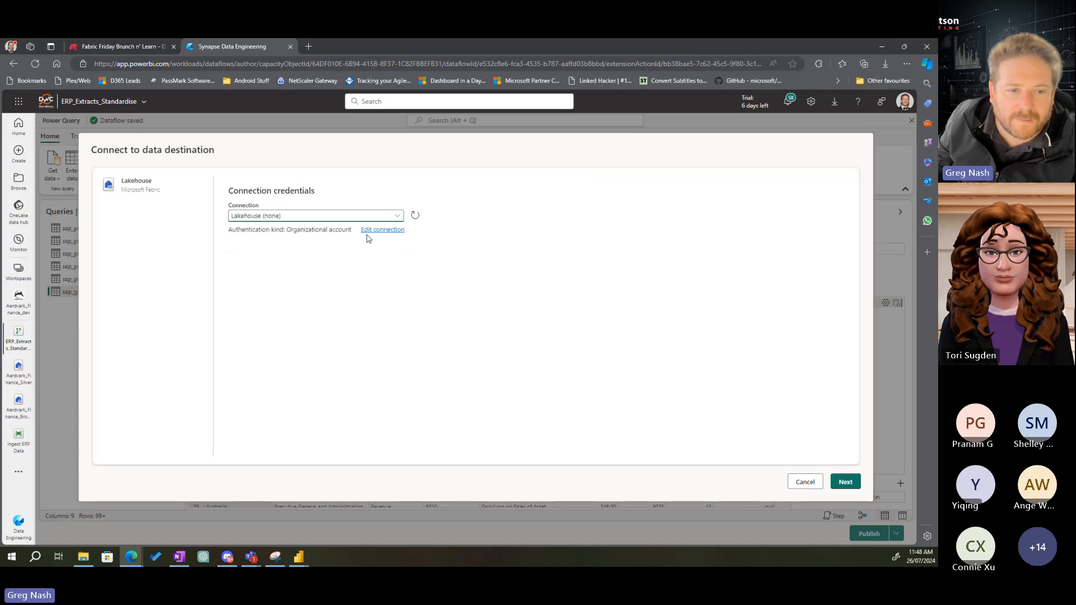
{"action": "left_click", "coordinate": [351, 220]}
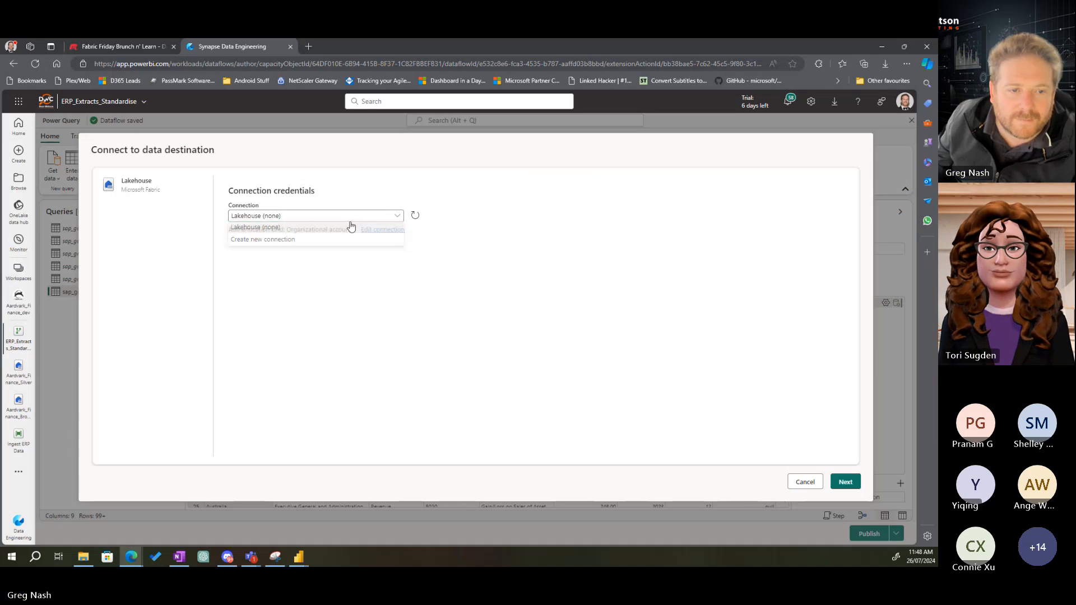
{"action": "left_click", "coordinate": [279, 248]}
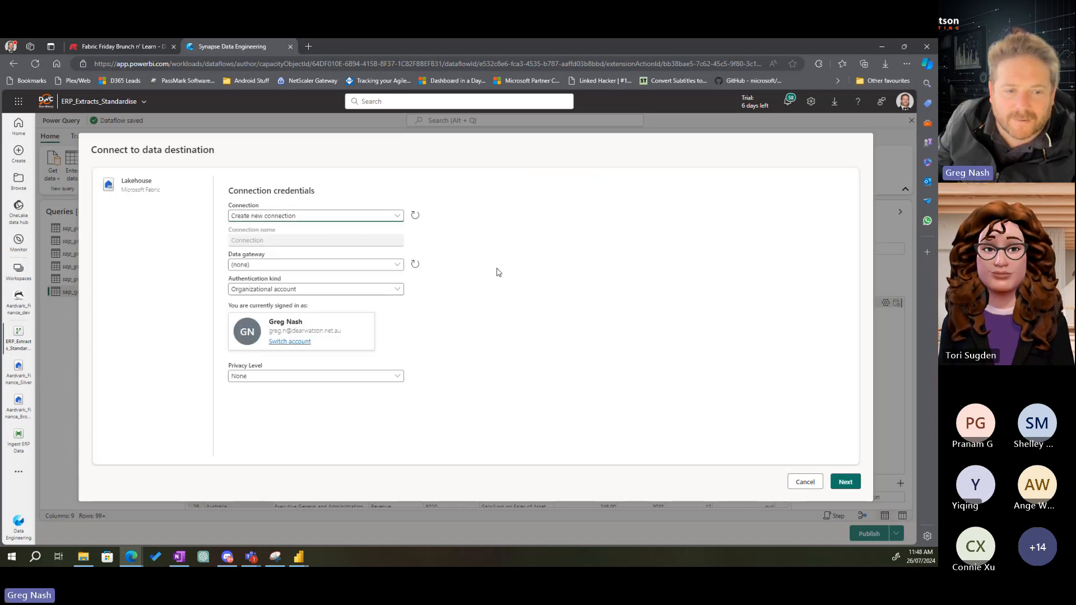
{"action": "left_click", "coordinate": [357, 218]}
{"action": "left_click", "coordinate": [280, 235]}
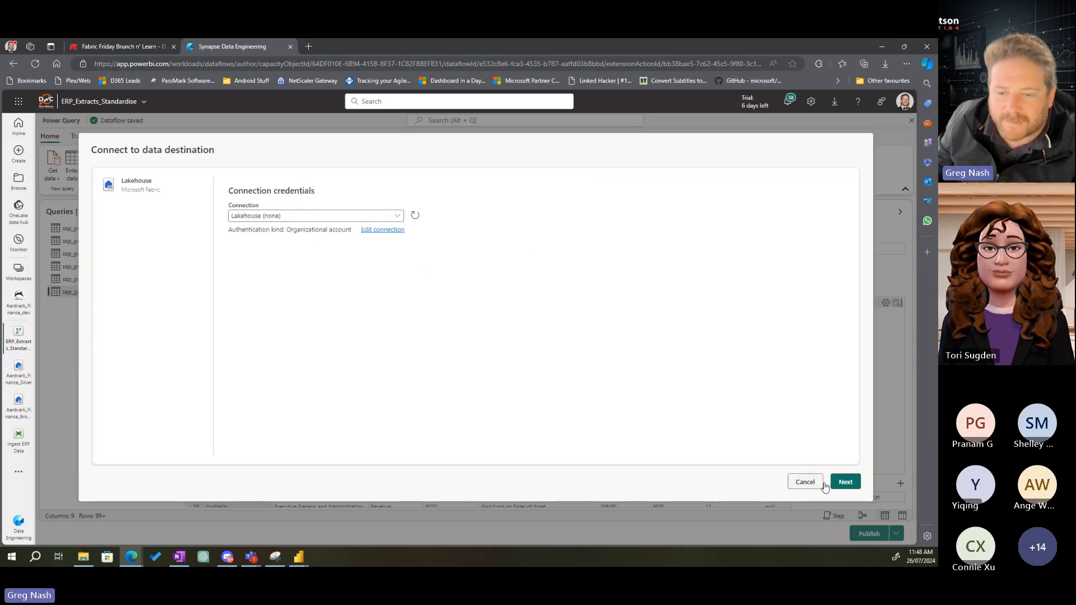
{"action": "left_click", "coordinate": [843, 482]}
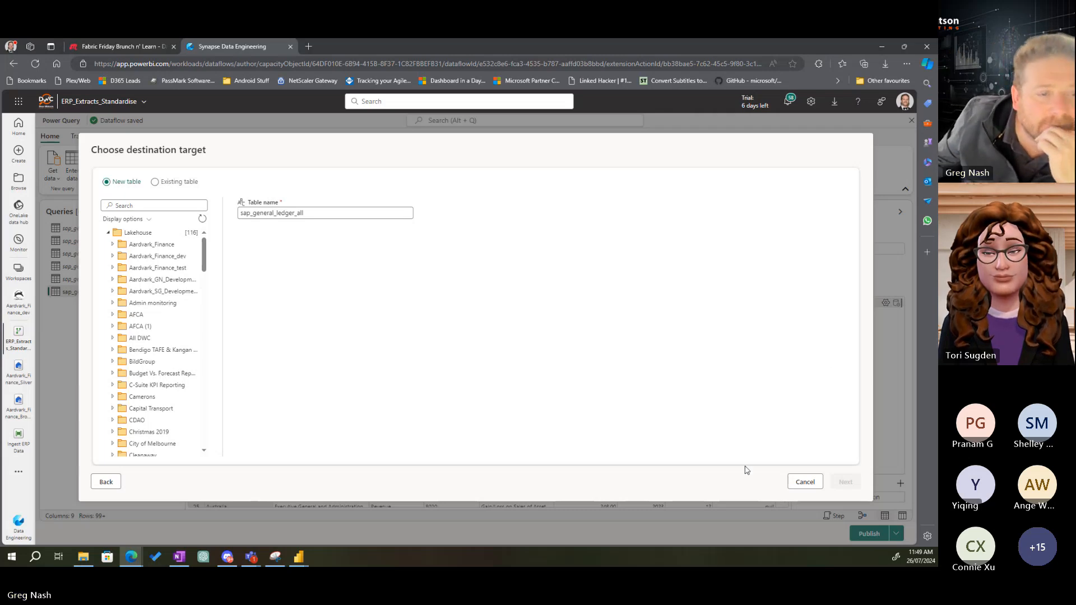
Target a new table named sap_general_ledger_all in the Aardvark_Finance_Silver lakehouse of the Aardvark_Finance_dev workspace
{"action": "left_click", "coordinate": [118, 259]}
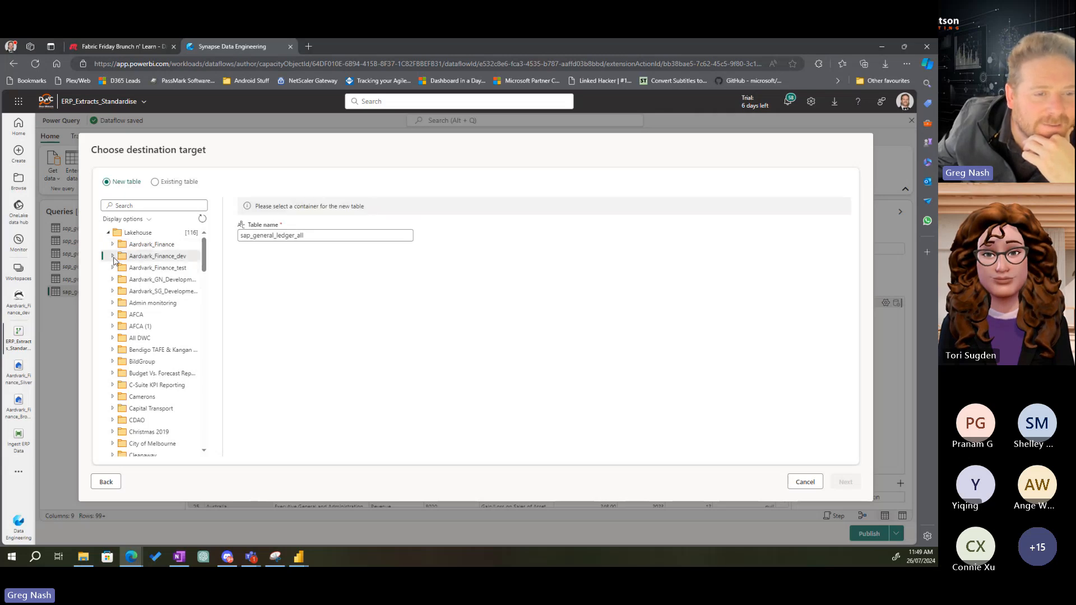
{"action": "left_click", "coordinate": [113, 257]}
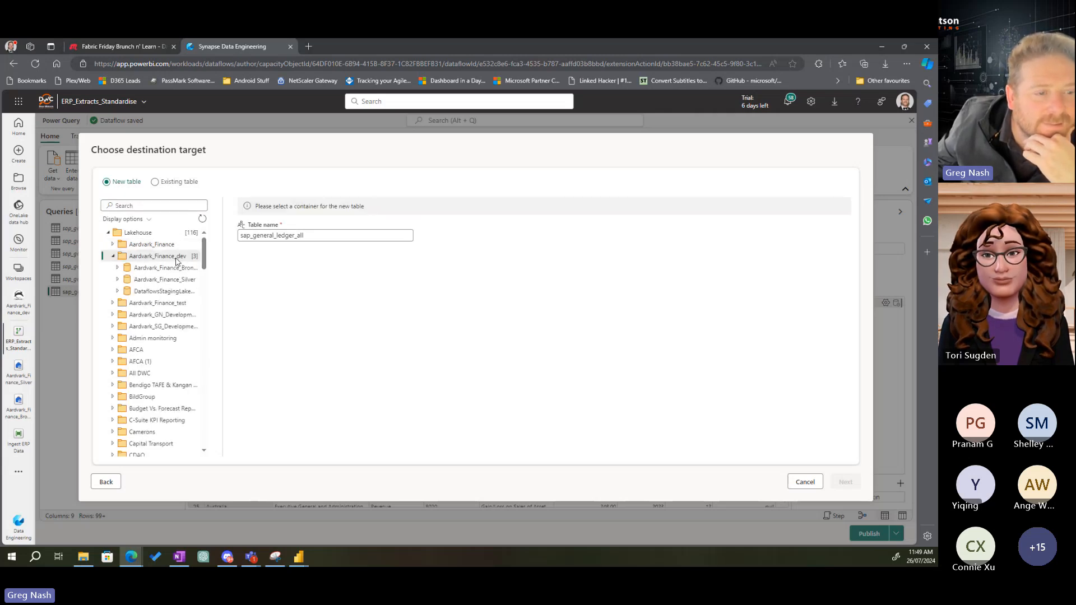
{"action": "left_click", "coordinate": [140, 280]}
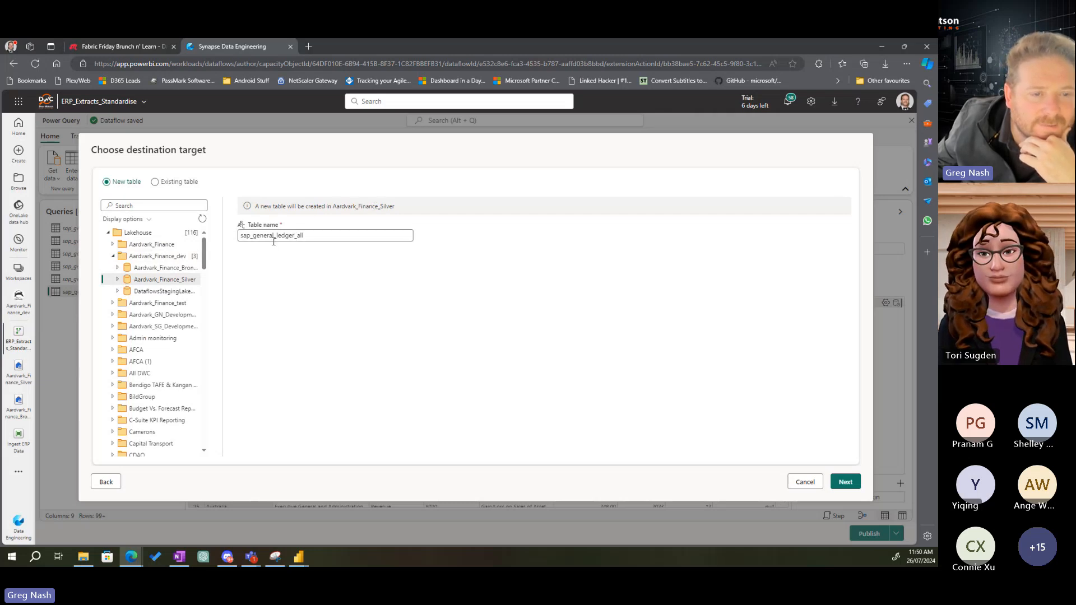
{"action": "left_click", "coordinate": [845, 483]}
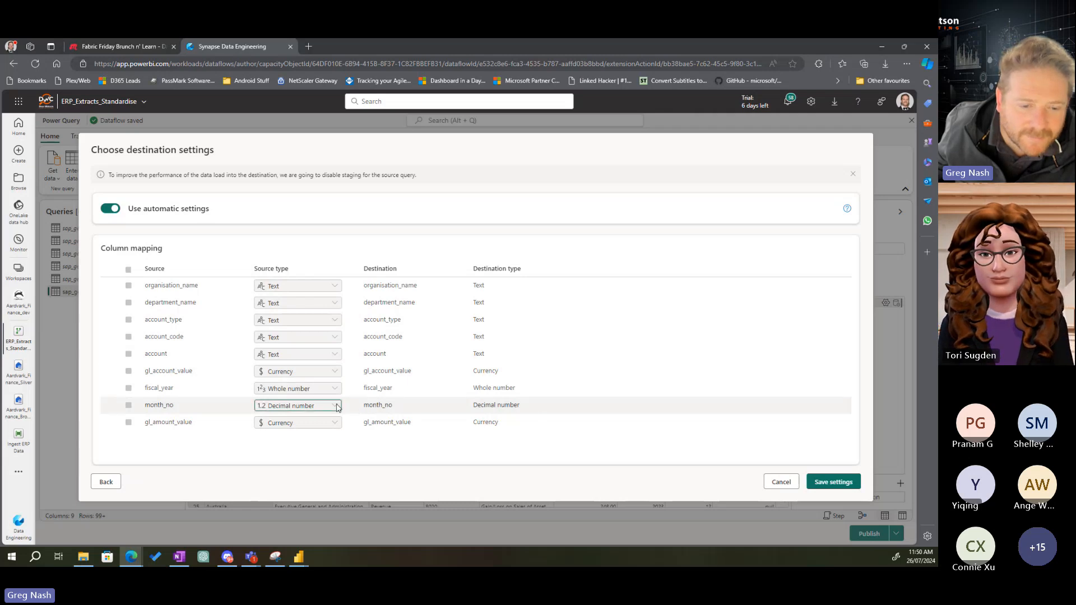
Turn off automatic destination settings, set the month_no source type to Whole number, and cancel the destination setup
{"action": "left_click", "coordinate": [110, 208]}
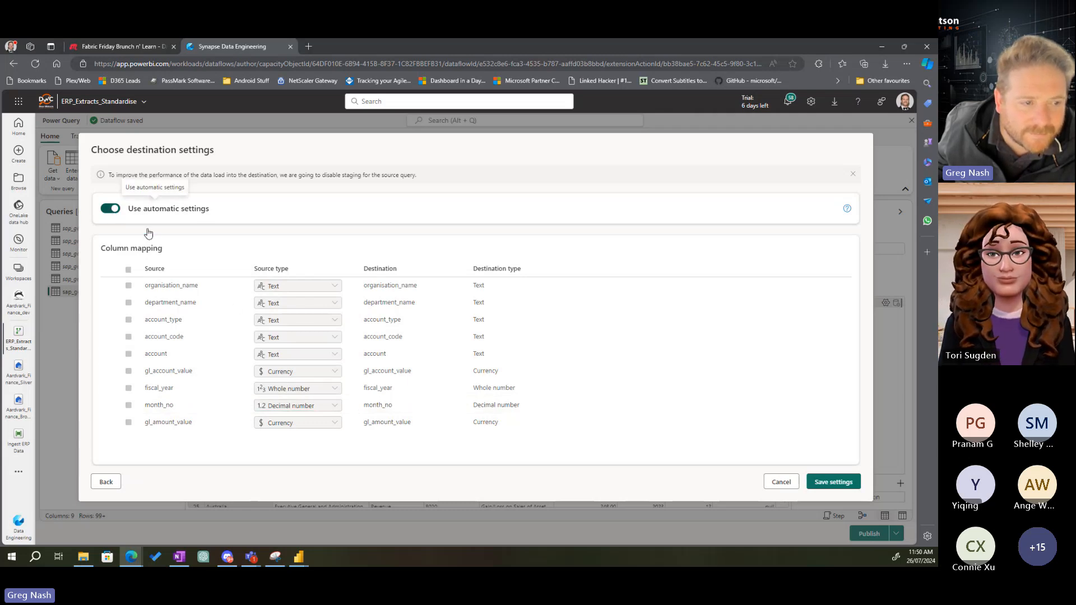
{"action": "scroll", "coordinate": [416, 383], "scroll_direction": "down", "scroll_amount": 2}
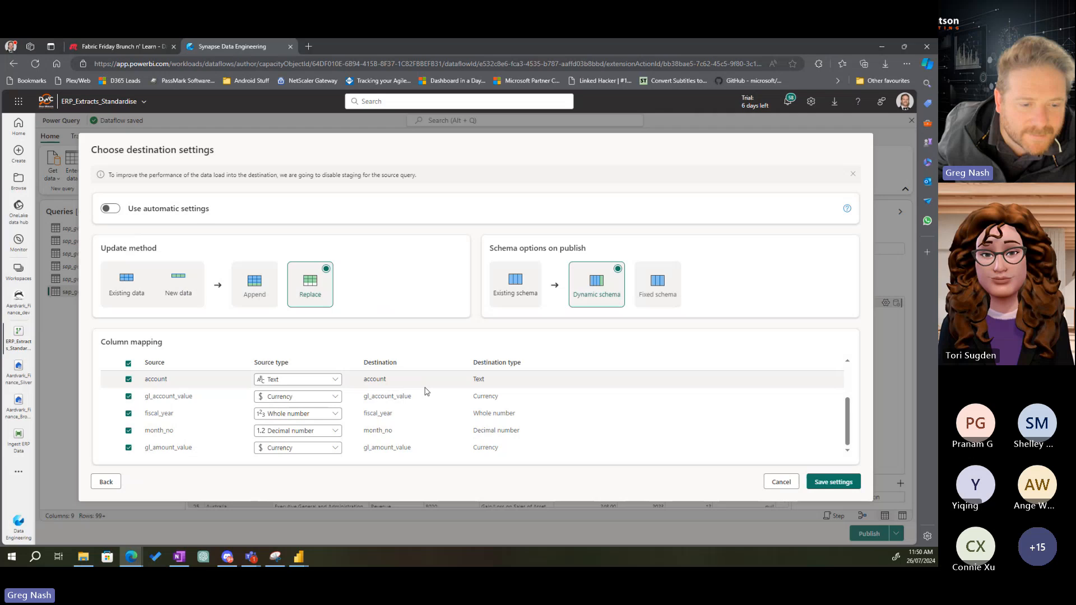
{"action": "left_click", "coordinate": [323, 431]}
{"action": "left_click", "coordinate": [286, 419]}
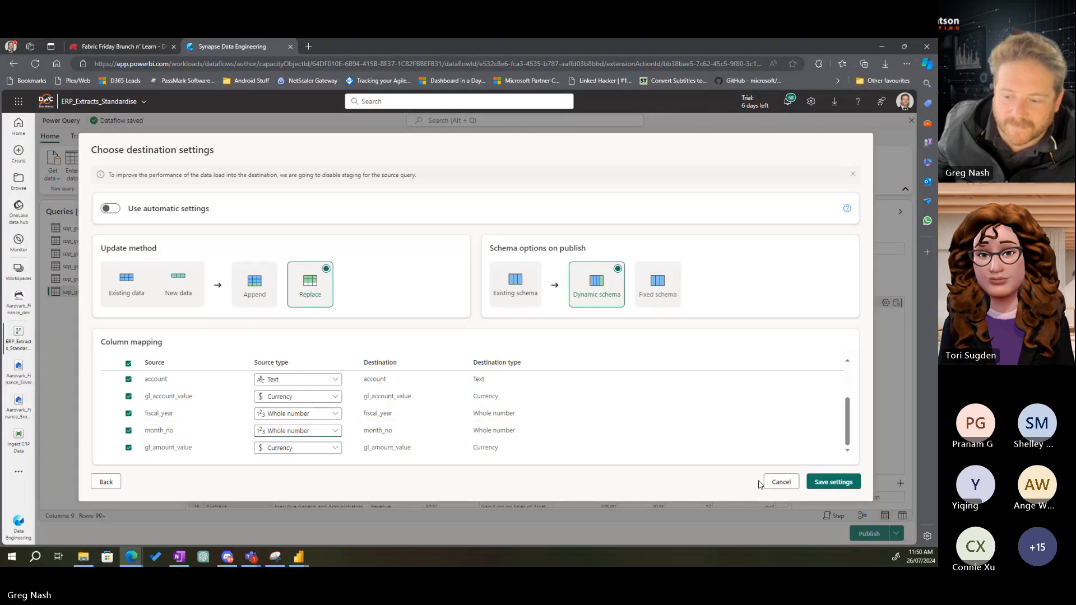
{"action": "left_click", "coordinate": [774, 482]}
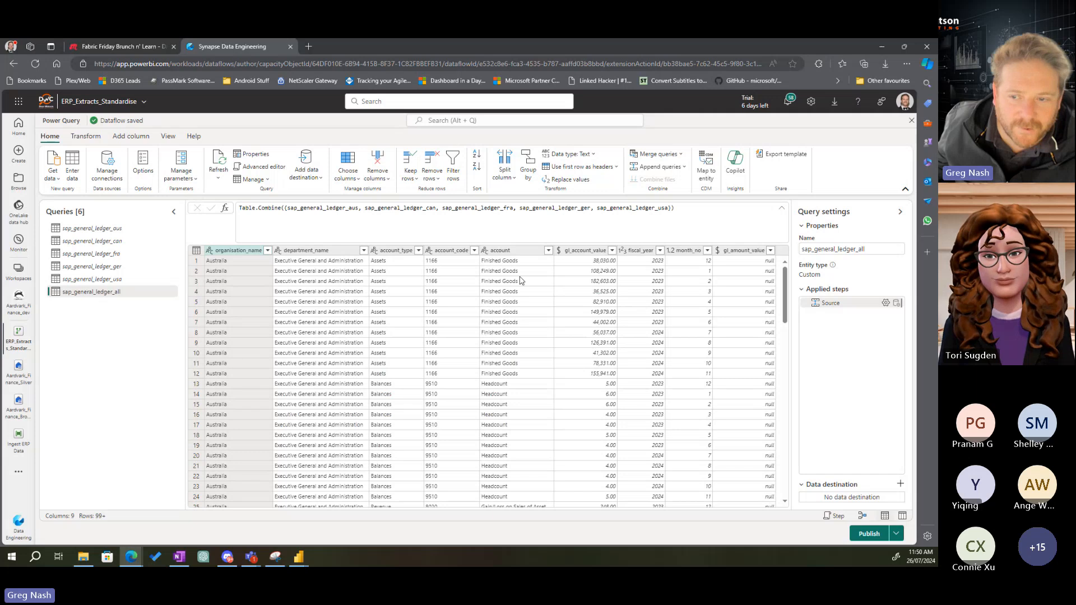
Examine gl_amount_value in the combined query and compare the amount column names across the country ledger queries
{"action": "left_click", "coordinate": [749, 253]}
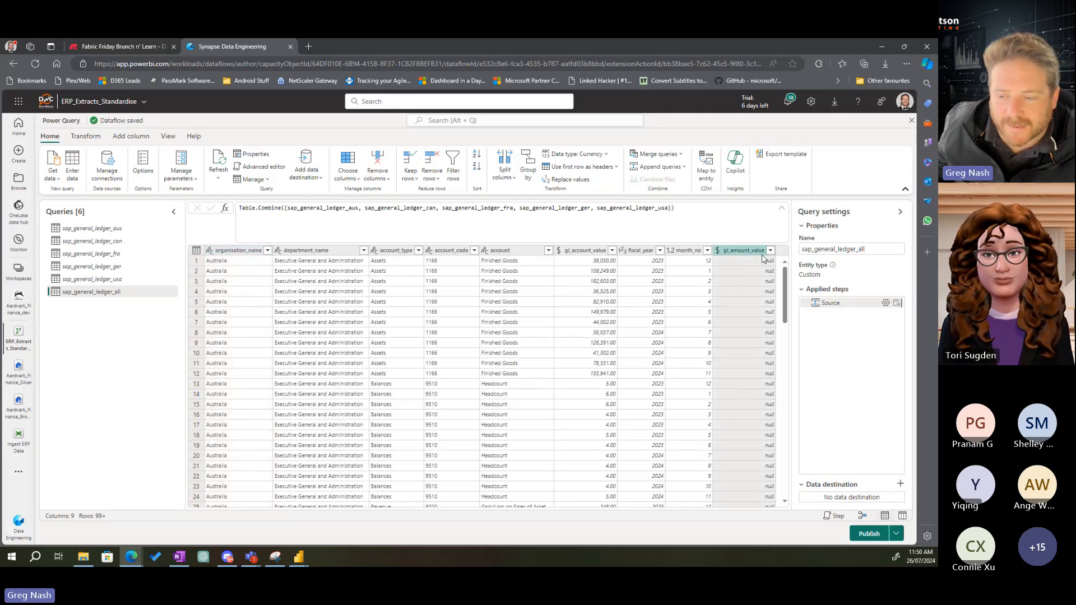
{"action": "scroll", "coordinate": [738, 297], "scroll_direction": "down", "scroll_amount": 15}
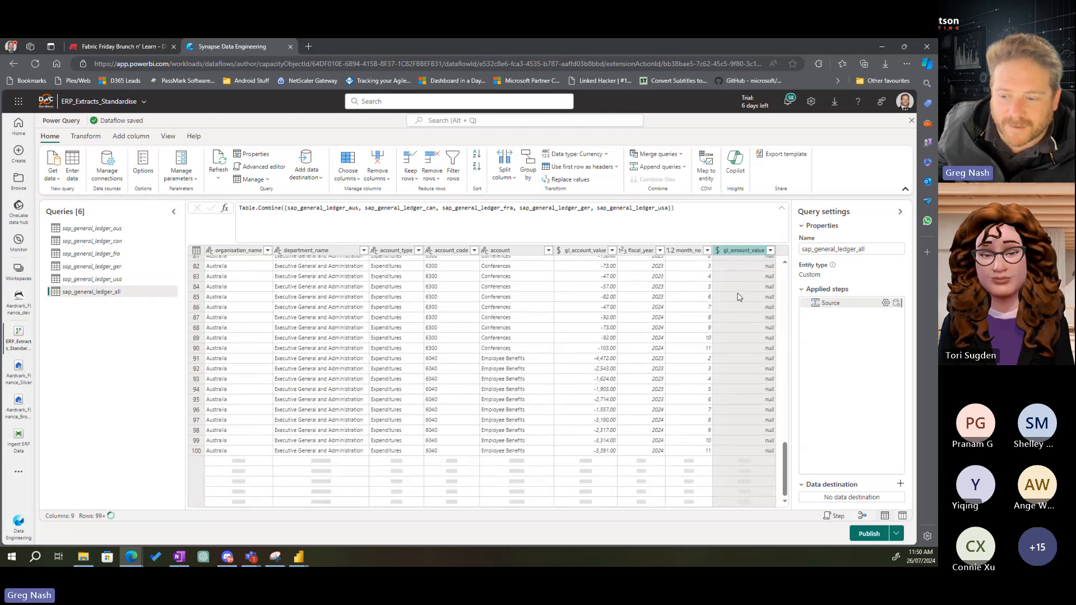
{"action": "scroll", "coordinate": [736, 343], "scroll_direction": "up", "scroll_amount": 10}
{"action": "scroll", "coordinate": [735, 343], "scroll_direction": "down", "scroll_amount": 15}
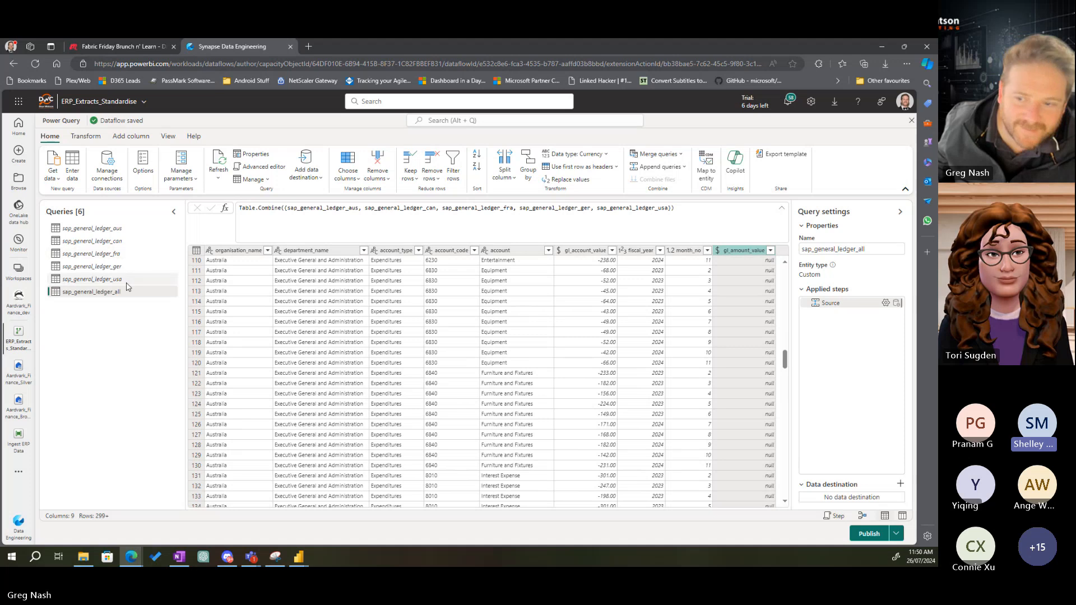
{"action": "left_click", "coordinate": [95, 278]}
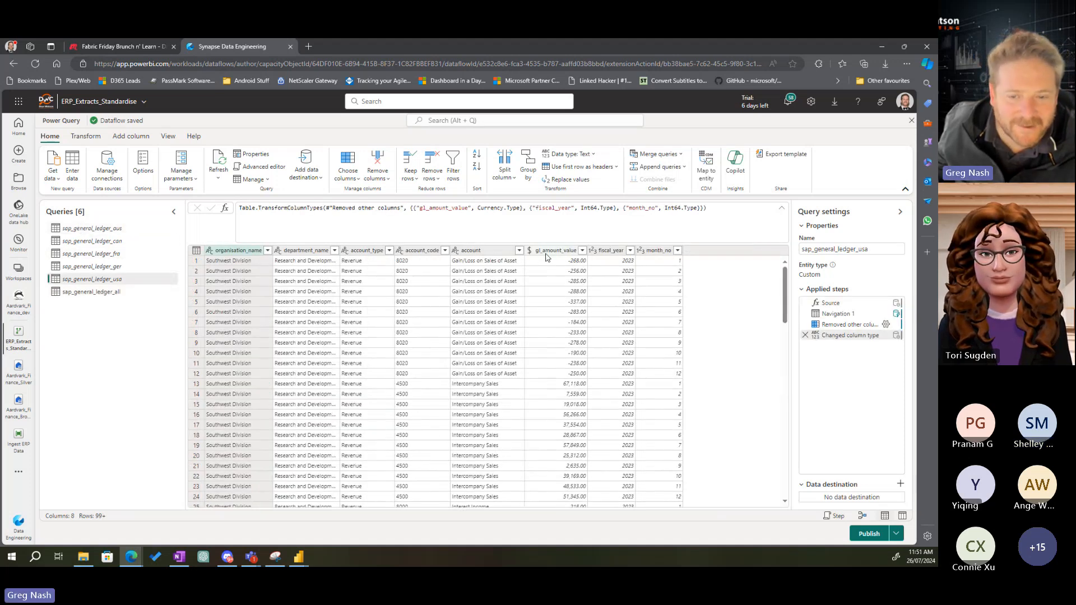
{"action": "left_click", "coordinate": [90, 253]}
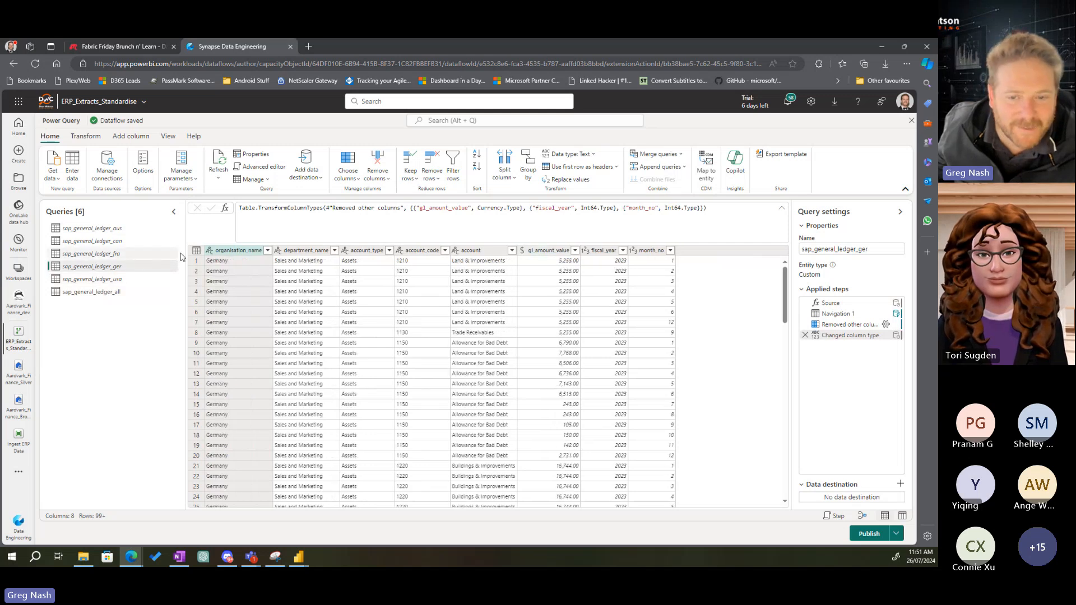
{"action": "left_click", "coordinate": [101, 242]}
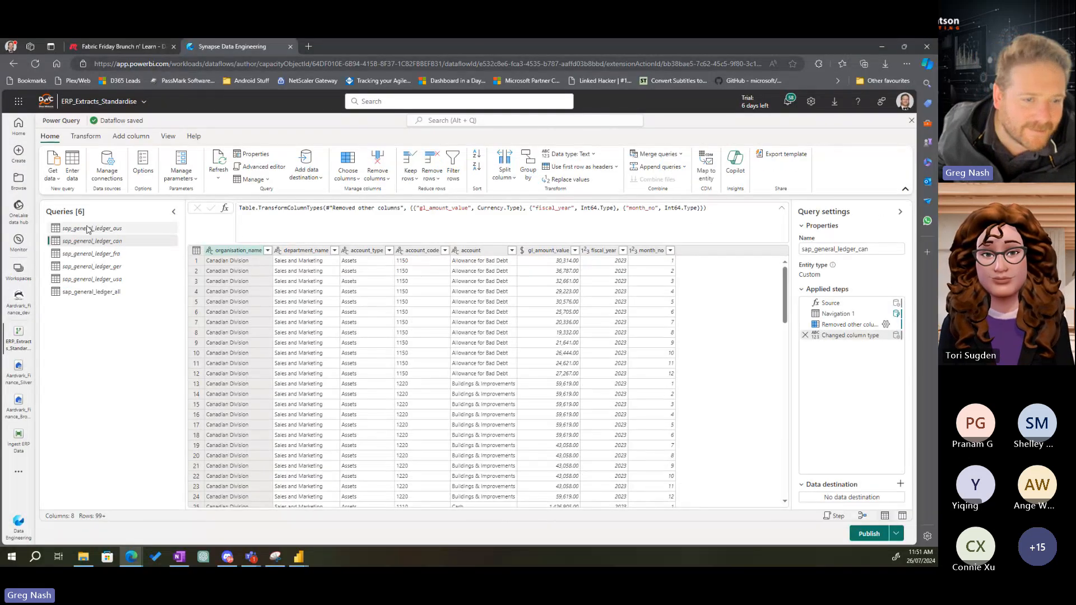
{"action": "left_click", "coordinate": [88, 229]}
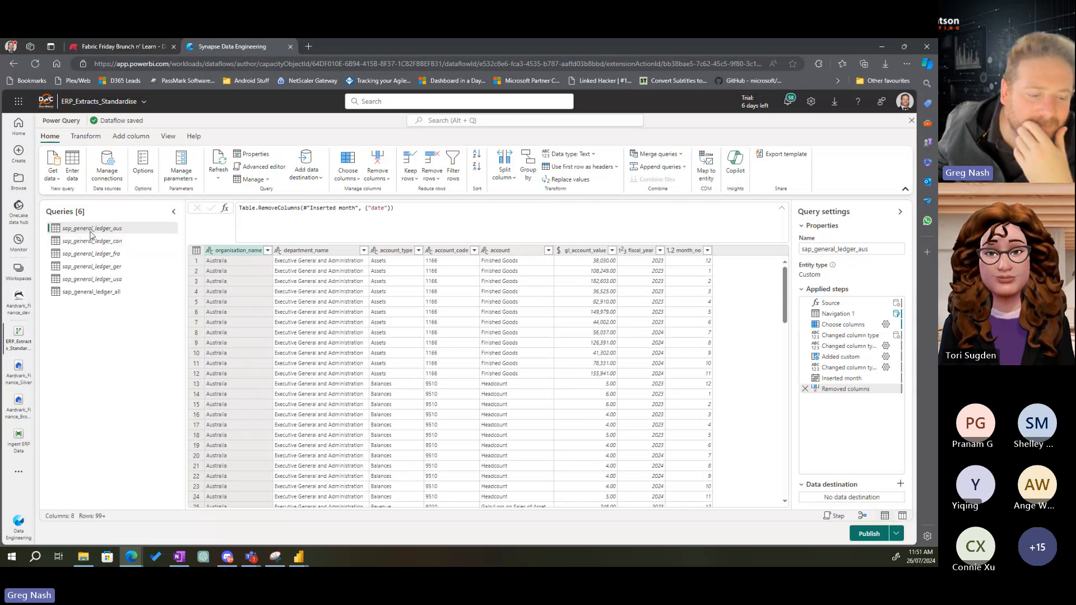
Publish the ERP_Extracts_Standardise dataflow and open the Ingest ERP Data pipeline
{"action": "left_click", "coordinate": [19, 439]}
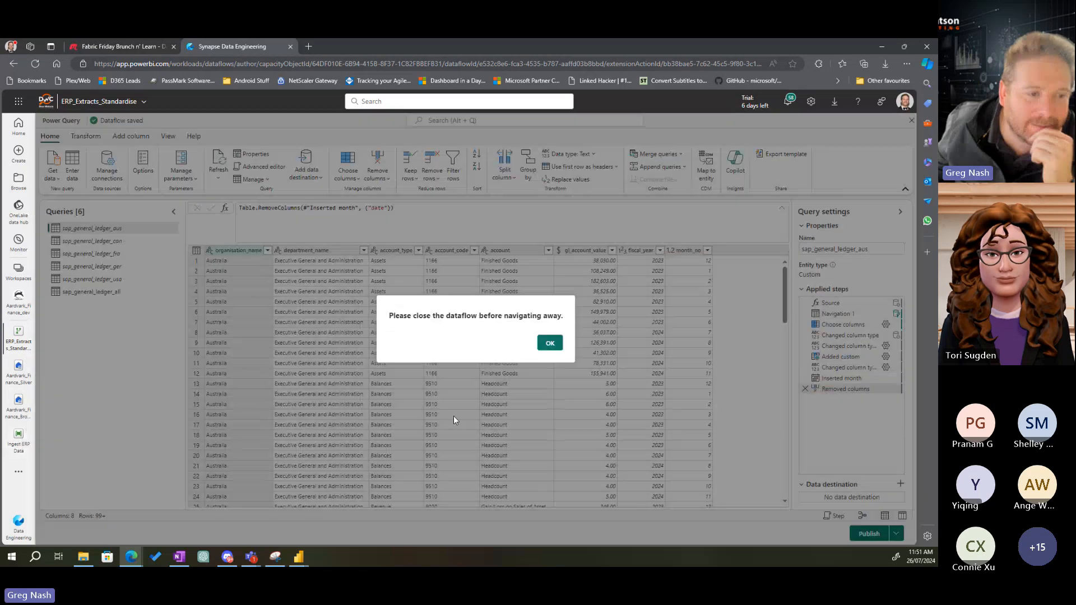
{"action": "left_click", "coordinate": [549, 344]}
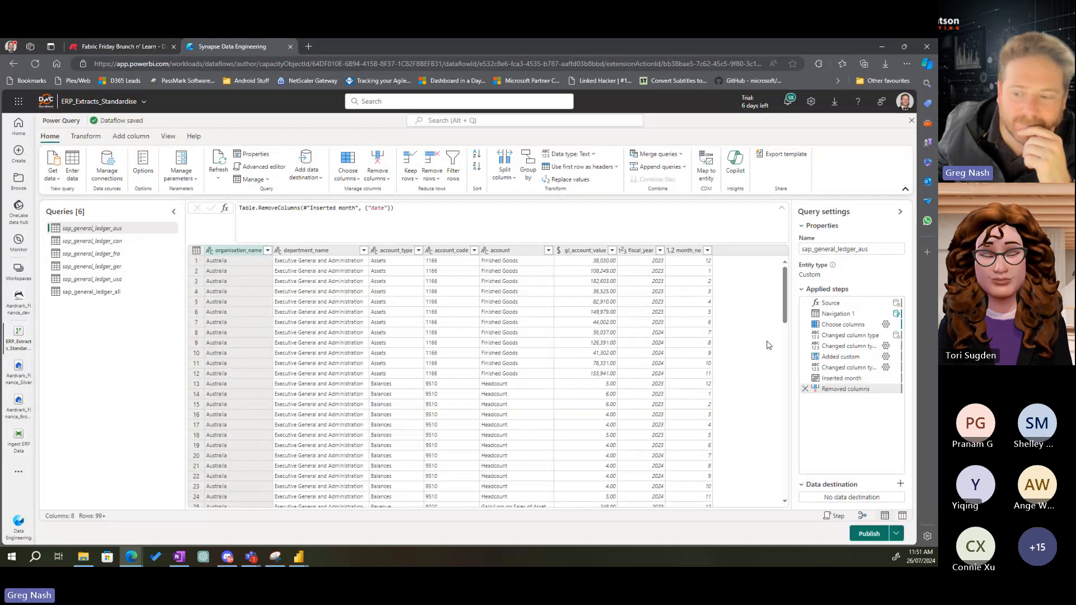
{"action": "left_click", "coordinate": [859, 535]}
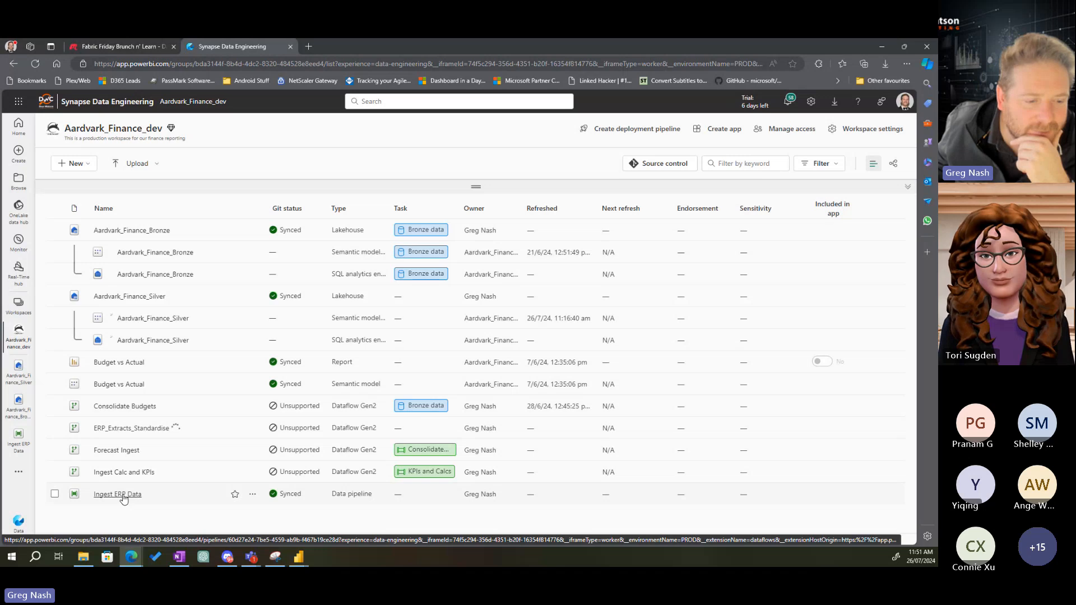
{"action": "left_click", "coordinate": [123, 496]}
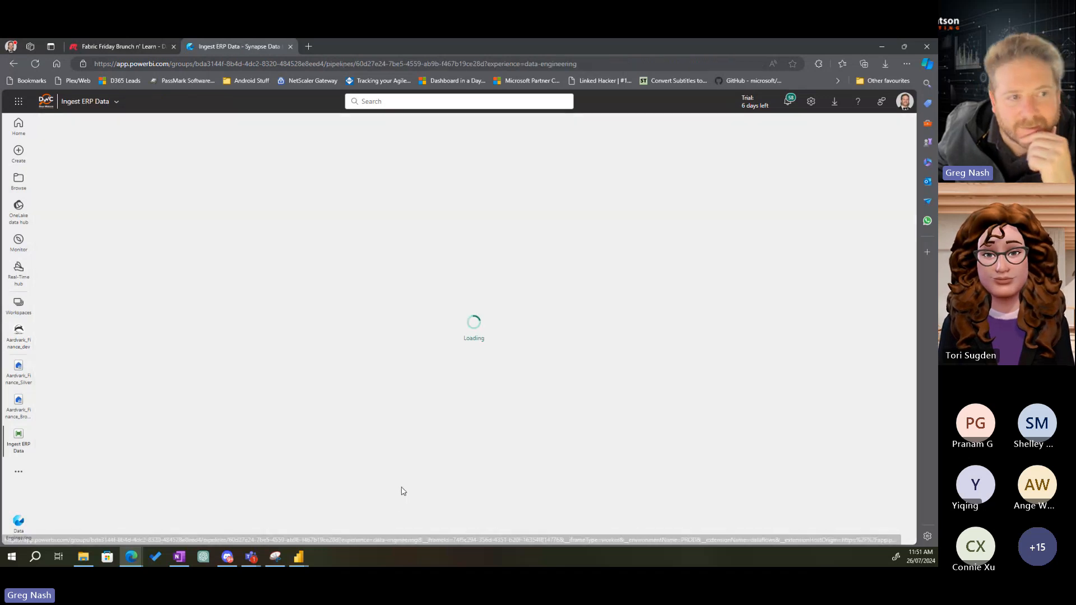
Set the destination column mapped from GL Amount Value to gl_amount_value in the copy_aus_erp_data activity
{"action": "left_click", "coordinate": [444, 231]}
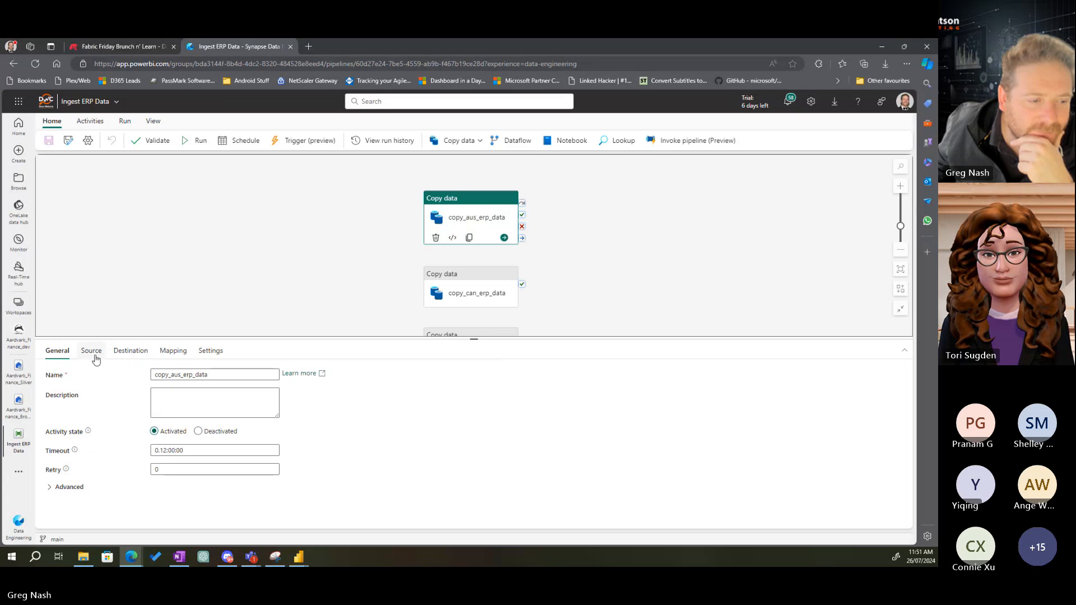
{"action": "left_click", "coordinate": [173, 350]}
{"action": "scroll", "coordinate": [442, 434], "scroll_direction": "down", "scroll_amount": 2}
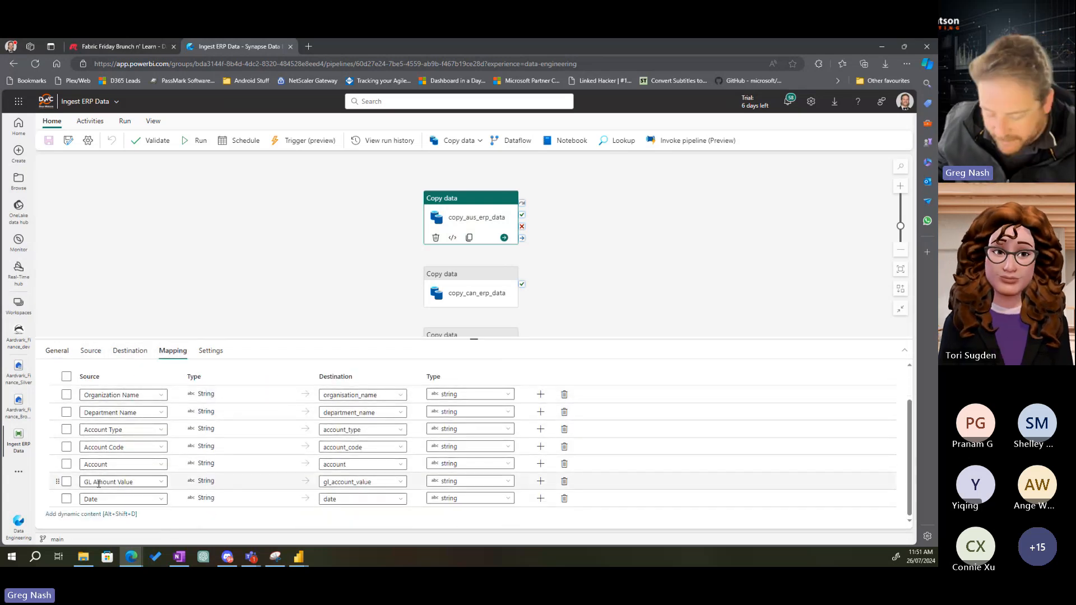
{"action": "key", "text": "ctrl+1"}
{"action": "left_click", "coordinate": [73, 484]}
{"action": "left_click_drag", "start_coordinate": [58, 452], "coordinate": [238, 503]}
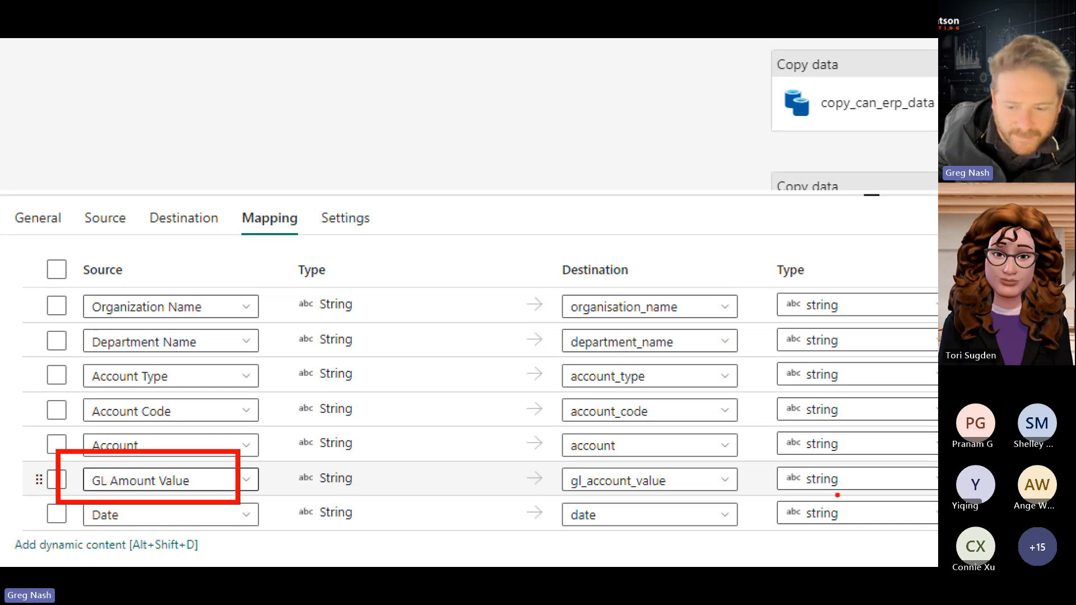
{"action": "left_click_drag", "start_coordinate": [554, 460], "coordinate": [700, 498]}
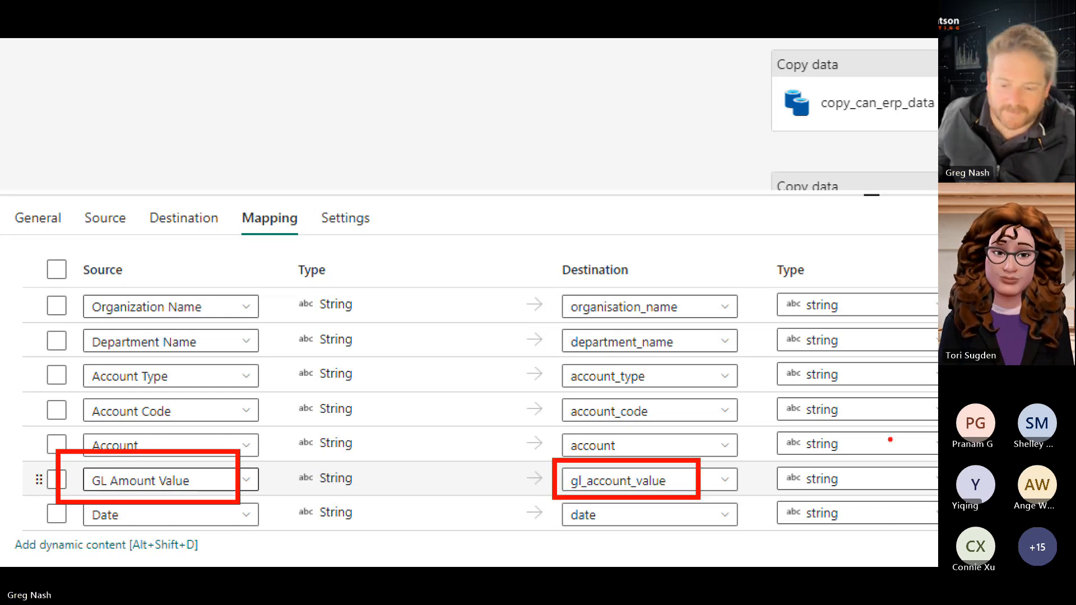
{"action": "key", "text": "Escape"}
{"action": "left_click", "coordinate": [344, 483]}
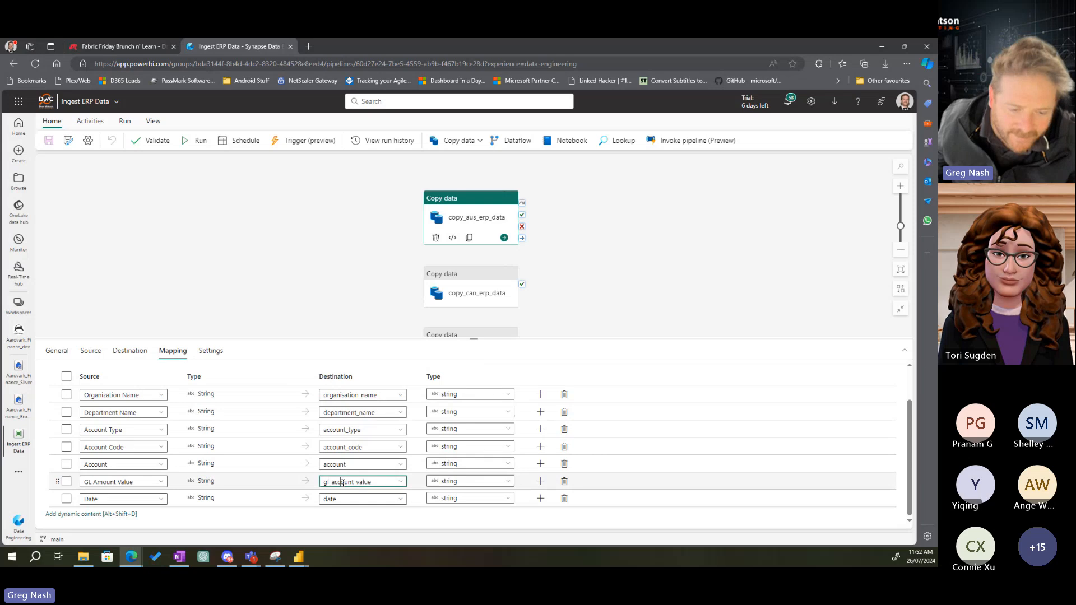
{"action": "key", "text": "BackSpace"}
{"action": "key", "text": "BackSpace"}
{"action": "type", "text": "m"}
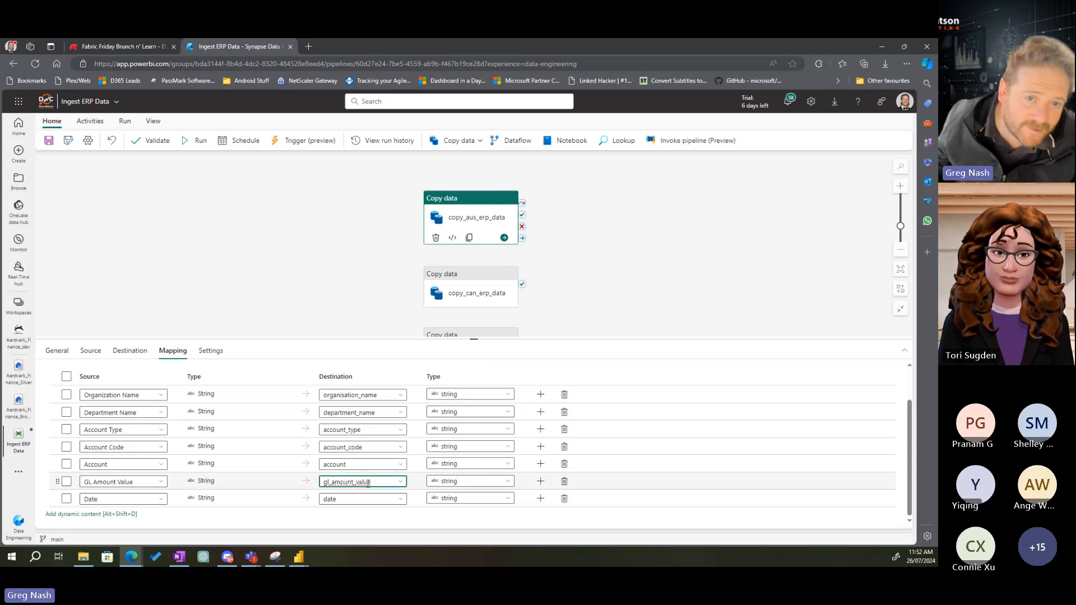
{"action": "left_click", "coordinate": [292, 290]}
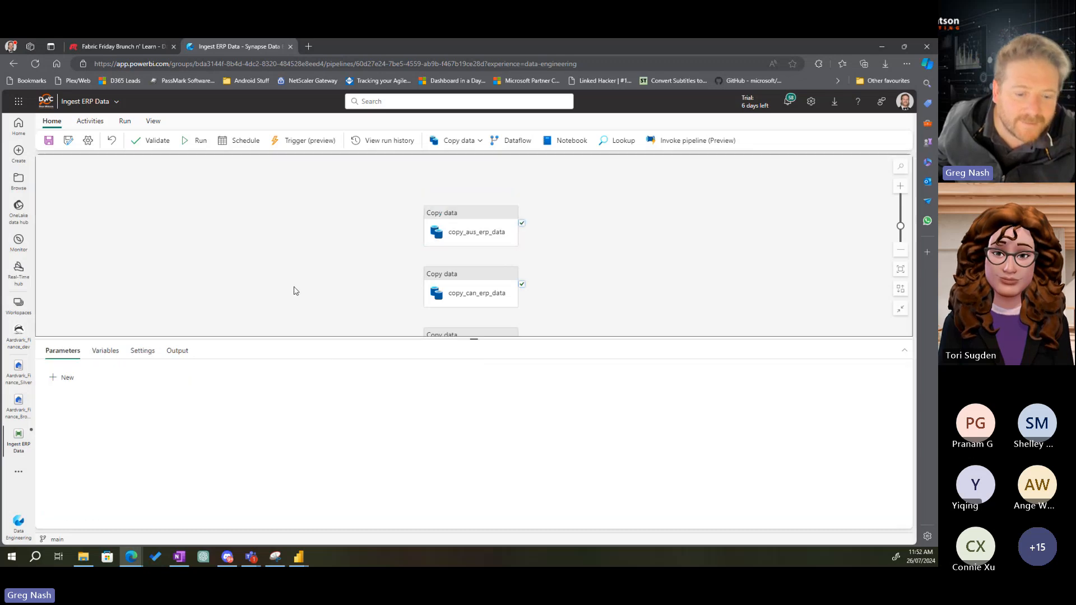
Save and run the Ingest ERP Data pipeline, and check the status of its copy activities
{"action": "left_click", "coordinate": [482, 223]}
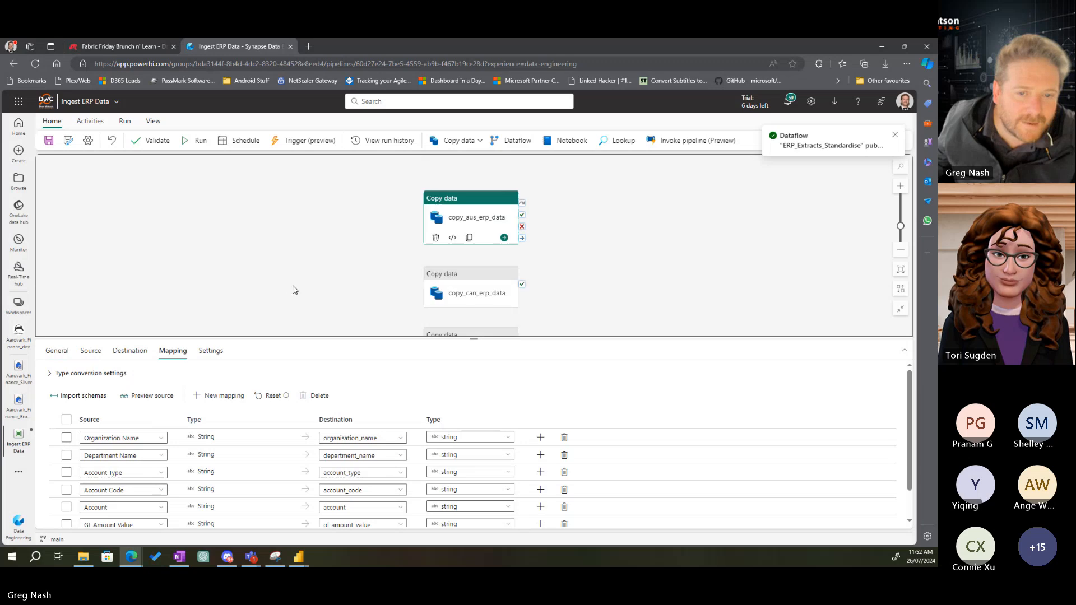
{"action": "right_click", "coordinate": [468, 219]}
{"action": "left_click", "coordinate": [459, 210]}
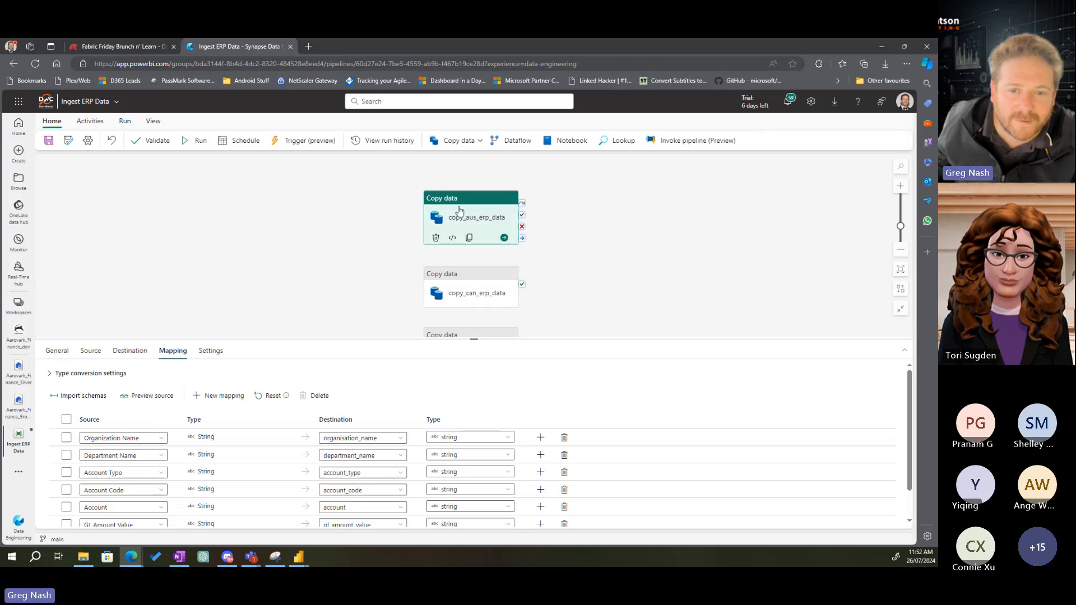
{"action": "left_click_drag", "start_coordinate": [473, 342], "coordinate": [473, 429]}
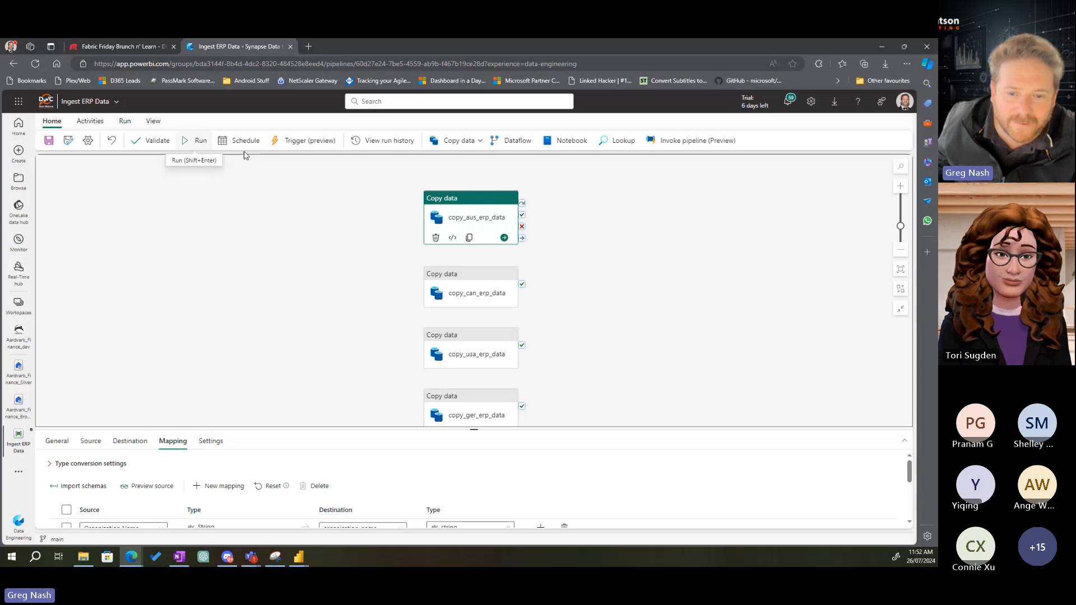
{"action": "left_click", "coordinate": [677, 271]}
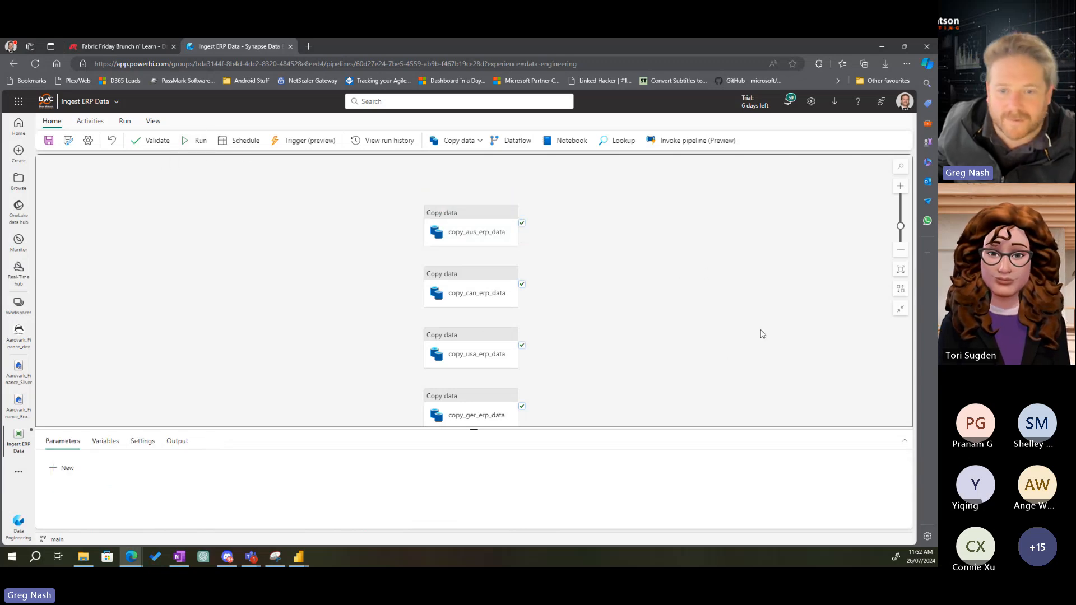
{"action": "key", "text": "shift+Return"}
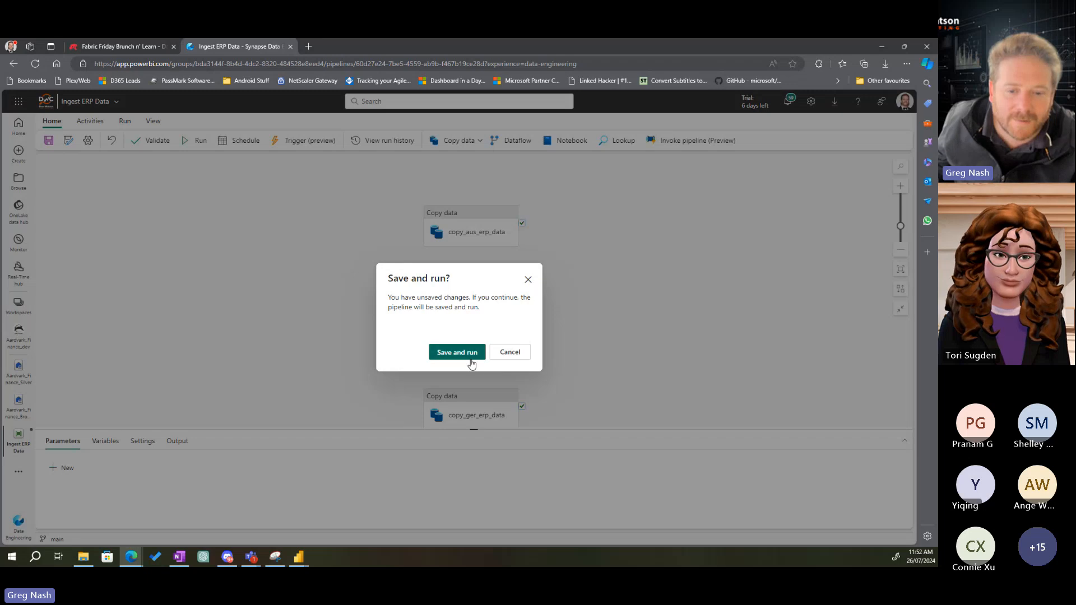
{"action": "left_click", "coordinate": [456, 352]}
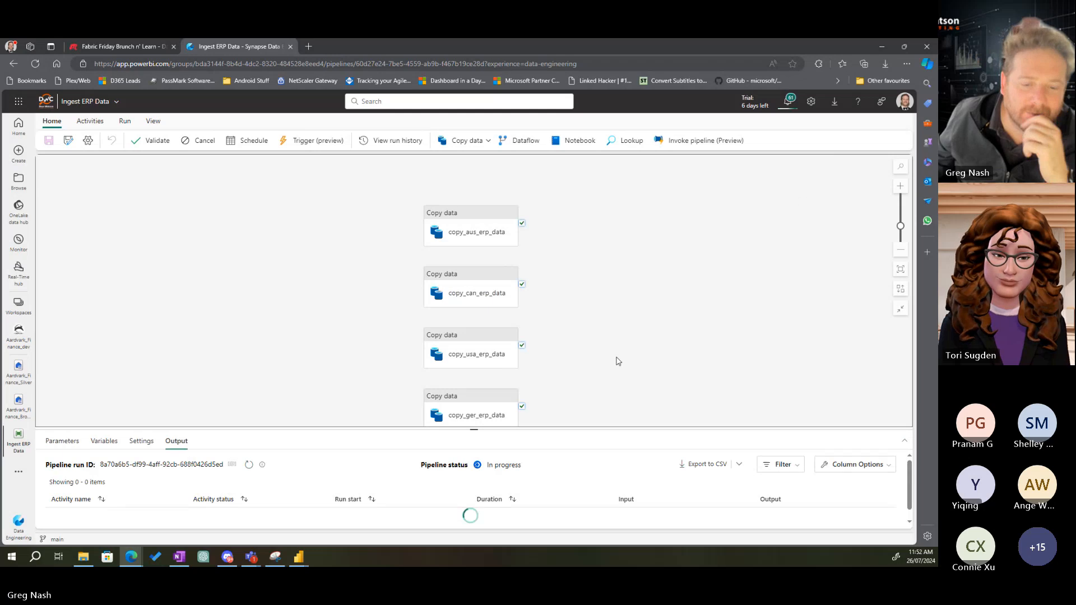
{"action": "left_click_drag", "start_coordinate": [569, 431], "coordinate": [557, 256]}
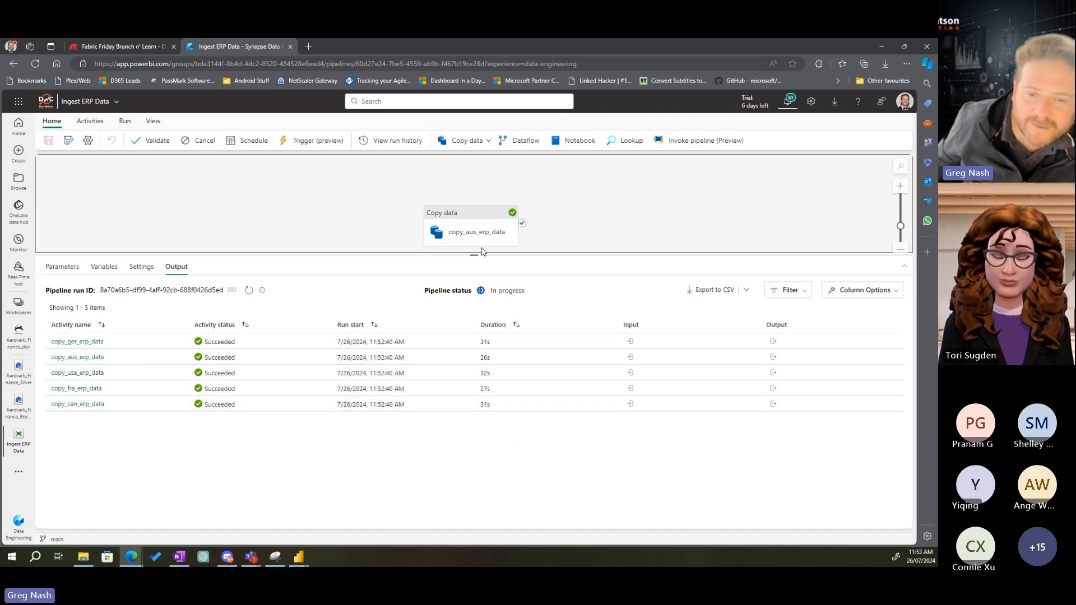
{"action": "left_click_drag", "start_coordinate": [474, 254], "coordinate": [472, 330]}
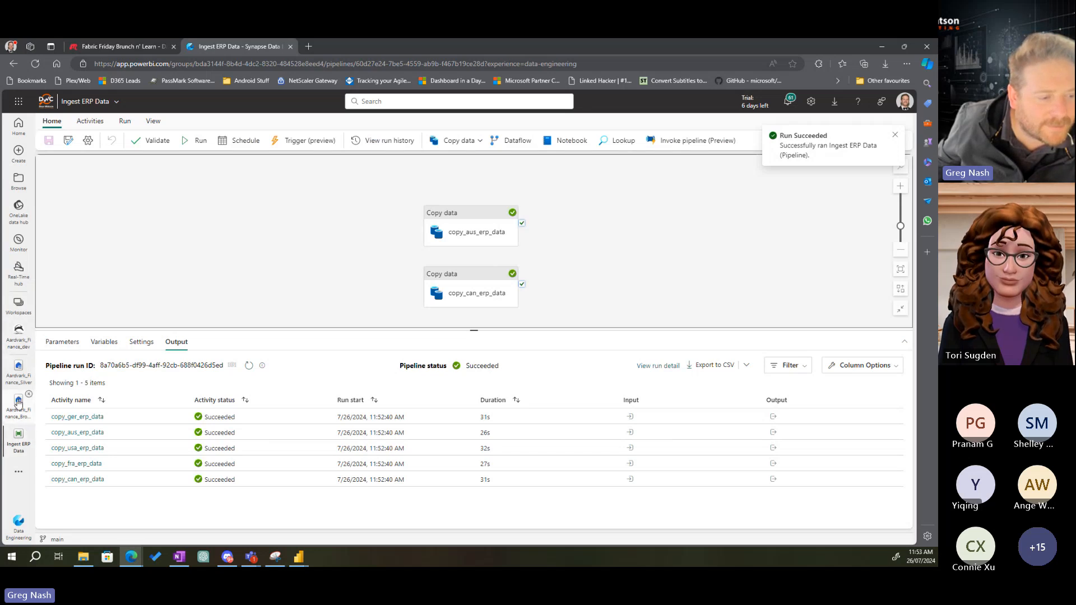
Open the ERP_Extracts_Standardise dataflow from the Aardvark_Finance_dev workspace and inspect the sap_general_ledger_aus query
{"action": "left_click", "coordinate": [19, 336]}
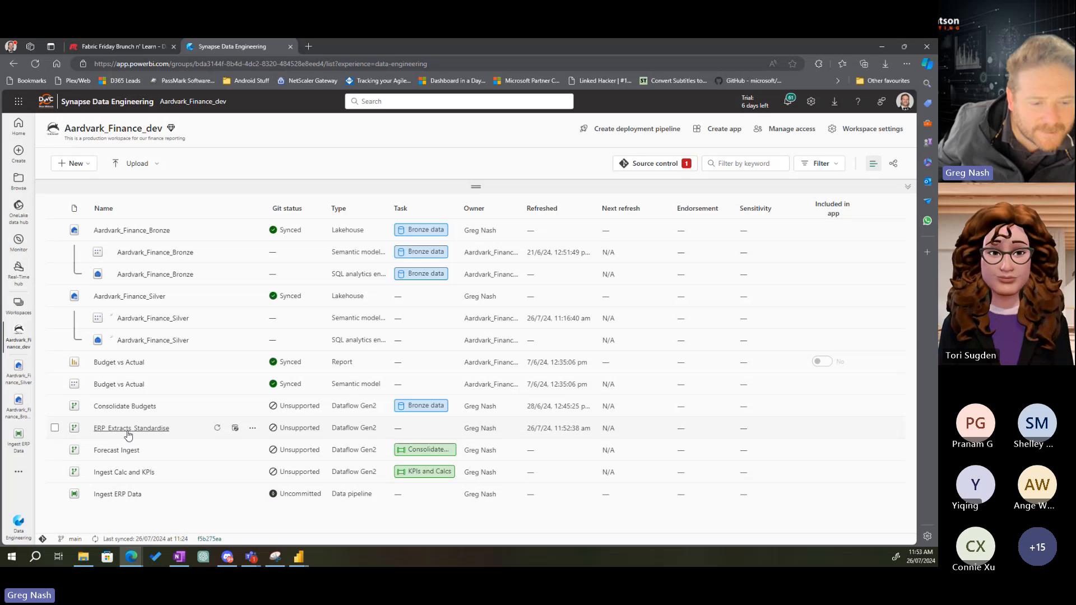
{"action": "left_click", "coordinate": [128, 432]}
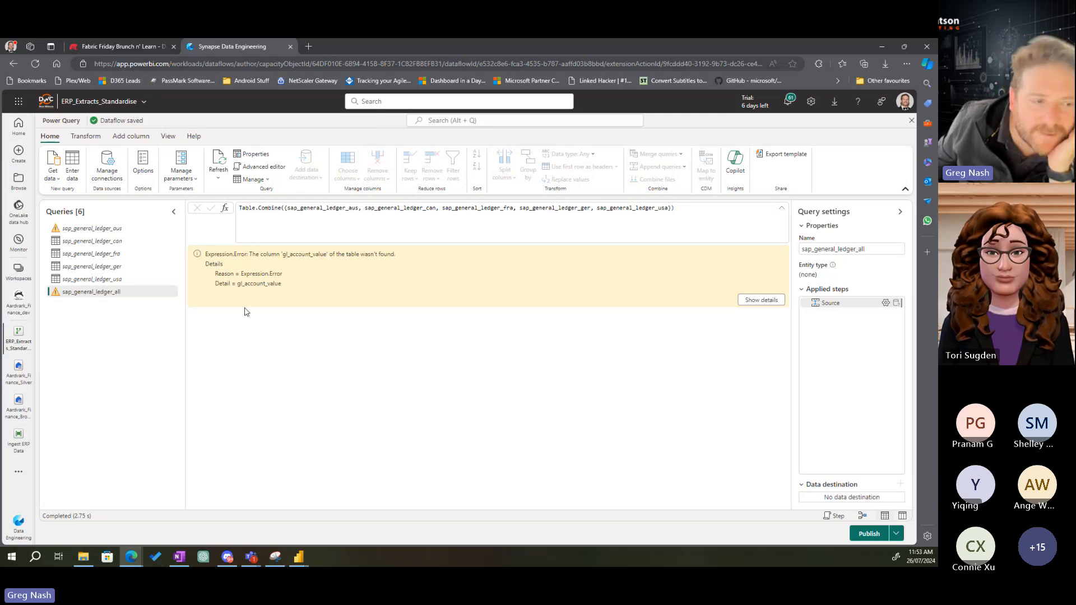
{"action": "left_click", "coordinate": [84, 232]}
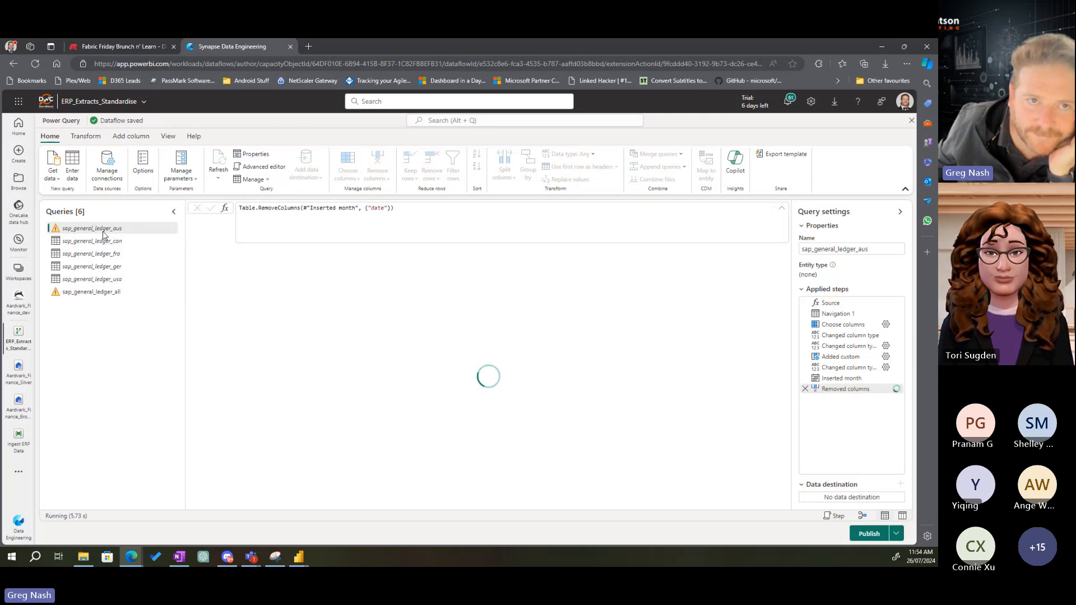
Turn off staging for the combined sap_general_ledger_all query
{"action": "left_click", "coordinate": [96, 295]}
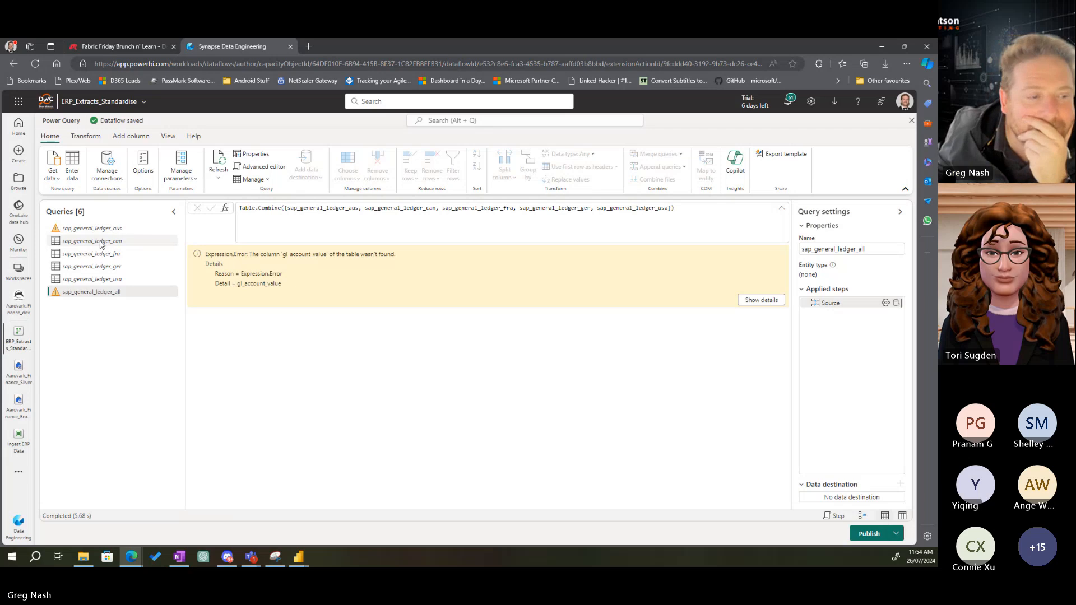
{"action": "right_click", "coordinate": [104, 293]}
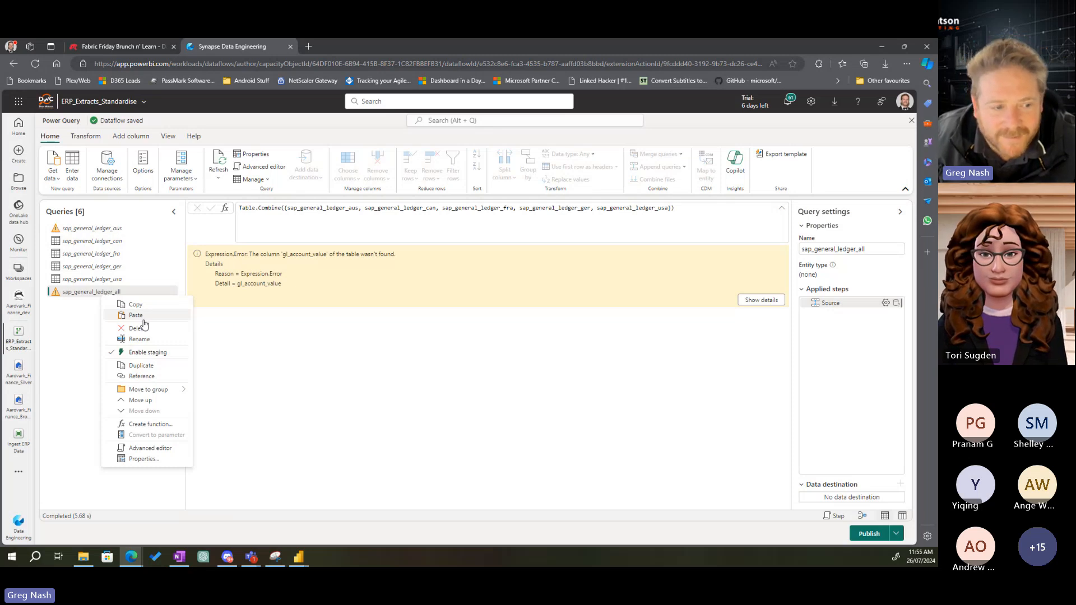
{"action": "left_click", "coordinate": [173, 351]}
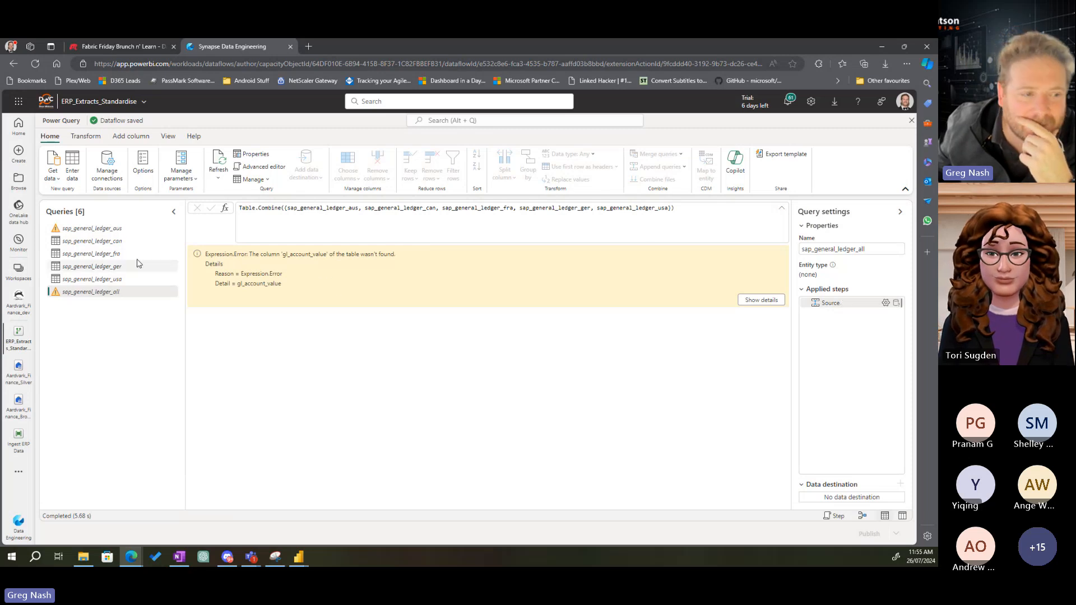
In the Choose columns step of sap_general_ledger_aus, change the selected amount column to gl_amount_value
{"action": "left_click", "coordinate": [91, 228]}
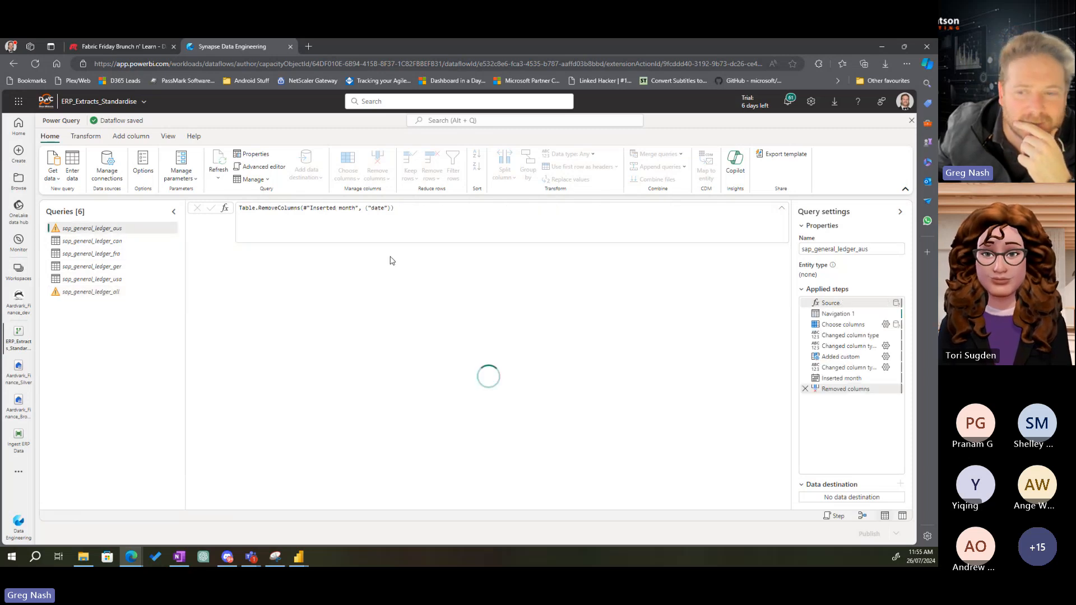
{"action": "left_click", "coordinate": [837, 314]}
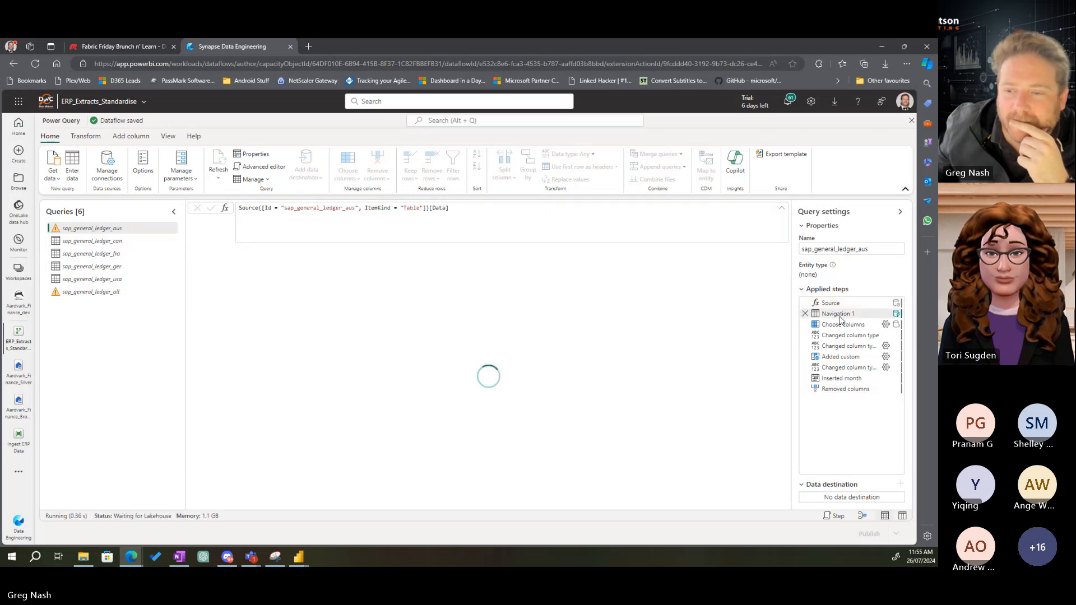
{"action": "left_click", "coordinate": [840, 327]}
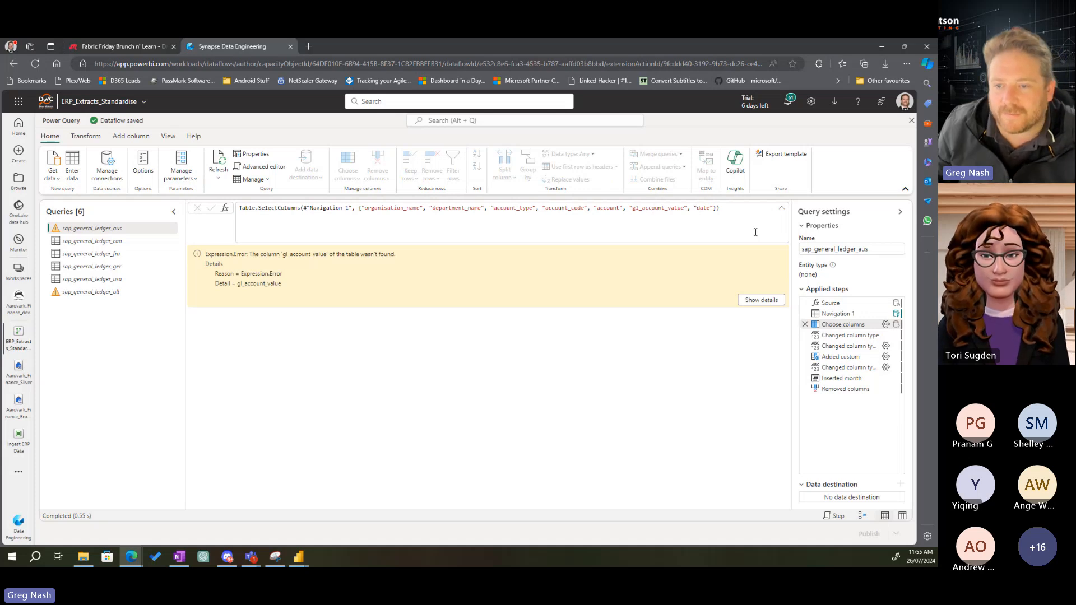
{"action": "key", "text": "BackSpace"}
{"action": "key", "text": "BackSpace"}
{"action": "type", "text": "m"}
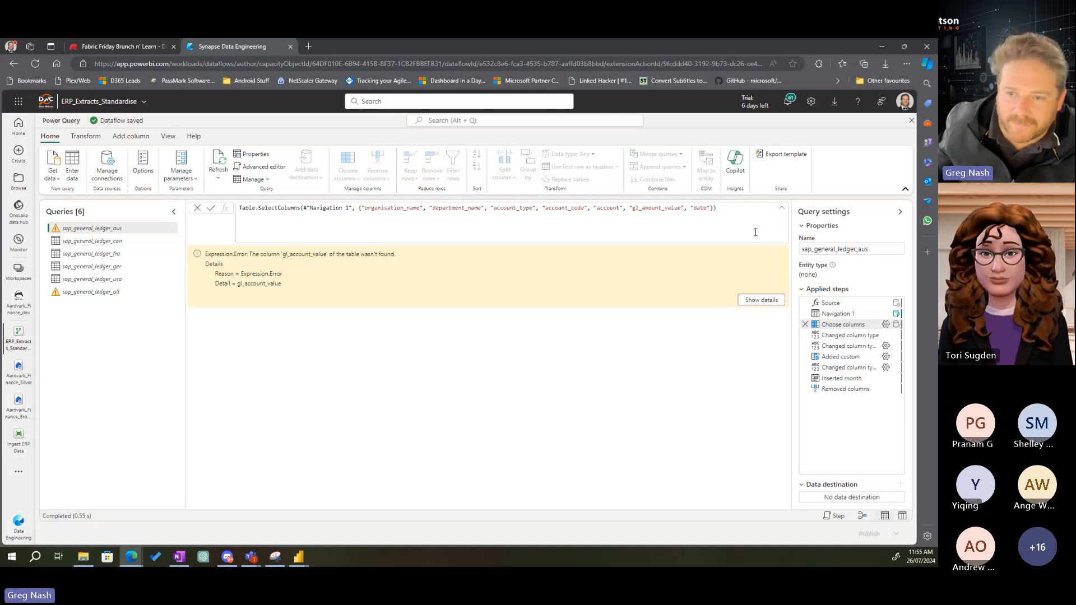
{"action": "key", "text": "Return"}
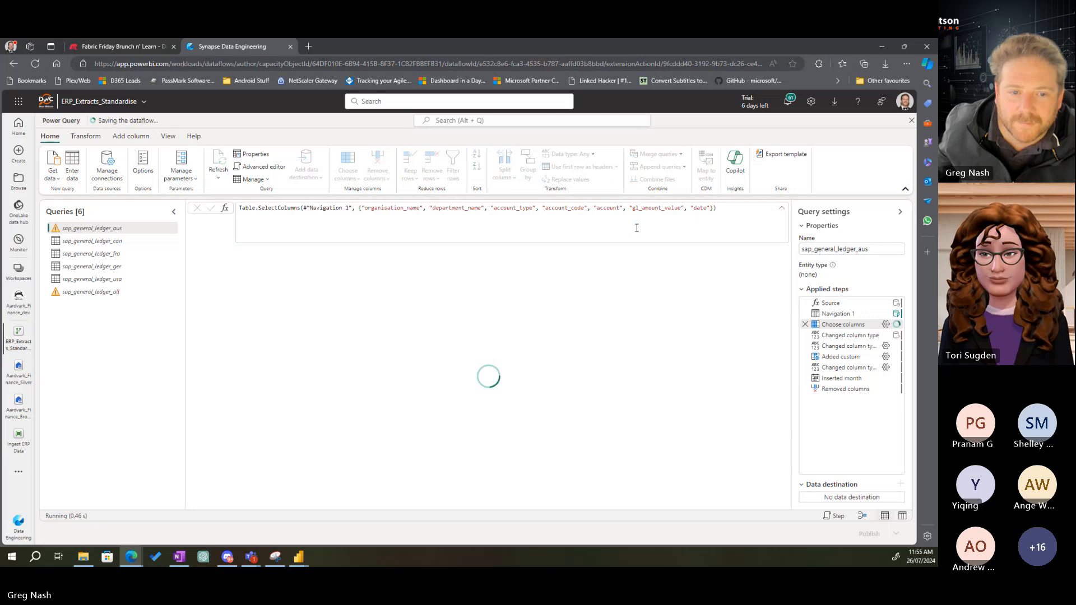
Change the amount column reference to gl_amount_value in the first Changed column type step of sap_general_ledger_aus
{"action": "left_click", "coordinate": [832, 337]}
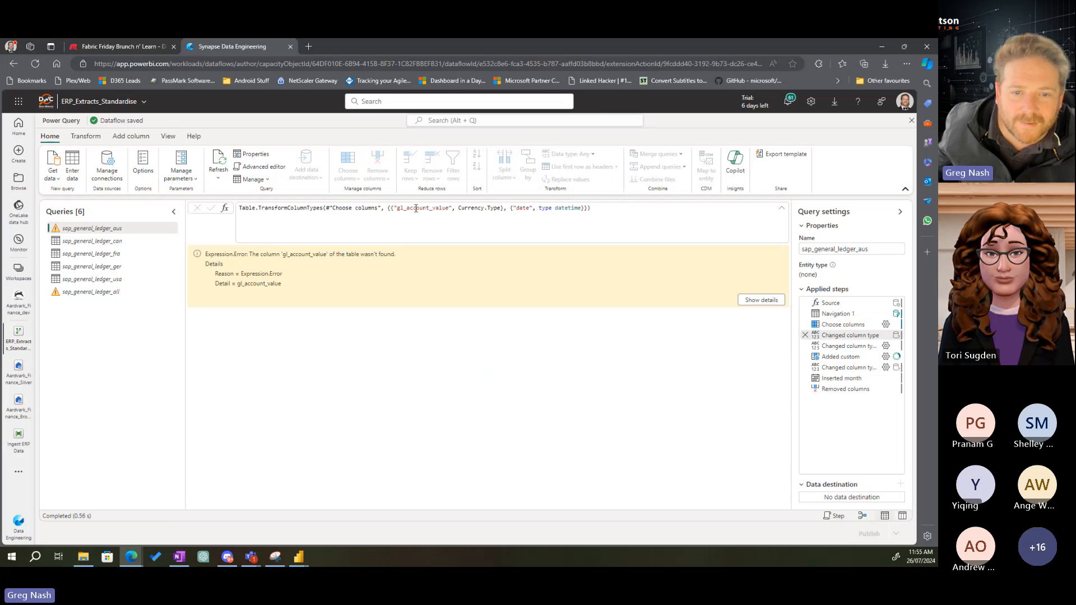
{"action": "key", "text": "BackSpace"}
{"action": "key", "text": "BackSpace"}
{"action": "type", "text": "m"}
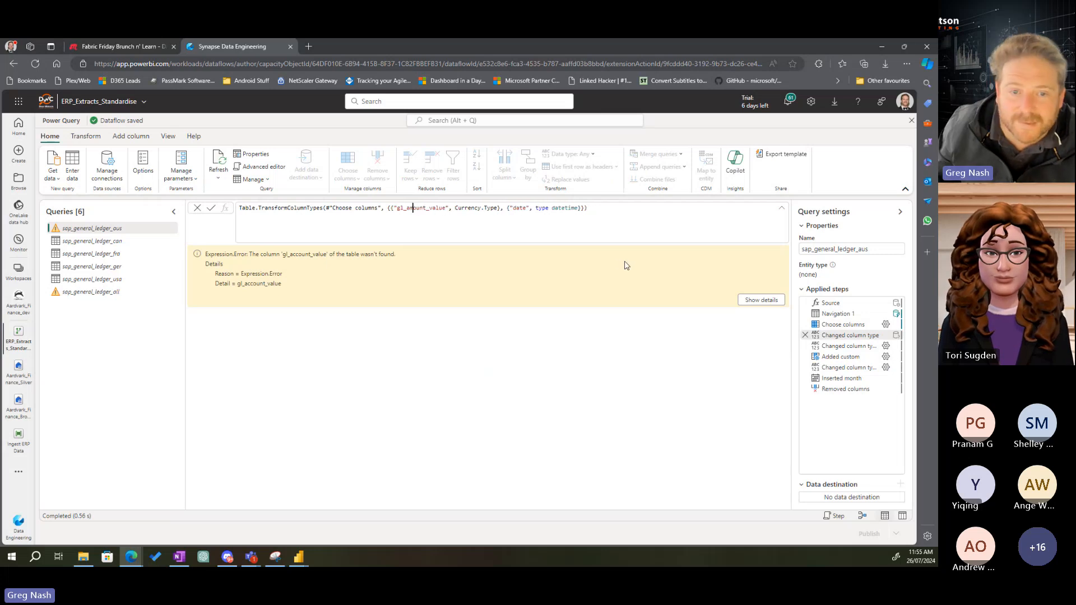
{"action": "left_click", "coordinate": [845, 337]}
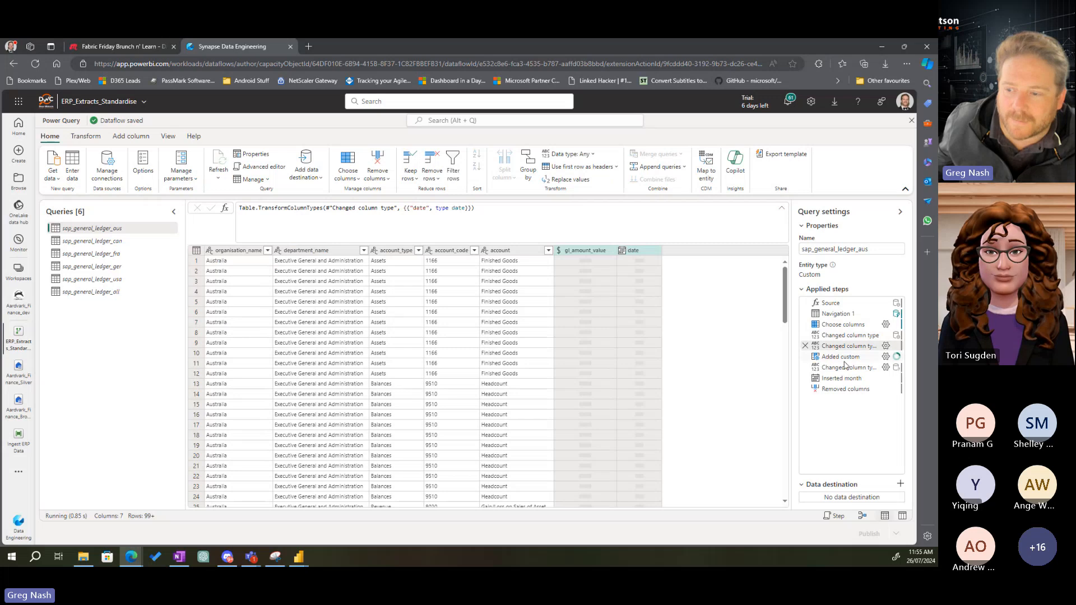
Check the remaining applied steps of sap_general_ledger_aus, from Added custom through Removed columns
{"action": "left_click", "coordinate": [844, 357]}
{"action": "left_click", "coordinate": [843, 369]}
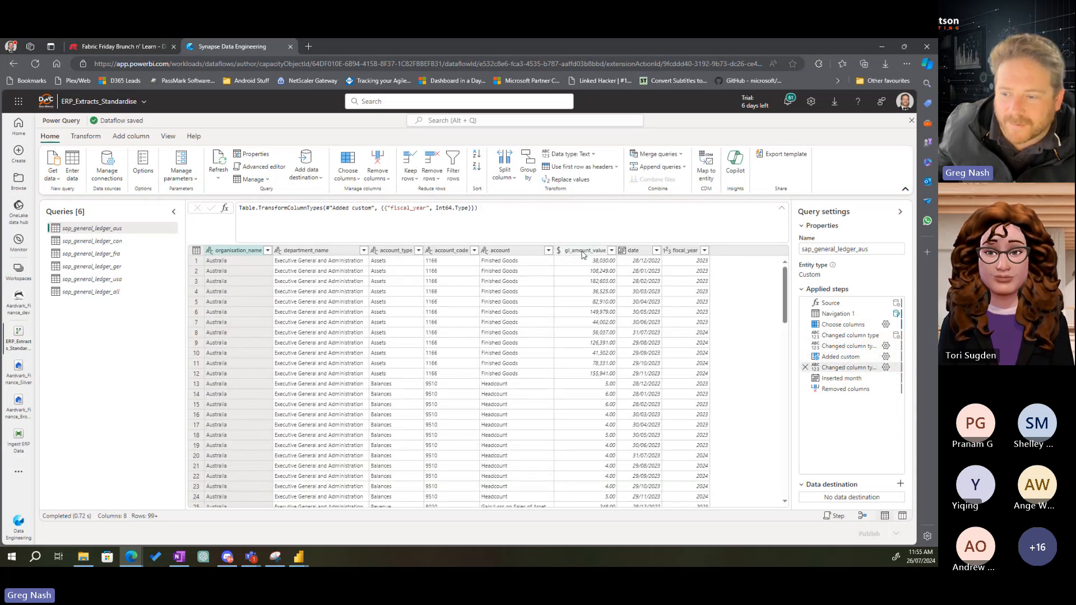
{"action": "left_click", "coordinate": [841, 379]}
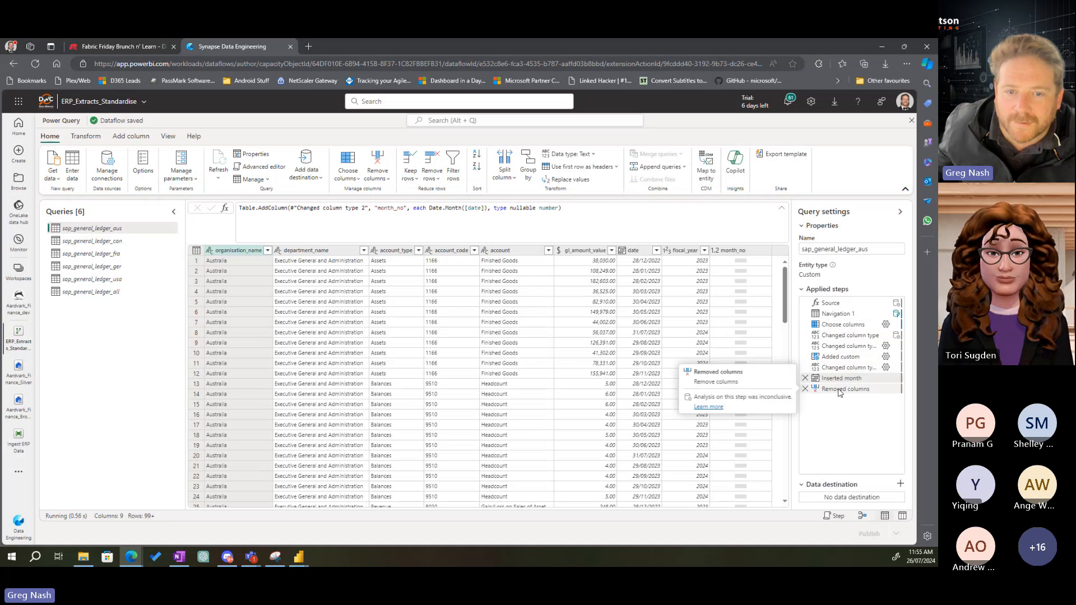
{"action": "left_click", "coordinate": [839, 390]}
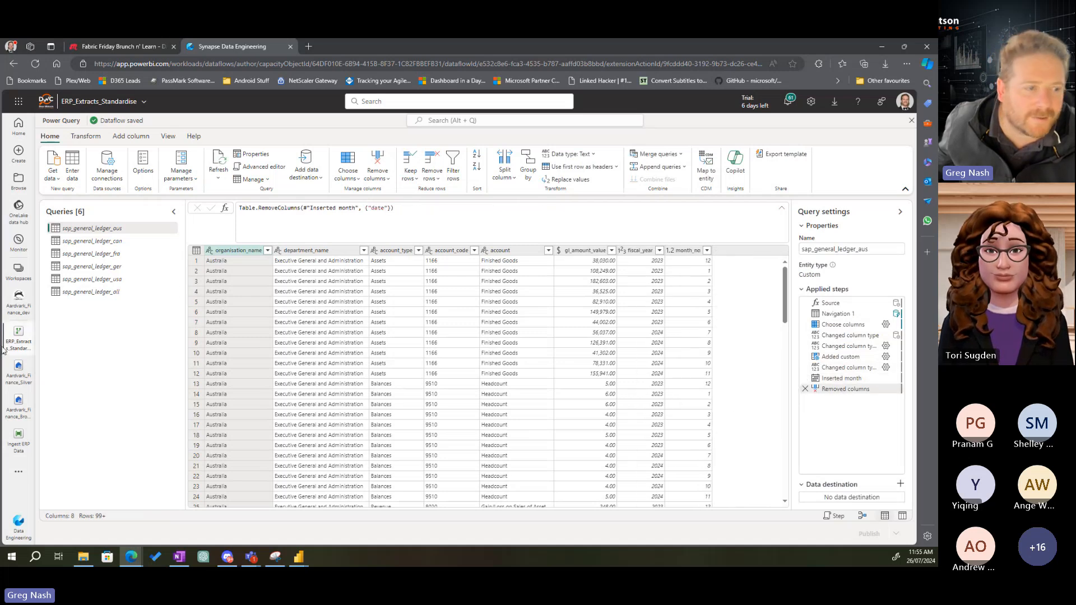
Add a Lakehouse data destination to the sap_general_ledger_all query using the Lakehouse (none) connection
{"action": "left_click", "coordinate": [99, 242]}
{"action": "left_click", "coordinate": [91, 292]}
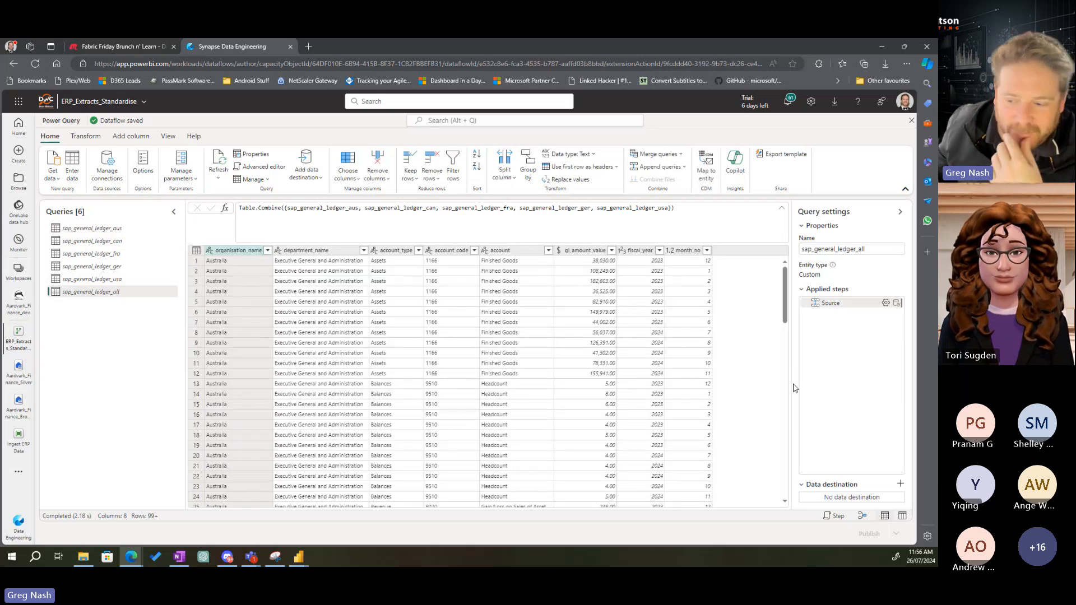
{"action": "left_click", "coordinate": [901, 486]}
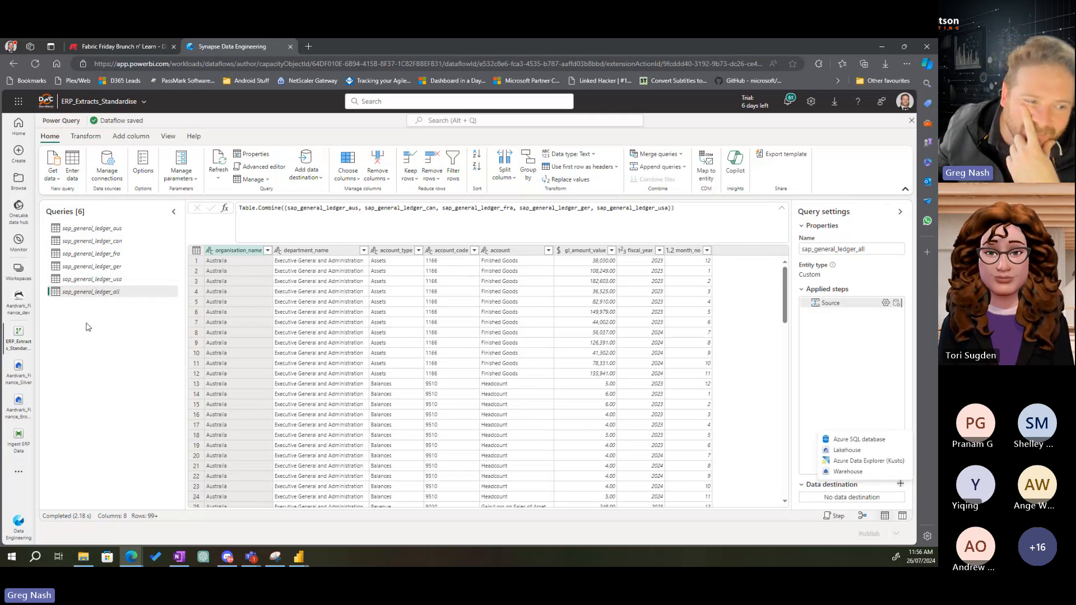
{"action": "left_click", "coordinate": [847, 450]}
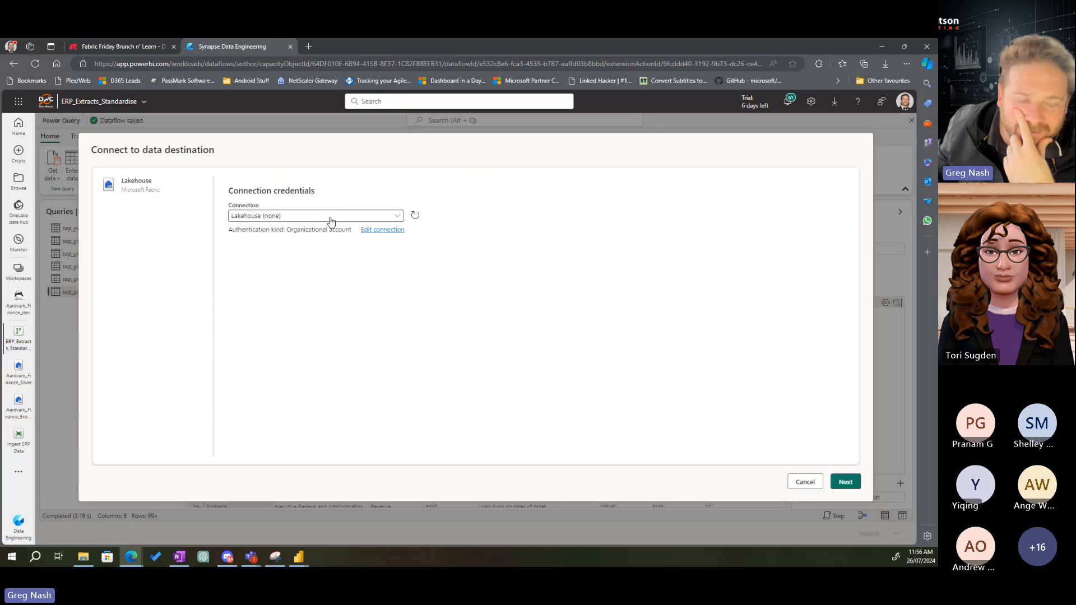
{"action": "left_click", "coordinate": [846, 484]}
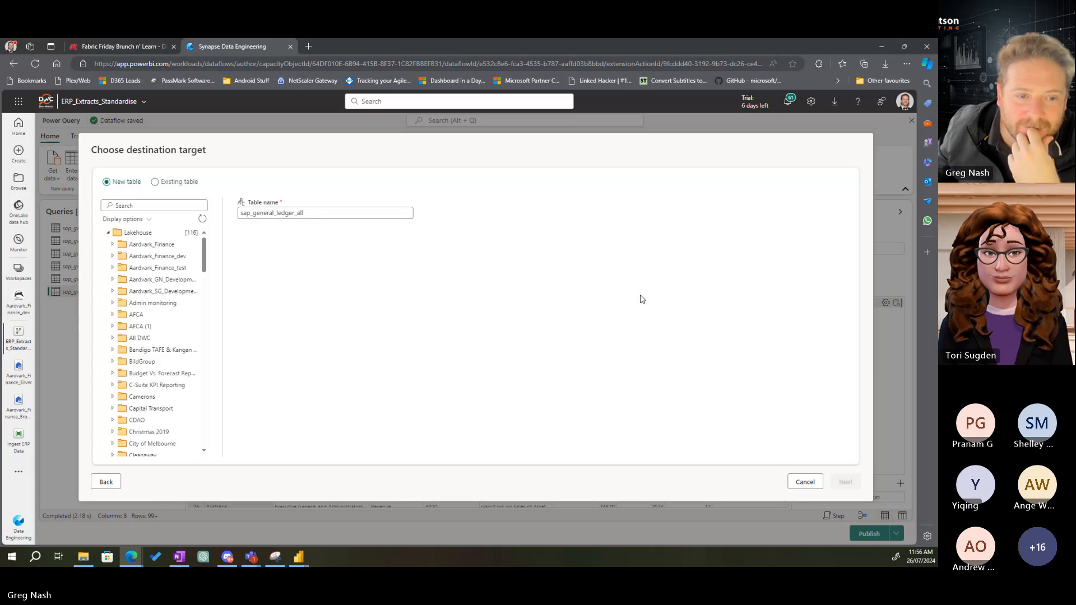
Target a new table sap_general_ledger_all in the Aardvark_Finance_Silver lakehouse of Aardvark_Finance_dev and save the automatic destination settings
{"action": "left_click", "coordinate": [159, 260]}
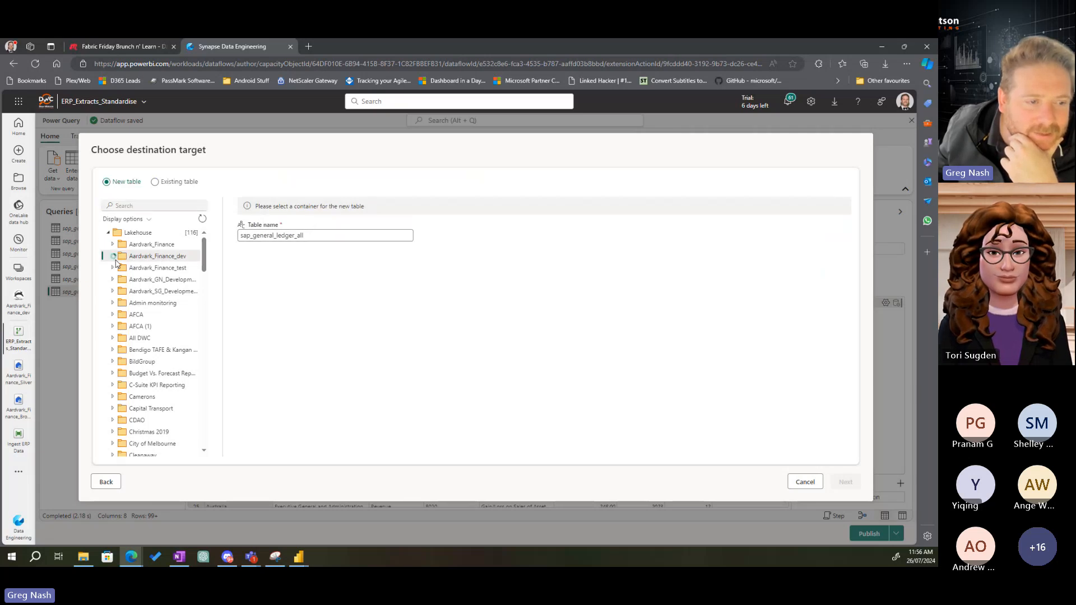
{"action": "left_click", "coordinate": [112, 256]}
{"action": "left_click", "coordinate": [177, 282]}
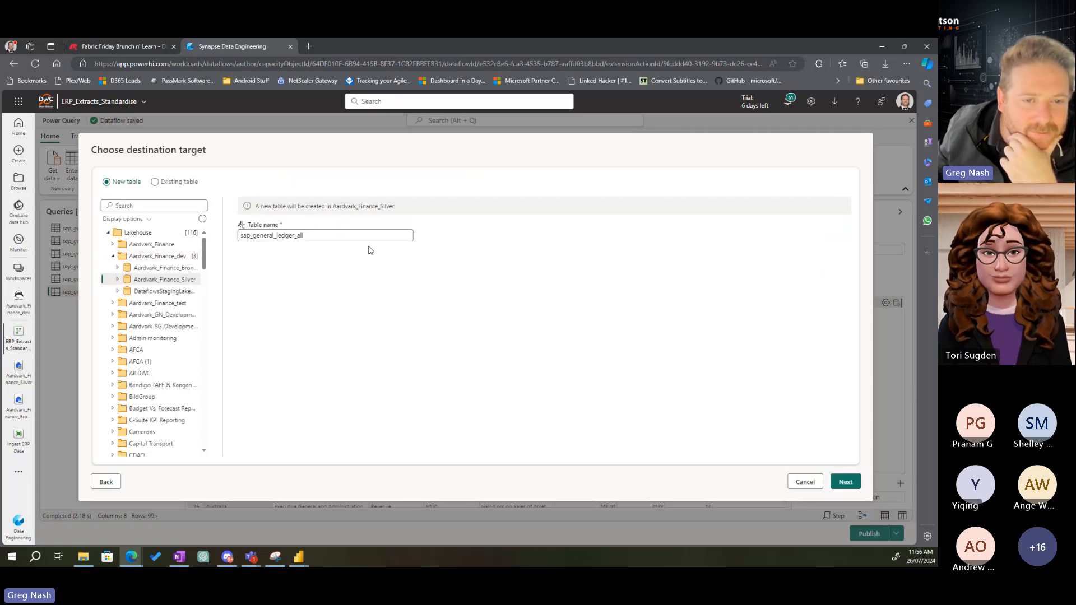
{"action": "left_click_drag", "start_coordinate": [292, 236], "coordinate": [227, 246]}
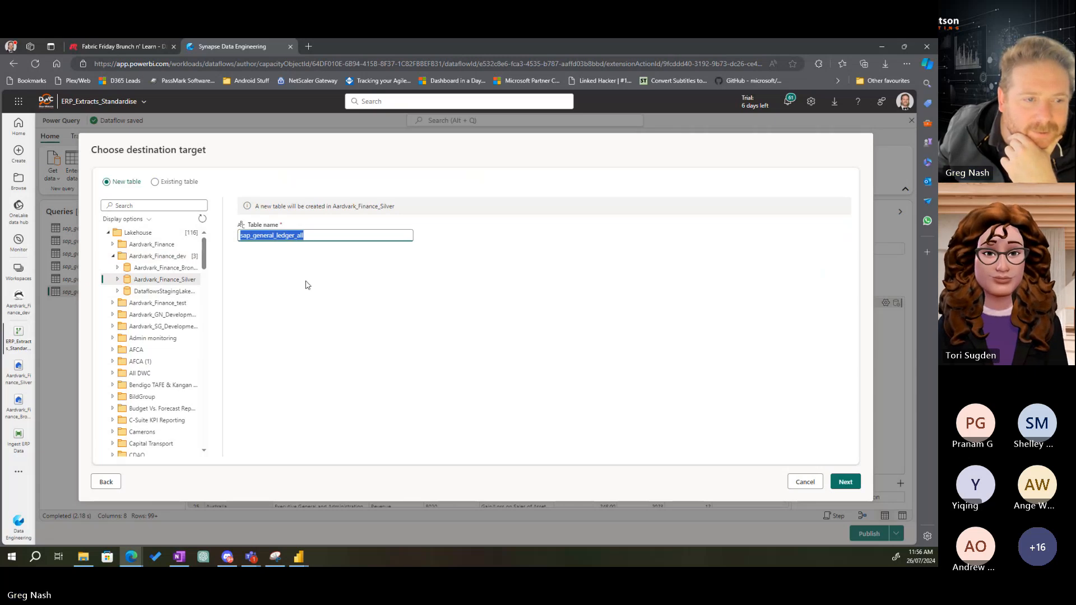
{"action": "left_click_drag", "start_coordinate": [305, 240], "coordinate": [46, 295]}
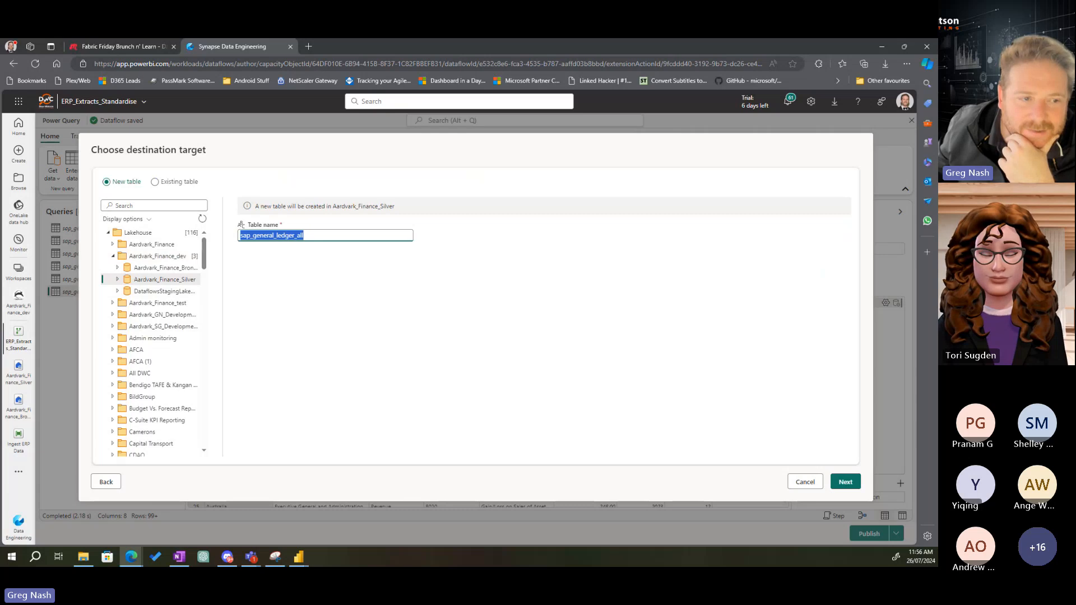
{"action": "left_click", "coordinate": [845, 481]}
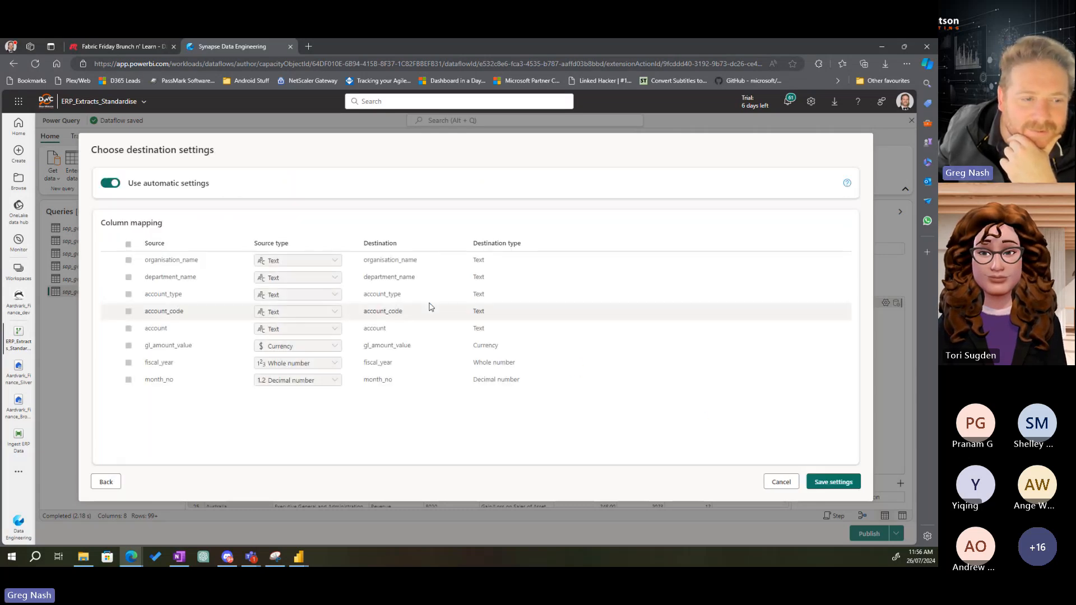
{"action": "left_click", "coordinate": [843, 481]}
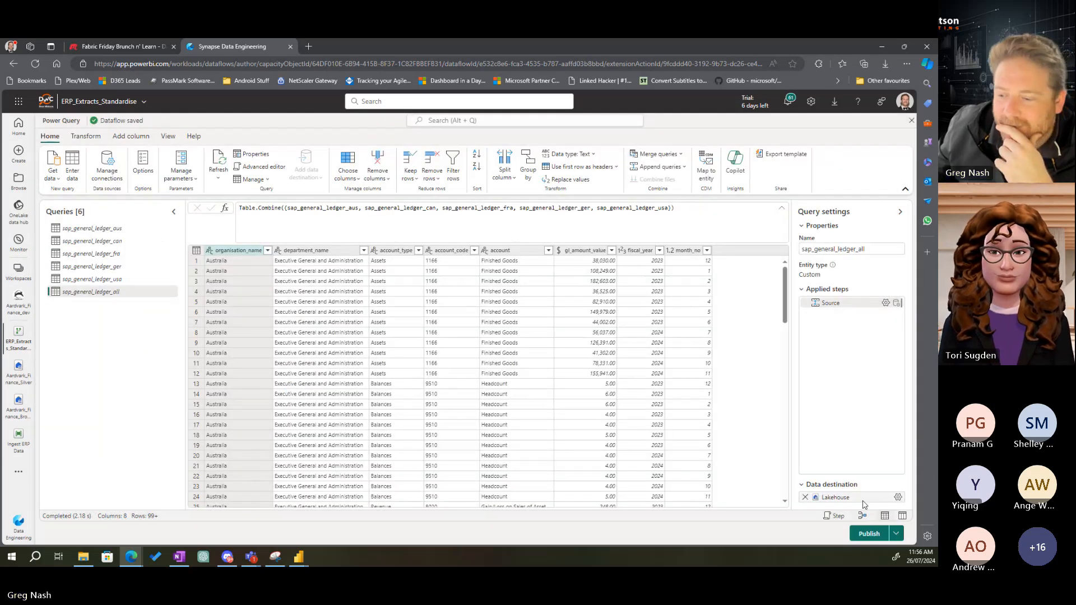
{"action": "mouse_move", "coordinate": [830, 499]}
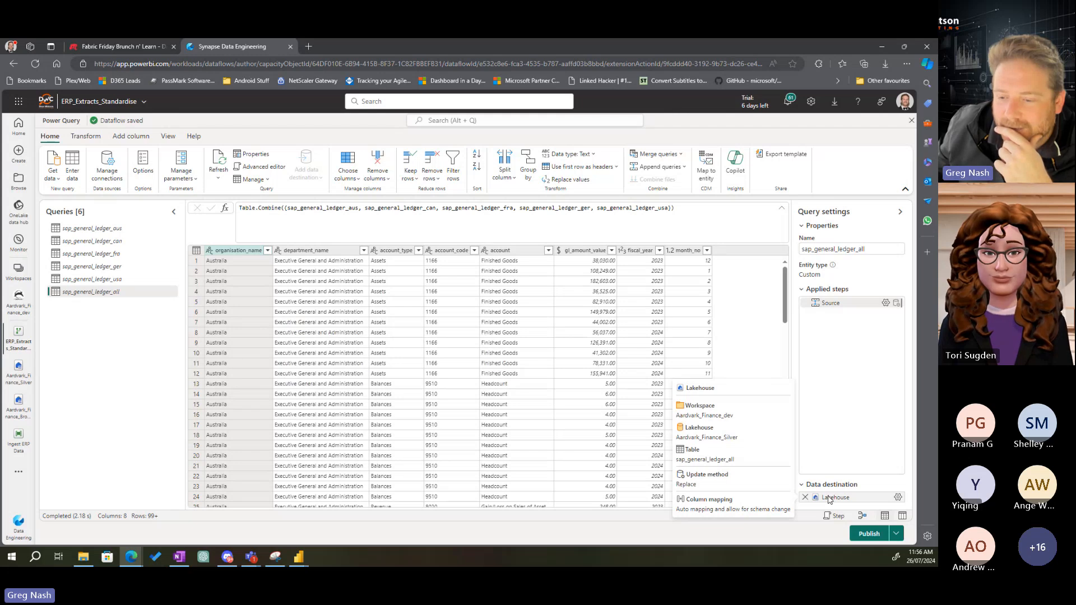
Publish the ERP_Extracts_Standardise dataflow with its new Lakehouse destination
{"action": "left_click", "coordinate": [82, 280]}
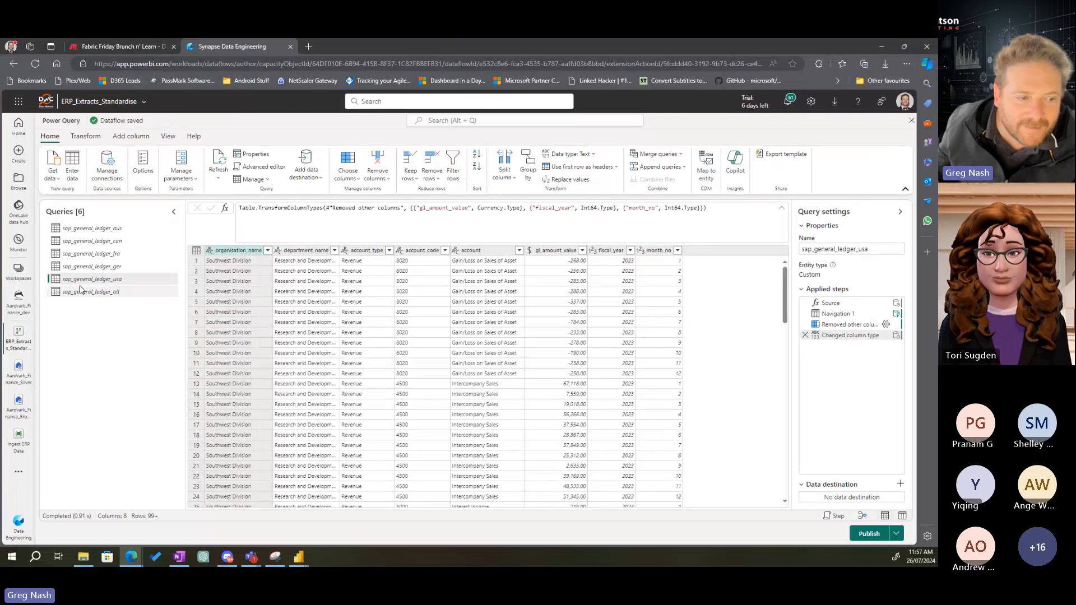
{"action": "left_click", "coordinate": [201, 345]}
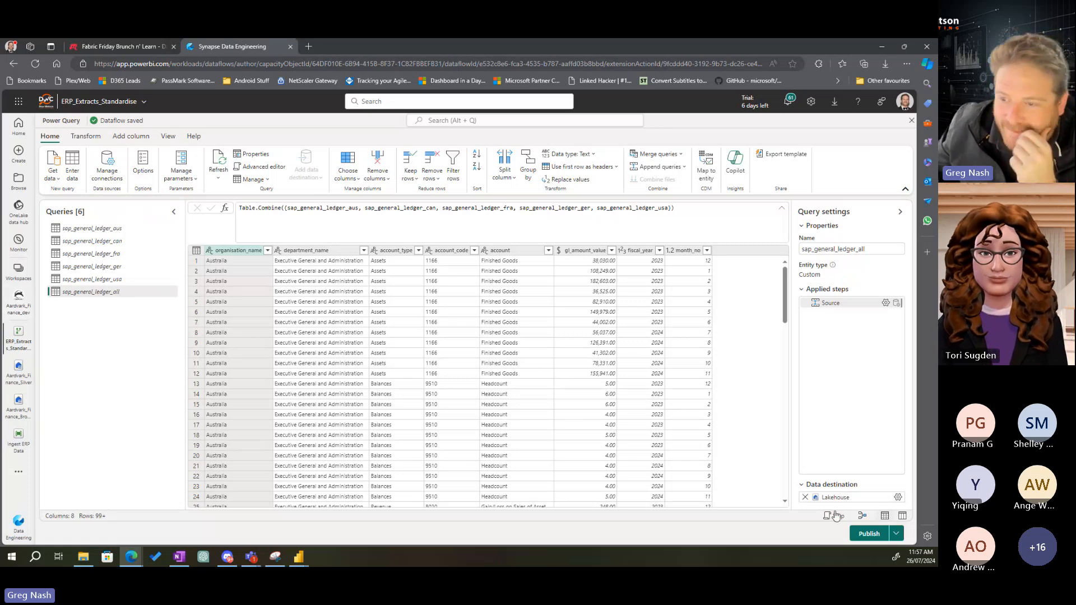
{"action": "left_click", "coordinate": [870, 535]}
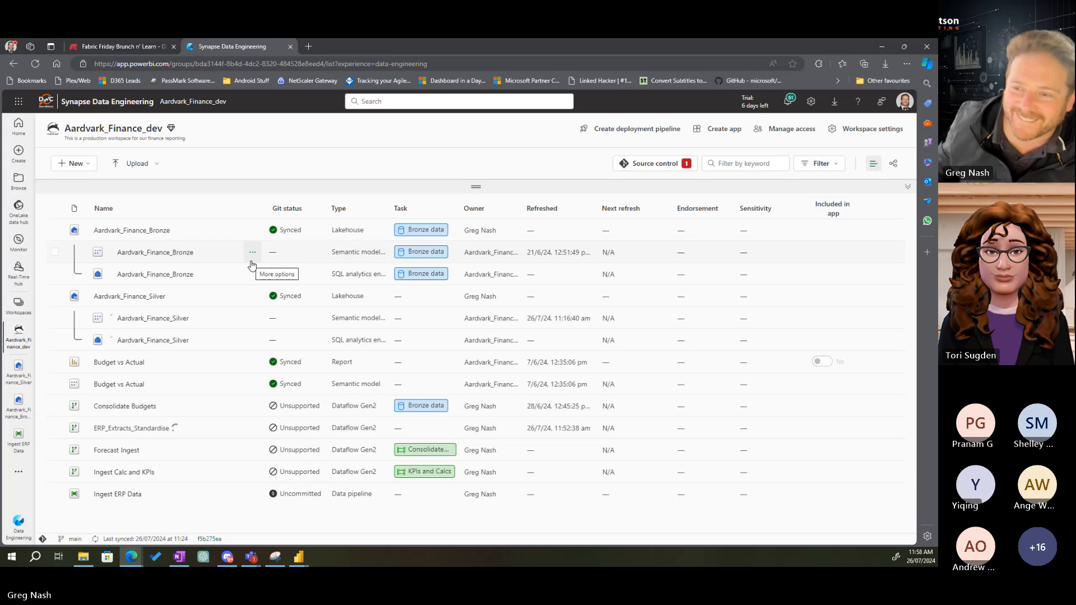
Commit the Ingest ERP Data pipeline change to the main branch through source control
{"action": "left_click", "coordinate": [633, 163]}
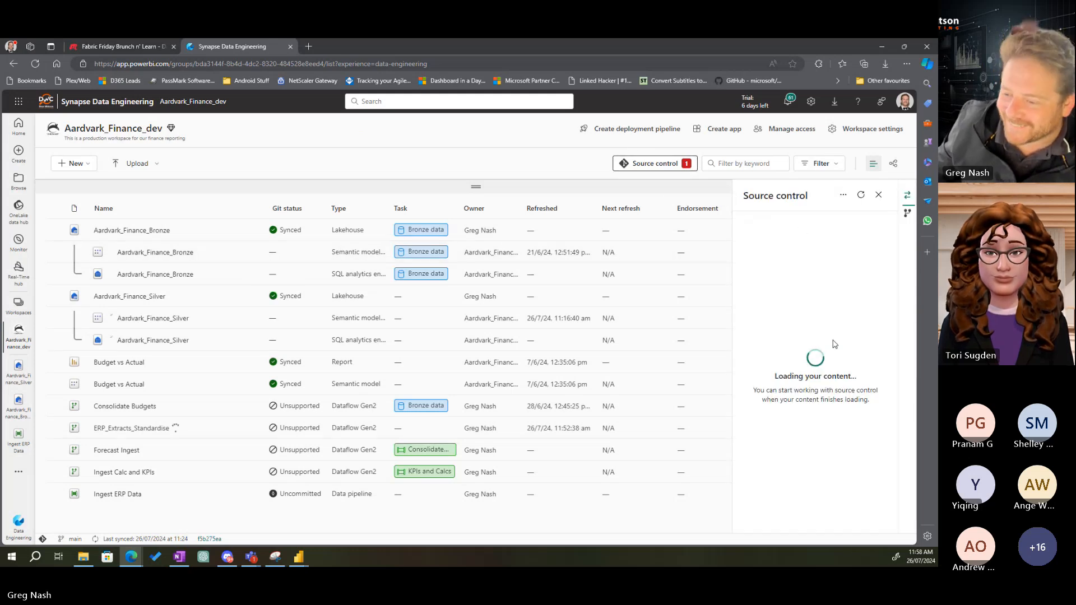
{"action": "left_click", "coordinate": [750, 298]}
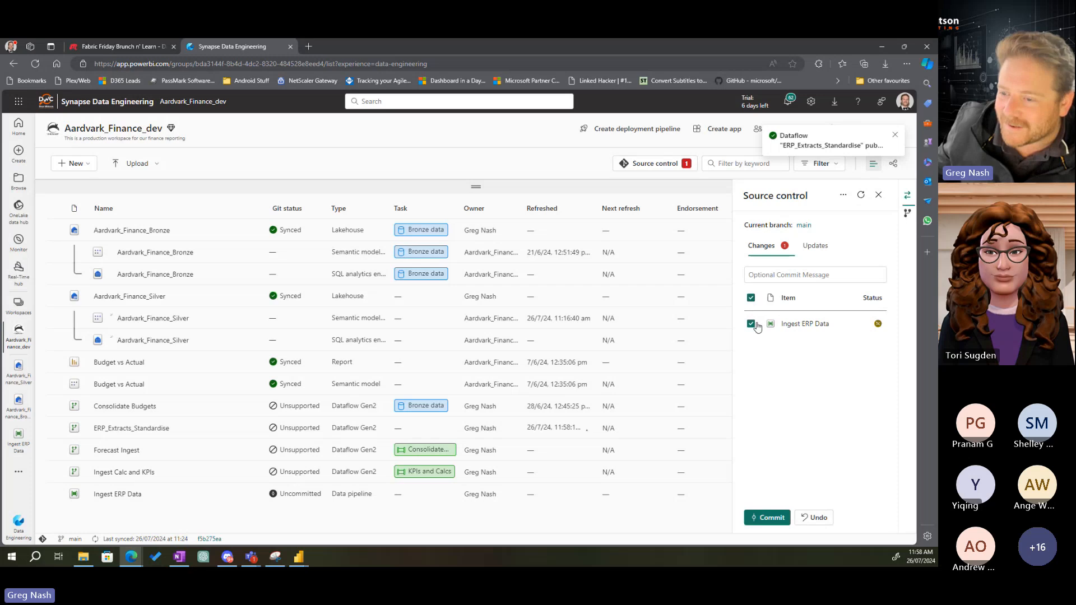
{"action": "left_click", "coordinate": [767, 512]}
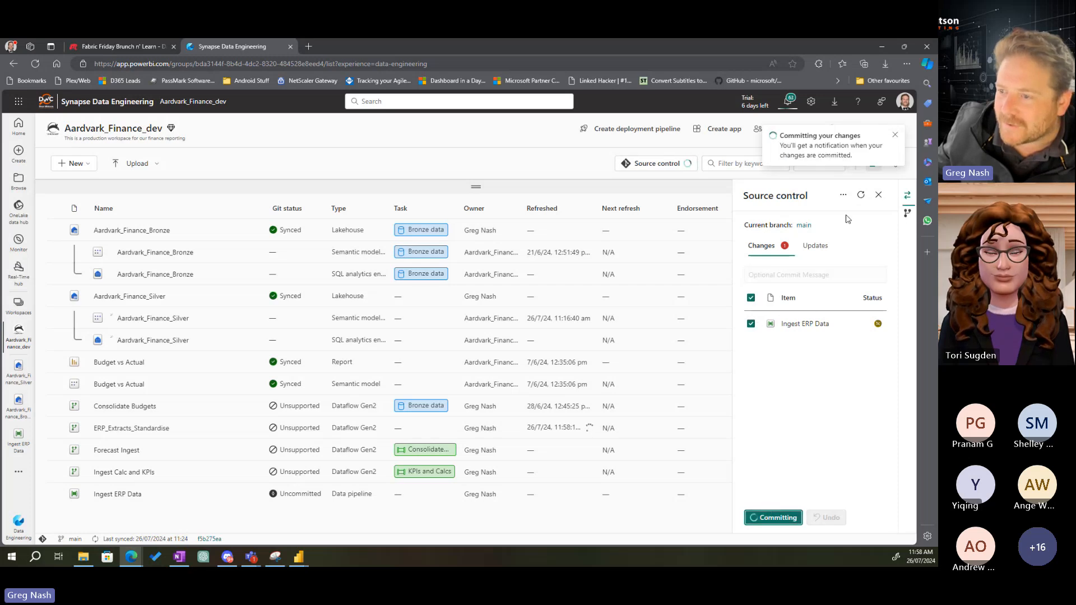
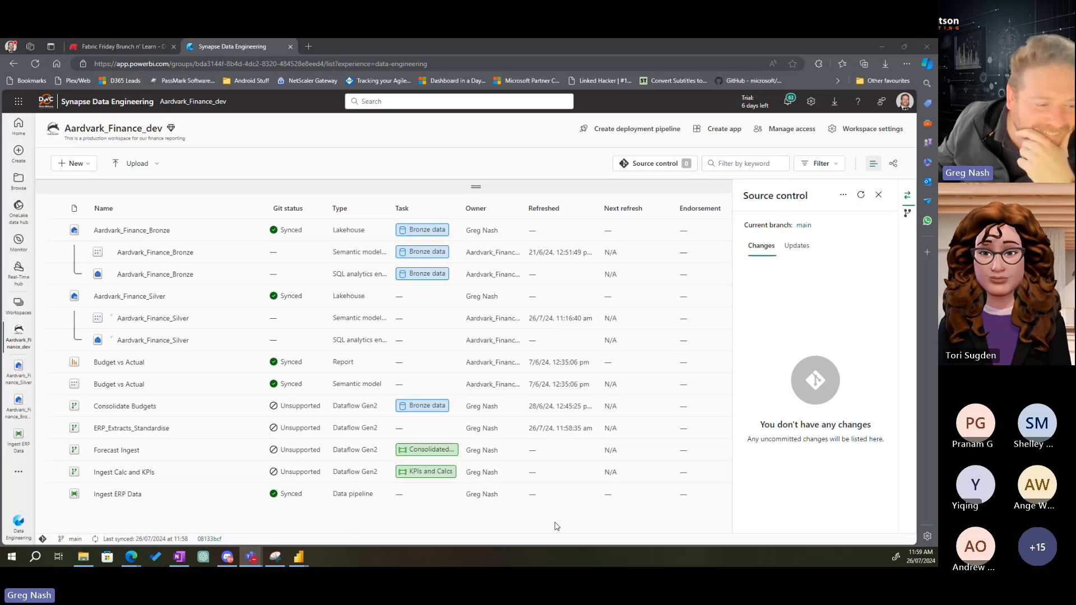
Open the Aardvark_Finance_Silver lakehouse and refresh its dbo tables
{"action": "left_click", "coordinate": [20, 372]}
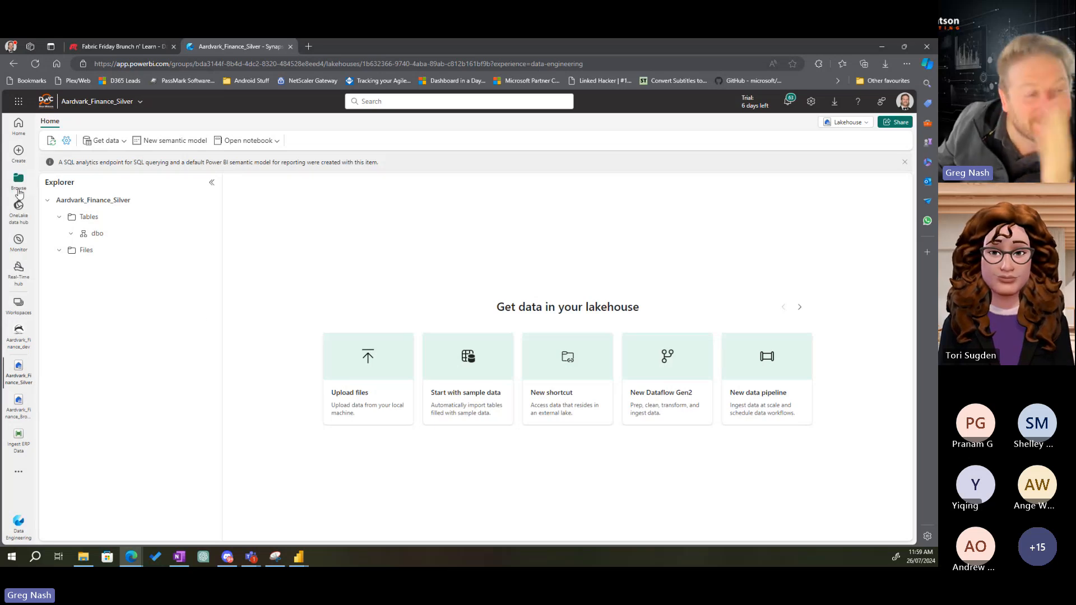
{"action": "left_click", "coordinate": [69, 235]}
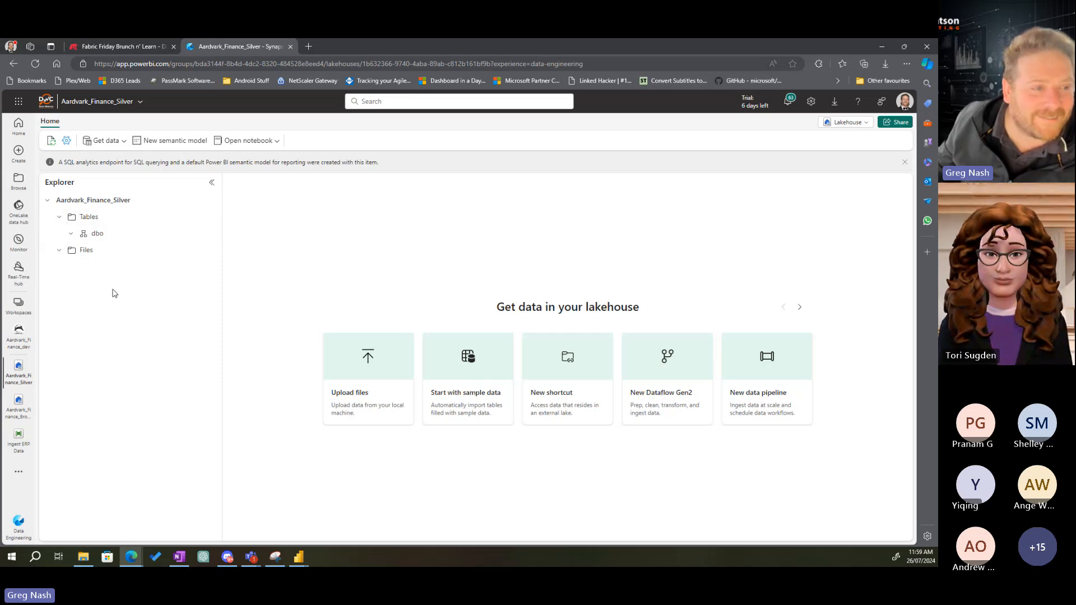
{"action": "left_click", "coordinate": [51, 143]}
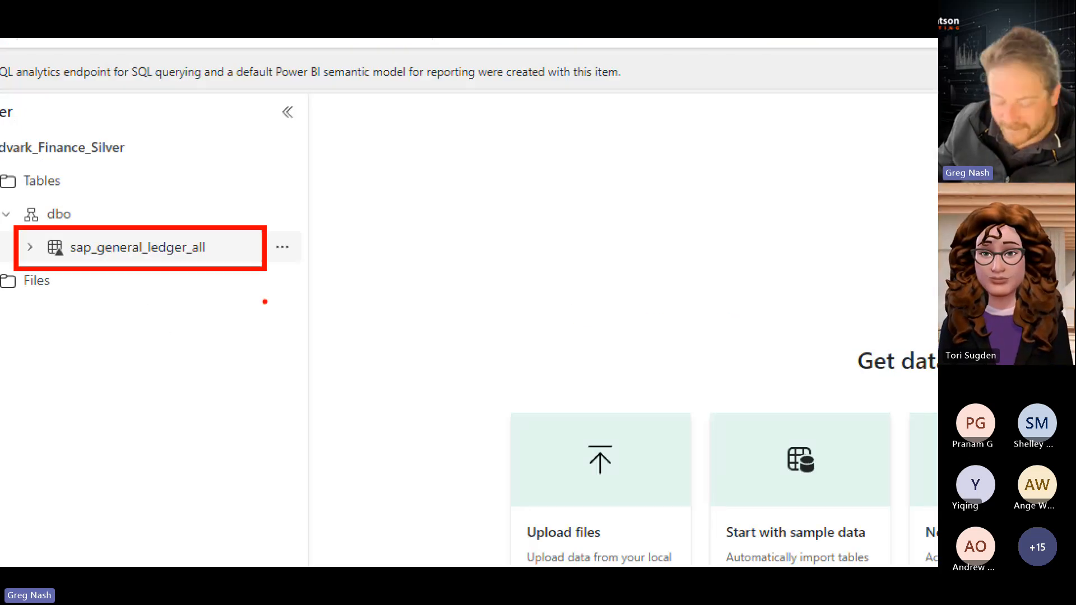
Preview the data of the sap_general_ledger_all table, reloading the table view if needed
{"action": "left_click", "coordinate": [190, 260]}
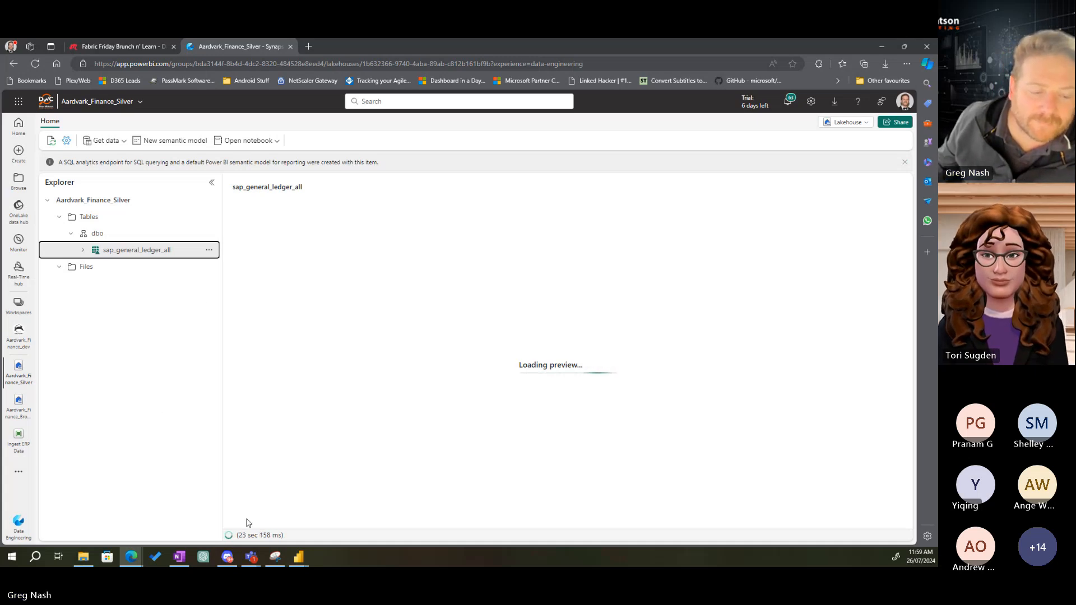
{"action": "left_click", "coordinate": [135, 267]}
{"action": "left_click", "coordinate": [110, 249]}
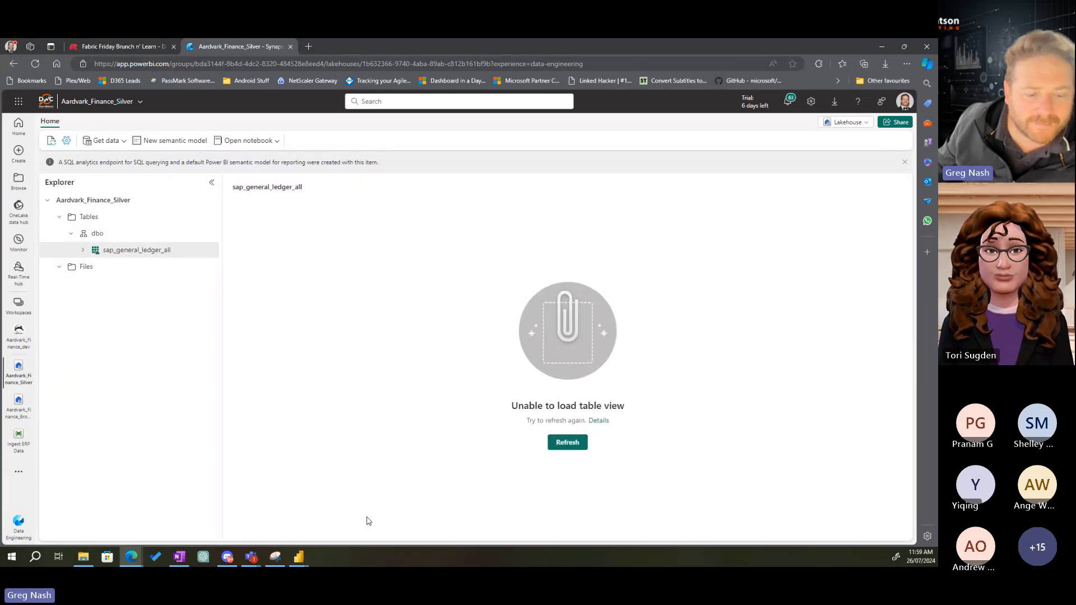
{"action": "left_click", "coordinate": [567, 443]}
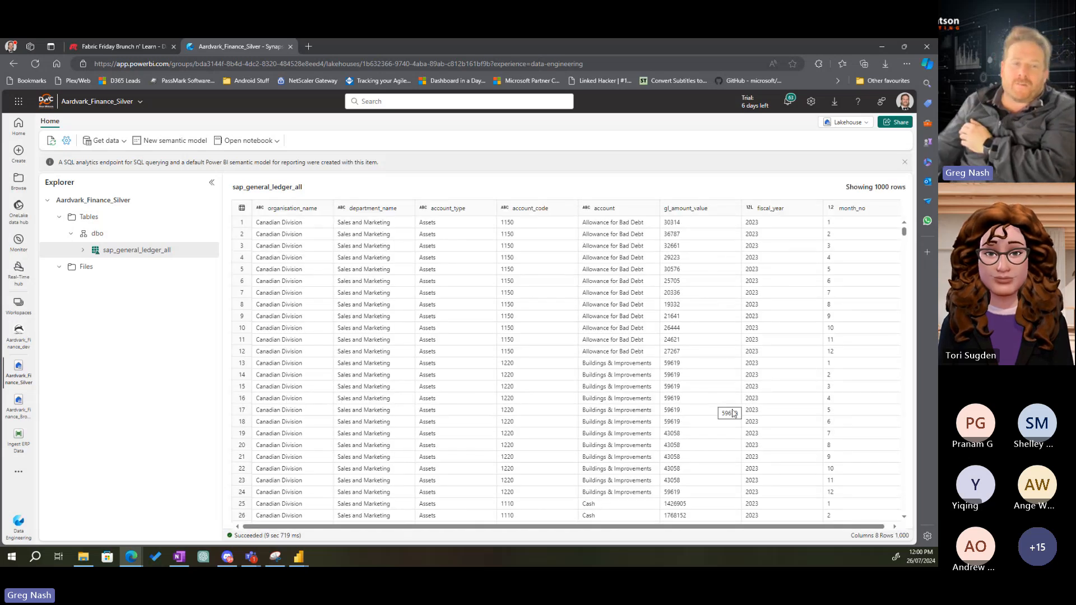
Review the organisation_name filter values in the sap_general_ledger_all preview to check which divisions and countries are included
{"action": "left_click", "coordinate": [295, 210]}
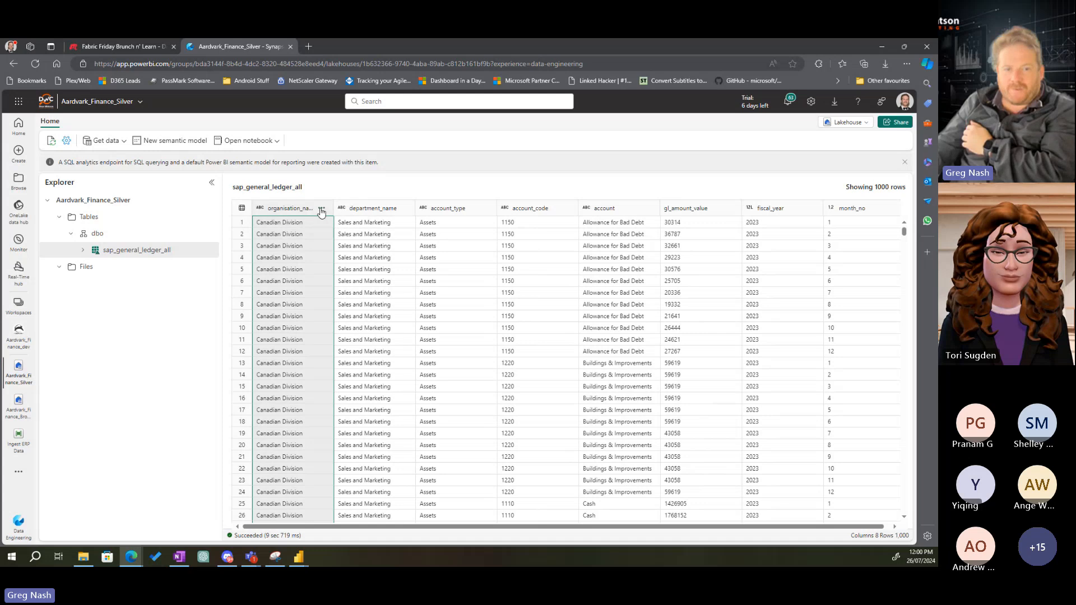
{"action": "left_click", "coordinate": [321, 211]}
{"action": "scroll", "coordinate": [381, 358], "scroll_direction": "down", "scroll_amount": 1}
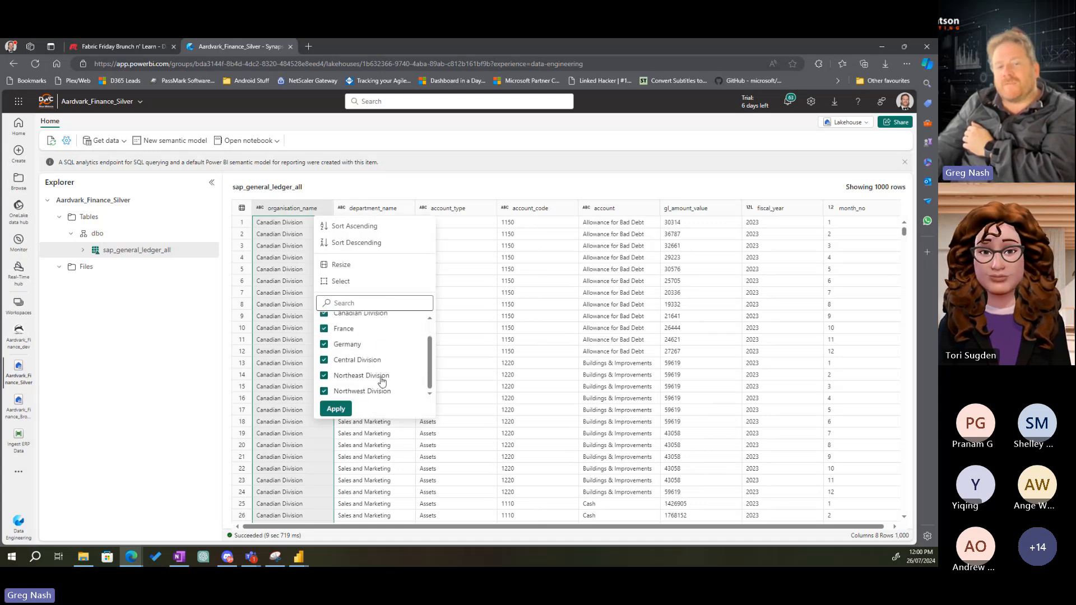
{"action": "scroll", "coordinate": [387, 377], "scroll_direction": "up", "scroll_amount": 1}
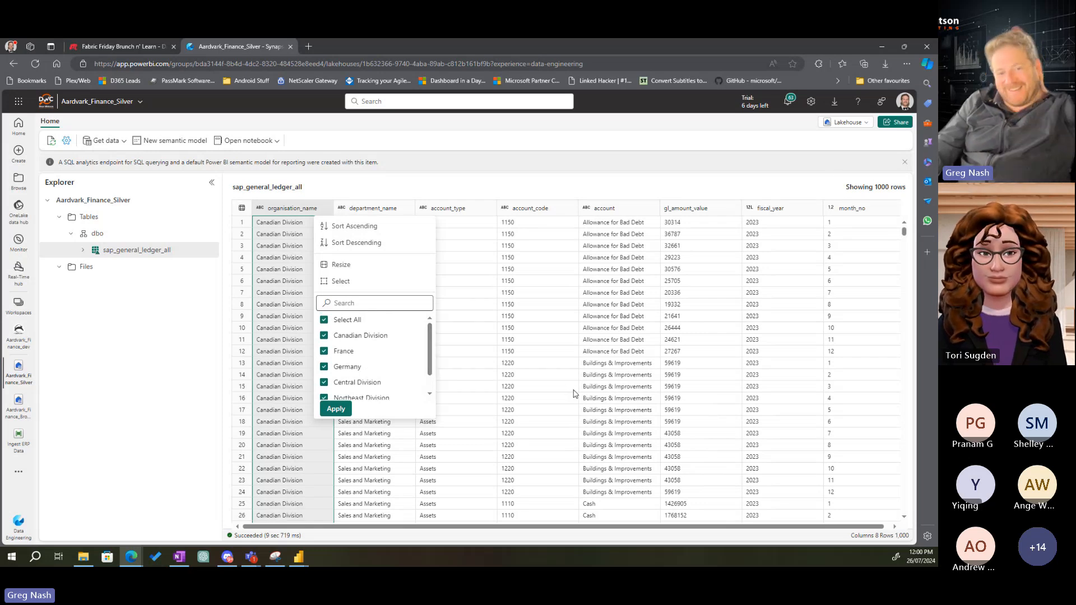
{"action": "scroll", "coordinate": [389, 362], "scroll_direction": "down", "scroll_amount": 1}
{"action": "scroll", "coordinate": [389, 362], "scroll_direction": "up", "scroll_amount": 1}
{"action": "left_click", "coordinate": [127, 346]}
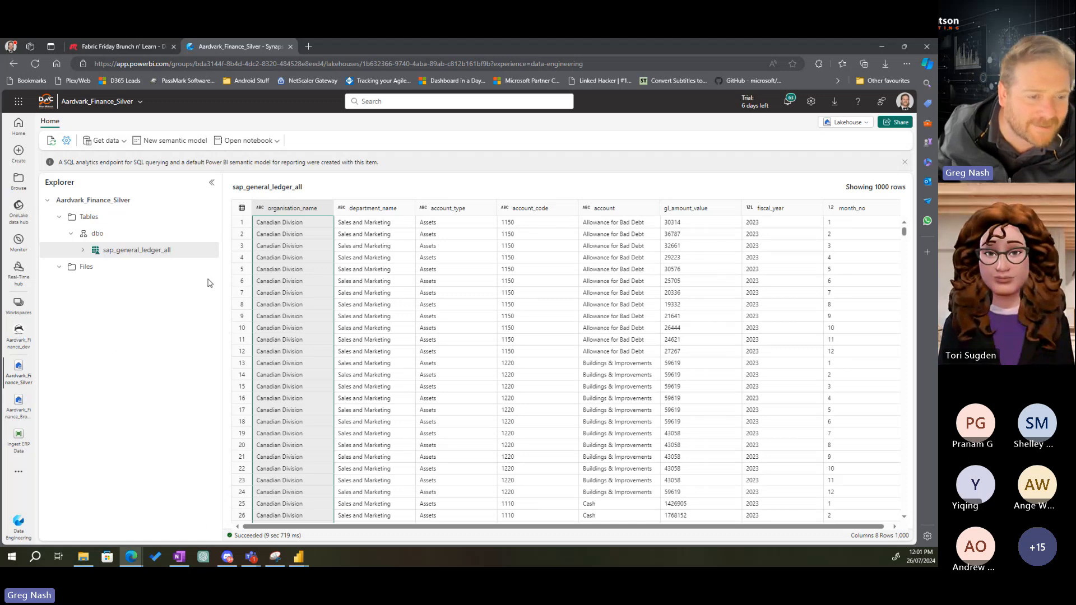
Return to the Aardvark_Finance_dev workspace and check the data source credentials in the settings of the ERP_Extracts_Standardise dataflow
{"action": "left_click", "coordinate": [26, 338]}
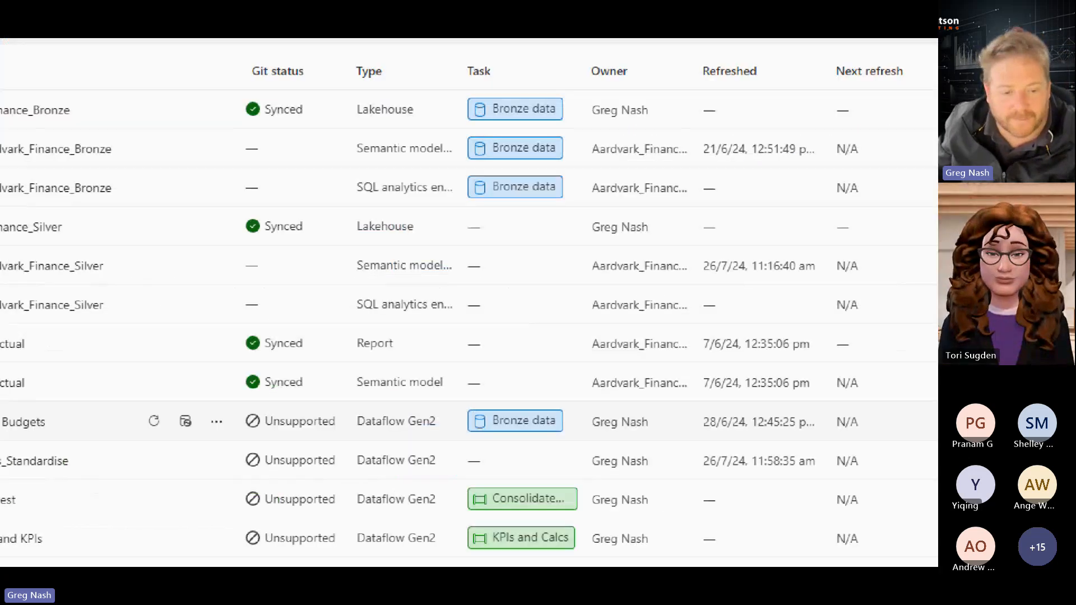
{"action": "left_click_drag", "start_coordinate": [208, 378], "coordinate": [353, 472]}
{"action": "key", "text": "Escape"}
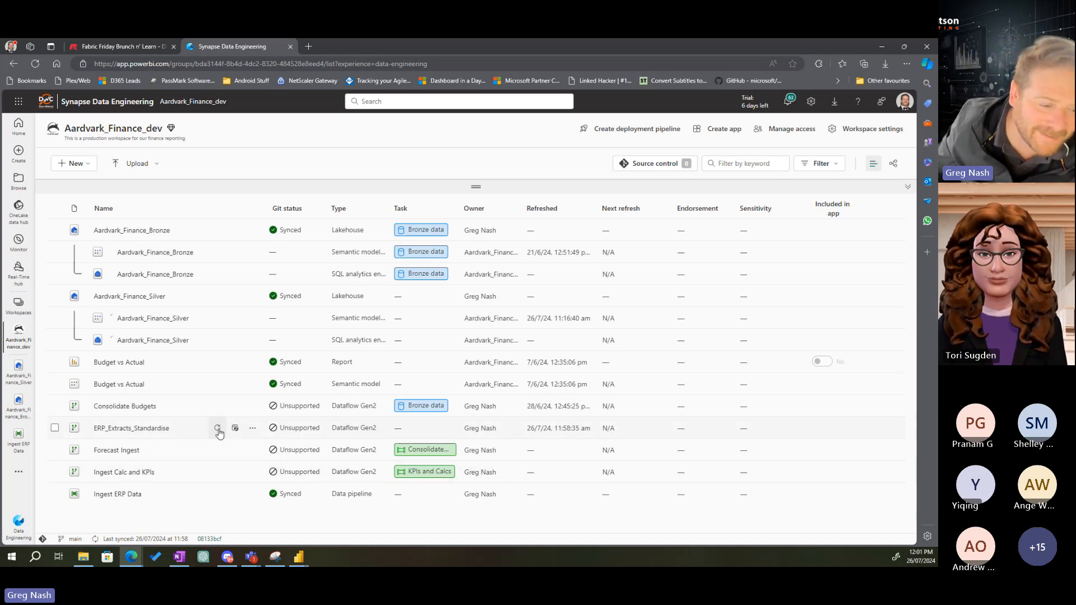
{"action": "left_click", "coordinate": [253, 428]}
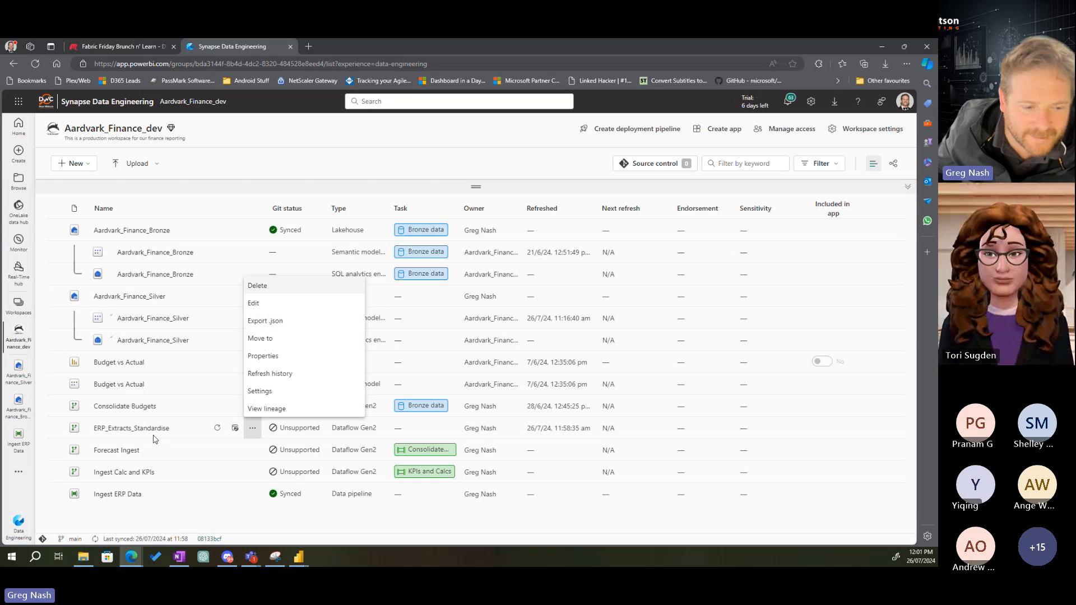
{"action": "left_click", "coordinate": [186, 434]}
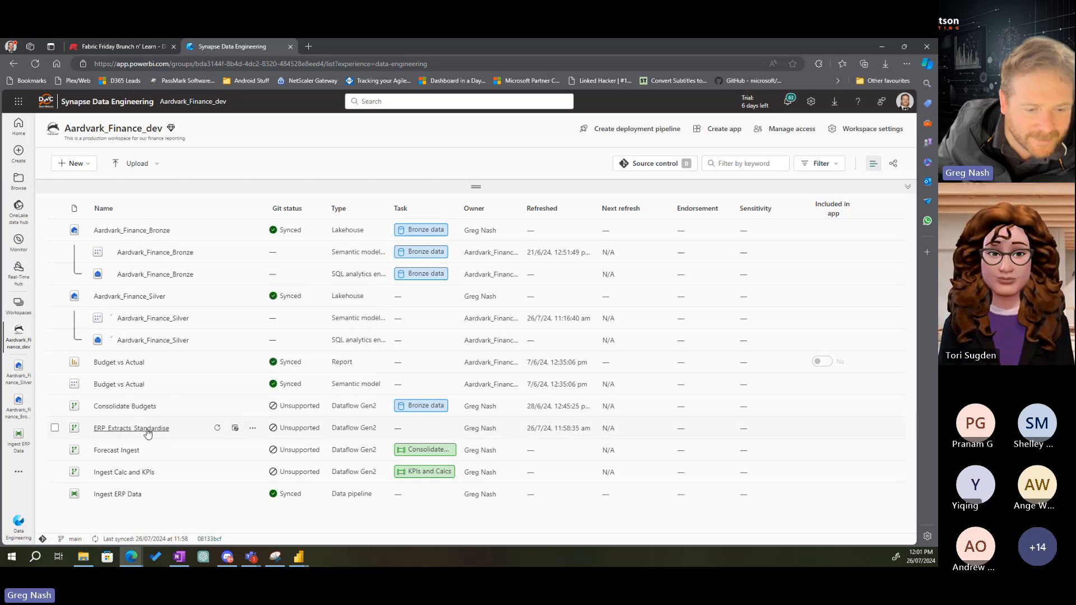
{"action": "left_click", "coordinate": [253, 428]}
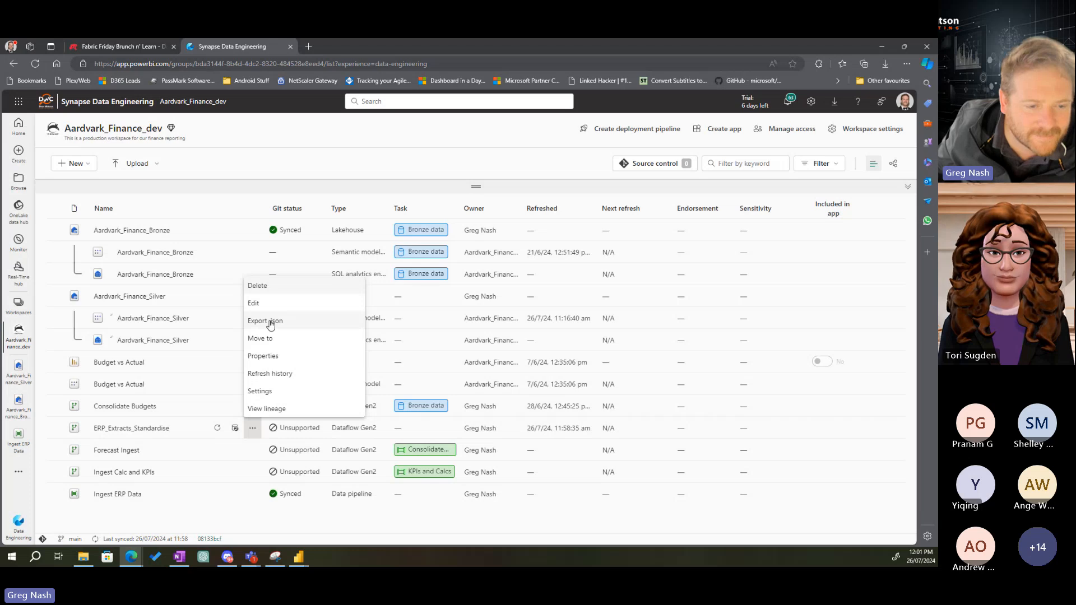
{"action": "left_click", "coordinate": [260, 391]}
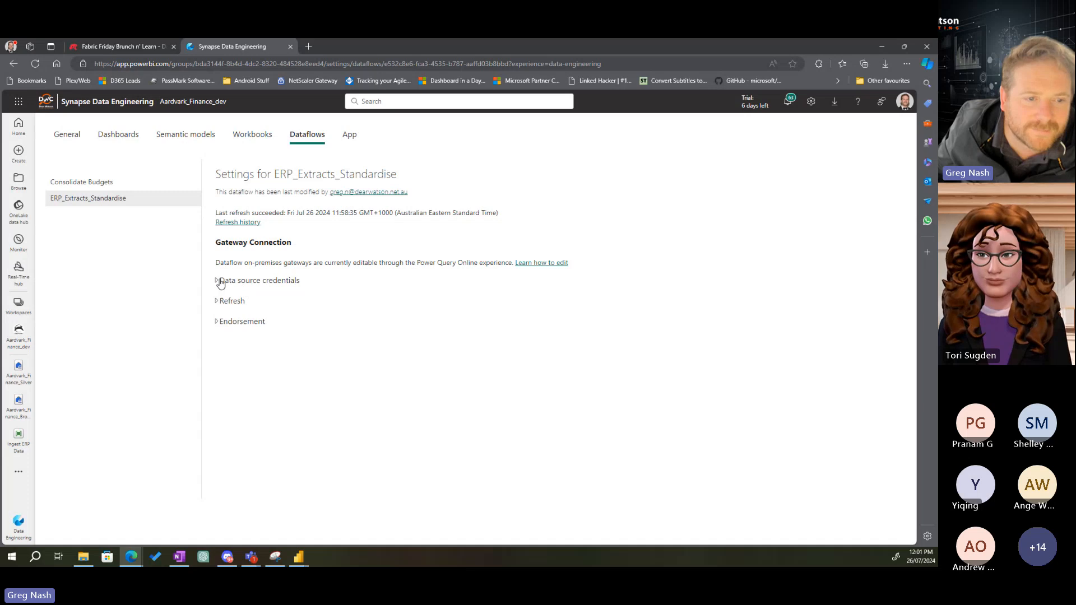
{"action": "left_click", "coordinate": [218, 282]}
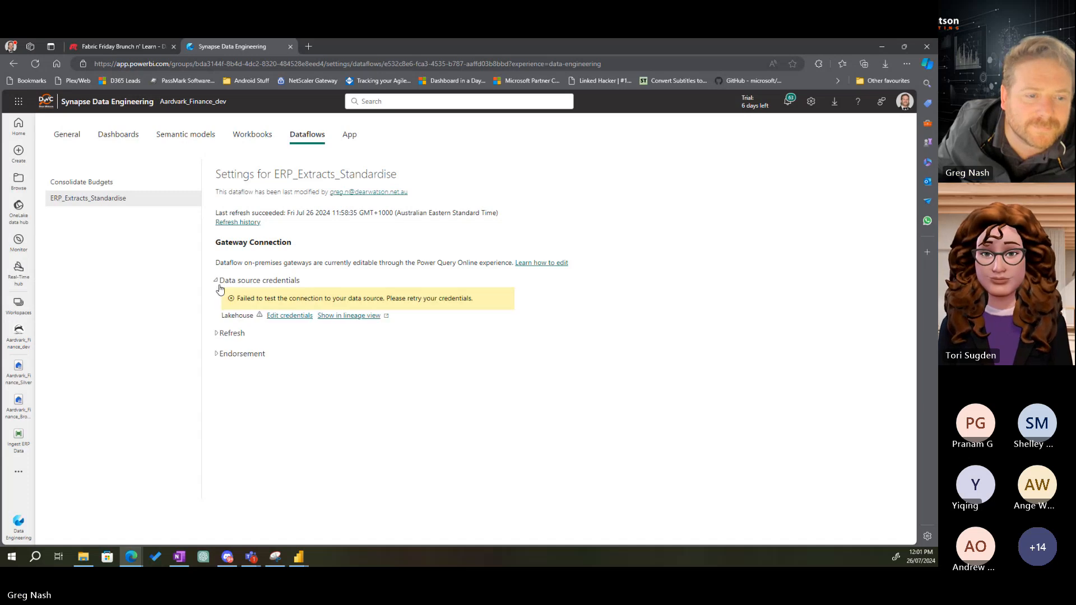
Check the refresh and endorsement options in the ERP_Extracts_Standardise dataflow's settings
{"action": "left_click", "coordinate": [217, 334]}
{"action": "left_click", "coordinate": [216, 333]}
{"action": "left_click", "coordinate": [216, 353]}
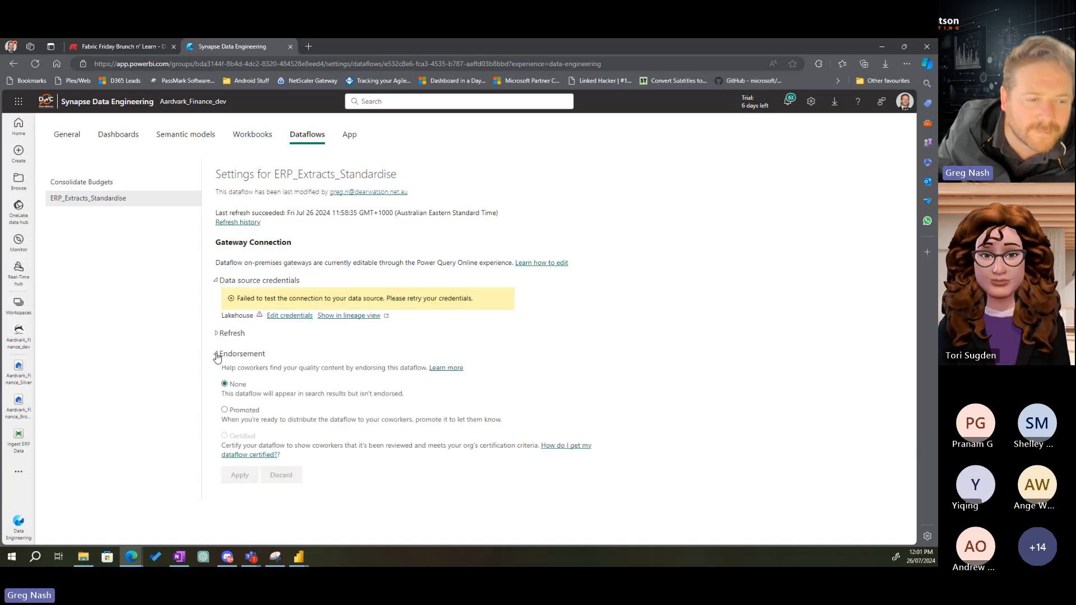
{"action": "left_click", "coordinate": [216, 353]}
{"action": "left_click", "coordinate": [217, 353]}
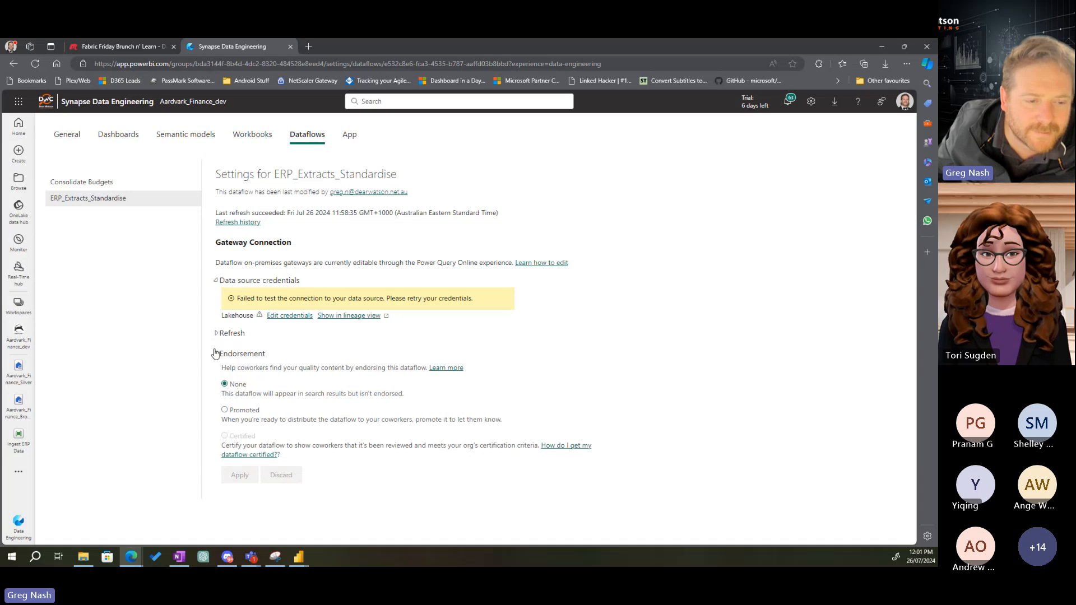
{"action": "left_click", "coordinate": [215, 353]}
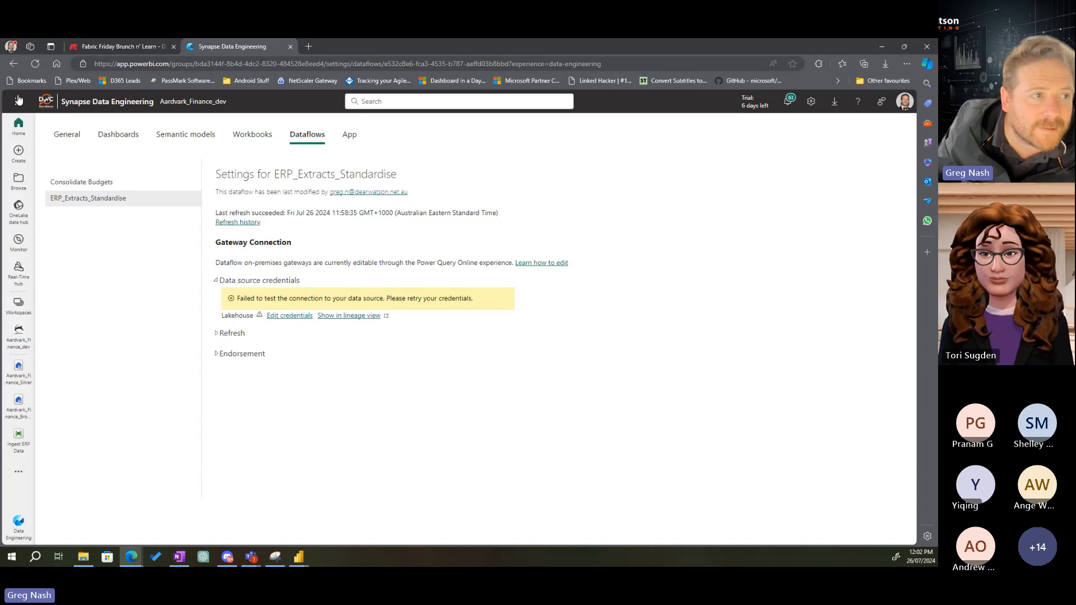
Return to the Aardvark_Finance_dev workspace and view the properties of the ERP_Extracts_Standardise dataflow
{"action": "left_click", "coordinate": [14, 64]}
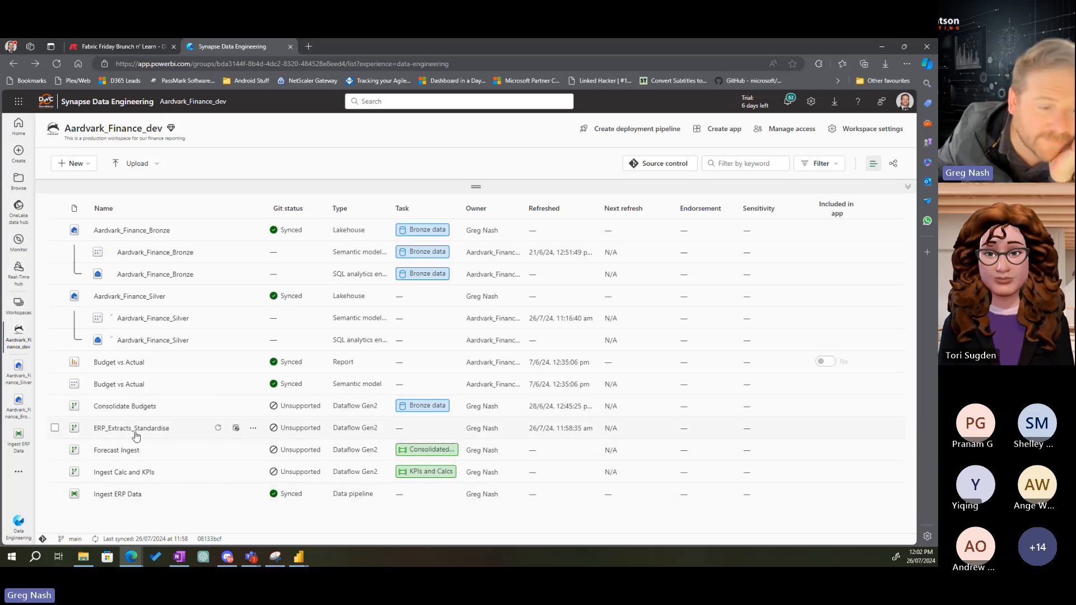
{"action": "left_click", "coordinate": [250, 433]}
{"action": "left_click", "coordinate": [266, 357]}
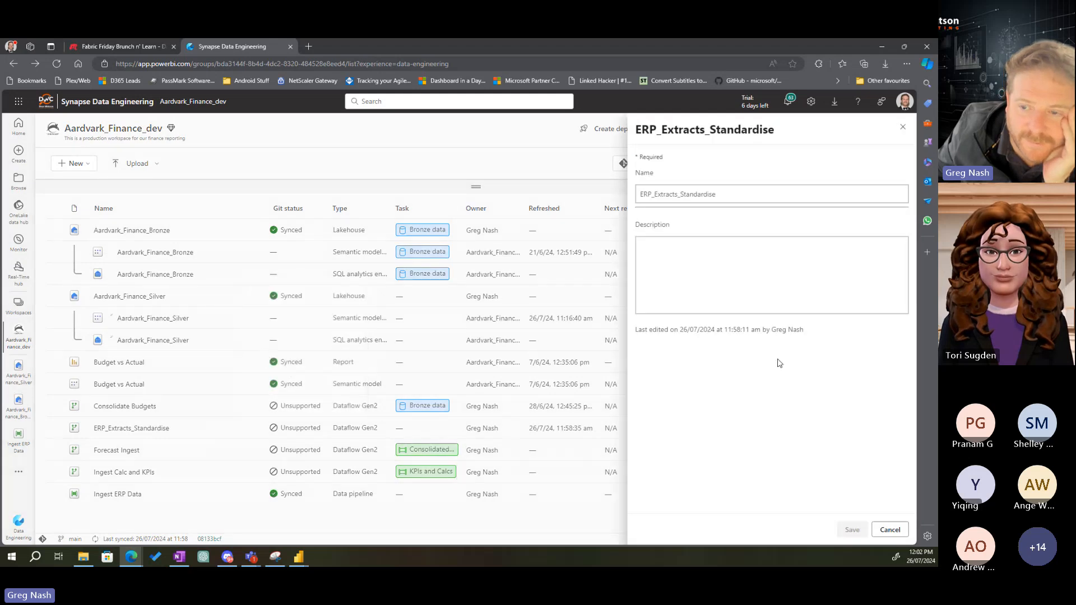
{"action": "left_click", "coordinate": [902, 127]}
Open the ERP_Extracts_Standardise dataflow for editing and export it as a Power Query template named sap_general_ledger_all
{"action": "left_click", "coordinate": [254, 429]}
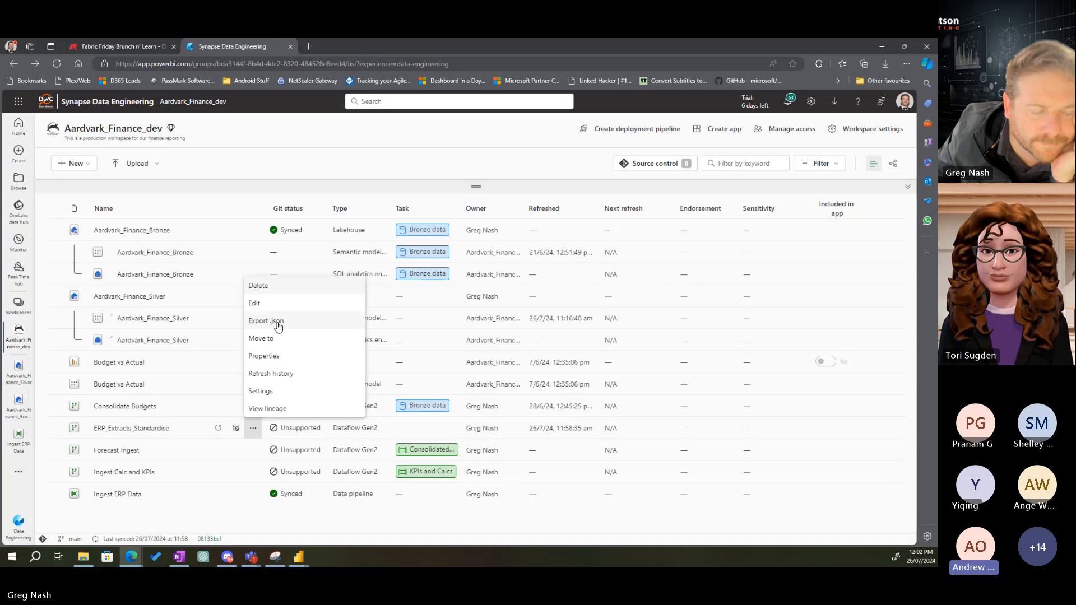
{"action": "left_click", "coordinate": [263, 304]}
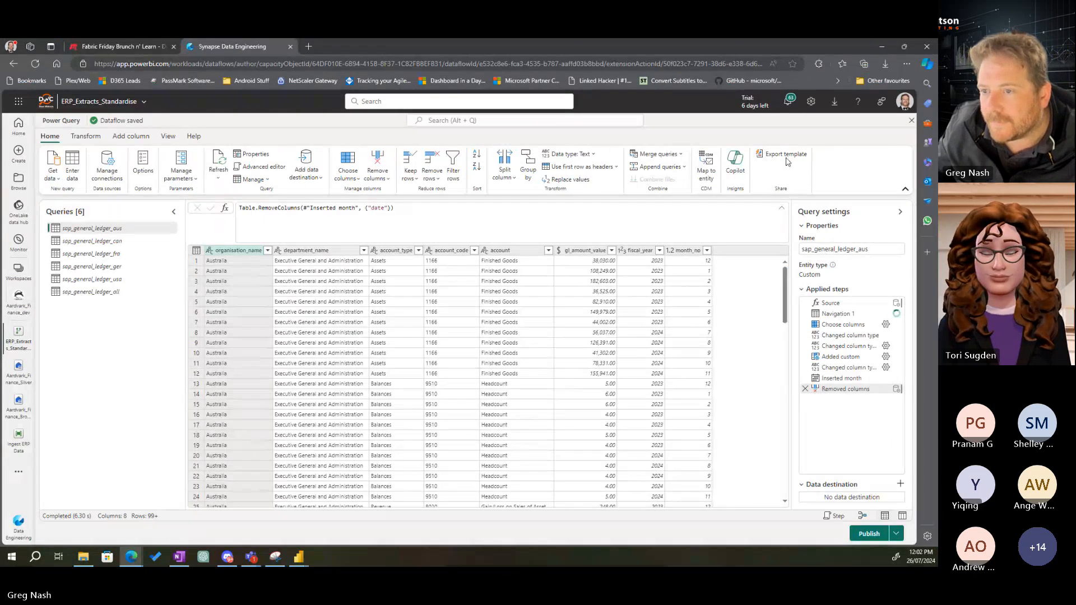
{"action": "left_click", "coordinate": [762, 155]}
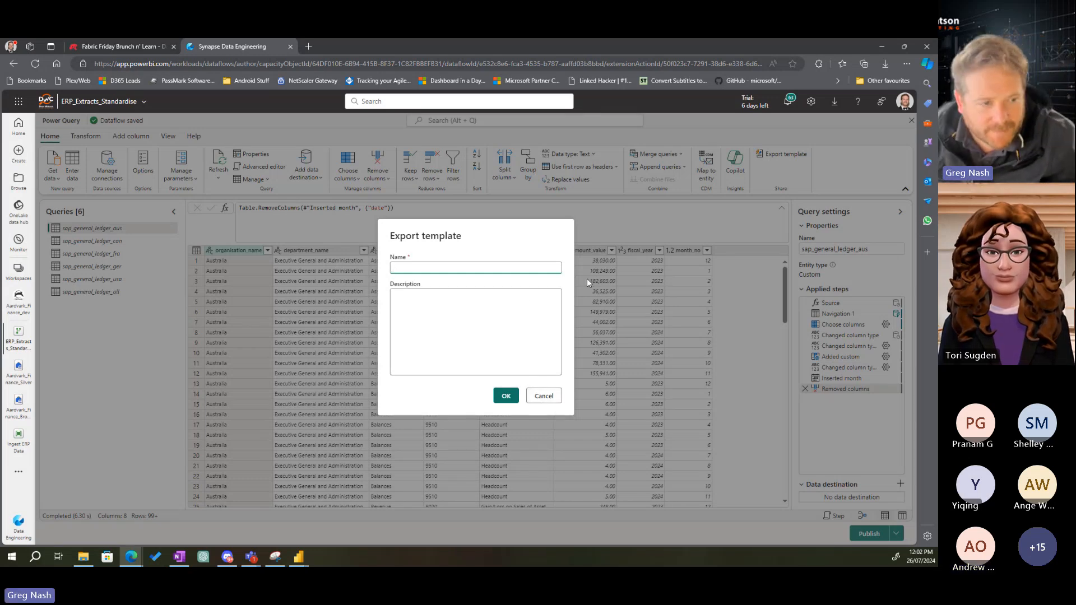
{"action": "type", "text": "sap_"}
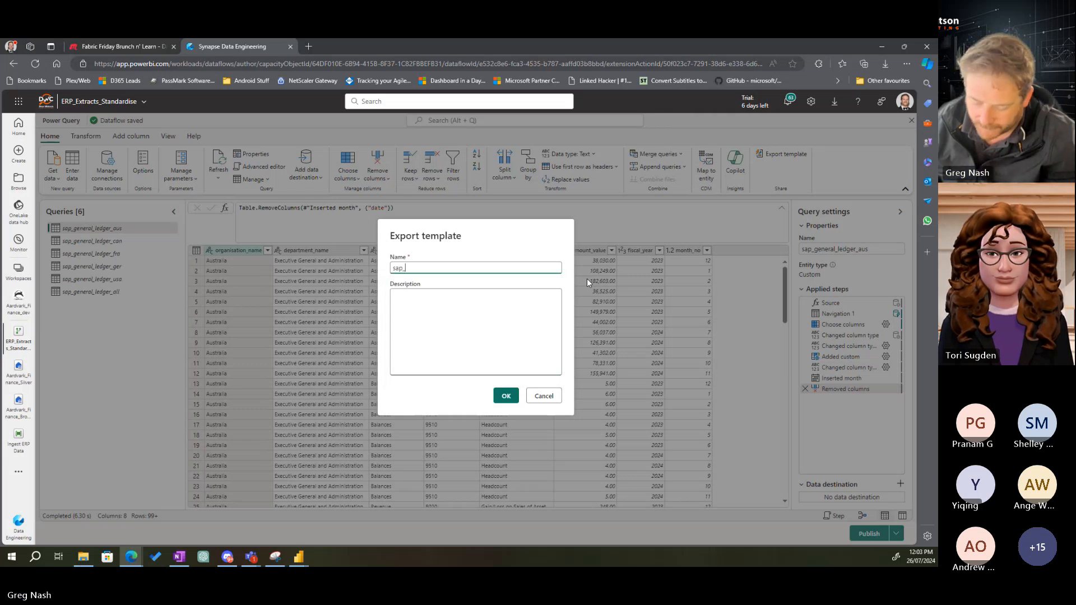
{"action": "type", "text": "general"}
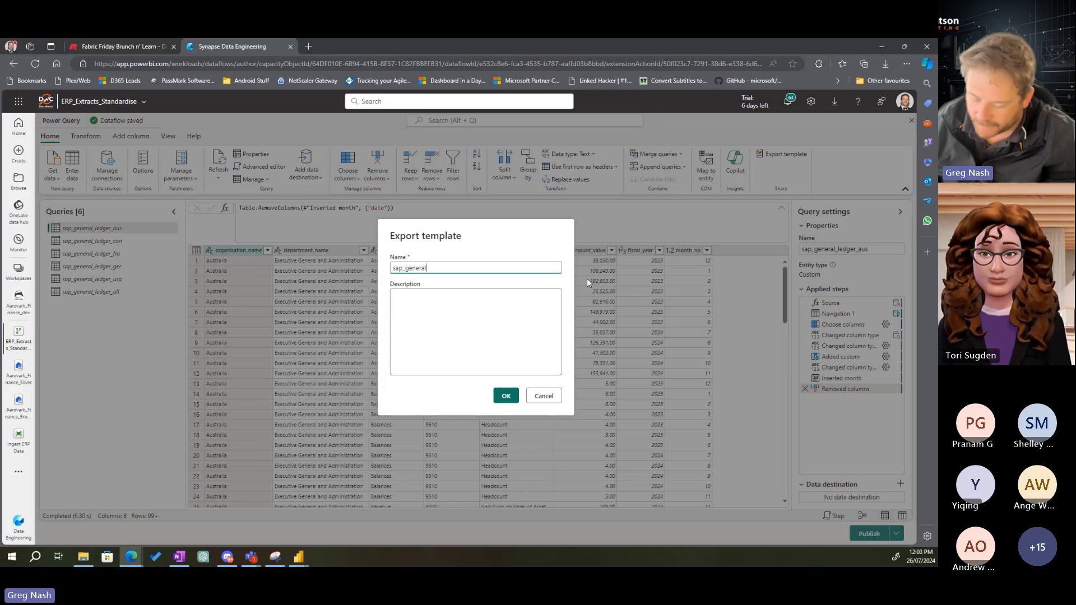
{"action": "type", "text": "t_"}
{"action": "type", "text": "le"}
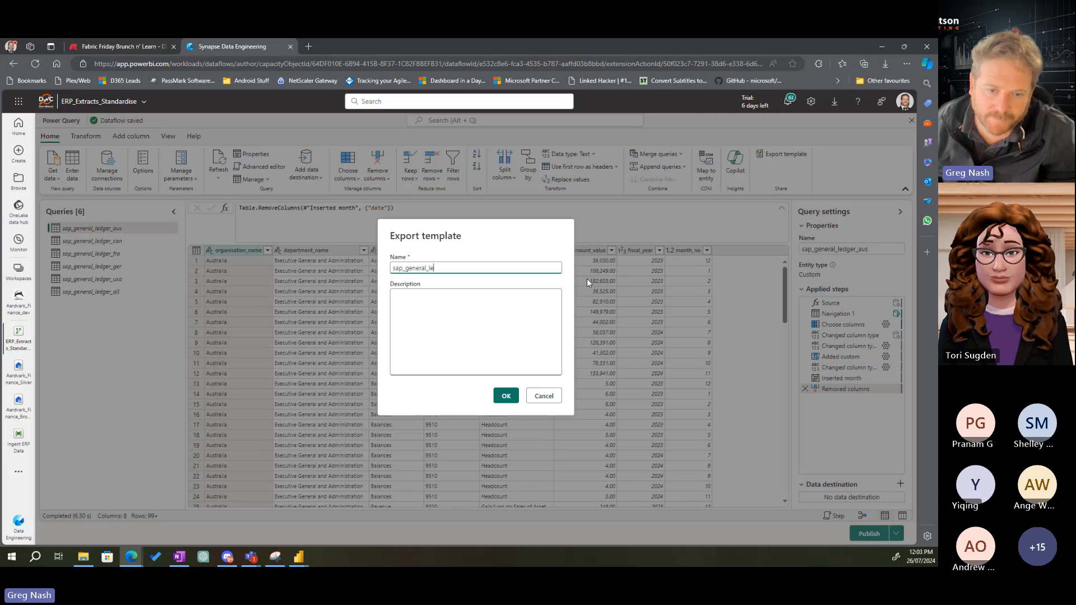
{"action": "type", "text": "dger_all"}
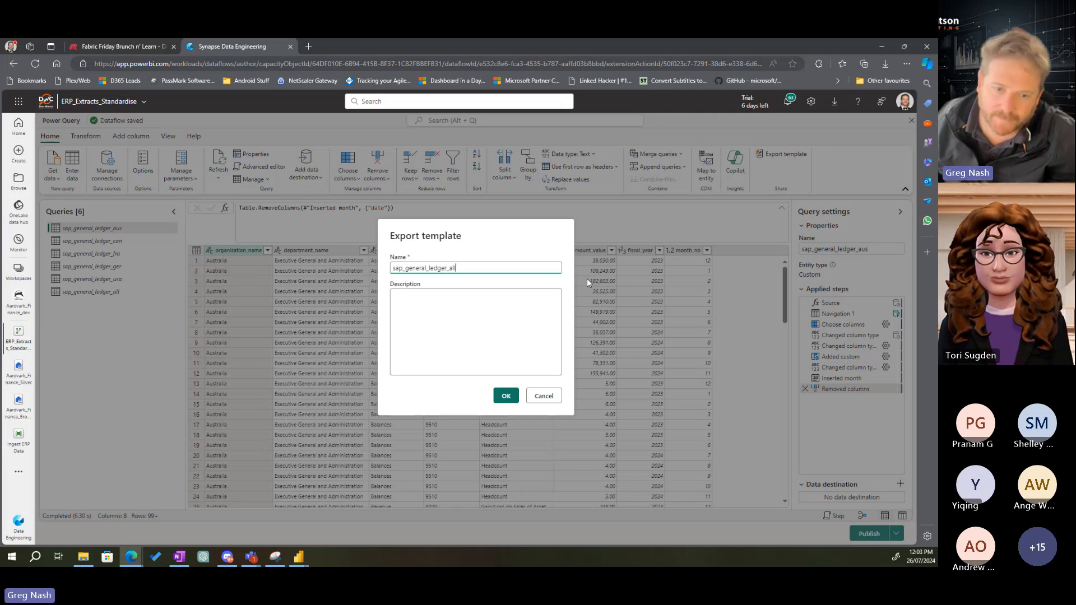
{"action": "left_click", "coordinate": [460, 325]}
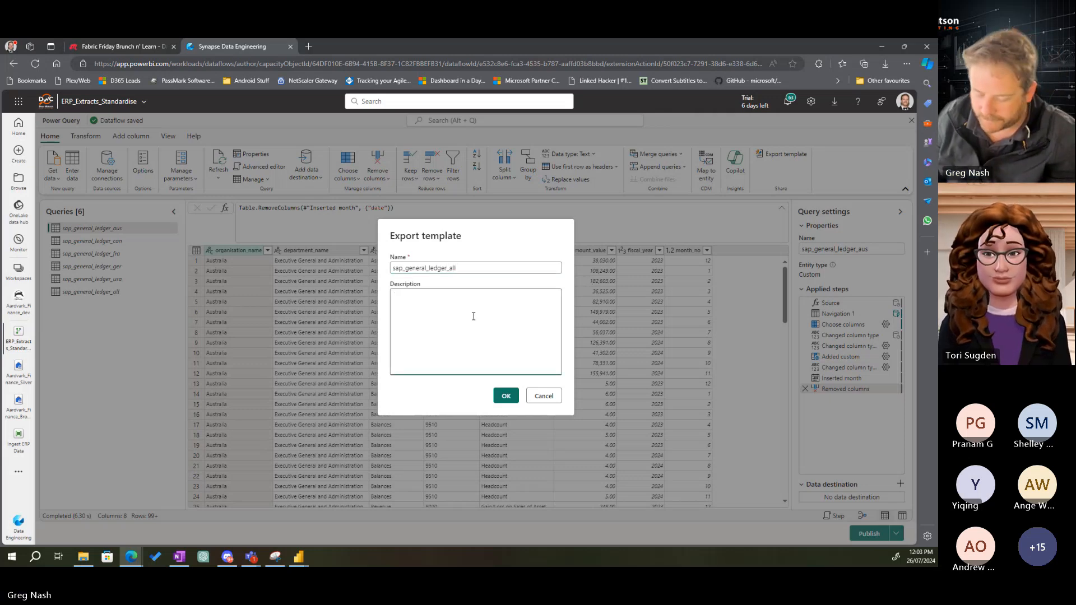
{"action": "left_click", "coordinate": [505, 395]}
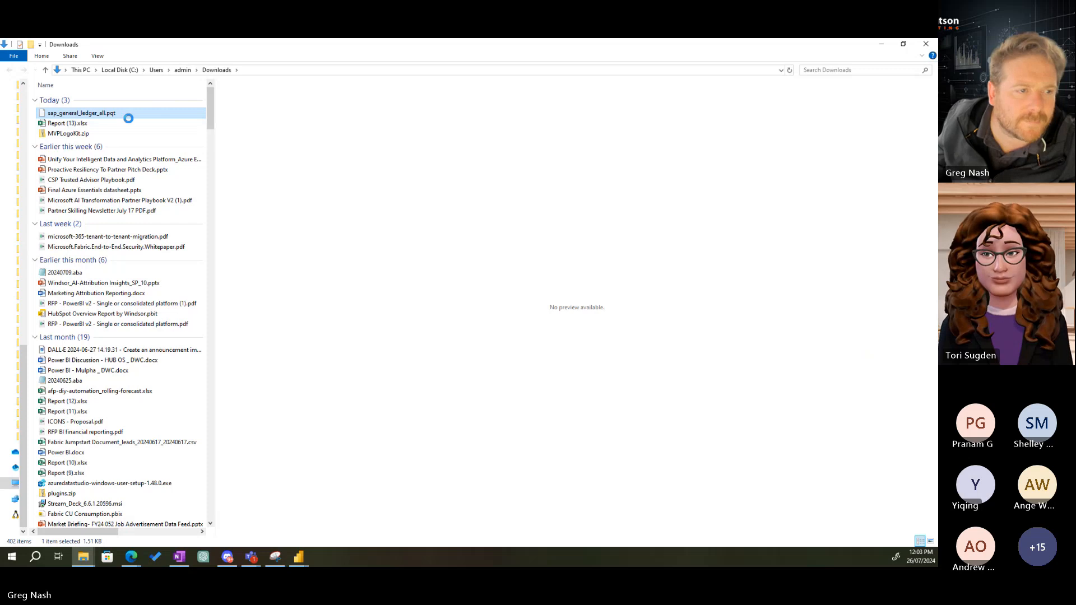
Open the downloaded sap_general_ledger_all.pqt in Notepad++ to inspect its contents, then close it
{"action": "right_click", "coordinate": [111, 113]}
{"action": "left_click", "coordinate": [151, 130]}
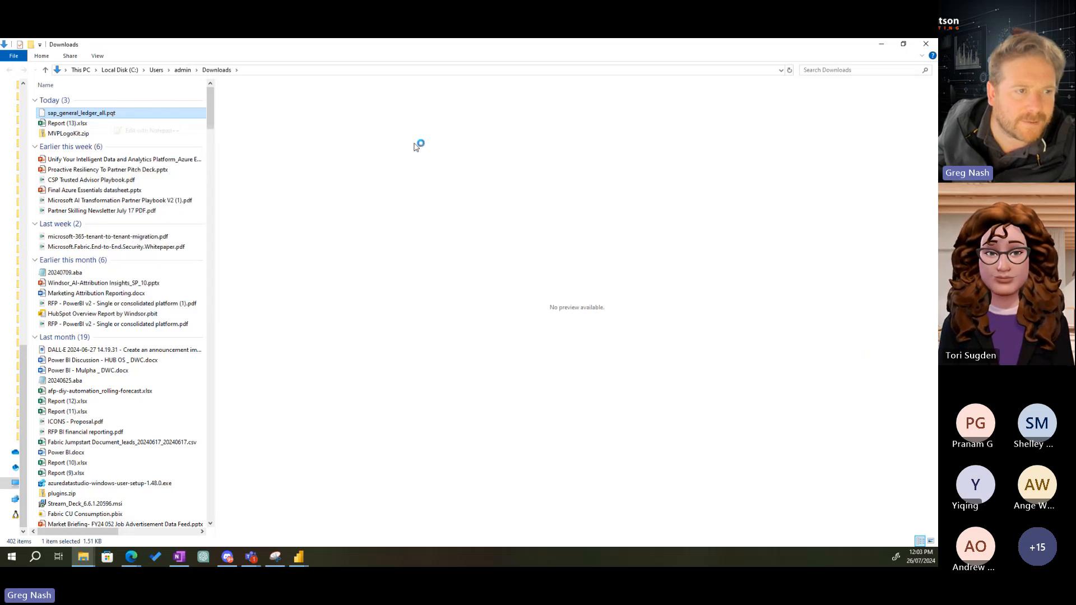
{"action": "left_click", "coordinate": [882, 45]}
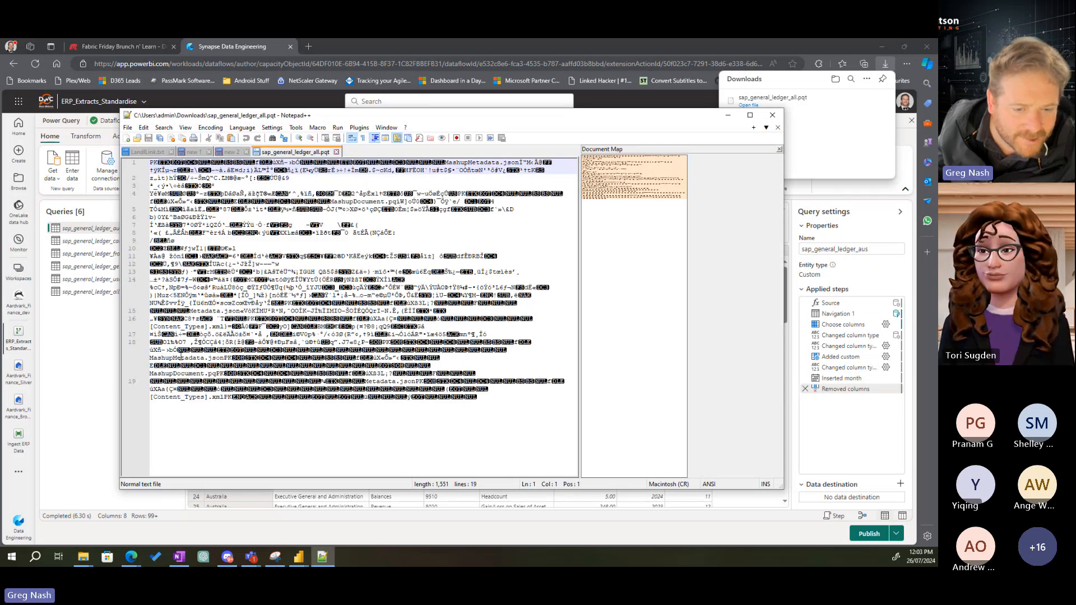
{"action": "left_click", "coordinate": [772, 115]}
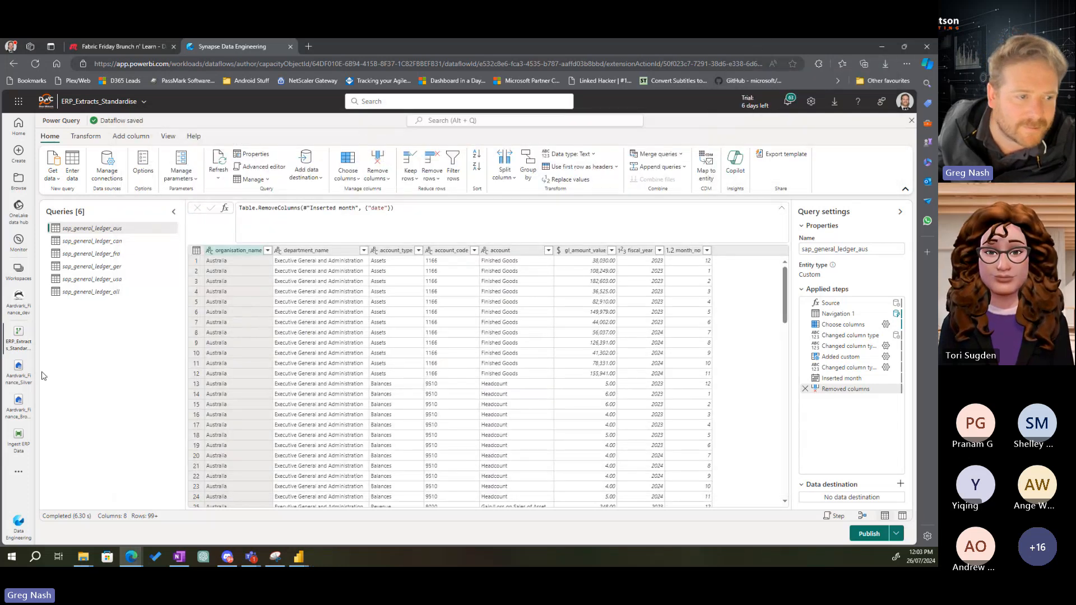
Publish the ERP_Extracts_Standardise dataflow
{"action": "left_click", "coordinate": [876, 537]}
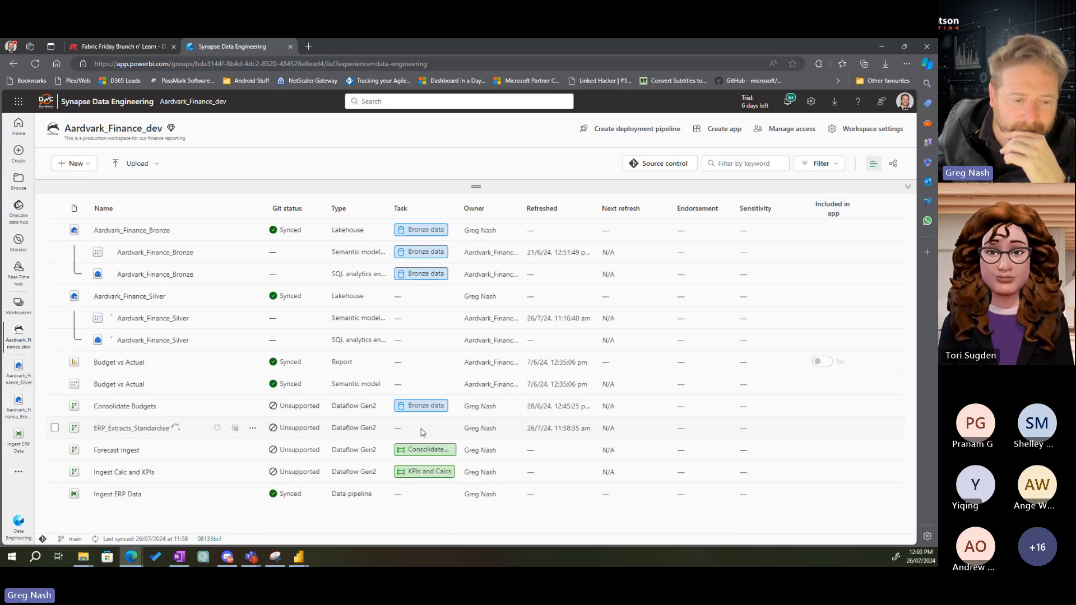
{"action": "left_click", "coordinate": [253, 429]}
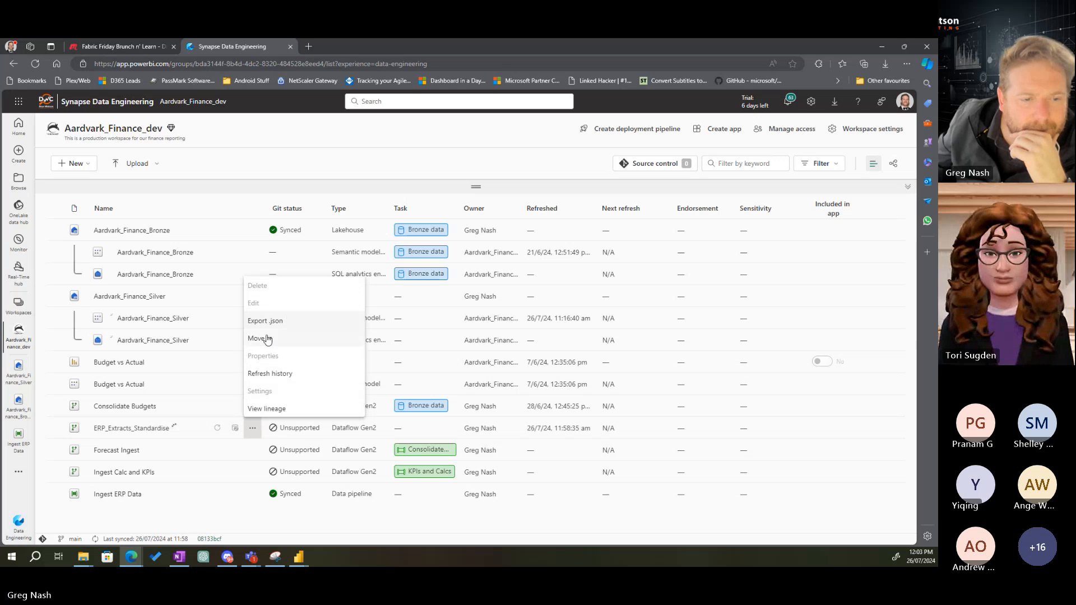
{"action": "left_click", "coordinate": [209, 480]}
Create a new Dataflow Gen2 in the Aardvark_Finance_dev workspace
{"action": "left_click", "coordinate": [90, 165]}
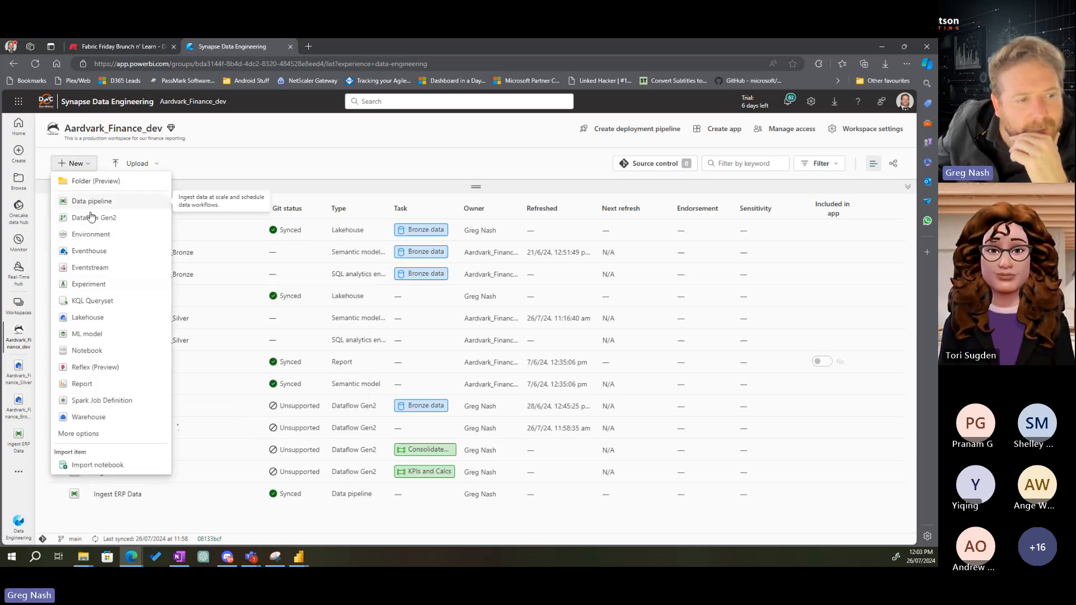
{"action": "left_click", "coordinate": [89, 219]}
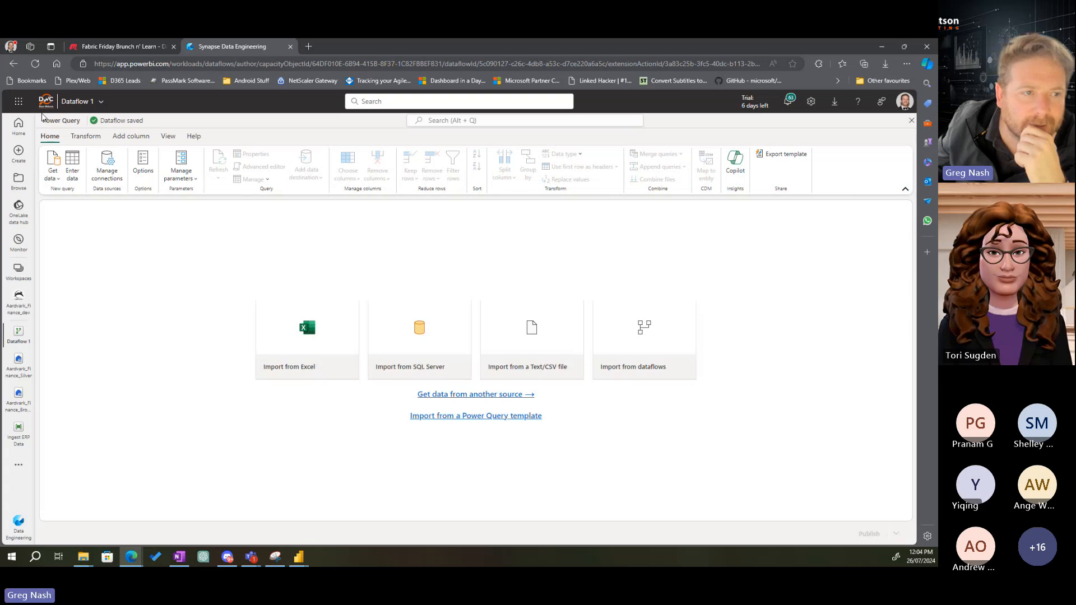
{"action": "left_click", "coordinate": [93, 138]}
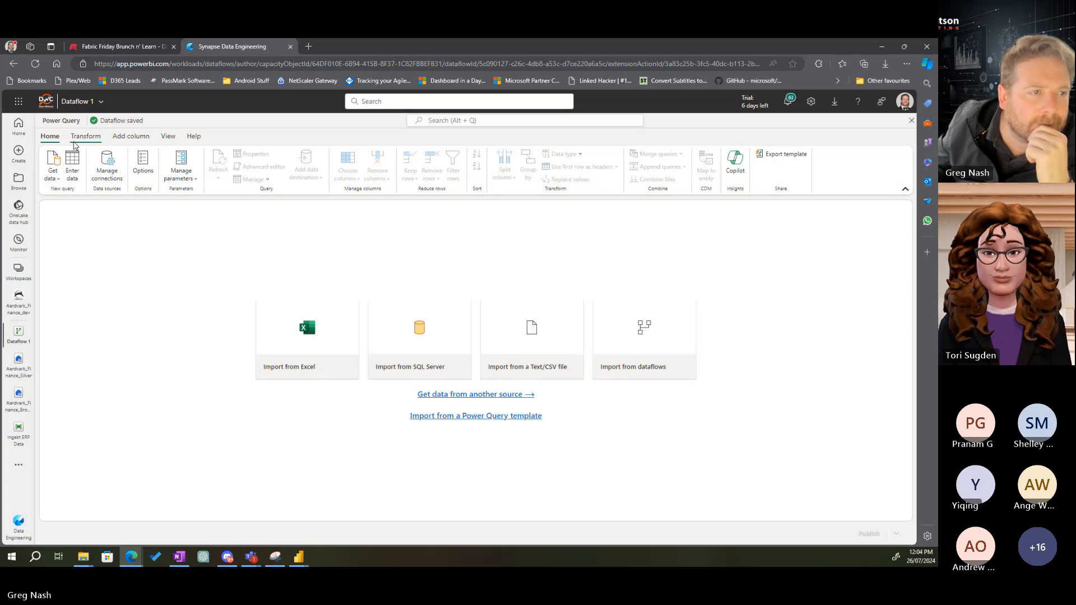
{"action": "left_click", "coordinate": [128, 139]}
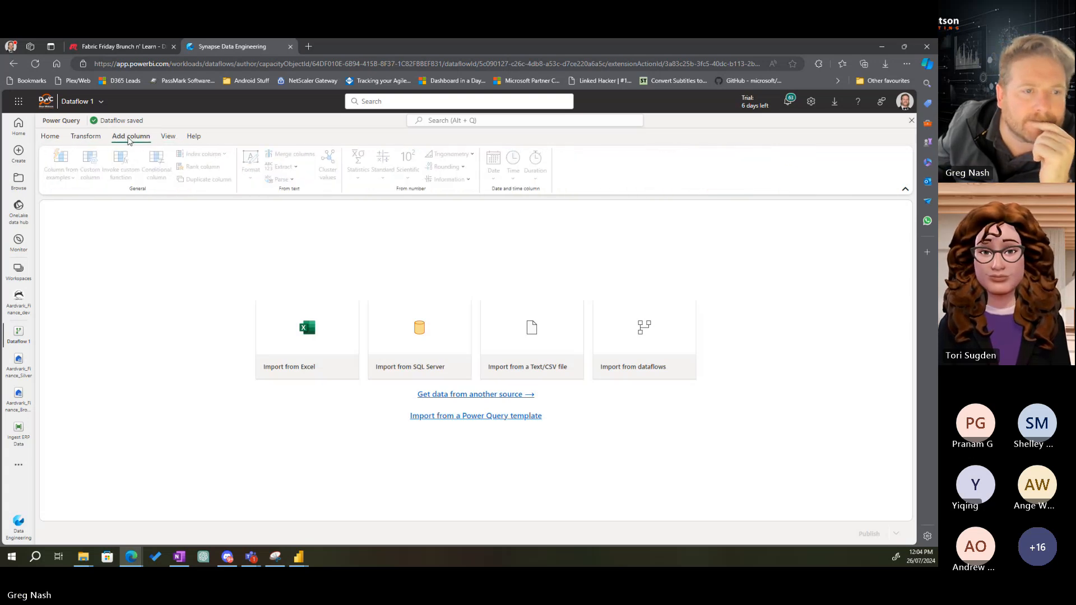
{"action": "left_click", "coordinate": [166, 138]}
{"action": "left_click", "coordinate": [50, 136]}
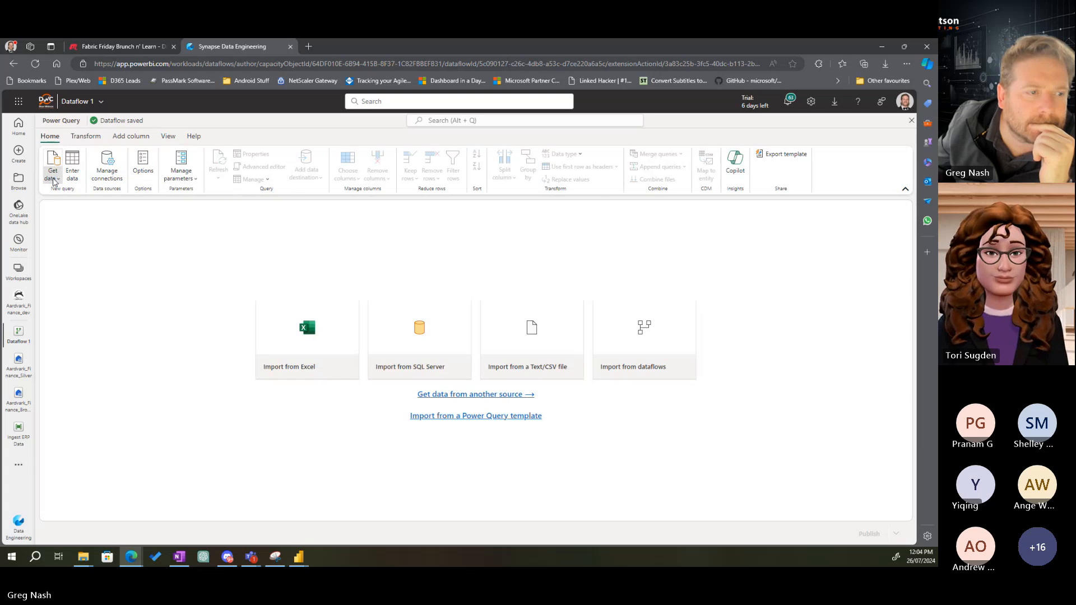
{"action": "left_click", "coordinate": [52, 171]}
{"action": "left_click", "coordinate": [68, 327]}
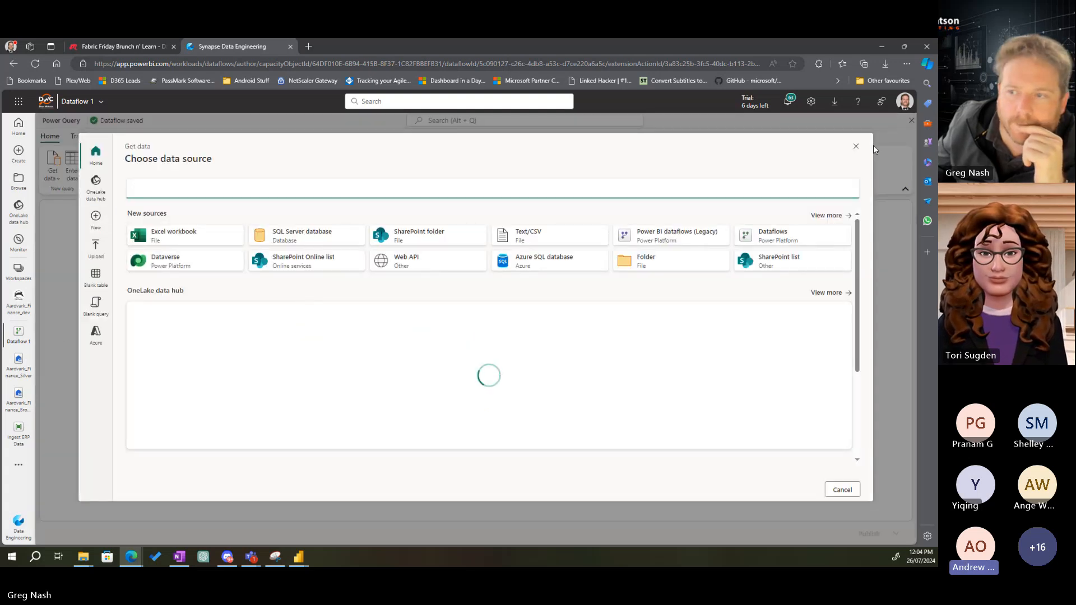
{"action": "left_click", "coordinate": [854, 148]}
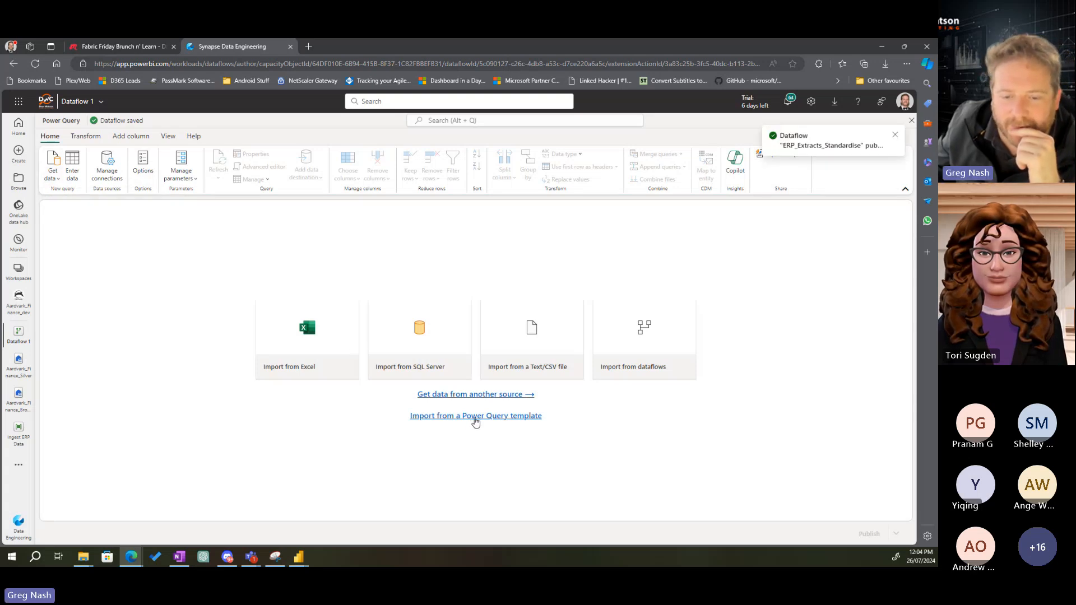
Import the sap_general_ledger_all.pqt Power Query template from the Downloads folder into the new dataflow
{"action": "left_click", "coordinate": [475, 422]}
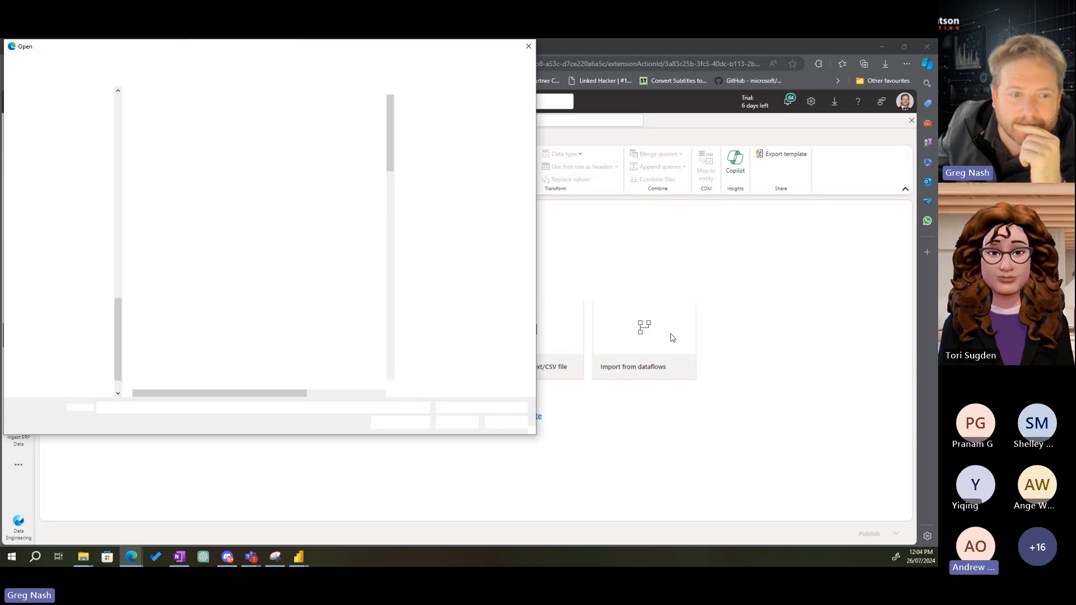
{"action": "left_click", "coordinate": [500, 408]}
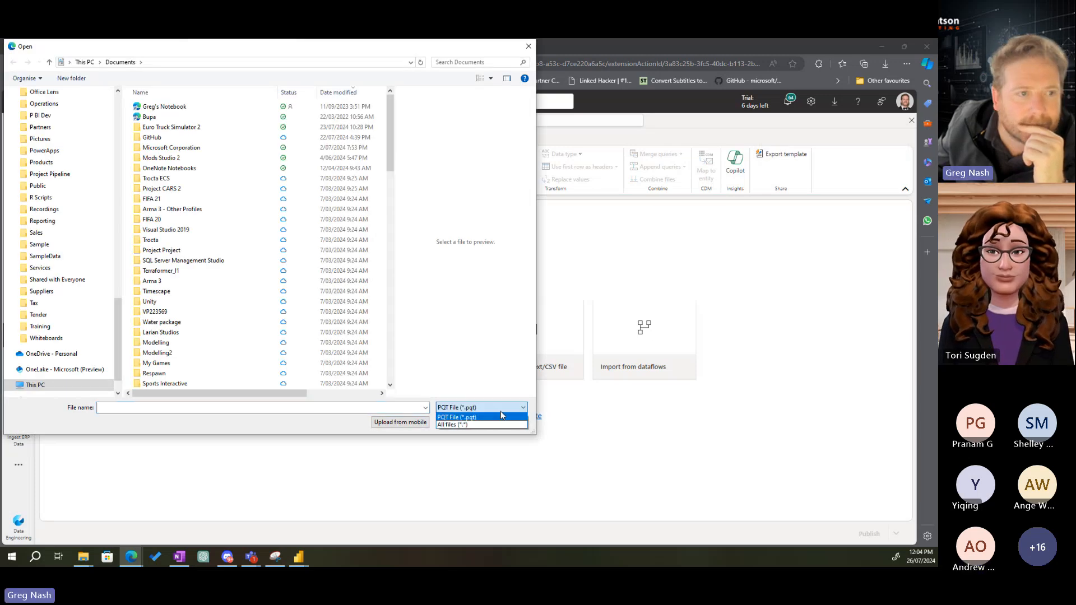
{"action": "left_click", "coordinate": [500, 417]}
{"action": "left_click_drag", "start_coordinate": [118, 336], "coordinate": [141, 86]}
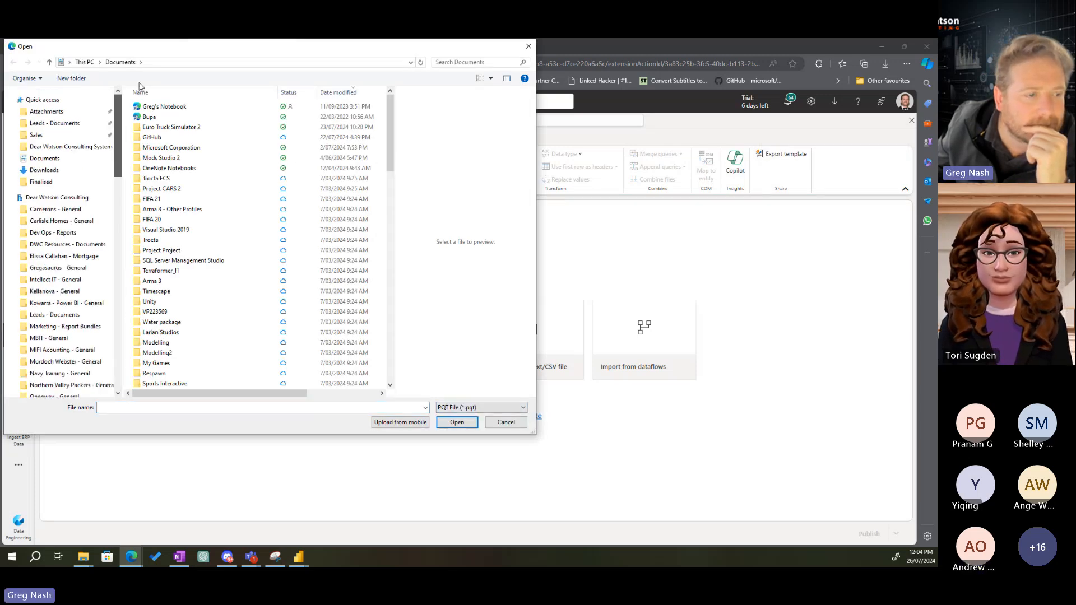
{"action": "left_click", "coordinate": [44, 170]}
{"action": "left_click", "coordinate": [176, 120]}
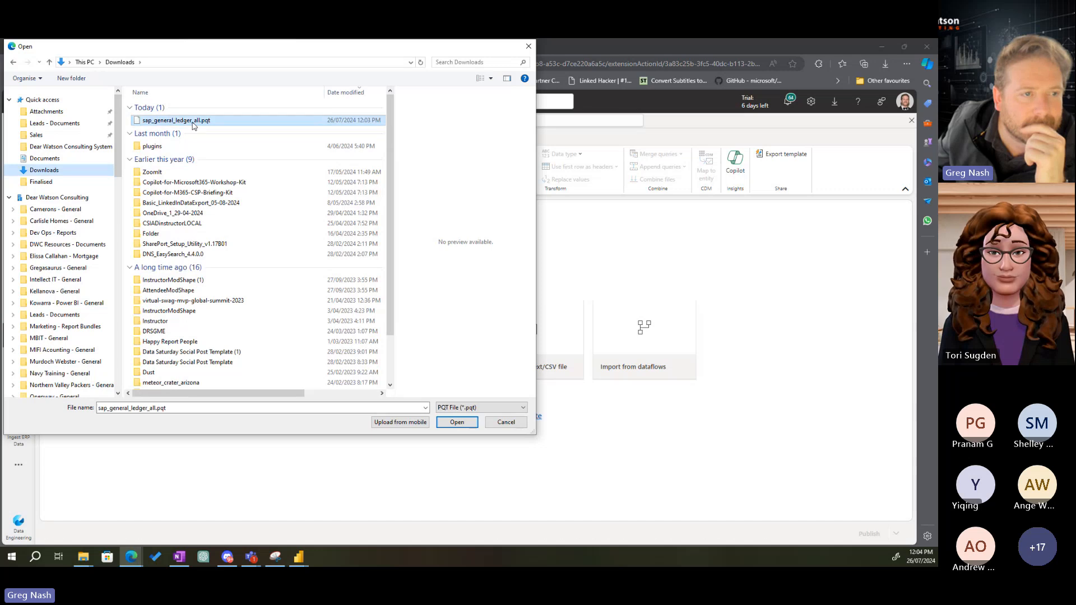
{"action": "left_click", "coordinate": [453, 422]}
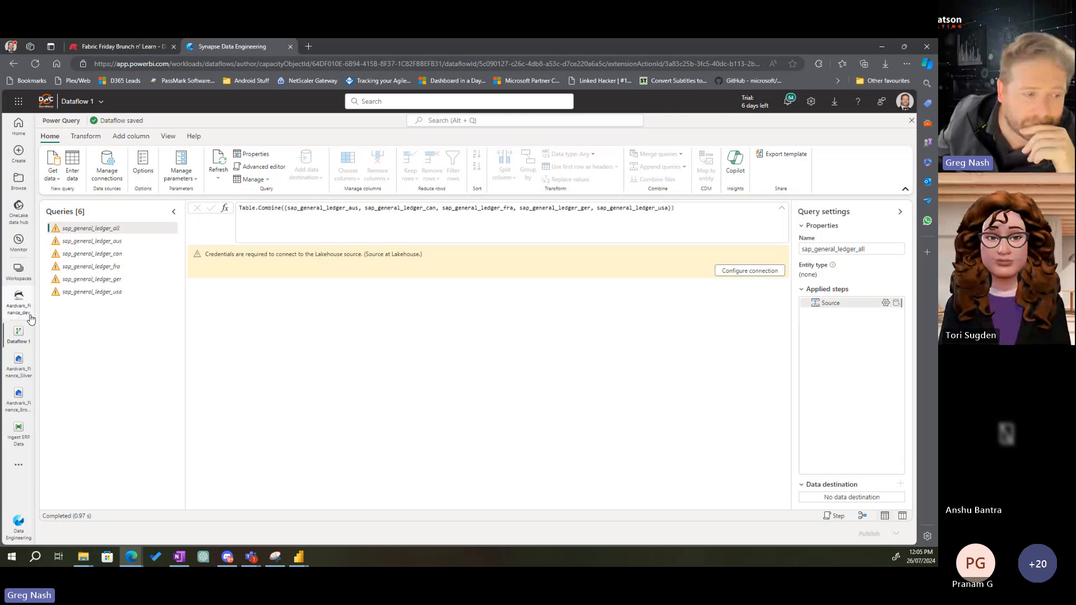
Close the dataflow holding the imported template and create another Dataflow Gen2 in the Aardvark_Finance_dev workspace
{"action": "left_click", "coordinate": [911, 121]}
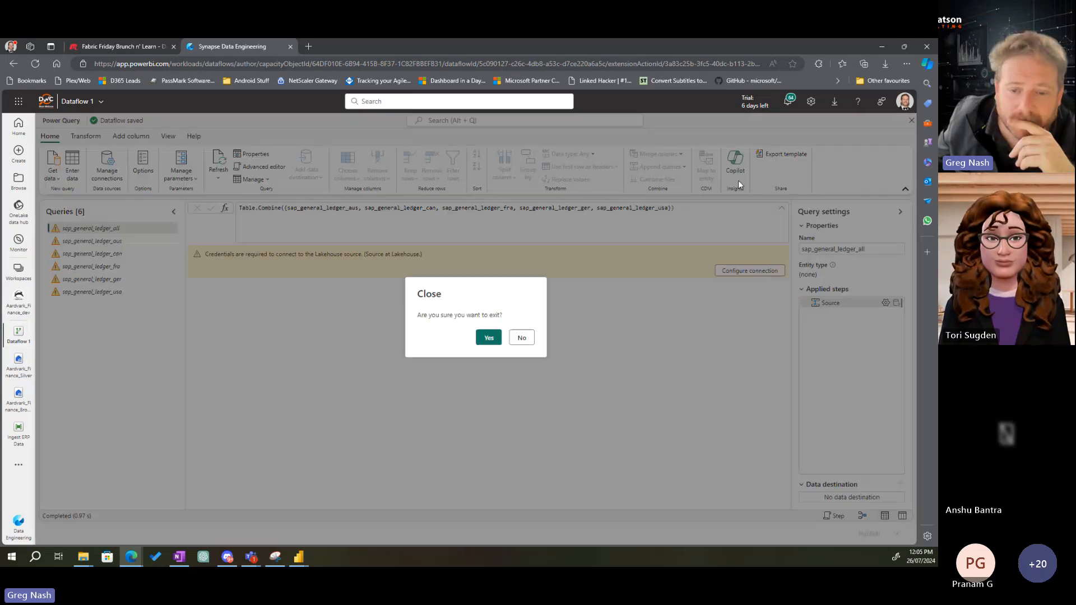
{"action": "left_click", "coordinate": [488, 336]}
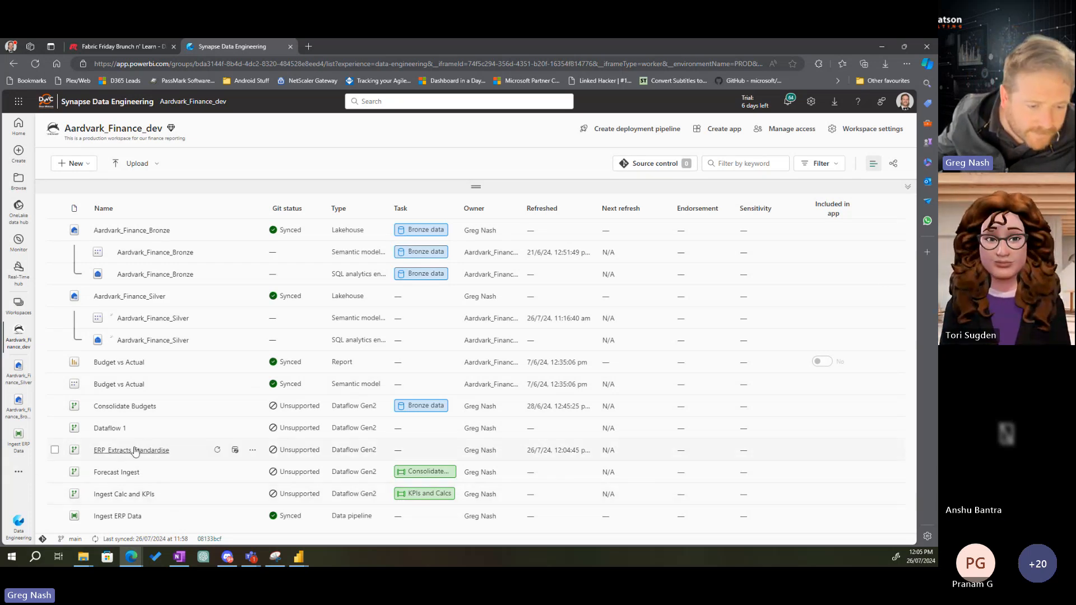
{"action": "left_click", "coordinate": [75, 163]}
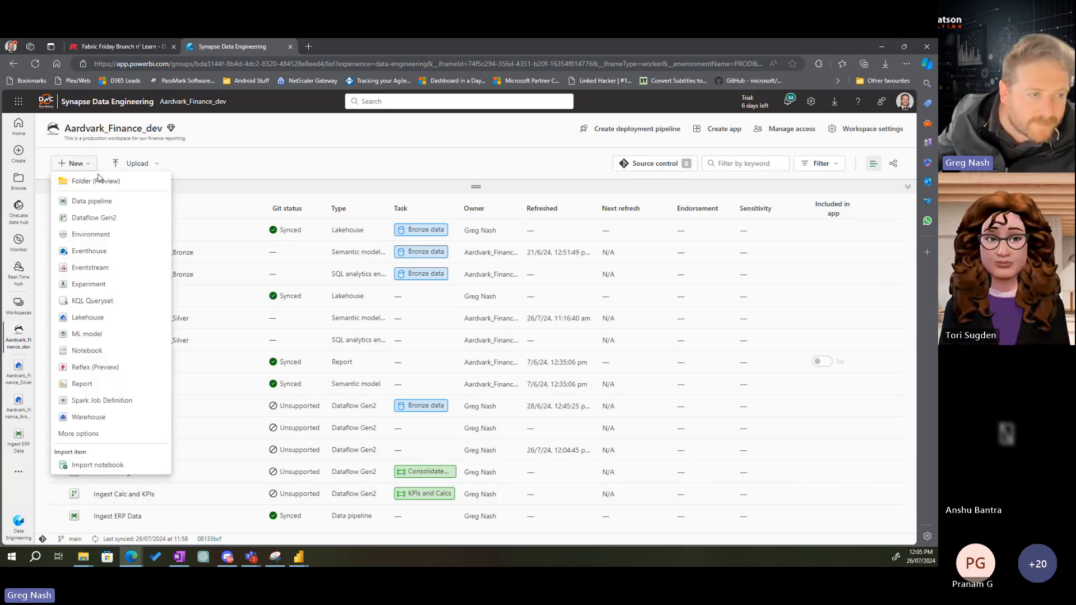
{"action": "left_click", "coordinate": [93, 218]}
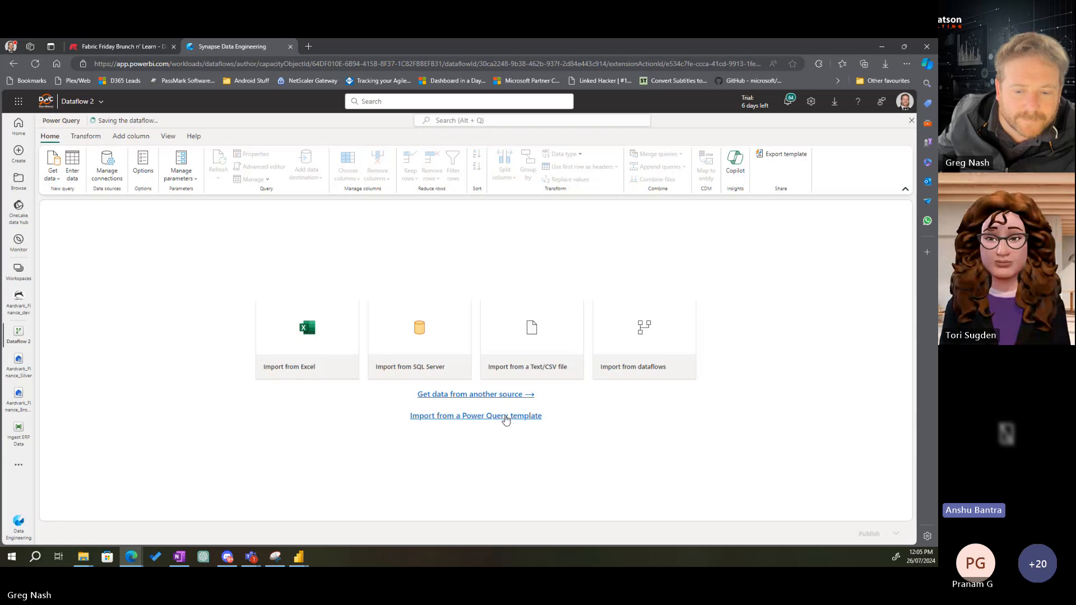
Import the sap_general_ledger_all.pqt Power Query template from the Downloads folder into Dataflow 2
{"action": "left_click", "coordinate": [505, 418]}
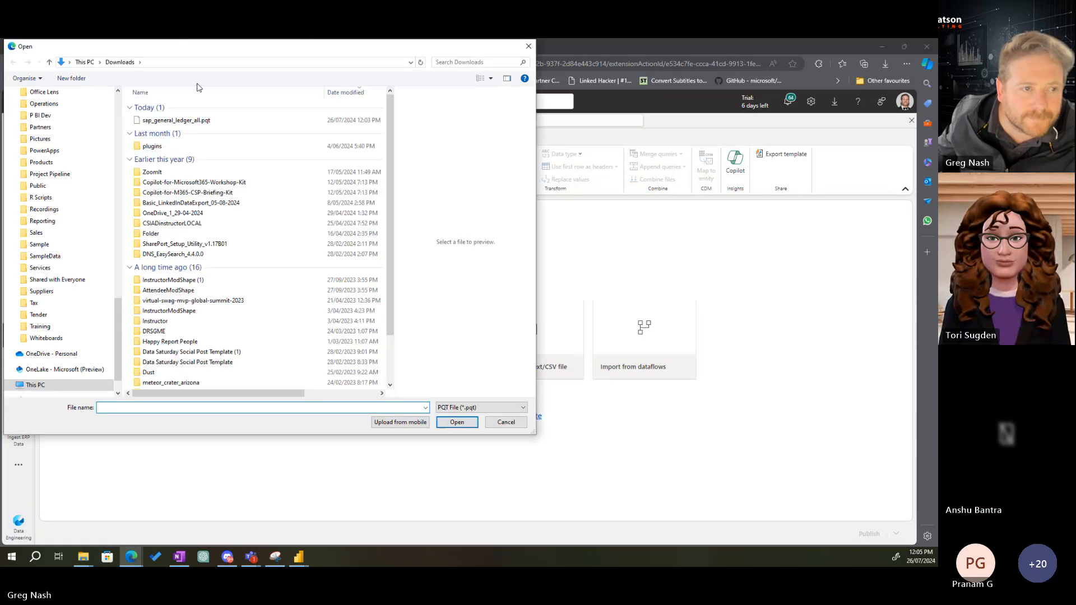
{"action": "left_click", "coordinate": [185, 120]}
{"action": "left_click", "coordinate": [456, 422]}
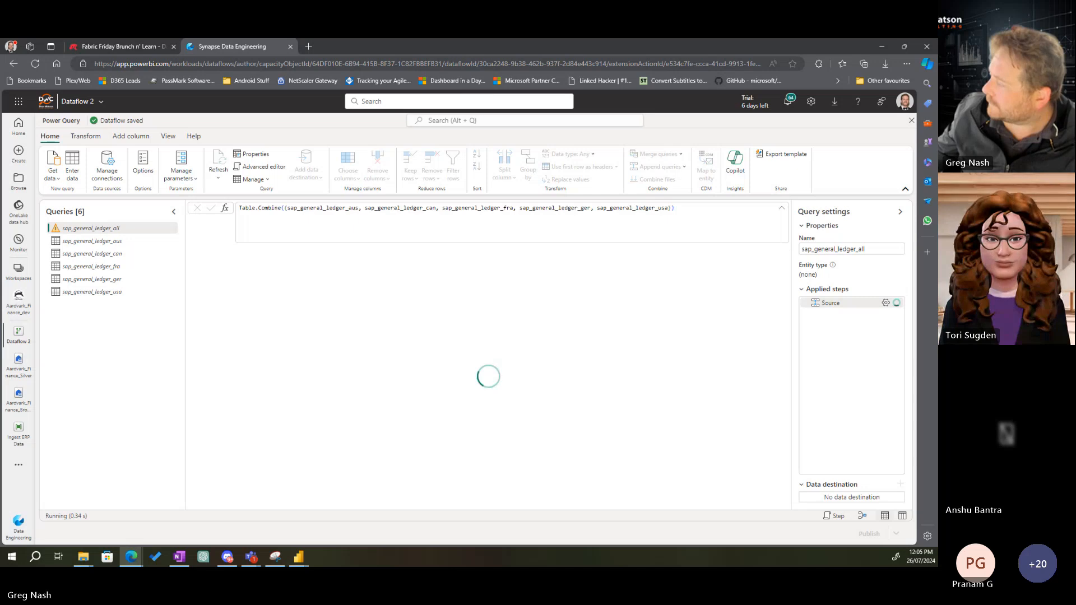
Review the applied steps of the imported sap_general_ledger_aus query and close the dataflow
{"action": "left_click", "coordinate": [90, 242]}
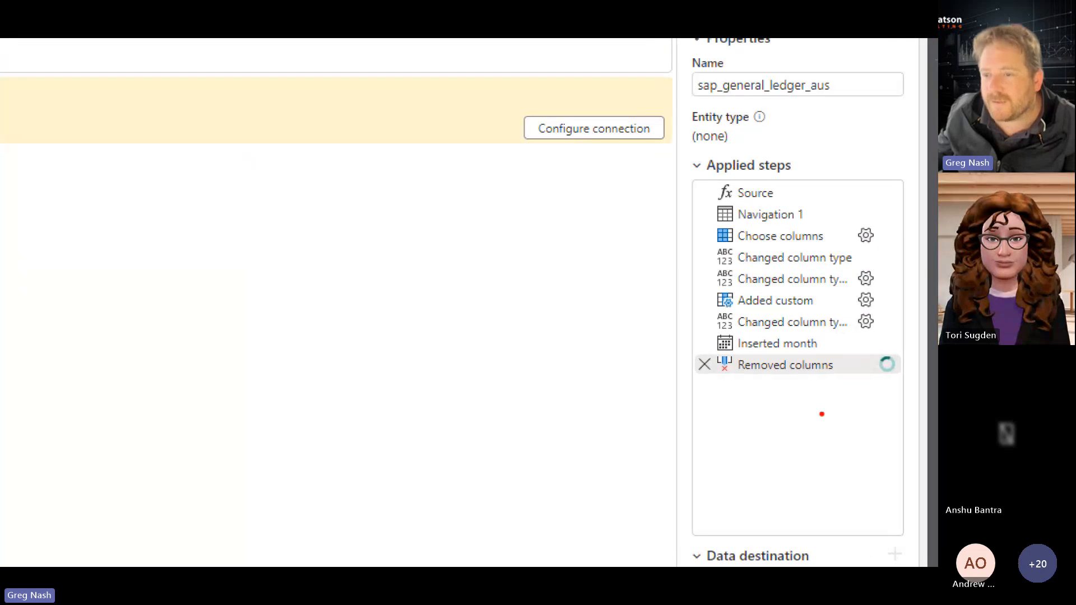
{"action": "left_click_drag", "start_coordinate": [667, 125], "coordinate": [908, 443]}
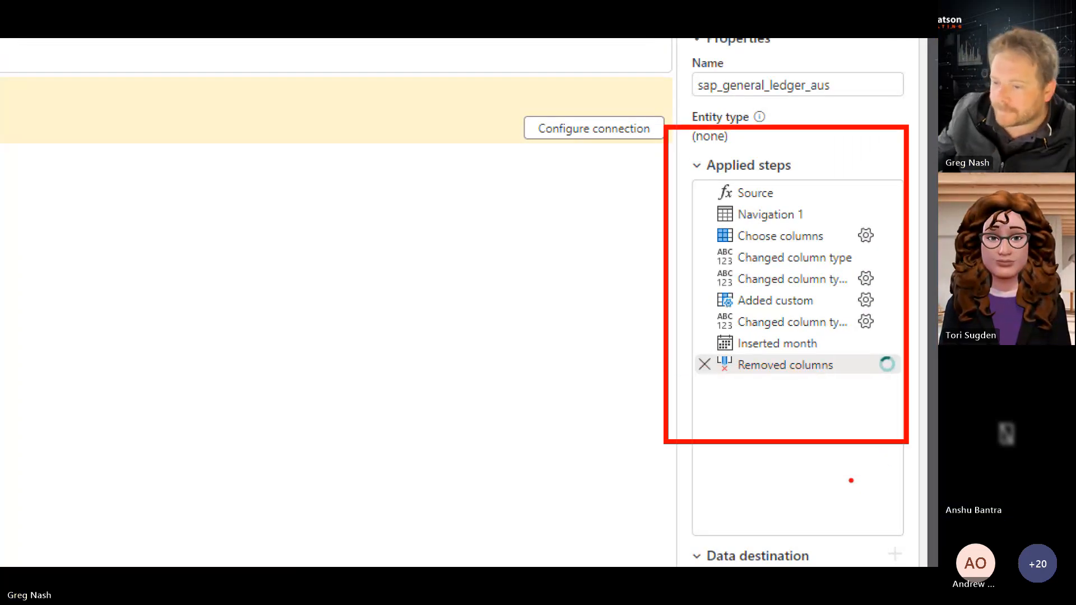
{"action": "key", "text": "Escape"}
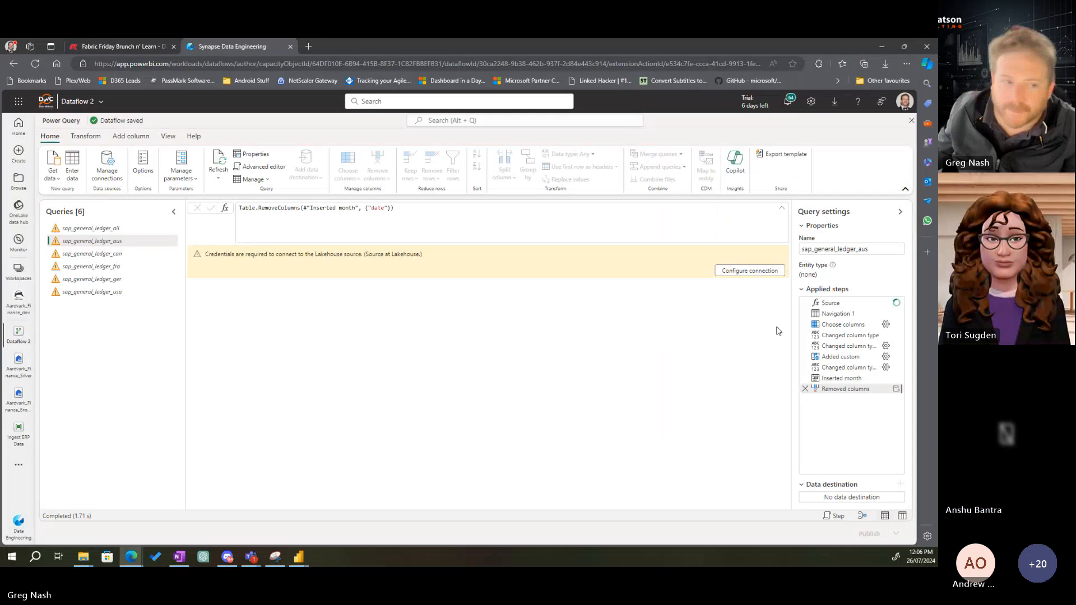
{"action": "left_click", "coordinate": [911, 120]}
{"action": "left_click", "coordinate": [486, 338]}
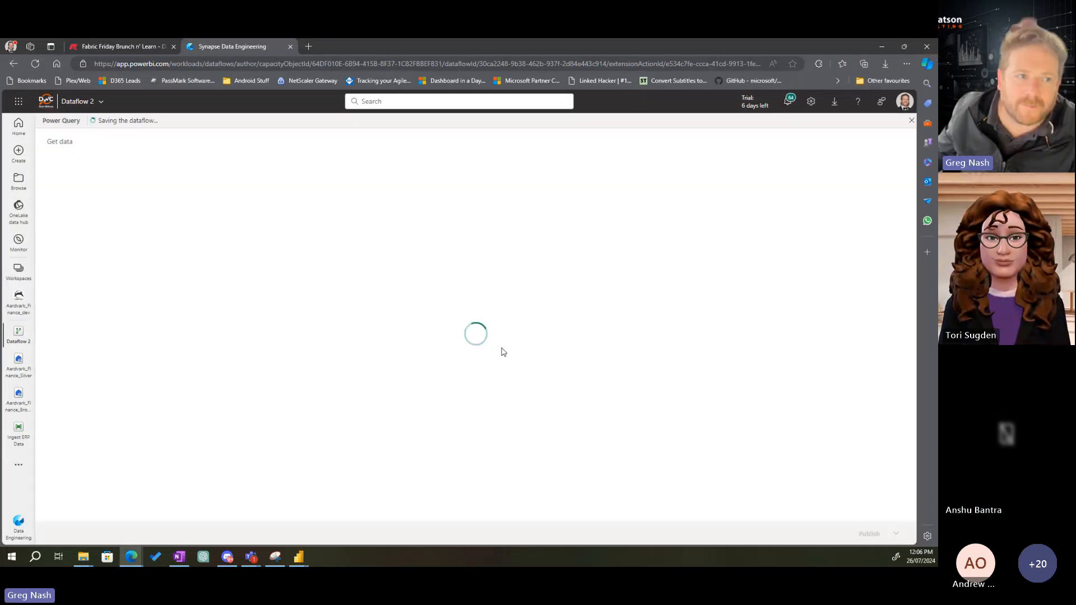